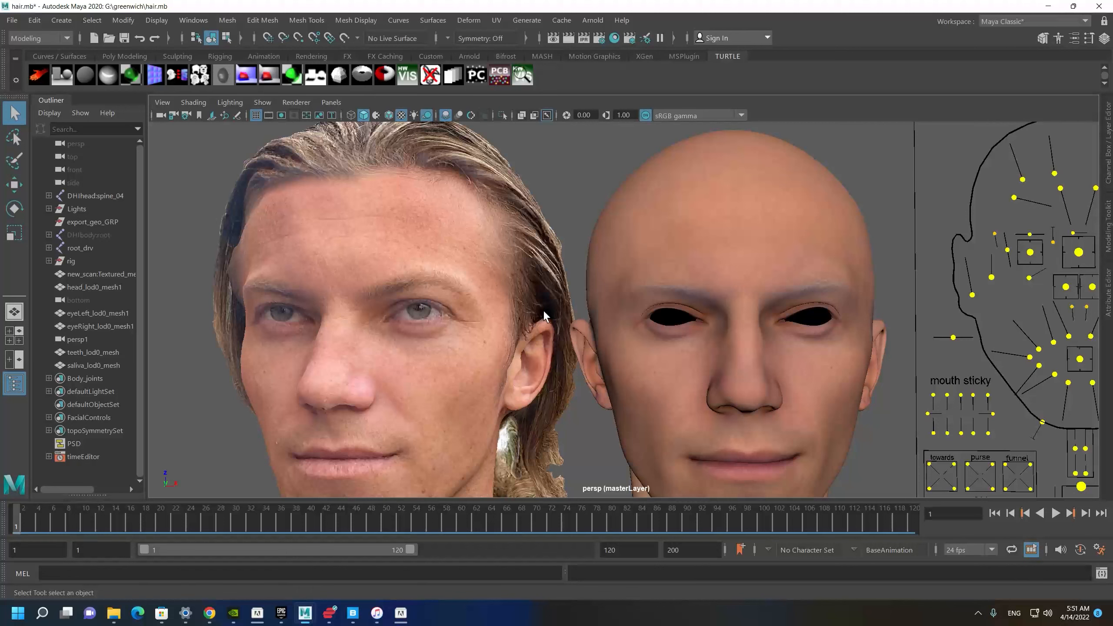
# Check the current project's name and folder location in the Project Window, leaving the project settings as they are.
pyautogui.click(12, 20)
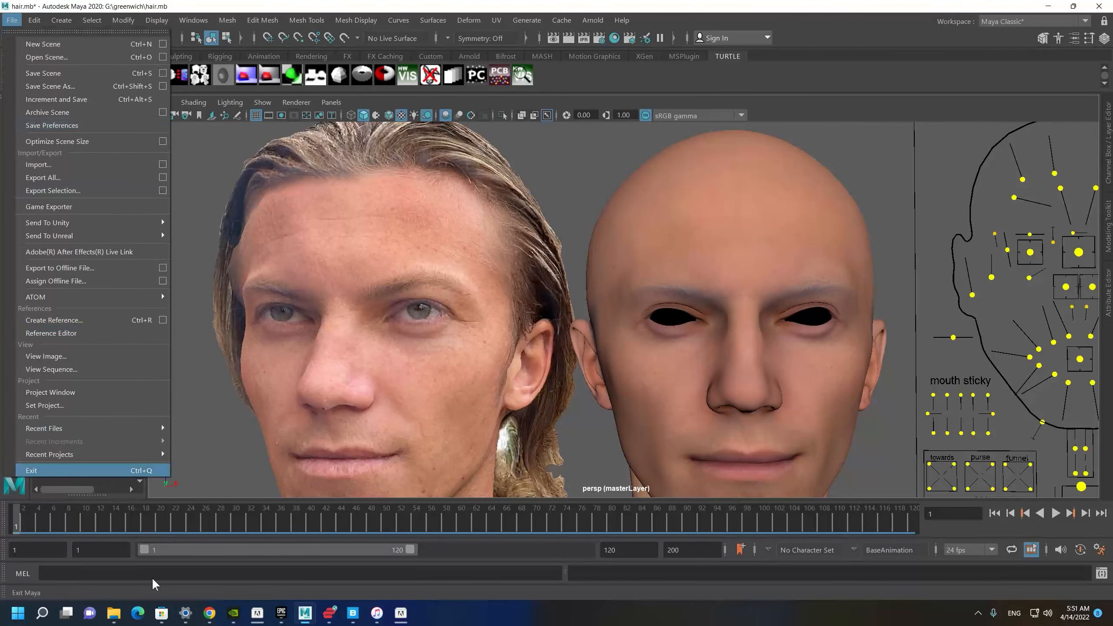
pyautogui.moveTo(126, 456)
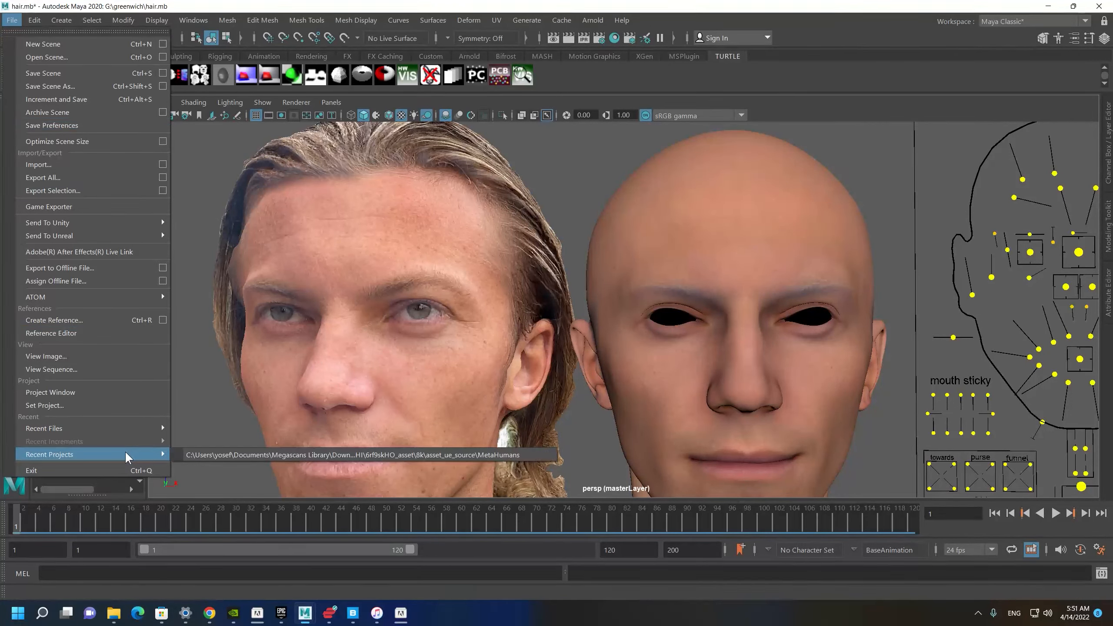
pyautogui.click(120, 395)
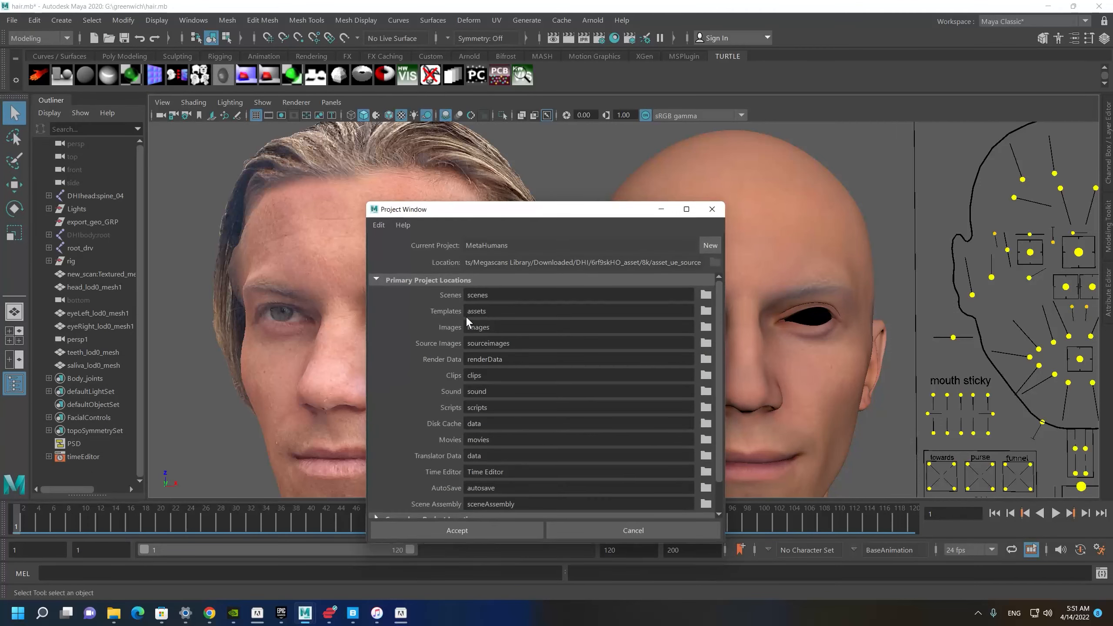
pyautogui.moveTo(508, 265); pyautogui.dragTo(405, 254)
pyautogui.click(500, 262)
pyautogui.moveTo(520, 261); pyautogui.dragTo(467, 259)
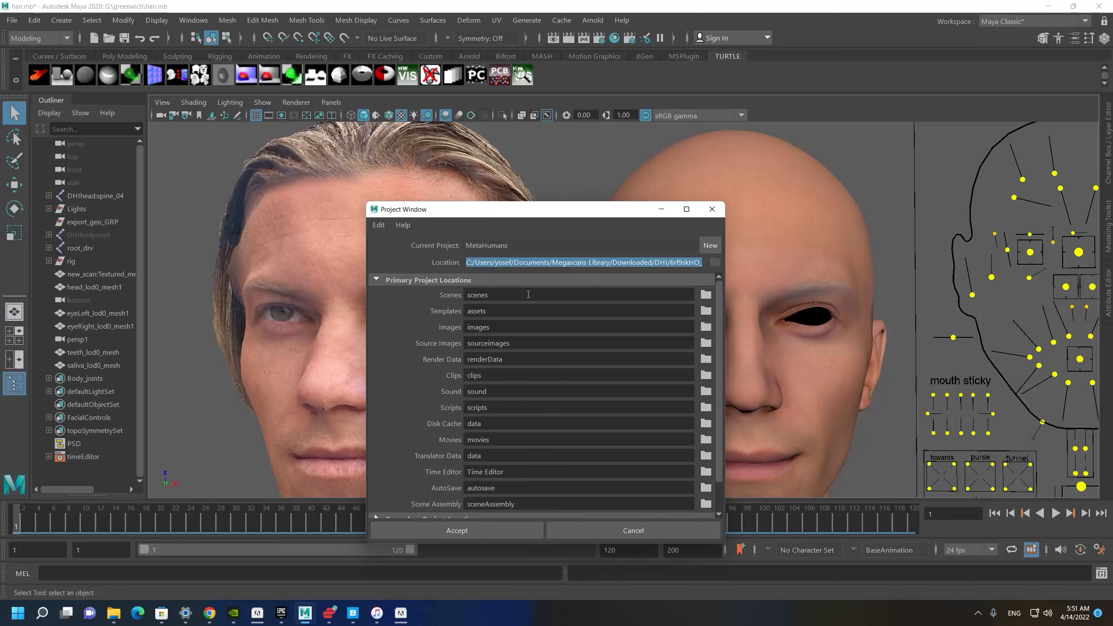
pyautogui.click(553, 268)
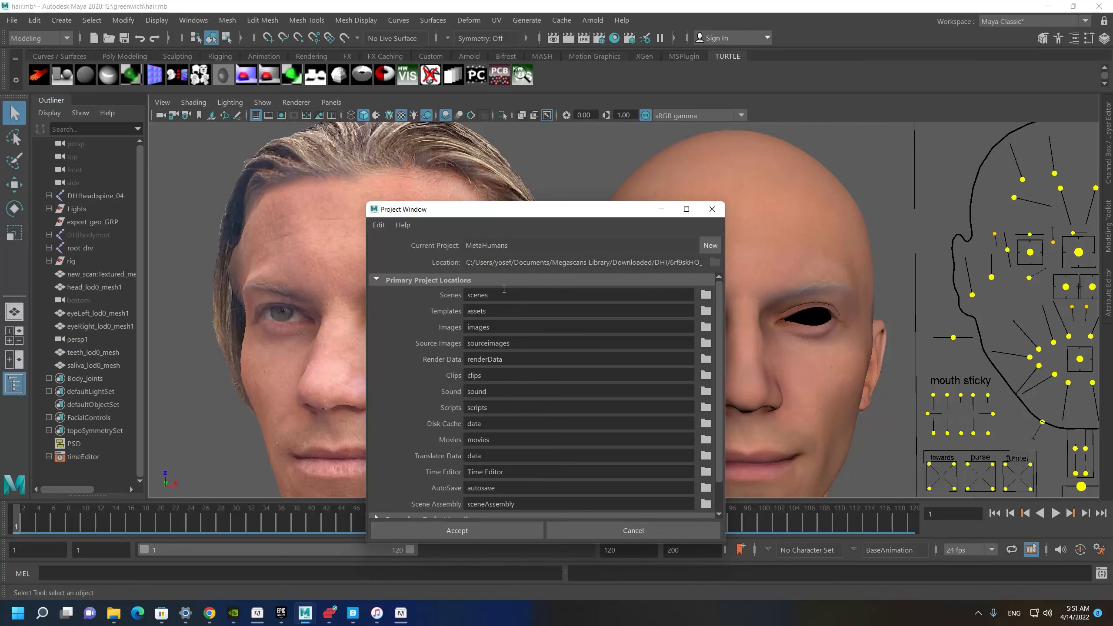
pyautogui.click(704, 211)
# Switch the workspace to XGen.
pyautogui.scroll(-4, 694, 332)
pyautogui.keyDown('alt'); pyautogui.moveTo(903, 217); pyautogui.dragTo(842, 229, button='middle'); pyautogui.keyUp('alt')
pyautogui.click(1041, 20)
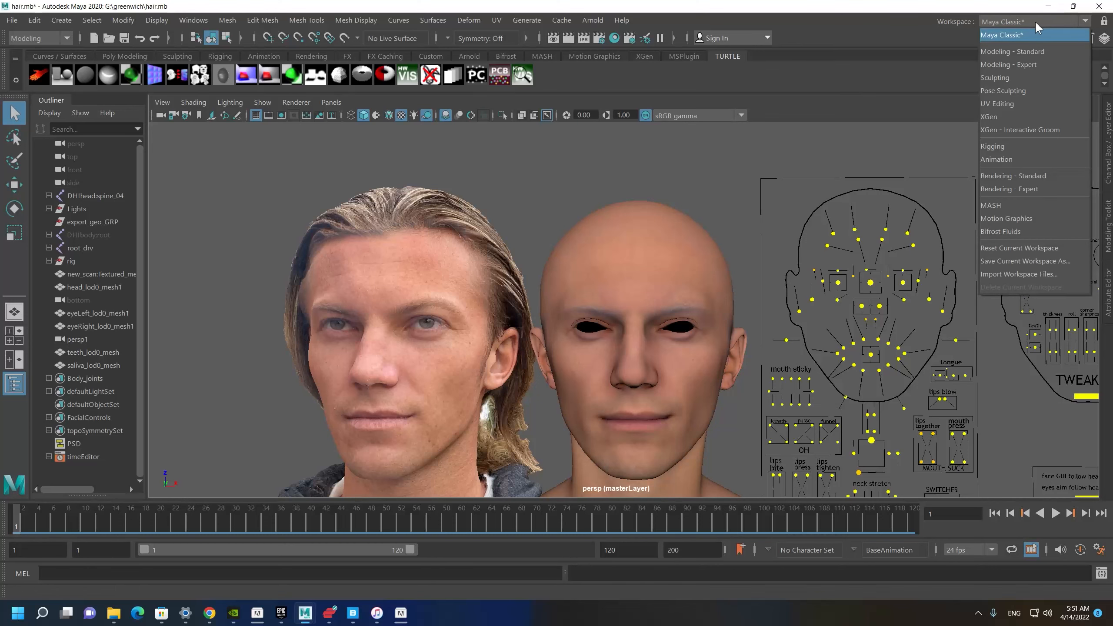
pyautogui.click(1013, 117)
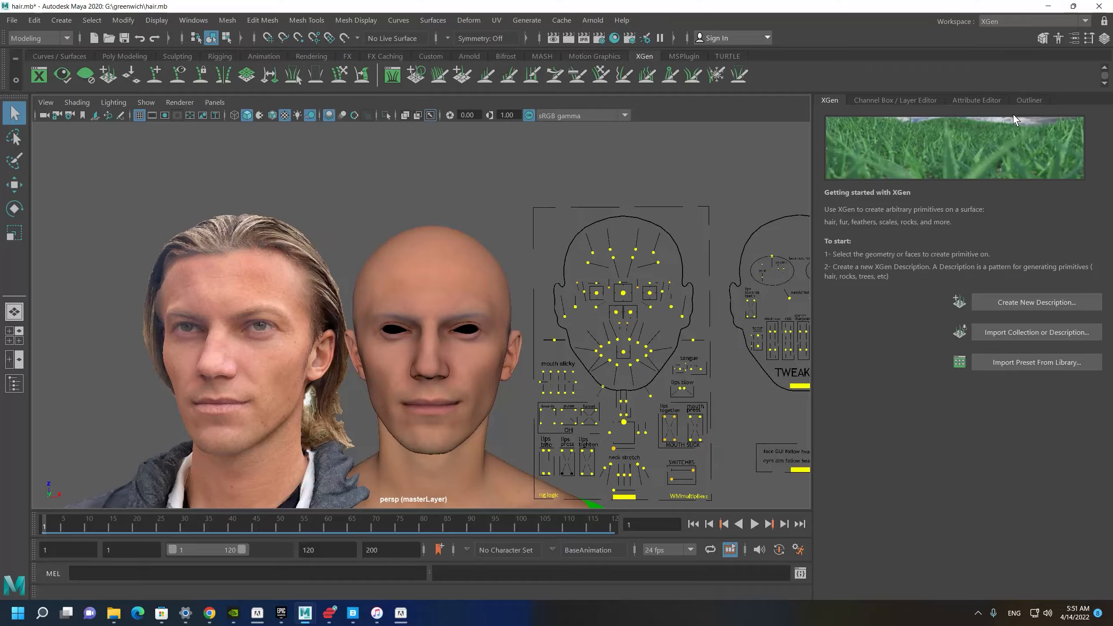
# Examine the bald head mesh beside the scanned head from several angles.
pyautogui.scroll(5, 564, 264)
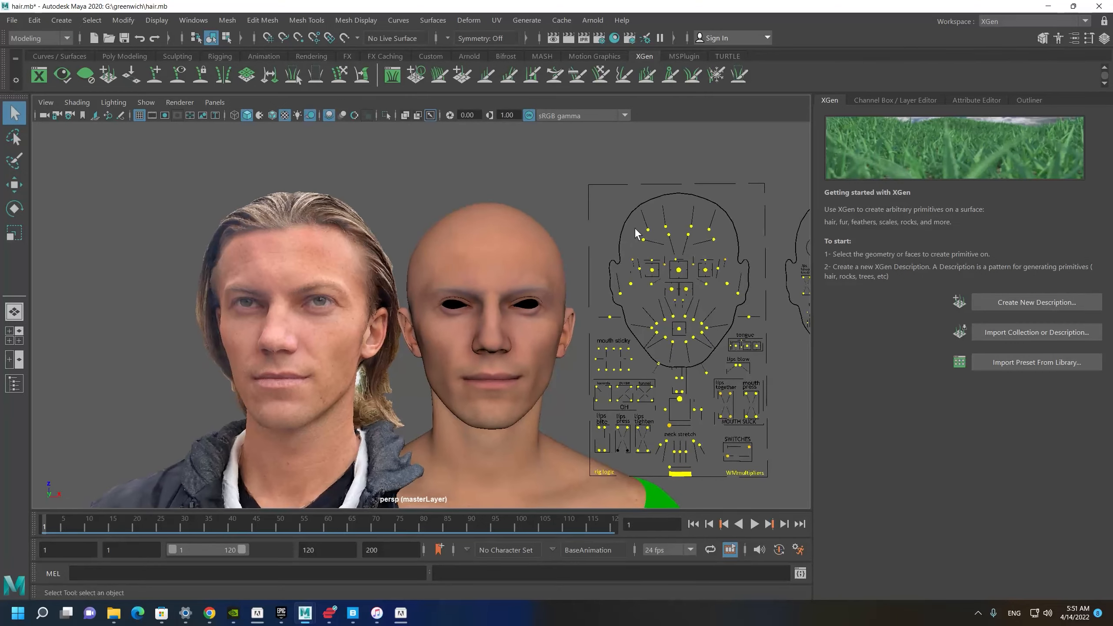
pyautogui.click(531, 273)
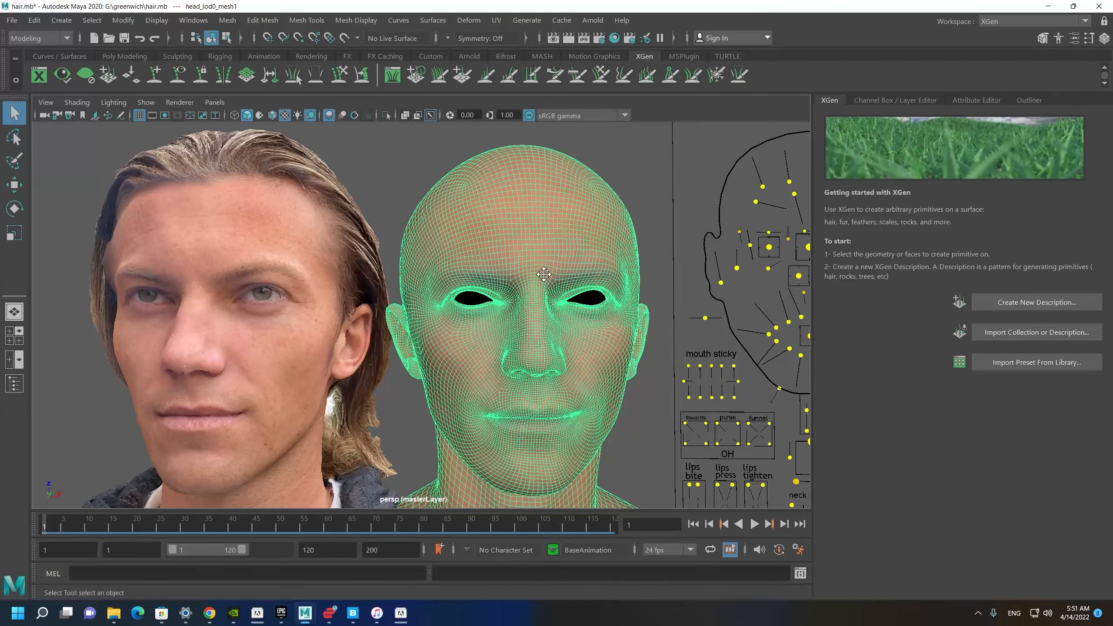
pyautogui.keyDown('alt'); pyautogui.moveTo(545, 274); pyautogui.dragTo(499, 280, button='middle'); pyautogui.keyUp('alt')
pyautogui.keyDown('alt'); pyautogui.moveTo(498, 276); pyautogui.dragTo(433, 260); pyautogui.keyUp('alt')
pyautogui.keyDown('alt'); pyautogui.moveTo(433, 260); pyautogui.dragTo(421, 285, button='right'); pyautogui.keyUp('alt')
pyautogui.keyDown('alt'); pyautogui.moveTo(421, 285); pyautogui.dragTo(460, 294); pyautogui.keyUp('alt')
pyautogui.scroll(-4, 563, 295)
pyautogui.moveTo(629, 271); pyautogui.dragTo(646, 307)
pyautogui.keyDown('alt'); pyautogui.moveTo(140, 306); pyautogui.dragTo(154, 298); pyautogui.keyUp('alt')
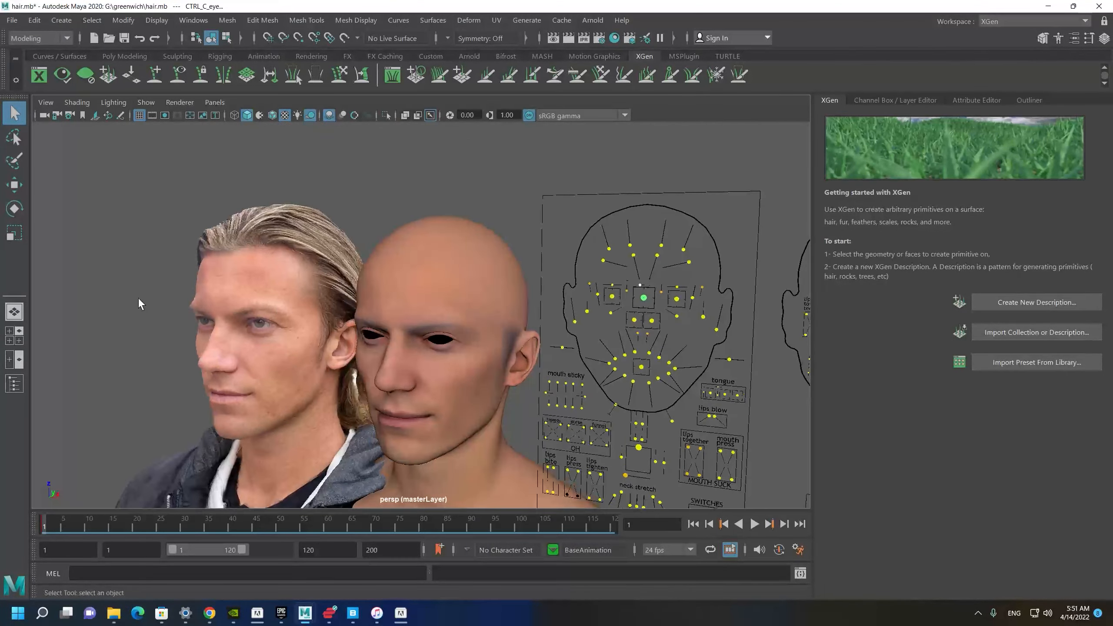
# Select the bald head mesh head_lod0_mesh1, locate it in the Outliner and show its attributes.
pyautogui.click(14, 385)
pyautogui.click(455, 310)
pyautogui.keyDown('alt'); pyautogui.moveTo(497, 238); pyautogui.dragTo(565, 225); pyautogui.keyUp('alt')
pyautogui.hotkey('ctrl', 'a')
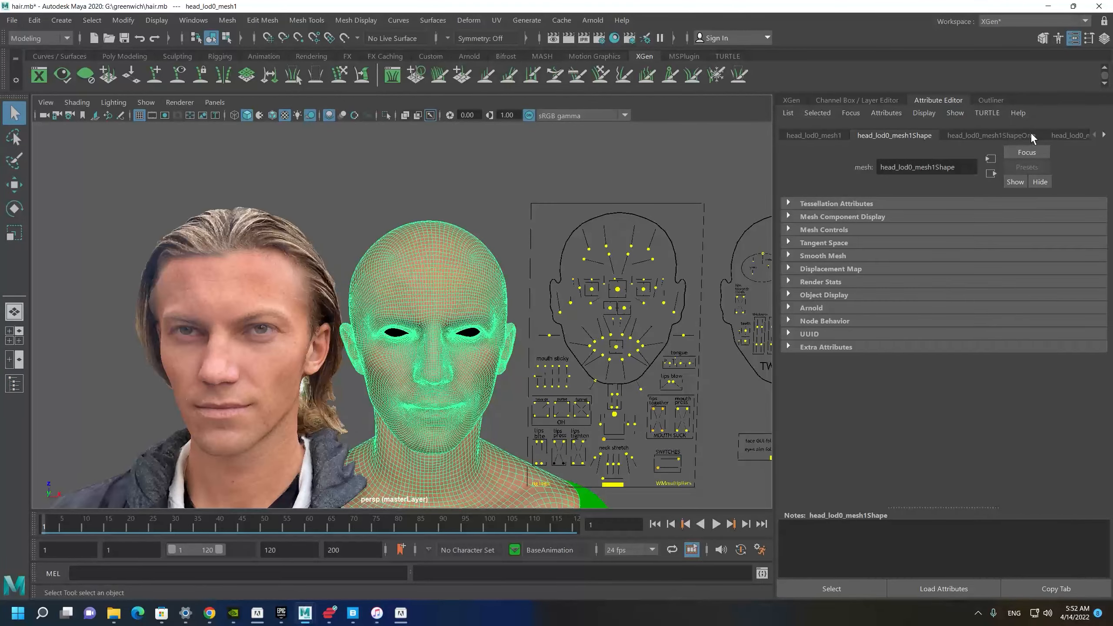
pyautogui.keyDown('alt'); pyautogui.moveTo(542, 263); pyautogui.dragTo(465, 325); pyautogui.keyUp('alt')
pyautogui.keyDown('alt'); pyautogui.moveTo(464, 325); pyautogui.dragTo(516, 286, button='right'); pyautogui.keyUp('alt')
pyautogui.keyDown('alt'); pyautogui.moveTo(304, 390); pyautogui.dragTo(340, 388); pyautogui.keyUp('alt')
pyautogui.click(15, 384)
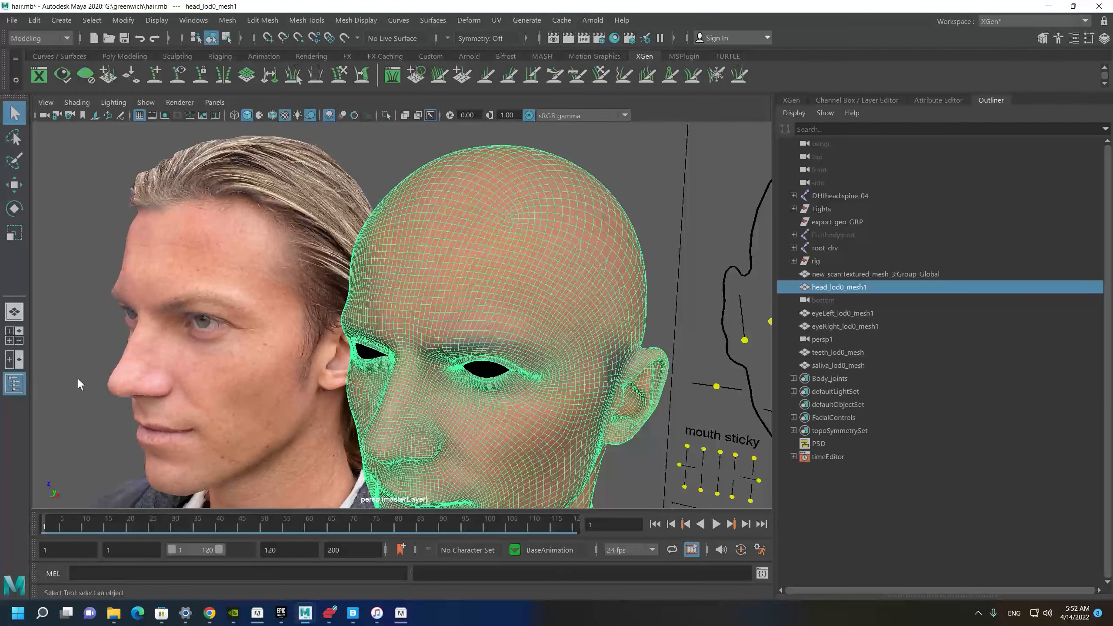
pyautogui.keyDown('alt'); pyautogui.moveTo(452, 301); pyautogui.dragTo(484, 292); pyautogui.keyUp('alt')
pyautogui.hotkey('ctrl', 'a')
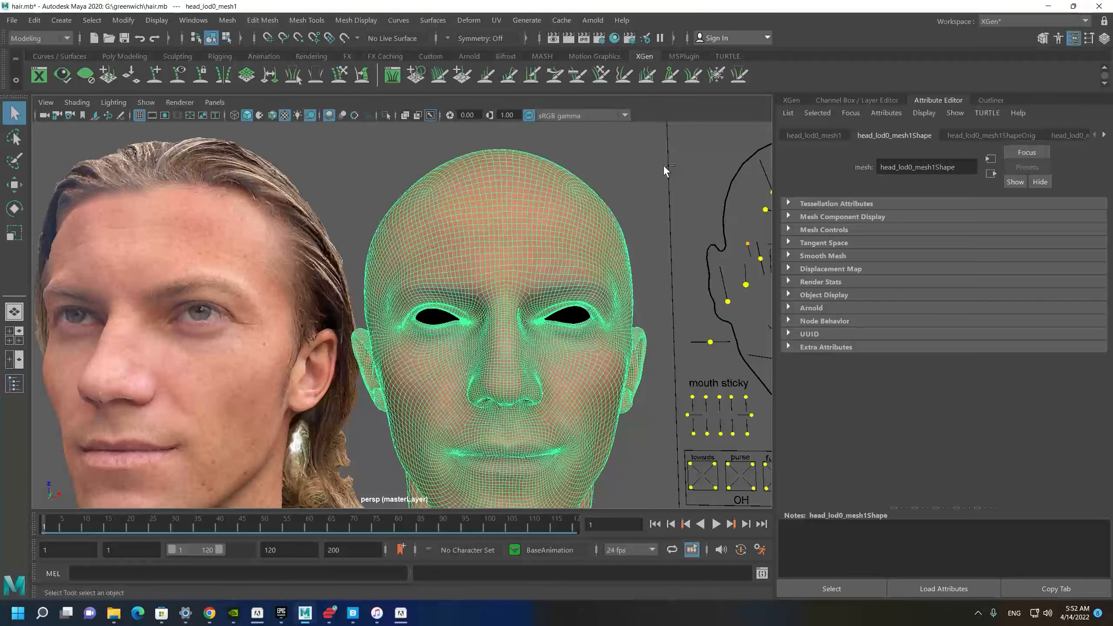
# Look through the nodes connected to head_lod0_mesh1 in the Attribute Editor.
pyautogui.click(1105, 135)
pyautogui.click(1105, 136)
pyautogui.click(1105, 135)
pyautogui.click(1104, 135)
pyautogui.click(1104, 135)
pyautogui.click(1104, 135)
pyautogui.click(1105, 135)
pyautogui.scroll(-1, 528, 244)
pyautogui.keyDown('alt'); pyautogui.moveTo(528, 244); pyautogui.dragTo(548, 263); pyautogui.keyUp('alt')
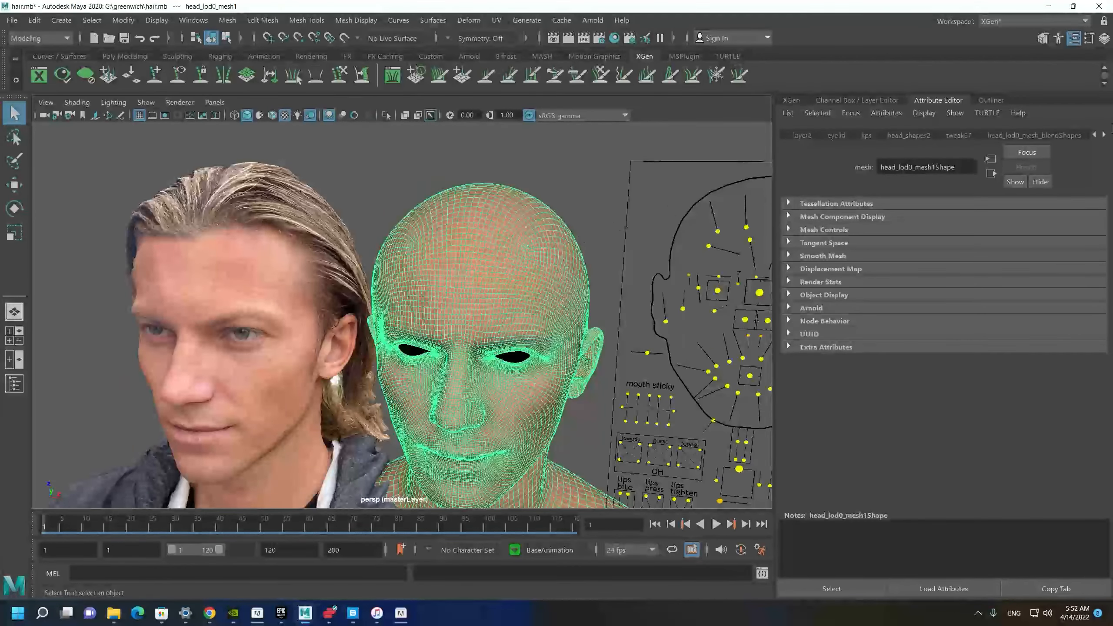
pyautogui.click(1105, 136)
pyautogui.click(1104, 135)
pyautogui.click(1093, 136)
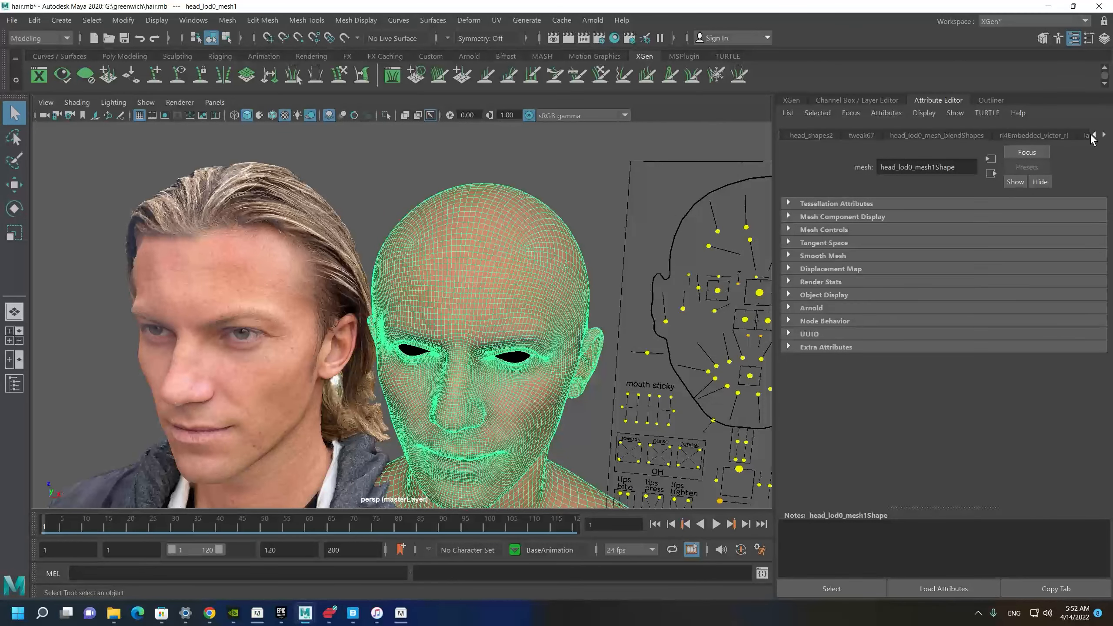
pyautogui.click(1095, 136)
pyautogui.click(1095, 136)
pyautogui.click(1095, 136)
pyautogui.click(1094, 136)
pyautogui.click(1095, 136)
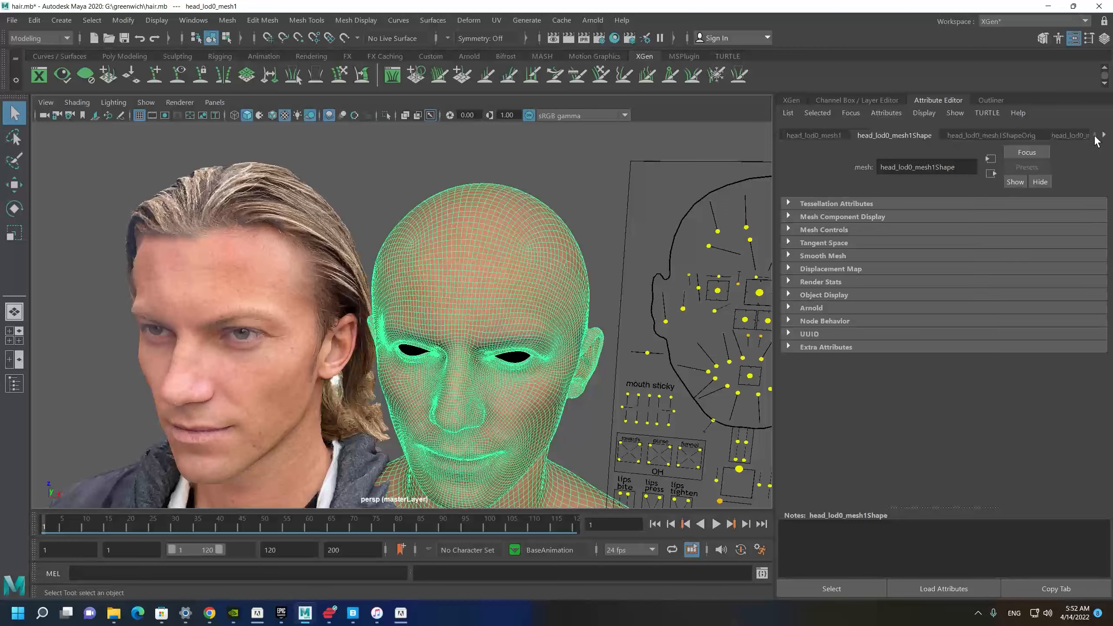
# Duplicate the head mesh head_lod0_mesh1 with the Outliner shown.
pyautogui.click(952, 102)
pyautogui.keyDown('alt'); pyautogui.moveTo(592, 290); pyautogui.dragTo(491, 300); pyautogui.keyUp('alt')
pyautogui.keyDown('alt'); pyautogui.moveTo(618, 277); pyautogui.dragTo(606, 212, button='middle'); pyautogui.keyUp('alt')
pyautogui.keyDown('alt'); pyautogui.moveTo(606, 213); pyautogui.dragTo(634, 225); pyautogui.keyUp('alt')
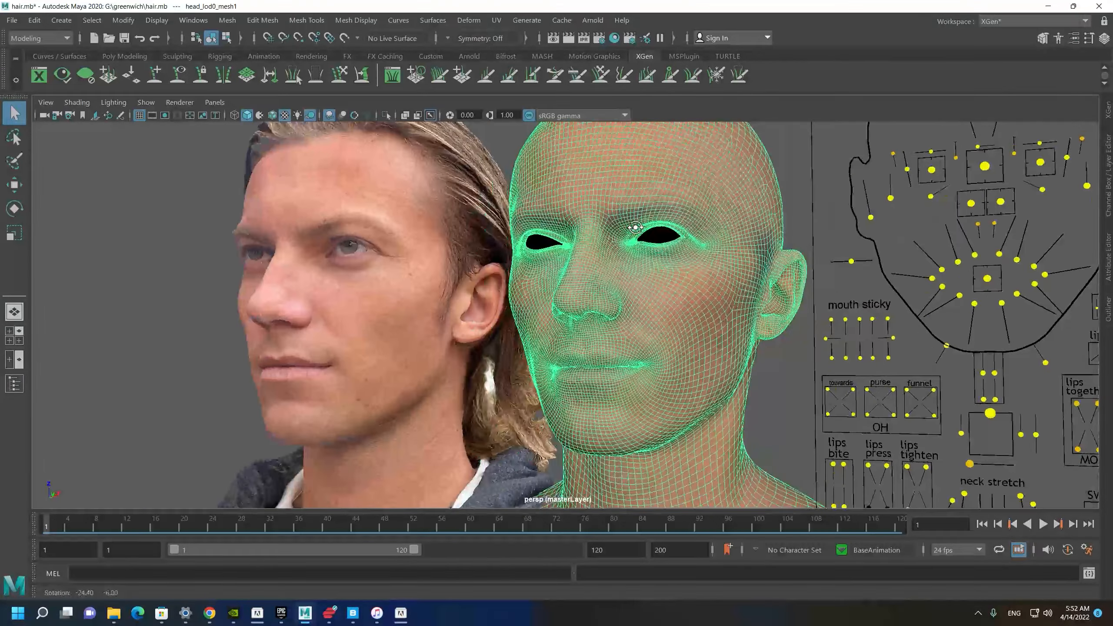
pyautogui.keyDown('alt'); pyautogui.moveTo(781, 271); pyautogui.dragTo(772, 185, button='middle'); pyautogui.keyUp('alt')
pyautogui.keyDown('alt'); pyautogui.moveTo(707, 269); pyautogui.dragTo(653, 279, button='right'); pyautogui.keyUp('alt')
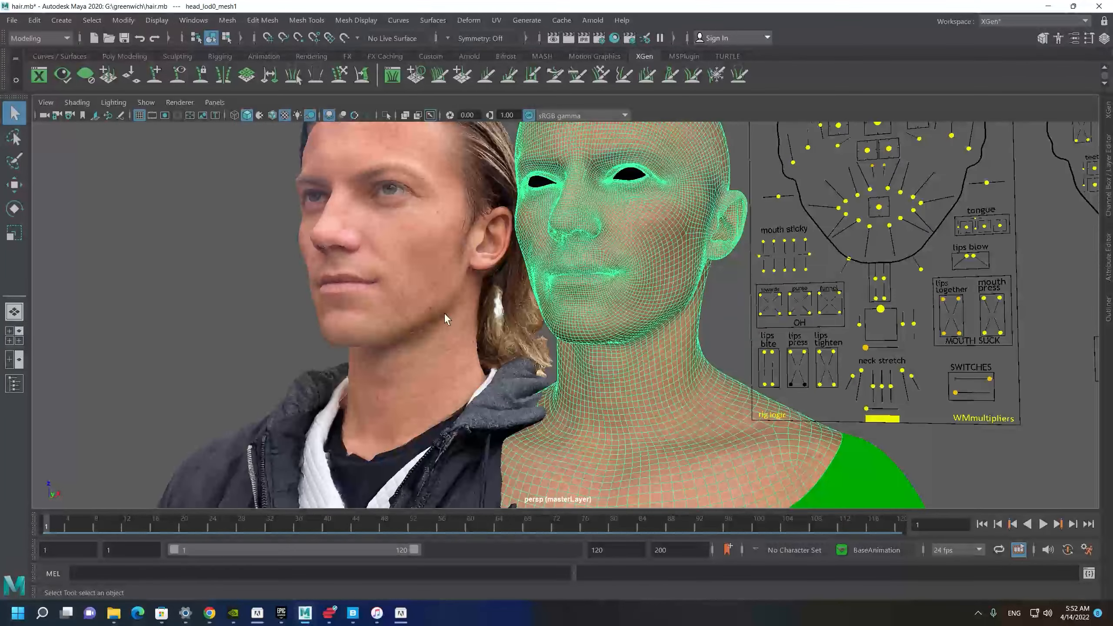
pyautogui.click(18, 384)
pyautogui.keyDown('alt'); pyautogui.moveTo(589, 219); pyautogui.dragTo(547, 259); pyautogui.keyUp('alt')
pyautogui.keyDown('alt'); pyautogui.moveTo(547, 258); pyautogui.dragTo(482, 291, button='right'); pyautogui.keyUp('alt')
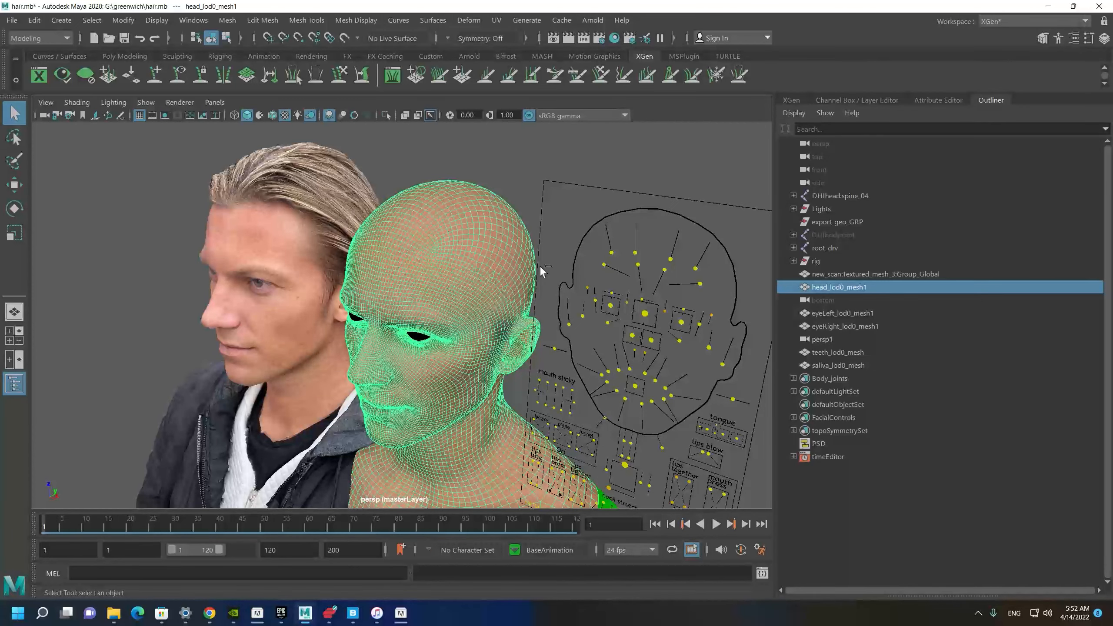
pyautogui.hotkey('ctrl', 'd')
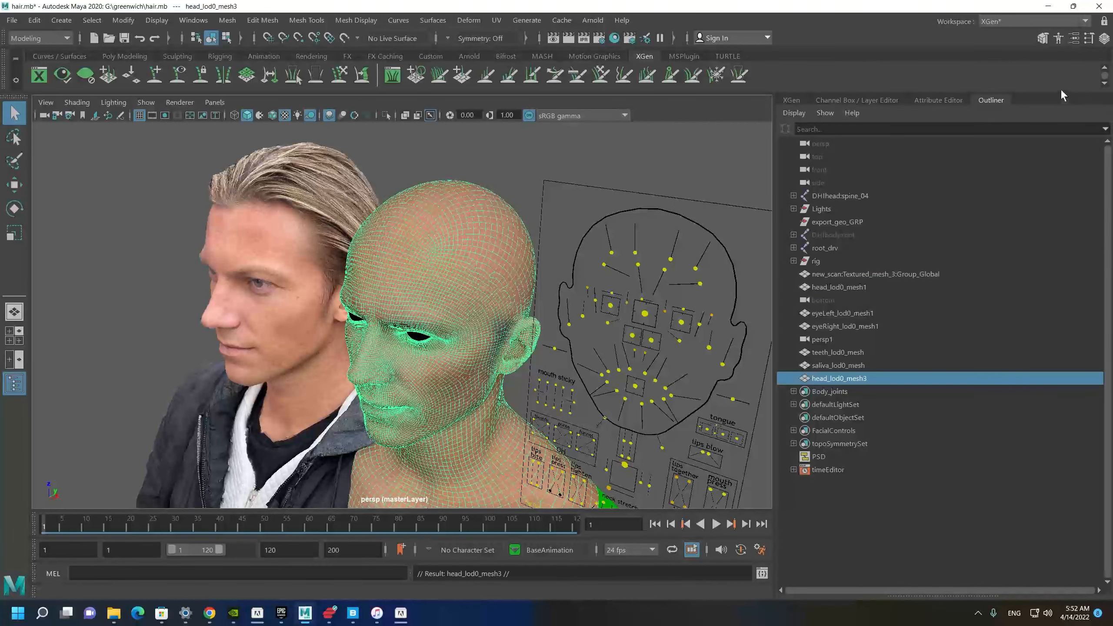
# Return to the Maya Classic workspace and show the Channel Box and Layer Editor.
pyautogui.click(1035, 21)
pyautogui.click(1003, 35)
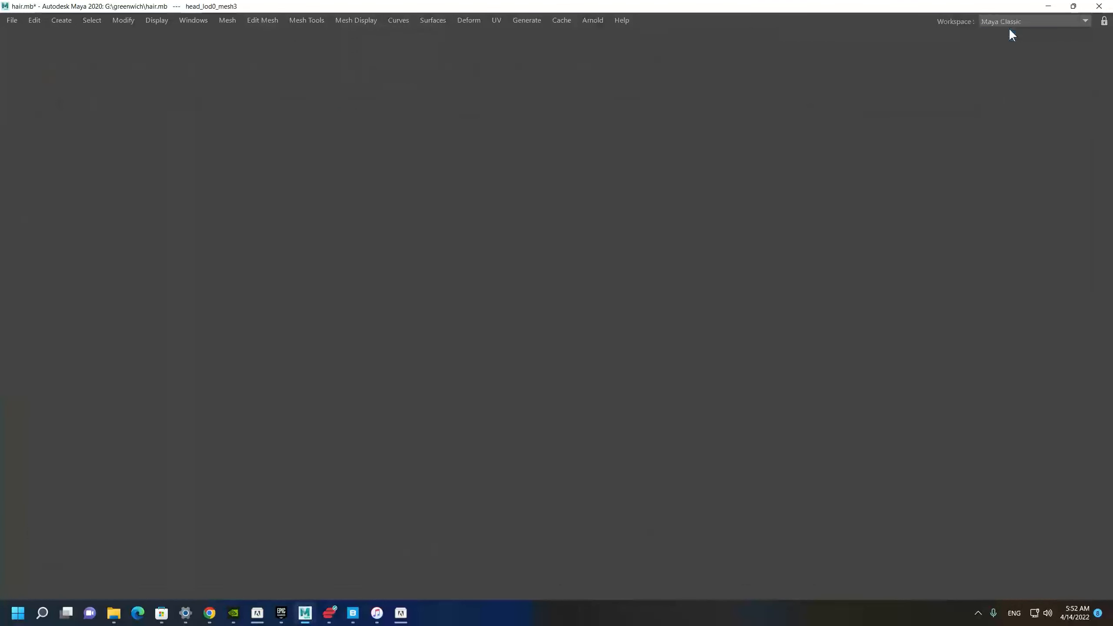
pyautogui.click(1107, 154)
# Put the duplicated head on a new display layer named xgen.
pyautogui.keyDown('alt'); pyautogui.moveTo(611, 397); pyautogui.dragTo(654, 351); pyautogui.keyUp('alt')
pyautogui.click(1074, 420)
pyautogui.doubleClick(1023, 434)
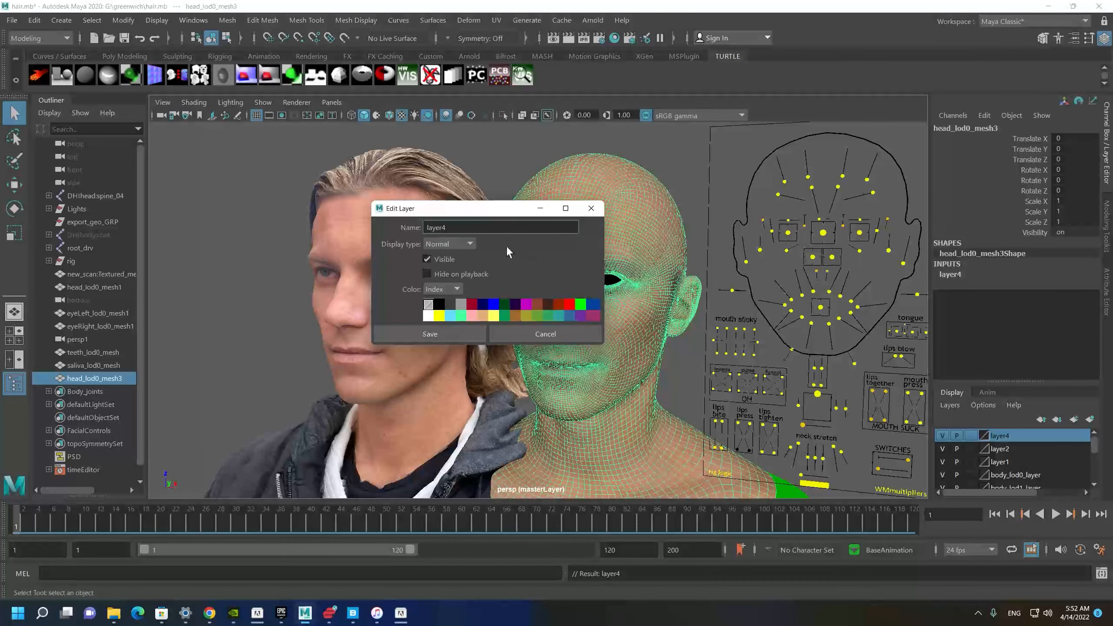
pyautogui.write('xgen')
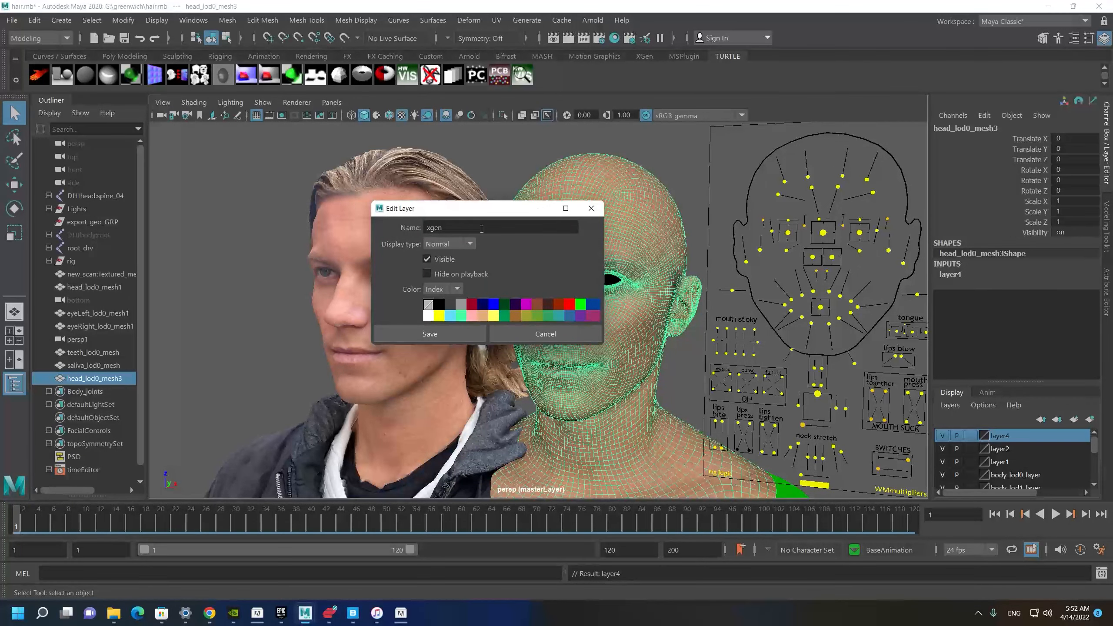
pyautogui.click(437, 332)
# Isolate the duplicated head in the side view and switch it to face selection.
pyautogui.keyDown('alt'); pyautogui.moveTo(577, 326); pyautogui.dragTo(627, 301); pyautogui.keyUp('alt')
pyautogui.scroll(5, 612, 333)
pyautogui.keyDown('alt'); pyautogui.moveTo(608, 338); pyautogui.dragTo(564, 351); pyautogui.keyUp('alt')
pyautogui.keyDown('alt'); pyautogui.moveTo(827, 272); pyautogui.dragTo(656, 255); pyautogui.keyUp('alt')
pyautogui.click(503, 116)
pyautogui.press('space')
pyautogui.keyDown('alt'); pyautogui.moveTo(794, 391); pyautogui.dragTo(600, 280, button='right'); pyautogui.keyUp('alt')
pyautogui.keyDown('alt'); pyautogui.moveTo(600, 280); pyautogui.dragTo(473, 176, button='middle'); pyautogui.keyUp('alt')
pyautogui.moveTo(524, 286); pyautogui.dragTo(323, 257, button='right')
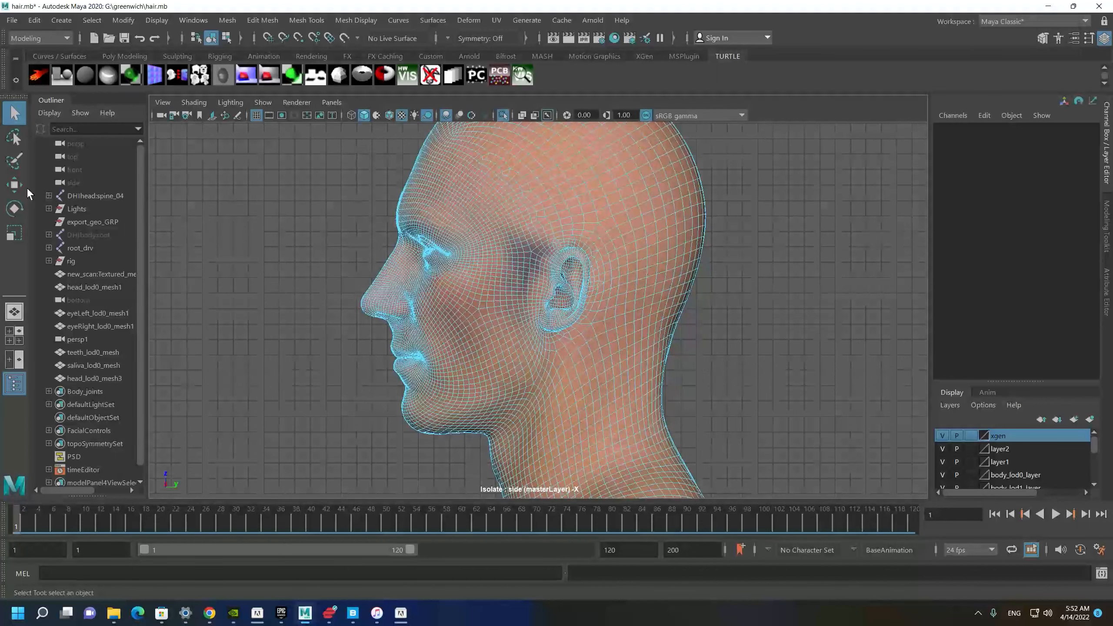
# Lasso the faces of the duplicate's lower face and neck and delete them.
pyautogui.click(13, 138)
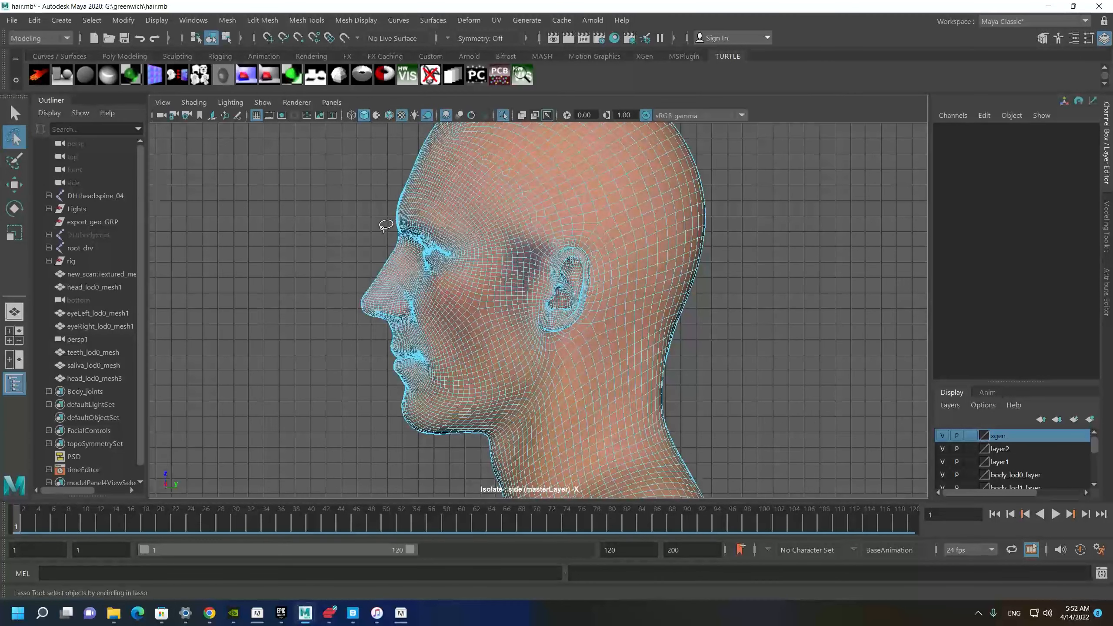
pyautogui.moveTo(422, 267)
pyautogui.mouseDown()
pyautogui.moveTo(487, 289)
pyautogui.moveTo(543, 341)
pyautogui.moveTo(662, 354)
pyautogui.moveTo(740, 500)
pyautogui.moveTo(184, 456)
pyautogui.moveTo(263, 245)
pyautogui.mouseUp()
pyautogui.press('f')
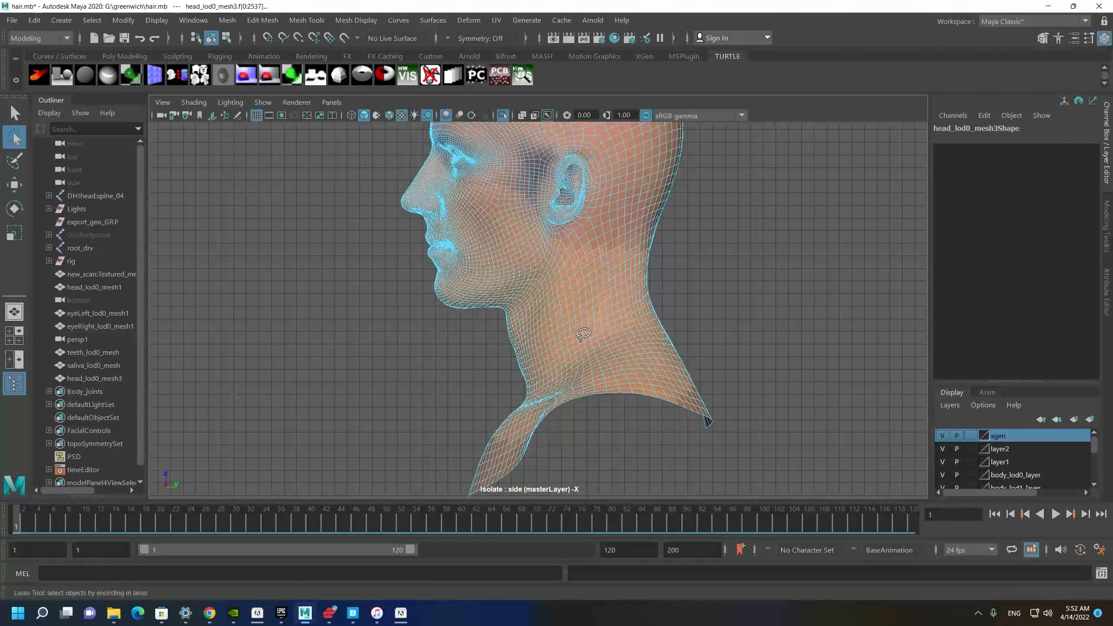
pyautogui.press('Delete')
pyautogui.moveTo(750, 367)
pyautogui.keyDown('alt'); pyautogui.mouseDown()
pyautogui.moveTo(386, 423)
pyautogui.moveTo(876, 574)
pyautogui.mouseUp(); pyautogui.keyUp('alt')
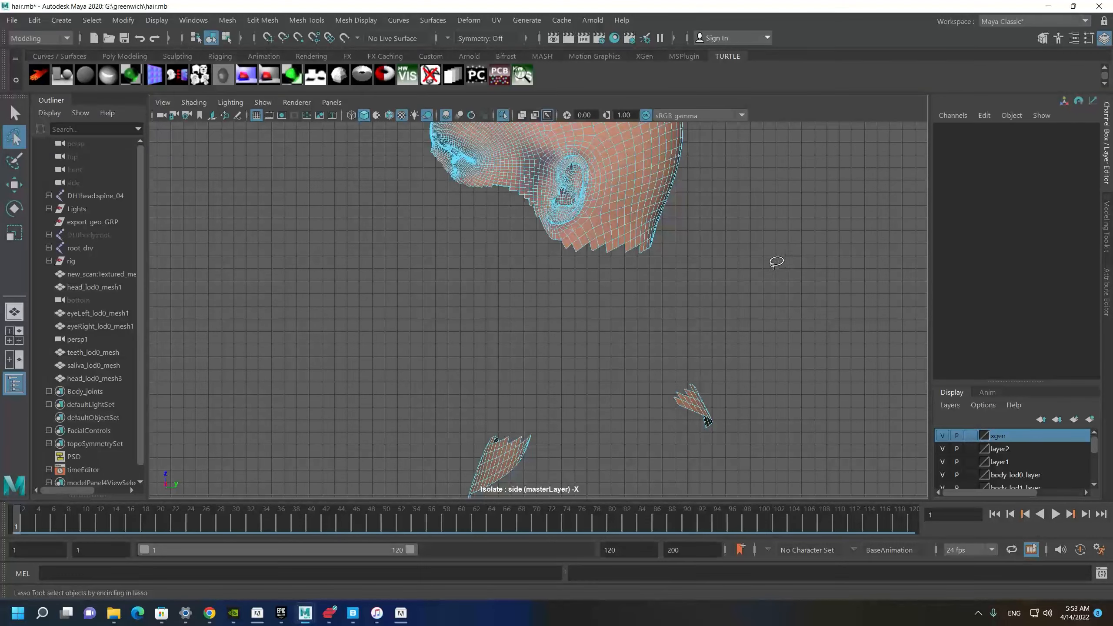
# Delete the leftover face fragments below the trimmed head.
pyautogui.keyDown('alt'); pyautogui.moveTo(776, 283); pyautogui.dragTo(778, 229, button='middle'); pyautogui.keyUp('alt')
pyautogui.scroll(-1, 800, 229)
pyautogui.moveTo(759, 291)
pyautogui.mouseDown()
pyautogui.moveTo(412, 353)
pyautogui.moveTo(750, 367)
pyautogui.moveTo(755, 307)
pyautogui.mouseUp()
pyautogui.press('Delete')
pyautogui.moveTo(662, 283)
pyautogui.keyDown('alt'); pyautogui.mouseDown(button='middle')
pyautogui.moveTo(703, 413)
pyautogui.moveTo(715, 509)
pyautogui.mouseUp(button='middle'); pyautogui.keyUp('alt')
# Lasso the faces of the ears on the trimmed head and delete them.
pyautogui.scroll(5, 591, 368)
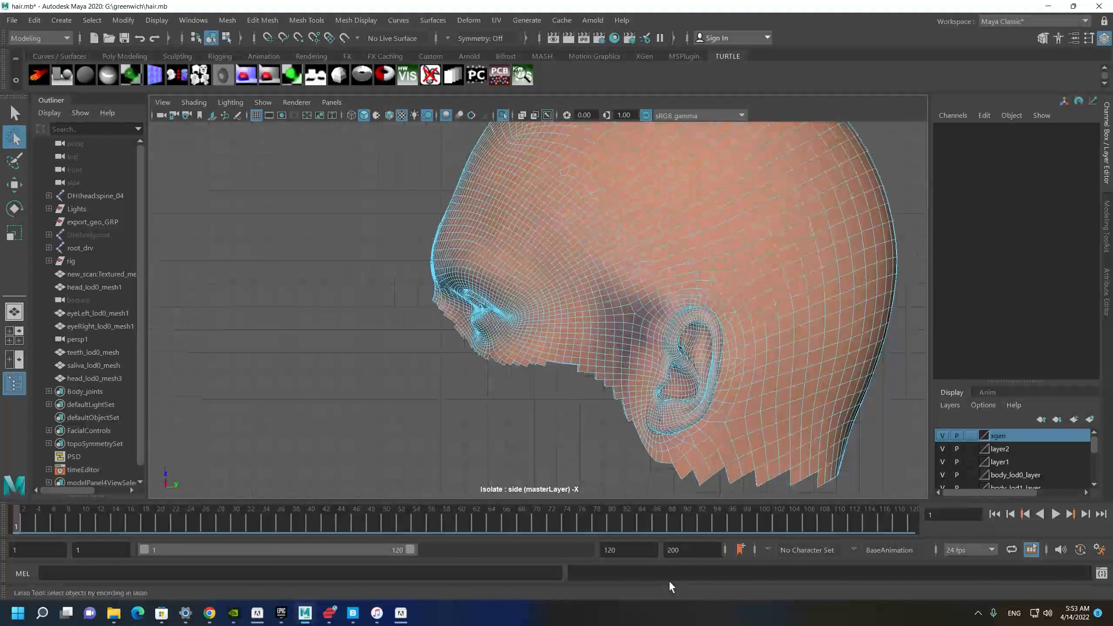
pyautogui.moveTo(639, 381); pyautogui.dragTo(681, 302)
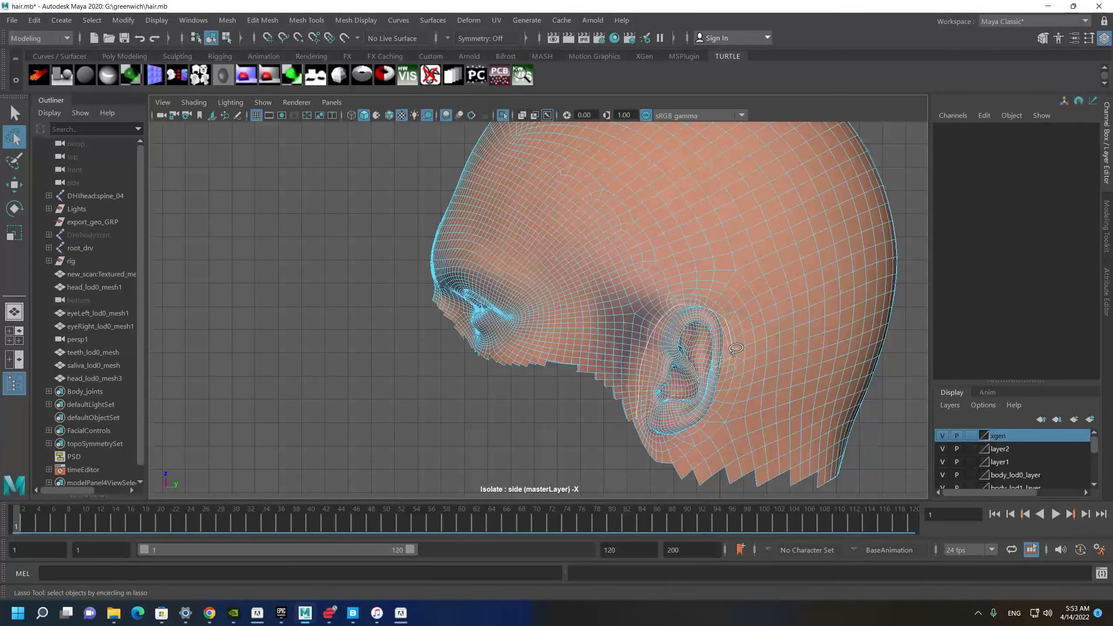
pyautogui.moveTo(720, 408)
pyautogui.mouseDown()
pyautogui.moveTo(656, 455)
pyautogui.moveTo(631, 413)
pyautogui.mouseUp()
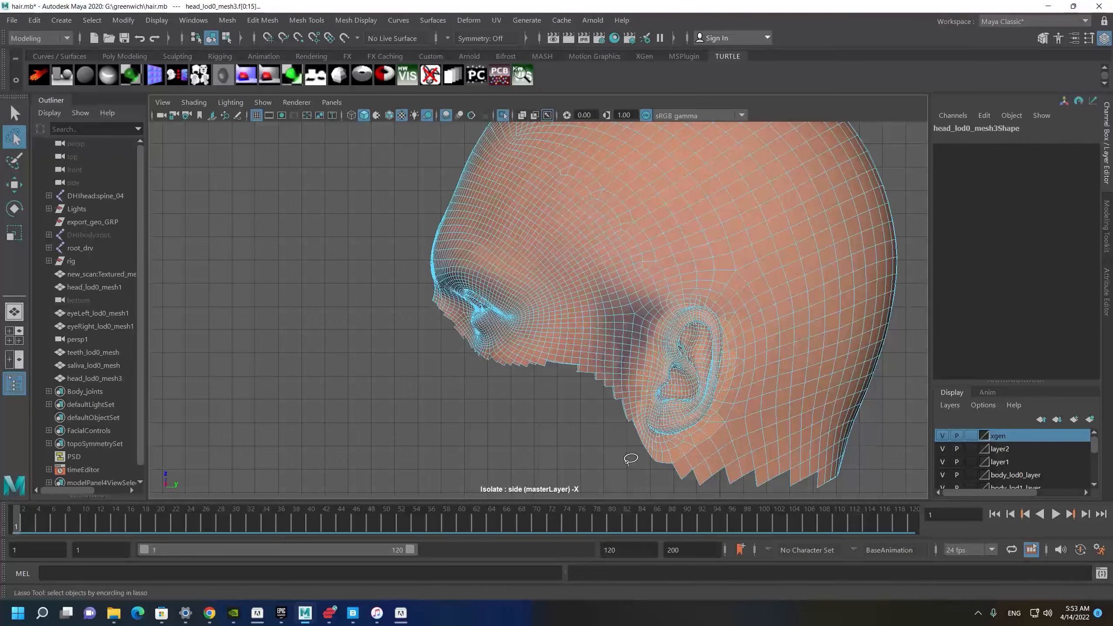
pyautogui.press('Delete')
# Return the trimmed head to object selection and inspect it from all around in the perspective view.
pyautogui.keyDown('alt'); pyautogui.moveTo(599, 366); pyautogui.dragTo(558, 414, button='middle'); pyautogui.keyUp('alt')
pyautogui.press('q')
pyautogui.moveTo(581, 353); pyautogui.dragTo(630, 292, button='right')
pyautogui.press('space')
pyautogui.moveTo(630, 293); pyautogui.dragTo(381, 301)
pyautogui.keyDown('alt'); pyautogui.moveTo(222, 370); pyautogui.dragTo(397, 318, button='middle'); pyautogui.keyUp('alt')
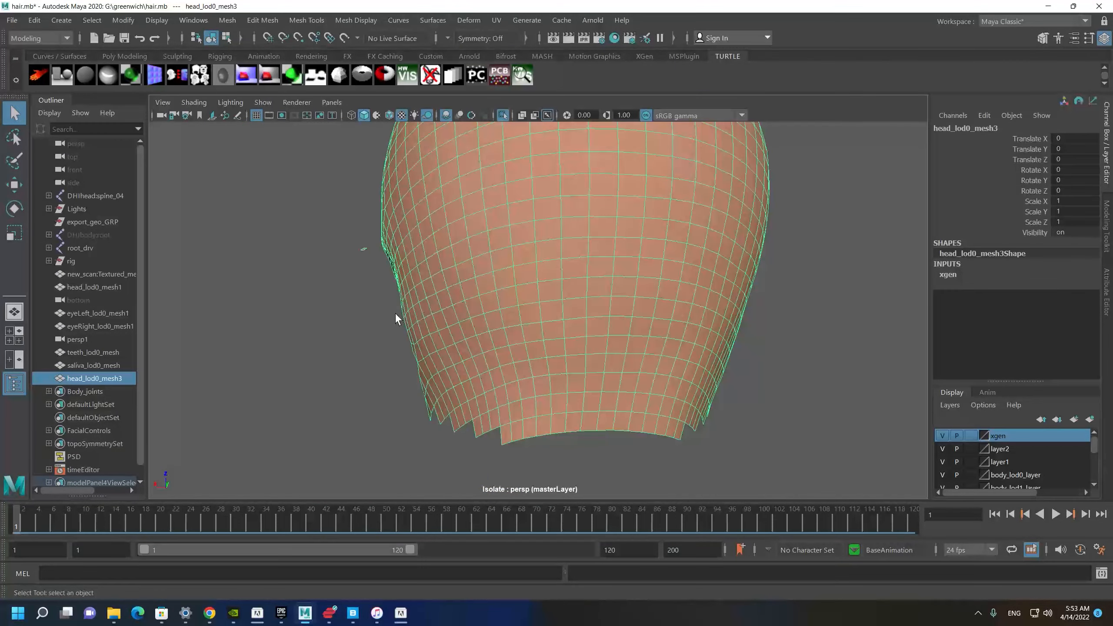
pyautogui.keyDown('alt'); pyautogui.moveTo(396, 318); pyautogui.dragTo(590, 324); pyautogui.keyUp('alt')
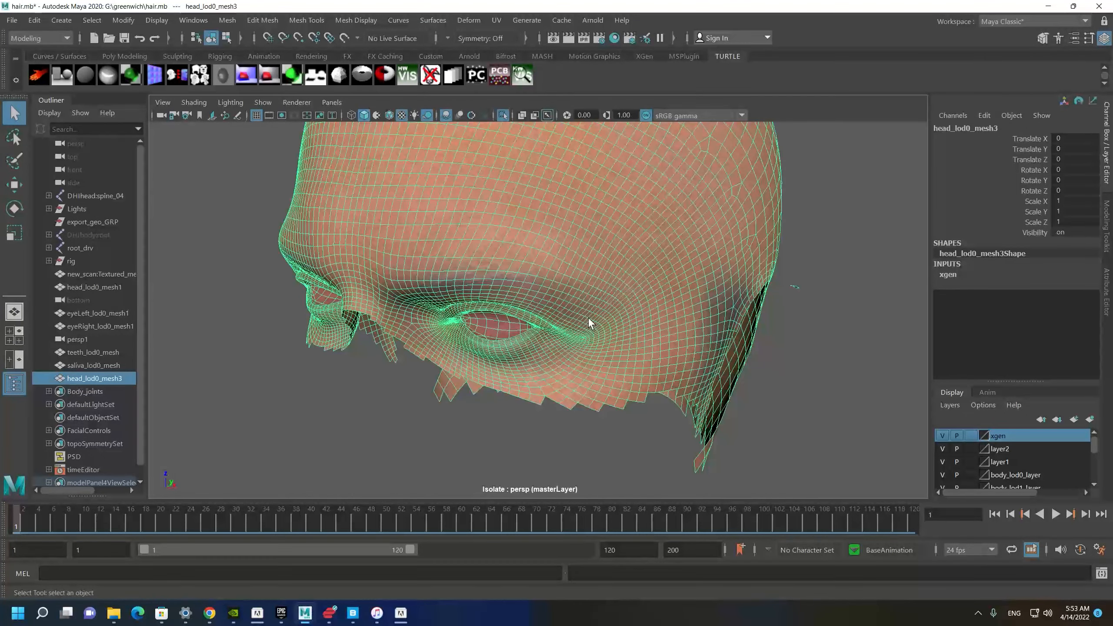
pyautogui.keyDown('alt'); pyautogui.moveTo(514, 303); pyautogui.dragTo(517, 189); pyautogui.keyUp('alt')
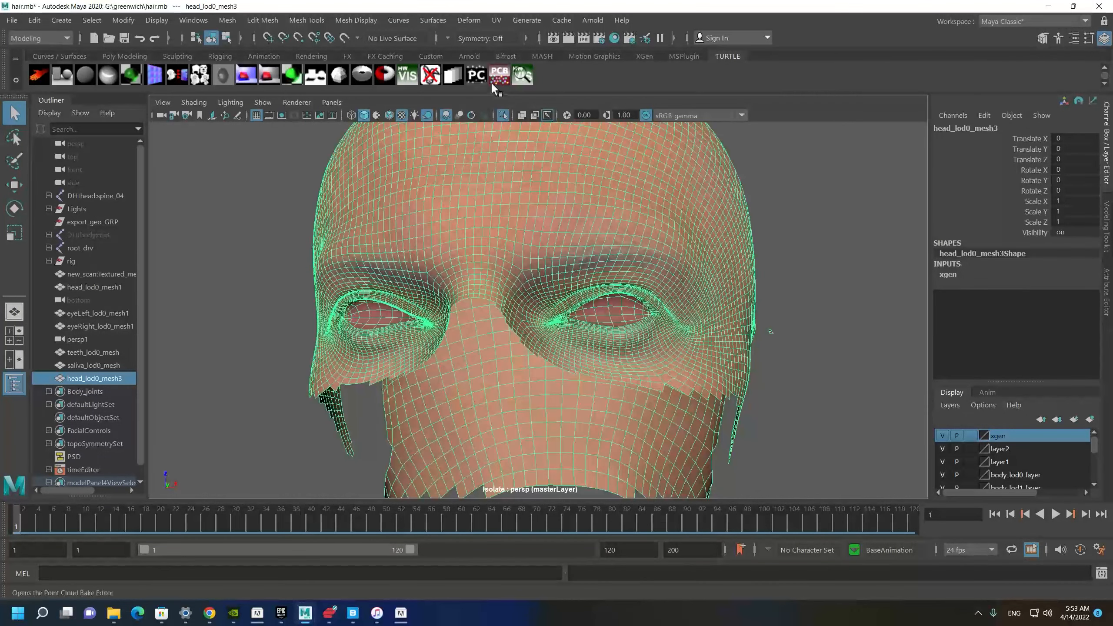
# Turn off isolation to show the whole scene and select the original head mesh head_lod0_mesh1.
pyautogui.click(503, 115)
pyautogui.keyDown('alt'); pyautogui.moveTo(530, 188); pyautogui.dragTo(437, 206, button='right'); pyautogui.keyUp('alt')
pyautogui.keyDown('alt'); pyautogui.moveTo(437, 207); pyautogui.dragTo(410, 212); pyautogui.keyUp('alt')
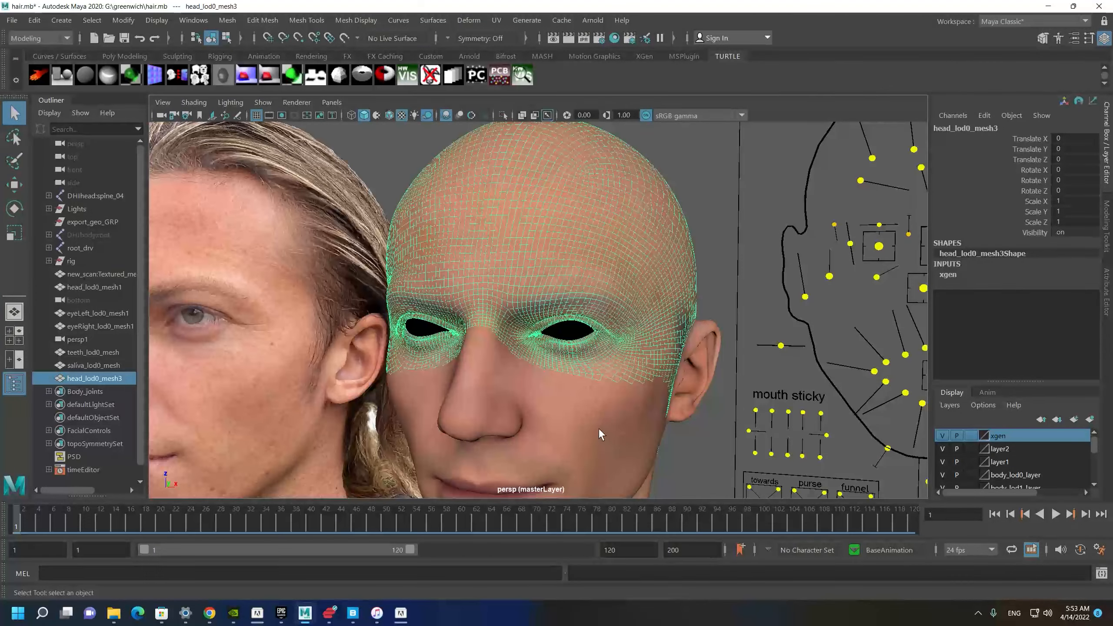
pyautogui.click(604, 422)
pyautogui.keyDown('alt'); pyautogui.moveTo(595, 357); pyautogui.dragTo(582, 291, button='middle'); pyautogui.keyUp('alt')
pyautogui.scroll(2, 587, 384)
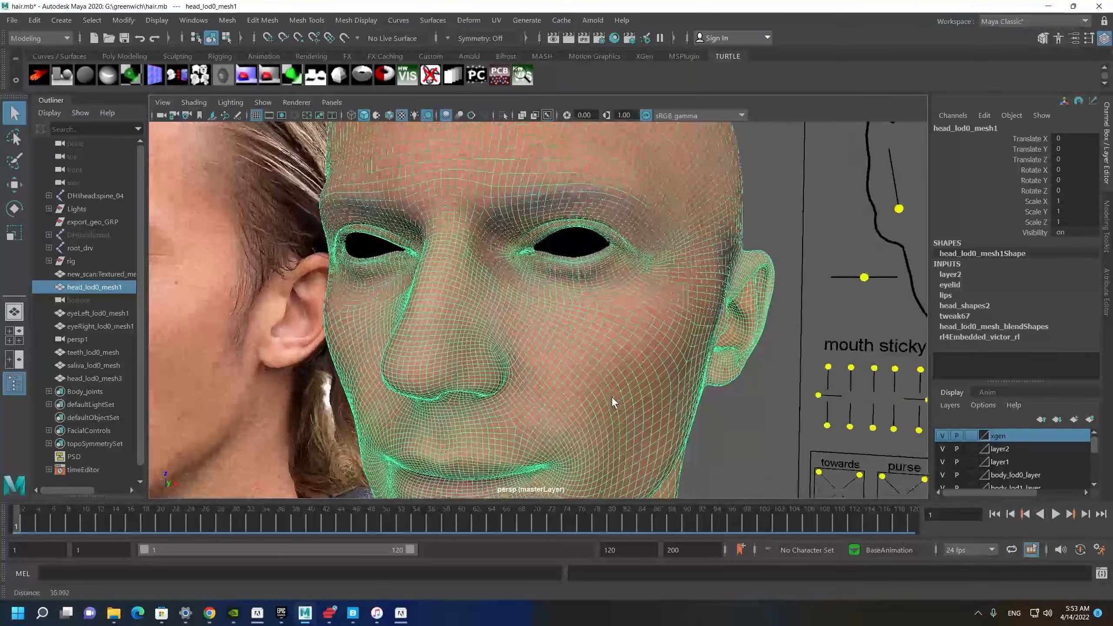
# Put the selected original head mesh on a new display layer, set it to Reference and name the layer head.
pyautogui.scroll(2, 612, 397)
pyautogui.keyDown('alt'); pyautogui.moveTo(536, 285); pyautogui.dragTo(537, 319, button='middle'); pyautogui.keyUp('alt')
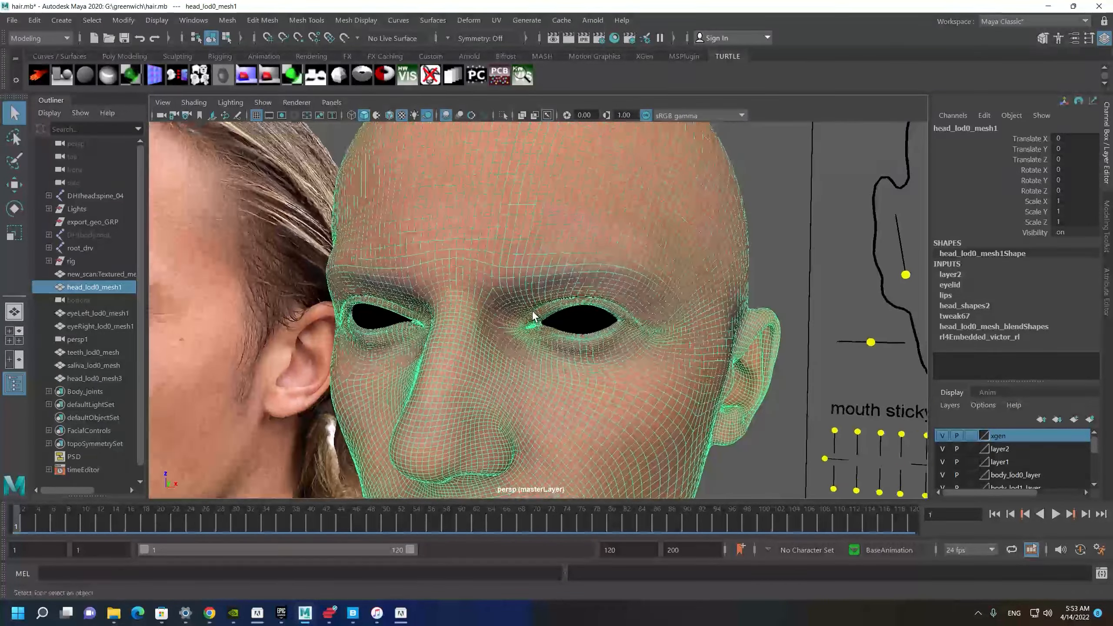
pyautogui.click(1090, 419)
pyautogui.click(1018, 437)
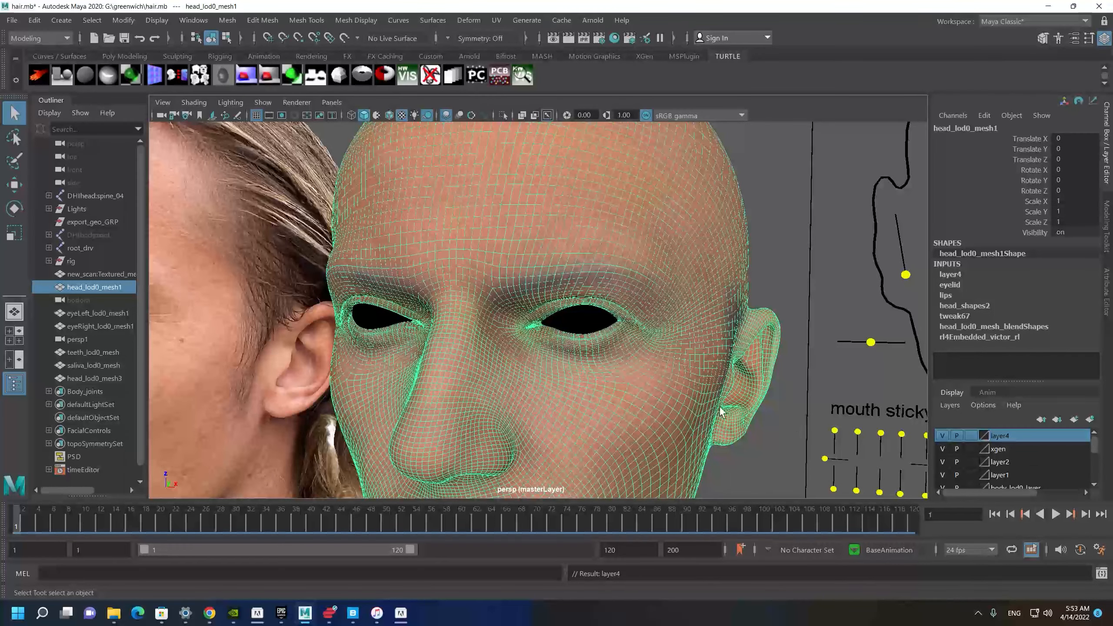
pyautogui.click(971, 436)
pyautogui.click(971, 437)
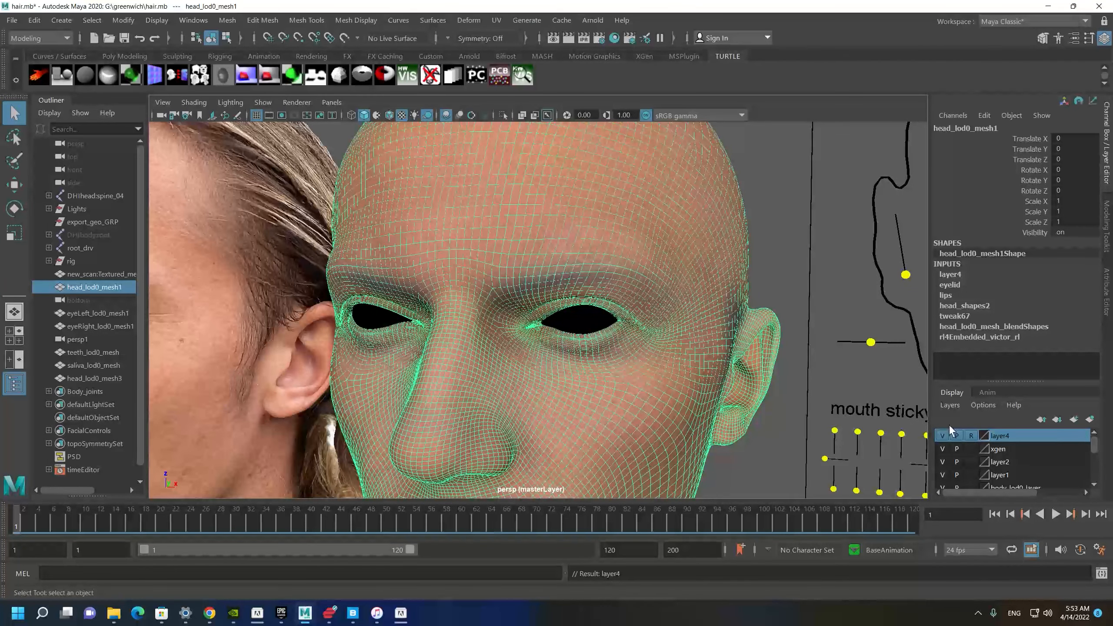
pyautogui.doubleClick(1008, 436)
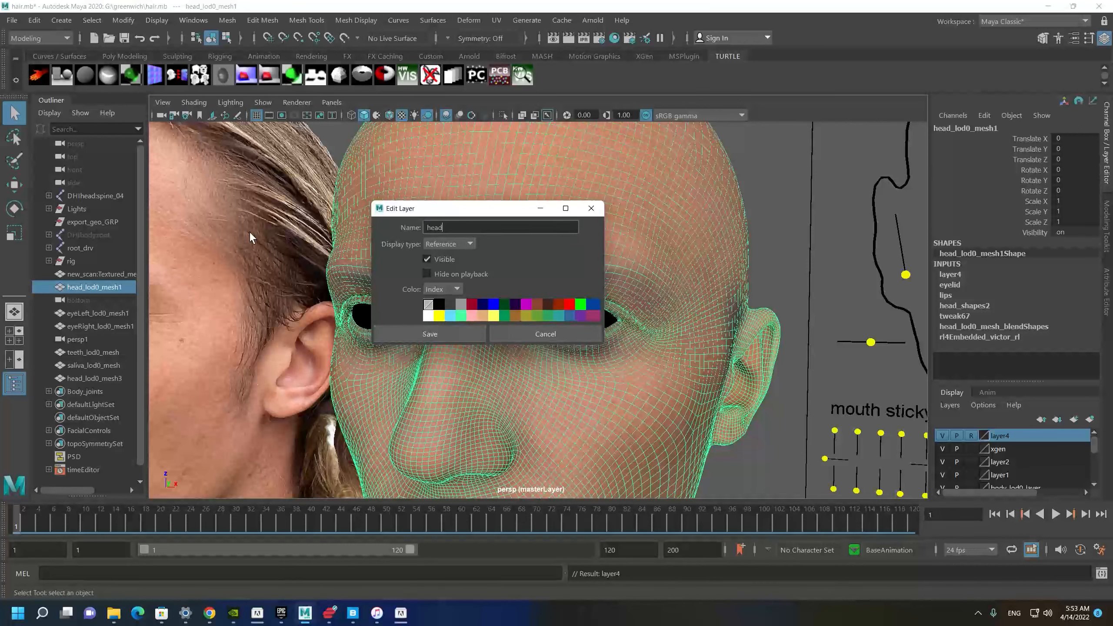
pyautogui.click(461, 333)
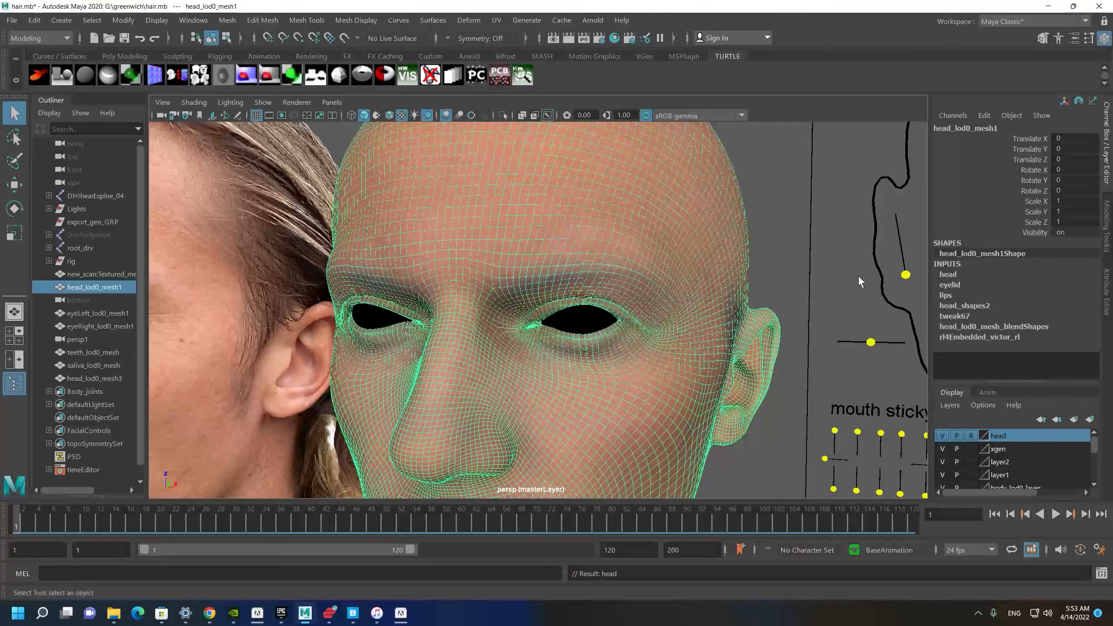
# Select the trimmed head mesh head_lod0_mesh3 and inspect its coverage around the eyes and forehead.
pyautogui.click(749, 233)
pyautogui.keyDown('alt'); pyautogui.moveTo(681, 422); pyautogui.dragTo(679, 438); pyautogui.keyUp('alt')
pyautogui.click(678, 438)
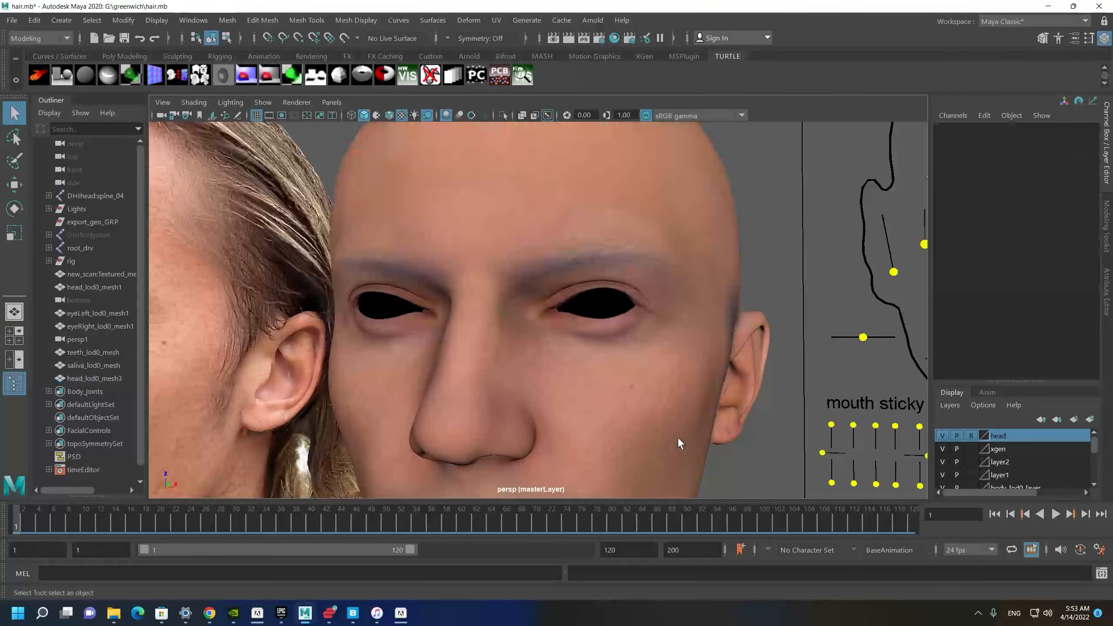
pyautogui.click(677, 249)
pyautogui.keyDown('alt'); pyautogui.moveTo(504, 303); pyautogui.dragTo(604, 248); pyautogui.keyUp('alt')
pyautogui.scroll(-5, 685, 306)
pyautogui.keyDown('alt'); pyautogui.moveTo(685, 307); pyautogui.dragTo(683, 372, button='middle'); pyautogui.keyUp('alt')
pyautogui.scroll(8, 683, 372)
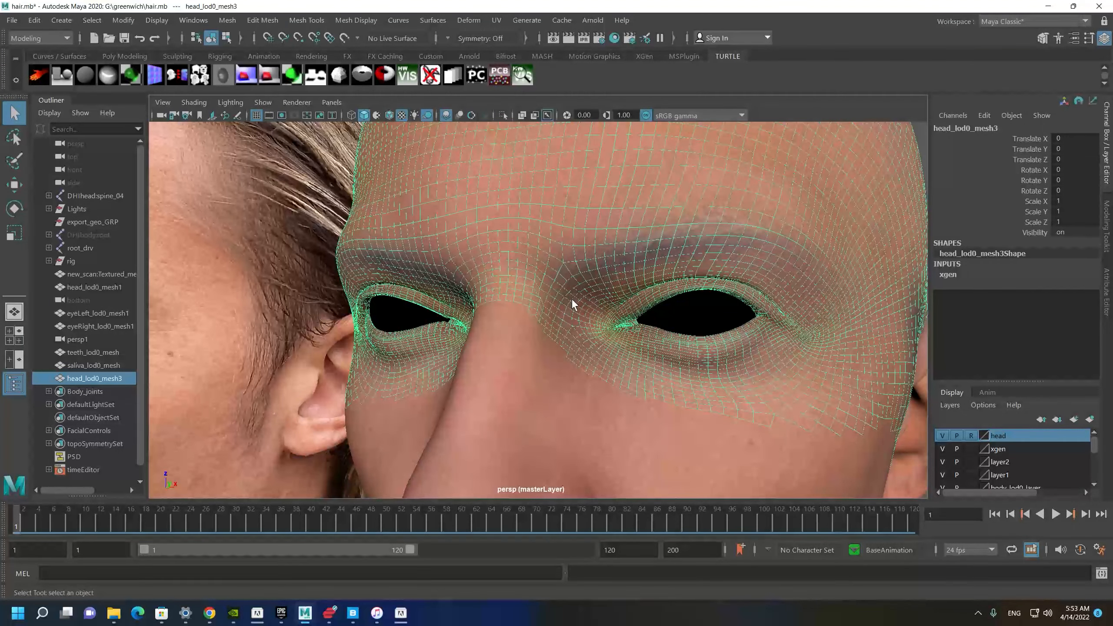
pyautogui.scroll(-5, 573, 305)
pyautogui.keyDown('alt'); pyautogui.moveTo(524, 330); pyautogui.dragTo(583, 322); pyautogui.keyUp('alt')
pyautogui.keyDown('alt'); pyautogui.moveTo(488, 308); pyautogui.dragTo(395, 298); pyautogui.keyUp('alt')
pyautogui.scroll(4, 395, 299)
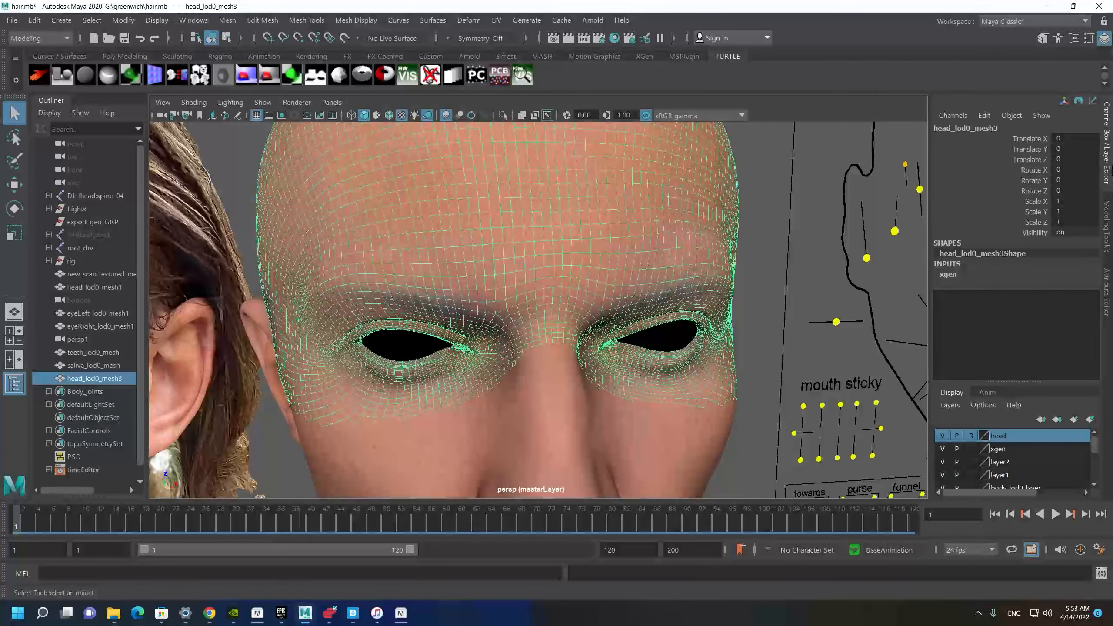
# Switch to the XGen workspace with the XGen editor shown, keep the trimmed head selected and widen the viewport.
pyautogui.click(1033, 23)
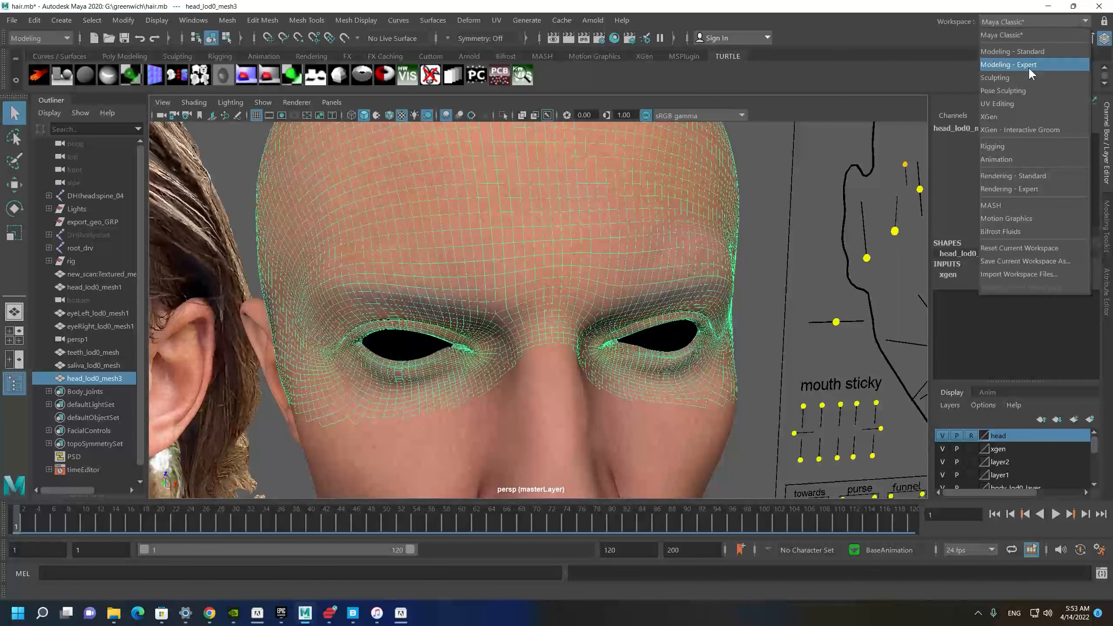
pyautogui.click(1010, 115)
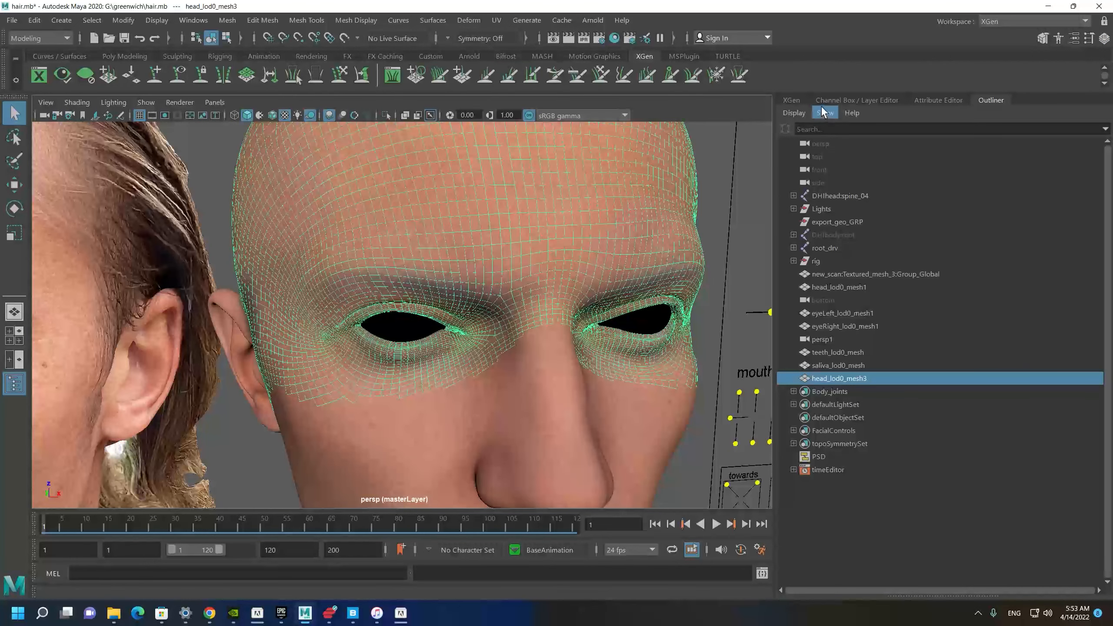
pyautogui.click(800, 97)
pyautogui.keyDown('alt'); pyautogui.moveTo(535, 218); pyautogui.dragTo(510, 241, button='middle'); pyautogui.keyUp('alt')
pyautogui.click(579, 225)
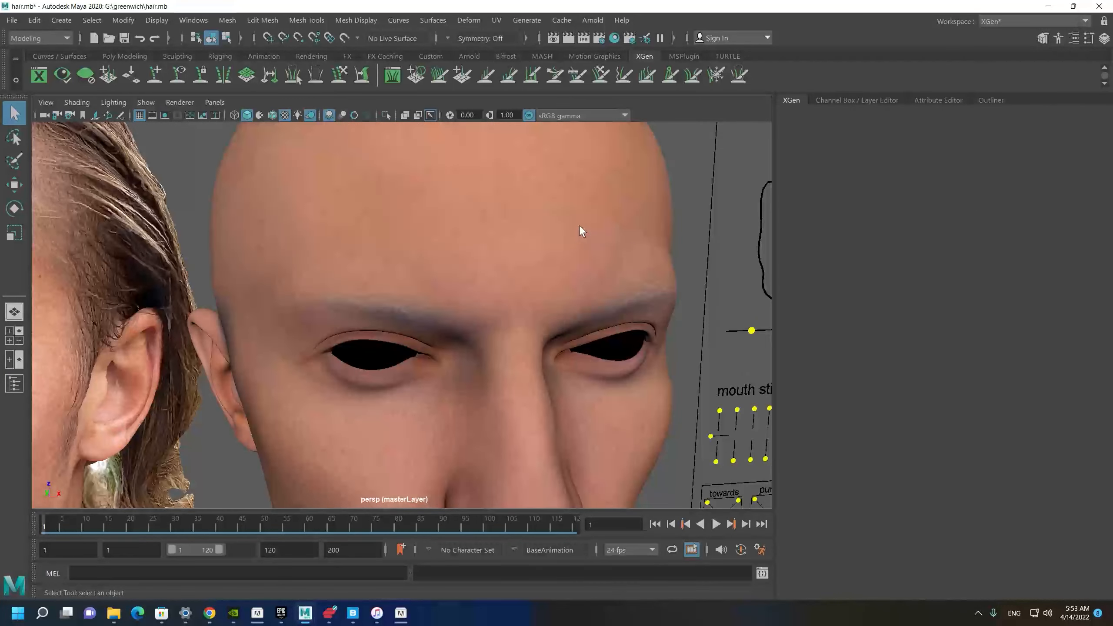
pyautogui.scroll(-3, 546, 236)
pyautogui.click(546, 234)
pyautogui.scroll(2, 487, 266)
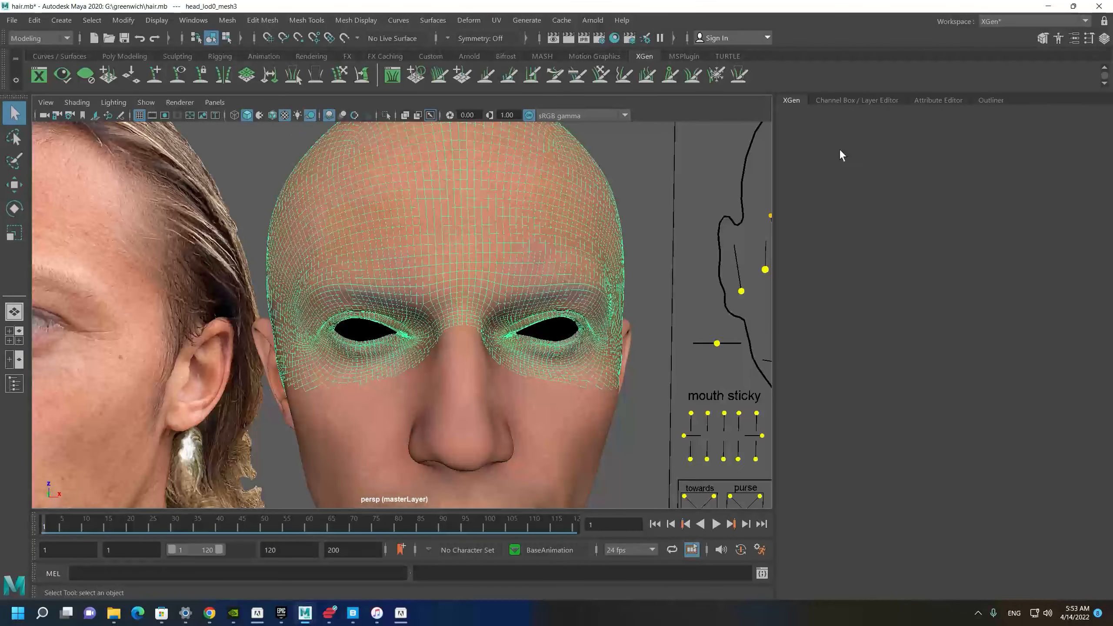
pyautogui.moveTo(773, 153); pyautogui.dragTo(852, 154)
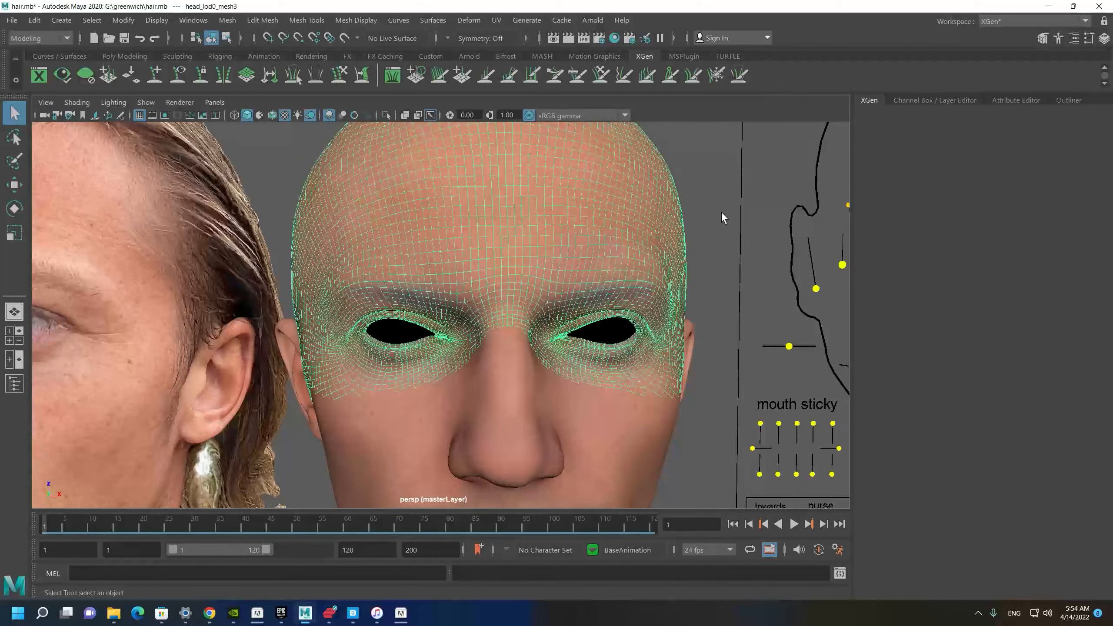
# Save the scene, then restart Maya and reopen the recent file G:\greenwich\hair.mb.
pyautogui.scroll(-2, 489, 257)
pyautogui.hotkey('ctrl', 's')
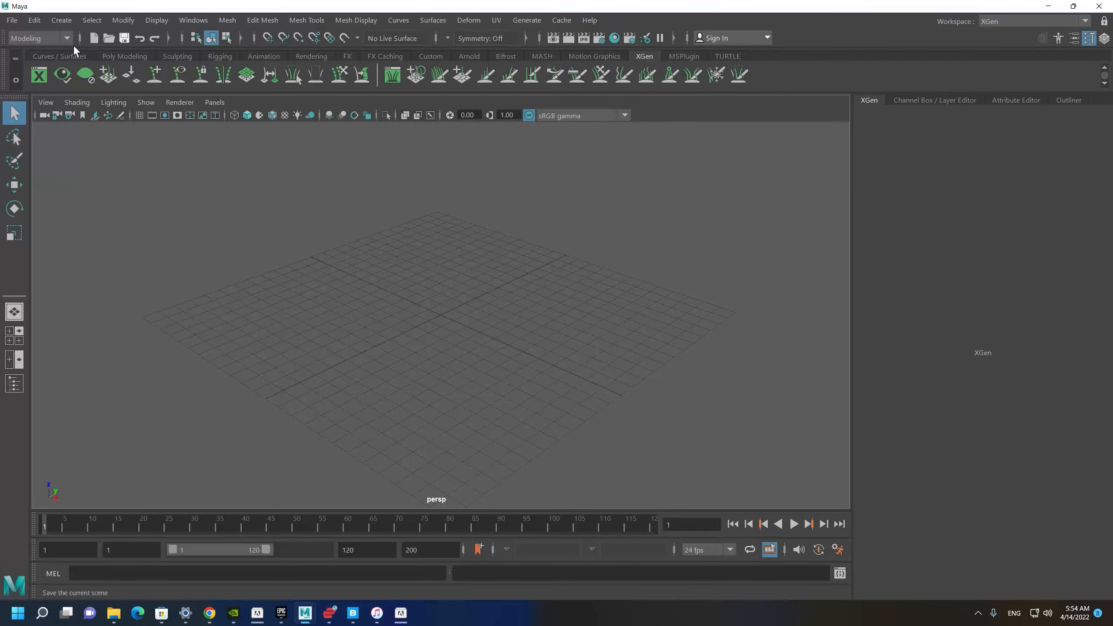
pyautogui.click(11, 20)
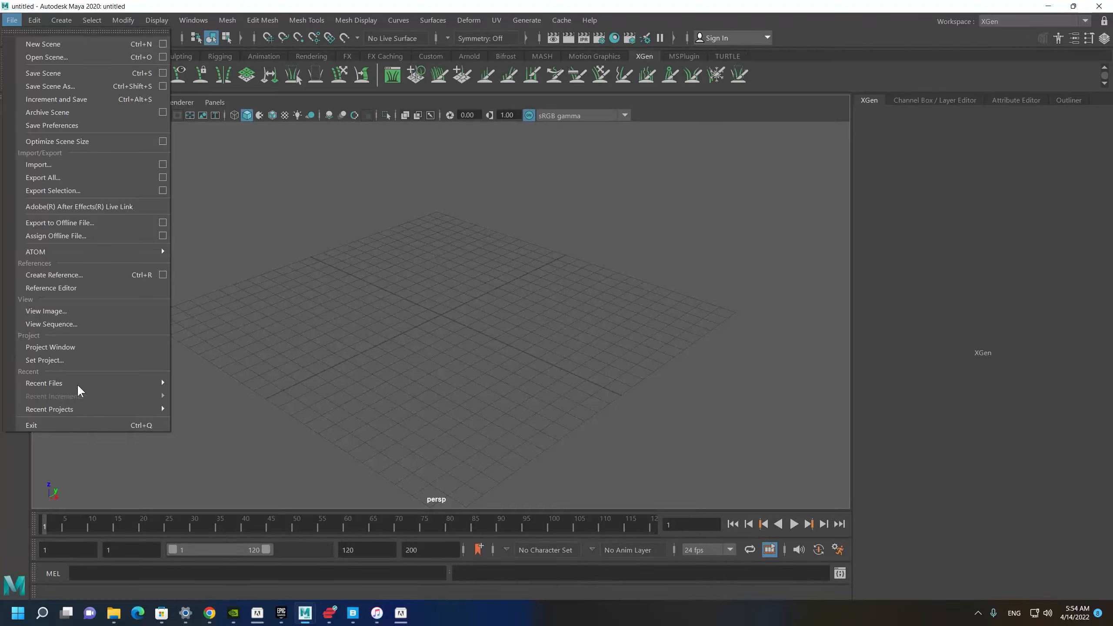
pyautogui.click(90, 382)
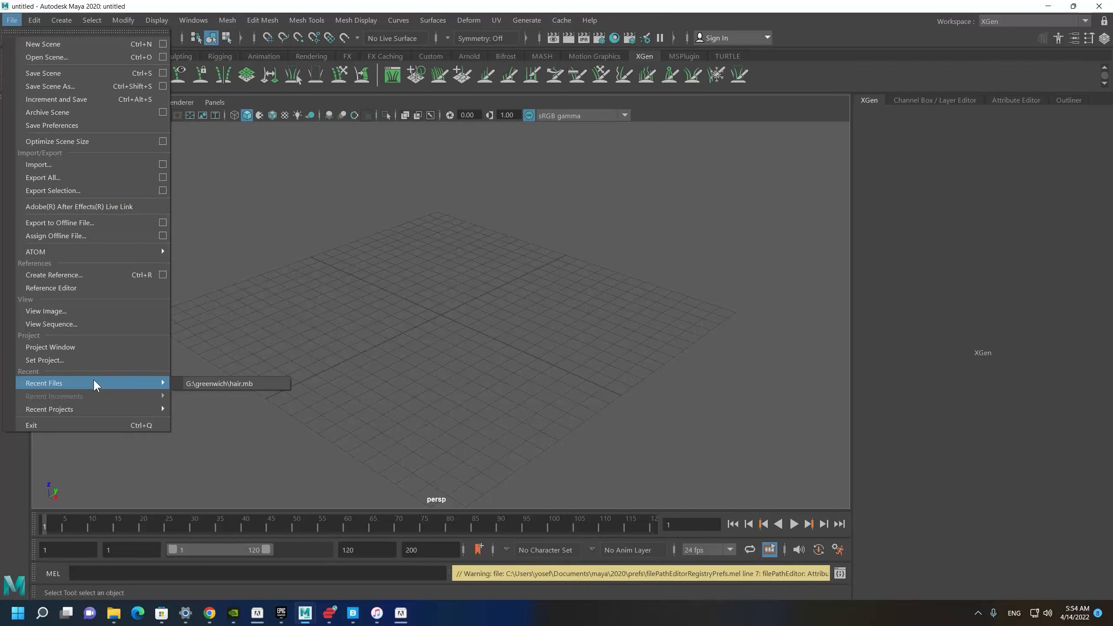
pyautogui.click(199, 382)
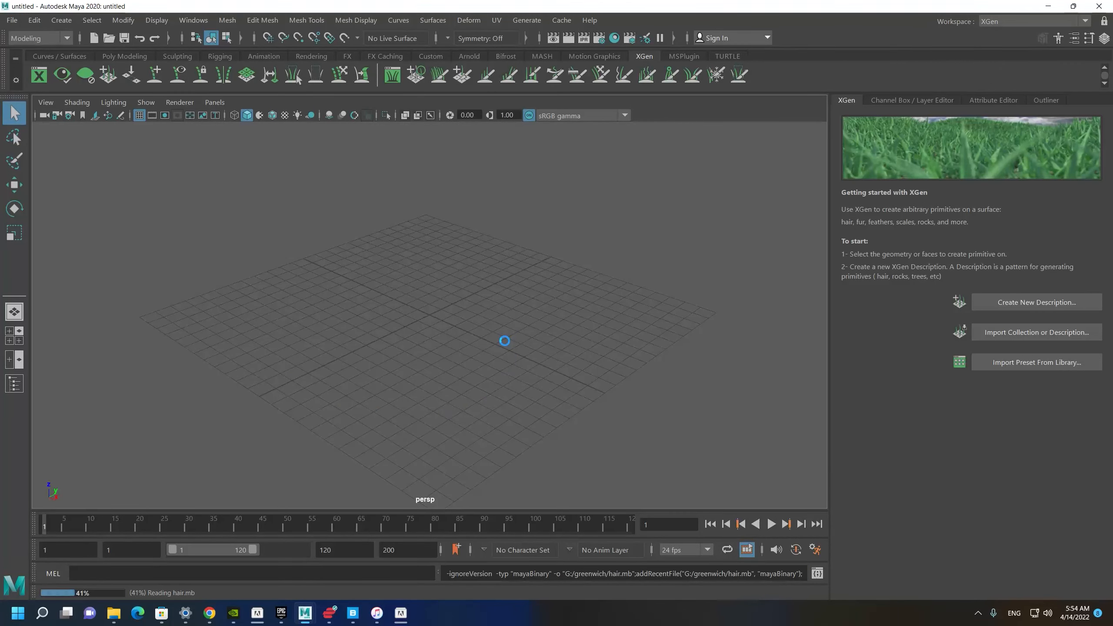
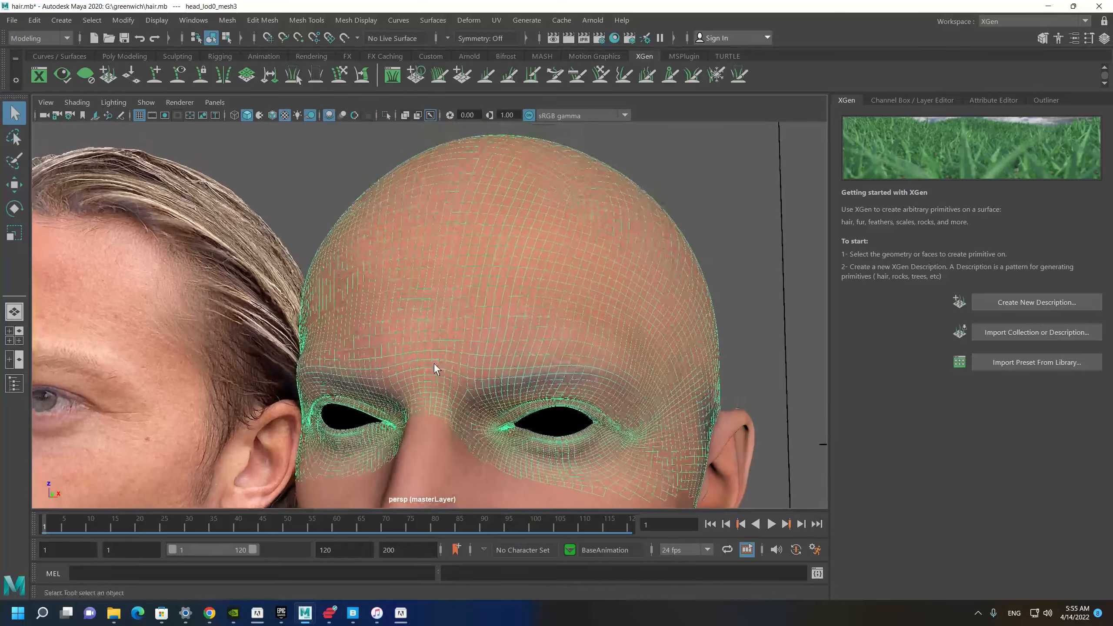
# Examine the eyebrow area of the trimmed head up close from several angles, ending with the Move tool active.
pyautogui.keyDown('alt'); pyautogui.moveTo(497, 421); pyautogui.dragTo(456, 227, button='middle'); pyautogui.keyUp('alt')
pyautogui.keyDown('alt'); pyautogui.moveTo(597, 388); pyautogui.dragTo(439, 336, button='right'); pyautogui.keyUp('alt')
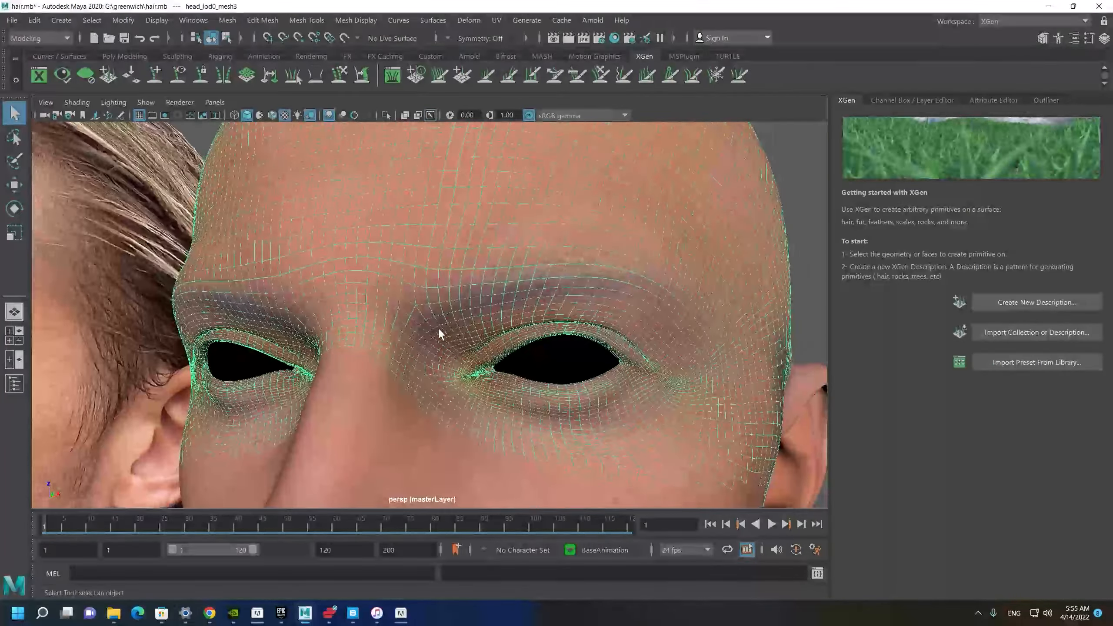
pyautogui.keyDown('alt'); pyautogui.moveTo(435, 282); pyautogui.dragTo(492, 390, button='right'); pyautogui.keyUp('alt')
pyautogui.keyDown('alt'); pyautogui.moveTo(390, 369); pyautogui.dragTo(437, 363, button='right'); pyautogui.keyUp('alt')
pyautogui.keyDown('alt'); pyautogui.moveTo(438, 363); pyautogui.dragTo(372, 325); pyautogui.keyUp('alt')
pyautogui.keyDown('alt'); pyautogui.moveTo(373, 325); pyautogui.dragTo(423, 357, button='right'); pyautogui.keyUp('alt')
pyautogui.keyDown('alt'); pyautogui.moveTo(423, 356); pyautogui.dragTo(348, 308); pyautogui.keyUp('alt')
pyautogui.keyDown('alt'); pyautogui.moveTo(348, 308); pyautogui.dragTo(421, 388, button='right'); pyautogui.keyUp('alt')
pyautogui.keyDown('alt'); pyautogui.moveTo(421, 388); pyautogui.dragTo(390, 377); pyautogui.keyUp('alt')
pyautogui.moveTo(389, 377)
pyautogui.keyDown('alt'); pyautogui.mouseDown(button='right')
pyautogui.moveTo(300, 365)
pyautogui.moveTo(345, 347)
pyautogui.mouseUp(button='right'); pyautogui.keyUp('alt')
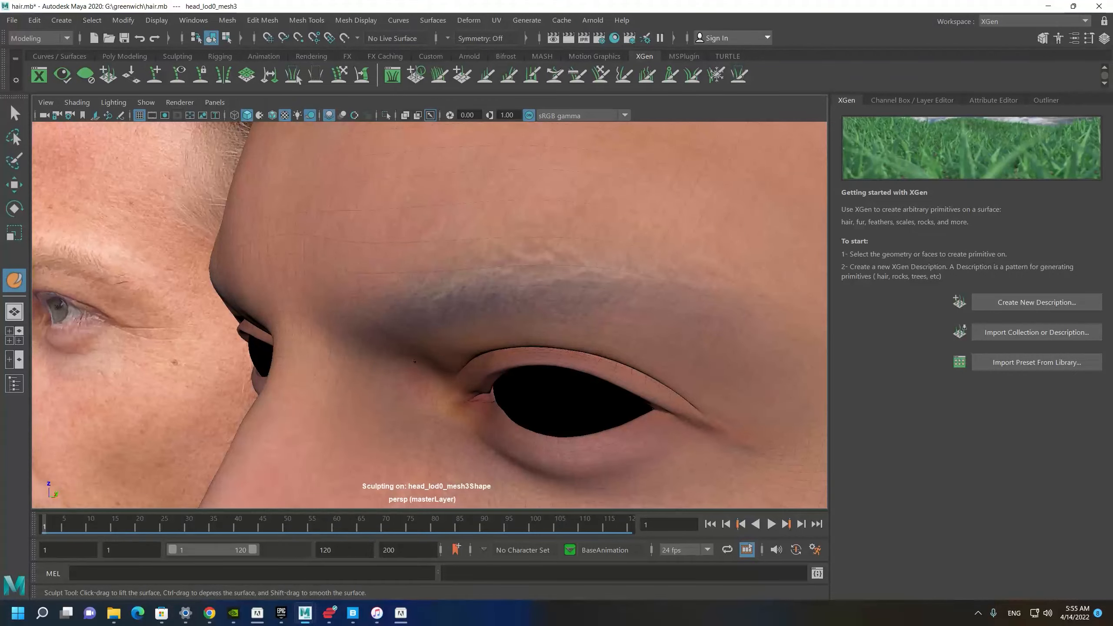
pyautogui.keyDown('alt'); pyautogui.moveTo(473, 351); pyautogui.dragTo(255, 324, button='right'); pyautogui.keyUp('alt')
pyautogui.keyDown('alt'); pyautogui.moveTo(497, 309); pyautogui.dragTo(319, 295, button='right'); pyautogui.keyUp('alt')
pyautogui.press('w')
pyautogui.moveTo(315, 293)
pyautogui.keyDown('alt'); pyautogui.mouseDown()
pyautogui.moveTo(504, 314)
pyautogui.moveTo(536, 311)
pyautogui.moveTo(441, 286)
pyautogui.moveTo(537, 302)
pyautogui.mouseUp(); pyautogui.keyUp('alt')
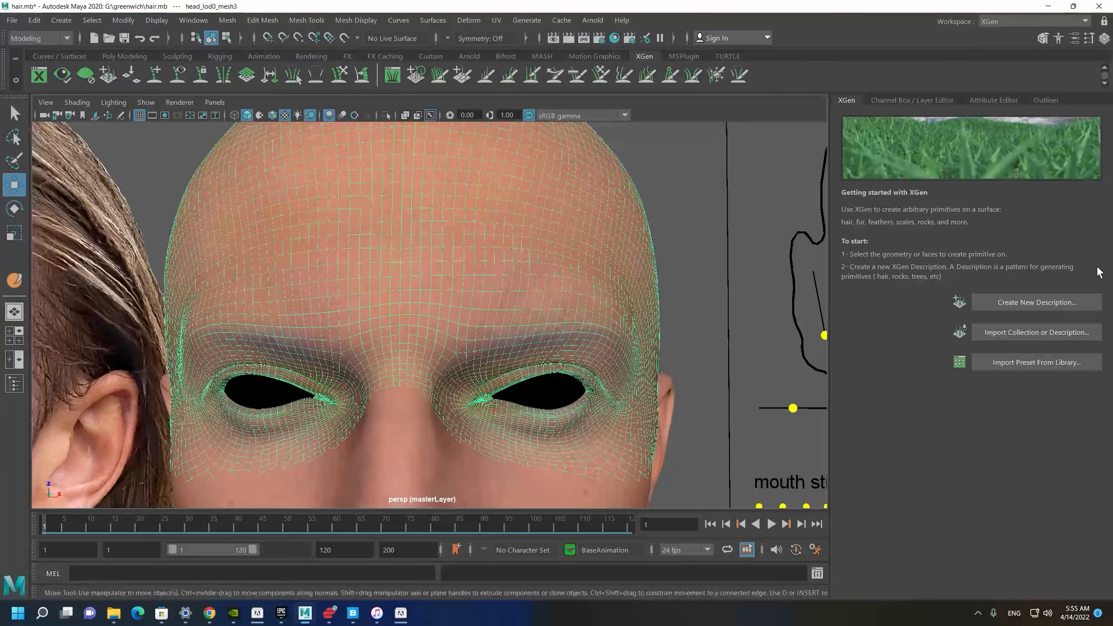
pyautogui.keyDown('alt'); pyautogui.moveTo(538, 355); pyautogui.dragTo(542, 247); pyautogui.keyUp('alt')
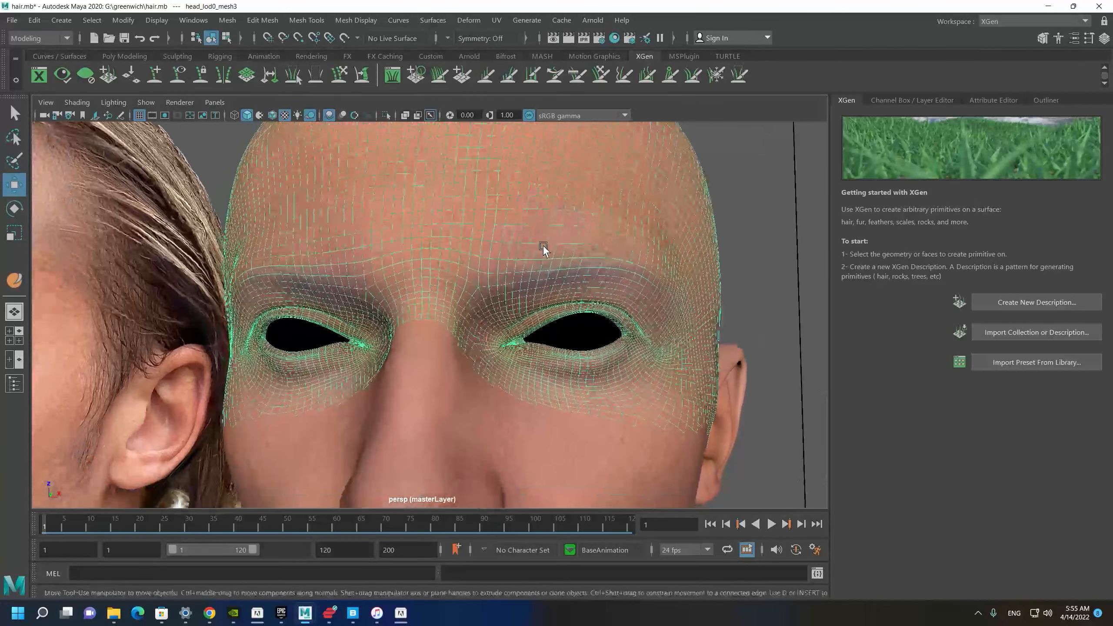
# Create an XGen spline description named victor in a new collection named eyebrows, controlled by placing and shaping guides.
pyautogui.click(999, 305)
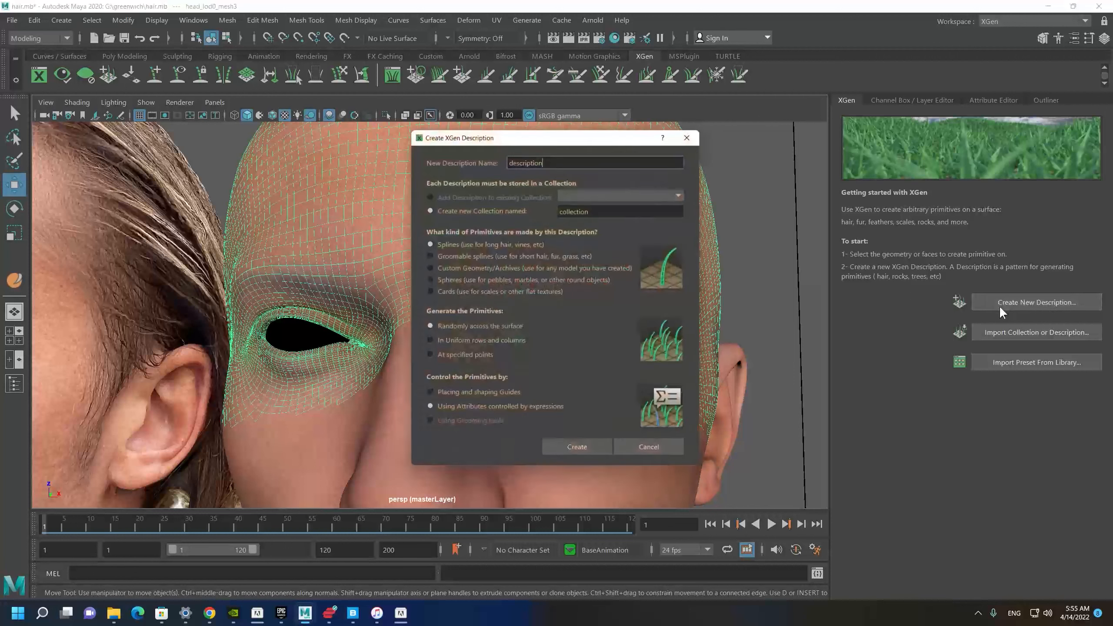
pyautogui.moveTo(600, 135); pyautogui.dragTo(769, 147)
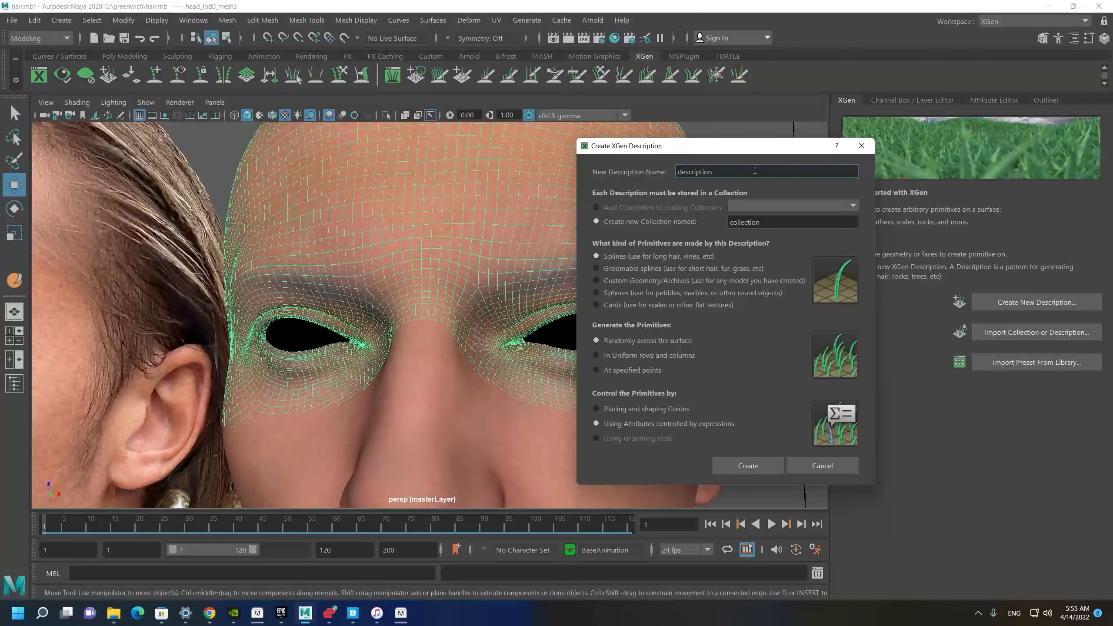
pyautogui.write('victor')
pyautogui.press('Tab')
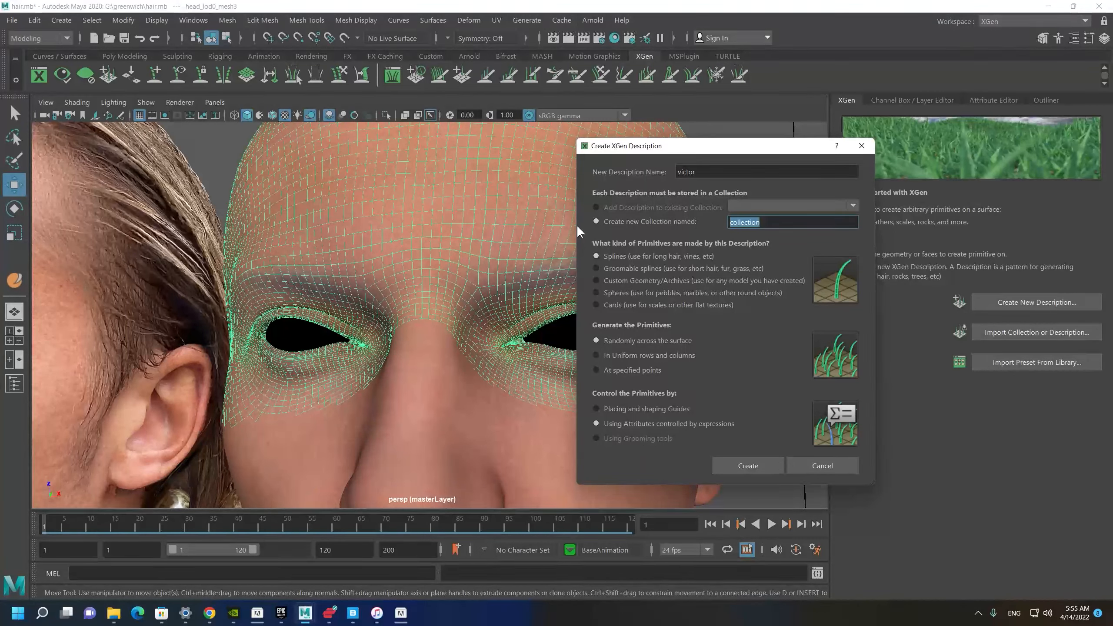
pyautogui.write('eyebrows')
pyautogui.click(596, 409)
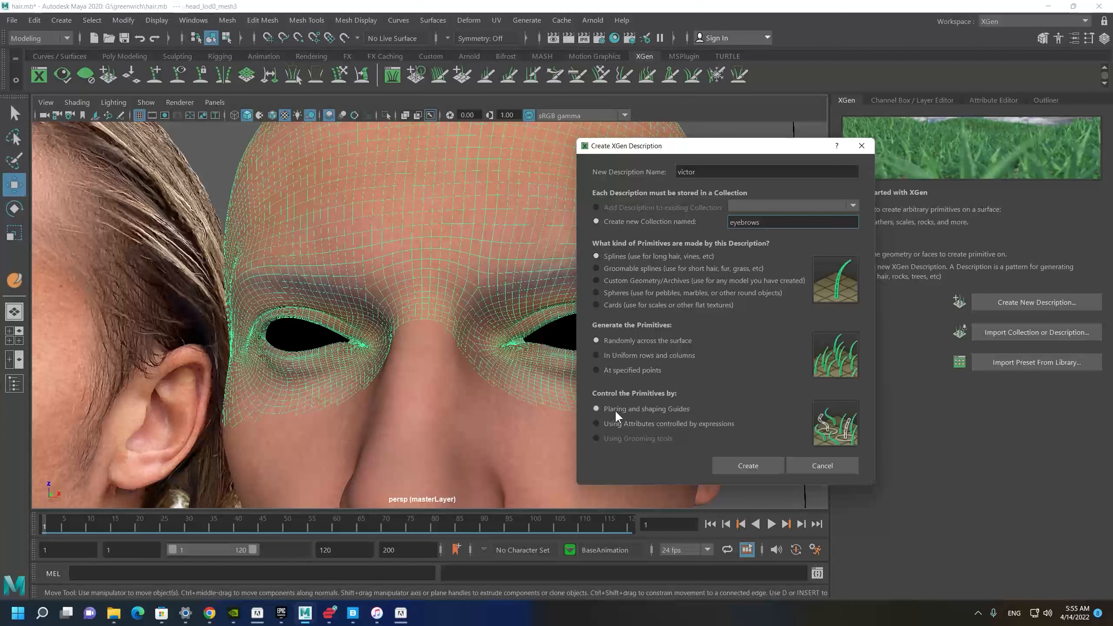
pyautogui.click(741, 461)
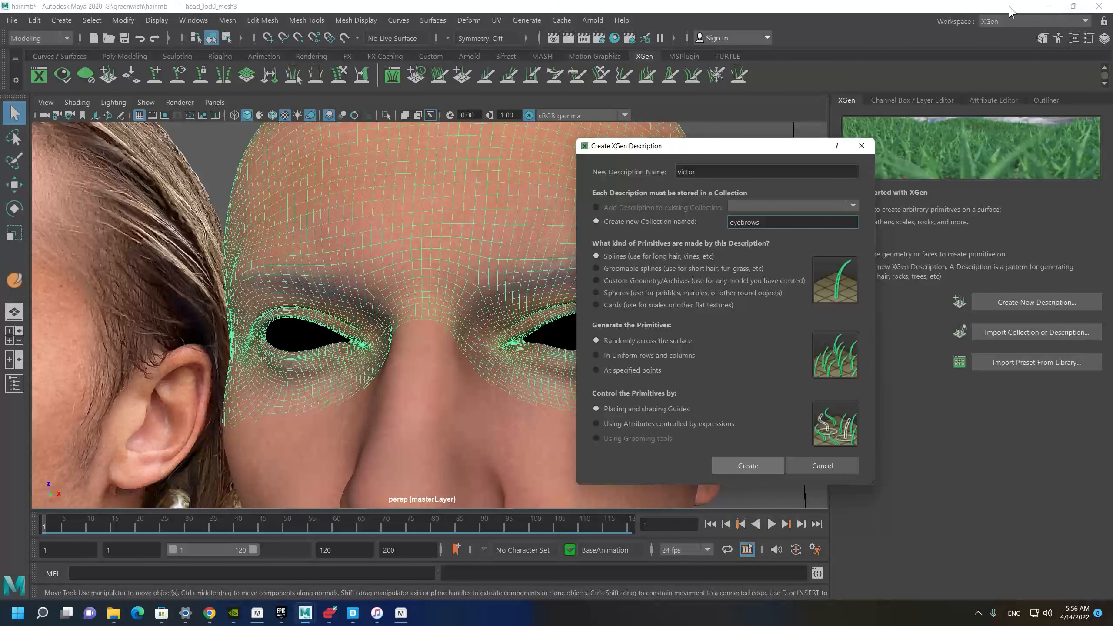
pyautogui.hotkey('ctrl', 'shift', 'Escape')
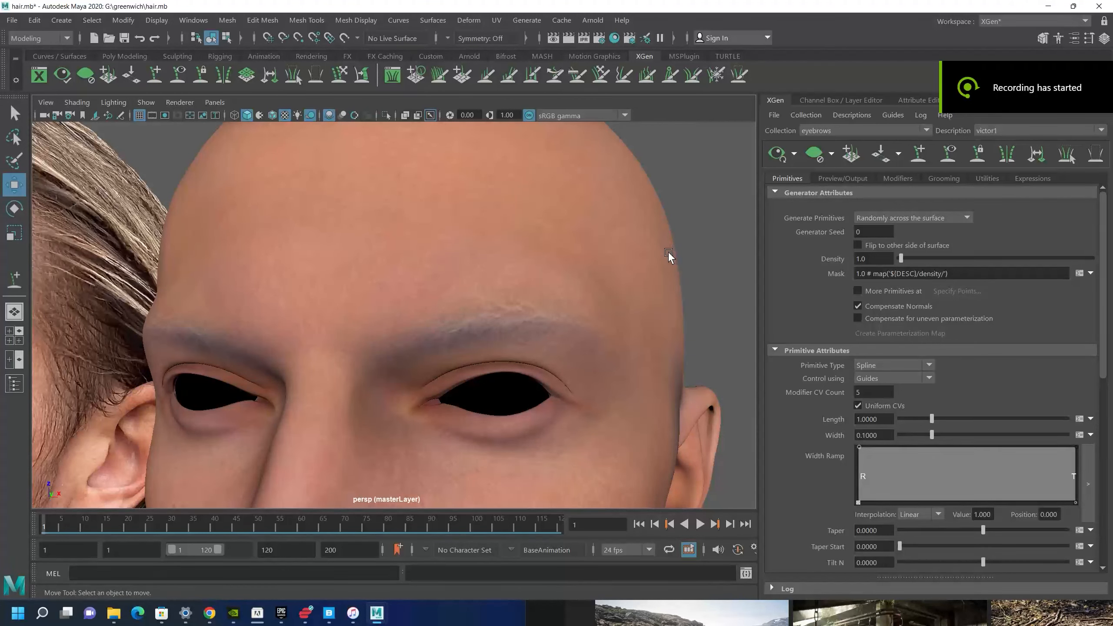
# Select the trimmed head mesh and examine the eyebrow above the eye up close for placing guides.
pyautogui.keyDown('alt'); pyautogui.moveTo(668, 251); pyautogui.dragTo(568, 259); pyautogui.keyUp('alt')
pyautogui.click(568, 259)
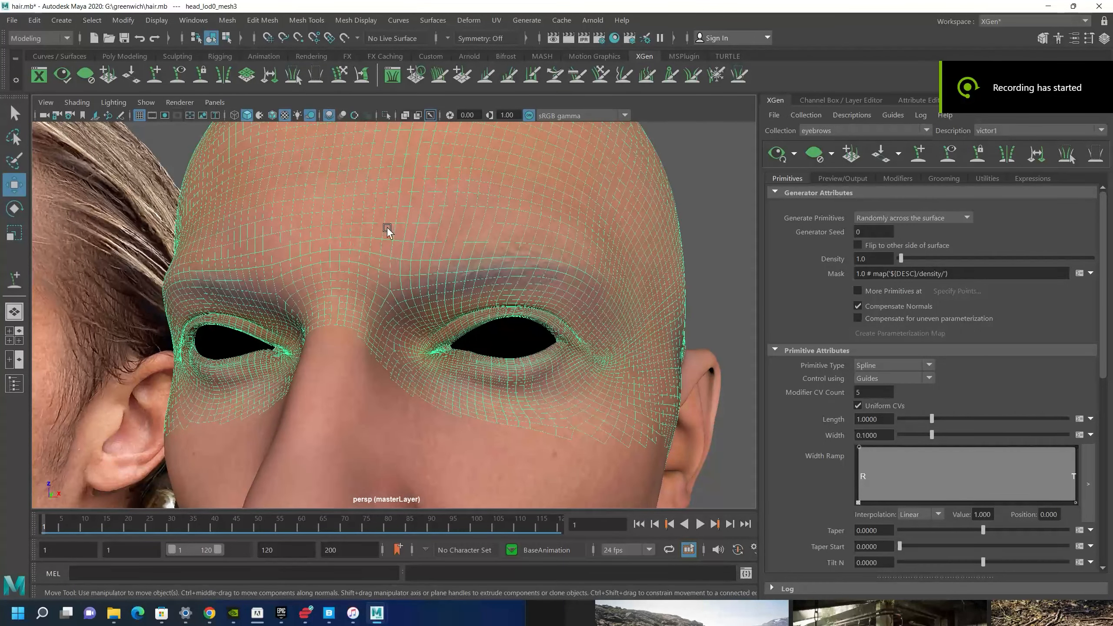
pyautogui.keyDown('alt'); pyautogui.moveTo(387, 228); pyautogui.dragTo(467, 228); pyautogui.keyUp('alt')
pyautogui.keyDown('alt'); pyautogui.moveTo(466, 228); pyautogui.dragTo(522, 331, button='right'); pyautogui.keyUp('alt')
pyautogui.keyDown('alt'); pyautogui.moveTo(522, 331); pyautogui.dragTo(353, 285); pyautogui.keyUp('alt')
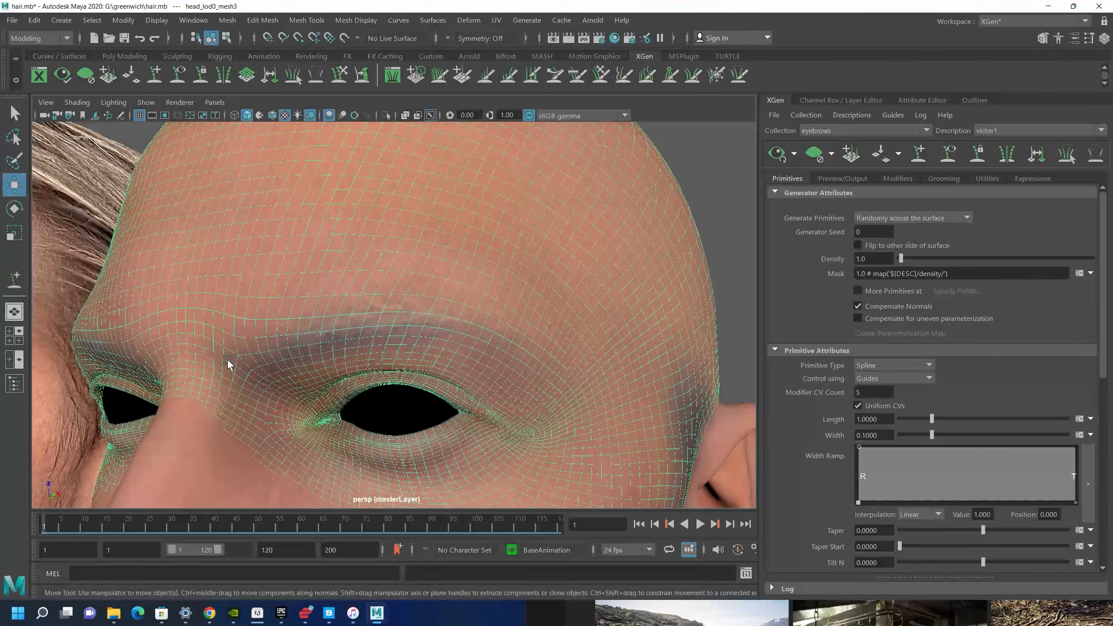
pyautogui.keyDown('alt'); pyautogui.moveTo(227, 359); pyautogui.dragTo(243, 226); pyautogui.keyUp('alt')
pyautogui.keyDown('alt'); pyautogui.moveTo(243, 226); pyautogui.dragTo(457, 325, button='right'); pyautogui.keyUp('alt')
pyautogui.keyDown('alt'); pyautogui.moveTo(475, 265); pyautogui.dragTo(432, 280); pyautogui.keyUp('alt')
pyautogui.keyDown('alt'); pyautogui.moveTo(432, 282); pyautogui.dragTo(412, 298, button='right'); pyautogui.keyUp('alt')
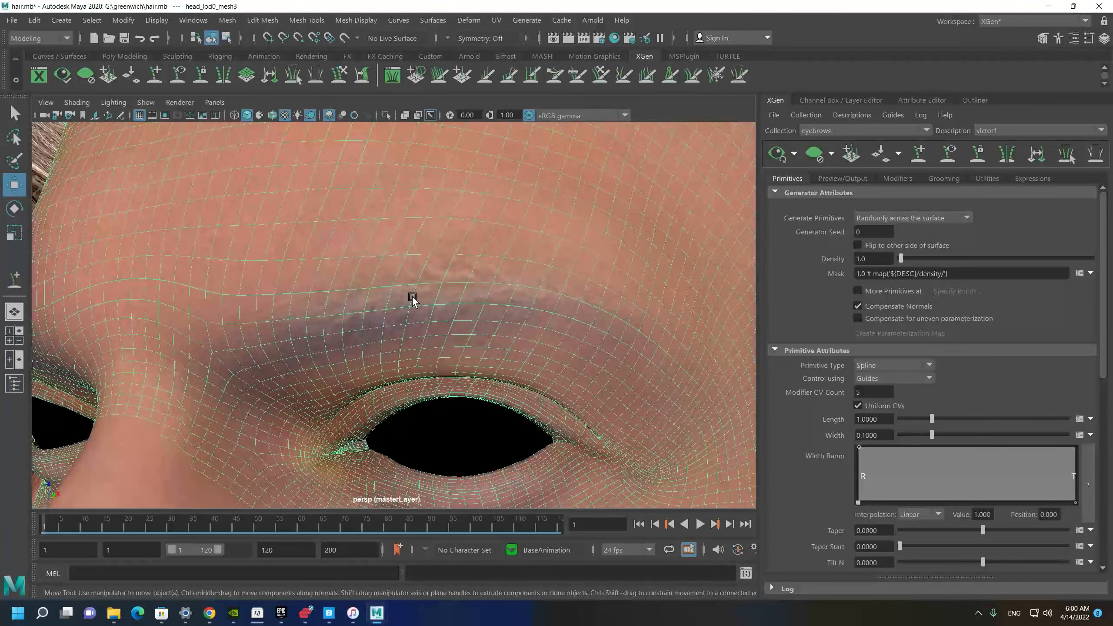
pyautogui.keyDown('alt'); pyautogui.moveTo(375, 309); pyautogui.dragTo(185, 317, button='right'); pyautogui.keyUp('alt')
pyautogui.keyDown('alt'); pyautogui.moveTo(269, 240); pyautogui.dragTo(377, 351, button='right'); pyautogui.keyUp('alt')
pyautogui.keyDown('alt'); pyautogui.moveTo(347, 308); pyautogui.dragTo(354, 282, button='middle'); pyautogui.keyUp('alt')
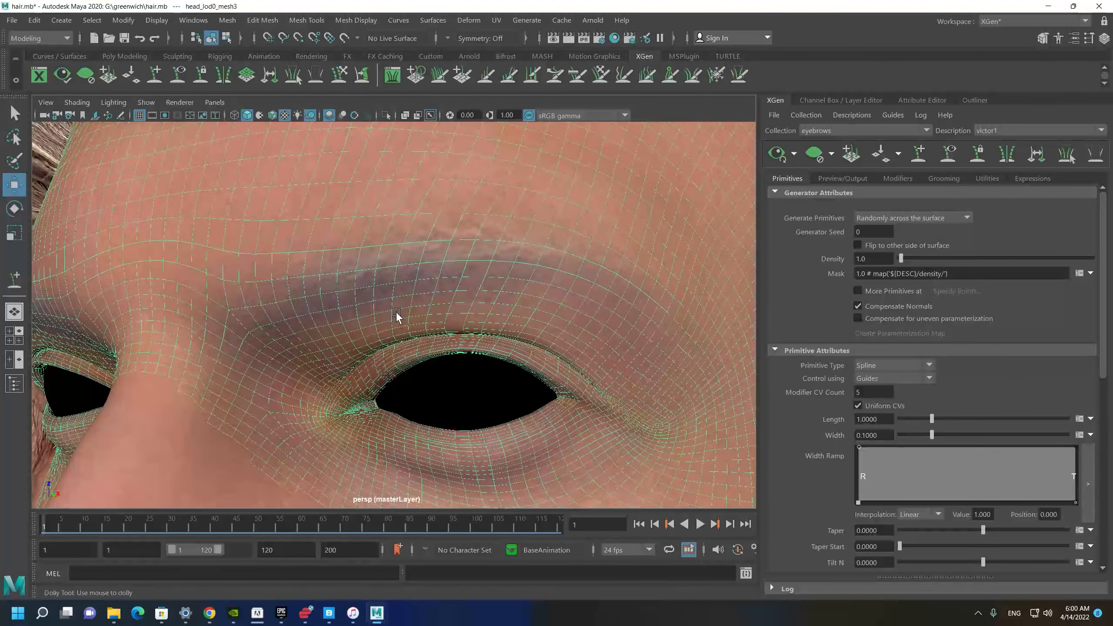
pyautogui.keyDown('alt'); pyautogui.moveTo(396, 312); pyautogui.dragTo(322, 312, button='right'); pyautogui.keyUp('alt')
pyautogui.keyDown('alt'); pyautogui.moveTo(413, 223); pyautogui.dragTo(439, 249, button='right'); pyautogui.keyUp('alt')
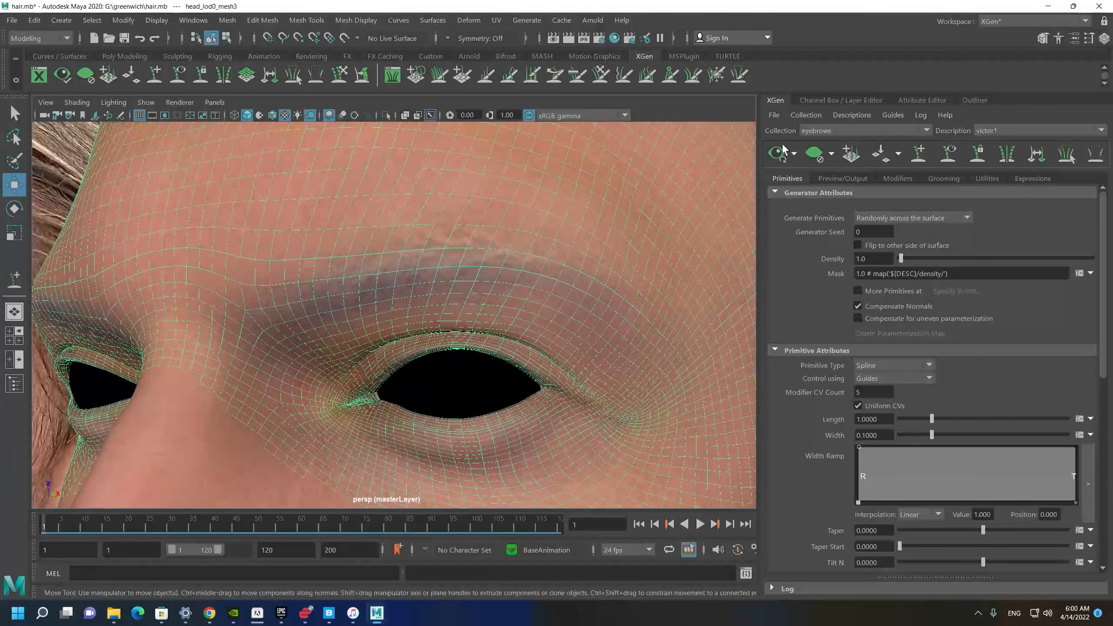
pyautogui.keyDown('alt'); pyautogui.moveTo(484, 212); pyautogui.dragTo(505, 236, button='middle'); pyautogui.keyUp('alt')
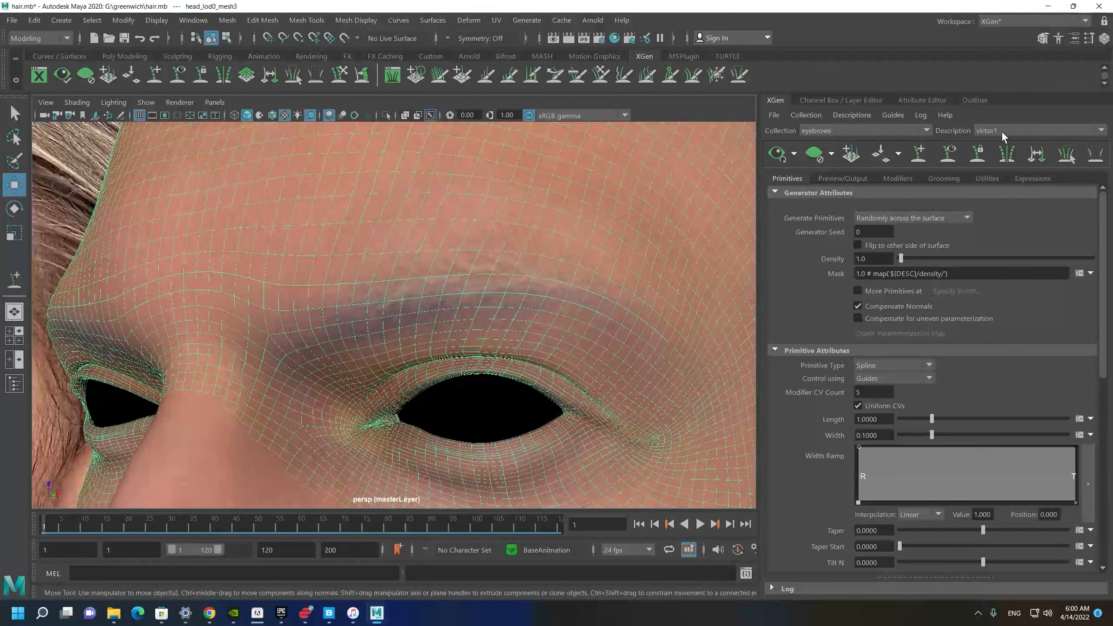
pyautogui.keyDown('alt'); pyautogui.moveTo(478, 224); pyautogui.dragTo(561, 244, button='middle'); pyautogui.keyUp('alt')
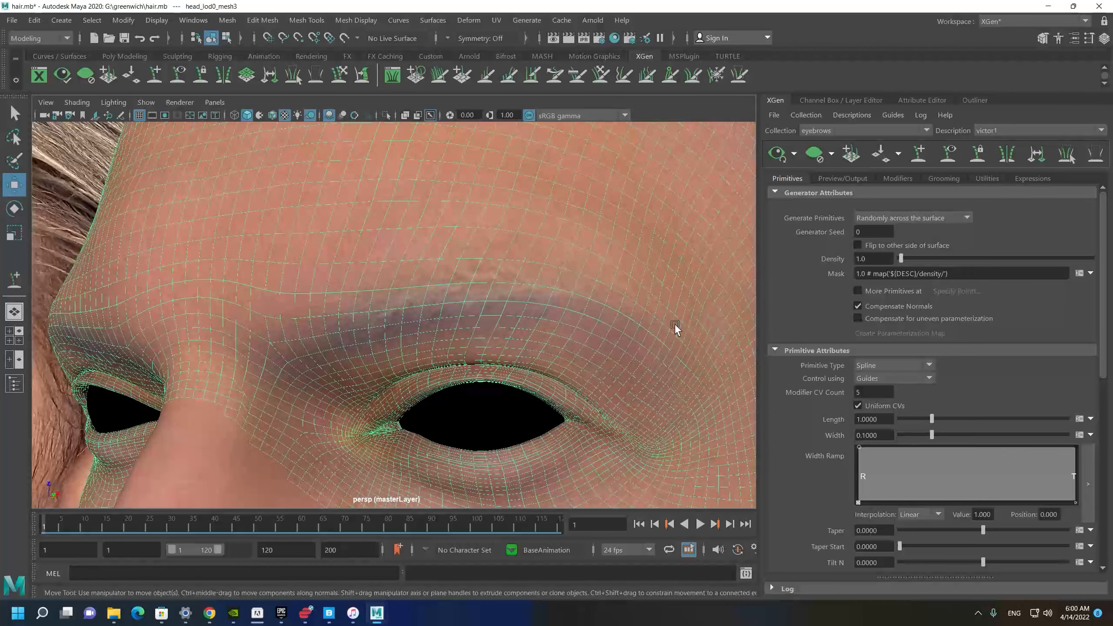
# Place two XGen guides on the head mesh at the inner end of the eyebrow, one above the other.
pyautogui.keyDown('alt'); pyautogui.moveTo(431, 348); pyautogui.dragTo(449, 349); pyautogui.keyUp('alt')
pyautogui.keyDown('alt'); pyautogui.moveTo(450, 348); pyautogui.dragTo(332, 325, button='right'); pyautogui.keyUp('alt')
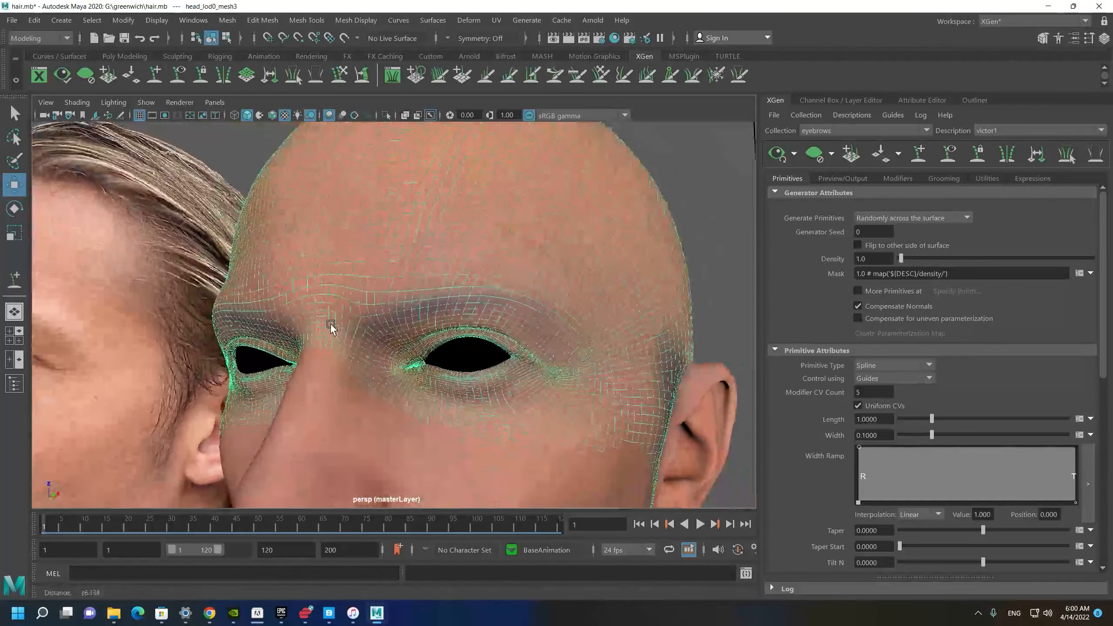
pyautogui.keyDown('alt'); pyautogui.moveTo(331, 325); pyautogui.dragTo(350, 317); pyautogui.keyUp('alt')
pyautogui.keyDown('alt'); pyautogui.moveTo(350, 317); pyautogui.dragTo(463, 304, button='right'); pyautogui.keyUp('alt')
pyautogui.keyDown('alt'); pyautogui.moveTo(463, 305); pyautogui.dragTo(402, 358, button='middle'); pyautogui.keyUp('alt')
pyautogui.click(729, 244)
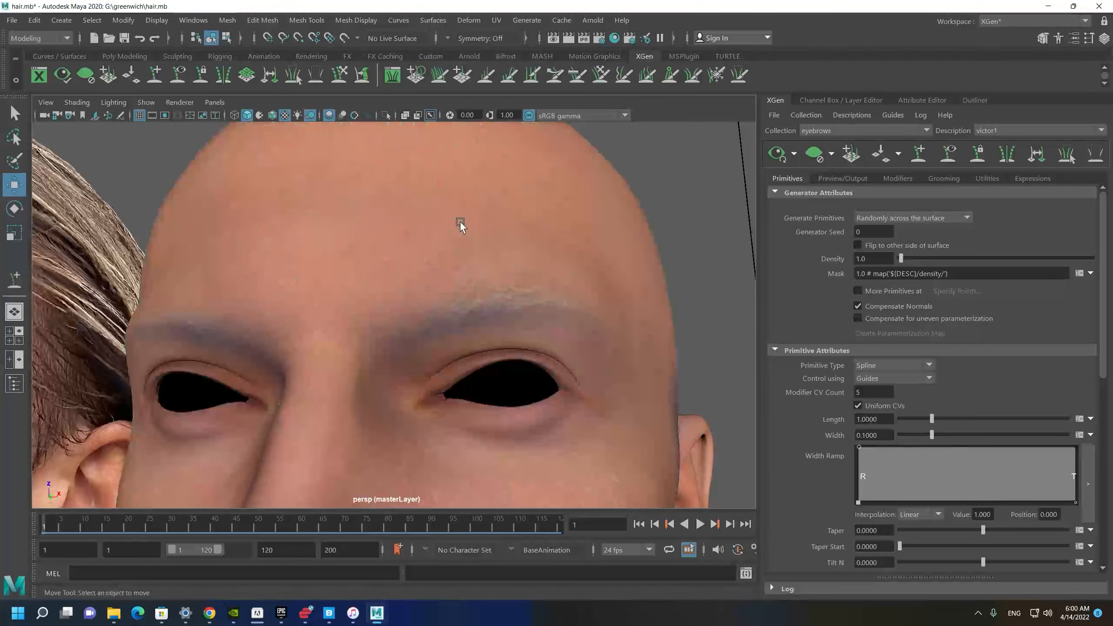
pyautogui.keyDown('alt'); pyautogui.moveTo(459, 221); pyautogui.dragTo(429, 278, button='right'); pyautogui.keyUp('alt')
pyautogui.click(441, 286)
pyautogui.keyDown('alt'); pyautogui.moveTo(441, 286); pyautogui.dragTo(440, 274, button='middle'); pyautogui.keyUp('alt')
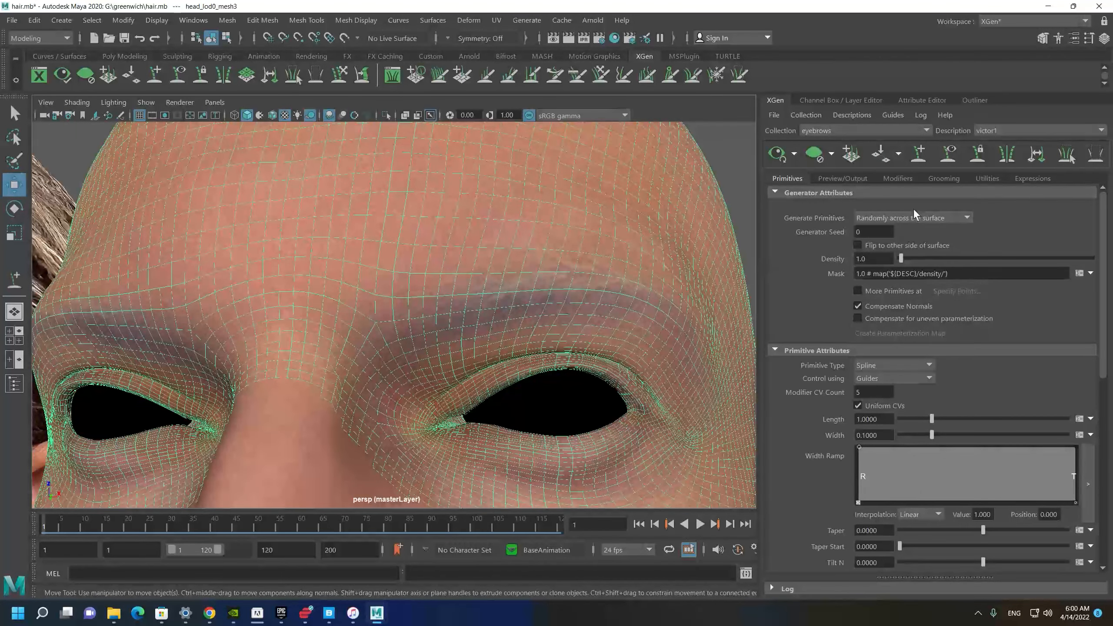
pyautogui.click(920, 153)
pyautogui.click(411, 345)
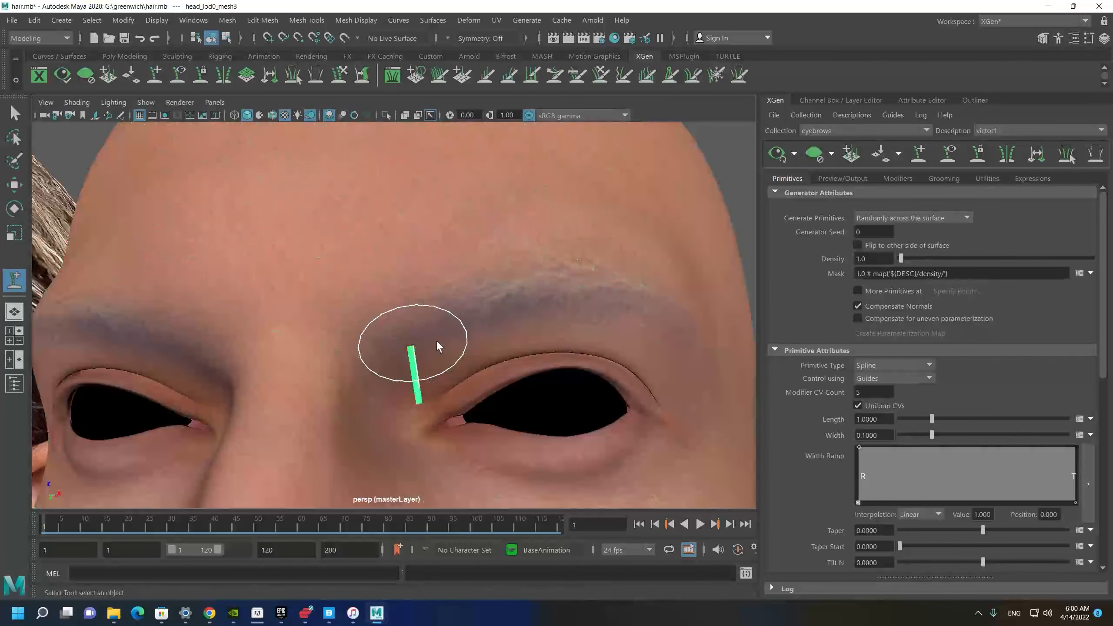
pyautogui.click(407, 302)
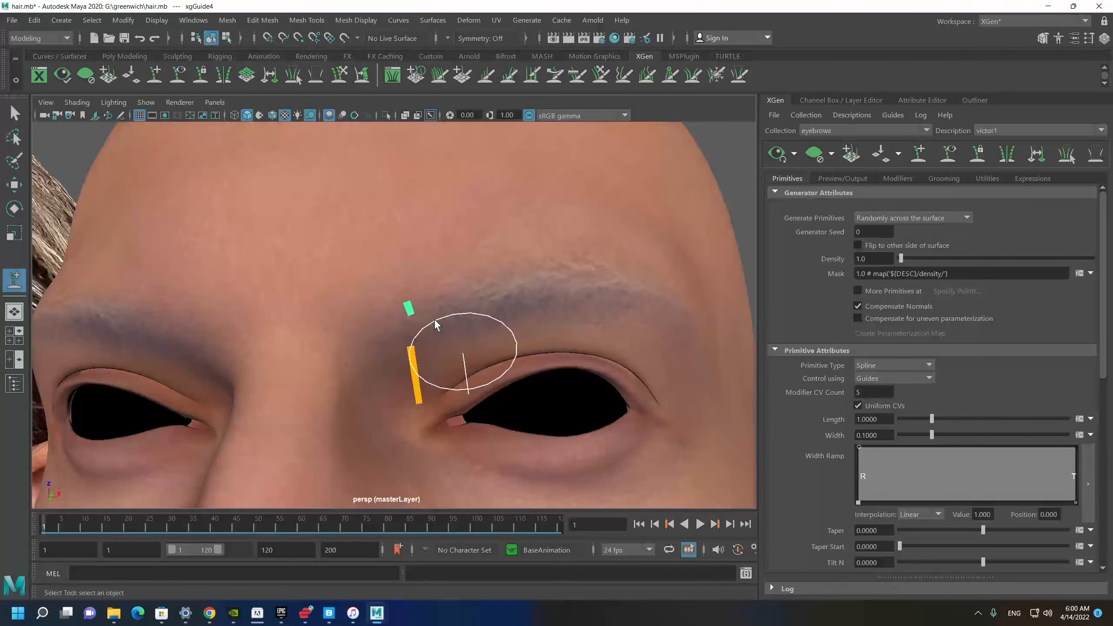
# Rotate both guides to follow the brow hair direction, comparing with the eyebrow on the reference head.
pyautogui.keyDown('alt'); pyautogui.moveTo(513, 322); pyautogui.dragTo(475, 326); pyautogui.keyUp('alt')
pyautogui.keyDown('alt'); pyautogui.moveTo(475, 326); pyautogui.dragTo(213, 330, button='right'); pyautogui.keyUp('alt')
pyautogui.keyDown('alt'); pyautogui.moveTo(213, 330); pyautogui.dragTo(280, 373); pyautogui.keyUp('alt')
pyautogui.keyDown('alt'); pyautogui.moveTo(280, 373); pyautogui.dragTo(340, 379, button='right'); pyautogui.keyUp('alt')
pyautogui.keyDown('alt'); pyautogui.moveTo(276, 306); pyautogui.dragTo(499, 333); pyautogui.keyUp('alt')
pyautogui.press('w')
pyautogui.keyDown('alt'); pyautogui.moveTo(499, 332); pyautogui.dragTo(412, 303, button='right'); pyautogui.keyUp('alt')
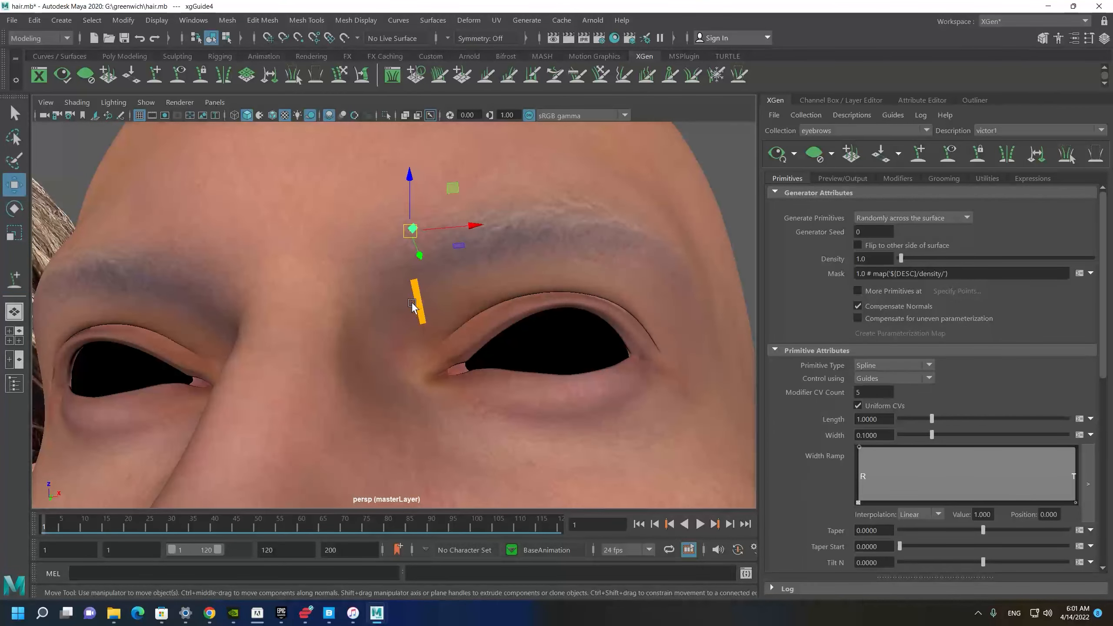
pyautogui.keyDown('shift'); pyautogui.click(432, 303); pyautogui.keyUp('shift')
pyautogui.keyDown('alt'); pyautogui.moveTo(452, 321); pyautogui.dragTo(420, 313); pyautogui.keyUp('alt')
pyautogui.press('r')
pyautogui.press('e')
pyautogui.press('q')
pyautogui.moveTo(397, 229); pyautogui.dragTo(547, 304)
pyautogui.press('e')
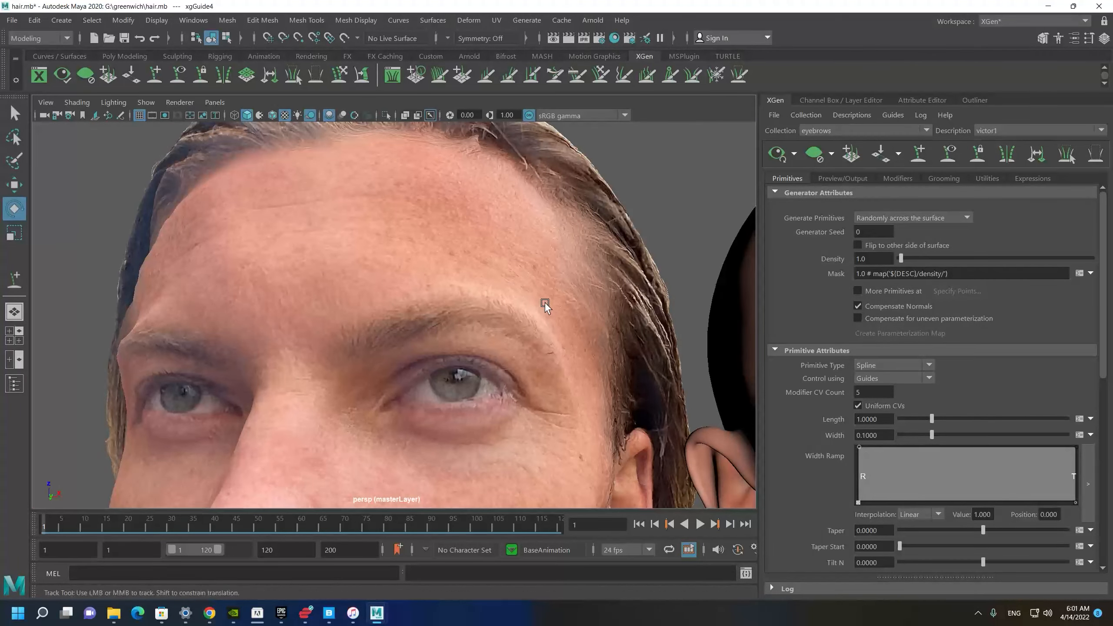
pyautogui.press('f')
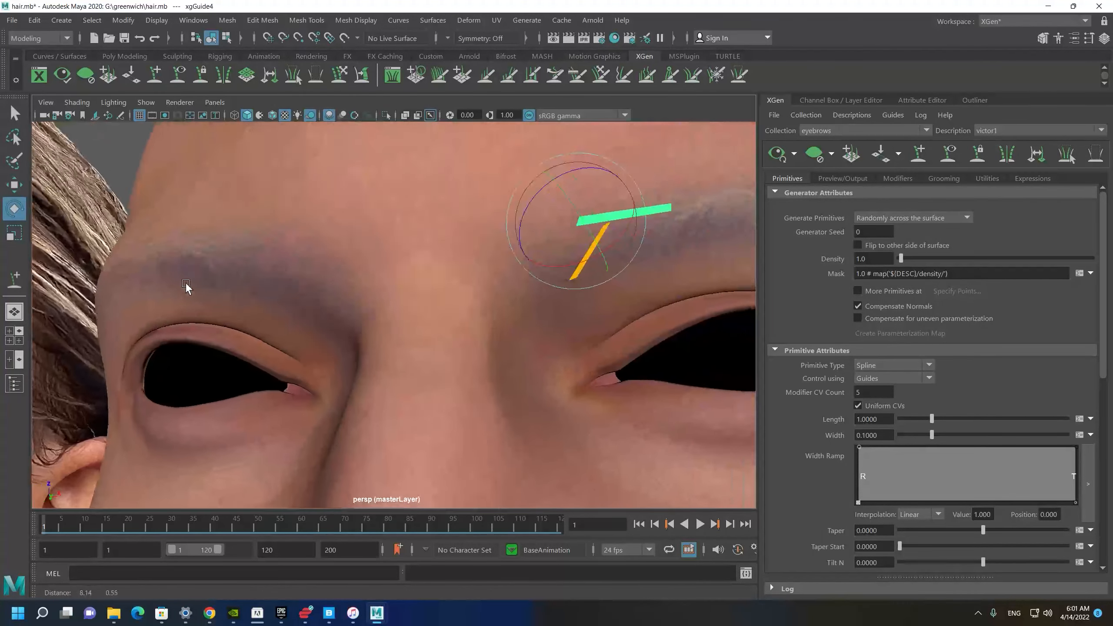
# Delete the upper guide and select the remaining one at the brow's inner end.
pyautogui.press('Delete')
pyautogui.moveTo(544, 286); pyautogui.dragTo(465, 296)
pyautogui.keyDown('alt'); pyautogui.moveTo(536, 317); pyautogui.dragTo(219, 310, button='right'); pyautogui.keyUp('alt')
pyautogui.press('f')
pyautogui.keyDown('alt'); pyautogui.moveTo(504, 347); pyautogui.dragTo(365, 390); pyautogui.keyUp('alt')
pyautogui.keyDown('alt'); pyautogui.moveTo(373, 315); pyautogui.dragTo(295, 328); pyautogui.keyUp('alt')
pyautogui.press('q')
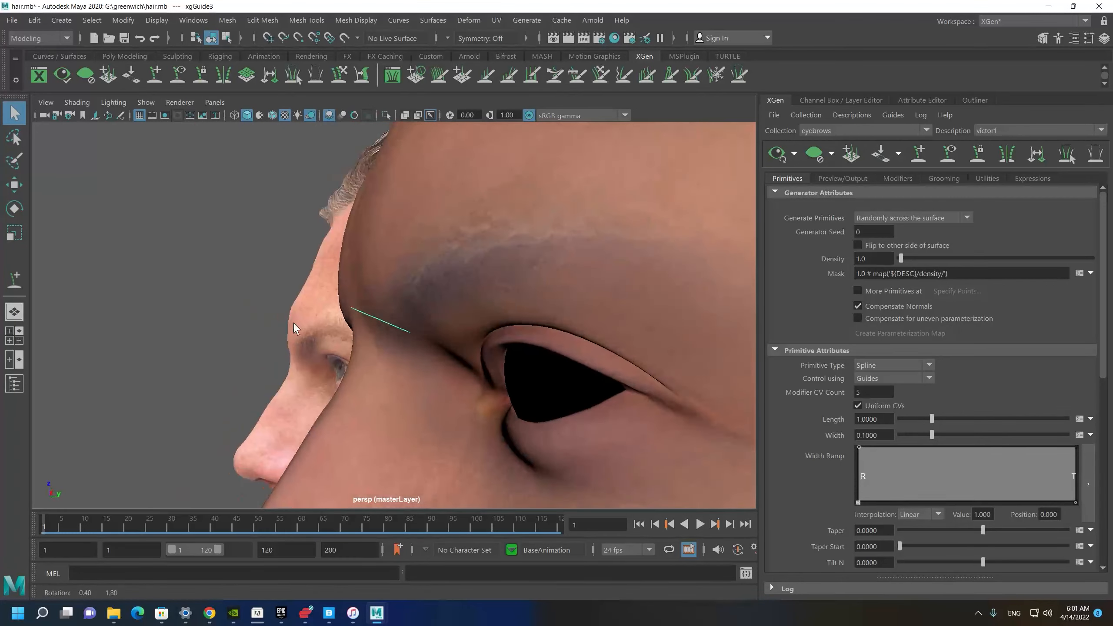
# Sculpt the inner brow guide into a curve that bends upward and outward close to the skin.
pyautogui.click(341, 82)
pyautogui.moveTo(368, 256)
pyautogui.keyDown('alt'); pyautogui.mouseDown()
pyautogui.moveTo(336, 285)
pyautogui.moveTo(343, 311)
pyautogui.moveTo(360, 271)
pyautogui.moveTo(455, 292)
pyautogui.mouseUp(); pyautogui.keyUp('alt')
pyautogui.press('r')
pyautogui.keyDown('alt'); pyautogui.moveTo(314, 390); pyautogui.dragTo(508, 347); pyautogui.keyUp('alt')
pyautogui.press('e')
pyautogui.press('w')
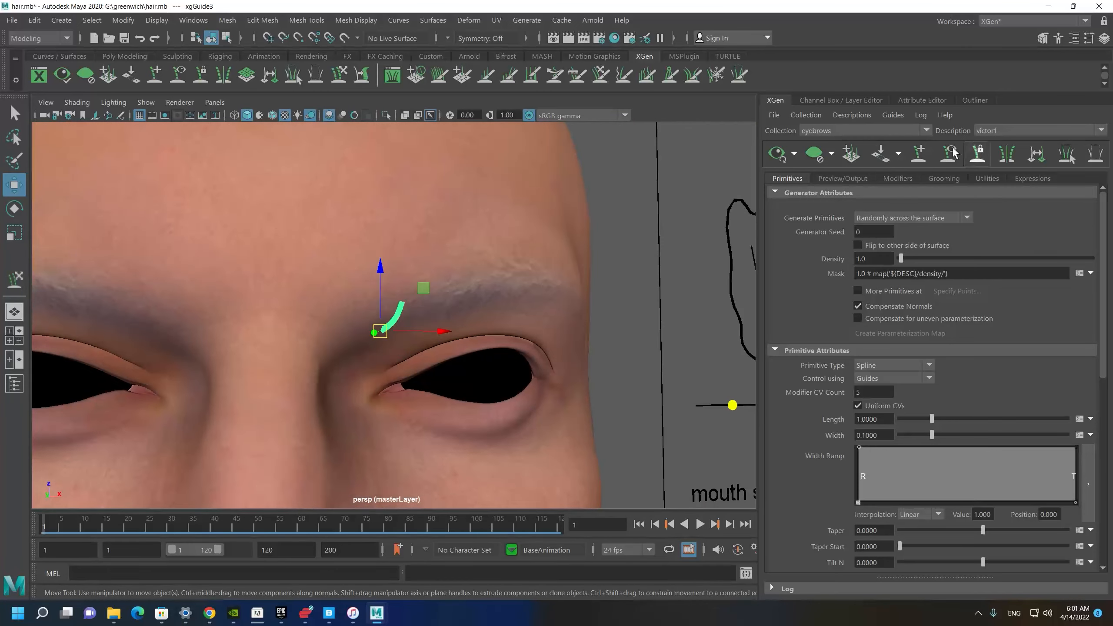
# Compare with the reference head's brow and place another guide outward from the first, above the eye's inner corner.
pyautogui.click(919, 154)
pyautogui.keyDown('alt'); pyautogui.moveTo(489, 296); pyautogui.dragTo(475, 301); pyautogui.keyUp('alt')
pyautogui.scroll(-5, 475, 301)
pyautogui.keyDown('alt'); pyautogui.moveTo(272, 263); pyautogui.dragTo(345, 259); pyautogui.keyUp('alt')
pyautogui.keyDown('alt'); pyautogui.moveTo(346, 259); pyautogui.dragTo(548, 255, button='middle'); pyautogui.keyUp('alt')
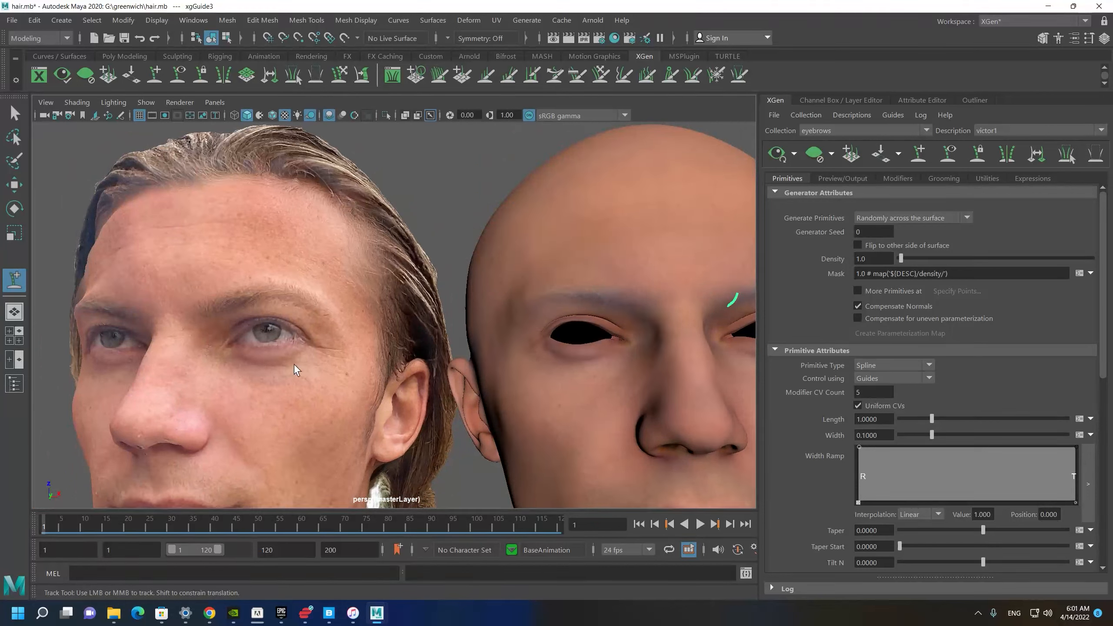
pyautogui.keyDown('alt'); pyautogui.moveTo(485, 335); pyautogui.dragTo(264, 337, button='right'); pyautogui.keyUp('alt')
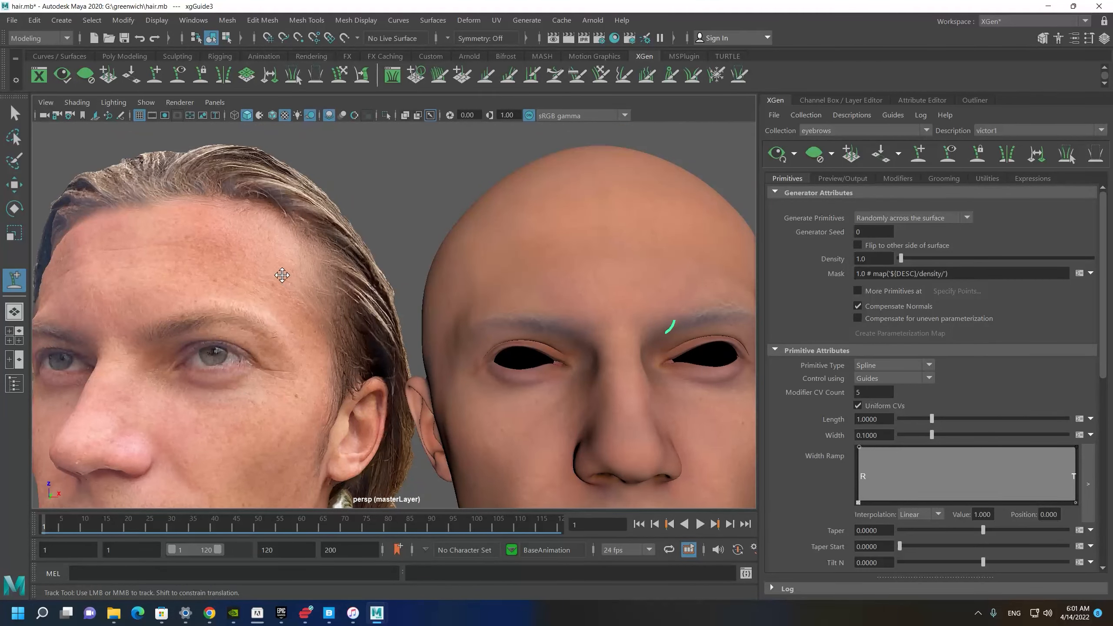
pyautogui.keyDown('alt'); pyautogui.moveTo(282, 275); pyautogui.dragTo(317, 252, button='middle'); pyautogui.keyUp('alt')
pyautogui.keyDown('alt'); pyautogui.moveTo(598, 255); pyautogui.dragTo(153, 263, button='middle'); pyautogui.keyUp('alt')
pyautogui.keyDown('alt'); pyautogui.moveTo(153, 263); pyautogui.dragTo(364, 403, button='right'); pyautogui.keyUp('alt')
pyautogui.keyDown('alt'); pyautogui.moveTo(363, 404); pyautogui.dragTo(312, 395); pyautogui.keyUp('alt')
pyautogui.keyDown('alt'); pyautogui.moveTo(265, 300); pyautogui.dragTo(381, 315, button='middle'); pyautogui.keyUp('alt')
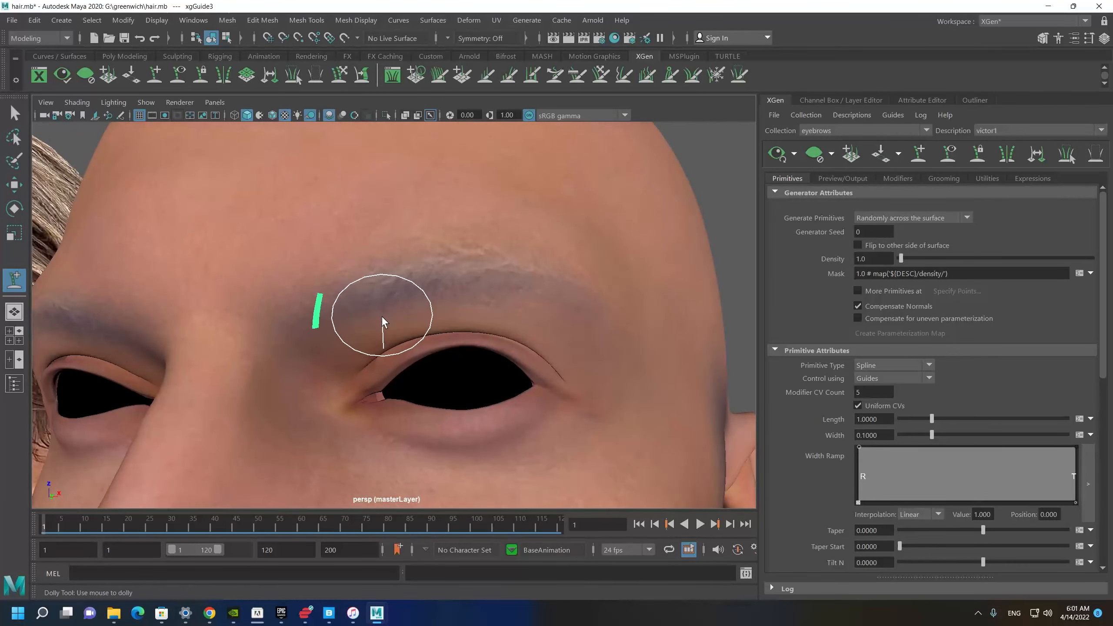
pyautogui.click(383, 313)
# Rotate the second guide so it leans upward along the brow.
pyautogui.press('e')
pyautogui.moveTo(394, 337); pyautogui.dragTo(360, 351)
pyautogui.press('r')
pyautogui.press('w')
pyautogui.moveTo(362, 348)
pyautogui.keyDown('alt'); pyautogui.mouseDown()
pyautogui.moveTo(407, 300)
pyautogui.moveTo(368, 307)
pyautogui.moveTo(337, 281)
pyautogui.moveTo(326, 242)
pyautogui.mouseUp(); pyautogui.keyUp('alt')
pyautogui.press('e')
# Sculpt the second guide into a curve that follows the brow surface.
pyautogui.press('y')
pyautogui.moveTo(394, 305)
pyautogui.keyDown('alt'); pyautogui.mouseDown()
pyautogui.moveTo(370, 290)
pyautogui.moveTo(381, 259)
pyautogui.mouseUp(); pyautogui.keyUp('alt')
pyautogui.keyDown('alt'); pyautogui.moveTo(392, 292); pyautogui.dragTo(408, 281); pyautogui.keyUp('alt')
pyautogui.moveTo(408, 288); pyautogui.dragTo(403, 297)
pyautogui.moveTo(404, 298)
pyautogui.keyDown('alt'); pyautogui.mouseDown()
pyautogui.moveTo(423, 331)
pyautogui.moveTo(385, 298)
pyautogui.moveTo(435, 311)
pyautogui.moveTo(376, 335)
pyautogui.mouseUp(); pyautogui.keyUp('alt')
pyautogui.press('w')
pyautogui.press('e')
# Refine the second guide's rotation to match the first guide, checking it against the reference head.
pyautogui.keyDown('alt'); pyautogui.moveTo(375, 335); pyautogui.dragTo(163, 263, button='right'); pyautogui.keyUp('alt')
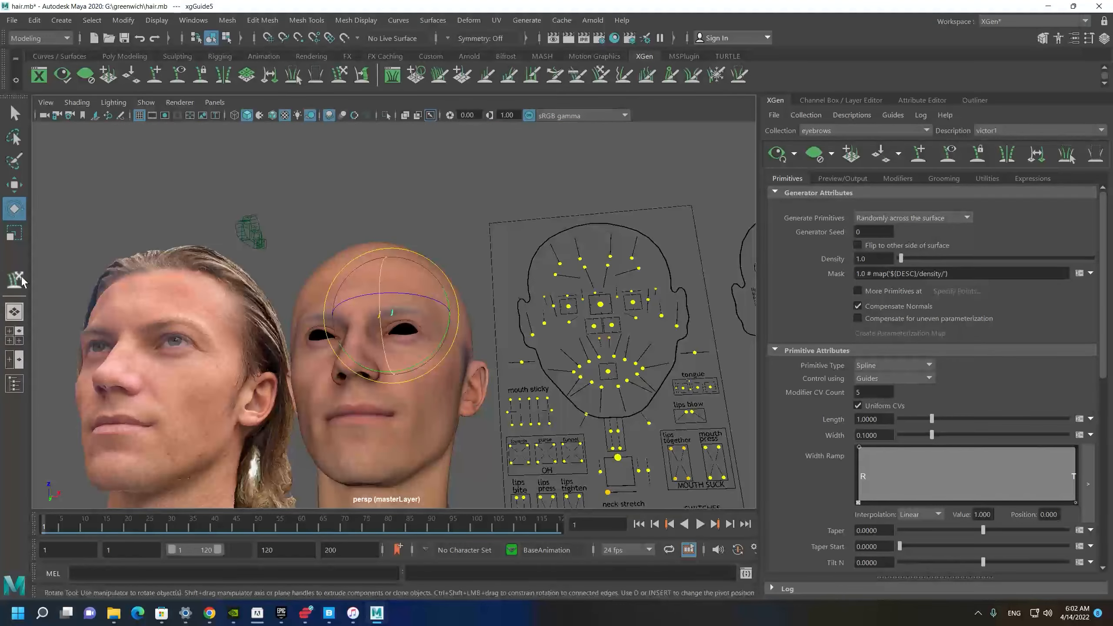
pyautogui.keyDown('alt'); pyautogui.moveTo(163, 264); pyautogui.dragTo(224, 301); pyautogui.keyUp('alt')
pyautogui.keyDown('alt'); pyautogui.moveTo(223, 301); pyautogui.dragTo(411, 434, button='right'); pyautogui.keyUp('alt')
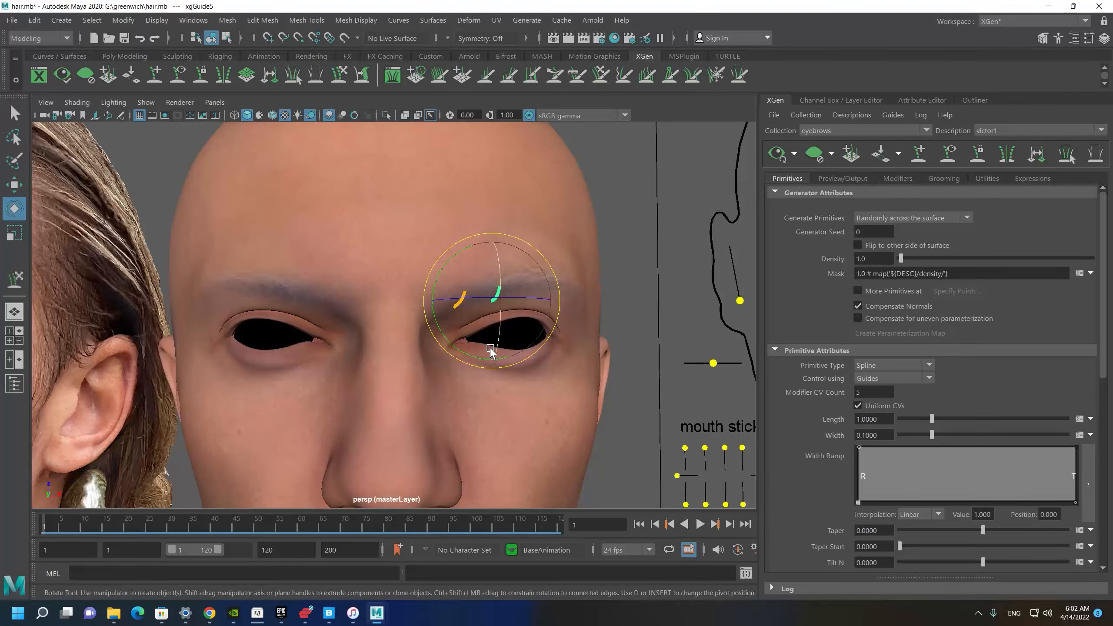
pyautogui.keyDown('alt'); pyautogui.moveTo(478, 342); pyautogui.dragTo(410, 318); pyautogui.keyUp('alt')
pyautogui.keyDown('alt'); pyautogui.moveTo(410, 318); pyautogui.dragTo(521, 313, button='right'); pyautogui.keyUp('alt')
pyautogui.moveTo(522, 313); pyautogui.dragTo(519, 299)
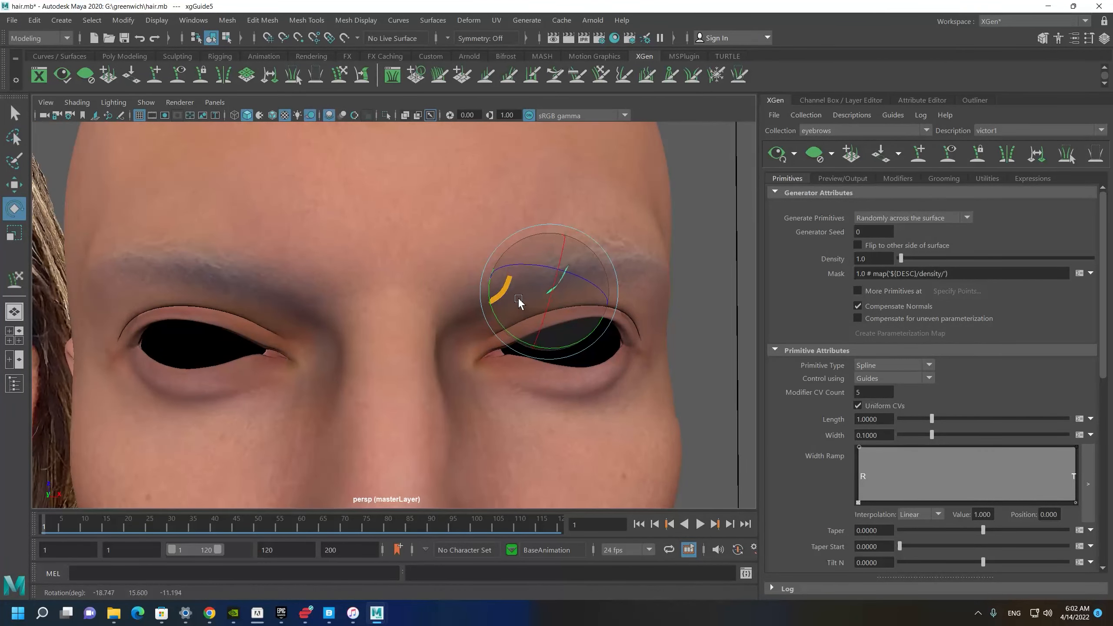
pyautogui.keyDown('alt'); pyautogui.moveTo(519, 299); pyautogui.dragTo(505, 289, button='right'); pyautogui.keyUp('alt')
pyautogui.keyDown('alt'); pyautogui.moveTo(505, 289); pyautogui.dragTo(438, 237); pyautogui.keyUp('alt')
pyautogui.keyDown('alt'); pyautogui.moveTo(439, 238); pyautogui.dragTo(585, 342, button='right'); pyautogui.keyUp('alt')
pyautogui.keyDown('alt'); pyautogui.moveTo(585, 342); pyautogui.dragTo(471, 329); pyautogui.keyUp('alt')
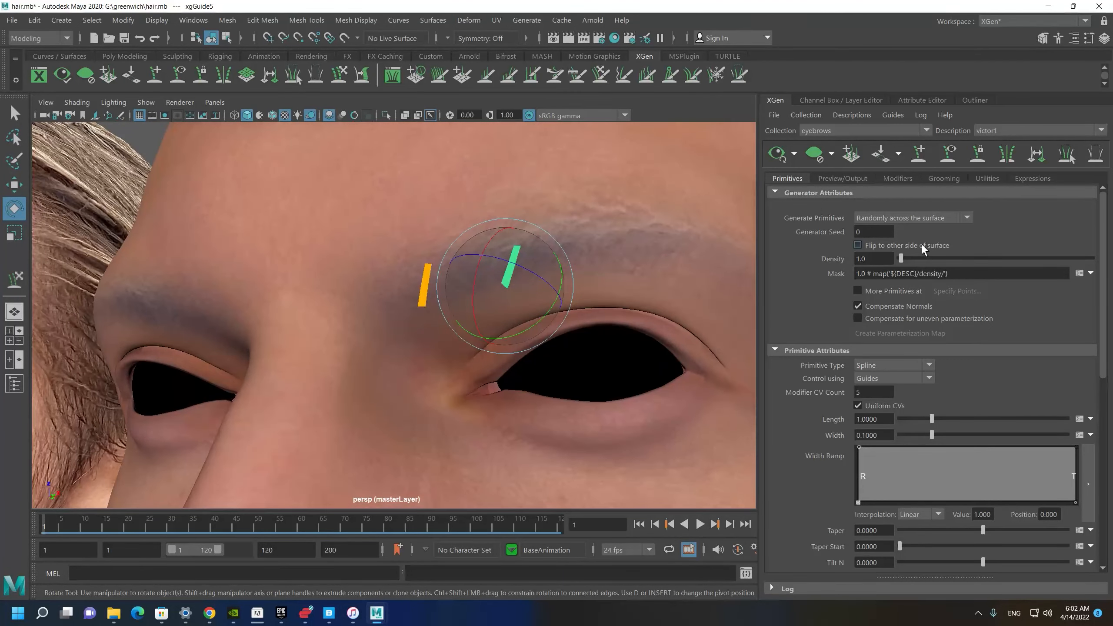
# Place a third guide farther out on the eyebrow's arch.
pyautogui.click(924, 158)
pyautogui.keyDown('alt'); pyautogui.moveTo(396, 301); pyautogui.dragTo(475, 313, button='right'); pyautogui.keyUp('alt')
pyautogui.moveTo(527, 251)
pyautogui.keyDown('alt'); pyautogui.mouseDown()
pyautogui.moveTo(565, 256)
pyautogui.moveTo(580, 246)
pyautogui.moveTo(522, 259)
pyautogui.moveTo(611, 260)
pyautogui.moveTo(531, 283)
pyautogui.mouseUp(); pyautogui.keyUp('alt')
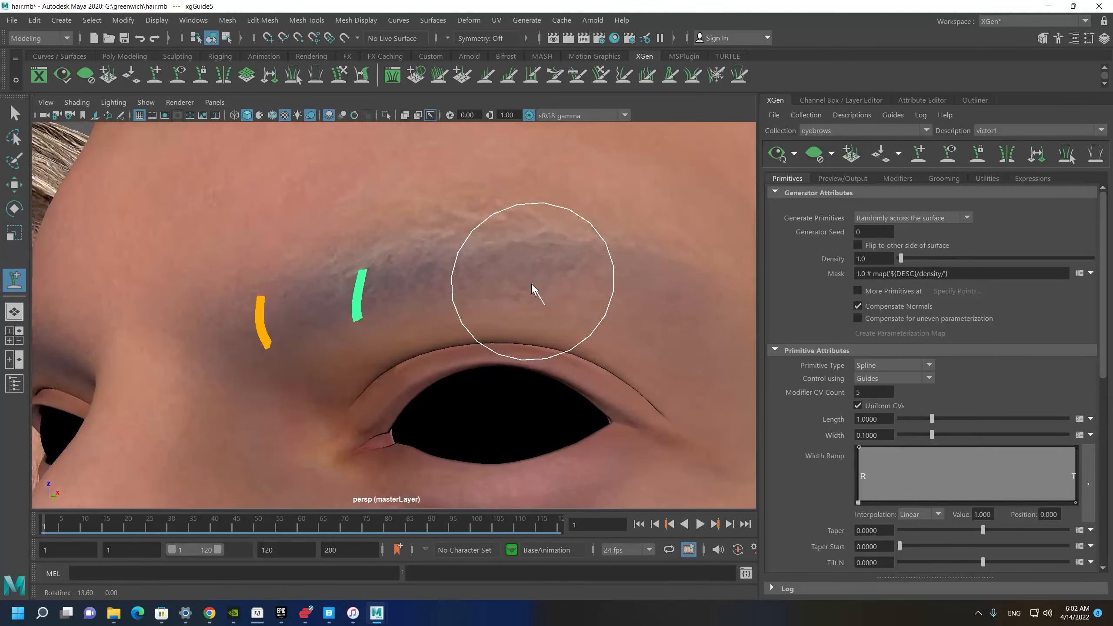
pyautogui.click(550, 237)
# Rotate and scale the arch guide so it lies outward along the brow.
pyautogui.keyDown('alt'); pyautogui.moveTo(550, 237); pyautogui.dragTo(509, 322); pyautogui.keyUp('alt')
pyautogui.press('e')
pyautogui.press('r')
pyautogui.keyDown('alt'); pyautogui.moveTo(593, 359); pyautogui.dragTo(514, 387); pyautogui.keyUp('alt')
pyautogui.keyDown('alt'); pyautogui.moveTo(442, 381); pyautogui.dragTo(428, 370, button='middle'); pyautogui.keyUp('alt')
pyautogui.keyDown('alt'); pyautogui.moveTo(427, 370); pyautogui.dragTo(382, 380); pyautogui.keyUp('alt')
pyautogui.keyDown('alt'); pyautogui.moveTo(386, 378); pyautogui.dragTo(261, 345, button='right'); pyautogui.keyUp('alt')
pyautogui.keyDown('alt'); pyautogui.moveTo(261, 345); pyautogui.dragTo(500, 303); pyautogui.keyUp('alt')
pyautogui.press('r')
pyautogui.moveTo(496, 264); pyautogui.dragTo(493, 265)
pyautogui.keyDown('alt'); pyautogui.moveTo(495, 265); pyautogui.dragTo(519, 246); pyautogui.keyUp('alt')
# Place a guide between the second guide and the arch guide and rotate it diagonally upward and outward.
pyautogui.click(917, 154)
pyautogui.moveTo(438, 294)
pyautogui.keyDown('alt'); pyautogui.mouseDown()
pyautogui.moveTo(462, 273)
pyautogui.moveTo(427, 256)
pyautogui.moveTo(442, 335)
pyautogui.mouseUp(); pyautogui.keyUp('alt')
pyautogui.click(447, 318)
pyautogui.keyDown('alt'); pyautogui.moveTo(428, 407); pyautogui.dragTo(397, 291, button='right'); pyautogui.keyUp('alt')
pyautogui.keyDown('alt'); pyautogui.moveTo(397, 291); pyautogui.dragTo(398, 325); pyautogui.keyUp('alt')
pyautogui.press('e')
pyautogui.keyDown('alt'); pyautogui.moveTo(570, 386); pyautogui.dragTo(345, 289); pyautogui.keyUp('alt')
pyautogui.keyDown('alt'); pyautogui.moveTo(344, 290); pyautogui.dragTo(279, 237, button='right'); pyautogui.keyUp('alt')
pyautogui.keyDown('alt'); pyautogui.moveTo(279, 237); pyautogui.dragTo(377, 265); pyautogui.keyUp('alt')
pyautogui.keyDown('alt'); pyautogui.moveTo(378, 264); pyautogui.dragTo(535, 401, button='right'); pyautogui.keyUp('alt')
pyautogui.keyDown('alt'); pyautogui.moveTo(534, 402); pyautogui.dragTo(504, 351); pyautogui.keyUp('alt')
# Check the reference brow and place a guide on the brow's upper edge between the two innermost guides.
pyautogui.click(918, 153)
pyautogui.keyDown('alt'); pyautogui.moveTo(497, 241); pyautogui.dragTo(542, 250); pyautogui.keyUp('alt')
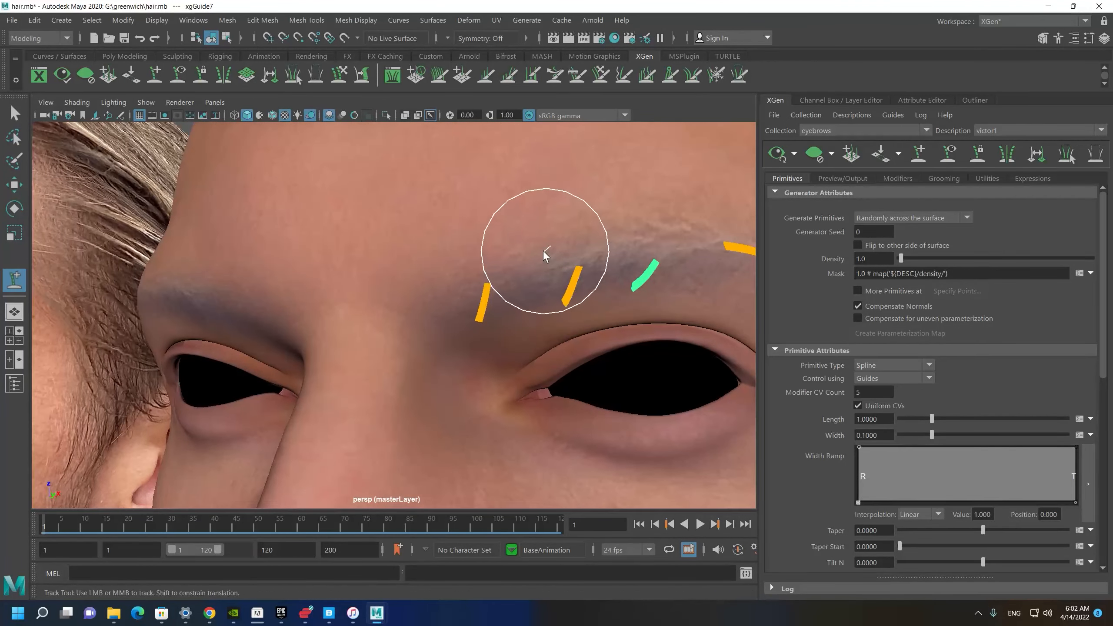
pyautogui.keyDown('alt'); pyautogui.moveTo(543, 250); pyautogui.dragTo(467, 241, button='right'); pyautogui.keyUp('alt')
pyautogui.moveTo(467, 242)
pyautogui.keyDown('alt'); pyautogui.mouseDown(button='middle')
pyautogui.moveTo(629, 231)
pyautogui.moveTo(619, 231)
pyautogui.mouseUp(button='middle'); pyautogui.keyUp('alt')
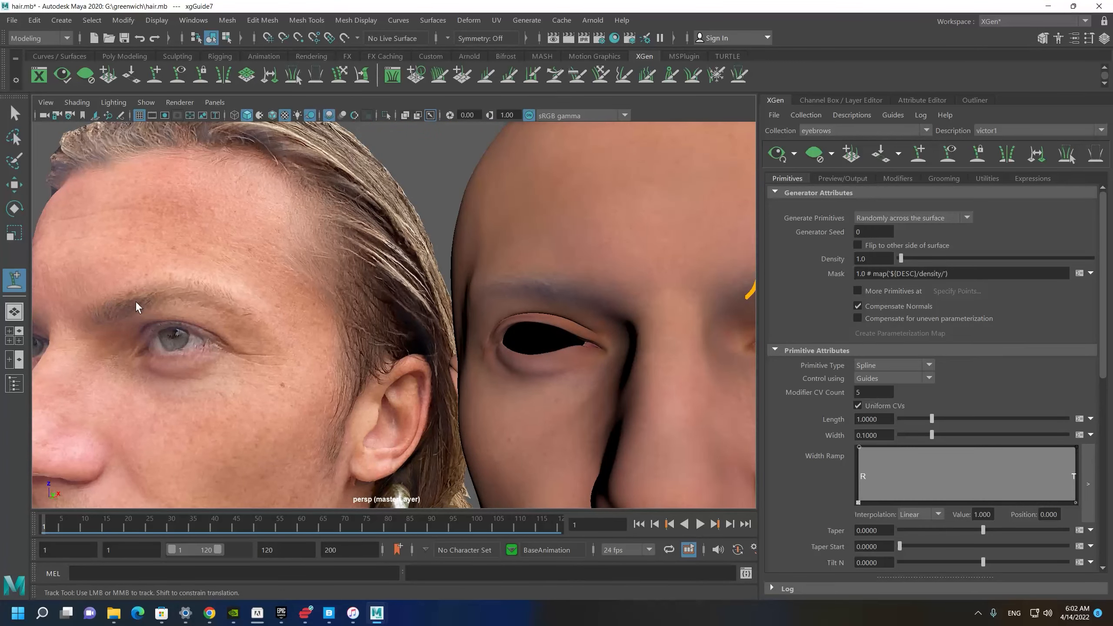
pyautogui.keyDown('alt'); pyautogui.moveTo(356, 246); pyautogui.dragTo(97, 256, button='middle'); pyautogui.keyUp('alt')
pyautogui.keyDown('alt'); pyautogui.moveTo(97, 255); pyautogui.dragTo(245, 259, button='right'); pyautogui.keyUp('alt')
pyautogui.click(543, 263)
# Rotate the upper-edge guide so it lies nearly flat against the skin, pointing outward along the brow.
pyautogui.press('e')
pyautogui.moveTo(607, 240); pyautogui.dragTo(614, 267)
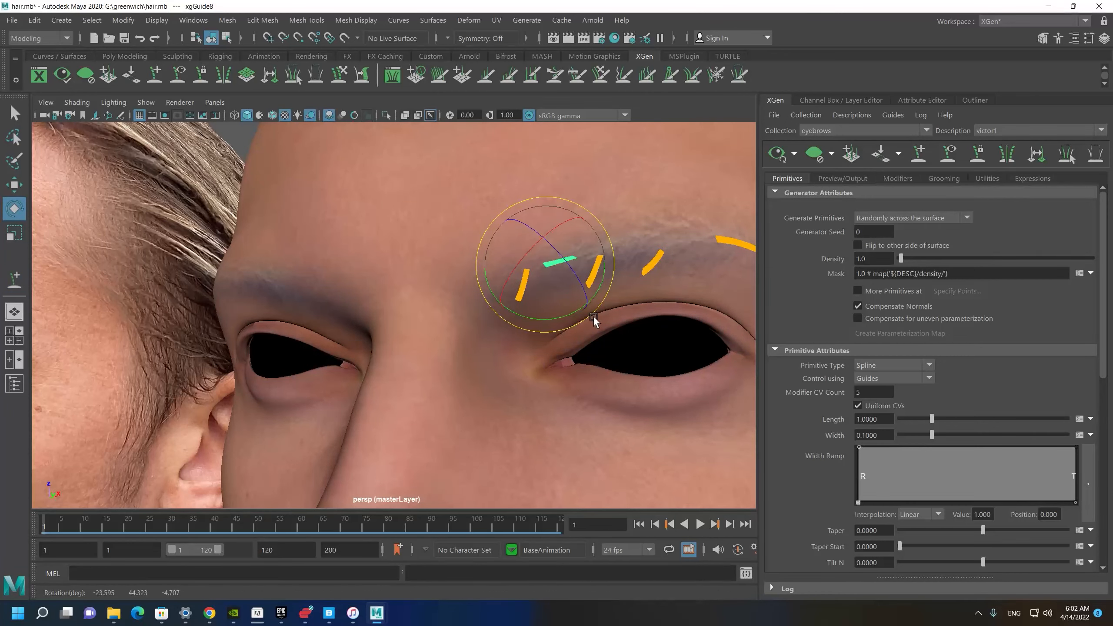
pyautogui.keyDown('alt'); pyautogui.moveTo(594, 315); pyautogui.dragTo(628, 280, button='middle'); pyautogui.keyUp('alt')
pyautogui.moveTo(629, 280); pyautogui.dragTo(637, 277)
pyautogui.keyDown('alt'); pyautogui.moveTo(555, 309); pyautogui.dragTo(718, 294); pyautogui.keyUp('alt')
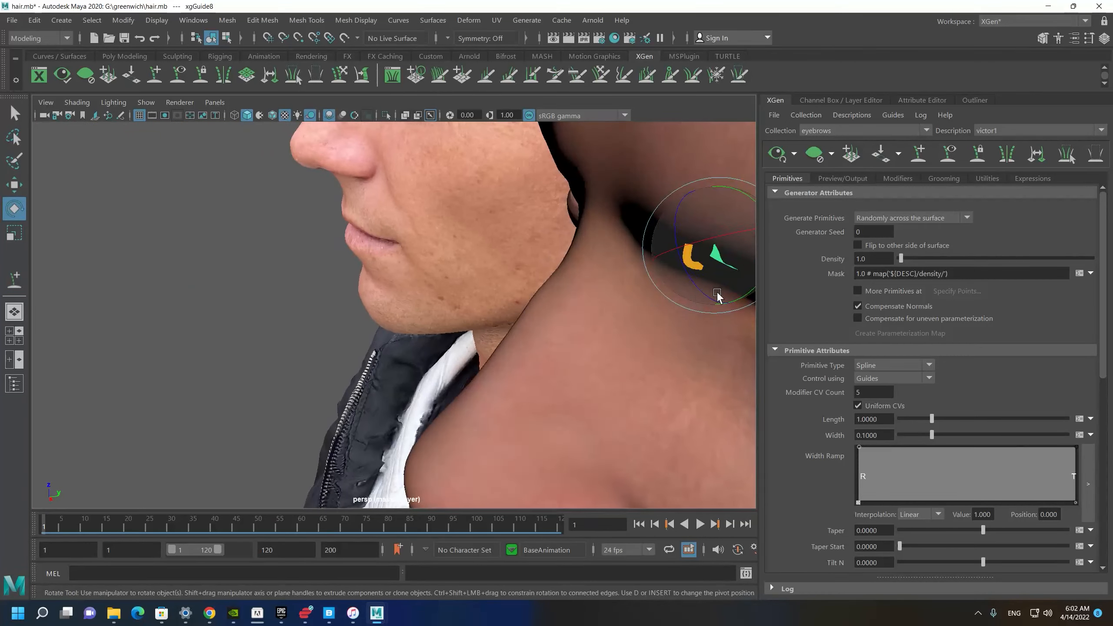
pyautogui.keyDown('alt'); pyautogui.moveTo(718, 293); pyautogui.dragTo(487, 312, button='middle'); pyautogui.keyUp('alt')
pyautogui.keyDown('alt'); pyautogui.moveTo(487, 313); pyautogui.dragTo(461, 293); pyautogui.keyUp('alt')
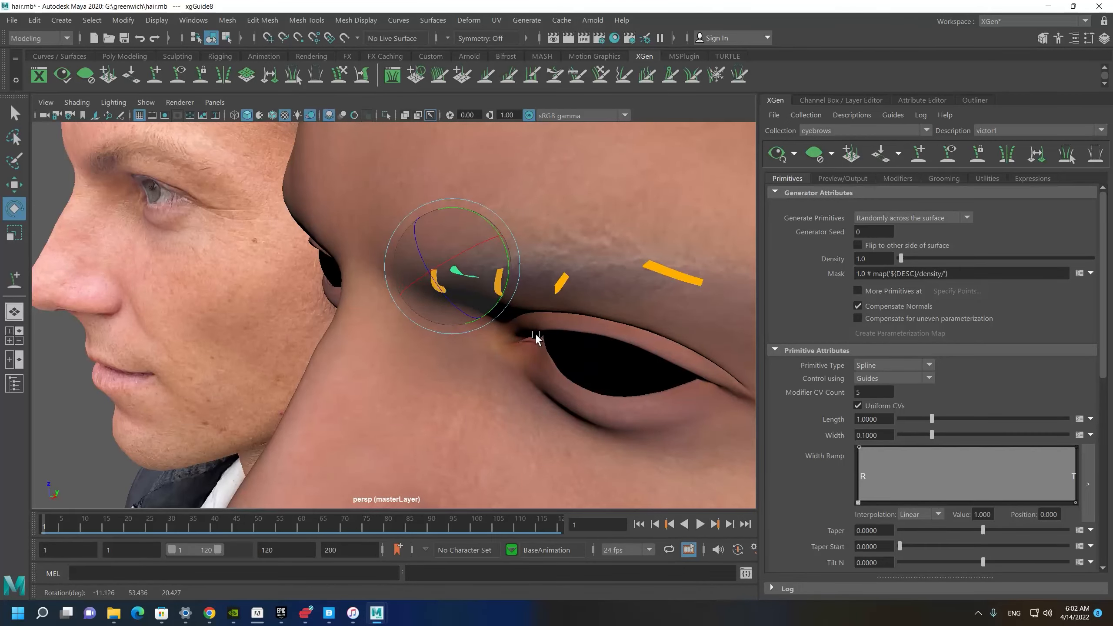
pyautogui.keyDown('alt'); pyautogui.moveTo(538, 338); pyautogui.dragTo(378, 251); pyautogui.keyUp('alt')
pyautogui.moveTo(471, 285); pyautogui.dragTo(478, 288)
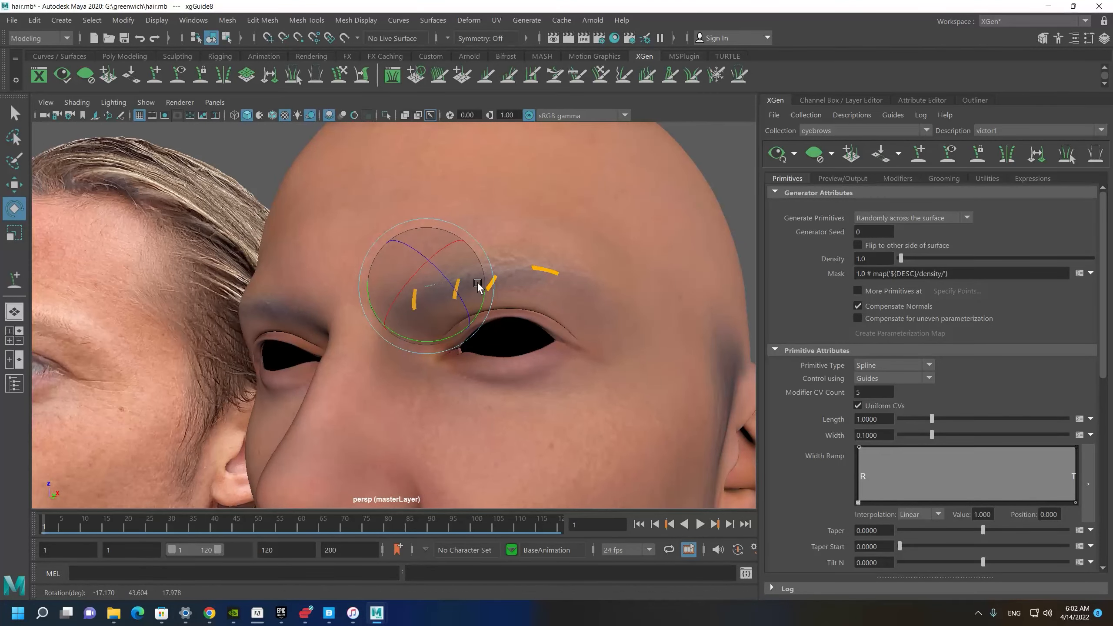
pyautogui.keyDown('alt'); pyautogui.moveTo(279, 281); pyautogui.dragTo(245, 275); pyautogui.keyUp('alt')
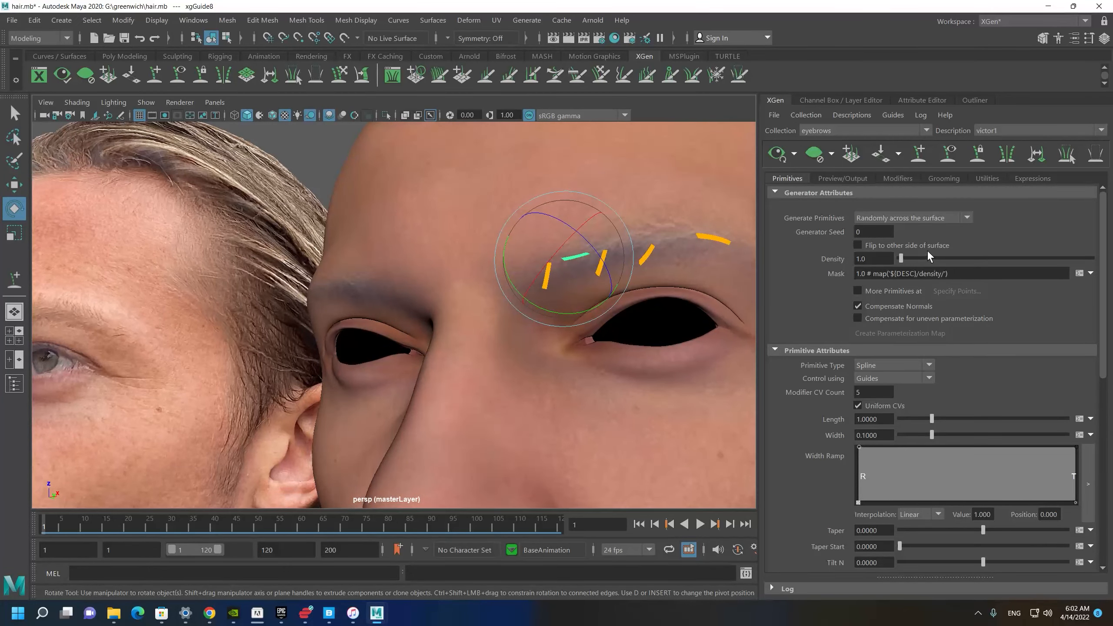
# Place a guide on the brow's lower side beneath the arch guide and rotate it upward.
pyautogui.keyDown('alt'); pyautogui.moveTo(617, 246); pyautogui.dragTo(545, 251, button='middle'); pyautogui.keyUp('alt')
pyautogui.click(919, 155)
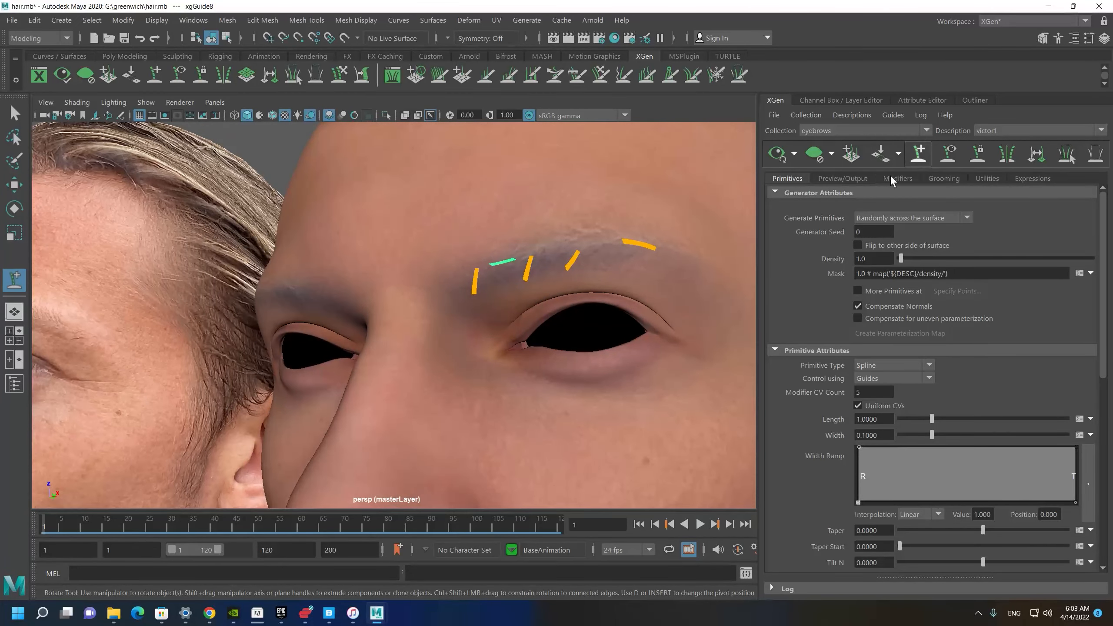
pyautogui.click(610, 266)
pyautogui.keyDown('alt'); pyautogui.moveTo(606, 300); pyautogui.dragTo(565, 312, button='middle'); pyautogui.keyUp('alt')
pyautogui.press('e')
pyautogui.moveTo(634, 279); pyautogui.dragTo(635, 213)
# Scale the guide beneath the arch and fine-tune its angle toward the outer brow.
pyautogui.press('w')
pyautogui.press('r')
pyautogui.moveTo(571, 275); pyautogui.dragTo(566, 288)
pyautogui.keyDown('alt'); pyautogui.moveTo(503, 300); pyautogui.dragTo(609, 293, button='right'); pyautogui.keyUp('alt')
pyautogui.press('e')
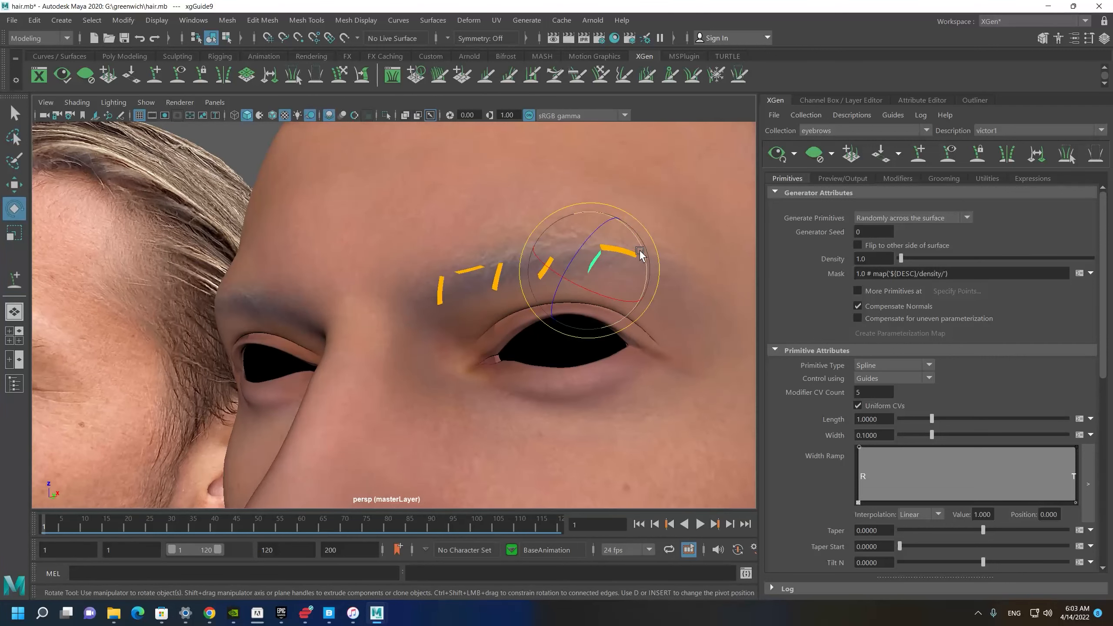
pyautogui.moveTo(647, 250); pyautogui.dragTo(615, 263)
pyautogui.press('w')
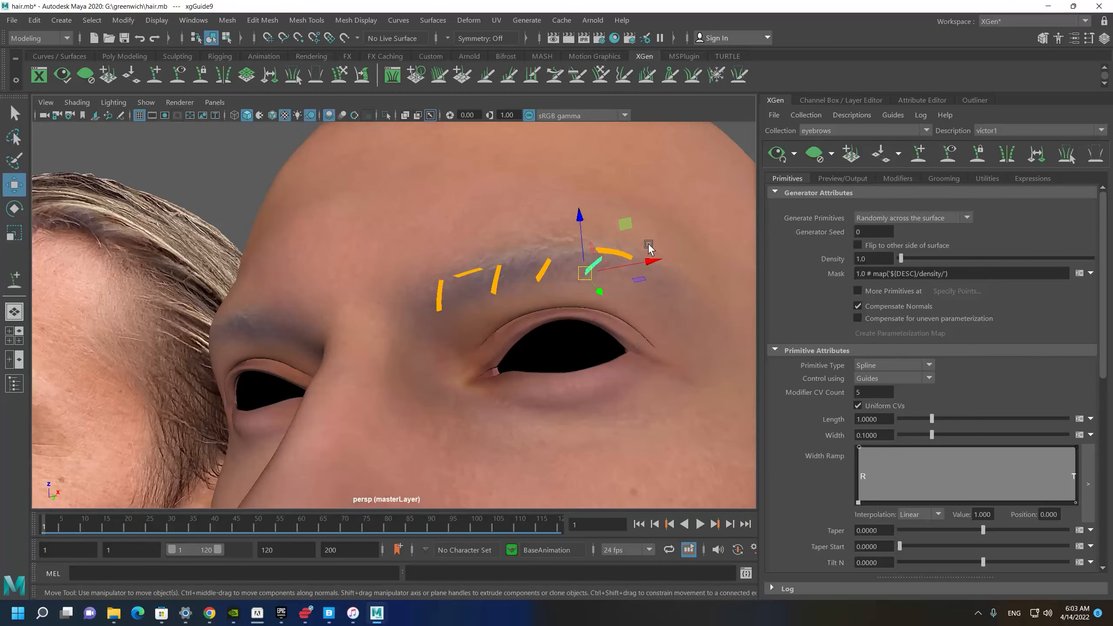
# Add a guide on the brow's upper edge above the middle guides and orient it outward.
pyautogui.click(949, 153)
pyautogui.keyDown('alt'); pyautogui.moveTo(507, 291); pyautogui.dragTo(517, 248); pyautogui.keyUp('alt')
pyautogui.click(516, 252)
pyautogui.press('e')
pyautogui.keyDown('alt'); pyautogui.moveTo(585, 301); pyautogui.dragTo(520, 255); pyautogui.keyUp('alt')
pyautogui.keyDown('alt'); pyautogui.moveTo(563, 287); pyautogui.dragTo(562, 240); pyautogui.keyUp('alt')
# Add another upper-edge guide just inward of the arch guide and orient it along the brow.
pyautogui.click(926, 155)
pyautogui.click(567, 239)
pyautogui.moveTo(604, 276)
pyautogui.keyDown('alt'); pyautogui.mouseDown()
pyautogui.moveTo(585, 261)
pyautogui.moveTo(600, 268)
pyautogui.mouseUp(); pyautogui.keyUp('alt')
pyautogui.press('e')
# Examine the reference head's eyebrow up close from several angles and compare it with the guides placed on the trimmed head.
pyautogui.scroll(-3, 357, 271)
pyautogui.keyDown('alt'); pyautogui.moveTo(357, 270); pyautogui.dragTo(522, 271); pyautogui.keyUp('alt')
pyautogui.keyDown('alt'); pyautogui.moveTo(202, 285); pyautogui.dragTo(440, 285, button='middle'); pyautogui.keyUp('alt')
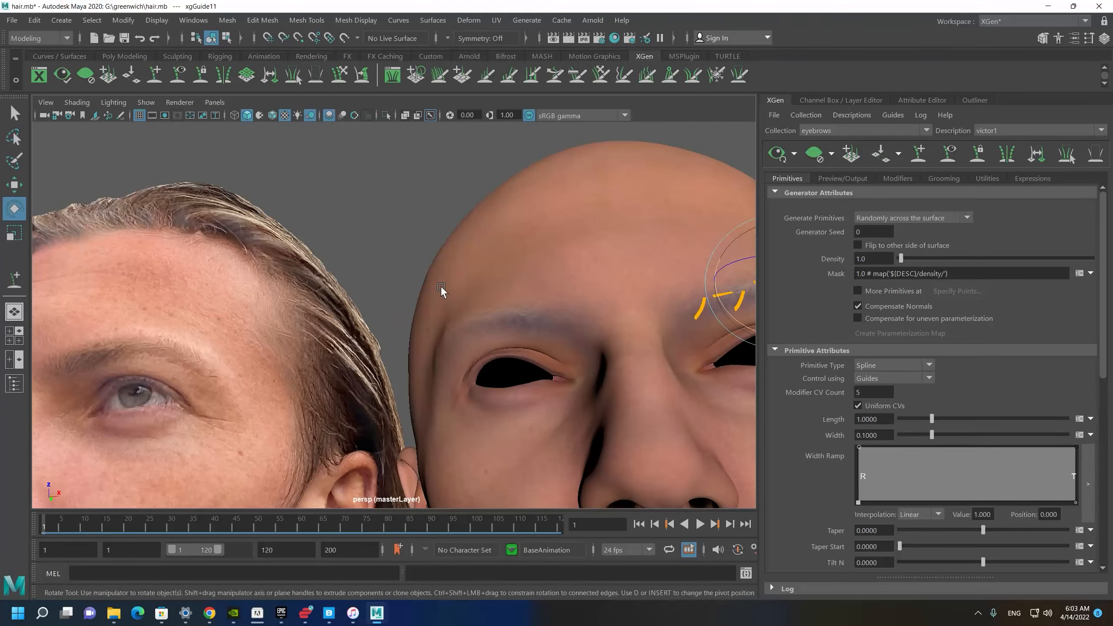
pyautogui.keyDown('alt'); pyautogui.moveTo(227, 351); pyautogui.dragTo(196, 378); pyautogui.keyUp('alt')
pyautogui.keyDown('alt'); pyautogui.moveTo(407, 360); pyautogui.dragTo(509, 319); pyautogui.keyUp('alt')
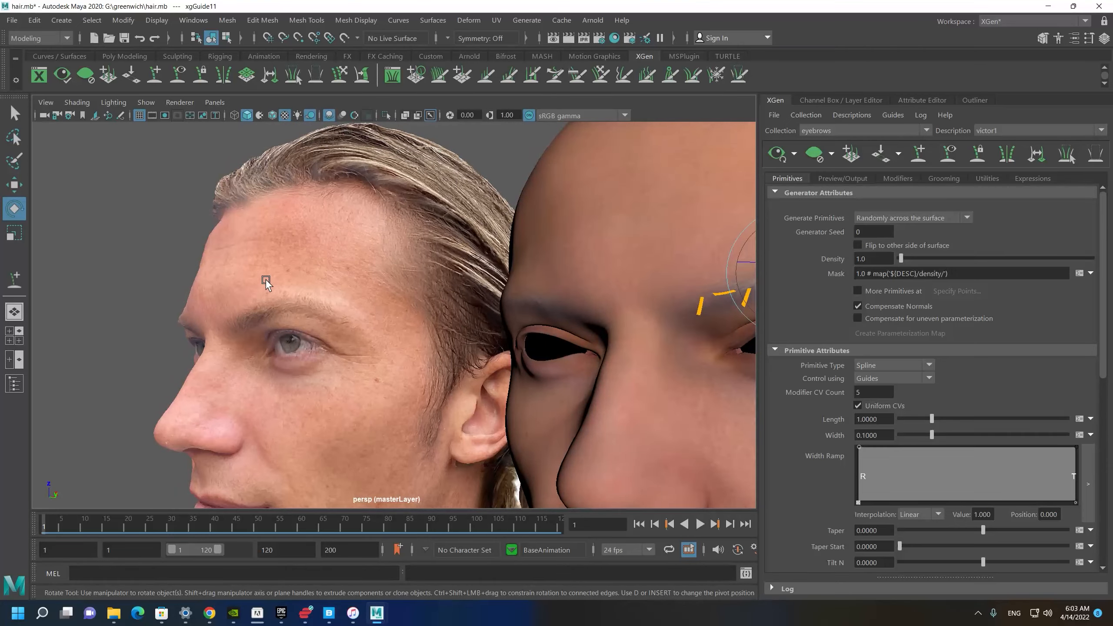
pyautogui.keyDown('alt'); pyautogui.moveTo(252, 281); pyautogui.dragTo(394, 307); pyautogui.keyUp('alt')
pyautogui.keyDown('alt'); pyautogui.moveTo(219, 340); pyautogui.dragTo(659, 330); pyautogui.keyUp('alt')
pyautogui.keyDown('alt'); pyautogui.moveTo(263, 333); pyautogui.dragTo(462, 351); pyautogui.keyUp('alt')
pyautogui.keyDown('alt'); pyautogui.moveTo(209, 302); pyautogui.dragTo(225, 301, button='right'); pyautogui.keyUp('alt')
pyautogui.keyDown('alt'); pyautogui.moveTo(225, 299); pyautogui.dragTo(354, 254); pyautogui.keyUp('alt')
pyautogui.keyDown('alt'); pyautogui.moveTo(353, 254); pyautogui.dragTo(480, 371, button='right'); pyautogui.keyUp('alt')
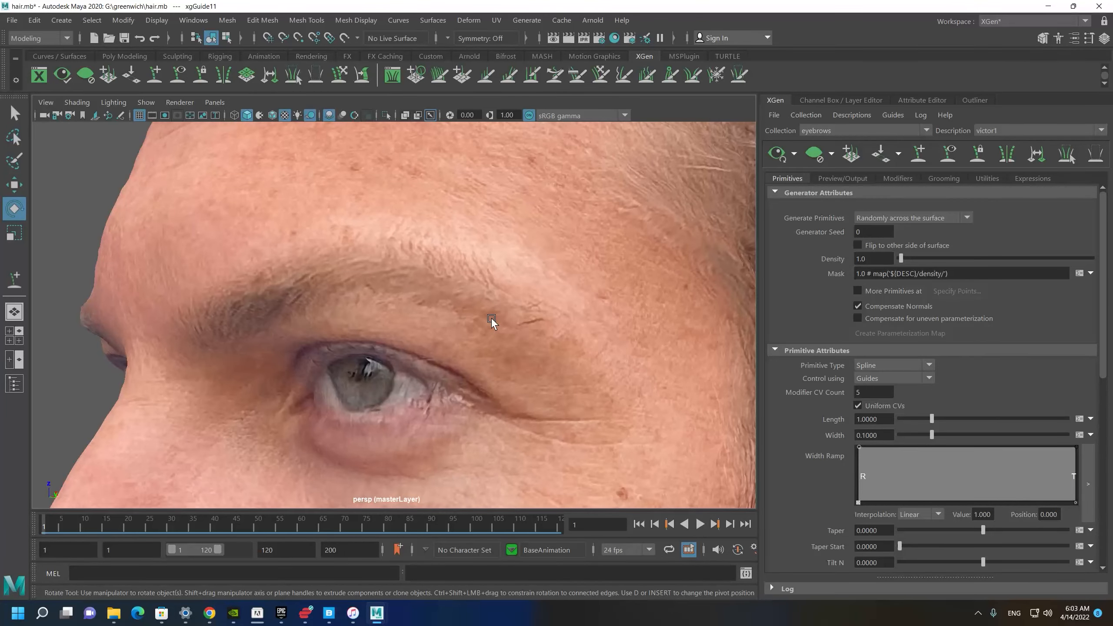
pyautogui.keyDown('alt'); pyautogui.moveTo(491, 319); pyautogui.dragTo(230, 295, button='right'); pyautogui.keyUp('alt')
pyautogui.keyDown('alt'); pyautogui.moveTo(230, 294); pyautogui.dragTo(536, 266); pyautogui.keyUp('alt')
pyautogui.keyDown('alt'); pyautogui.moveTo(535, 266); pyautogui.dragTo(396, 266, button='right'); pyautogui.keyUp('alt')
pyautogui.keyDown('alt'); pyautogui.moveTo(397, 266); pyautogui.dragTo(450, 302); pyautogui.keyUp('alt')
pyautogui.moveTo(450, 303)
pyautogui.keyDown('alt'); pyautogui.mouseDown(button='right')
pyautogui.moveTo(350, 298)
pyautogui.moveTo(443, 318)
pyautogui.mouseUp(button='right'); pyautogui.keyUp('alt')
pyautogui.keyDown('alt'); pyautogui.moveTo(443, 318); pyautogui.dragTo(472, 267); pyautogui.keyUp('alt')
pyautogui.keyDown('alt'); pyautogui.moveTo(612, 274); pyautogui.dragTo(307, 318, button='middle'); pyautogui.keyUp('alt')
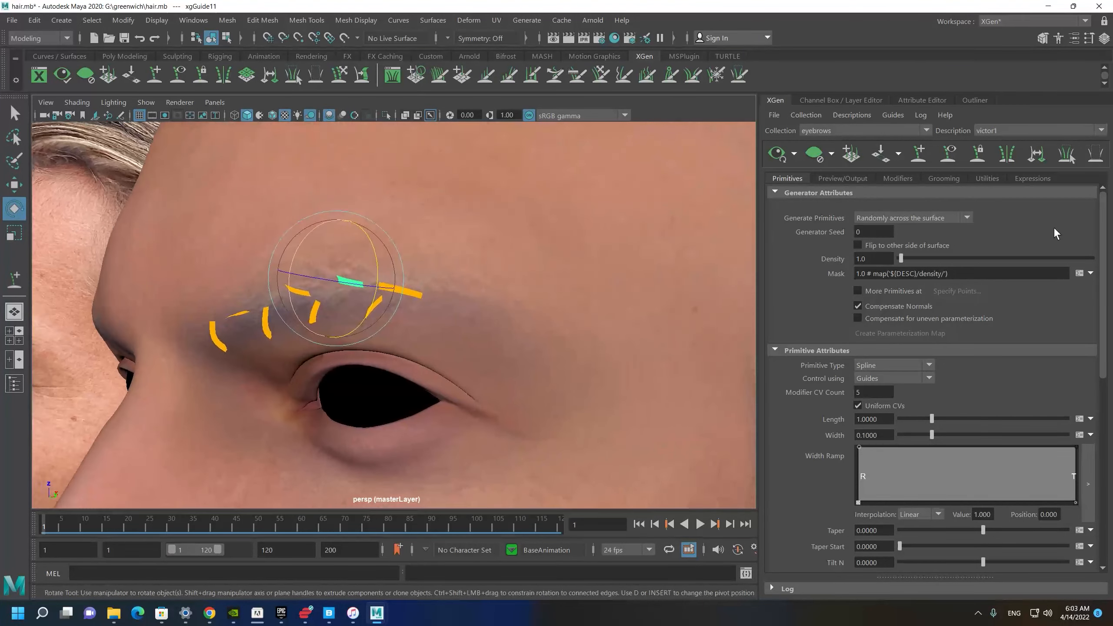
# Add a guide on the brow's upper edge outward of the arch guide, then angle and scale it down toward the tail.
pyautogui.click(864, 160)
pyautogui.click(450, 272)
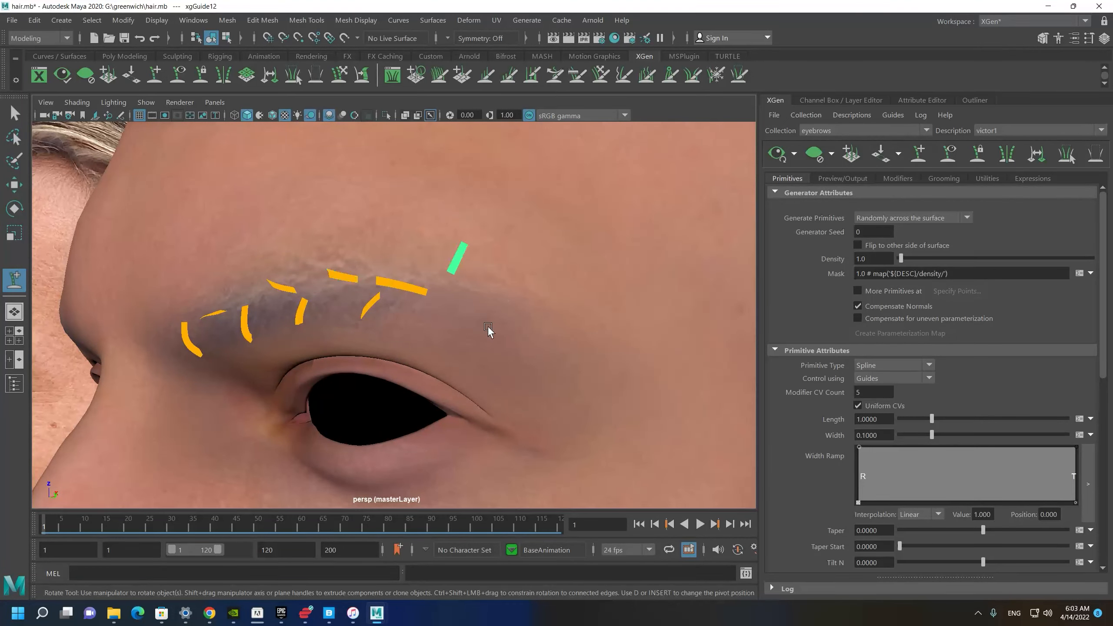
pyautogui.press('e')
pyautogui.moveTo(495, 281); pyautogui.dragTo(465, 317)
pyautogui.press('r')
pyautogui.moveTo(426, 276); pyautogui.dragTo(418, 281)
pyautogui.keyDown('alt'); pyautogui.moveTo(381, 323); pyautogui.dragTo(181, 286, button='right'); pyautogui.keyUp('alt')
pyautogui.keyDown('alt'); pyautogui.moveTo(181, 286); pyautogui.dragTo(200, 288, button='middle'); pyautogui.keyUp('alt')
pyautogui.keyDown('alt'); pyautogui.moveTo(199, 288); pyautogui.dragTo(324, 387, button='right'); pyautogui.keyUp('alt')
pyautogui.keyDown('alt'); pyautogui.moveTo(159, 347); pyautogui.dragTo(331, 344, button='middle'); pyautogui.keyUp('alt')
pyautogui.keyDown('alt'); pyautogui.moveTo(605, 240); pyautogui.dragTo(419, 205, button='middle'); pyautogui.keyUp('alt')
pyautogui.keyDown('alt'); pyautogui.moveTo(419, 206); pyautogui.dragTo(667, 269, button='right'); pyautogui.keyUp('alt')
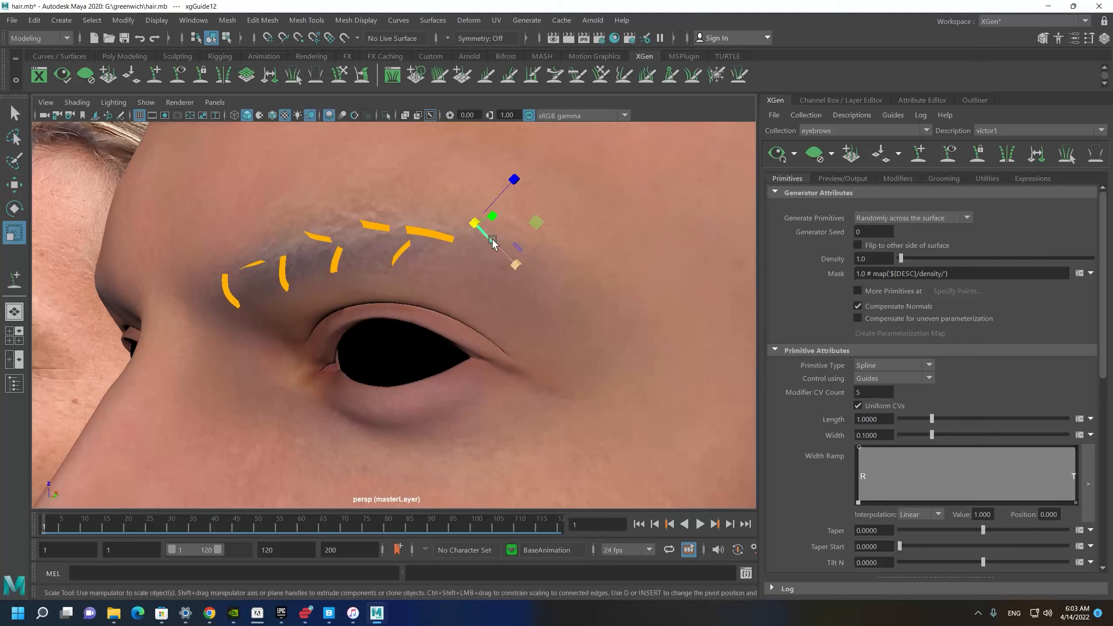
# Add a guide on the brow's lower edge beneath the outermost upper guide and orient it outward toward the tail.
pyautogui.press('e')
pyautogui.click(919, 154)
pyautogui.keyDown('alt'); pyautogui.moveTo(500, 254); pyautogui.dragTo(534, 229); pyautogui.keyUp('alt')
pyautogui.click(512, 312)
pyautogui.press('e')
pyautogui.moveTo(566, 347); pyautogui.dragTo(570, 298)
pyautogui.keyDown('alt'); pyautogui.moveTo(560, 298); pyautogui.dragTo(521, 282, button='right'); pyautogui.keyUp('alt')
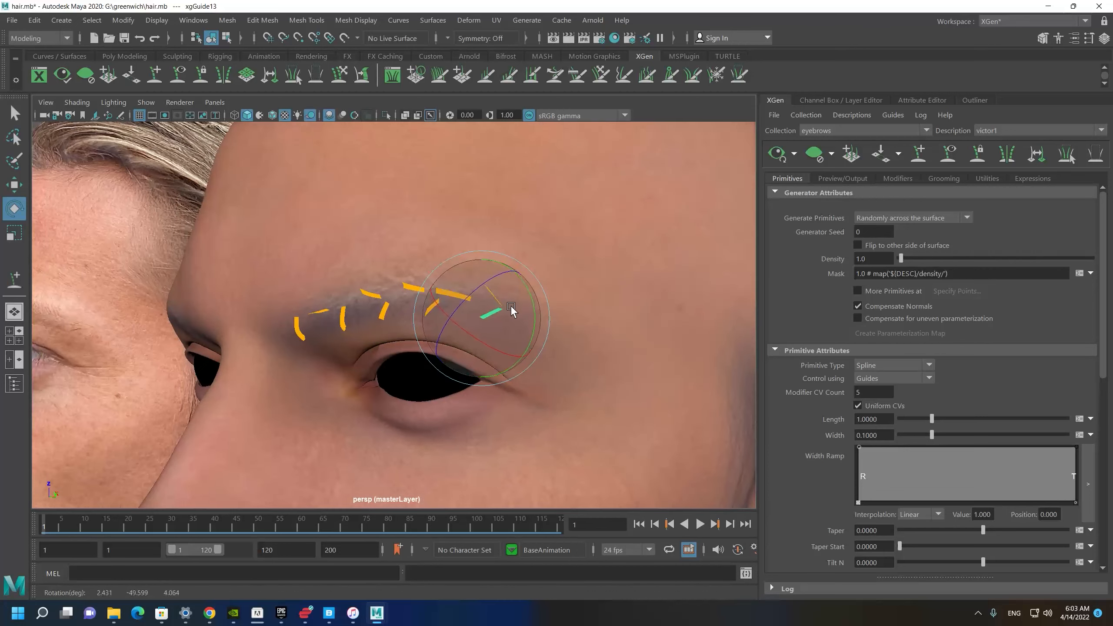
# Switch to the Maya Classic workspace and set the perspective camera's near clip plane to 0.1.
pyautogui.keyDown('alt'); pyautogui.moveTo(512, 310); pyautogui.dragTo(501, 353); pyautogui.keyUp('alt')
pyautogui.keyDown('alt'); pyautogui.moveTo(552, 385); pyautogui.dragTo(202, 208); pyautogui.keyUp('alt')
pyautogui.click(364, 340)
pyautogui.keyDown('alt'); pyautogui.moveTo(388, 331); pyautogui.dragTo(400, 327); pyautogui.keyUp('alt')
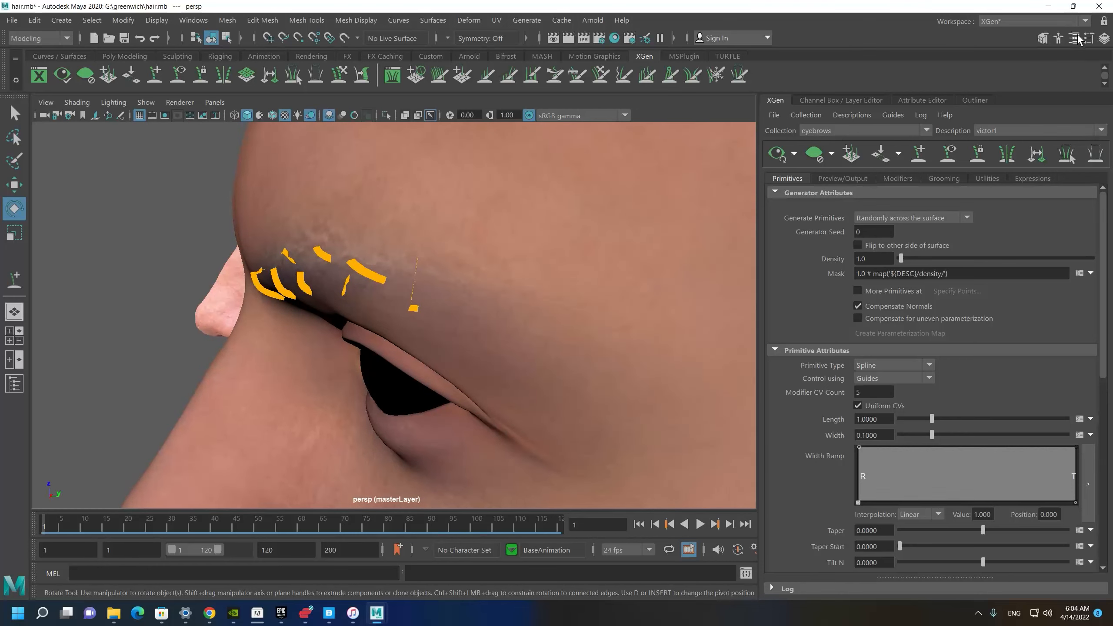
pyautogui.click(1031, 21)
pyautogui.click(1022, 28)
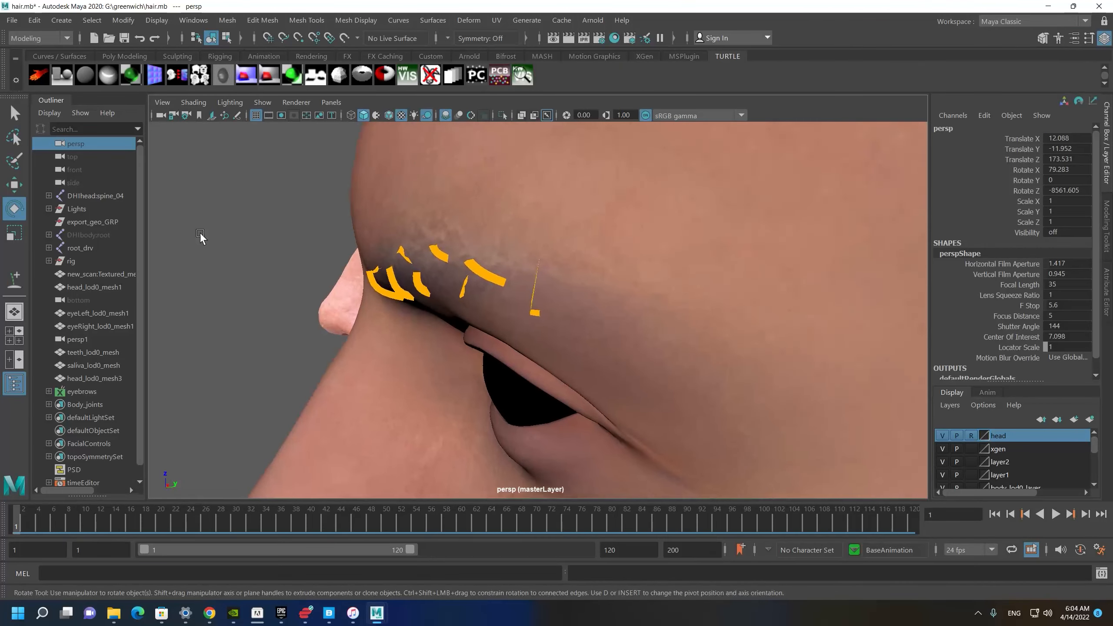
pyautogui.doubleClick(160, 117)
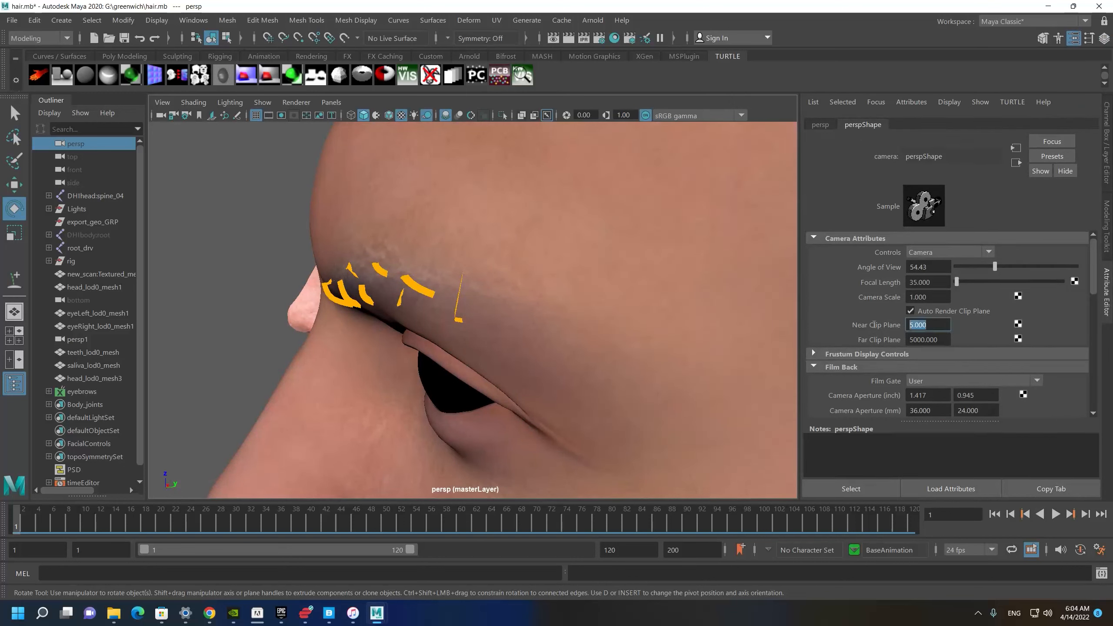
pyautogui.write('0.1')
pyautogui.press('Return')
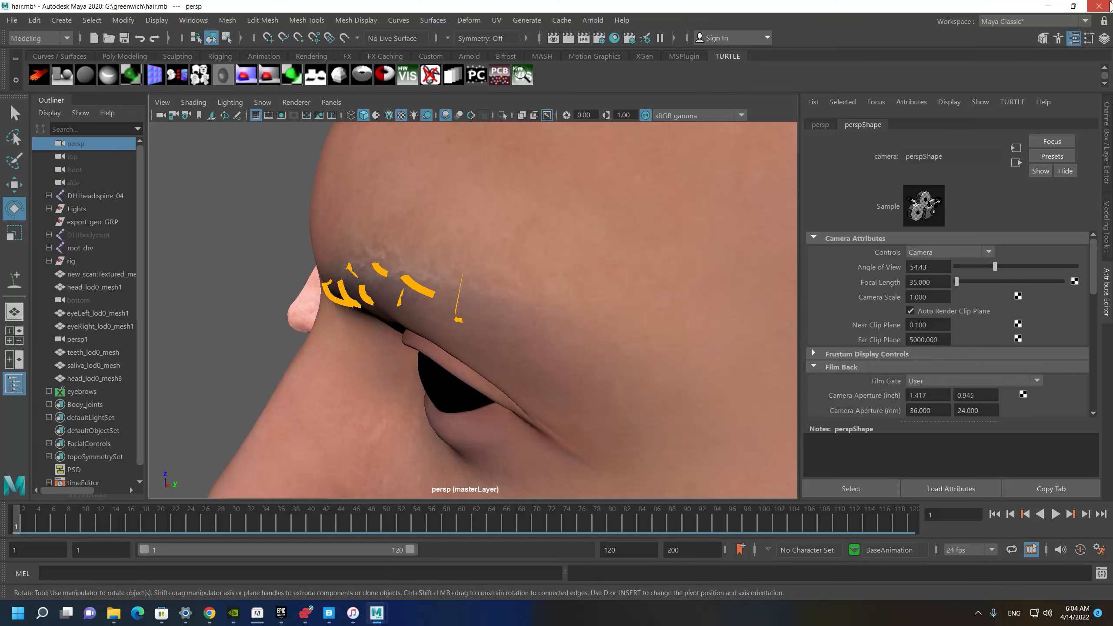
pyautogui.click(1105, 39)
# Check the brow guides up close with the new clipping distance and return to the XGen workspace.
pyautogui.keyDown('alt'); pyautogui.moveTo(478, 211); pyautogui.dragTo(412, 181); pyautogui.keyUp('alt')
pyautogui.scroll(1, 395, 313)
pyautogui.scroll(1, 395, 313)
pyautogui.click(1053, 21)
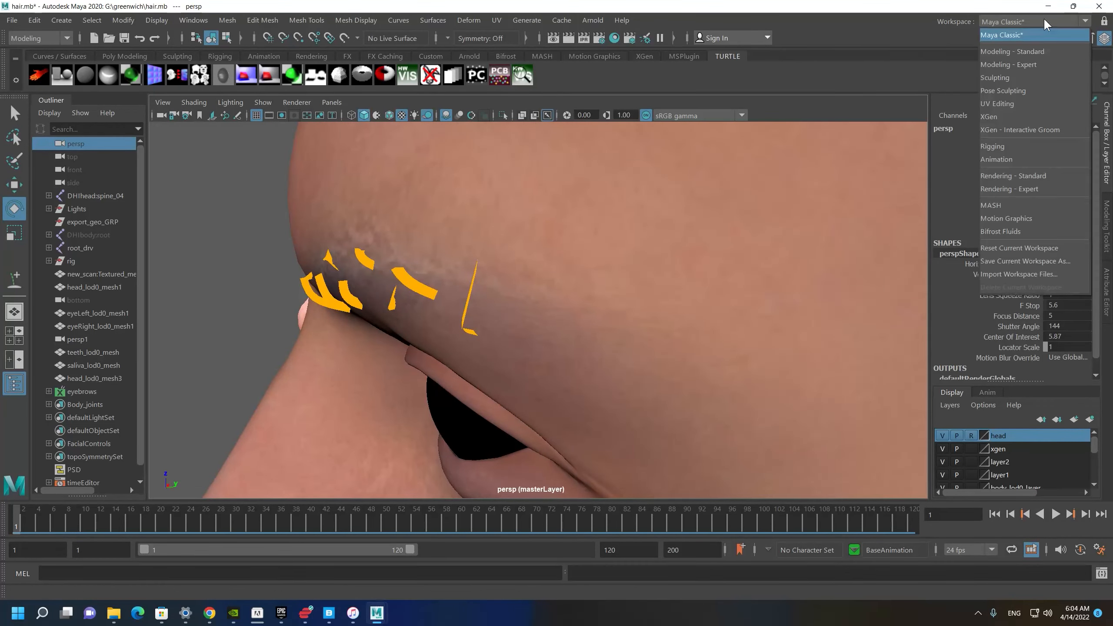
pyautogui.click(1015, 116)
# Sculpt the outermost lower-edge guide so it curves along the skin at the brow's tail.
pyautogui.keyDown('alt'); pyautogui.moveTo(467, 350); pyautogui.dragTo(341, 326); pyautogui.keyUp('alt')
pyautogui.press('a')
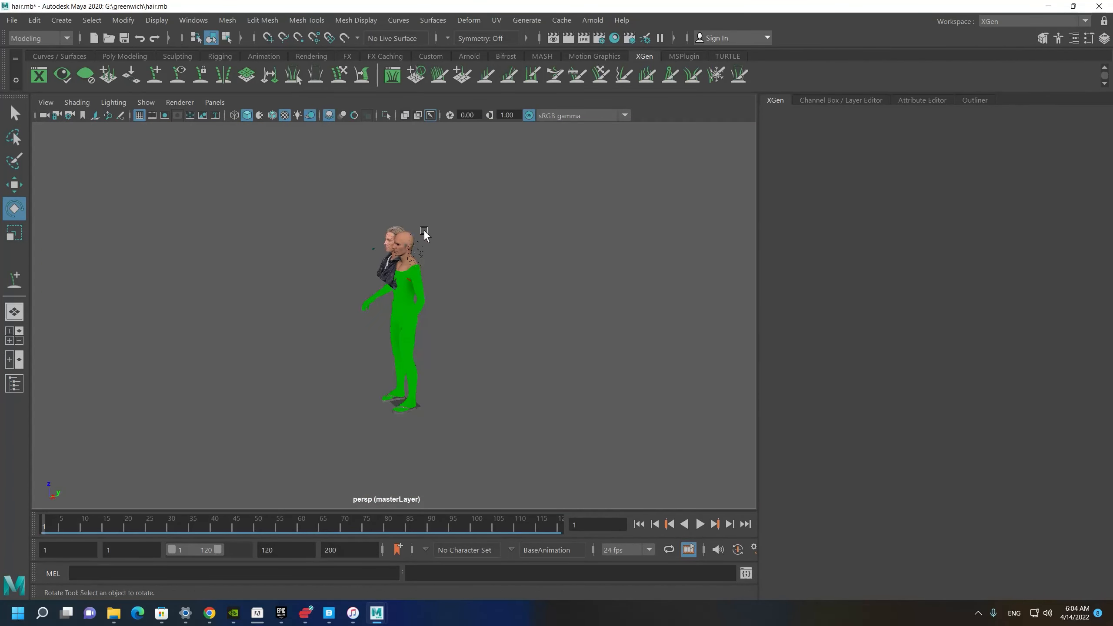
pyautogui.press('f')
pyautogui.keyDown('alt'); pyautogui.moveTo(376, 256); pyautogui.dragTo(525, 371); pyautogui.keyUp('alt')
pyautogui.moveTo(521, 370)
pyautogui.keyDown('alt'); pyautogui.mouseDown()
pyautogui.moveTo(425, 336)
pyautogui.moveTo(461, 317)
pyautogui.moveTo(448, 348)
pyautogui.moveTo(412, 362)
pyautogui.moveTo(430, 371)
pyautogui.moveTo(366, 386)
pyautogui.moveTo(400, 421)
pyautogui.moveTo(363, 385)
pyautogui.moveTo(399, 350)
pyautogui.moveTo(402, 320)
pyautogui.mouseUp(); pyautogui.keyUp('alt')
pyautogui.press('r')
pyautogui.hotkey('ctrl', 'z')
pyautogui.click(339, 75)
pyautogui.press('q')
pyautogui.keyDown('alt'); pyautogui.moveTo(401, 323); pyautogui.dragTo(374, 351); pyautogui.keyUp('alt')
pyautogui.press('y')
pyautogui.keyDown('alt'); pyautogui.moveTo(319, 398); pyautogui.dragTo(489, 389); pyautogui.keyUp('alt')
pyautogui.keyDown('alt'); pyautogui.moveTo(409, 302); pyautogui.dragTo(371, 233); pyautogui.keyUp('alt')
pyautogui.keyDown('alt'); pyautogui.moveTo(372, 233); pyautogui.dragTo(369, 240, button='right'); pyautogui.keyUp('alt')
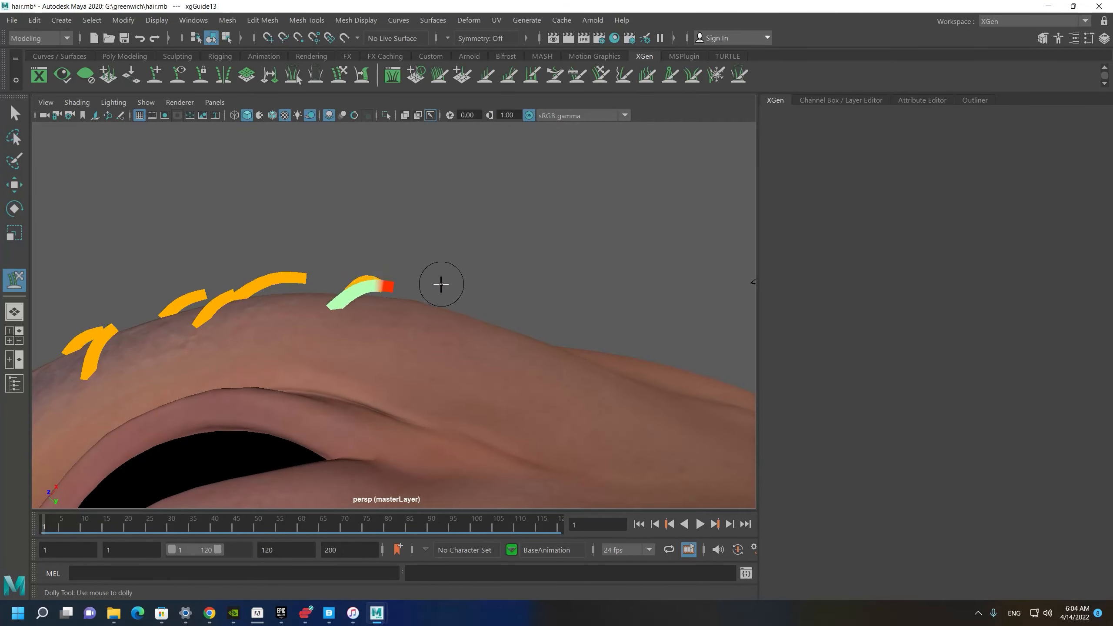
pyautogui.moveTo(337, 287)
pyautogui.keyDown('alt'); pyautogui.mouseDown()
pyautogui.moveTo(313, 338)
pyautogui.moveTo(360, 371)
pyautogui.moveTo(425, 354)
pyautogui.mouseUp(); pyautogui.keyUp('alt')
# Sculpt the outermost upper-edge guide into a gentle curve following the skin down toward the brow's tail.
pyautogui.press('w')
pyautogui.press('y')
pyautogui.keyDown('alt'); pyautogui.moveTo(425, 353); pyautogui.dragTo(83, 283, button='right'); pyautogui.keyUp('alt')
pyautogui.keyDown('alt'); pyautogui.moveTo(77, 305); pyautogui.dragTo(456, 263, button='middle'); pyautogui.keyUp('alt')
pyautogui.keyDown('alt'); pyautogui.moveTo(486, 336); pyautogui.dragTo(345, 330, button='middle'); pyautogui.keyUp('alt')
pyautogui.keyDown('alt'); pyautogui.moveTo(486, 307); pyautogui.dragTo(390, 307); pyautogui.keyUp('alt')
pyautogui.keyDown('alt'); pyautogui.moveTo(325, 307); pyautogui.dragTo(497, 350, button='right'); pyautogui.keyUp('alt')
pyautogui.keyDown('alt'); pyautogui.moveTo(481, 328); pyautogui.dragTo(446, 316, button='middle'); pyautogui.keyUp('alt')
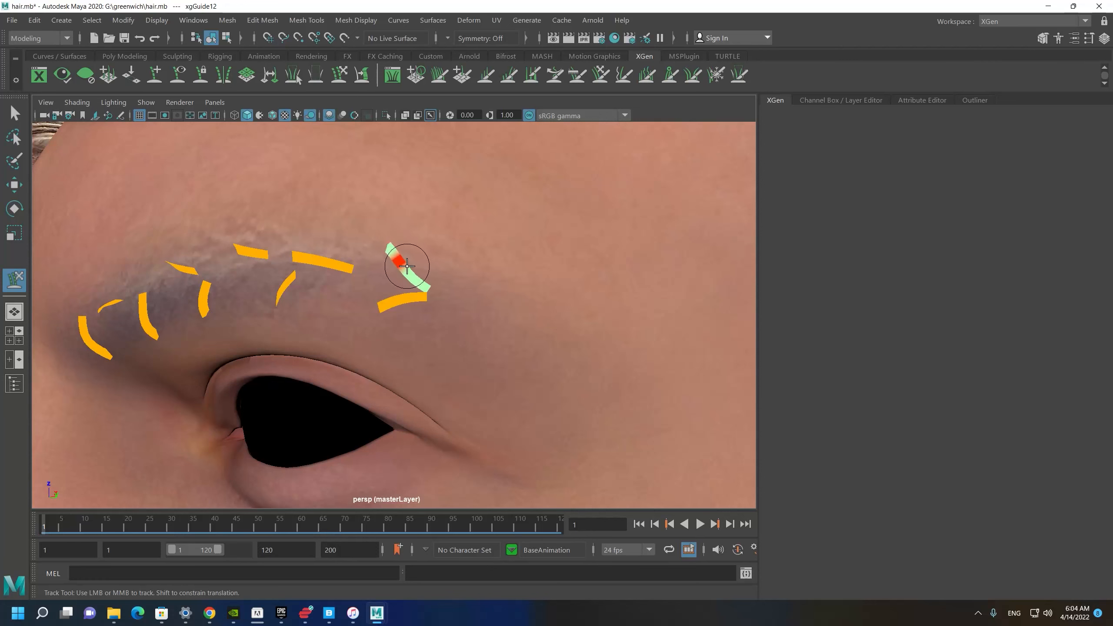
pyautogui.keyDown('alt'); pyautogui.moveTo(436, 281); pyautogui.dragTo(581, 229); pyautogui.keyUp('alt')
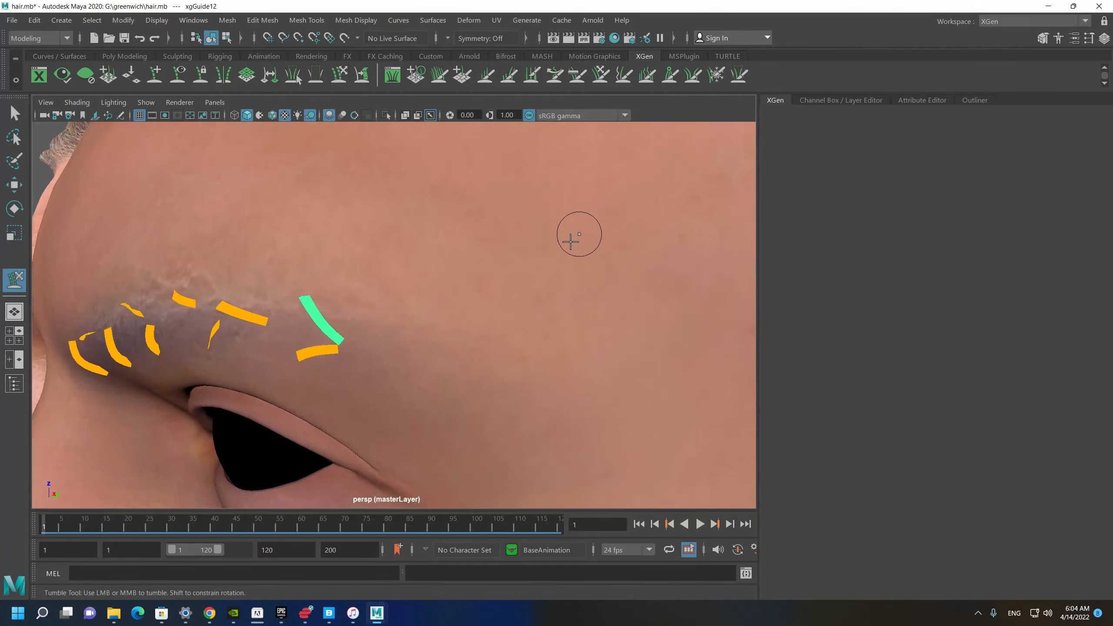
# Try to bring back the XGen collection settings by selecting the trimmed head mesh.
pyautogui.press('w')
pyautogui.click(816, 101)
pyautogui.click(787, 102)
pyautogui.keyDown('alt'); pyautogui.moveTo(546, 326); pyautogui.dragTo(615, 293); pyautogui.keyUp('alt')
pyautogui.keyDown('alt'); pyautogui.moveTo(615, 294); pyautogui.dragTo(456, 307, button='right'); pyautogui.keyUp('alt')
pyautogui.click(454, 307)
pyautogui.scroll(-3, 455, 307)
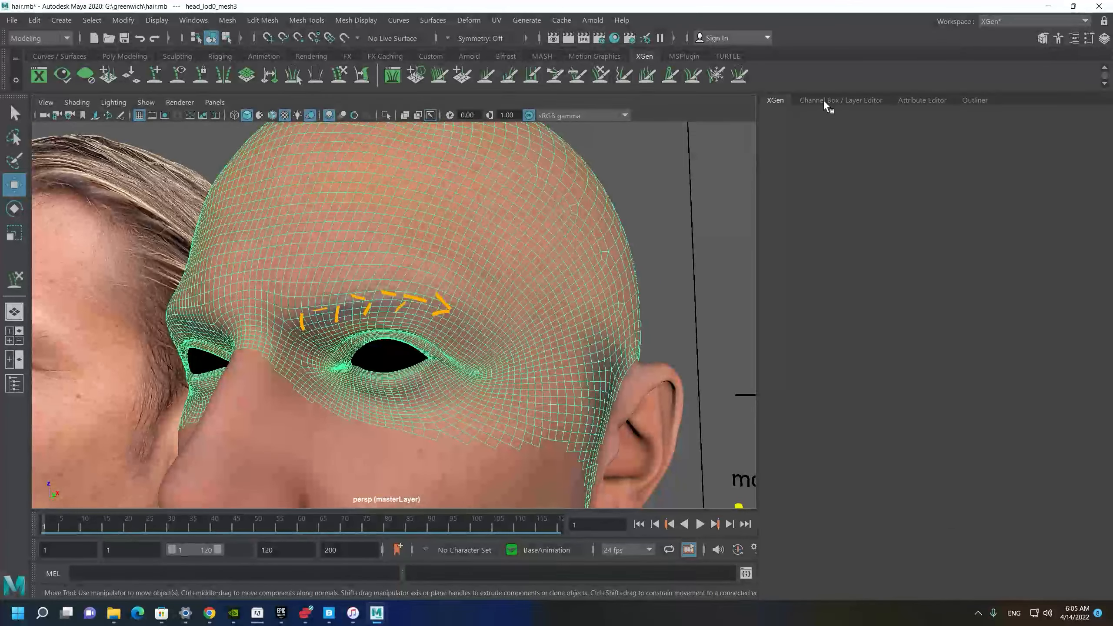
# Try to restore the XGen settings by switching to Maya Classic and back to the XGen workspace.
pyautogui.click(1033, 20)
pyautogui.click(1004, 35)
pyautogui.click(1022, 21)
pyautogui.click(991, 116)
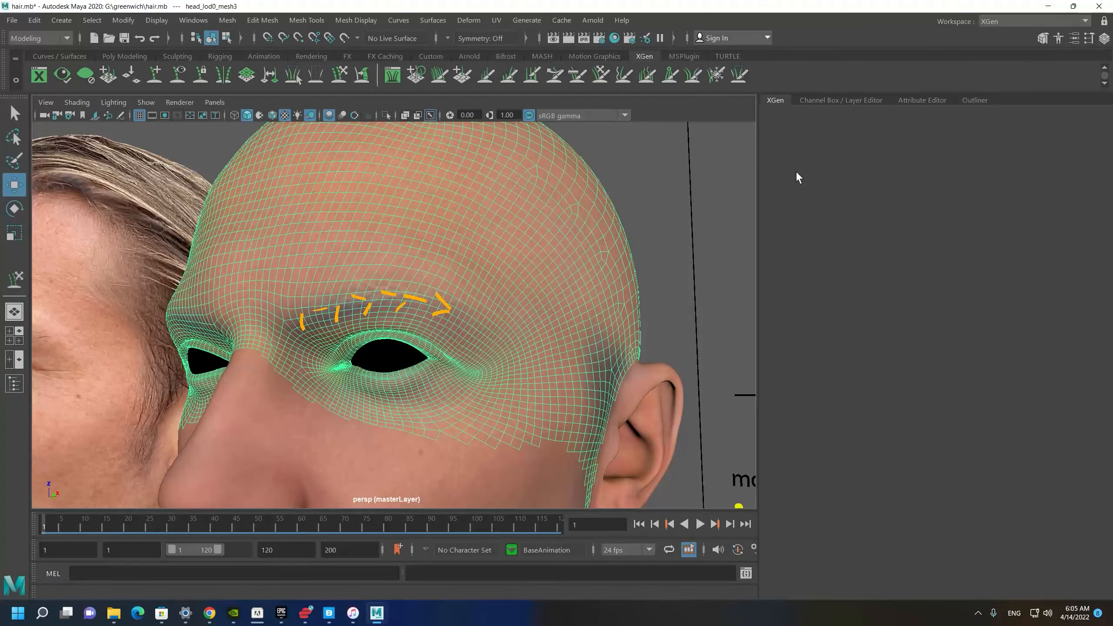
pyautogui.click(846, 100)
pyautogui.click(939, 100)
pyautogui.click(984, 99)
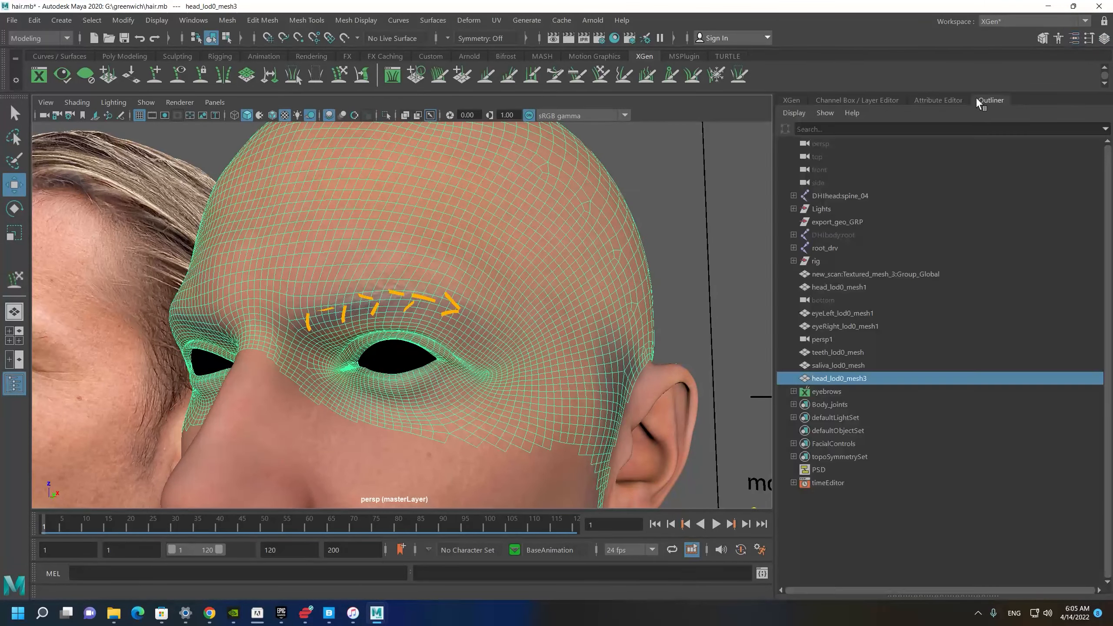
pyautogui.click(788, 100)
pyautogui.press('f')
pyautogui.scroll(5, 515, 195)
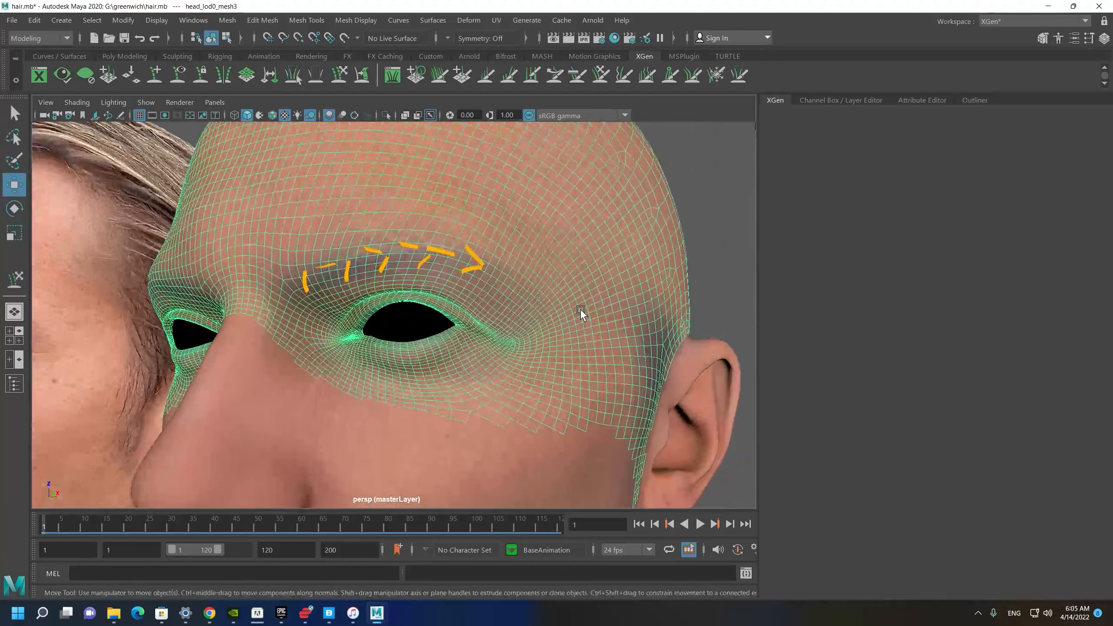
# Save the scene and reopen hair.mb from the recent files, discarding changes made since the save.
pyautogui.hotkey('ctrl', 's')
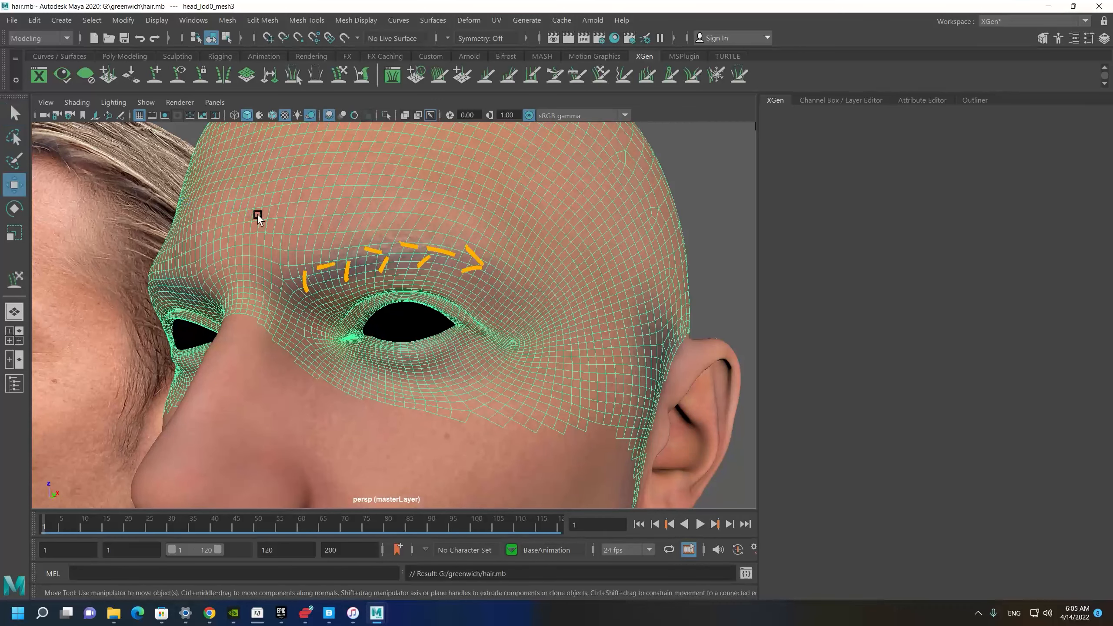
pyautogui.keyDown('alt'); pyautogui.moveTo(466, 248); pyautogui.dragTo(485, 283, button='middle'); pyautogui.keyUp('alt')
pyautogui.click(11, 17)
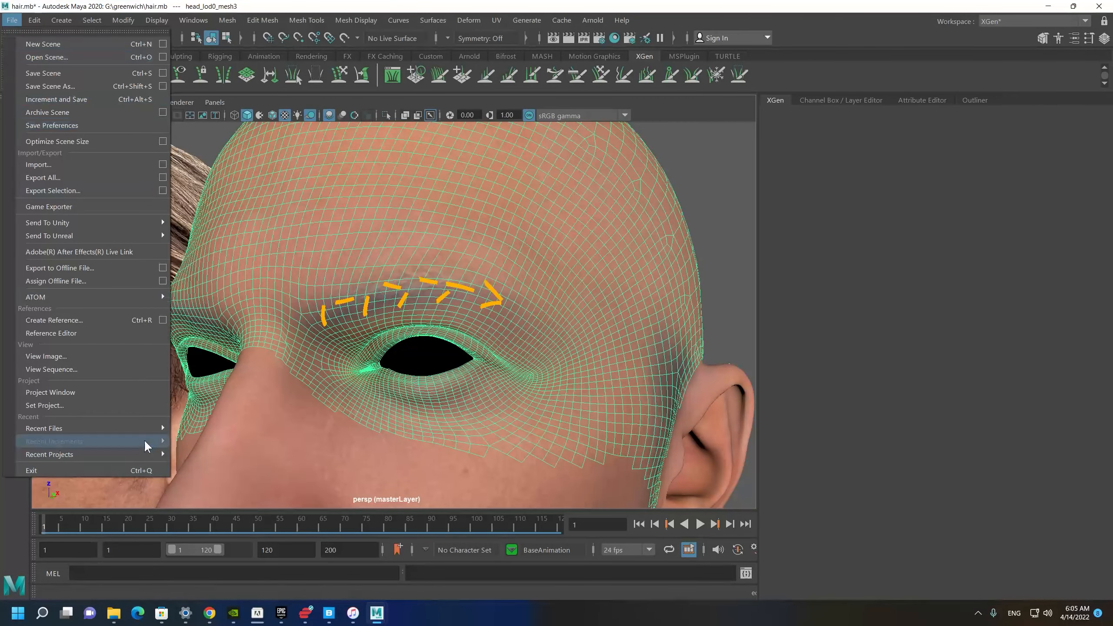
pyautogui.moveTo(136, 428)
pyautogui.click(230, 429)
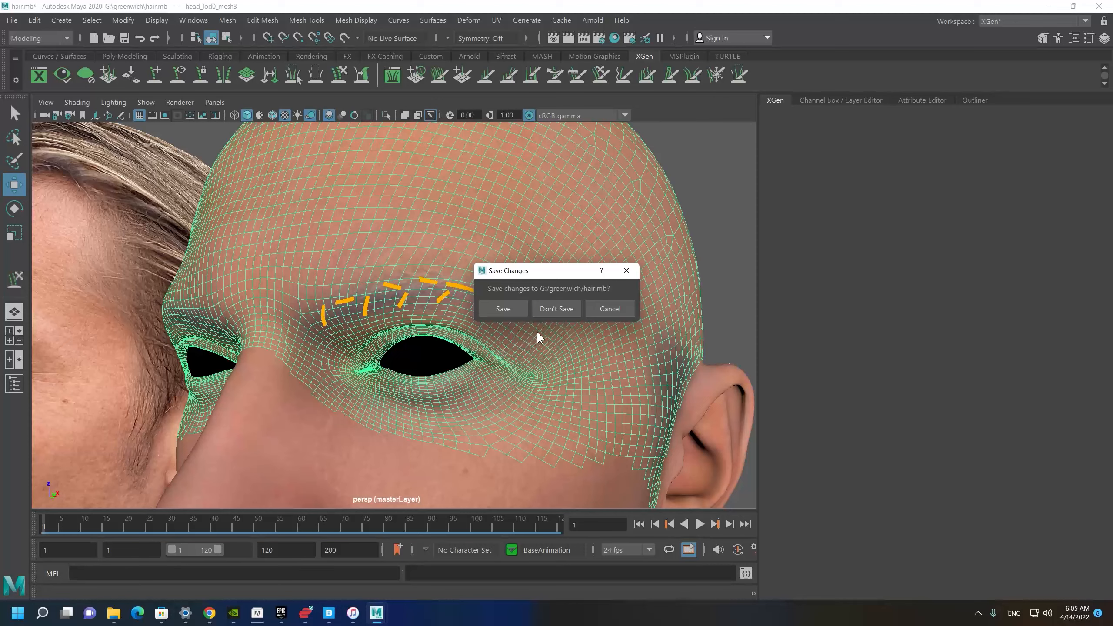
pyautogui.click(553, 308)
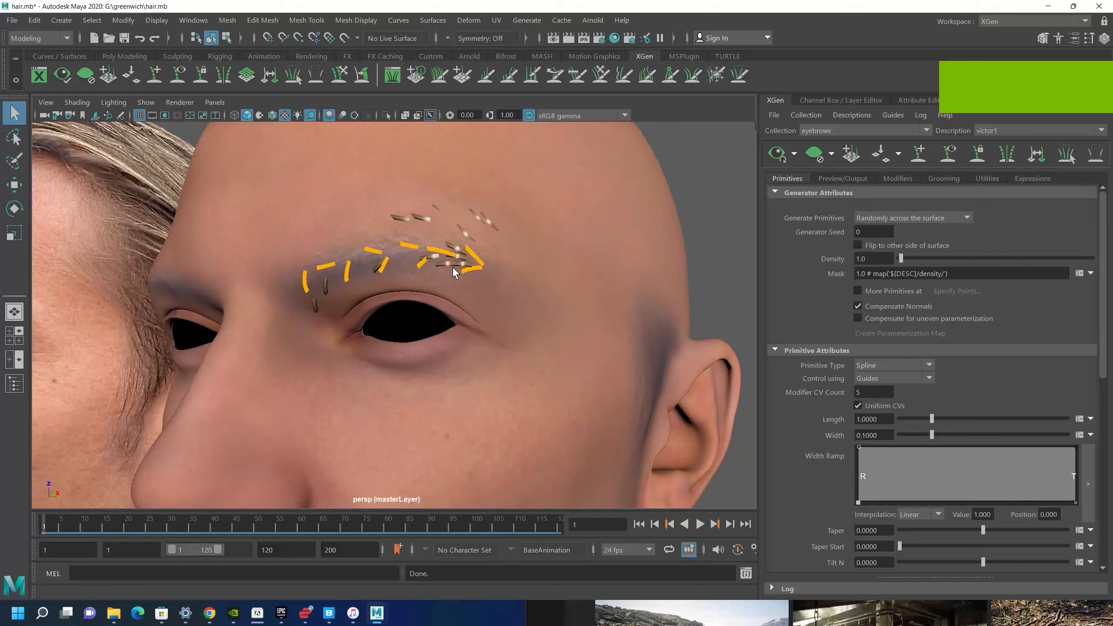
# Clear the XGen hair preview from the trimmed head's eyebrow so only the guides show.
pyautogui.keyDown('alt'); pyautogui.moveTo(414, 296); pyautogui.dragTo(406, 334, button='middle'); pyautogui.keyUp('alt')
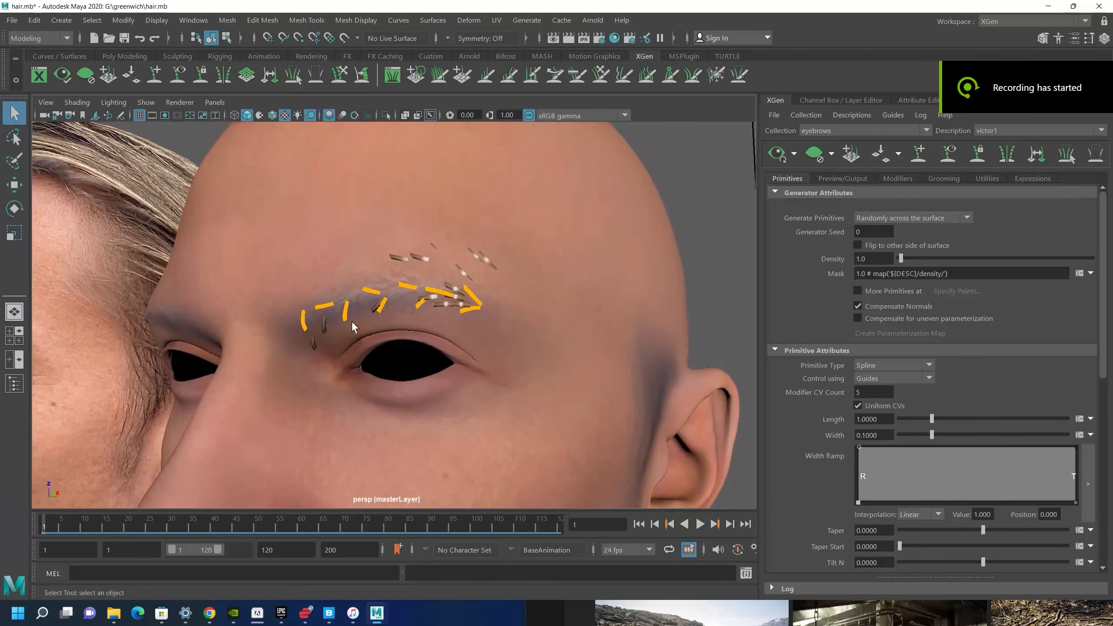
pyautogui.keyDown('alt'); pyautogui.moveTo(373, 330); pyautogui.dragTo(561, 323, button='right'); pyautogui.keyUp('alt')
pyautogui.moveTo(495, 295); pyautogui.dragTo(487, 296)
pyautogui.keyDown('alt'); pyautogui.moveTo(483, 299); pyautogui.dragTo(438, 337); pyautogui.keyUp('alt')
pyautogui.keyDown('alt'); pyautogui.moveTo(447, 336); pyautogui.dragTo(524, 338, button='right'); pyautogui.keyUp('alt')
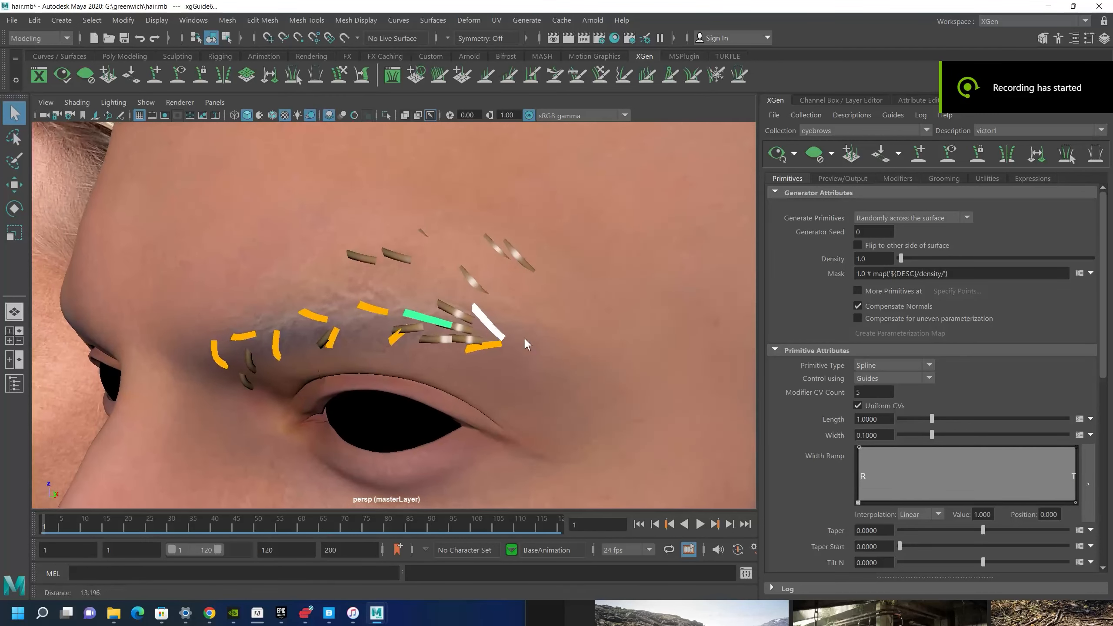
pyautogui.keyDown('alt'); pyautogui.moveTo(383, 285); pyautogui.dragTo(345, 306, button='middle'); pyautogui.keyUp('alt')
pyautogui.keyDown('alt'); pyautogui.moveTo(346, 308); pyautogui.dragTo(390, 316, button='right'); pyautogui.keyUp('alt')
pyautogui.keyDown('alt'); pyautogui.moveTo(368, 297); pyautogui.dragTo(396, 284); pyautogui.keyUp('alt')
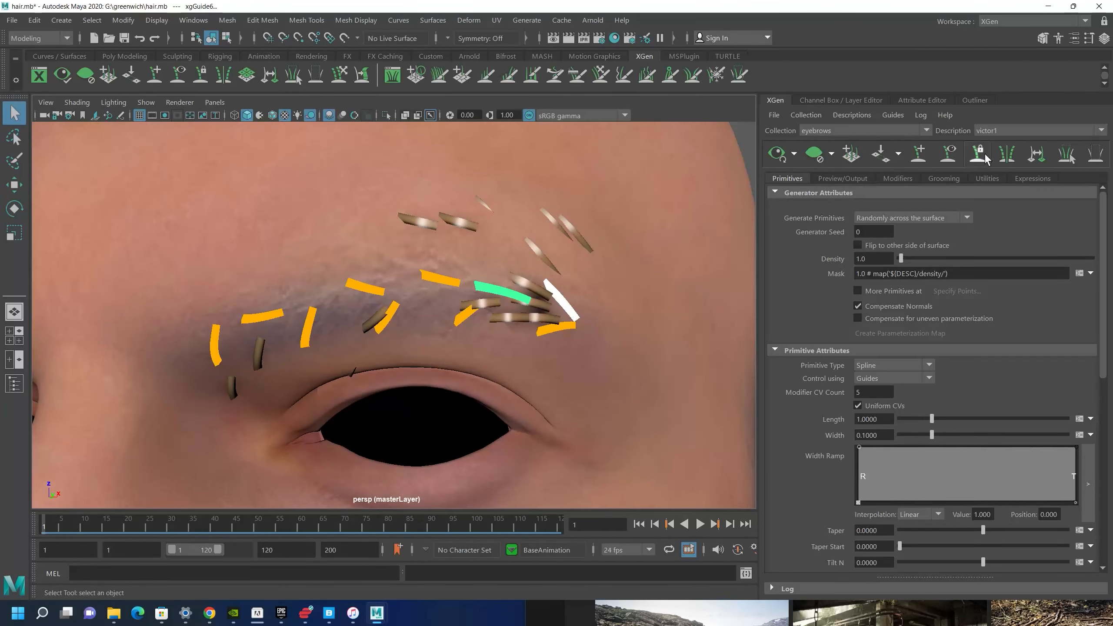
pyautogui.click(821, 160)
# Compare the guide layout on the trimmed head with the reference head's eyebrow from the front.
pyautogui.keyDown('alt'); pyautogui.moveTo(521, 375); pyautogui.dragTo(478, 378, button='right'); pyautogui.keyUp('alt')
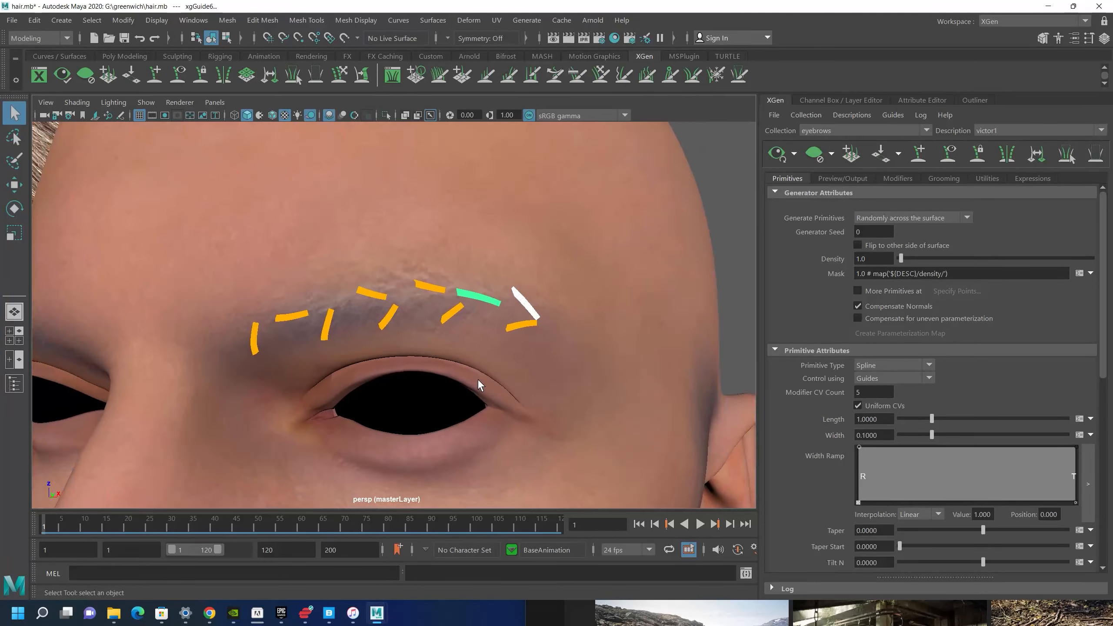
pyautogui.keyDown('alt'); pyautogui.moveTo(477, 378); pyautogui.dragTo(465, 368); pyautogui.keyUp('alt')
pyautogui.keyDown('alt'); pyautogui.moveTo(464, 368); pyautogui.dragTo(388, 330, button='right'); pyautogui.keyUp('alt')
pyautogui.keyDown('alt'); pyautogui.moveTo(388, 330); pyautogui.dragTo(421, 330); pyautogui.keyUp('alt')
pyautogui.keyDown('alt'); pyautogui.moveTo(421, 329); pyautogui.dragTo(256, 303, button='right'); pyautogui.keyUp('alt')
pyautogui.keyDown('alt'); pyautogui.moveTo(256, 303); pyautogui.dragTo(548, 295, button='middle'); pyautogui.keyUp('alt')
pyautogui.keyDown('alt'); pyautogui.moveTo(548, 295); pyautogui.dragTo(592, 294, button='right'); pyautogui.keyUp('alt')
pyautogui.keyDown('alt'); pyautogui.moveTo(592, 294); pyautogui.dragTo(507, 294, button='middle'); pyautogui.keyUp('alt')
pyautogui.keyDown('alt'); pyautogui.moveTo(506, 294); pyautogui.dragTo(323, 270, button='right'); pyautogui.keyUp('alt')
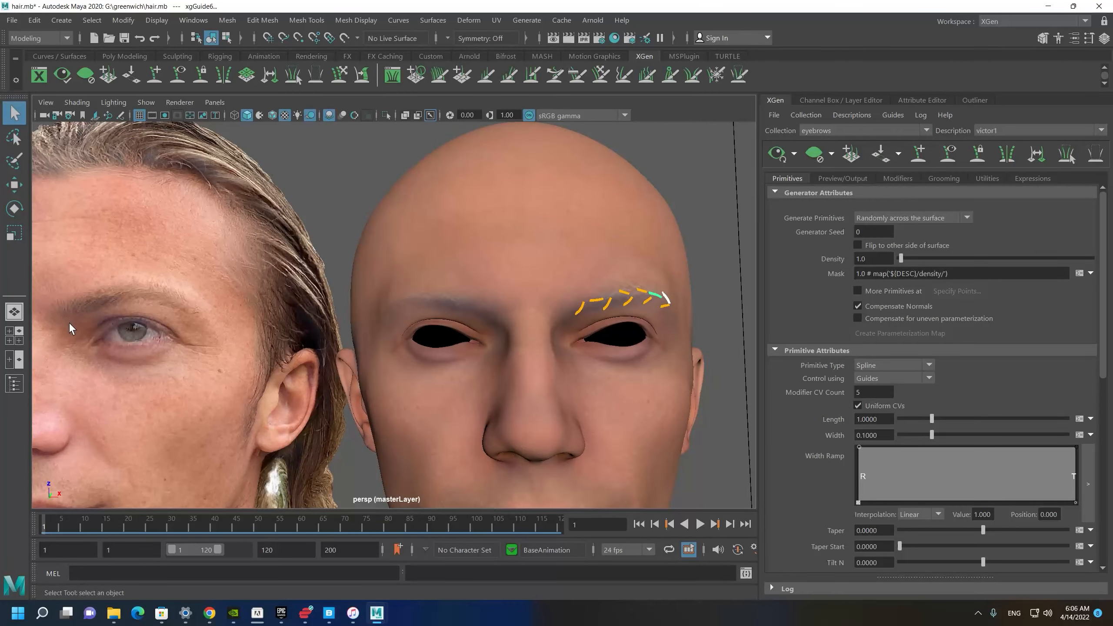
pyautogui.keyDown('alt'); pyautogui.moveTo(113, 298); pyautogui.dragTo(298, 371, button='right'); pyautogui.keyUp('alt')
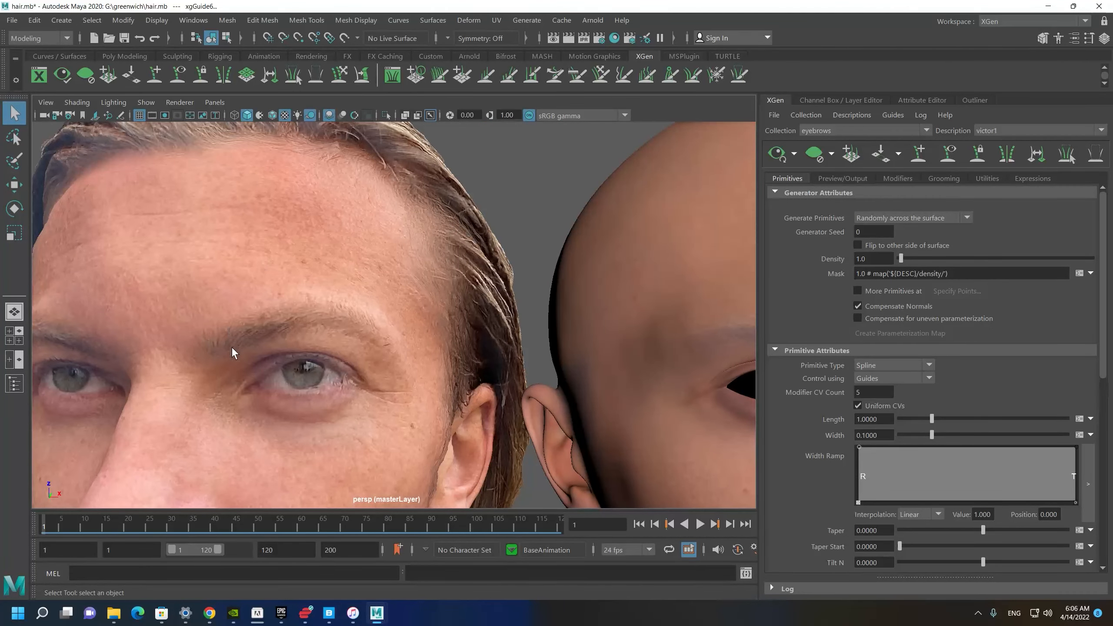
# Rotate the innermost brow guide to point more upright, matching the reference brow's inner end.
pyautogui.press('f')
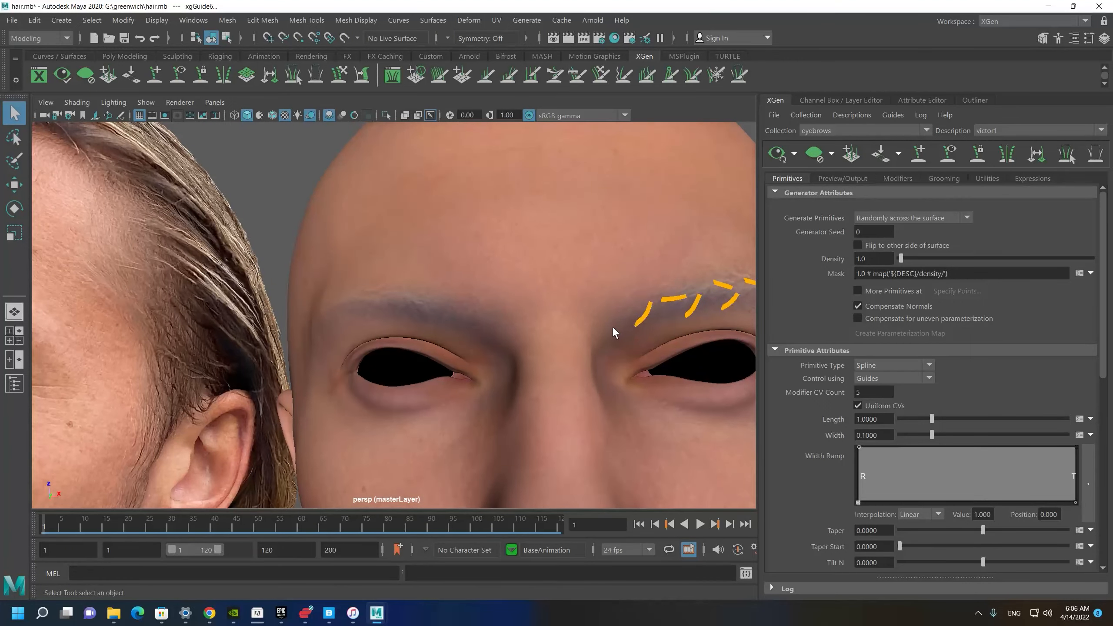
pyautogui.moveTo(612, 325); pyautogui.dragTo(614, 326)
pyautogui.press('e')
pyautogui.press('f')
pyautogui.moveTo(473, 239); pyautogui.dragTo(467, 237)
pyautogui.scroll(-10, 467, 237)
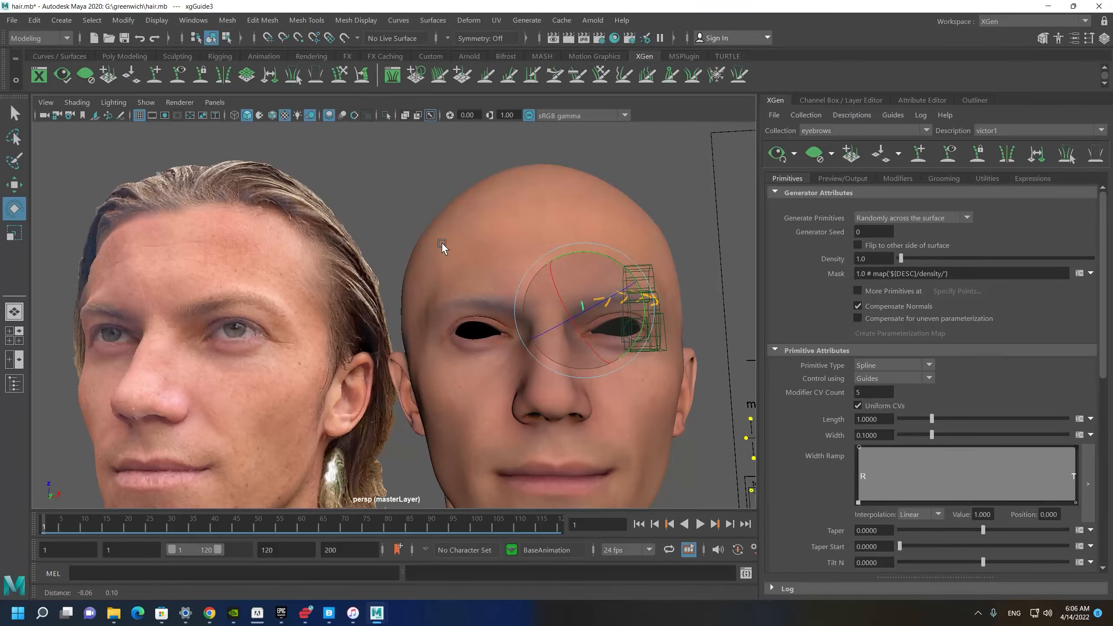
pyautogui.scroll(10, 442, 242)
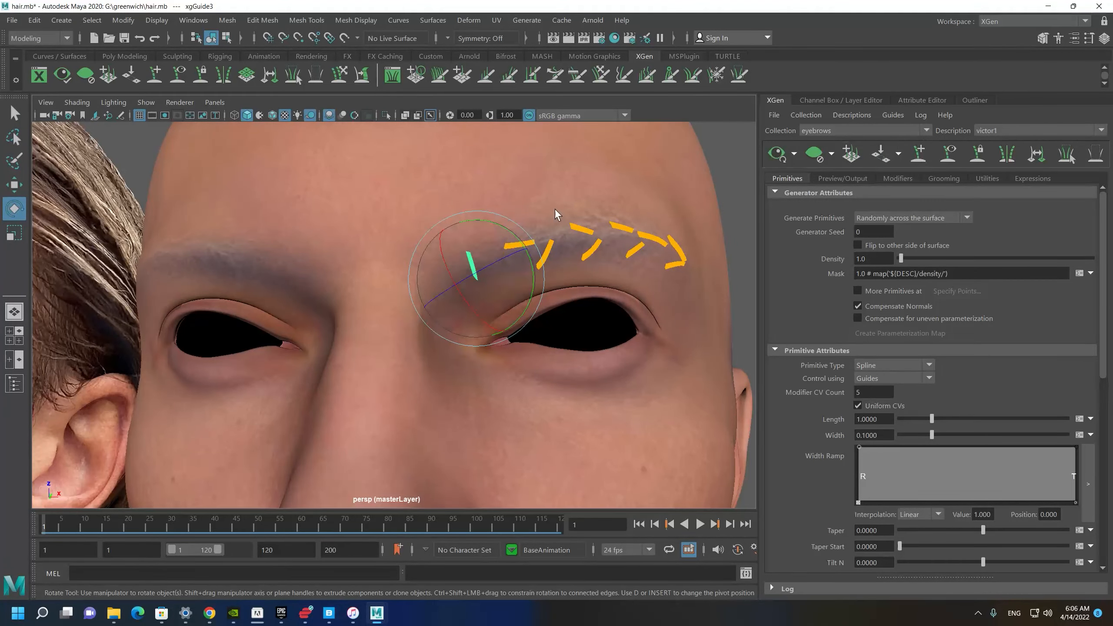
# Scale the innermost guide down to about 0.77 and fine-tune its angle against the skin.
pyautogui.keyDown('alt'); pyautogui.moveTo(555, 208); pyautogui.dragTo(232, 311); pyautogui.keyUp('alt')
pyautogui.press('r')
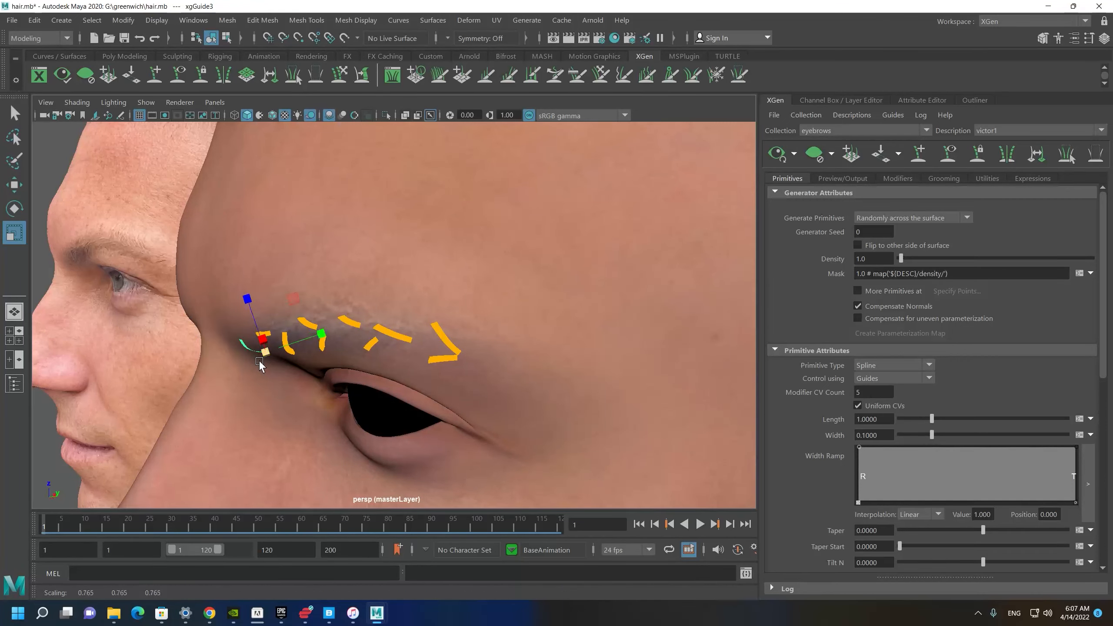
pyautogui.press('e')
pyautogui.press('f')
pyautogui.keyDown('alt'); pyautogui.moveTo(355, 360); pyautogui.dragTo(412, 322); pyautogui.keyUp('alt')
pyautogui.press('r')
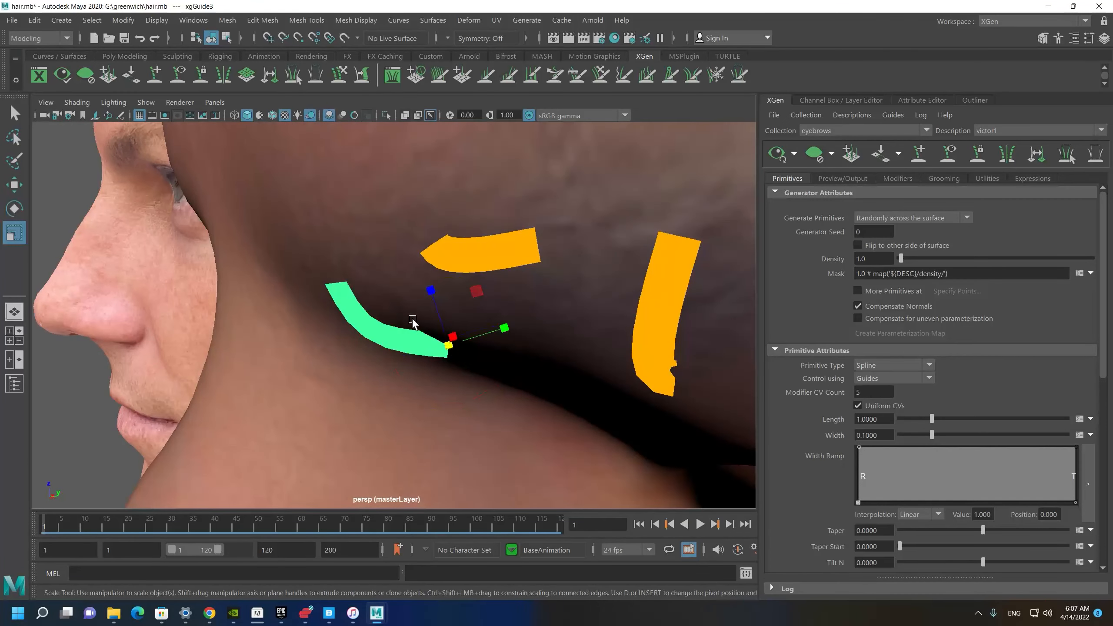
pyautogui.press('f')
pyautogui.press('e')
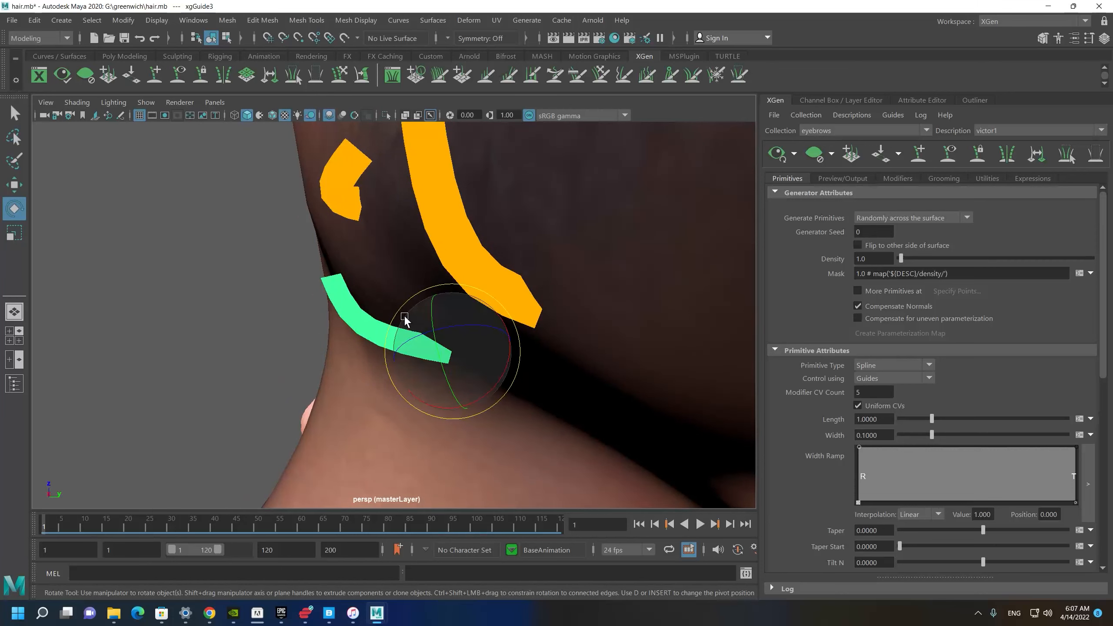
pyautogui.keyDown('alt'); pyautogui.moveTo(403, 315); pyautogui.dragTo(500, 336); pyautogui.keyUp('alt')
pyautogui.moveTo(373, 306); pyautogui.dragTo(388, 310)
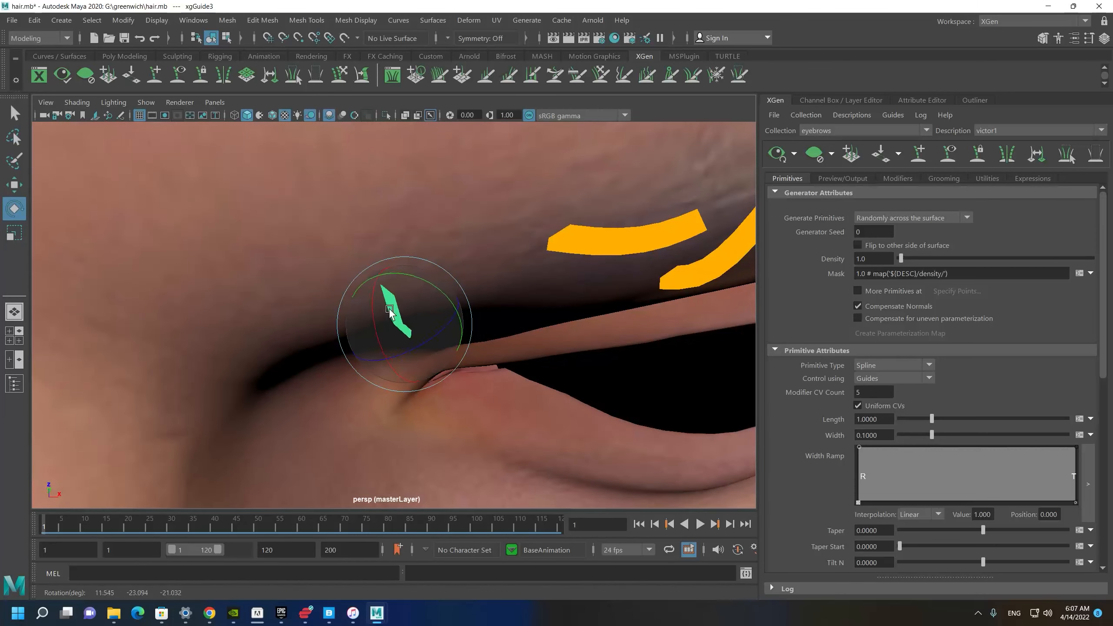
# Add a guide between the innermost guide and the first upper-edge guide and scale it to fit the brow.
pyautogui.keyDown('alt'); pyautogui.moveTo(581, 347); pyautogui.dragTo(684, 307); pyautogui.keyUp('alt')
pyautogui.click(920, 153)
pyautogui.keyDown('alt'); pyautogui.moveTo(570, 347); pyautogui.dragTo(301, 352); pyautogui.keyUp('alt')
pyautogui.click(438, 330)
pyautogui.scroll(-10, 480, 351)
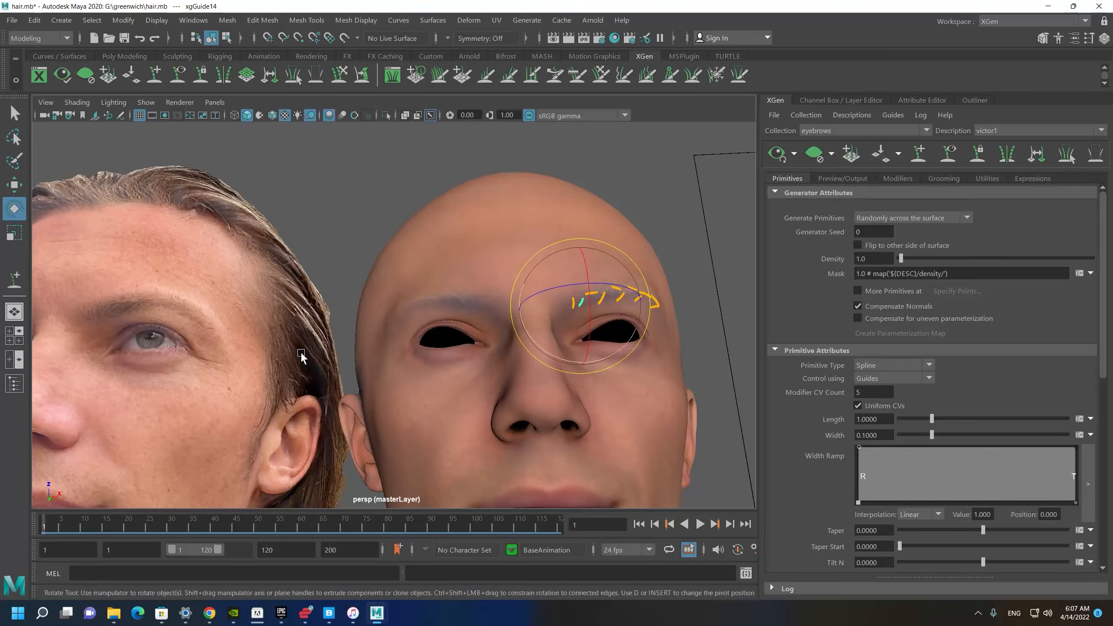
pyautogui.keyDown('alt'); pyautogui.moveTo(301, 352); pyautogui.dragTo(579, 483, button='right'); pyautogui.keyUp('alt')
pyautogui.press('r')
pyautogui.keyDown('alt'); pyautogui.moveTo(460, 303); pyautogui.dragTo(139, 296, button='middle'); pyautogui.keyUp('alt')
pyautogui.moveTo(522, 272); pyautogui.dragTo(556, 263)
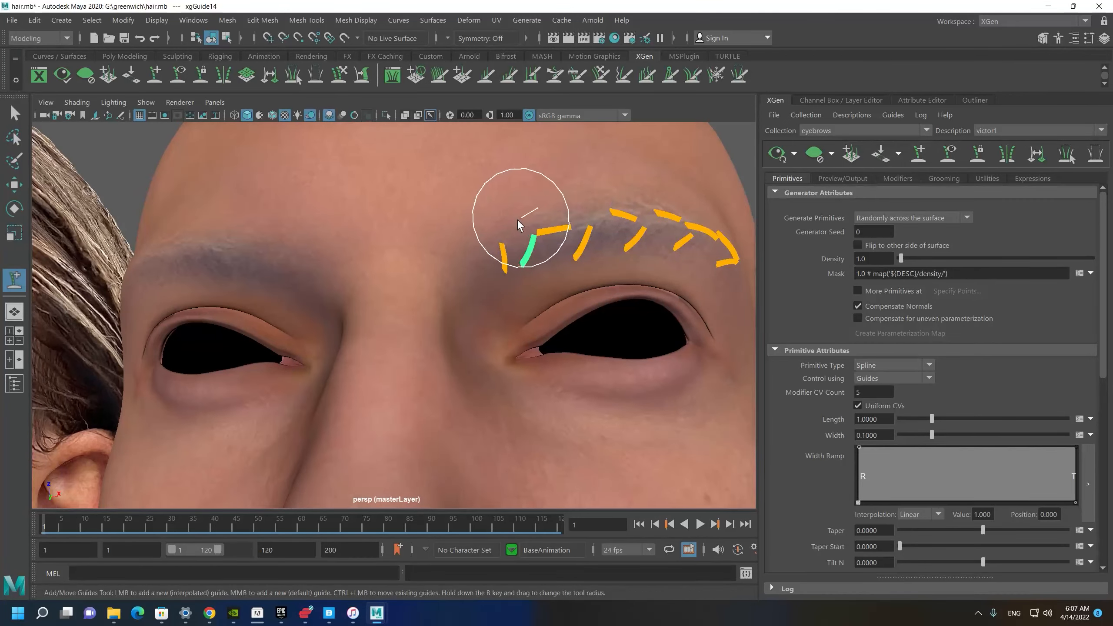
# Examine how the brow guides lie against the skin from the side, comparing them with the reference head's brow in profile.
pyautogui.keyDown('alt'); pyautogui.moveTo(327, 290); pyautogui.dragTo(222, 254, button='right'); pyautogui.keyUp('alt')
pyautogui.keyDown('alt'); pyautogui.moveTo(227, 250); pyautogui.dragTo(367, 261, button='middle'); pyautogui.keyUp('alt')
pyautogui.press('w')
pyautogui.keyDown('alt'); pyautogui.moveTo(367, 262); pyautogui.dragTo(327, 290); pyautogui.keyUp('alt')
pyautogui.keyDown('alt'); pyautogui.moveTo(342, 299); pyautogui.dragTo(460, 308, button='right'); pyautogui.keyUp('alt')
pyautogui.keyDown('alt'); pyautogui.moveTo(219, 338); pyautogui.dragTo(366, 355, button='middle'); pyautogui.keyUp('alt')
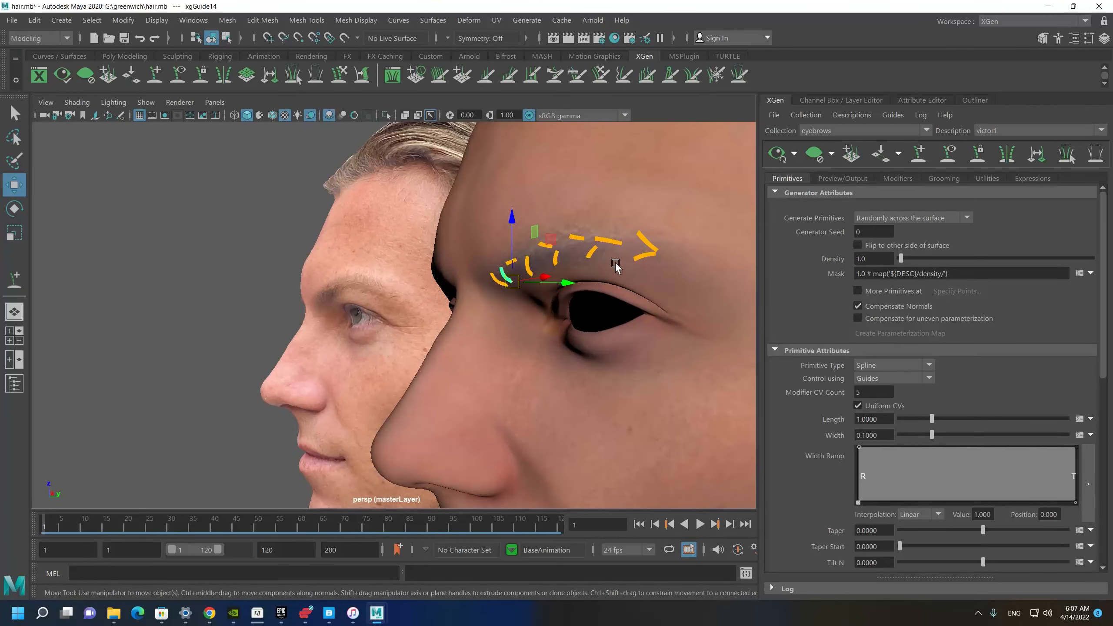
pyautogui.keyDown('alt'); pyautogui.moveTo(342, 317); pyautogui.dragTo(329, 320); pyautogui.keyUp('alt')
pyautogui.keyDown('alt'); pyautogui.moveTo(496, 331); pyautogui.dragTo(346, 441); pyautogui.keyUp('alt')
pyautogui.click(457, 311)
pyautogui.press('e')
pyautogui.keyDown('alt'); pyautogui.moveTo(324, 400); pyautogui.dragTo(299, 357, button='middle'); pyautogui.keyUp('alt')
pyautogui.keyDown('alt'); pyautogui.moveTo(299, 357); pyautogui.dragTo(310, 385); pyautogui.keyUp('alt')
pyautogui.keyDown('alt'); pyautogui.moveTo(337, 425); pyautogui.dragTo(319, 382); pyautogui.keyUp('alt')
pyautogui.keyDown('alt'); pyautogui.moveTo(325, 386); pyautogui.dragTo(355, 388); pyautogui.keyUp('alt')
# Add a guide beyond the outer end of the brow and rotate it to lie along the temple's skin.
pyautogui.click(920, 155)
pyautogui.moveTo(460, 352)
pyautogui.keyDown('alt'); pyautogui.mouseDown()
pyautogui.moveTo(500, 349)
pyautogui.moveTo(521, 310)
pyautogui.mouseUp(); pyautogui.keyUp('alt')
pyautogui.click(446, 267)
pyautogui.keyDown('alt'); pyautogui.moveTo(458, 344); pyautogui.dragTo(432, 313); pyautogui.keyUp('alt')
pyautogui.press('e')
pyautogui.moveTo(407, 272); pyautogui.dragTo(352, 321)
pyautogui.keyDown('alt'); pyautogui.moveTo(433, 306); pyautogui.dragTo(425, 323); pyautogui.keyUp('alt')
pyautogui.moveTo(346, 370); pyautogui.dragTo(320, 325)
pyautogui.press('r')
pyautogui.press('e')
pyautogui.keyDown('alt'); pyautogui.moveTo(386, 351); pyautogui.dragTo(394, 307); pyautogui.keyUp('alt')
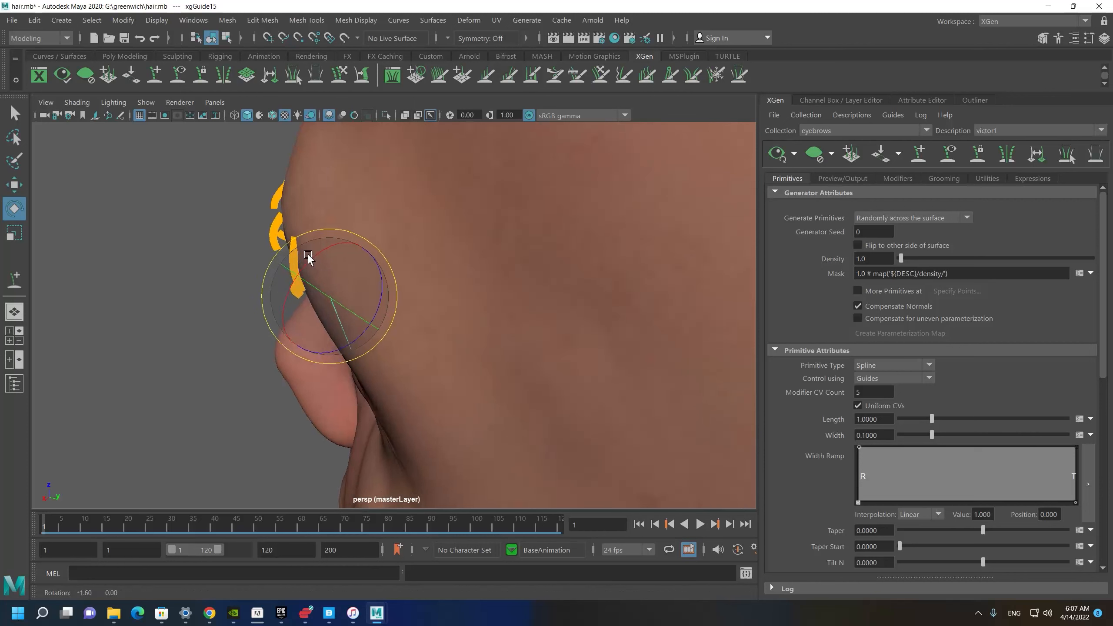
pyautogui.keyDown('alt'); pyautogui.moveTo(305, 249); pyautogui.dragTo(690, 169); pyautogui.keyUp('alt')
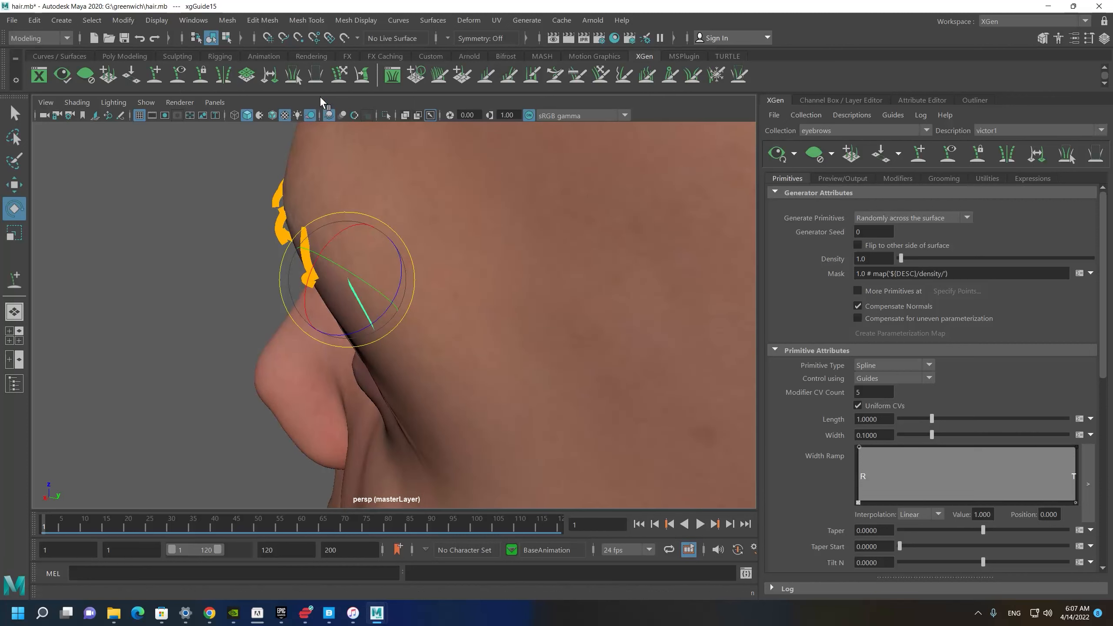
# Sculpt the new tail guide to hug the skin and scale it down slightly.
pyautogui.click(339, 76)
pyautogui.keyDown('alt'); pyautogui.moveTo(342, 245); pyautogui.dragTo(324, 265); pyautogui.keyUp('alt')
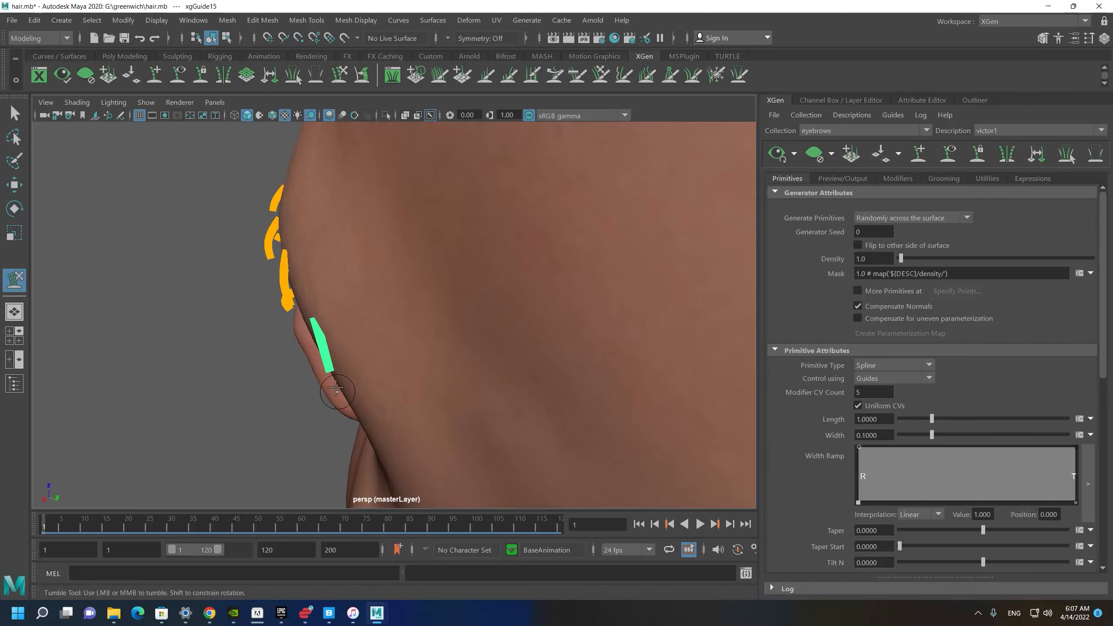
pyautogui.press('w')
pyautogui.press('r')
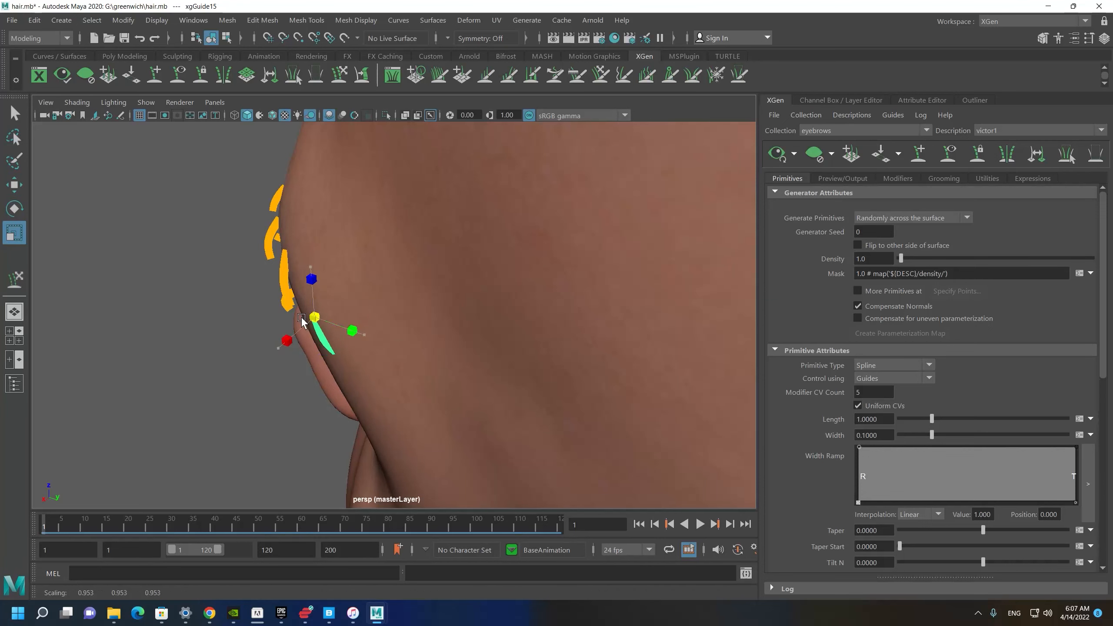
# Rotate and reposition the tail guide so it continues the brow's upper line down toward the temple.
pyautogui.press('e')
pyautogui.keyDown('alt'); pyautogui.moveTo(289, 365); pyautogui.dragTo(330, 323); pyautogui.keyUp('alt')
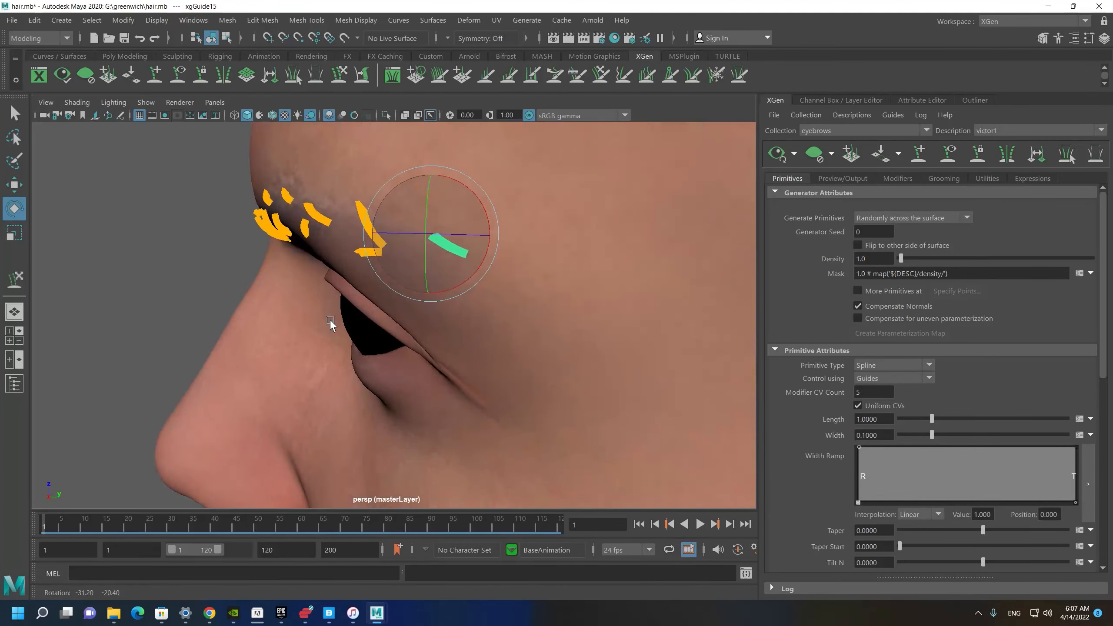
pyautogui.keyDown('alt'); pyautogui.moveTo(359, 293); pyautogui.dragTo(321, 323, button='middle'); pyautogui.keyUp('alt')
pyautogui.keyDown('alt'); pyautogui.moveTo(424, 301); pyautogui.dragTo(363, 349); pyautogui.keyUp('alt')
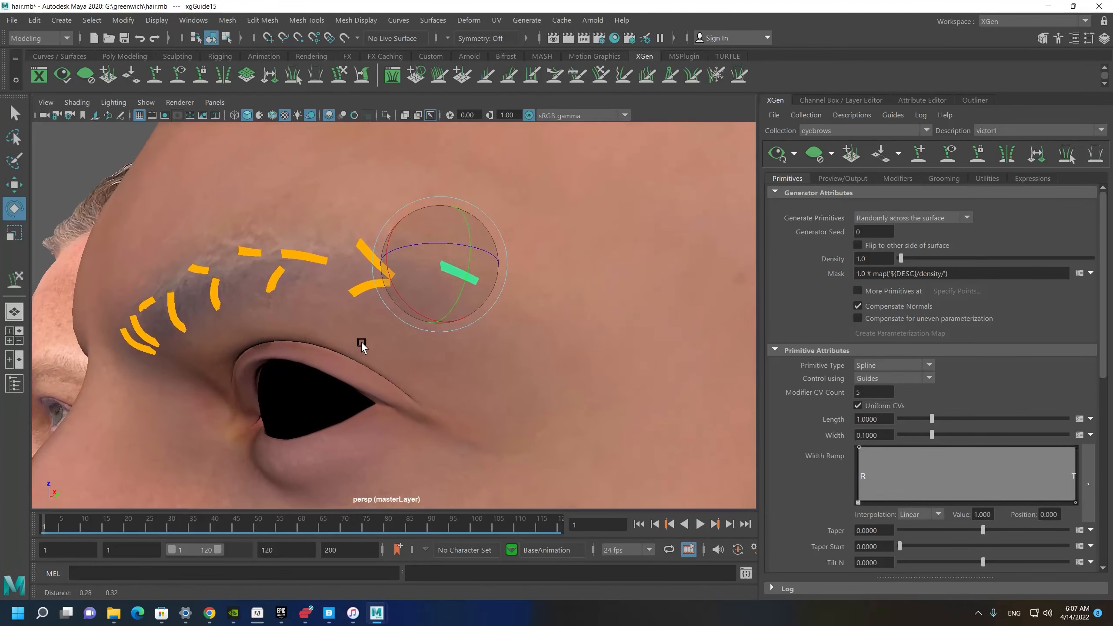
pyautogui.press('w')
pyautogui.keyDown('alt'); pyautogui.moveTo(412, 289); pyautogui.dragTo(472, 318); pyautogui.keyUp('alt')
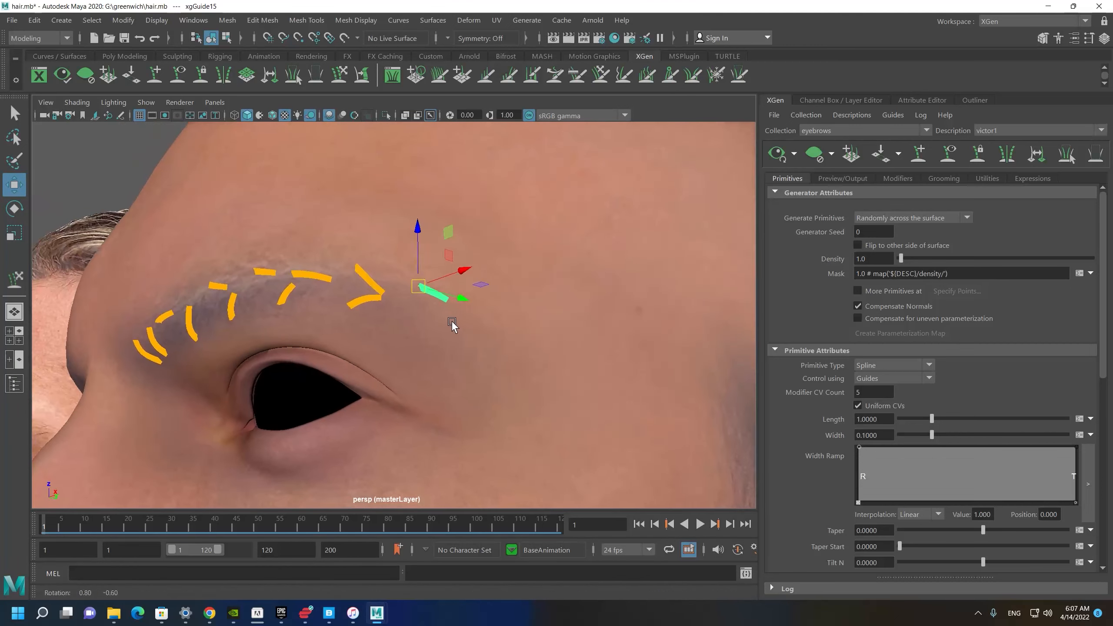
pyautogui.press('e')
pyautogui.keyDown('alt'); pyautogui.moveTo(470, 312); pyautogui.dragTo(395, 440, button='right'); pyautogui.keyUp('alt')
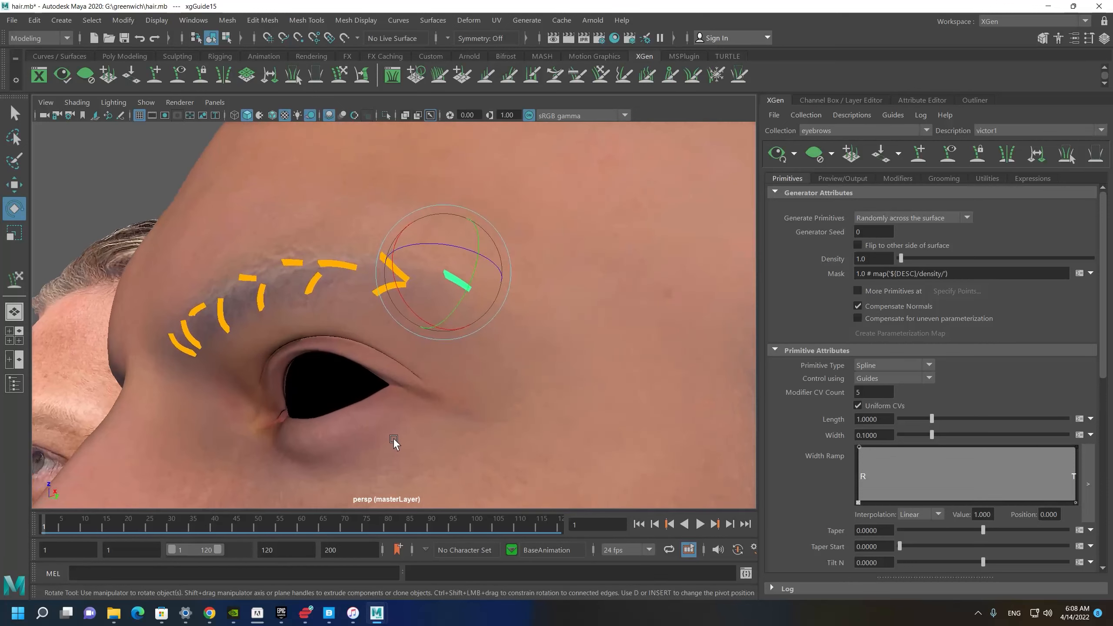
# Add a second guide just below the tail guide and rotate it to angle toward the brow's outer tip.
pyautogui.click(920, 155)
pyautogui.keyDown('alt'); pyautogui.moveTo(463, 299); pyautogui.dragTo(451, 298); pyautogui.keyUp('alt')
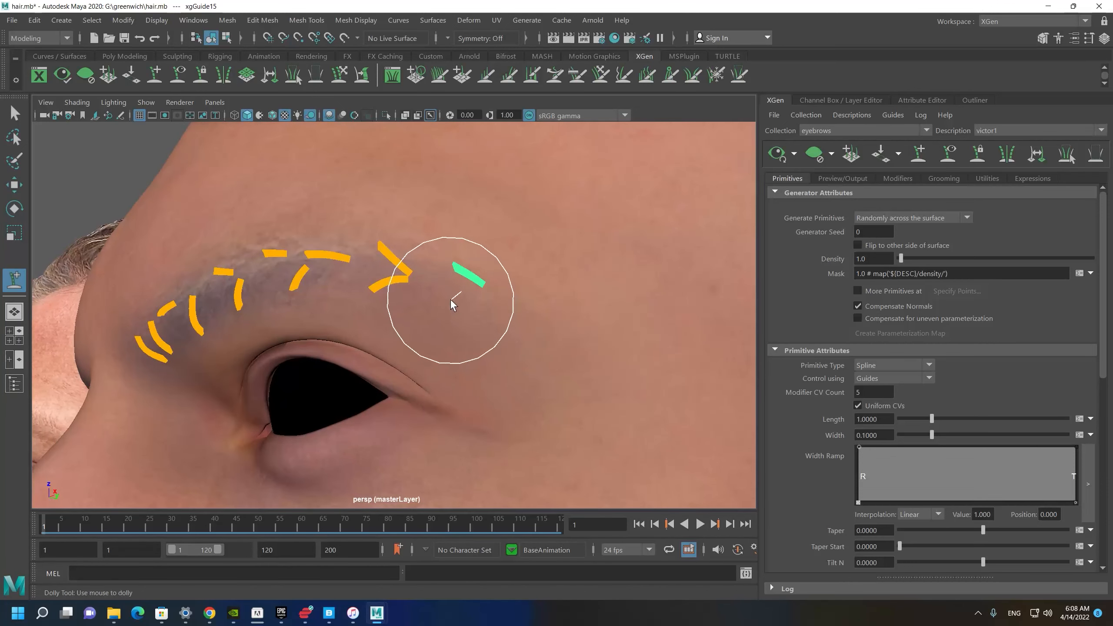
pyautogui.click(454, 316)
pyautogui.moveTo(493, 333); pyautogui.dragTo(503, 314)
pyautogui.moveTo(497, 273); pyautogui.dragTo(334, 356)
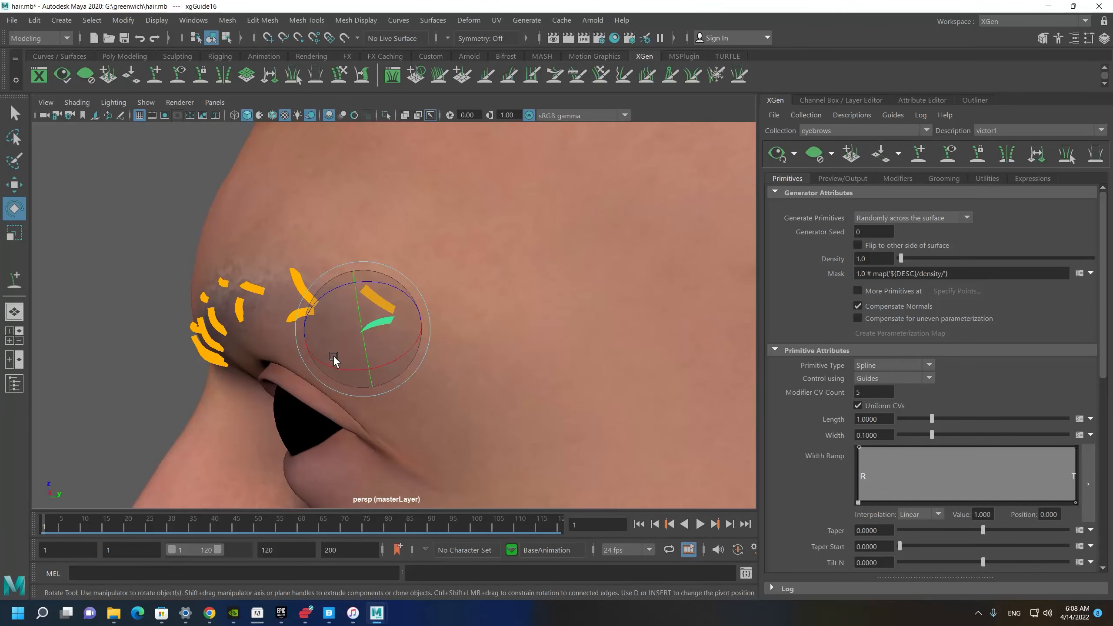
pyautogui.keyDown('alt'); pyautogui.moveTo(484, 385); pyautogui.dragTo(377, 363); pyautogui.keyUp('alt')
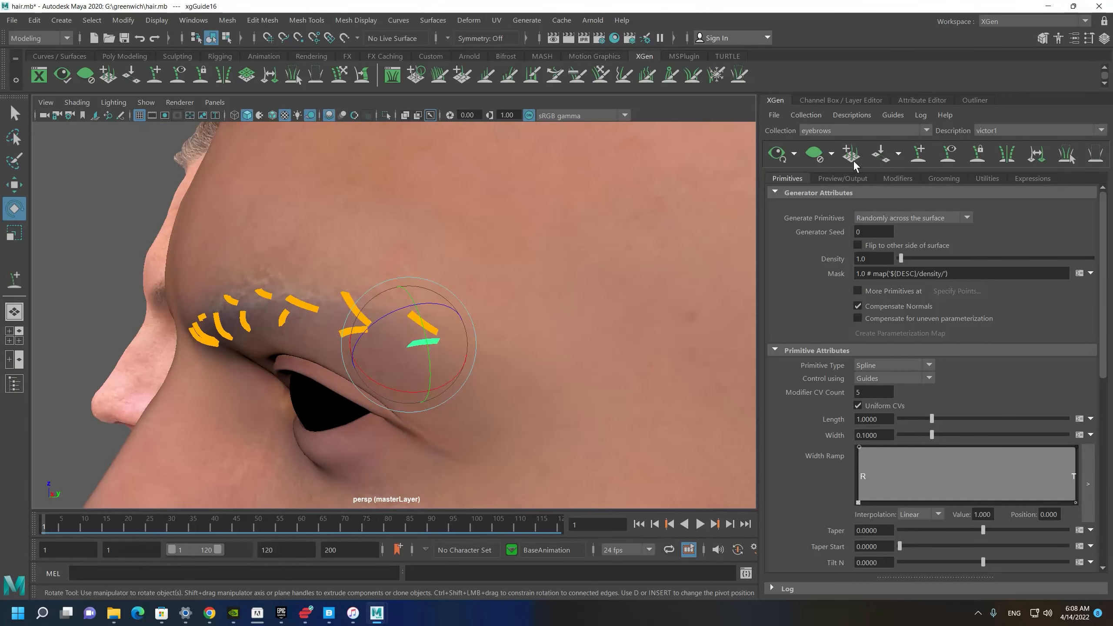
# Try adding extra guides between and beyond the two tail guides.
pyautogui.click(919, 154)
pyautogui.click(399, 328)
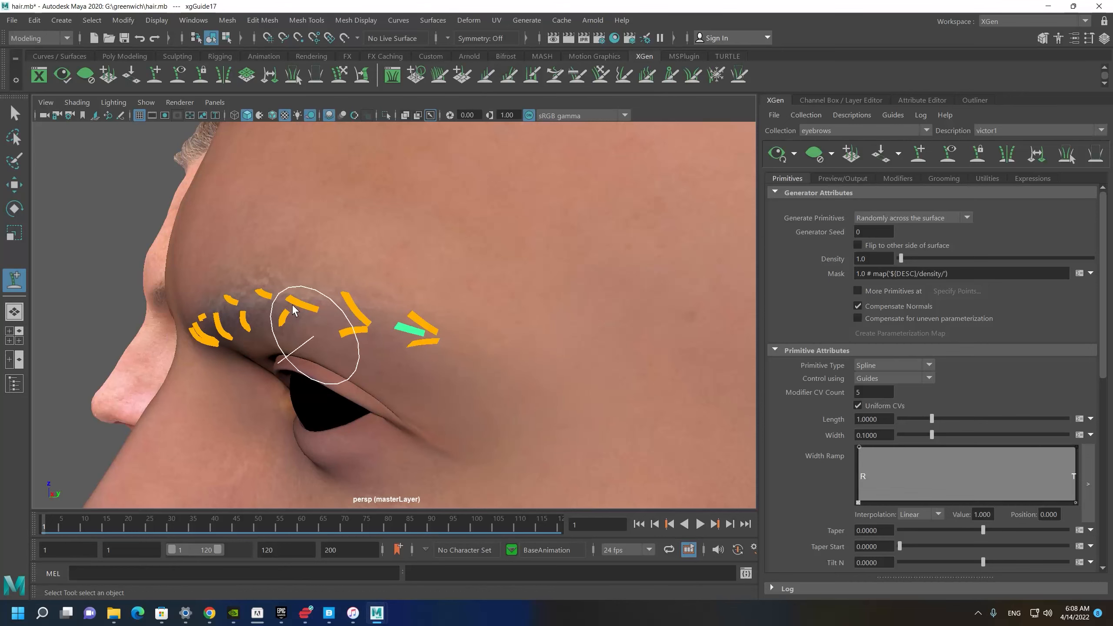
pyautogui.keyDown('alt'); pyautogui.moveTo(454, 362); pyautogui.dragTo(458, 358); pyautogui.keyUp('alt')
pyautogui.keyDown('alt'); pyautogui.moveTo(437, 417); pyautogui.dragTo(544, 422); pyautogui.keyUp('alt')
pyautogui.keyDown('alt'); pyautogui.moveTo(542, 382); pyautogui.dragTo(477, 363, button='middle'); pyautogui.keyUp('alt')
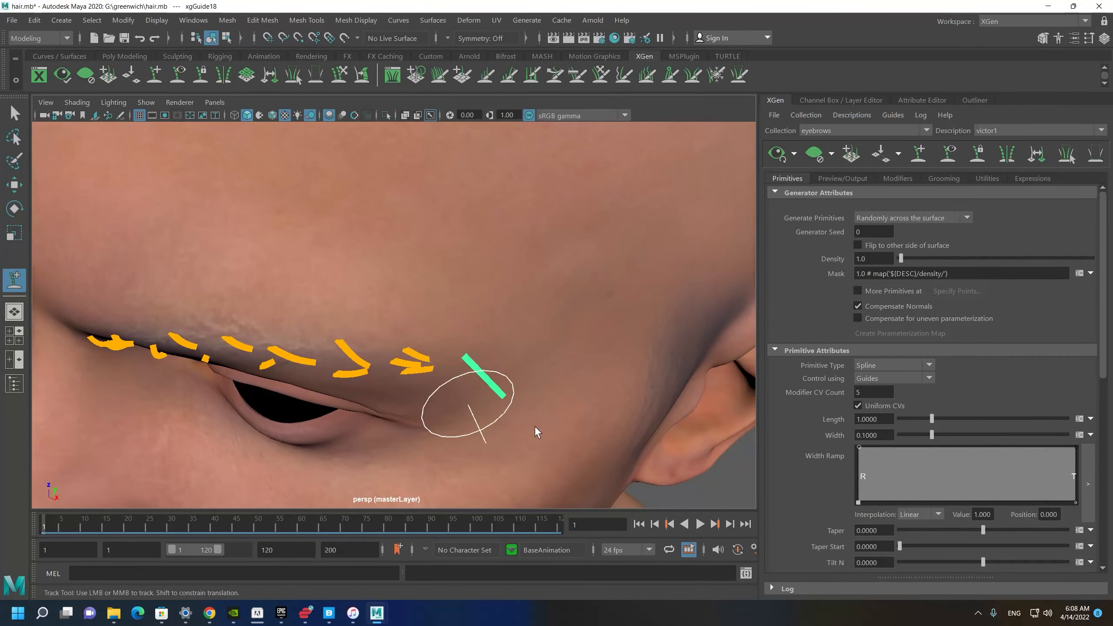
pyautogui.moveTo(480, 228)
pyautogui.keyDown('alt'); pyautogui.mouseDown(button='right')
pyautogui.moveTo(590, 331)
pyautogui.moveTo(529, 410)
pyautogui.moveTo(420, 366)
pyautogui.mouseUp(button='right'); pyautogui.keyUp('alt')
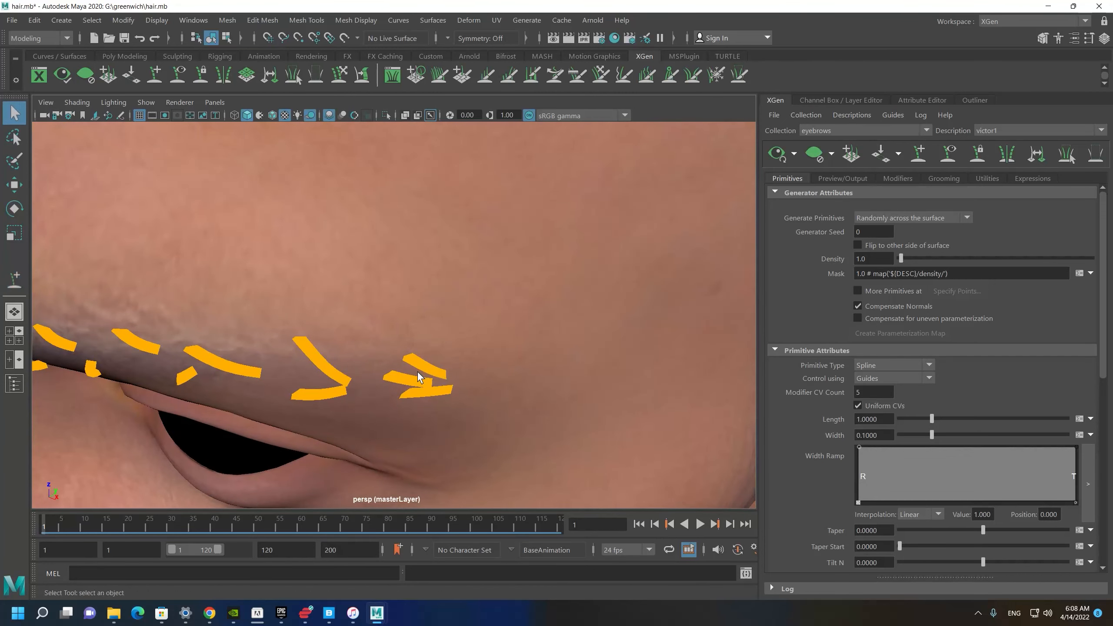
pyautogui.click(389, 380)
pyautogui.keyDown('alt'); pyautogui.moveTo(389, 382); pyautogui.dragTo(396, 374); pyautogui.keyUp('alt')
# Rotate and sculpt the lower tail guide so it follows the skin's surface at the brow's outer end.
pyautogui.keyDown('alt'); pyautogui.moveTo(388, 374); pyautogui.dragTo(110, 245, button='right'); pyautogui.keyUp('alt')
pyautogui.keyDown('alt'); pyautogui.moveTo(254, 308); pyautogui.dragTo(285, 302); pyautogui.keyUp('alt')
pyautogui.keyDown('alt'); pyautogui.moveTo(285, 302); pyautogui.dragTo(880, 603, button='right'); pyautogui.keyUp('alt')
pyautogui.keyDown('alt'); pyautogui.moveTo(510, 318); pyautogui.dragTo(481, 293); pyautogui.keyUp('alt')
pyautogui.keyDown('alt'); pyautogui.moveTo(694, 174); pyautogui.dragTo(591, 266, button='middle'); pyautogui.keyUp('alt')
pyautogui.keyDown('alt'); pyautogui.moveTo(592, 266); pyautogui.dragTo(478, 368); pyautogui.keyUp('alt')
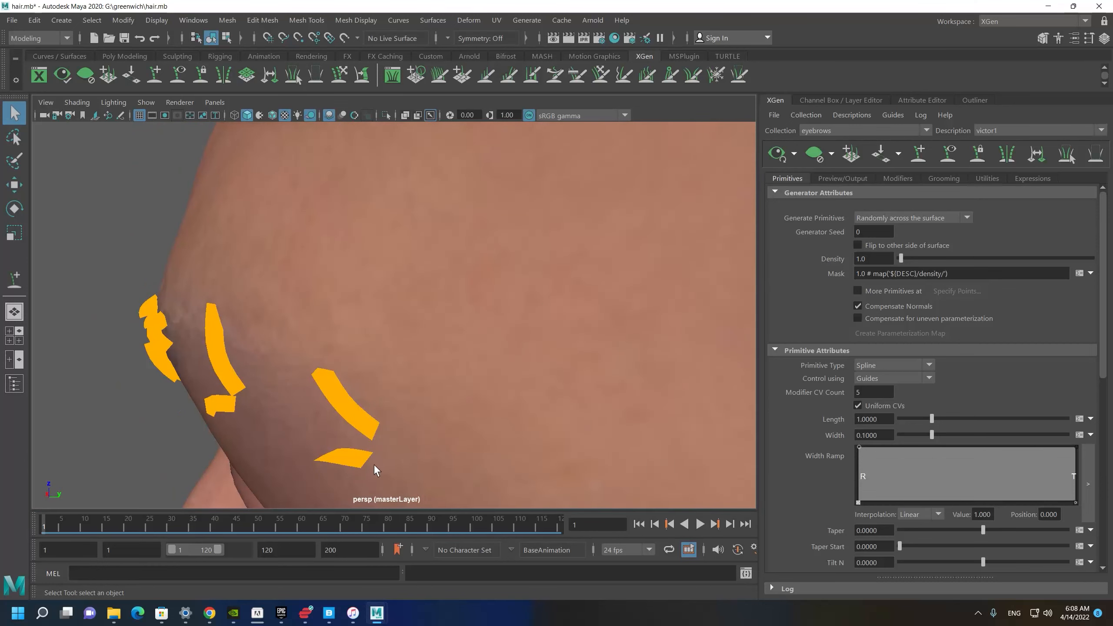
pyautogui.click(371, 459)
pyautogui.press('f')
pyautogui.keyDown('alt'); pyautogui.moveTo(425, 454); pyautogui.dragTo(348, 361); pyautogui.keyUp('alt')
pyautogui.press('e')
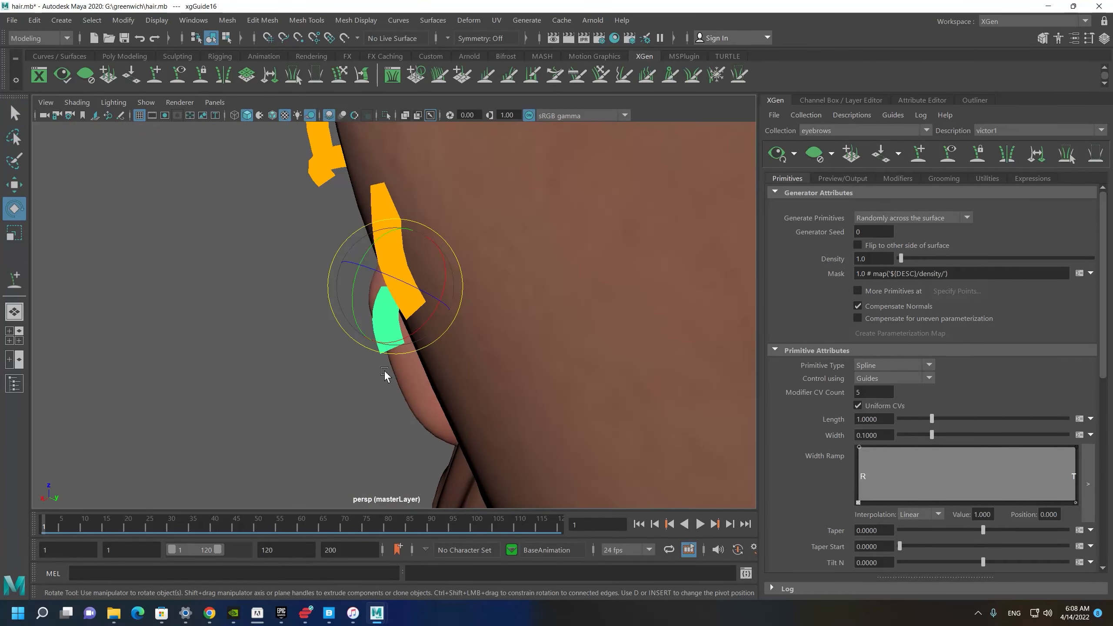
pyautogui.press('w')
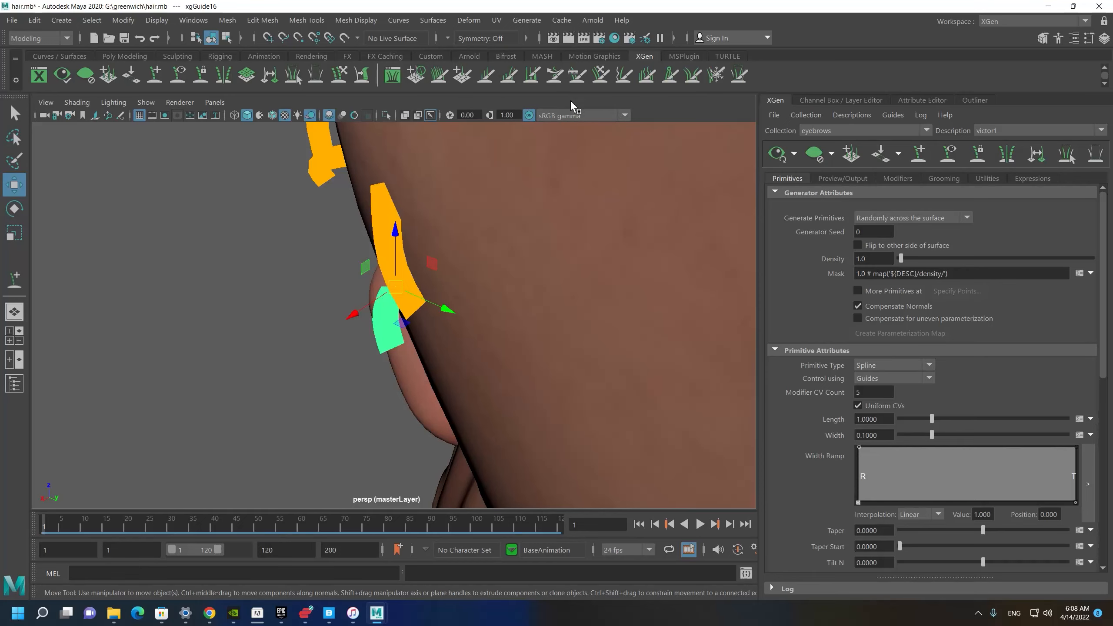
pyautogui.press('y')
# Examine the complete row of brow guides from the side and the front of the trimmed head.
pyautogui.keyDown('alt'); pyautogui.moveTo(425, 364); pyautogui.dragTo(465, 325); pyautogui.keyUp('alt')
pyautogui.keyDown('alt'); pyautogui.moveTo(465, 325); pyautogui.dragTo(36, 262, button='right'); pyautogui.keyUp('alt')
pyautogui.keyDown('alt'); pyautogui.moveTo(35, 262); pyautogui.dragTo(134, 265, button='middle'); pyautogui.keyUp('alt')
pyautogui.keyDown('alt'); pyautogui.moveTo(135, 265); pyautogui.dragTo(149, 266, button='right'); pyautogui.keyUp('alt')
pyautogui.press('w')
pyautogui.keyDown('alt'); pyautogui.moveTo(350, 368); pyautogui.dragTo(400, 372); pyautogui.keyUp('alt')
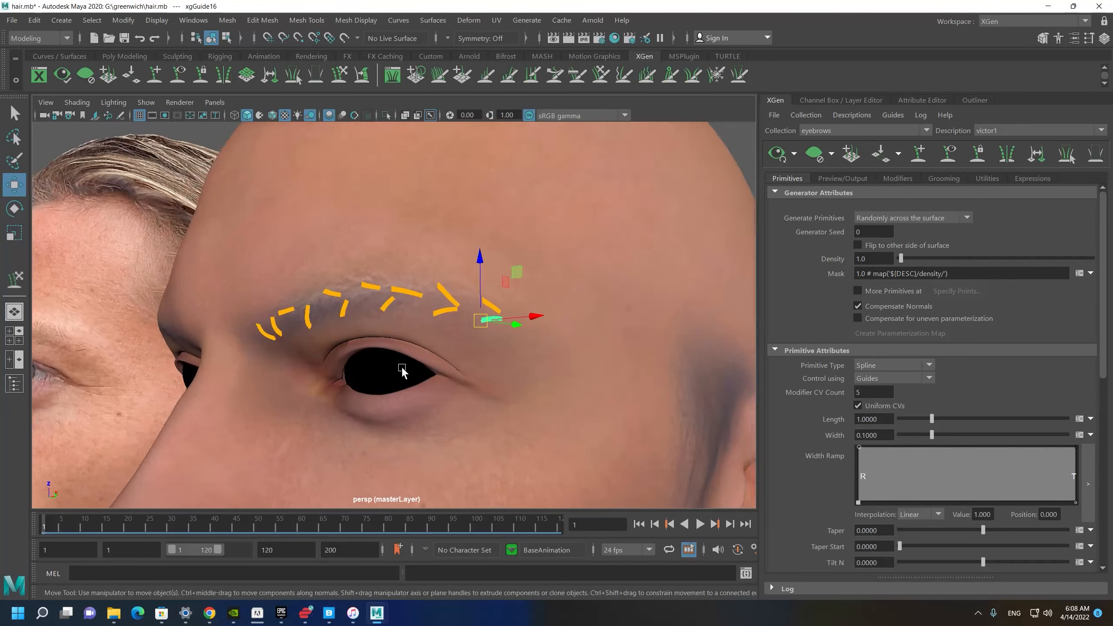
pyautogui.keyDown('alt'); pyautogui.moveTo(401, 373); pyautogui.dragTo(298, 307, button='right'); pyautogui.keyUp('alt')
pyautogui.keyDown('alt'); pyautogui.moveTo(298, 307); pyautogui.dragTo(542, 253); pyautogui.keyUp('alt')
pyautogui.keyDown('alt'); pyautogui.moveTo(542, 254); pyautogui.dragTo(485, 255, button='middle'); pyautogui.keyUp('alt')
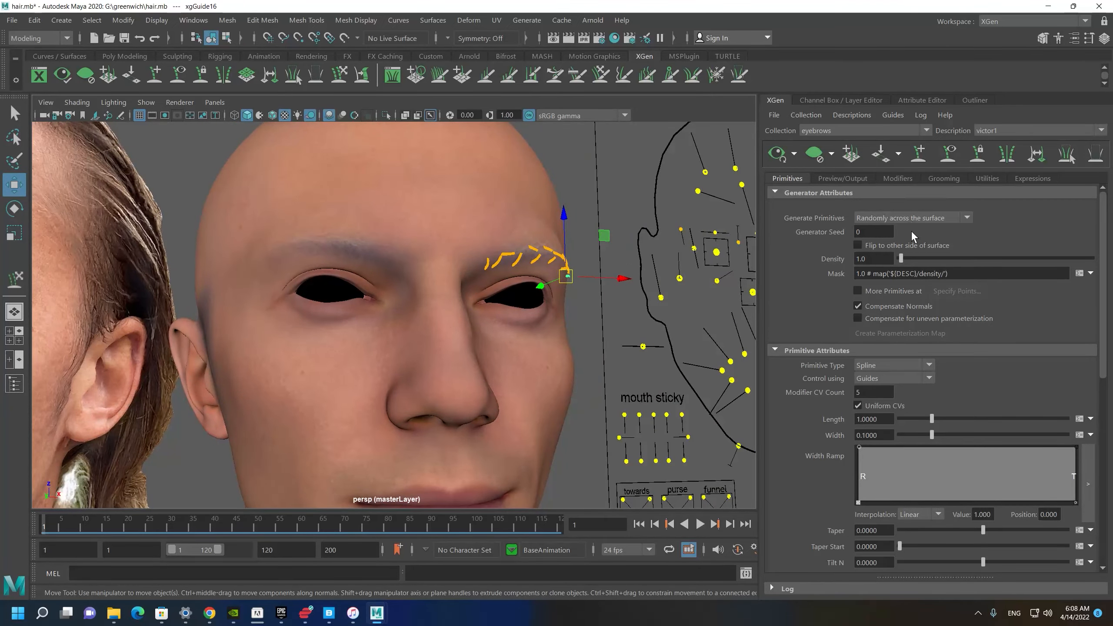
# Preview the eyebrow hair with the density set to 100 and the primitive width set to 0.01.
pyautogui.moveTo(902, 258); pyautogui.dragTo(1094, 259)
pyautogui.keyDown('alt'); pyautogui.moveTo(539, 230); pyautogui.dragTo(470, 265); pyautogui.keyUp('alt')
pyautogui.keyDown('alt'); pyautogui.moveTo(470, 265); pyautogui.dragTo(421, 303, button='middle'); pyautogui.keyUp('alt')
pyautogui.keyDown('alt'); pyautogui.moveTo(421, 302); pyautogui.dragTo(615, 351, button='right'); pyautogui.keyUp('alt')
pyautogui.moveTo(616, 351)
pyautogui.keyDown('alt'); pyautogui.mouseDown()
pyautogui.moveTo(651, 356)
pyautogui.moveTo(635, 361)
pyautogui.mouseUp(); pyautogui.keyUp('alt')
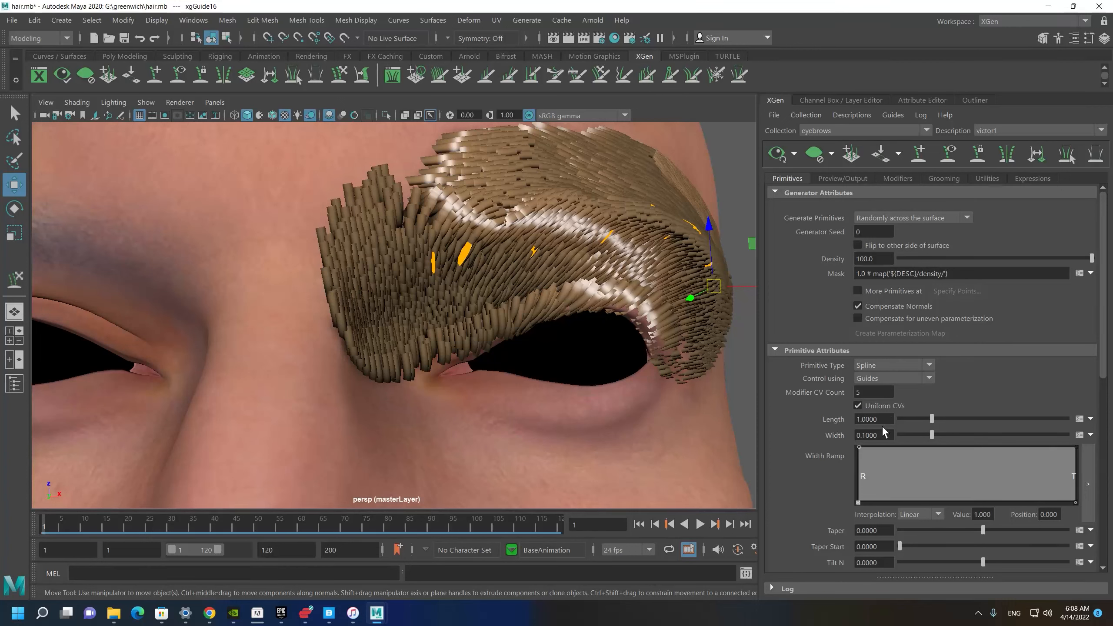
pyautogui.press('BackSpace')
pyautogui.moveTo(932, 435); pyautogui.dragTo(910, 435)
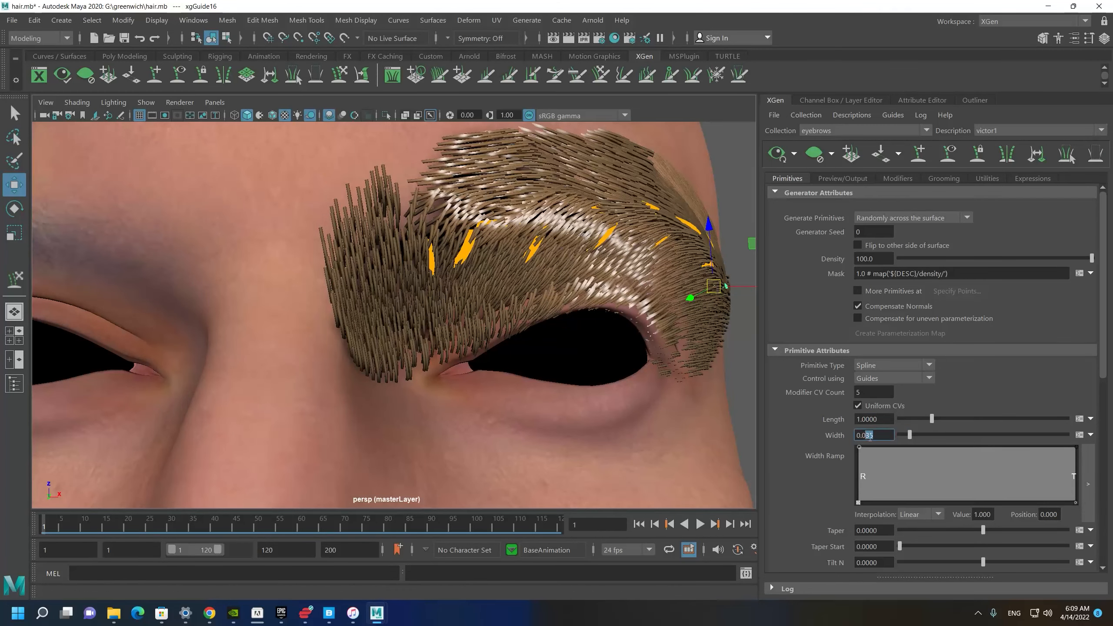
pyautogui.press('Return')
# Compare the thickness, direction and density of the previewed hairs with the reference head's eyebrow from several angles.
pyautogui.keyDown('alt'); pyautogui.moveTo(545, 311); pyautogui.dragTo(537, 289); pyautogui.keyUp('alt')
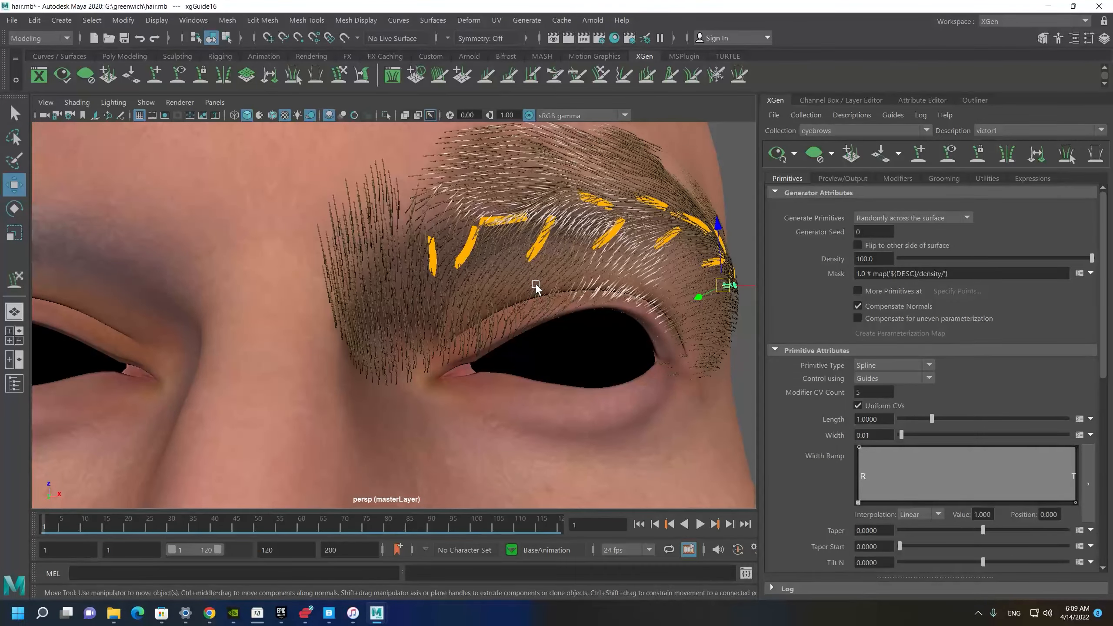
pyautogui.keyDown('alt'); pyautogui.moveTo(537, 289); pyautogui.dragTo(412, 288, button='middle'); pyautogui.keyUp('alt')
pyautogui.keyDown('alt'); pyautogui.moveTo(412, 288); pyautogui.dragTo(390, 314); pyautogui.keyUp('alt')
pyautogui.keyDown('alt'); pyautogui.moveTo(390, 313); pyautogui.dragTo(338, 315, button='right'); pyautogui.keyUp('alt')
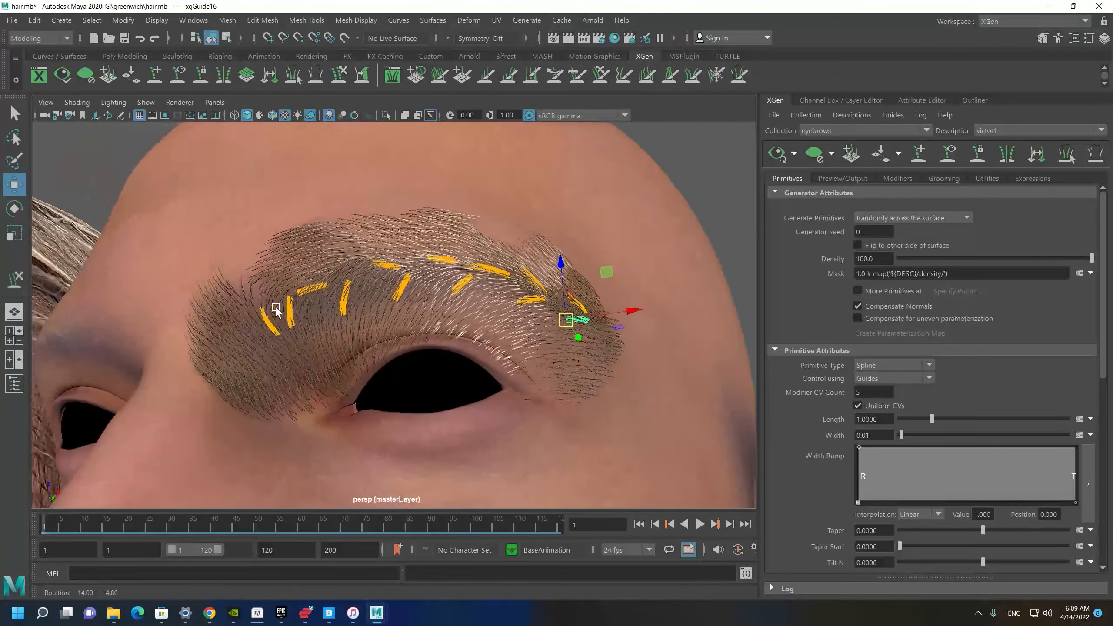
pyautogui.keyDown('alt'); pyautogui.moveTo(338, 315); pyautogui.dragTo(435, 333, button='middle'); pyautogui.keyUp('alt')
pyautogui.keyDown('alt'); pyautogui.moveTo(435, 333); pyautogui.dragTo(210, 330, button='right'); pyautogui.keyUp('alt')
pyautogui.keyDown('alt'); pyautogui.moveTo(210, 330); pyautogui.dragTo(208, 338); pyautogui.keyUp('alt')
pyautogui.keyDown('alt'); pyautogui.moveTo(207, 338); pyautogui.dragTo(348, 326, button='middle'); pyautogui.keyUp('alt')
pyautogui.keyDown('alt'); pyautogui.moveTo(348, 326); pyautogui.dragTo(557, 340, button='right'); pyautogui.keyUp('alt')
pyautogui.keyDown('alt'); pyautogui.moveTo(557, 340); pyautogui.dragTo(528, 352); pyautogui.keyUp('alt')
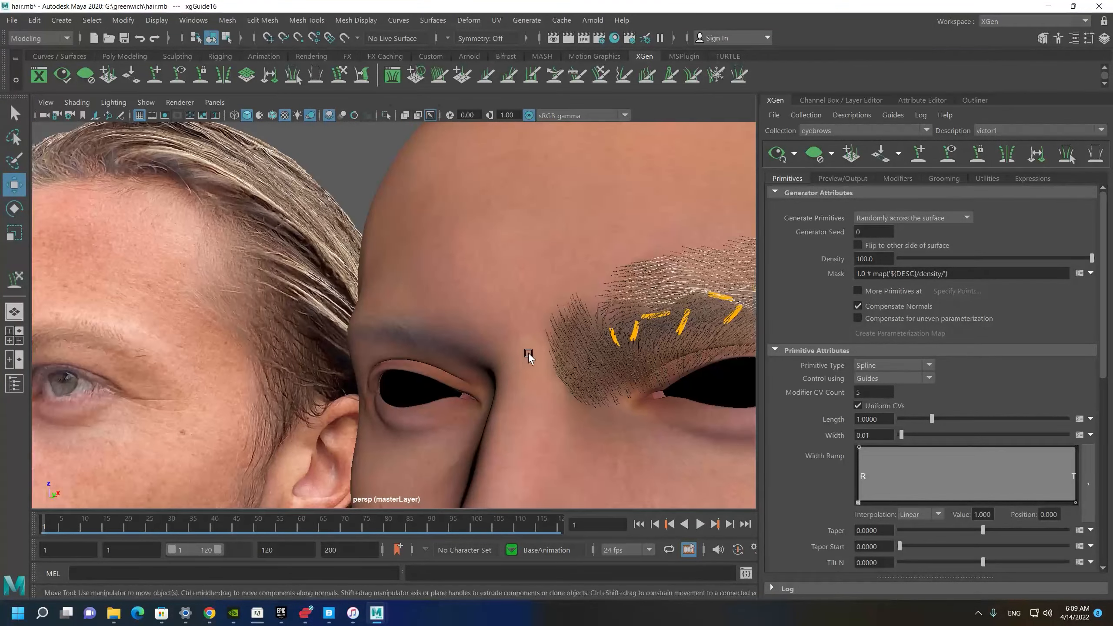
pyautogui.keyDown('alt'); pyautogui.moveTo(528, 352); pyautogui.dragTo(451, 357, button='middle'); pyautogui.keyUp('alt')
pyautogui.keyDown('alt'); pyautogui.moveTo(568, 342); pyautogui.dragTo(373, 293, button='right'); pyautogui.keyUp('alt')
pyautogui.keyDown('alt'); pyautogui.moveTo(374, 293); pyautogui.dragTo(405, 290); pyautogui.keyUp('alt')
pyautogui.keyDown('alt'); pyautogui.moveTo(228, 309); pyautogui.dragTo(337, 284, button='middle'); pyautogui.keyUp('alt')
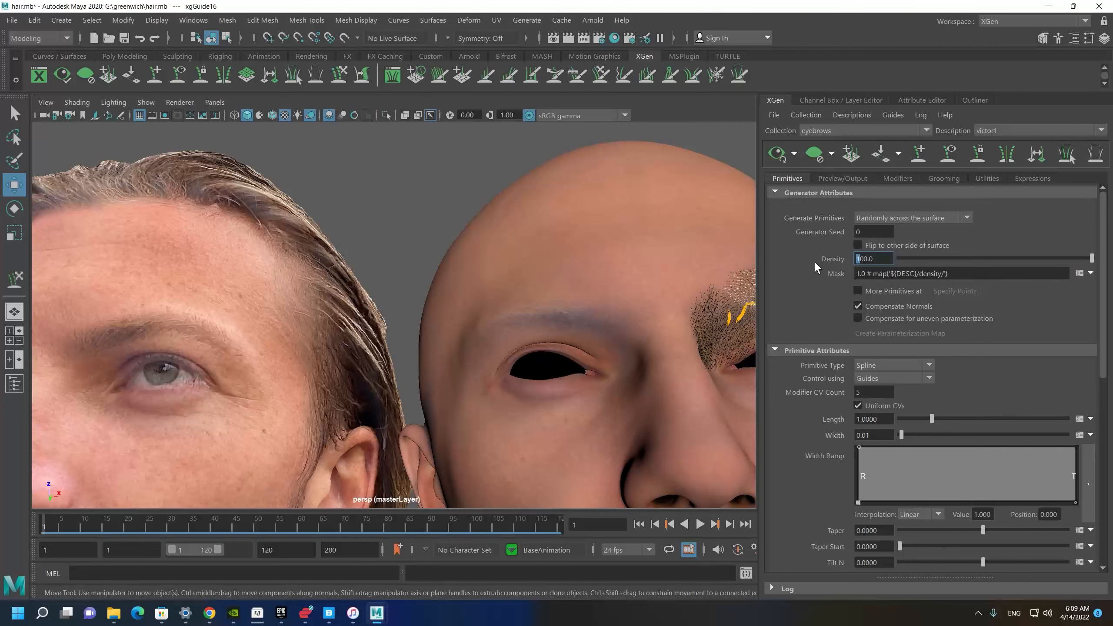
# Set the hair density to 300 and update the eyebrow preview.
pyautogui.write('3')
pyautogui.press('Return')
pyautogui.keyDown('alt'); pyautogui.moveTo(586, 309); pyautogui.dragTo(384, 319, button='middle'); pyautogui.keyUp('alt')
pyautogui.keyDown('alt'); pyautogui.moveTo(516, 335); pyautogui.dragTo(594, 349, button='right'); pyautogui.keyUp('alt')
pyautogui.keyDown('alt'); pyautogui.moveTo(594, 349); pyautogui.dragTo(466, 342, button='middle'); pyautogui.keyUp('alt')
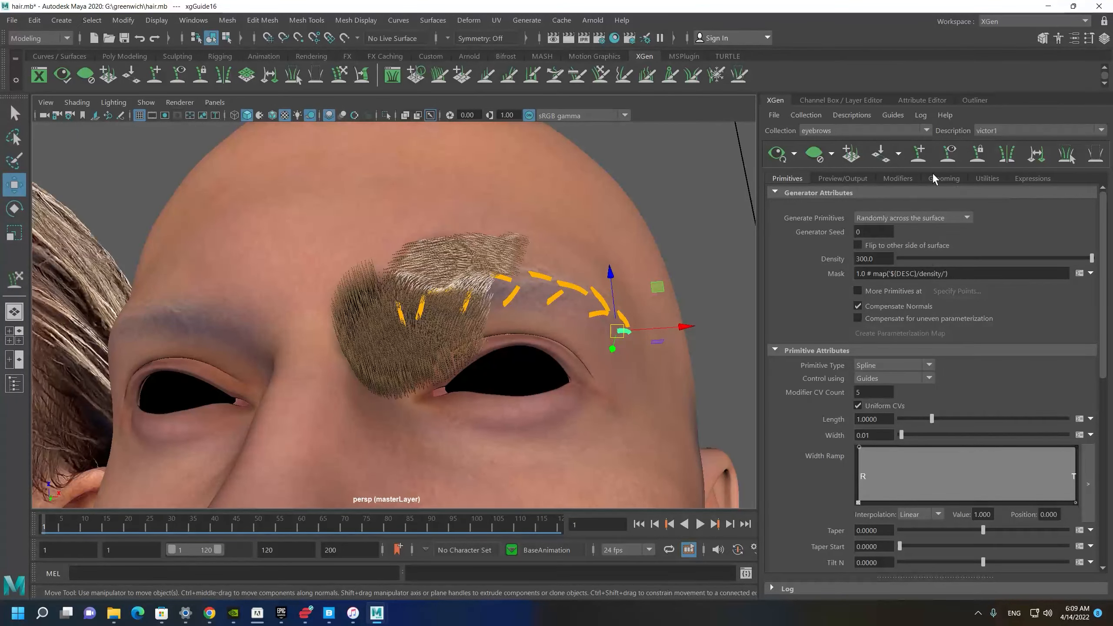
pyautogui.click(775, 154)
# Hide cameras in the viewport so the camera icon beside the heads is out of the way.
pyautogui.moveTo(542, 334)
pyautogui.keyDown('alt'); pyautogui.mouseDown()
pyautogui.moveTo(530, 343)
pyautogui.moveTo(553, 332)
pyautogui.moveTo(536, 344)
pyautogui.mouseUp(); pyautogui.keyUp('alt')
pyautogui.keyDown('alt'); pyautogui.moveTo(445, 326); pyautogui.dragTo(345, 292, button='right'); pyautogui.keyUp('alt')
pyautogui.keyDown('alt'); pyautogui.moveTo(345, 292); pyautogui.dragTo(478, 286, button='middle'); pyautogui.keyUp('alt')
pyautogui.keyDown('alt'); pyautogui.moveTo(130, 331); pyautogui.dragTo(220, 293); pyautogui.keyUp('alt')
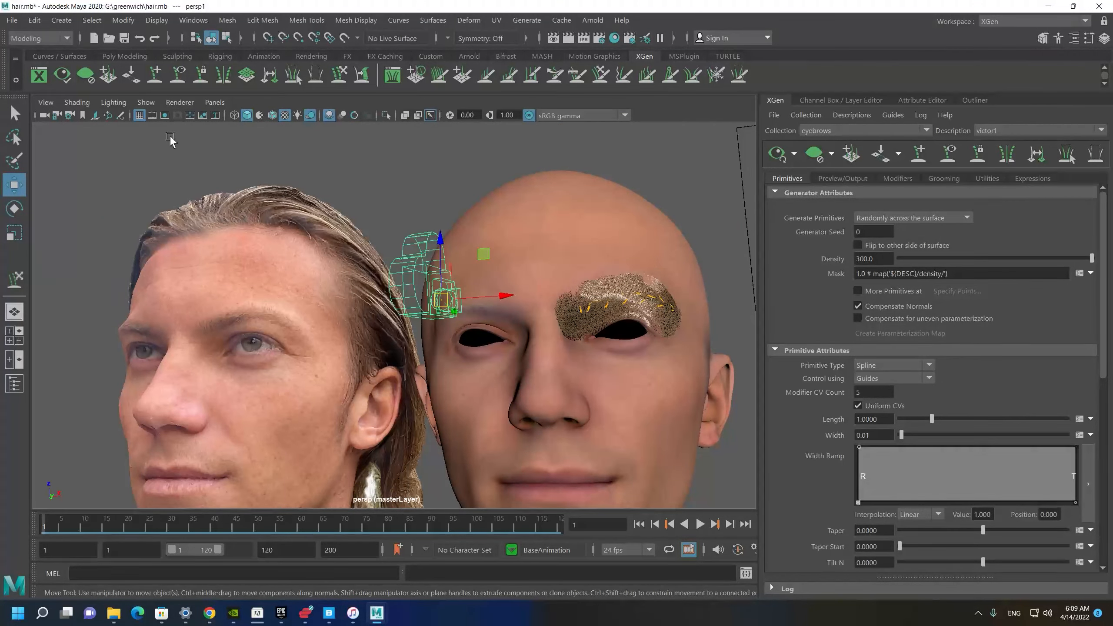
pyautogui.click(114, 102)
pyautogui.moveTo(141, 103)
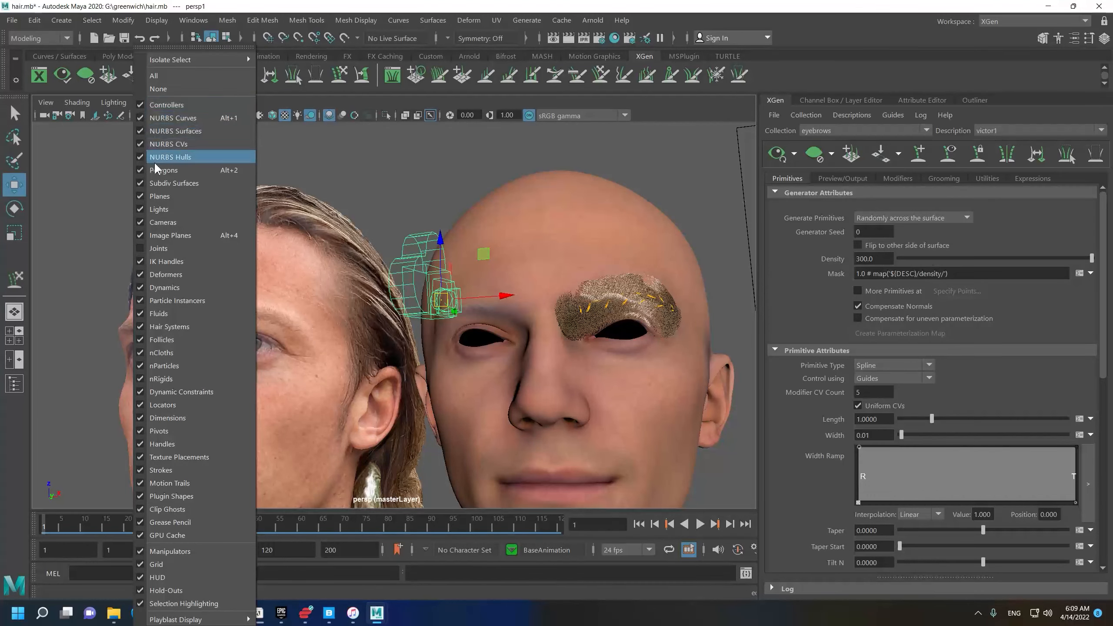
pyautogui.click(170, 224)
# Compare the denser eyebrow preview with the reference head's brow from the front and up close.
pyautogui.keyDown('alt'); pyautogui.moveTo(342, 393); pyautogui.dragTo(350, 307); pyautogui.keyUp('alt')
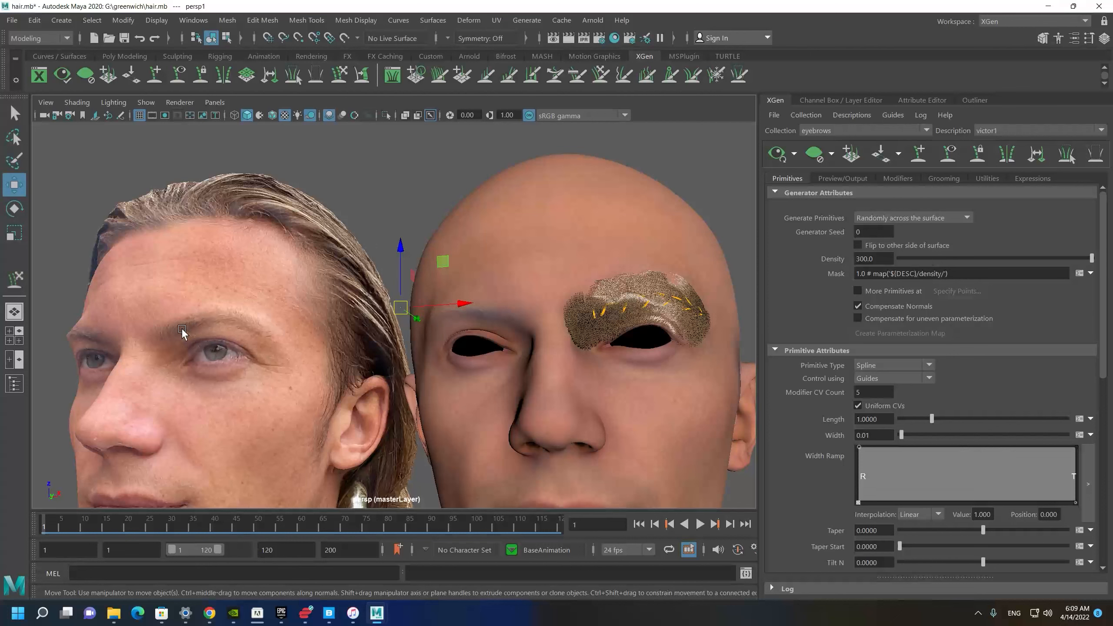
pyautogui.keyDown('alt'); pyautogui.moveTo(581, 376); pyautogui.dragTo(549, 344); pyautogui.keyUp('alt')
pyautogui.keyDown('alt'); pyautogui.moveTo(550, 343); pyautogui.dragTo(672, 520, button='right'); pyautogui.keyUp('alt')
pyautogui.keyDown('alt'); pyautogui.moveTo(671, 520); pyautogui.dragTo(644, 412); pyautogui.keyUp('alt')
pyautogui.keyDown('alt'); pyautogui.moveTo(615, 321); pyautogui.dragTo(649, 339); pyautogui.keyUp('alt')
pyautogui.keyDown('alt'); pyautogui.moveTo(649, 339); pyautogui.dragTo(214, 364, button='right'); pyautogui.keyUp('alt')
pyautogui.keyDown('alt'); pyautogui.moveTo(214, 364); pyautogui.dragTo(229, 327, button='middle'); pyautogui.keyUp('alt')
pyautogui.keyDown('alt'); pyautogui.moveTo(229, 327); pyautogui.dragTo(670, 353, button='right'); pyautogui.keyUp('alt')
pyautogui.keyDown('alt'); pyautogui.moveTo(671, 354); pyautogui.dragTo(517, 351); pyautogui.keyUp('alt')
# Adjust the rotation of the first upper-edge brow guide and update the hair preview.
pyautogui.click(511, 284)
pyautogui.press('e')
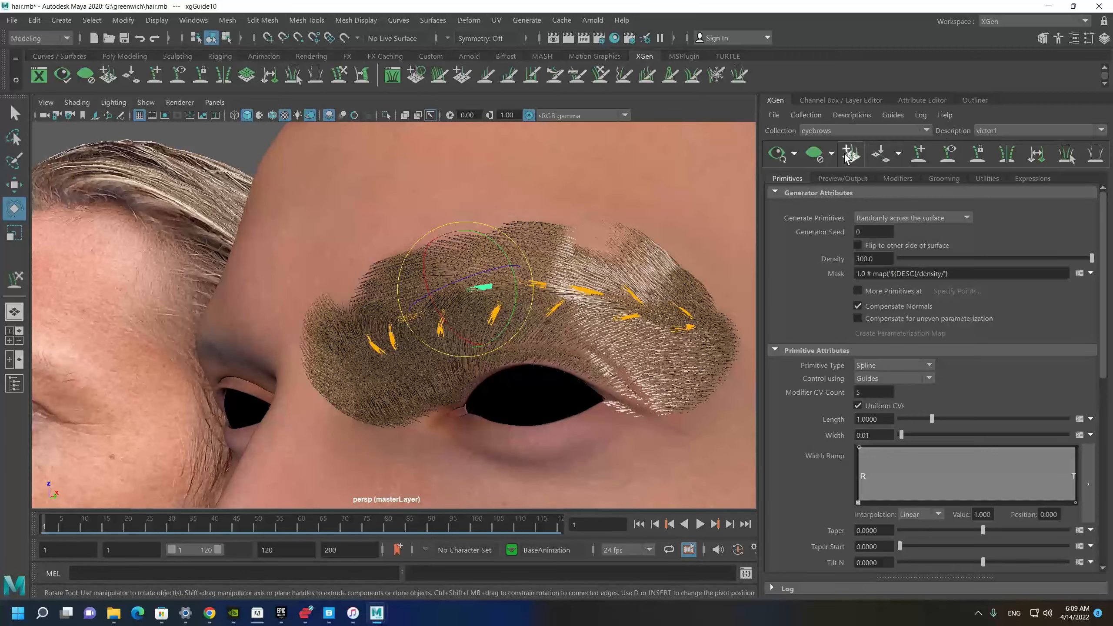
pyautogui.click(775, 155)
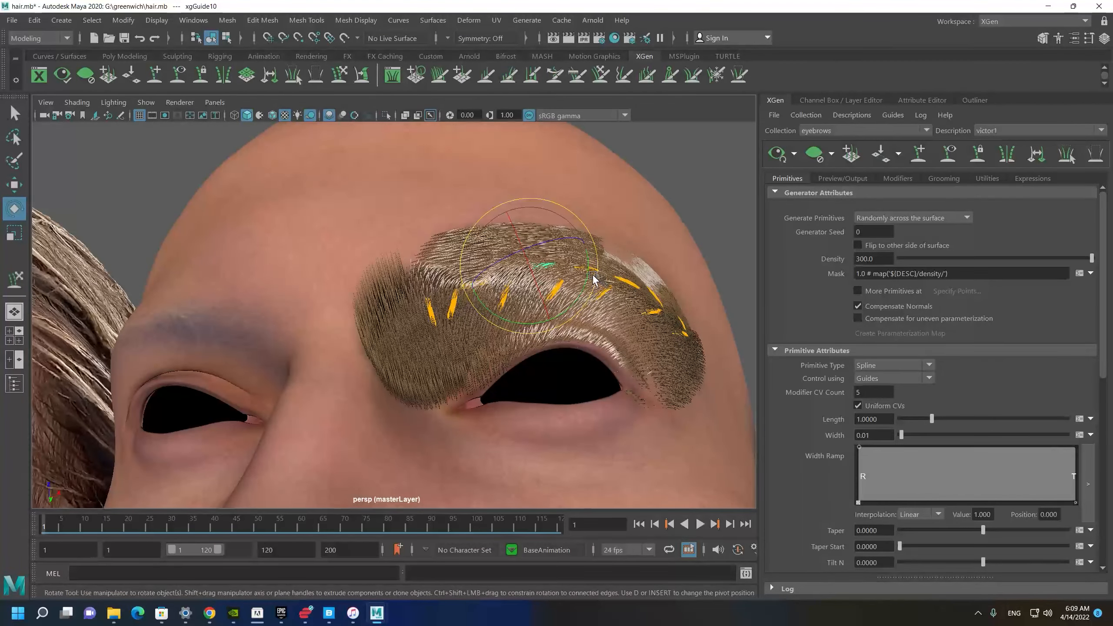
pyautogui.moveTo(594, 279); pyautogui.dragTo(591, 281)
pyautogui.click(780, 156)
# Clear the eyebrow hair preview to inspect the bare guide layout on the head.
pyautogui.keyDown('alt'); pyautogui.moveTo(643, 318); pyautogui.dragTo(607, 319); pyautogui.keyUp('alt')
pyautogui.keyDown('alt'); pyautogui.moveTo(606, 319); pyautogui.dragTo(402, 317, button='right'); pyautogui.keyUp('alt')
pyautogui.keyDown('alt'); pyautogui.moveTo(402, 317); pyautogui.dragTo(489, 324); pyautogui.keyUp('alt')
pyautogui.keyDown('alt'); pyautogui.moveTo(420, 317); pyautogui.dragTo(607, 352, button='right'); pyautogui.keyUp('alt')
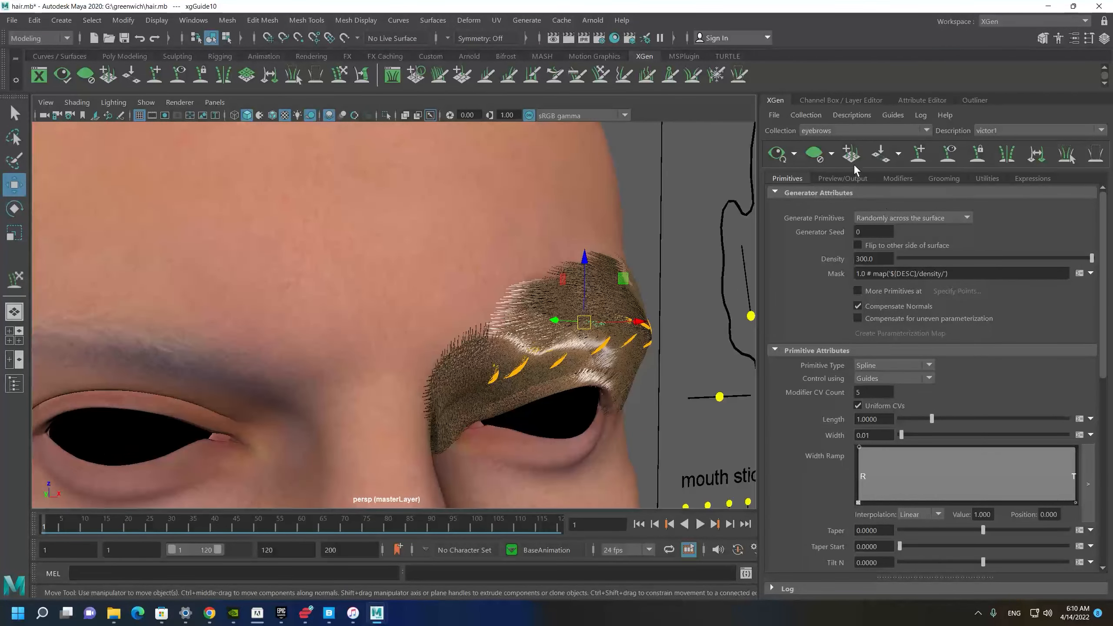
pyautogui.click(811, 159)
pyautogui.keyDown('alt'); pyautogui.moveTo(519, 362); pyautogui.dragTo(444, 401); pyautogui.keyUp('alt')
pyautogui.keyDown('alt'); pyautogui.moveTo(444, 401); pyautogui.dragTo(353, 359, button='right'); pyautogui.keyUp('alt')
pyautogui.keyDown('alt'); pyautogui.moveTo(571, 343); pyautogui.dragTo(585, 396, button='right'); pyautogui.keyUp('alt')
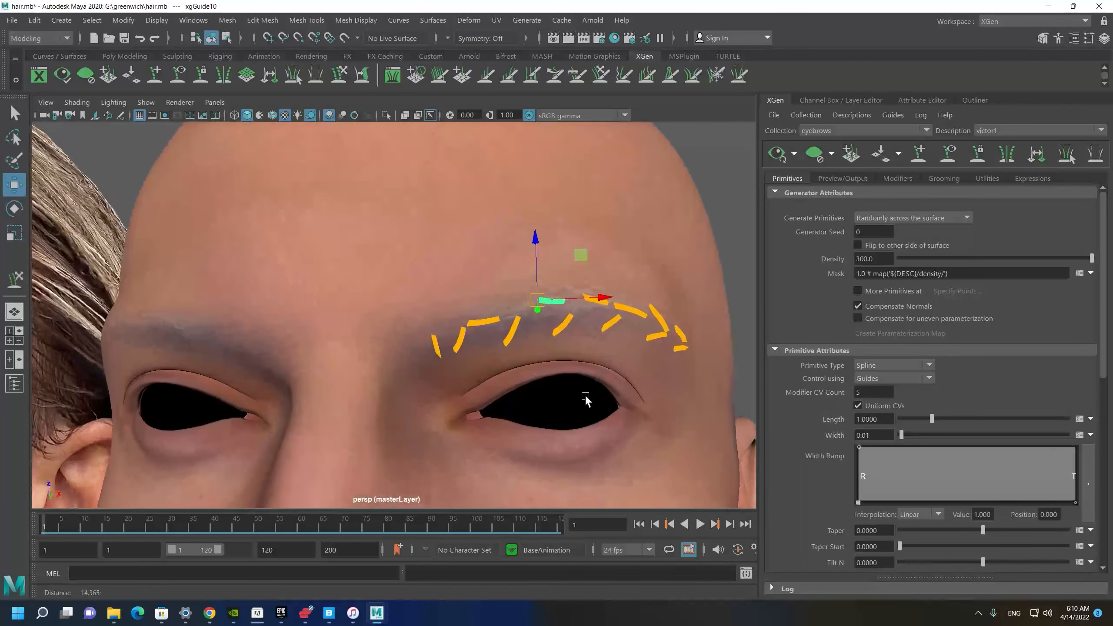
pyautogui.keyDown('alt'); pyautogui.moveTo(585, 396); pyautogui.dragTo(549, 329); pyautogui.keyUp('alt')
pyautogui.keyDown('alt'); pyautogui.moveTo(464, 334); pyautogui.dragTo(385, 336, button='middle'); pyautogui.keyUp('alt')
pyautogui.keyDown('alt'); pyautogui.moveTo(385, 338); pyautogui.dragTo(674, 334); pyautogui.keyUp('alt')
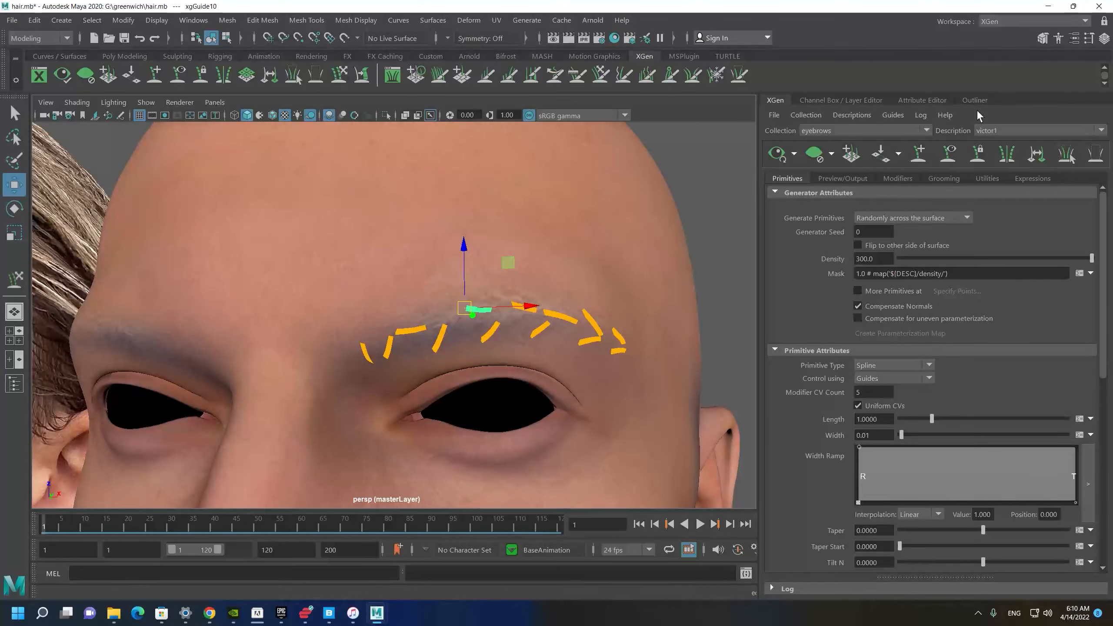
# Hide the eyebrow guides so the head's brow area is clear.
pyautogui.keyDown('alt'); pyautogui.moveTo(626, 240); pyautogui.dragTo(668, 208); pyautogui.keyUp('alt')
pyautogui.keyDown('alt'); pyautogui.moveTo(668, 209); pyautogui.dragTo(457, 353, button='right'); pyautogui.keyUp('alt')
pyautogui.keyDown('alt'); pyautogui.moveTo(457, 353); pyautogui.dragTo(536, 390); pyautogui.keyUp('alt')
pyautogui.keyDown('alt'); pyautogui.moveTo(543, 325); pyautogui.dragTo(521, 367, button='middle'); pyautogui.keyUp('alt')
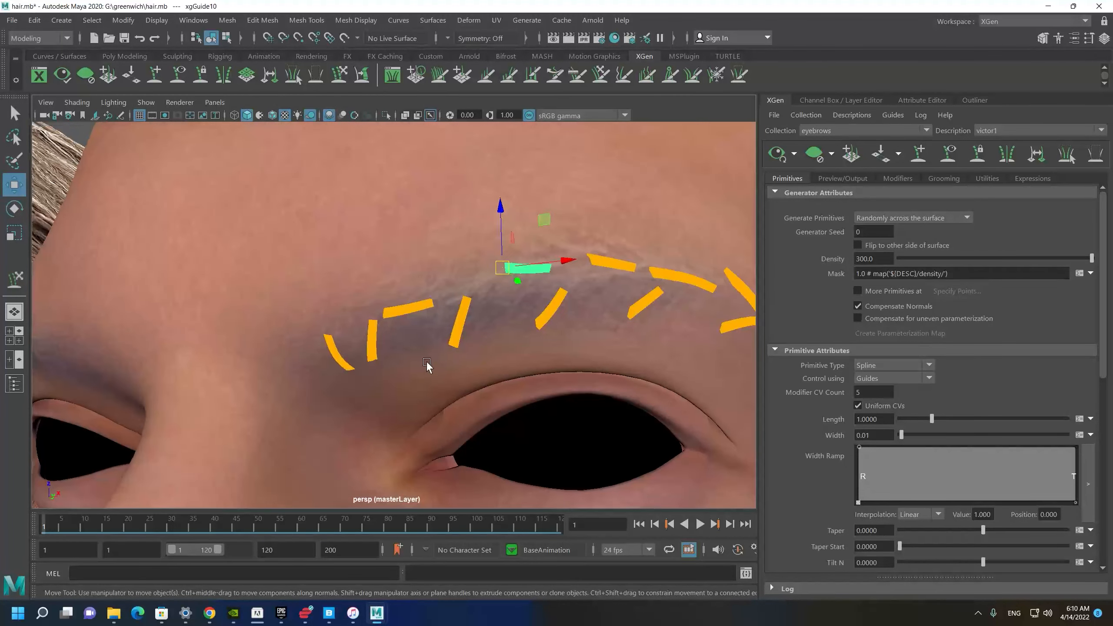
pyautogui.keyDown('alt'); pyautogui.moveTo(428, 368); pyautogui.dragTo(452, 360); pyautogui.keyUp('alt')
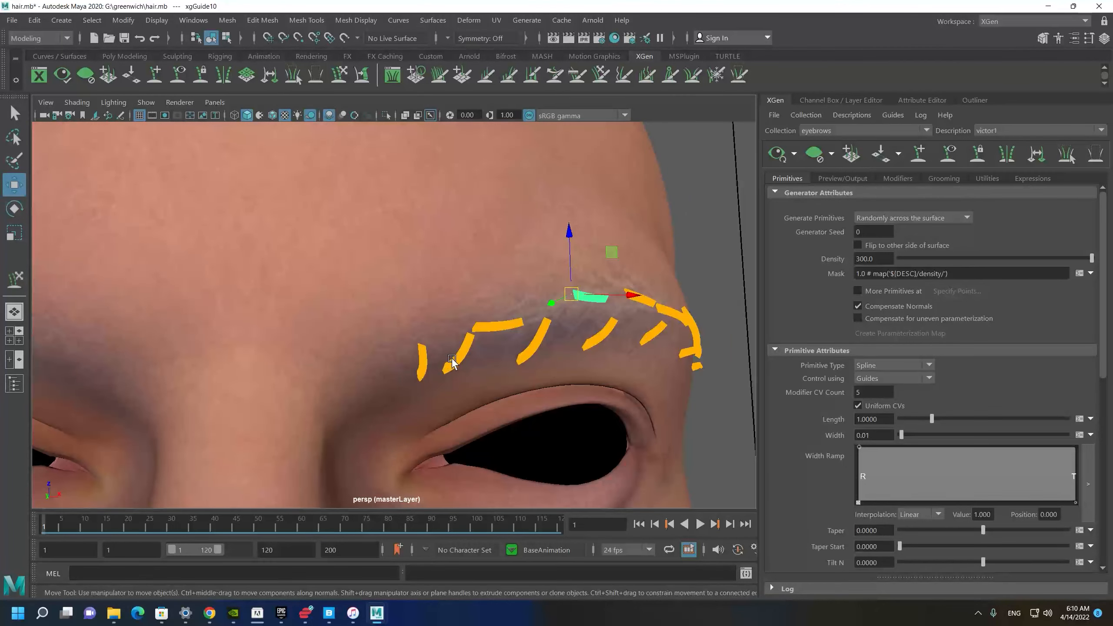
pyautogui.click(953, 153)
pyautogui.keyDown('alt'); pyautogui.moveTo(588, 358); pyautogui.dragTo(1109, 168); pyautogui.keyUp('alt')
# Create a paint map for the hair mask on the eyebrow mesh, named mask, with resolution 20 and a black start color.
pyautogui.click(513, 362)
pyautogui.scroll(-2, 513, 362)
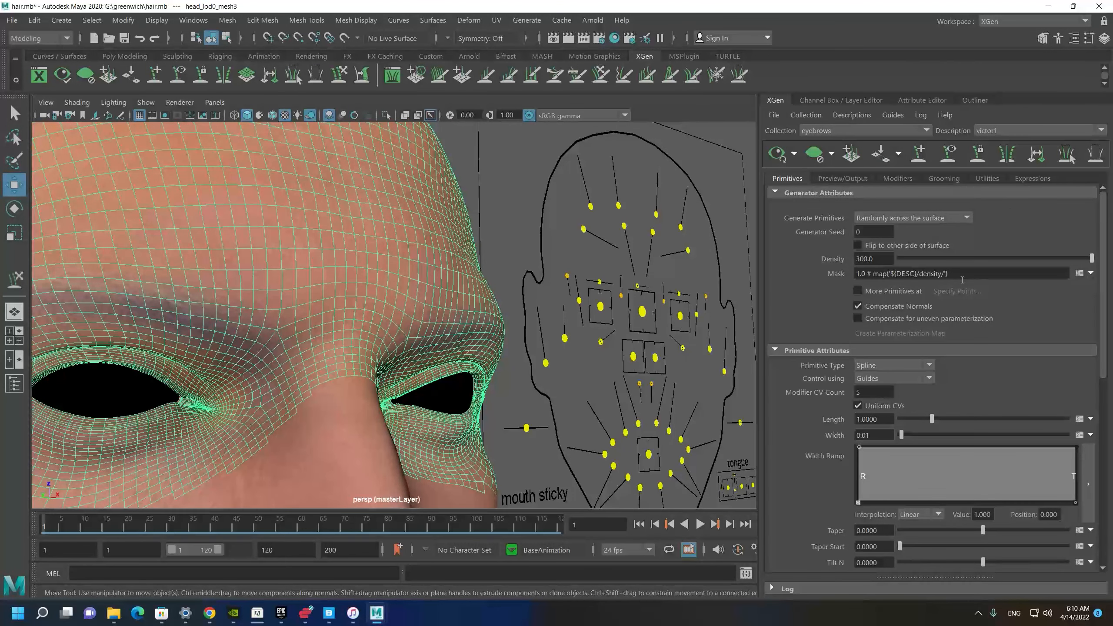
pyautogui.click(1091, 274)
pyautogui.click(1060, 287)
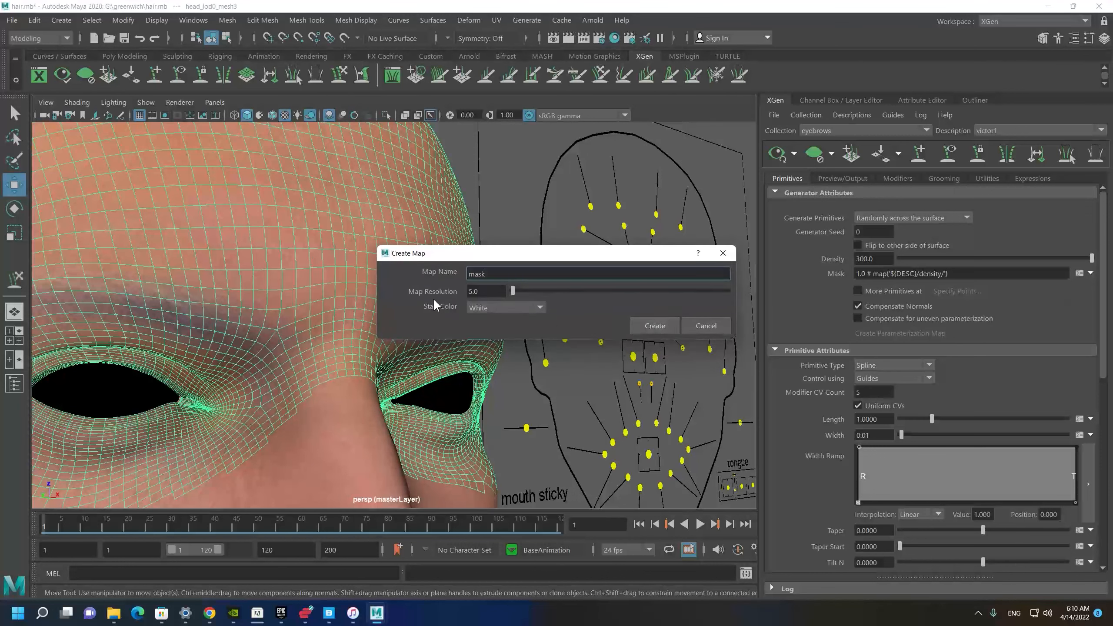
pyautogui.click(496, 293)
pyautogui.write('20')
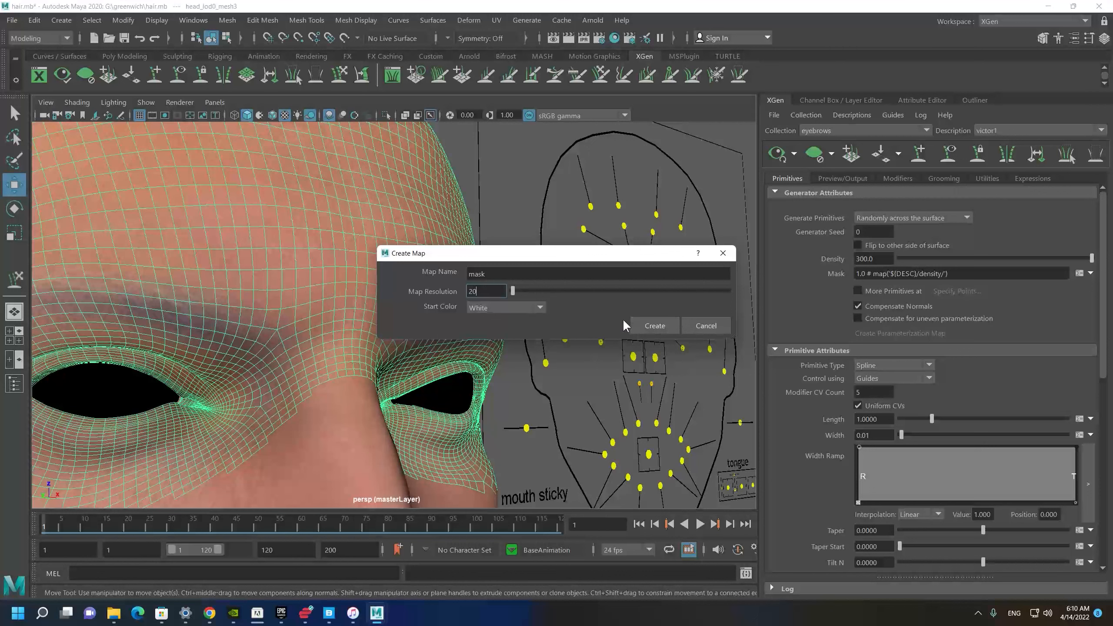
pyautogui.click(509, 308)
pyautogui.click(497, 336)
pyautogui.click(651, 326)
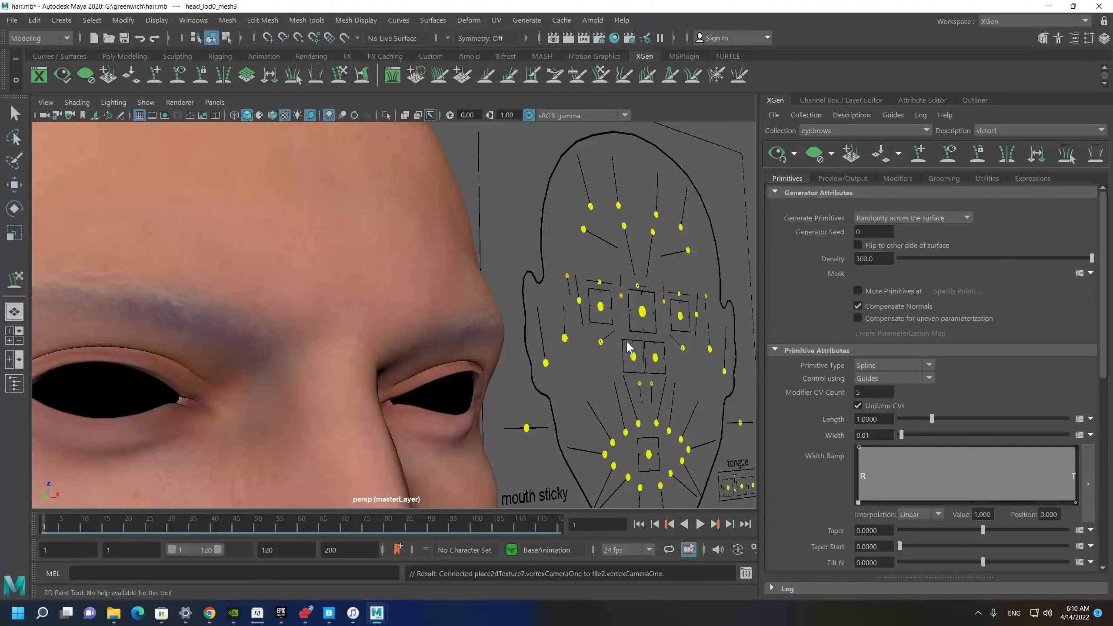
# Turn on textured display and switch from the 3D Paint Tool to the Move tool.
pyautogui.press('6')
pyautogui.keyDown('alt'); pyautogui.moveTo(561, 275); pyautogui.dragTo(480, 274); pyautogui.keyUp('alt')
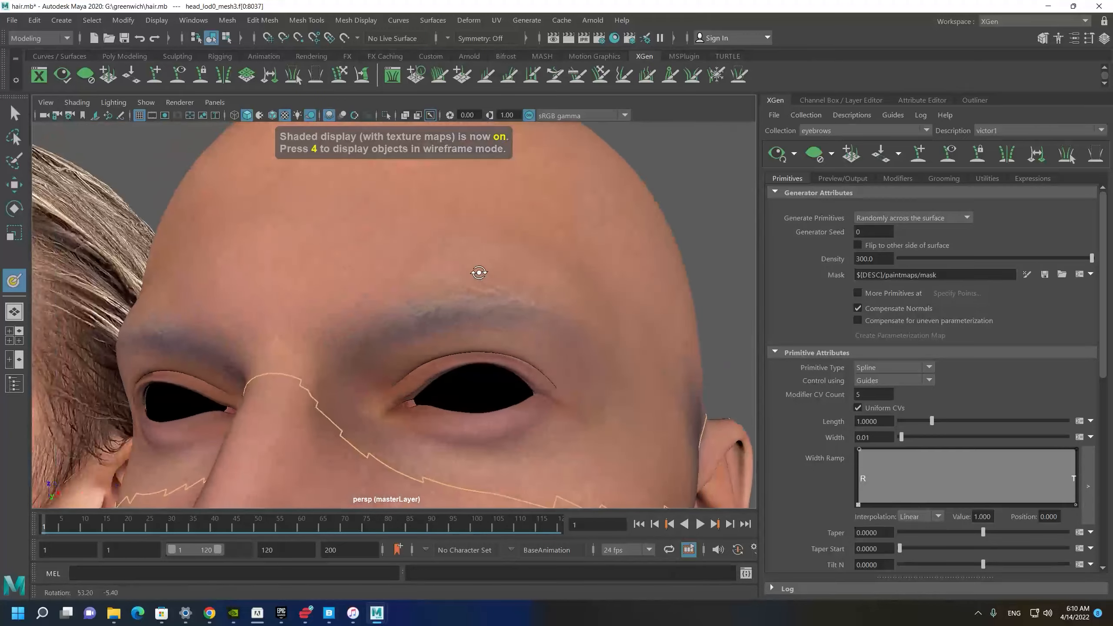
pyautogui.press('w')
pyautogui.keyDown('alt'); pyautogui.moveTo(642, 382); pyautogui.dragTo(609, 387); pyautogui.keyUp('alt')
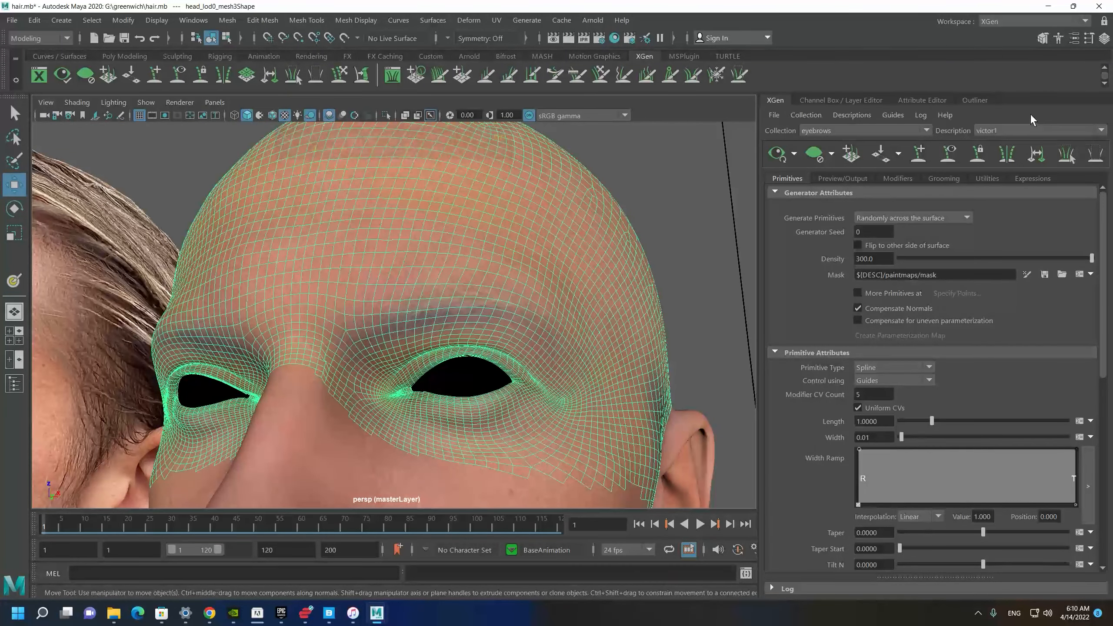
pyautogui.keyDown('alt'); pyautogui.moveTo(497, 395); pyautogui.dragTo(483, 387, button='middle'); pyautogui.keyUp('alt')
pyautogui.click(1033, 21)
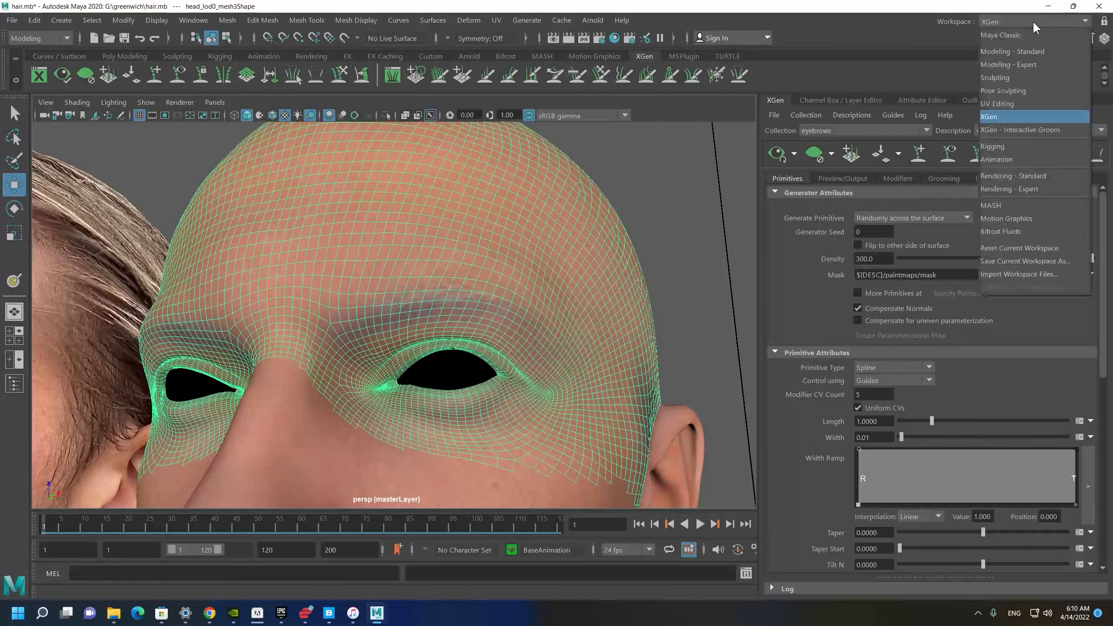
pyautogui.press('Escape')
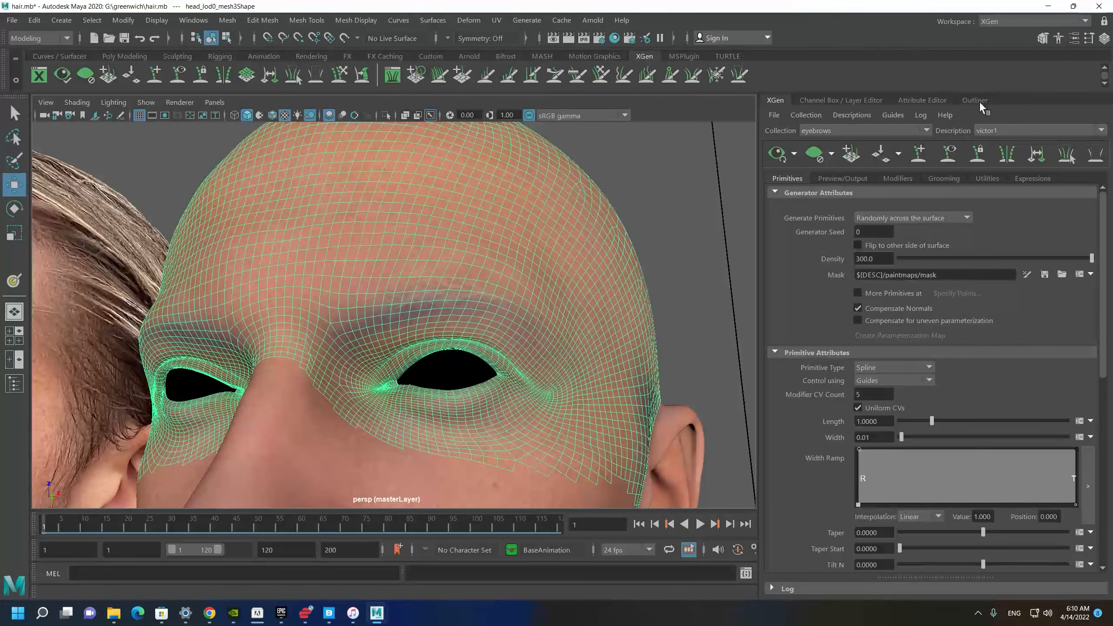
# Hide the head display layer and reactivate painting of the mask map on the eyebrow mesh.
pyautogui.click(861, 101)
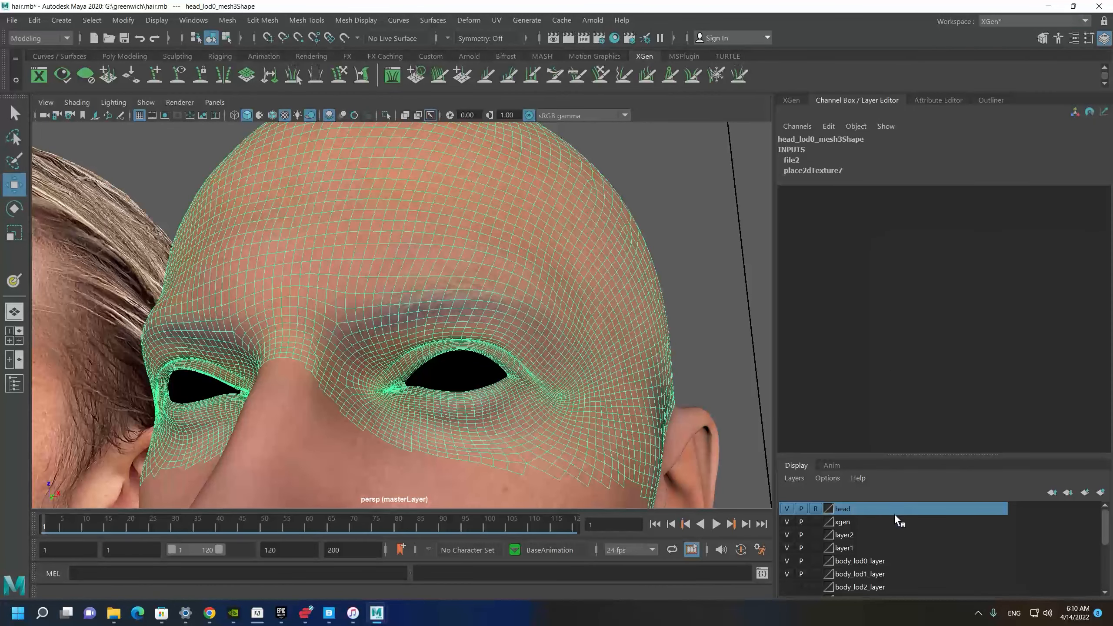
pyautogui.click(788, 509)
pyautogui.click(788, 508)
pyautogui.click(788, 509)
pyautogui.keyDown('alt'); pyautogui.moveTo(430, 245); pyautogui.dragTo(615, 427, button='right'); pyautogui.keyUp('alt')
pyautogui.keyDown('alt'); pyautogui.moveTo(615, 426); pyautogui.dragTo(765, 170); pyautogui.keyUp('alt')
pyautogui.click(793, 98)
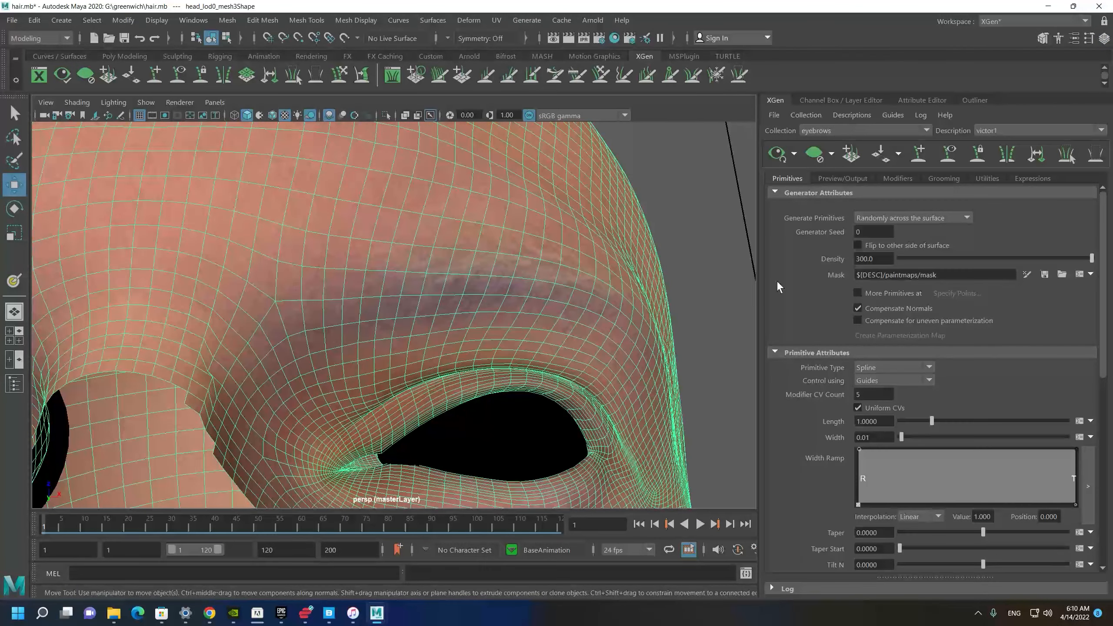
pyautogui.click(1026, 274)
pyautogui.moveTo(635, 307)
pyautogui.keyDown('alt'); pyautogui.mouseDown()
pyautogui.moveTo(587, 316)
pyautogui.moveTo(497, 293)
pyautogui.moveTo(504, 345)
pyautogui.moveTo(460, 316)
pyautogui.moveTo(326, 296)
pyautogui.moveTo(397, 368)
pyautogui.moveTo(472, 291)
pyautogui.moveTo(445, 288)
pyautogui.mouseUp(); pyautogui.keyUp('alt')
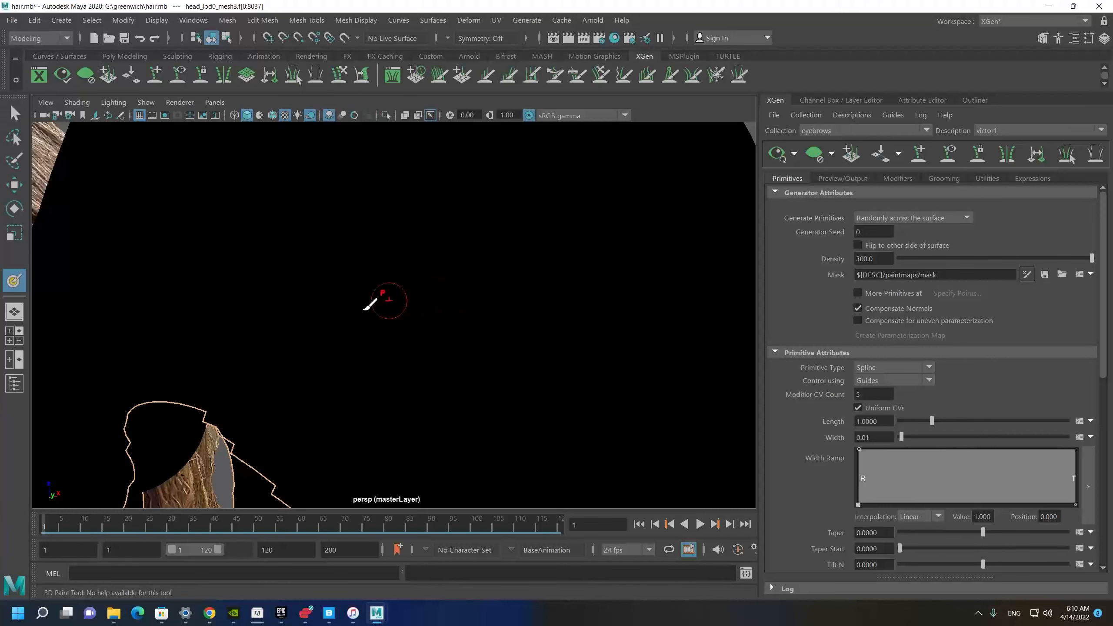
pyautogui.keyDown('alt'); pyautogui.moveTo(385, 331); pyautogui.dragTo(397, 323); pyautogui.keyUp('alt')
# Show the head display layer again and bring the brow into a close view for painting.
pyautogui.click(826, 100)
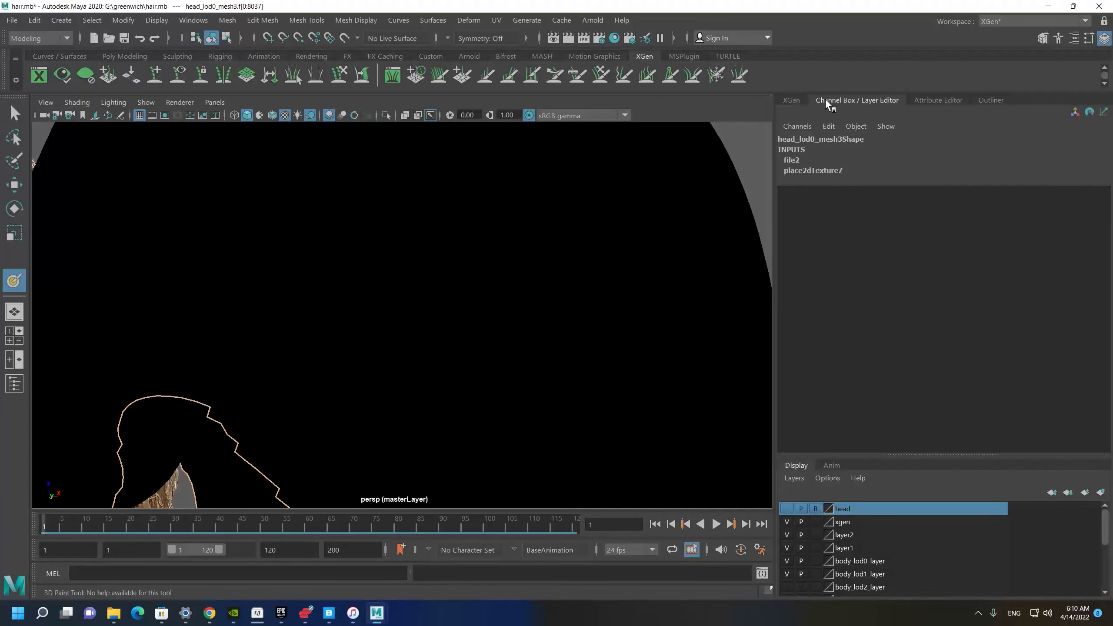
pyautogui.click(789, 512)
pyautogui.keyDown('alt'); pyautogui.moveTo(585, 435); pyautogui.dragTo(330, 334, button='right'); pyautogui.keyUp('alt')
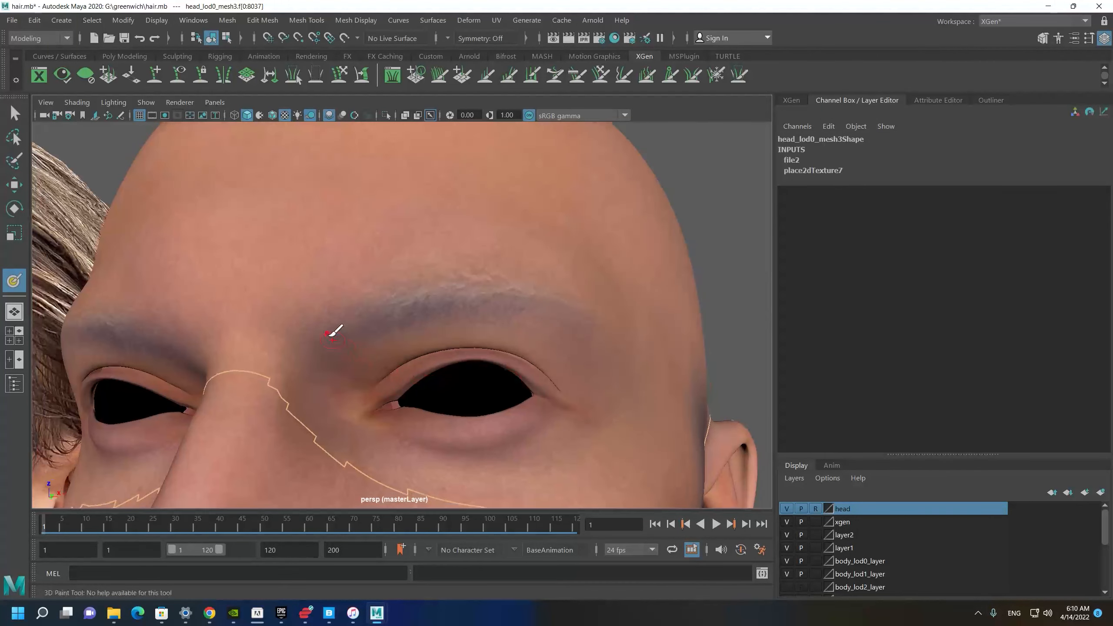
pyautogui.keyDown('alt'); pyautogui.moveTo(330, 334); pyautogui.dragTo(346, 320); pyautogui.keyUp('alt')
pyautogui.keyDown('alt'); pyautogui.moveTo(407, 313); pyautogui.dragTo(415, 361, button='middle'); pyautogui.keyUp('alt')
pyautogui.keyDown('alt'); pyautogui.moveTo(417, 359); pyautogui.dragTo(320, 362); pyautogui.keyUp('alt')
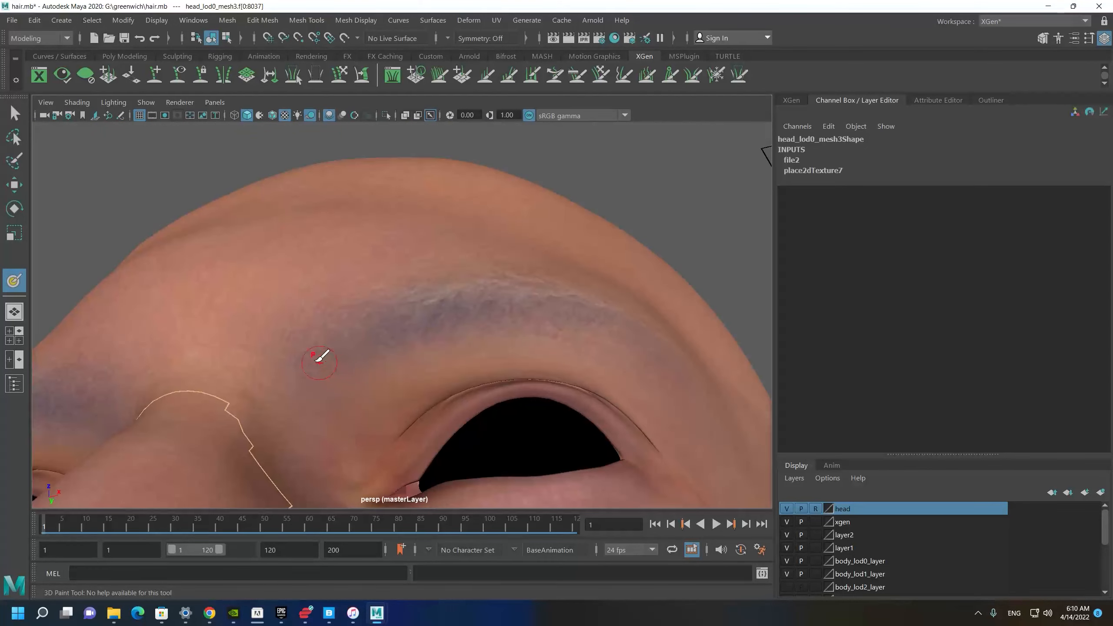
# Set the 3D Paint Tool to the solid circular brush profile.
pyautogui.doubleClick(14, 281)
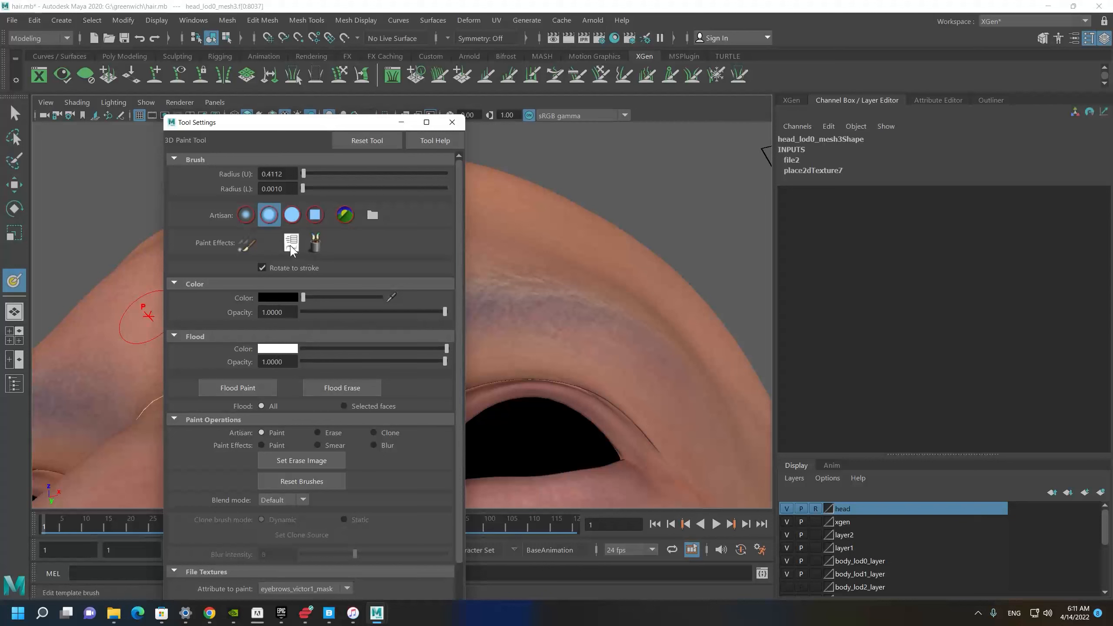
pyautogui.click(290, 216)
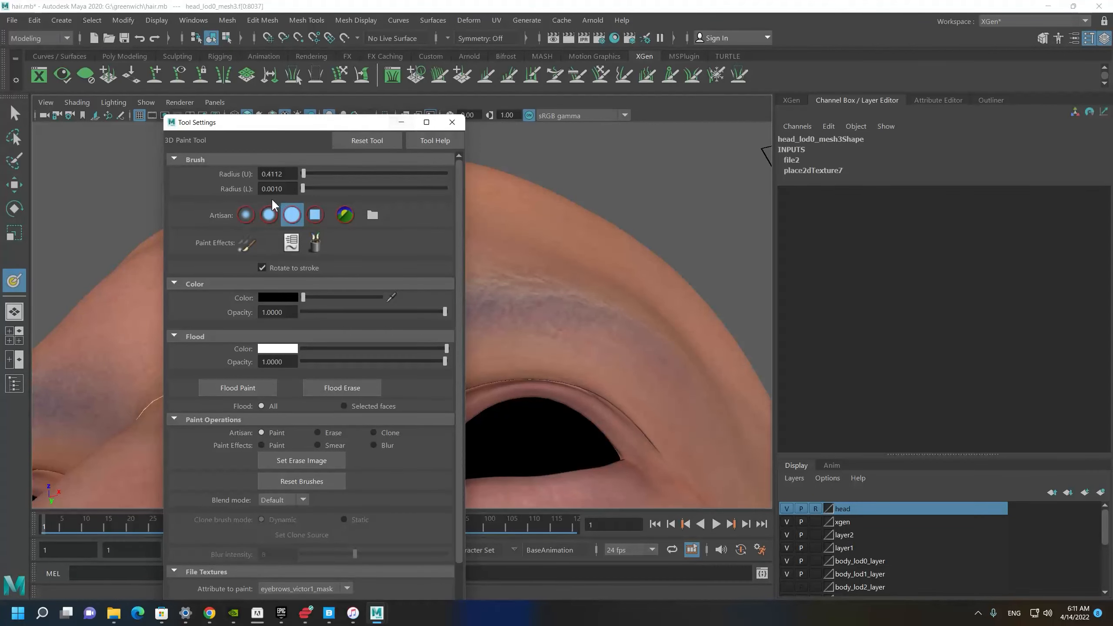
pyautogui.moveTo(364, 125); pyautogui.dragTo(359, 141)
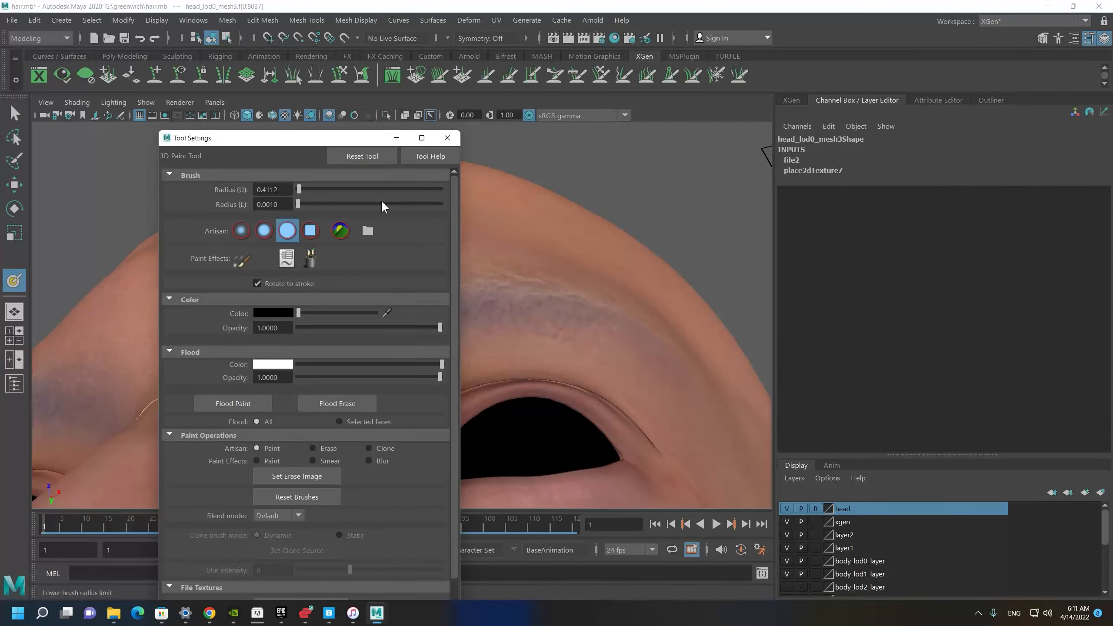
pyautogui.click(396, 138)
# Examine the painted brow shading on the head's skin from several angles as a guide for the mask.
pyautogui.scroll(2, 412, 333)
pyautogui.moveTo(386, 351); pyautogui.dragTo(335, 342)
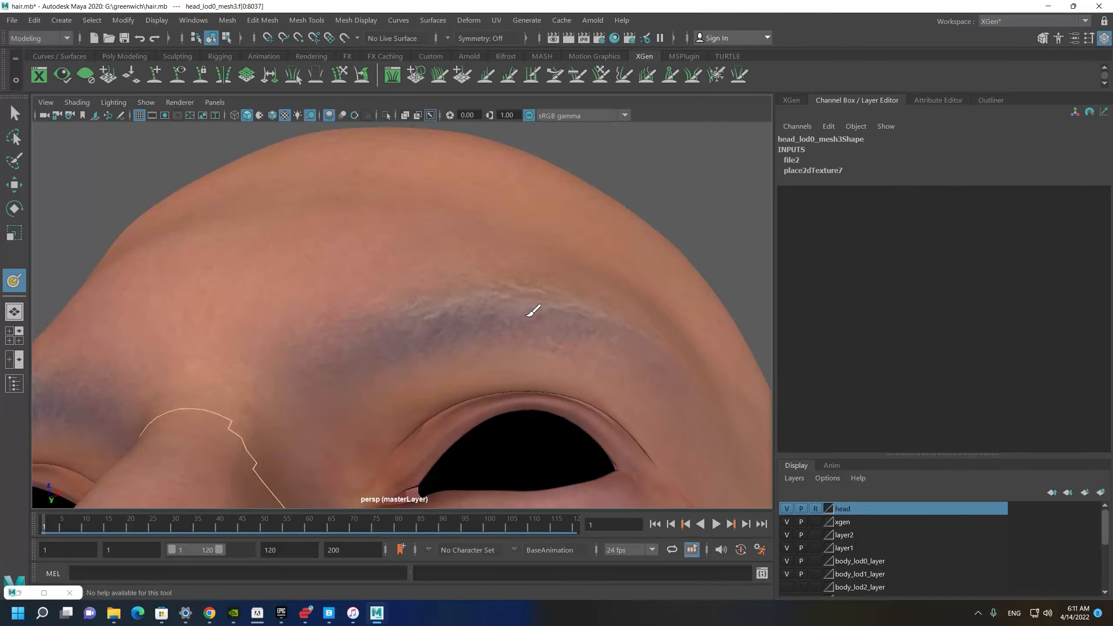
pyautogui.keyDown('alt'); pyautogui.moveTo(631, 363); pyautogui.dragTo(483, 360); pyautogui.keyUp('alt')
pyautogui.moveTo(524, 323)
pyautogui.keyDown('alt'); pyautogui.mouseDown()
pyautogui.moveTo(490, 360)
pyautogui.moveTo(447, 332)
pyautogui.mouseUp(); pyautogui.keyUp('alt')
pyautogui.keyDown('alt'); pyautogui.moveTo(272, 372); pyautogui.dragTo(325, 367); pyautogui.keyUp('alt')
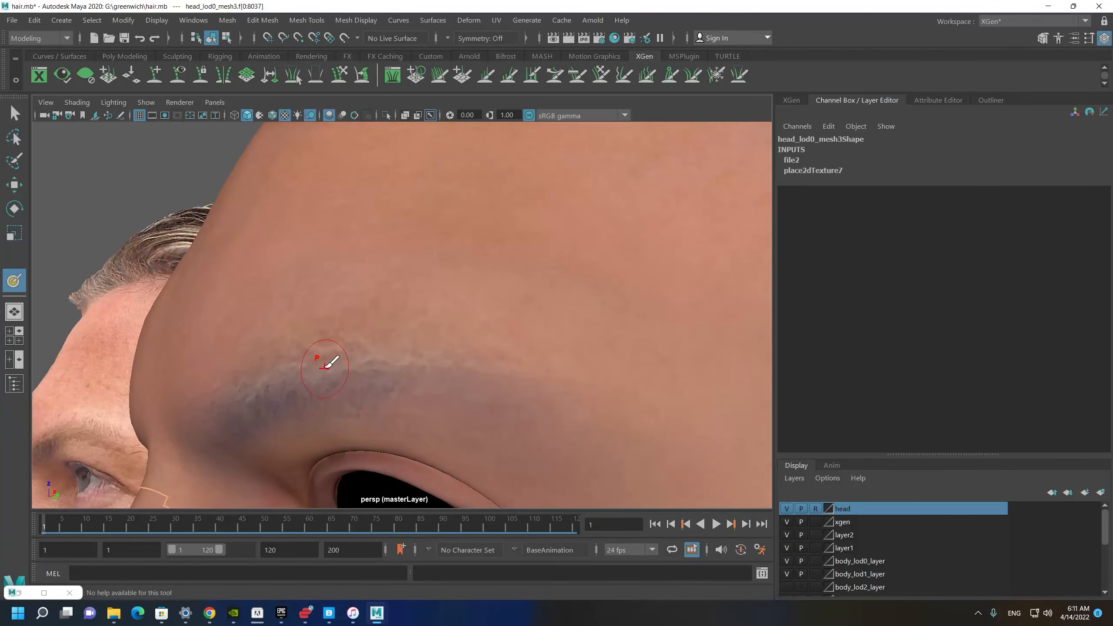
pyautogui.keyDown('alt'); pyautogui.moveTo(530, 368); pyautogui.dragTo(375, 310); pyautogui.keyUp('alt')
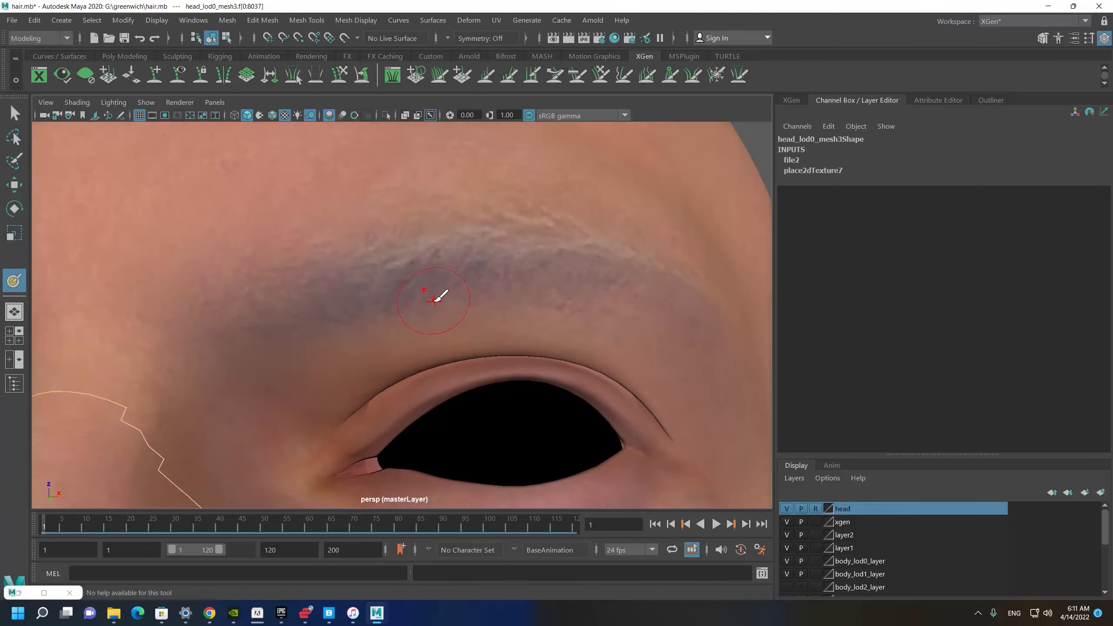
pyautogui.scroll(-1, 427, 277)
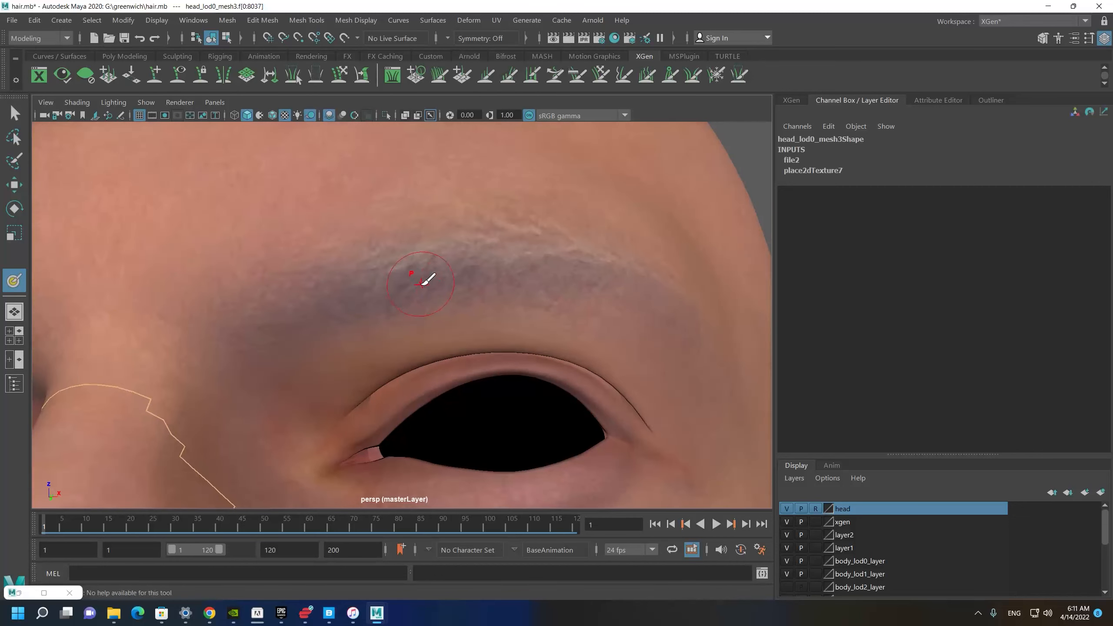
pyautogui.keyDown('alt'); pyautogui.moveTo(427, 277); pyautogui.dragTo(433, 284); pyautogui.keyUp('alt')
# Compare the black mask mesh with the head's brow texture by hiding and showing the head layer.
pyautogui.click(787, 509)
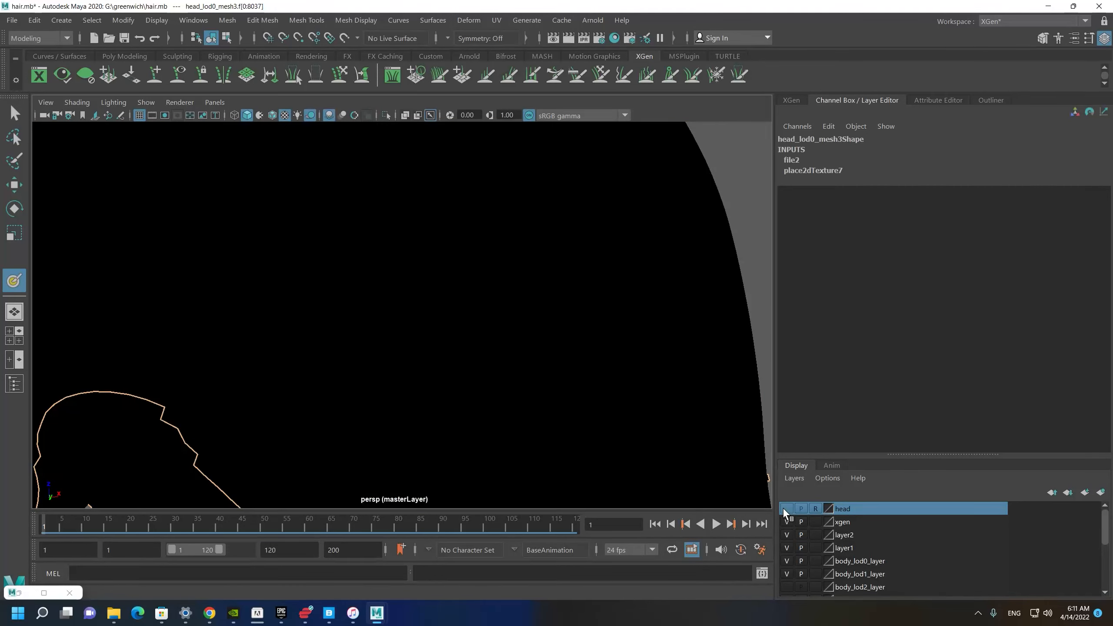
pyautogui.moveTo(423, 318)
pyautogui.keyDown('alt'); pyautogui.mouseDown()
pyautogui.moveTo(248, 322)
pyautogui.moveTo(382, 313)
pyautogui.mouseUp(); pyautogui.keyUp('alt')
pyautogui.doubleClick(13, 283)
pyautogui.click(444, 142)
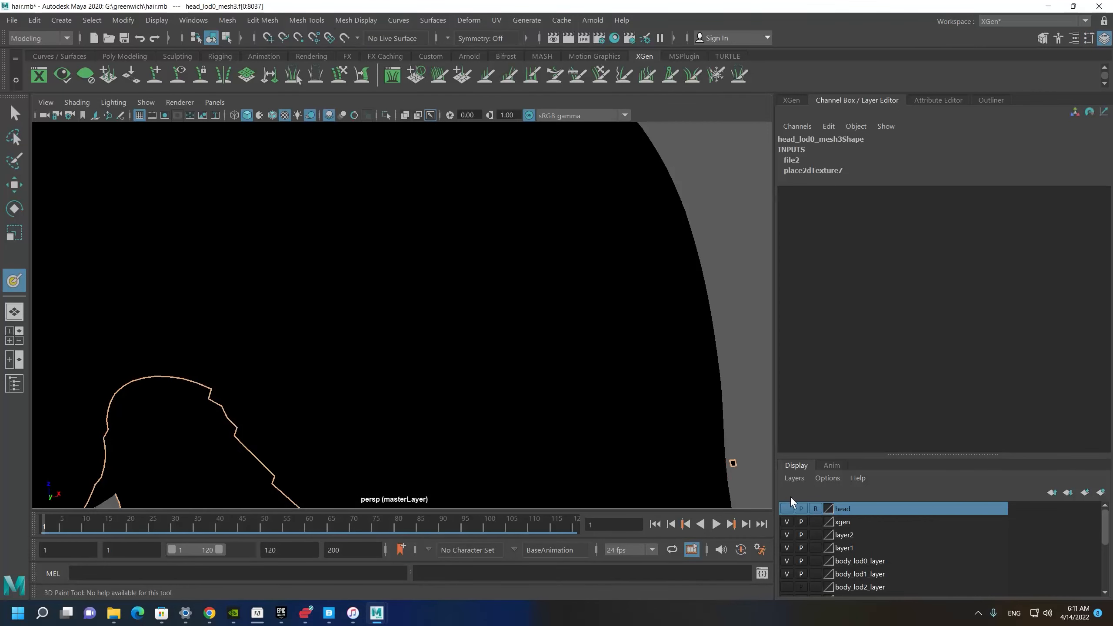
pyautogui.click(787, 509)
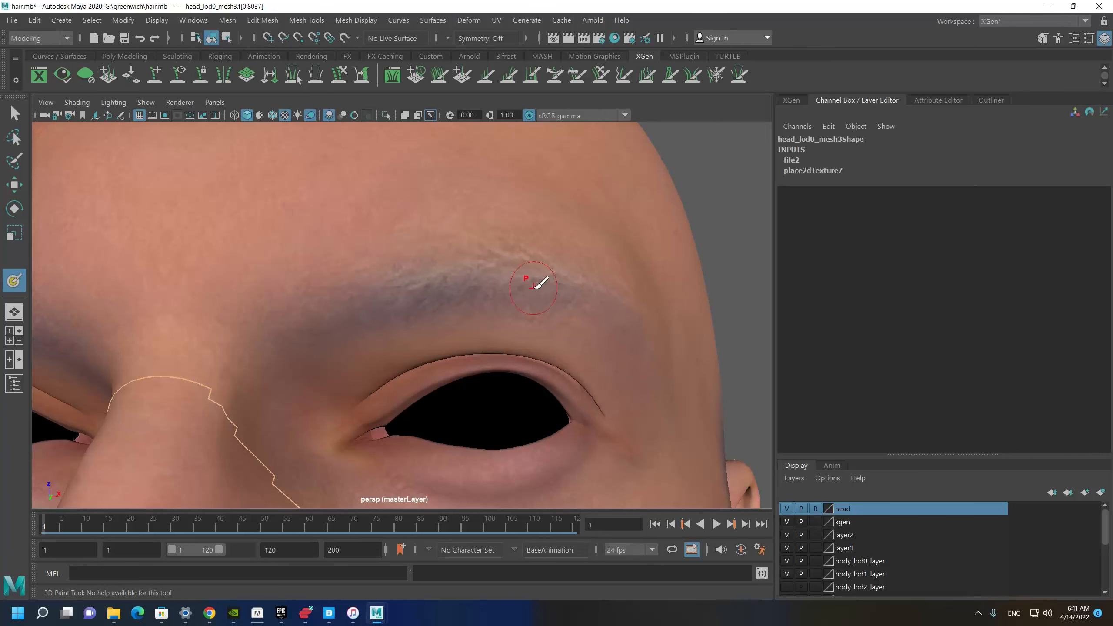
pyautogui.keyDown('alt'); pyautogui.moveTo(609, 314); pyautogui.dragTo(590, 317); pyautogui.keyUp('alt')
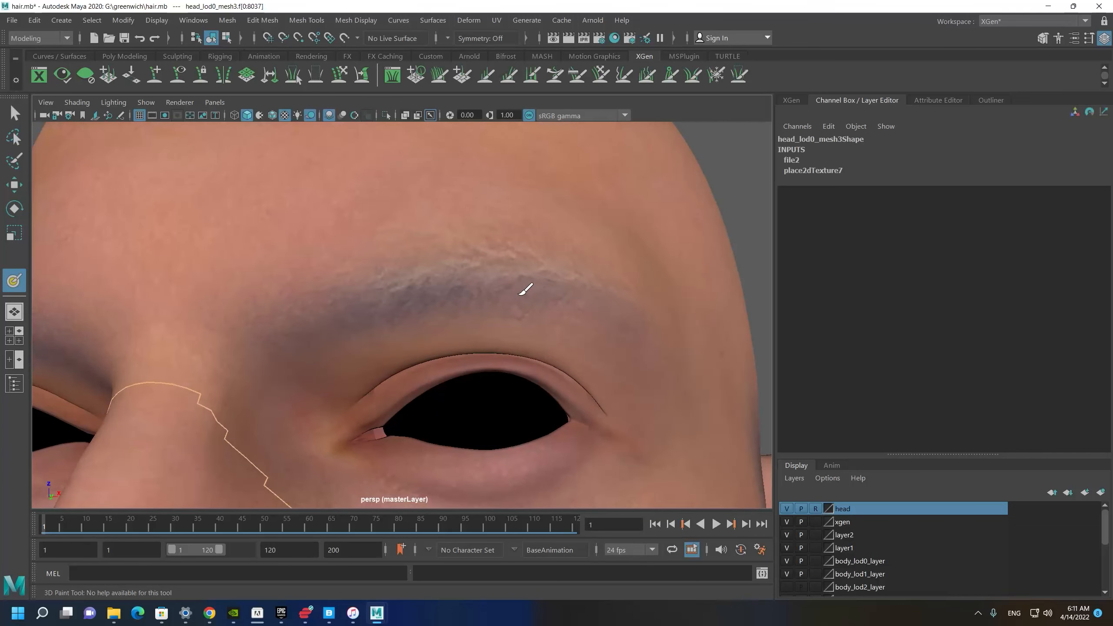
pyautogui.click(786, 509)
pyautogui.click(787, 509)
# Leave the 3D Paint Tool for the Move tool and clear the selection, with the whole face in view.
pyautogui.scroll(-5, 294, 273)
pyautogui.moveTo(294, 275)
pyautogui.keyDown('alt'); pyautogui.mouseDown()
pyautogui.moveTo(301, 288)
pyautogui.moveTo(284, 274)
pyautogui.mouseUp(); pyautogui.keyUp('alt')
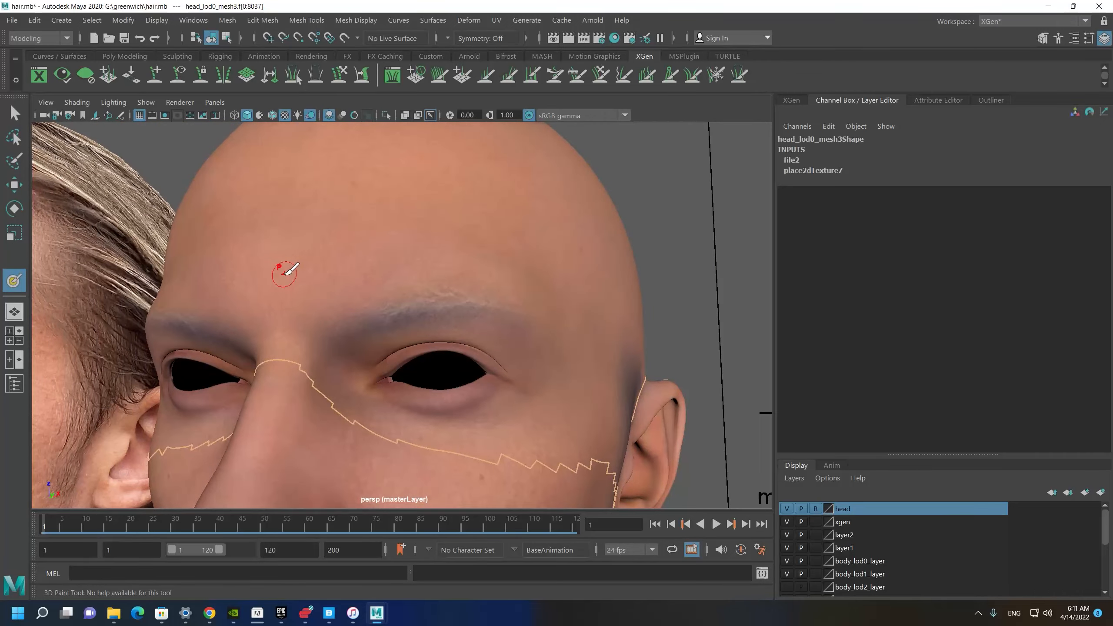
pyautogui.keyDown('alt'); pyautogui.moveTo(412, 369); pyautogui.dragTo(478, 367); pyautogui.keyUp('alt')
pyautogui.scroll(-4, 474, 371)
pyautogui.press('w')
pyautogui.moveTo(465, 421); pyautogui.dragTo(431, 455)
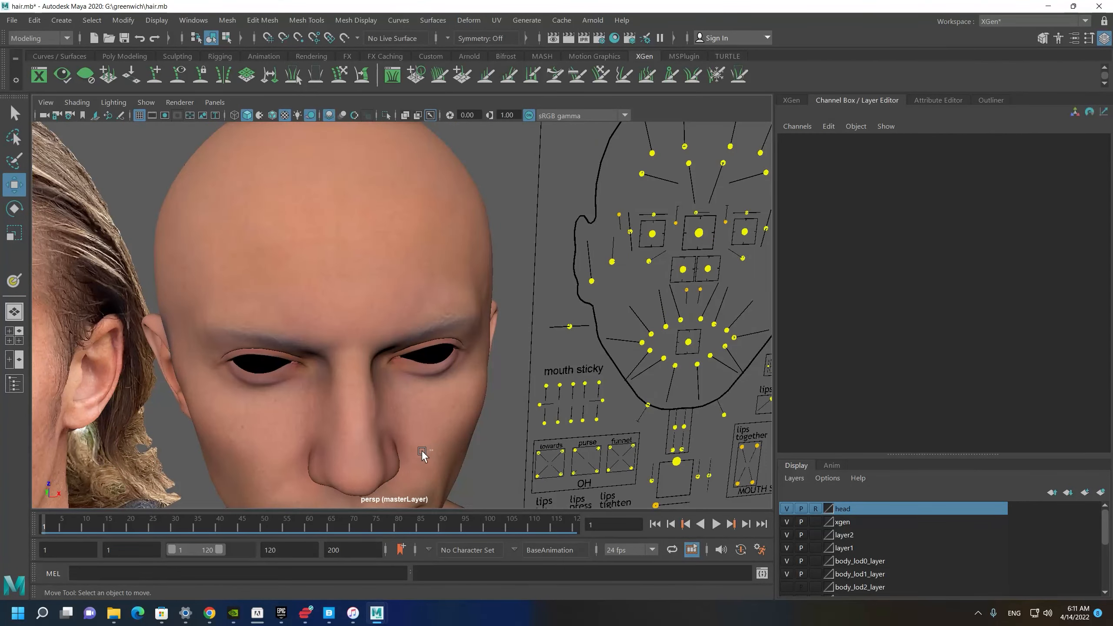
# Turn off reference display for the head layer and assign a new Lambert material to the full head mesh.
pyautogui.click(815, 509)
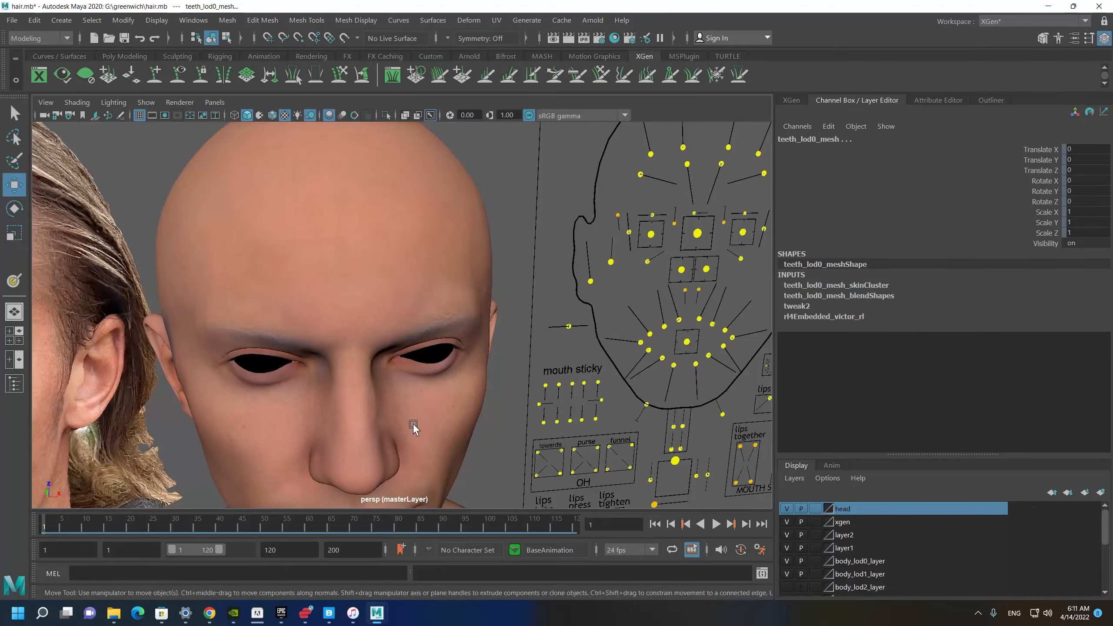
pyautogui.click(363, 435)
pyautogui.keyDown('alt'); pyautogui.moveTo(362, 435); pyautogui.dragTo(386, 291); pyautogui.keyUp('alt')
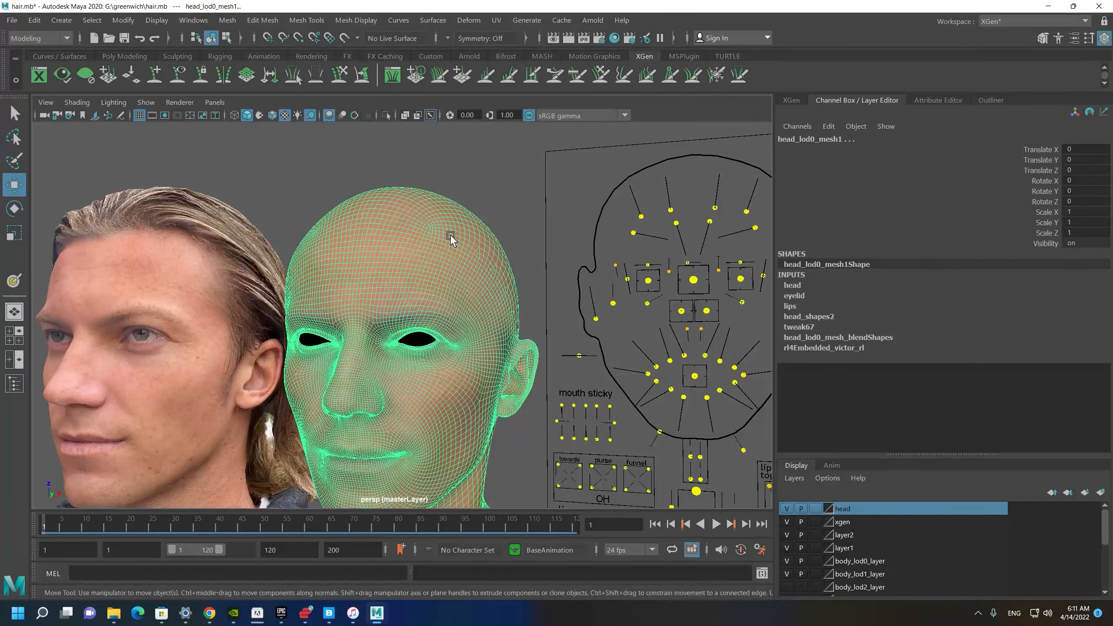
pyautogui.scroll(6, 583, 409)
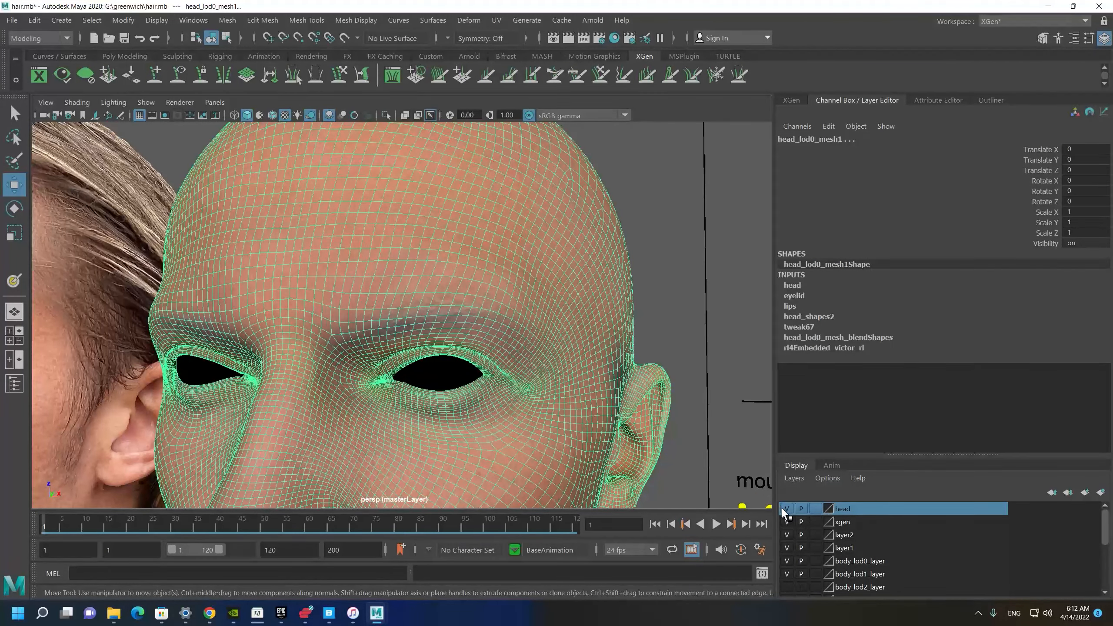
pyautogui.click(405, 269)
pyautogui.click(473, 291)
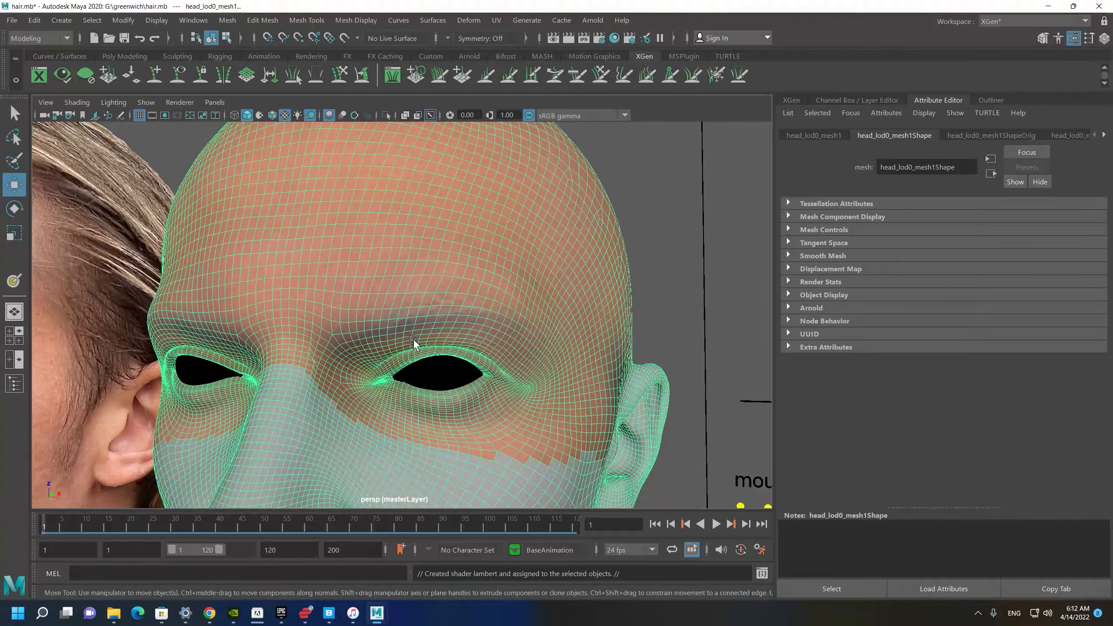
# Connect a File texture to the Color of the head mesh's new Lambert material.
pyautogui.click(1104, 136)
pyautogui.click(1104, 136)
pyautogui.click(1104, 135)
pyautogui.click(1104, 135)
pyautogui.click(1104, 135)
pyautogui.click(1068, 135)
pyautogui.click(1094, 276)
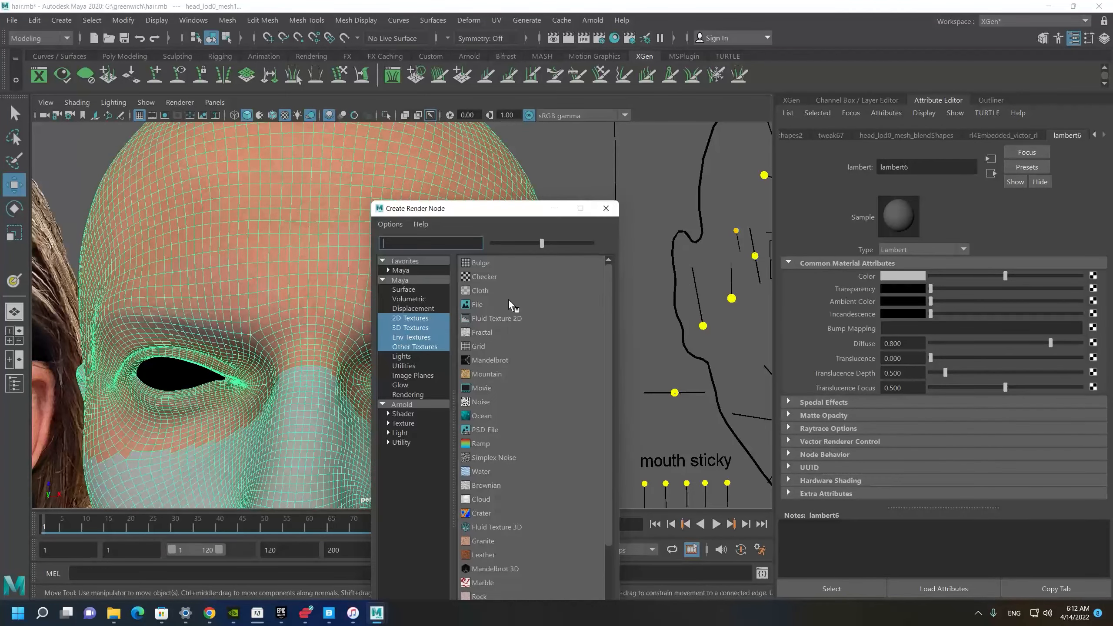
pyautogui.click(476, 305)
# Load Image000.psd from G:\greenwich\wrap as the image of the new file texture.
pyautogui.click(1088, 307)
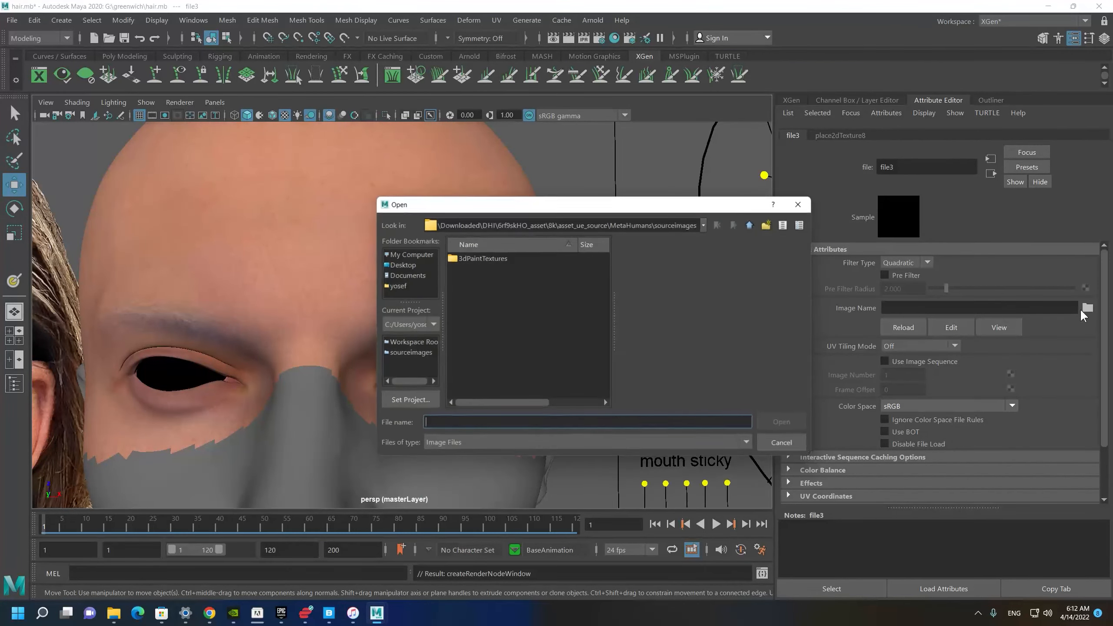
pyautogui.click(422, 255)
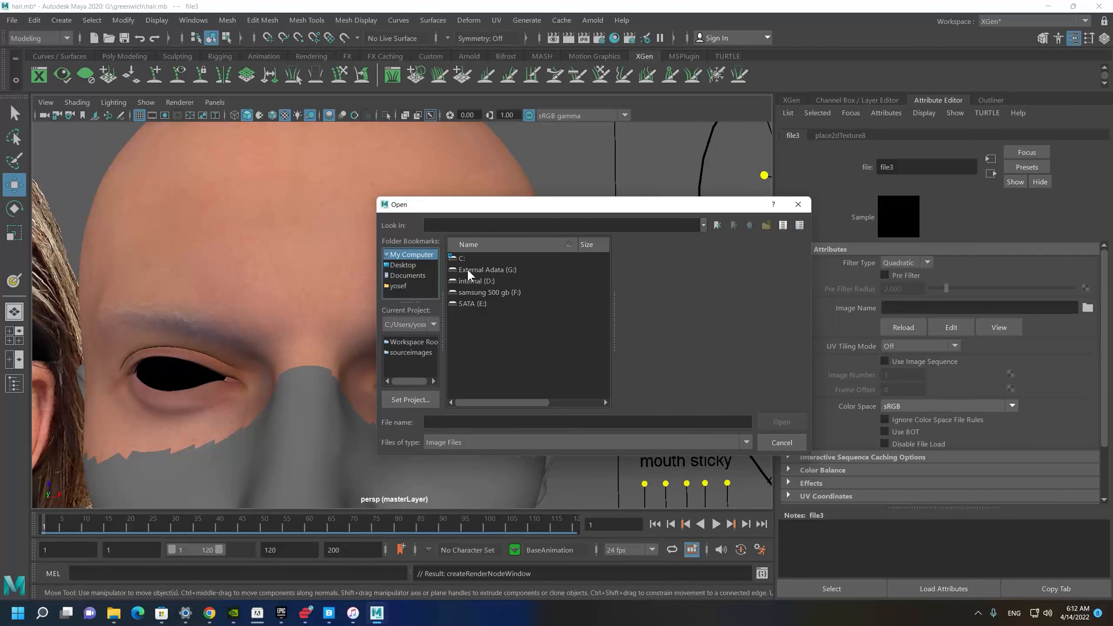
pyautogui.doubleClick(467, 268)
pyautogui.click(476, 383)
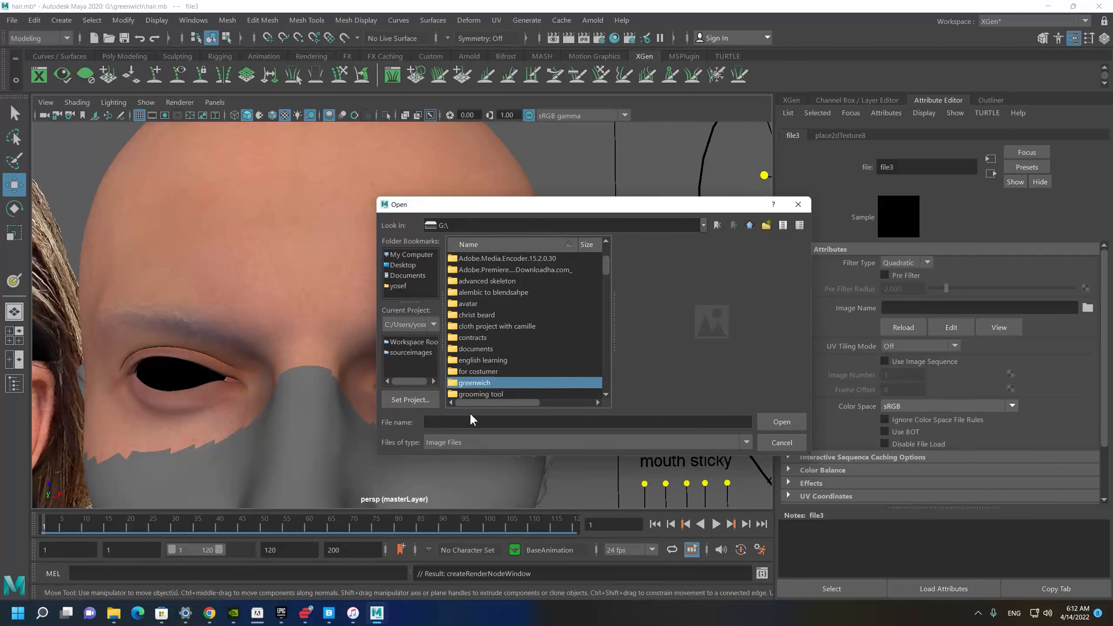
pyautogui.doubleClick(477, 386)
pyautogui.click(479, 312)
pyautogui.click(480, 383)
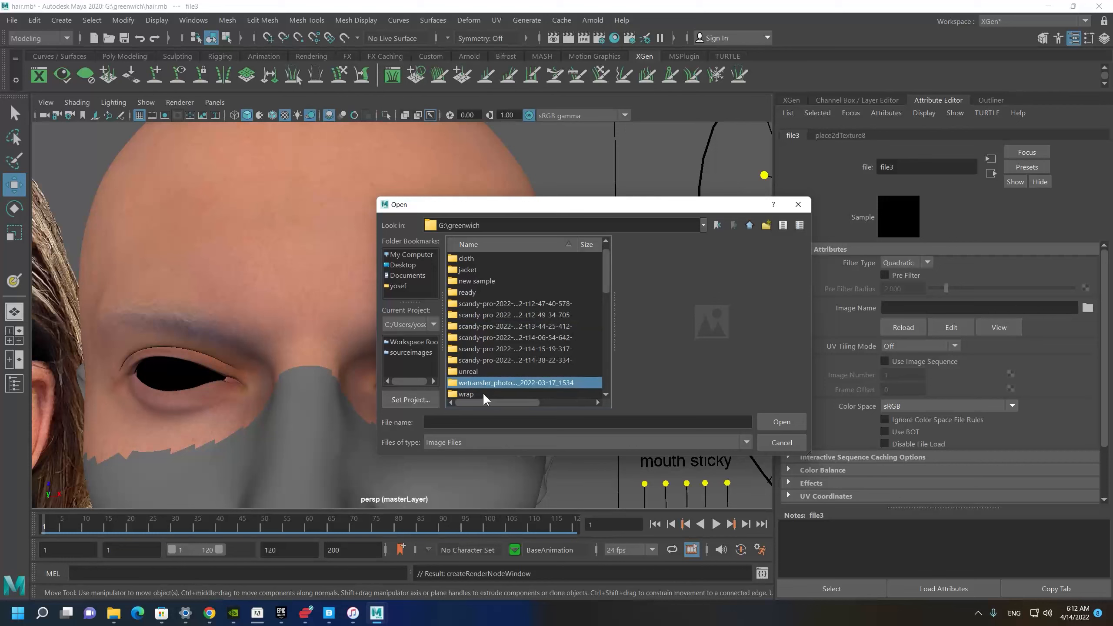
pyautogui.doubleClick(469, 382)
pyautogui.click(469, 305)
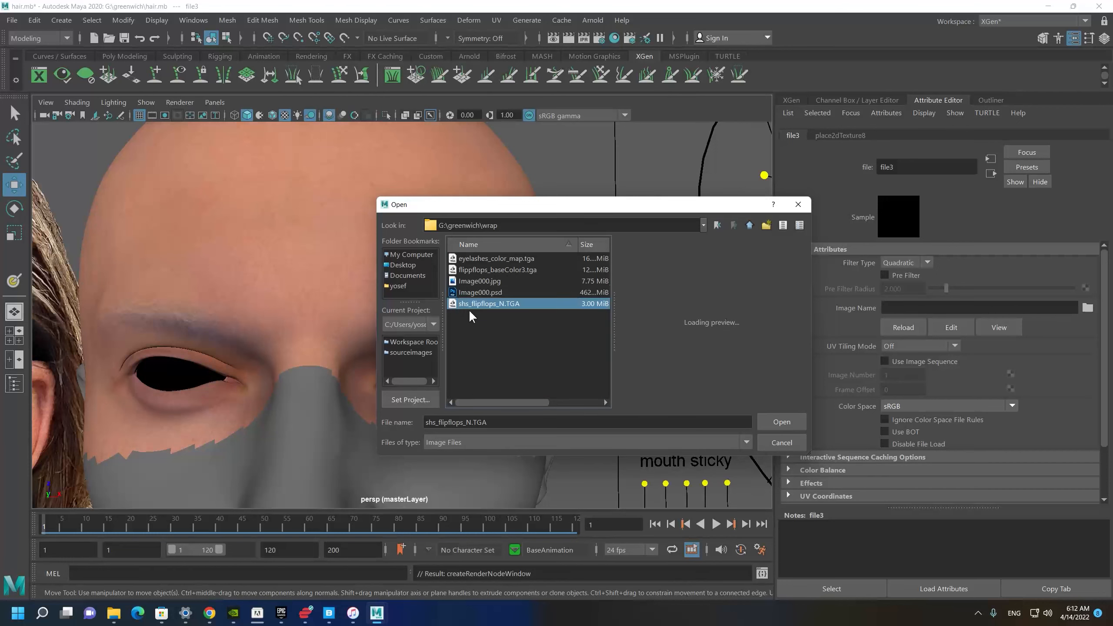
pyautogui.click(483, 293)
pyautogui.doubleClick(483, 293)
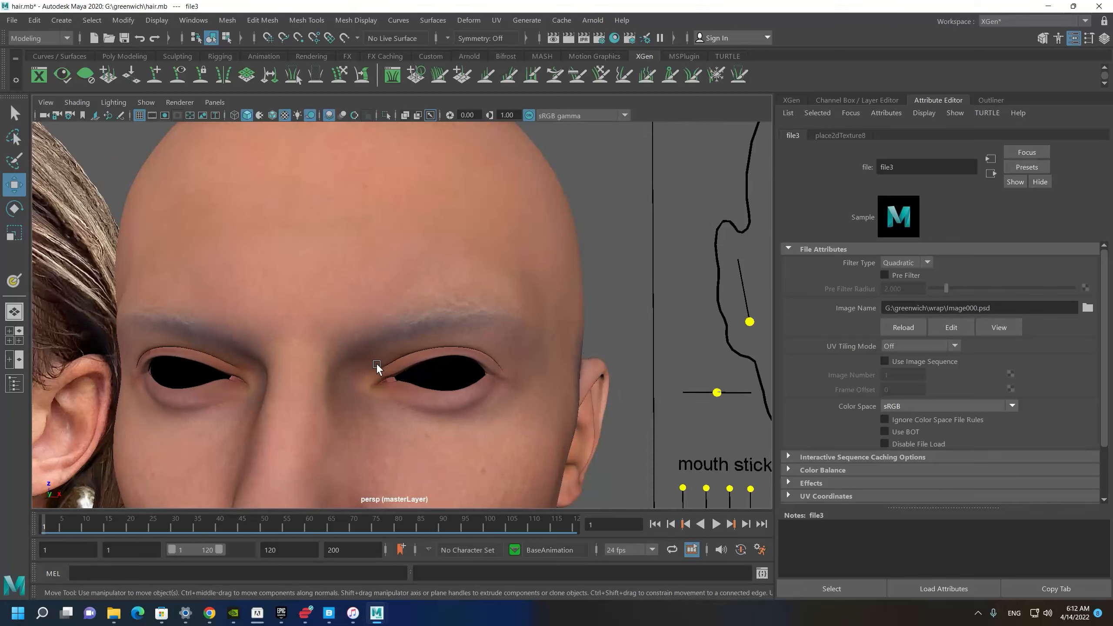
# Raise the transparency of the full head mesh's Lambert material to about two thirds and check the brow area through it.
pyautogui.click(542, 439)
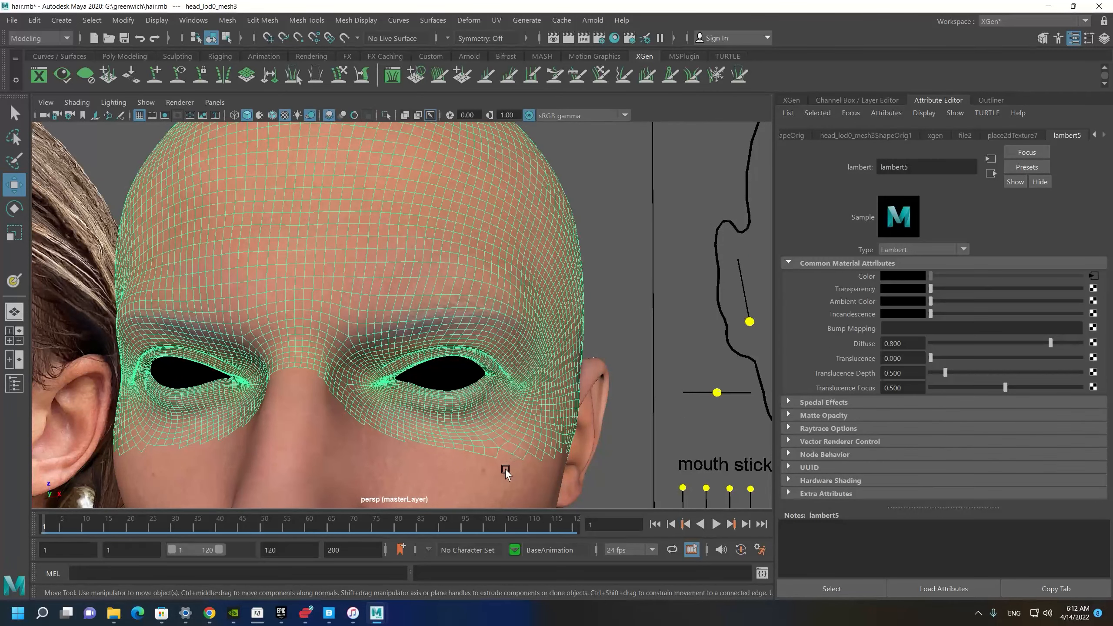
pyautogui.click(490, 474)
pyautogui.moveTo(938, 288); pyautogui.dragTo(1034, 289)
pyautogui.scroll(3, 499, 307)
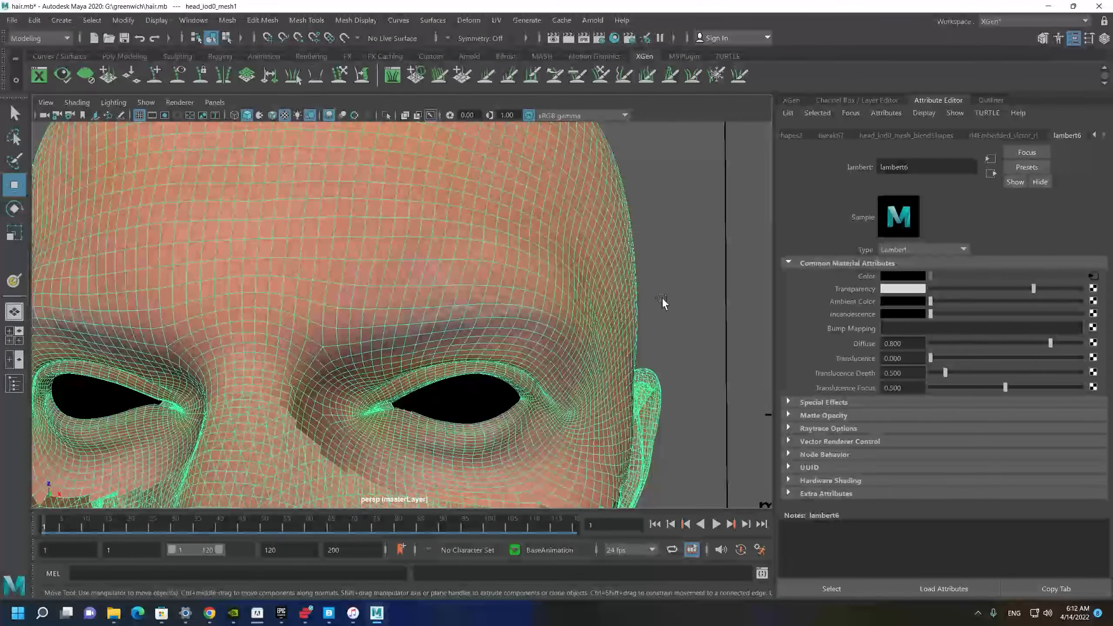
pyautogui.click(664, 303)
pyautogui.scroll(-5, 520, 369)
pyautogui.keyDown('alt'); pyautogui.moveTo(520, 368); pyautogui.dragTo(245, 354); pyautogui.keyUp('alt')
pyautogui.keyDown('alt'); pyautogui.moveTo(246, 354); pyautogui.dragTo(502, 342, button='right'); pyautogui.keyUp('alt')
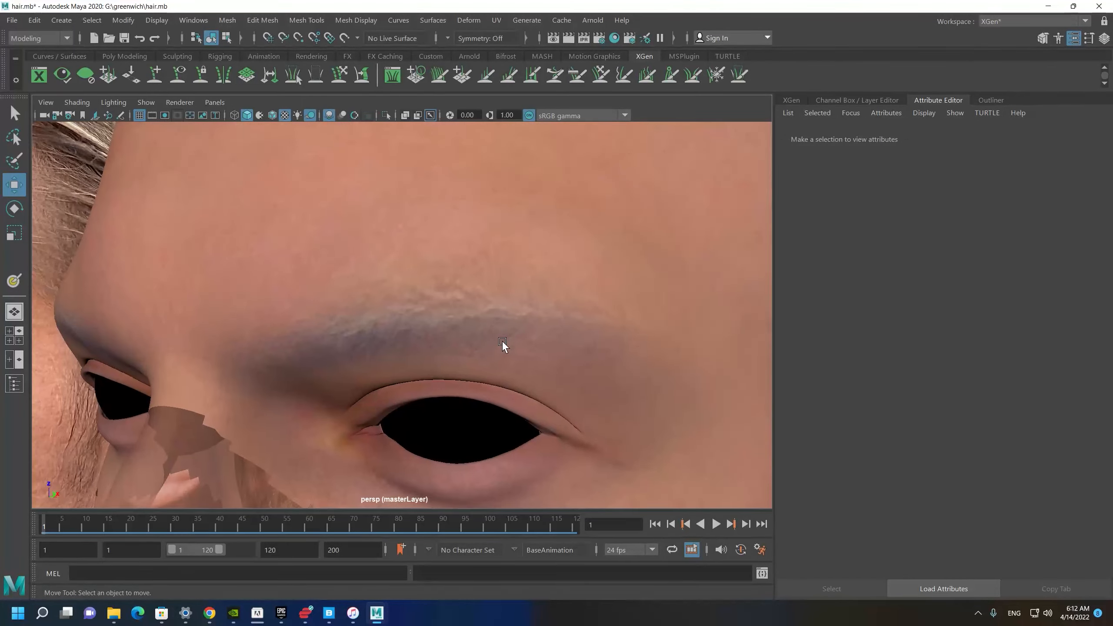
pyautogui.keyDown('alt'); pyautogui.moveTo(502, 342); pyautogui.dragTo(501, 242, button='middle'); pyautogui.keyUp('alt')
# Set the head layer back to reference display and clear the selection.
pyautogui.click(367, 369)
pyautogui.keyDown('alt'); pyautogui.moveTo(302, 312); pyautogui.dragTo(499, 255); pyautogui.keyUp('alt')
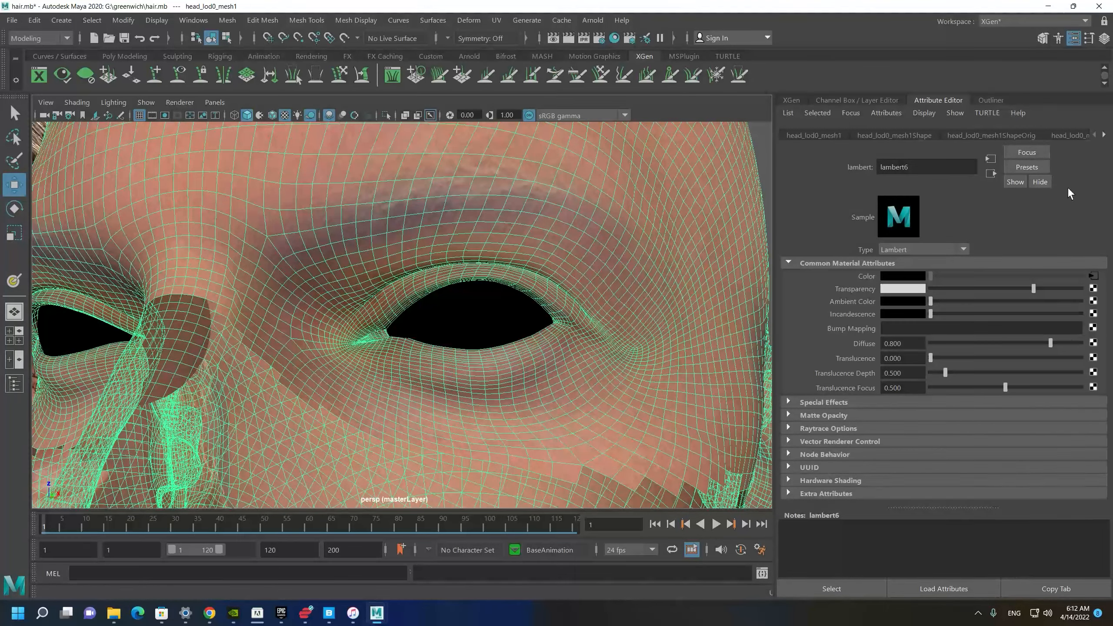
pyautogui.click(864, 100)
pyautogui.click(815, 508)
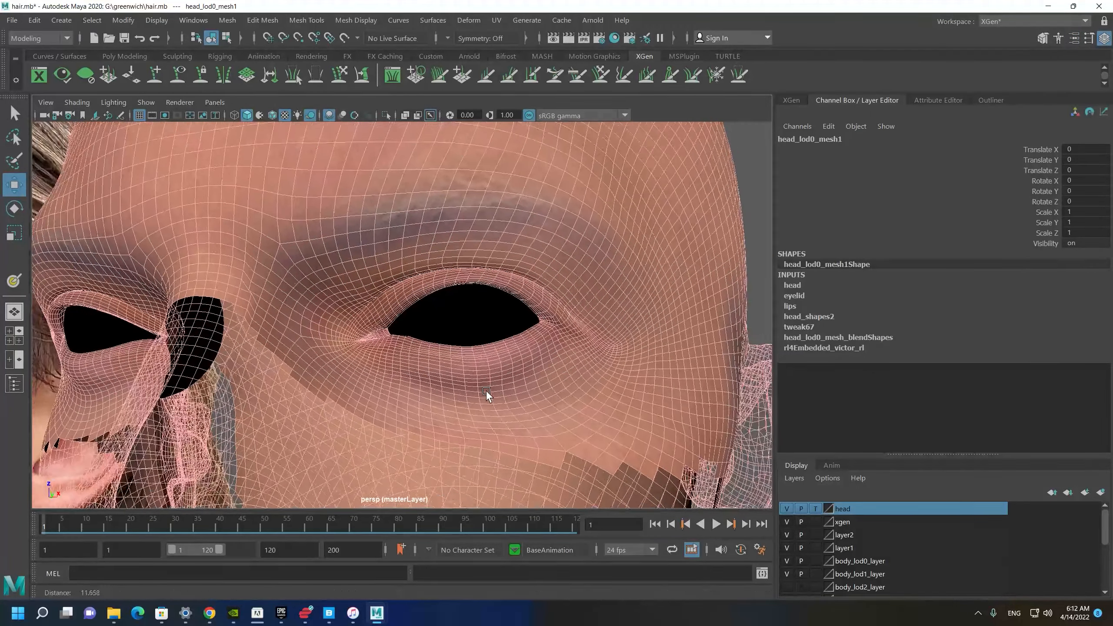
pyautogui.click(820, 510)
pyautogui.keyDown('alt'); pyautogui.moveTo(538, 411); pyautogui.dragTo(658, 458); pyautogui.keyUp('alt')
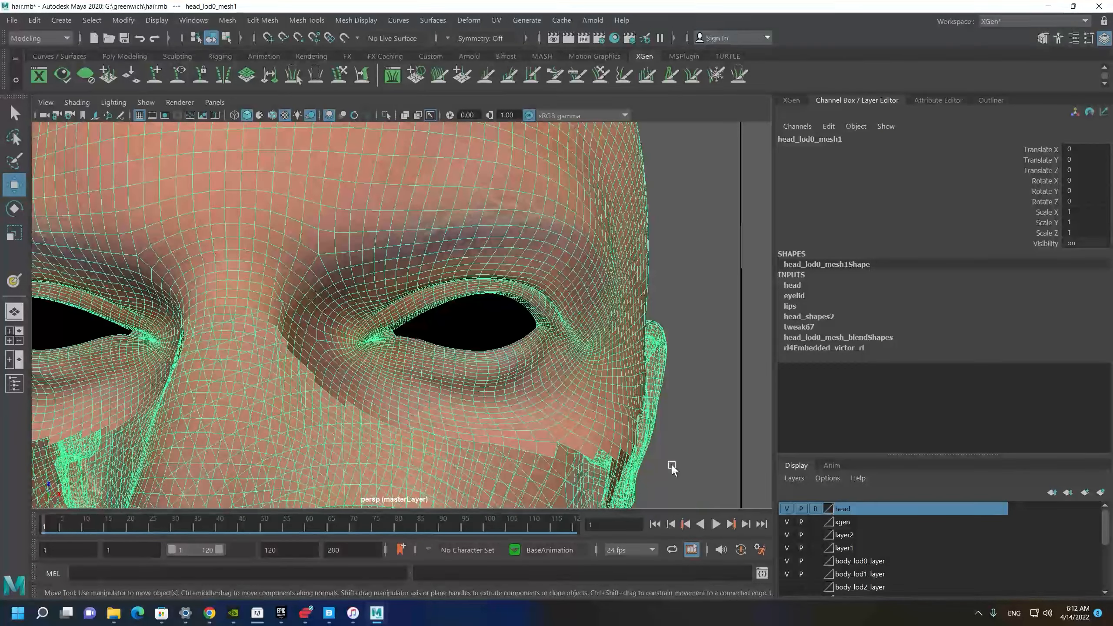
pyautogui.click(654, 347)
pyautogui.keyDown('alt'); pyautogui.moveTo(525, 350); pyautogui.dragTo(525, 365, button='middle'); pyautogui.keyUp('alt')
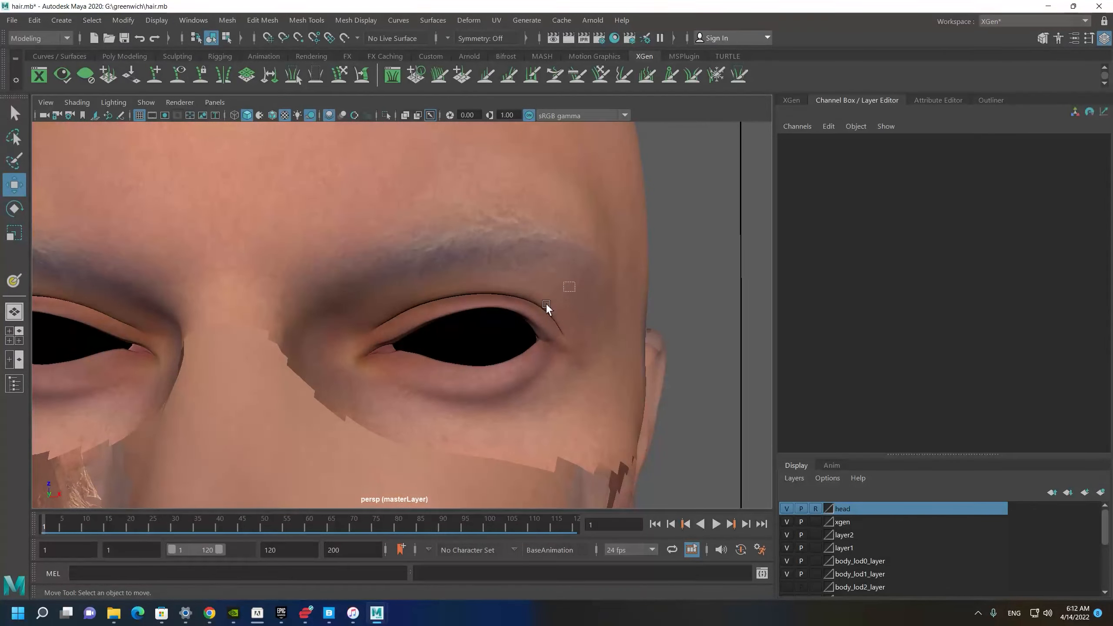
# Select the partial face mesh that carries the XGen brows, with one brow and eye in close view.
pyautogui.moveTo(563, 290); pyautogui.dragTo(572, 342)
pyautogui.click(583, 284)
pyautogui.keyDown('alt'); pyautogui.moveTo(604, 328); pyautogui.dragTo(307, 264, button='right'); pyautogui.keyUp('alt')
pyautogui.keyDown('alt'); pyautogui.moveTo(407, 316); pyautogui.dragTo(320, 351); pyautogui.keyUp('alt')
pyautogui.keyDown('alt'); pyautogui.moveTo(342, 377); pyautogui.dragTo(571, 469, button='right'); pyautogui.keyUp('alt')
pyautogui.keyDown('alt'); pyautogui.moveTo(570, 469); pyautogui.dragTo(460, 323); pyautogui.keyUp('alt')
pyautogui.keyDown('alt'); pyautogui.moveTo(460, 323); pyautogui.dragTo(548, 355, button='right'); pyautogui.keyUp('alt')
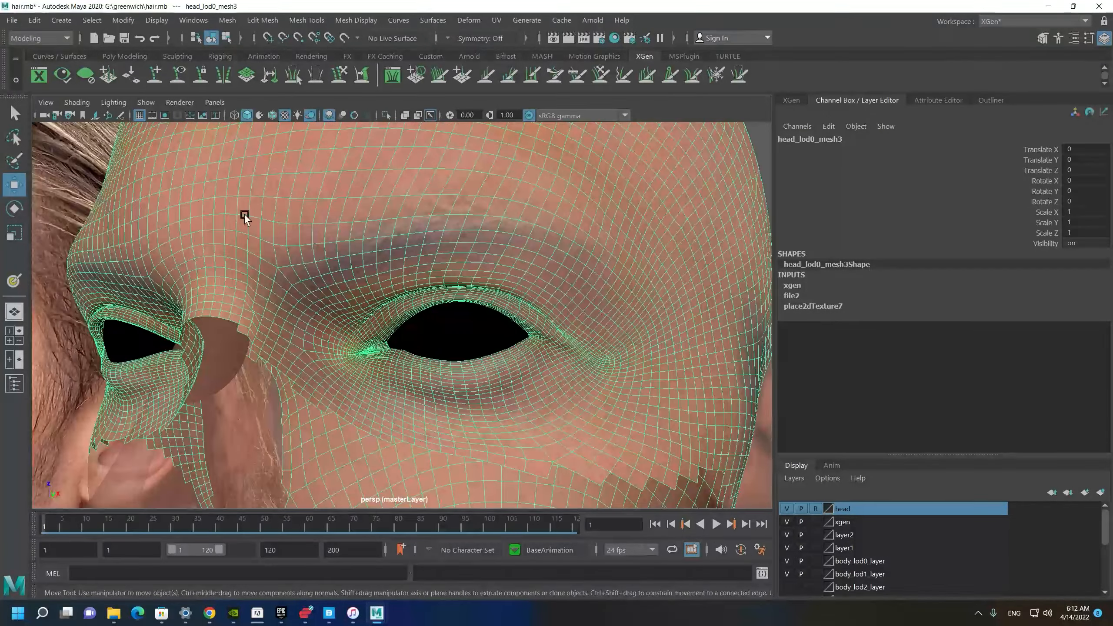
pyautogui.click(14, 281)
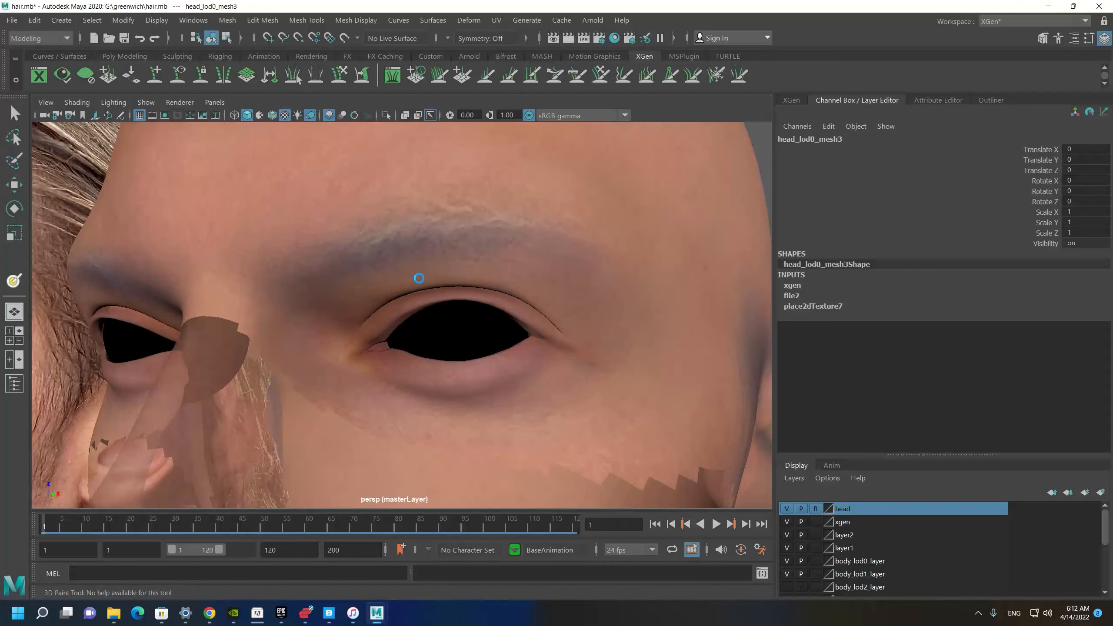
pyautogui.press('6')
pyautogui.moveTo(430, 274)
pyautogui.keyDown('alt'); pyautogui.mouseDown()
pyautogui.moveTo(458, 246)
pyautogui.moveTo(449, 266)
pyautogui.mouseUp(); pyautogui.keyUp('alt')
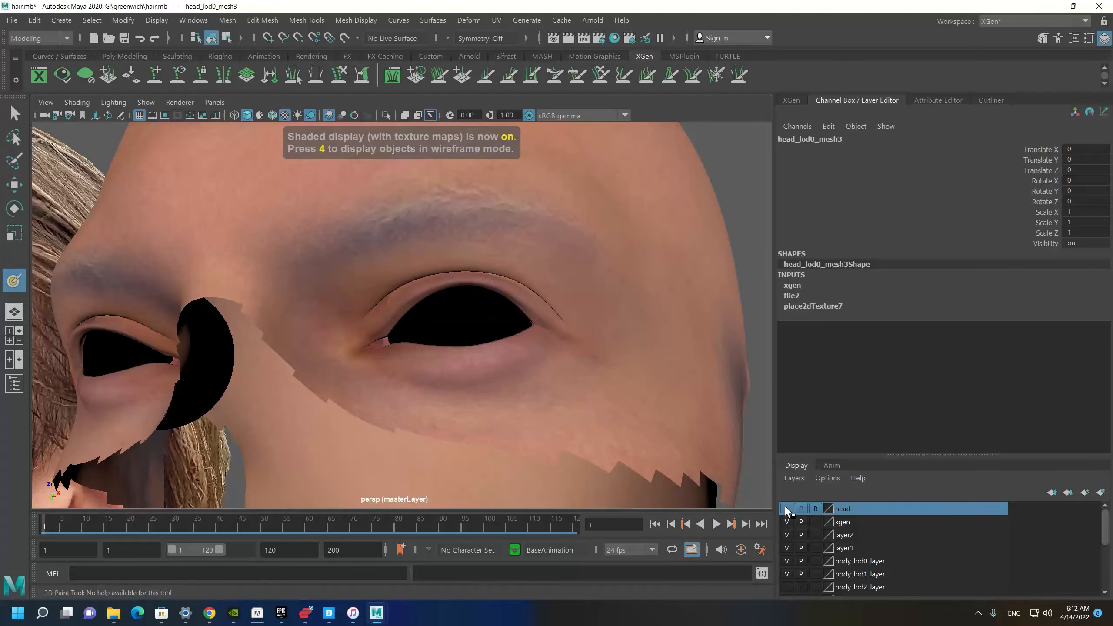
pyautogui.press('q')
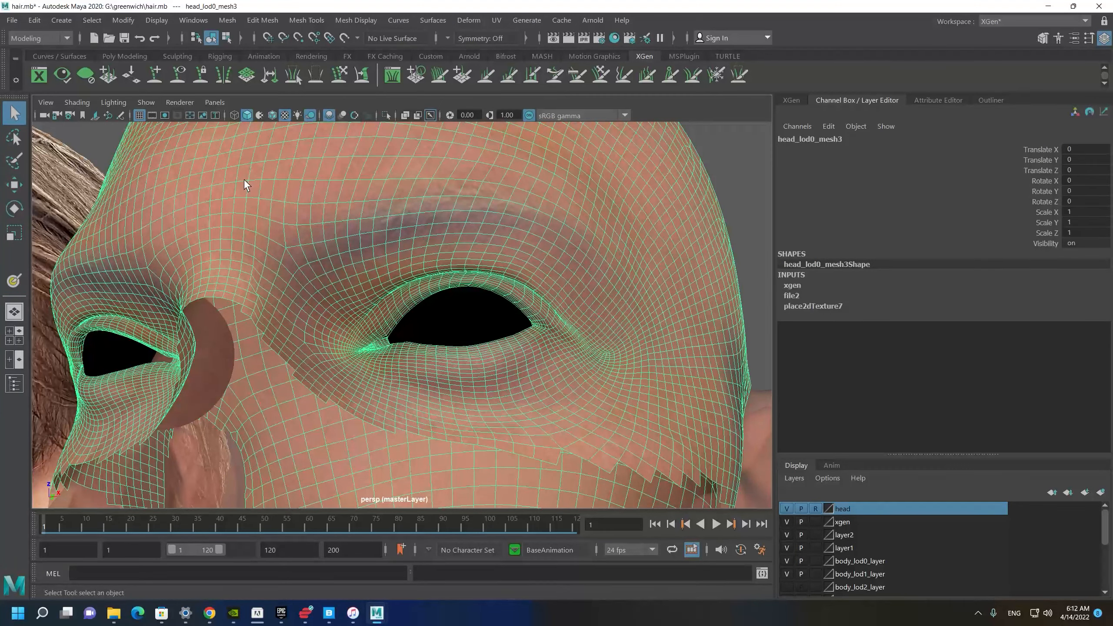
pyautogui.click(310, 251)
pyautogui.press('w')
pyautogui.hotkey('ctrl', 'z')
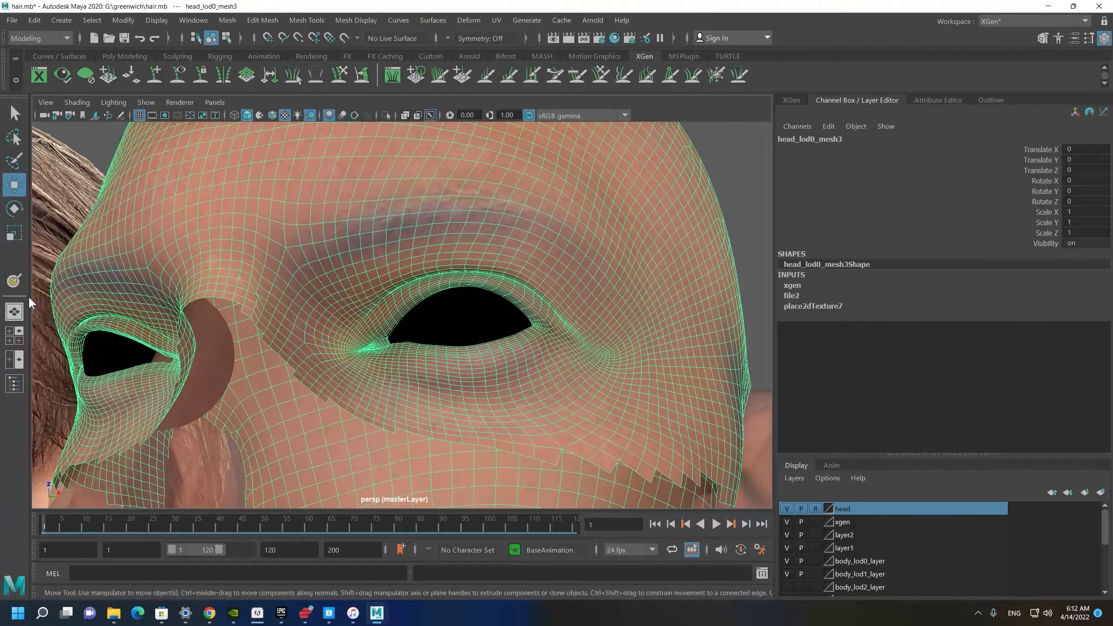
# Hide the head layer and reopen the density mask of the eyebrows description for 3D painting, with textures displayed.
pyautogui.click(14, 280)
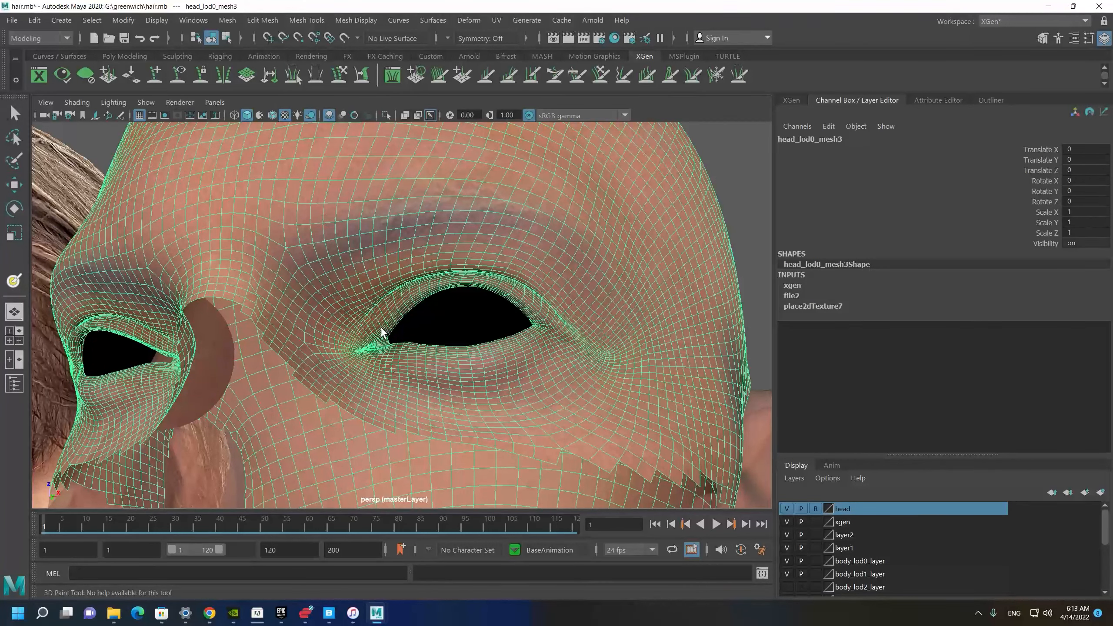
pyautogui.press('6')
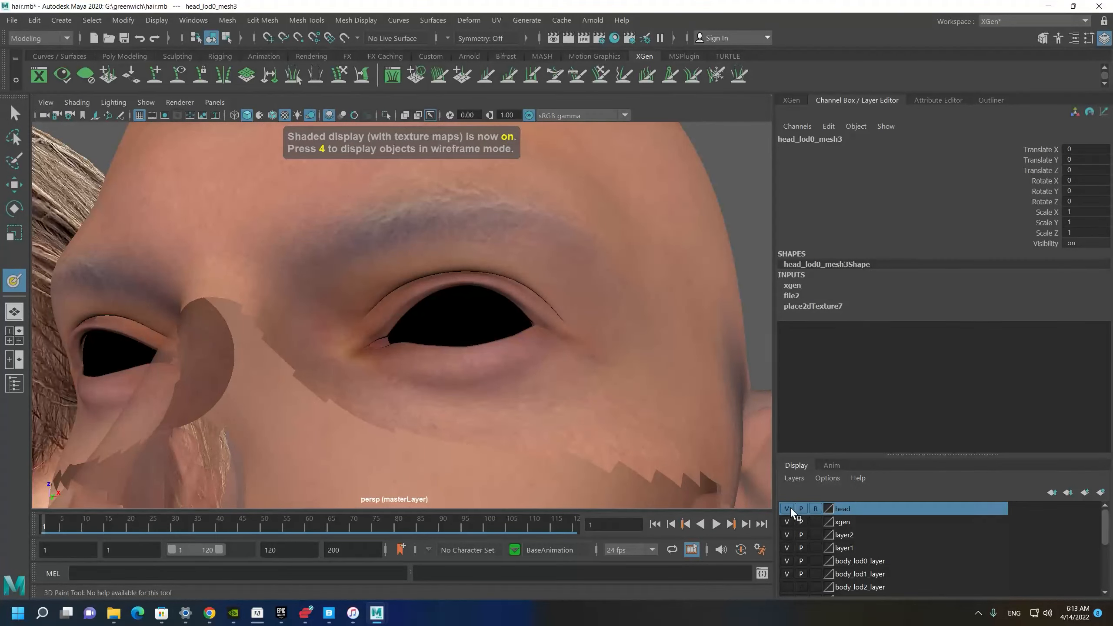
pyautogui.click(790, 508)
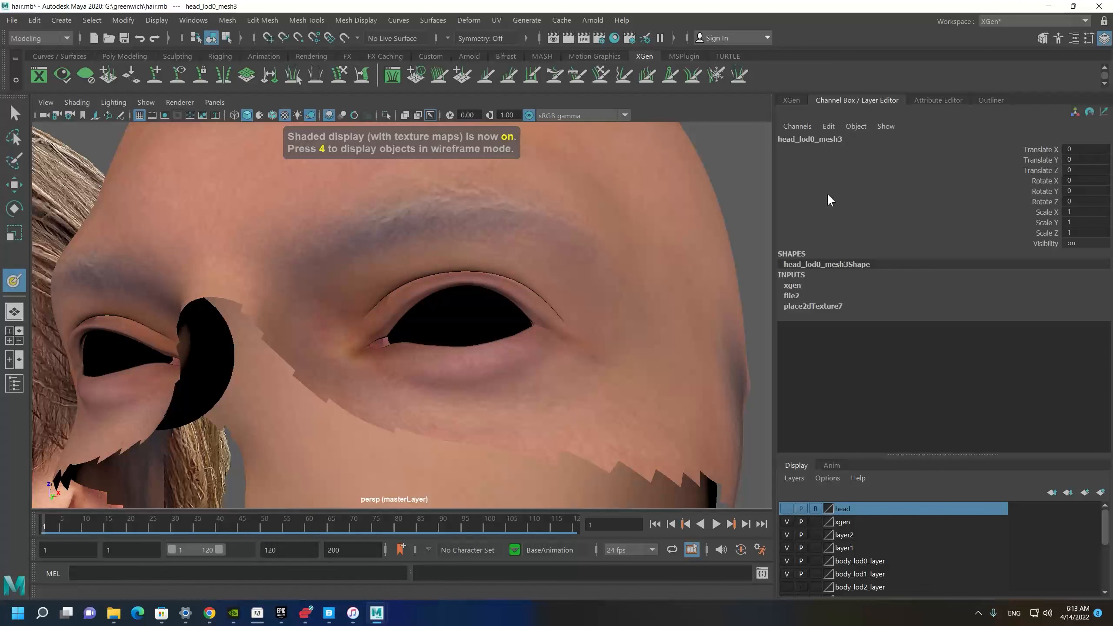
pyautogui.click(793, 99)
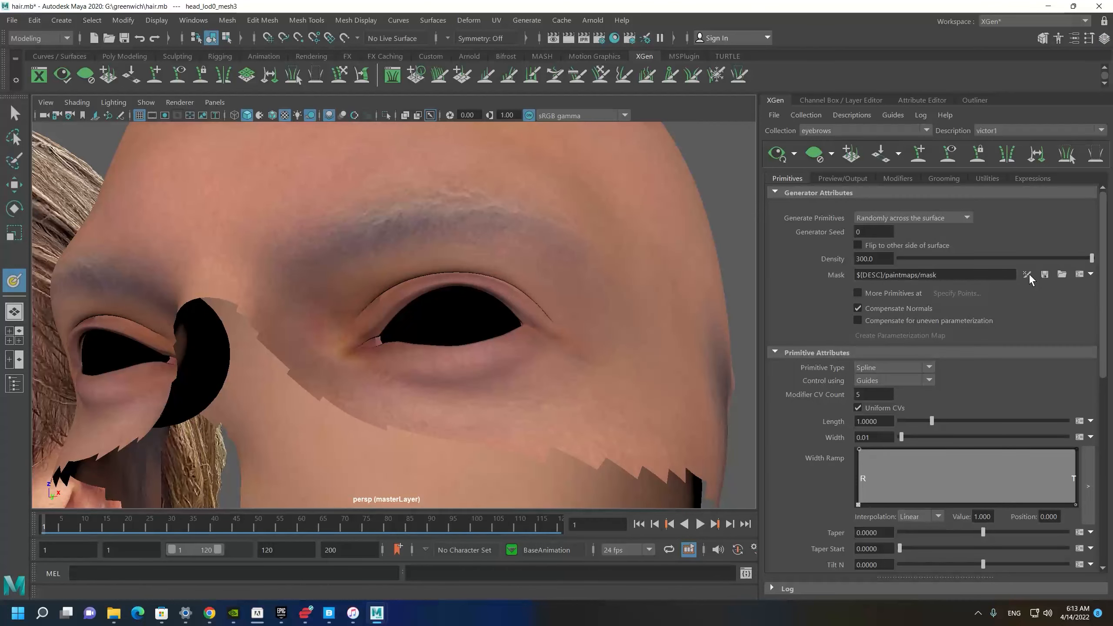
pyautogui.click(1028, 274)
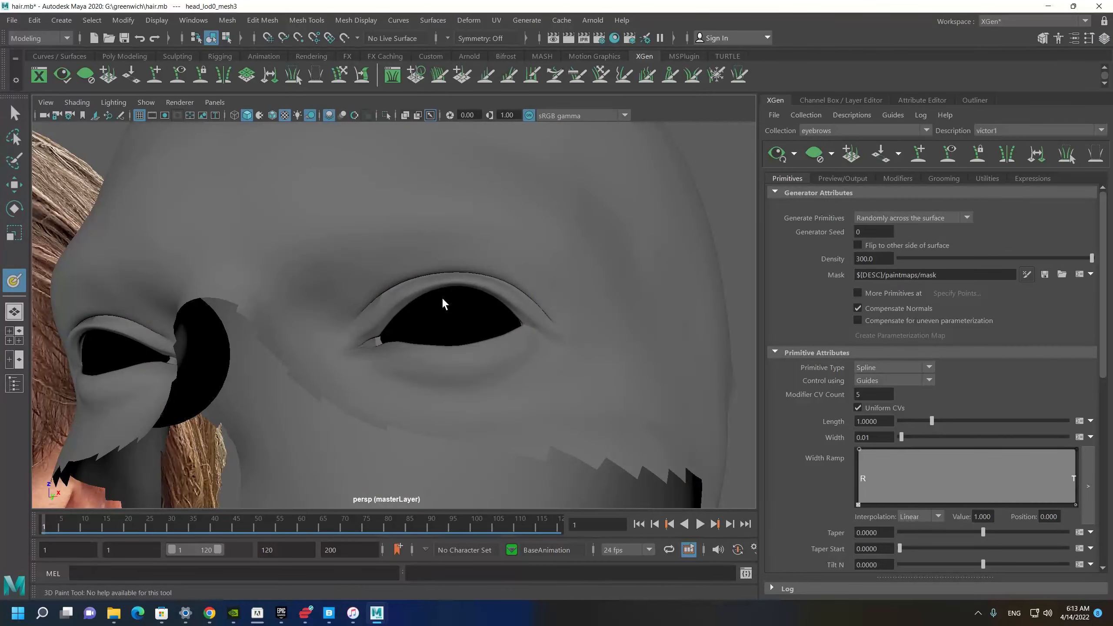
pyautogui.press('6')
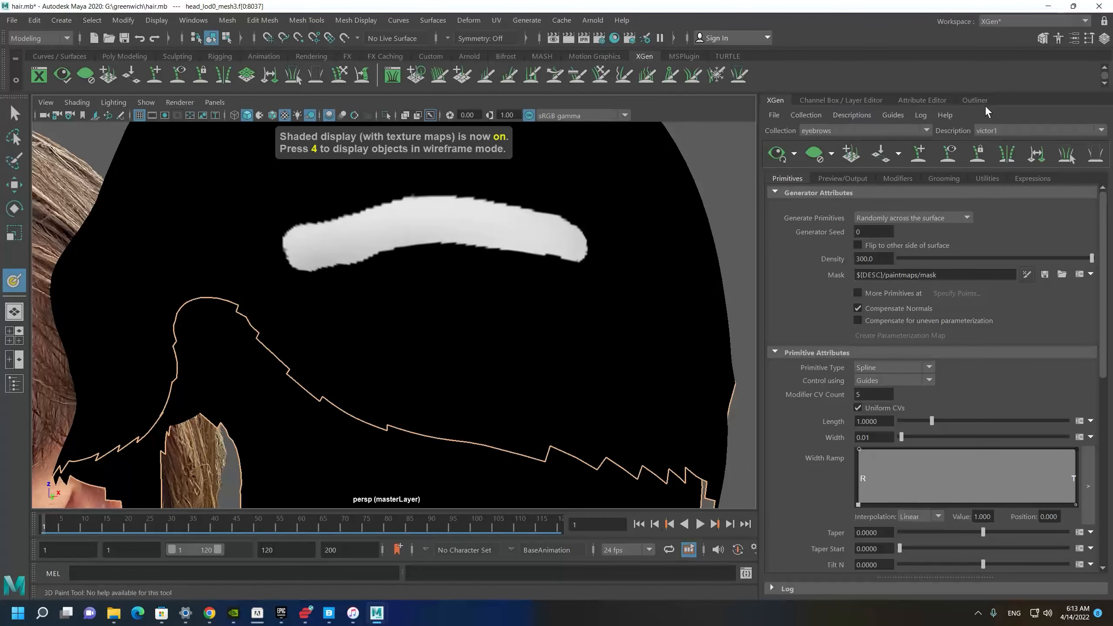
# Show the semi-transparent head layer over the painted mask and frame the brow closely with the paint brush ready.
pyautogui.click(835, 100)
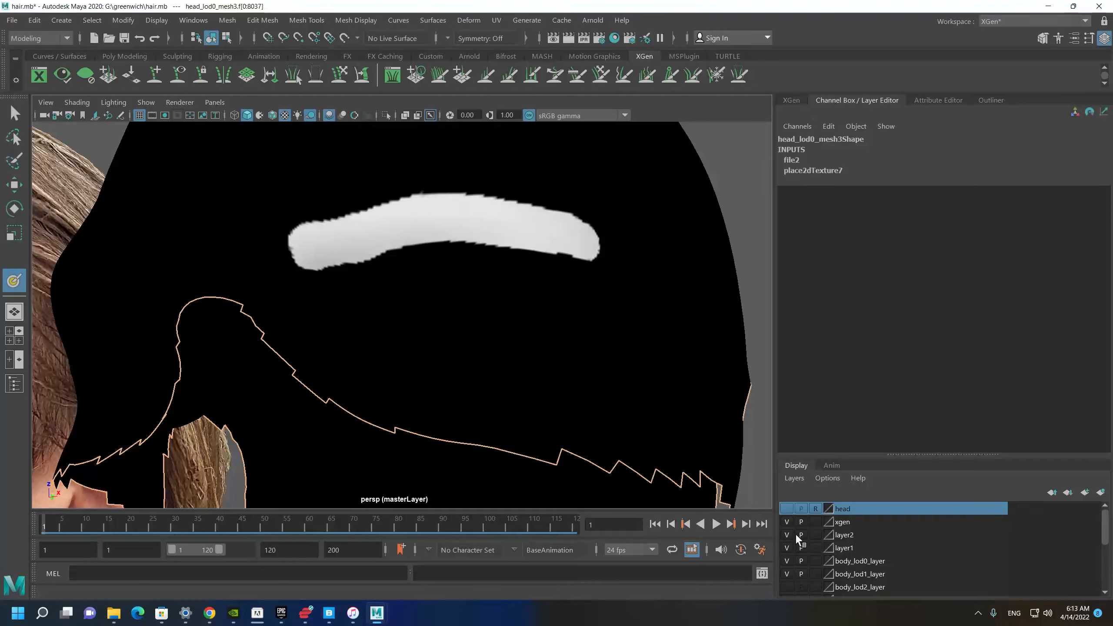
pyautogui.click(788, 509)
pyautogui.click(788, 509)
pyautogui.moveTo(448, 301)
pyautogui.keyDown('alt'); pyautogui.mouseDown()
pyautogui.moveTo(316, 278)
pyautogui.moveTo(379, 317)
pyautogui.moveTo(218, 318)
pyautogui.moveTo(256, 330)
pyautogui.moveTo(319, 287)
pyautogui.moveTo(368, 318)
pyautogui.mouseUp(); pyautogui.keyUp('alt')
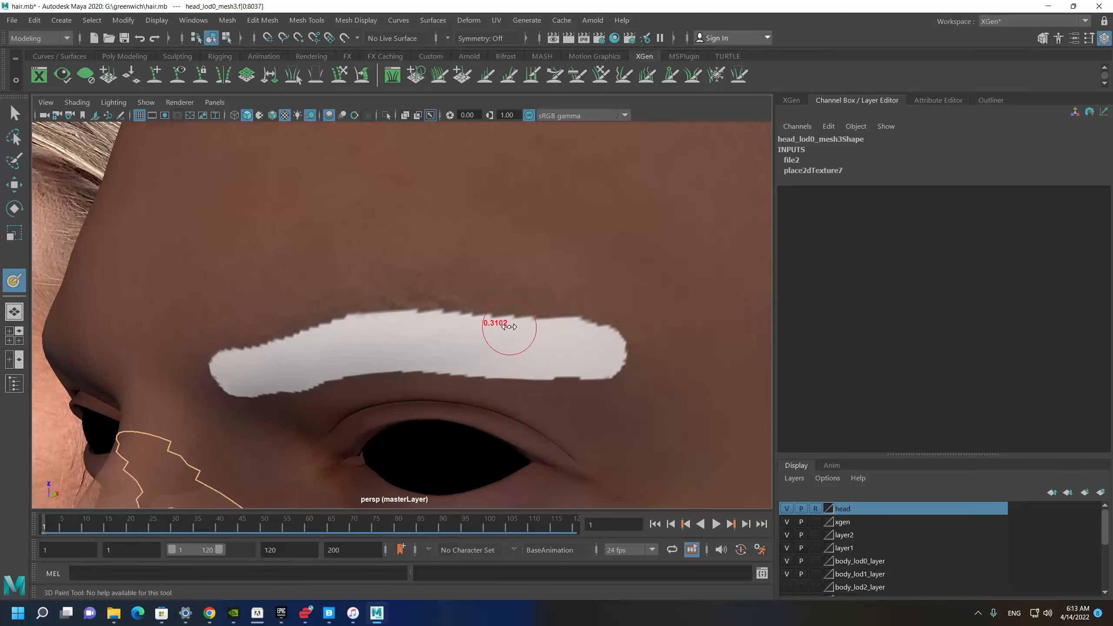
pyautogui.keyDown('alt'); pyautogui.moveTo(471, 370); pyautogui.dragTo(504, 276, button='middle'); pyautogui.keyUp('alt')
pyautogui.moveTo(547, 356)
pyautogui.keyDown('alt'); pyautogui.mouseDown(button='right')
pyautogui.moveTo(94, 343)
pyautogui.moveTo(397, 449)
pyautogui.moveTo(439, 448)
pyautogui.mouseUp(button='right'); pyautogui.keyUp('alt')
pyautogui.keyDown('alt'); pyautogui.moveTo(319, 268); pyautogui.dragTo(407, 264); pyautogui.keyUp('alt')
# Check the 3D Paint Tool settings, minimize them and trim the rounded outer end of the white brow mask.
pyautogui.doubleClick(14, 281)
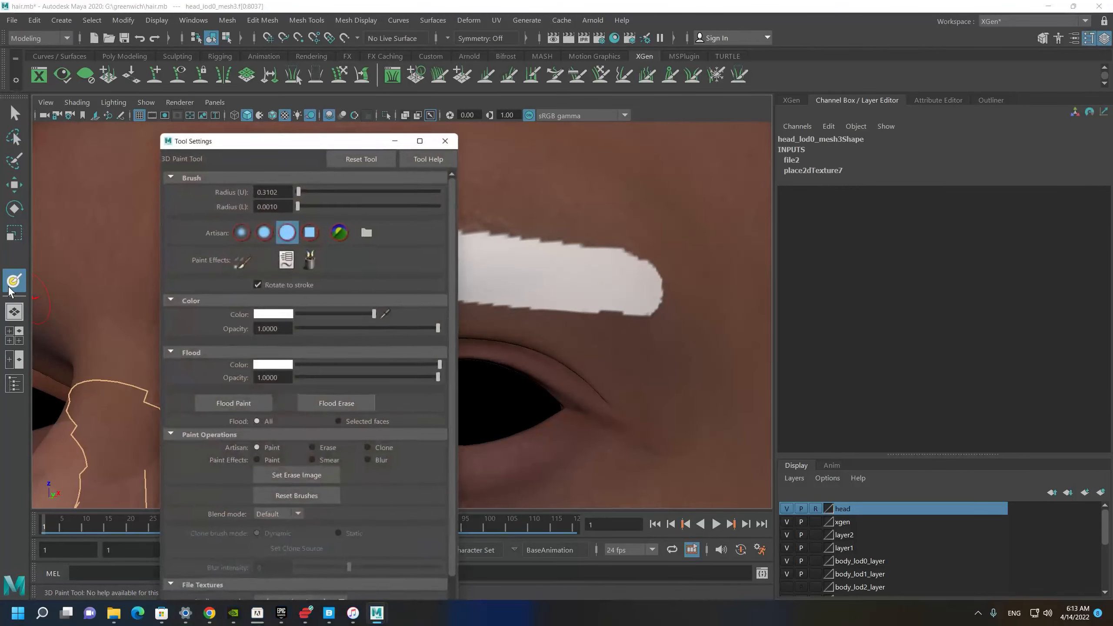
pyautogui.click(397, 140)
pyautogui.moveTo(480, 256)
pyautogui.mouseDown()
pyautogui.moveTo(443, 244)
pyautogui.moveTo(287, 299)
pyautogui.mouseUp()
pyautogui.moveTo(453, 273)
pyautogui.keyDown('alt'); pyautogui.mouseDown()
pyautogui.moveTo(420, 268)
pyautogui.moveTo(510, 259)
pyautogui.moveTo(570, 275)
pyautogui.mouseUp(); pyautogui.keyUp('alt')
pyautogui.keyDown('alt'); pyautogui.moveTo(488, 265); pyautogui.dragTo(504, 268); pyautogui.keyUp('alt')
pyautogui.keyDown('alt'); pyautogui.moveTo(587, 314); pyautogui.dragTo(592, 257); pyautogui.keyUp('alt')
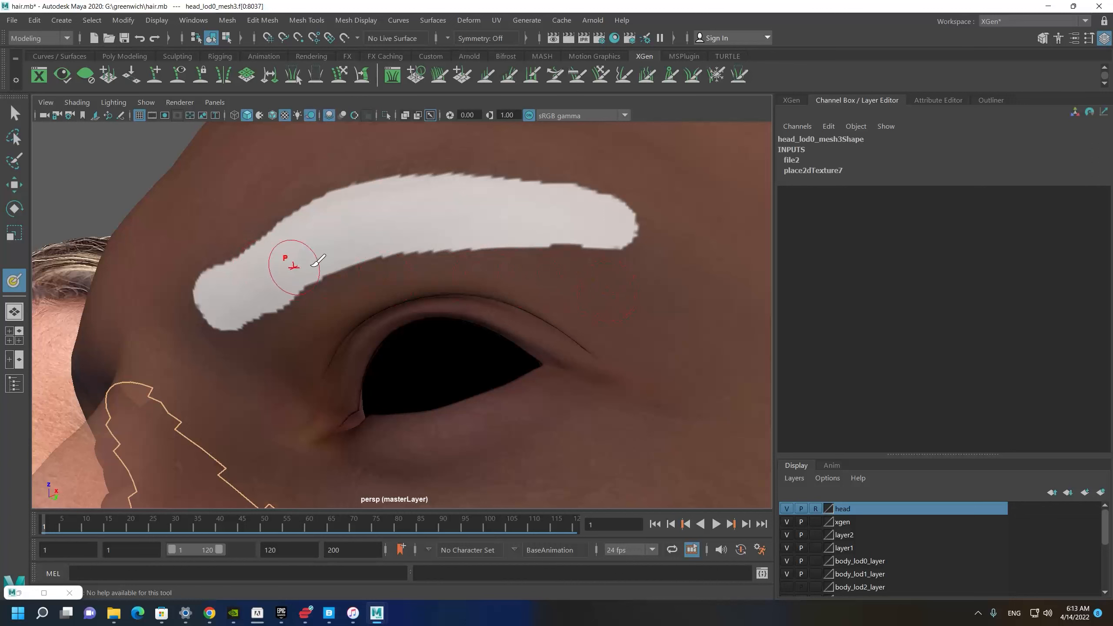
pyautogui.keyDown('alt'); pyautogui.moveTo(286, 266); pyautogui.dragTo(326, 273); pyautogui.keyUp('alt')
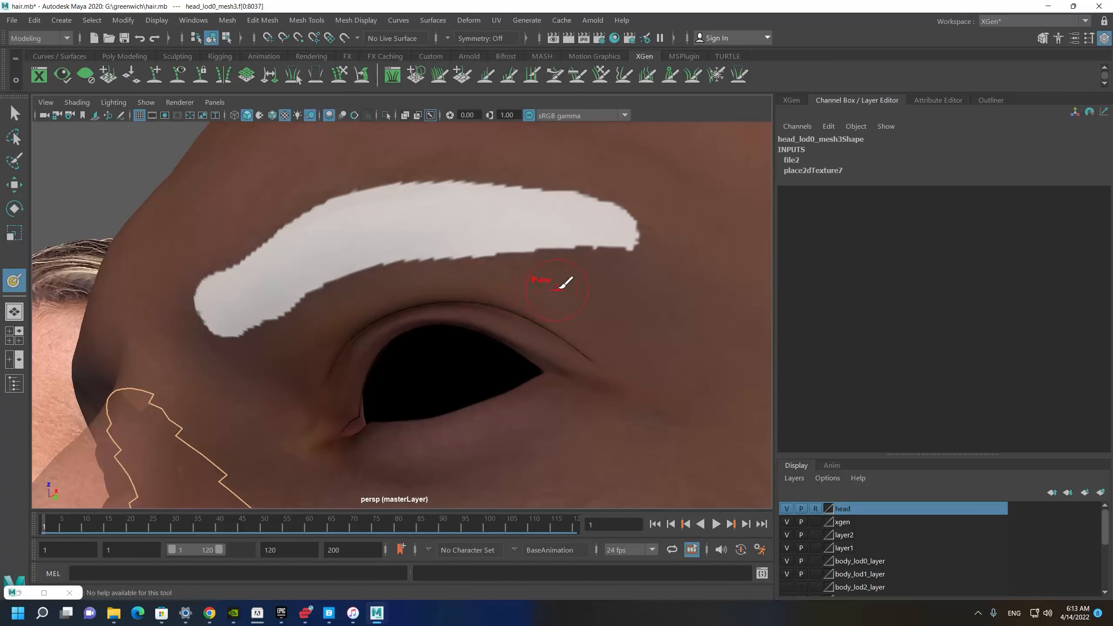
# Reduce the brush radius and trim the mask's upper edge and outer end to follow the brow texture.
pyautogui.moveTo(458, 224)
pyautogui.mouseDown()
pyautogui.moveTo(572, 239)
pyautogui.moveTo(542, 256)
pyautogui.moveTo(554, 295)
pyautogui.mouseUp()
pyautogui.keyDown('alt'); pyautogui.moveTo(553, 295); pyautogui.dragTo(539, 305, button='middle'); pyautogui.keyUp('alt')
pyautogui.press('b')
pyautogui.moveTo(544, 288); pyautogui.dragTo(527, 289)
pyautogui.keyDown('alt'); pyautogui.moveTo(570, 328); pyautogui.dragTo(563, 339); pyautogui.keyUp('alt')
pyautogui.moveTo(591, 264)
pyautogui.mouseDown()
pyautogui.moveTo(530, 237)
pyautogui.moveTo(468, 232)
pyautogui.mouseUp()
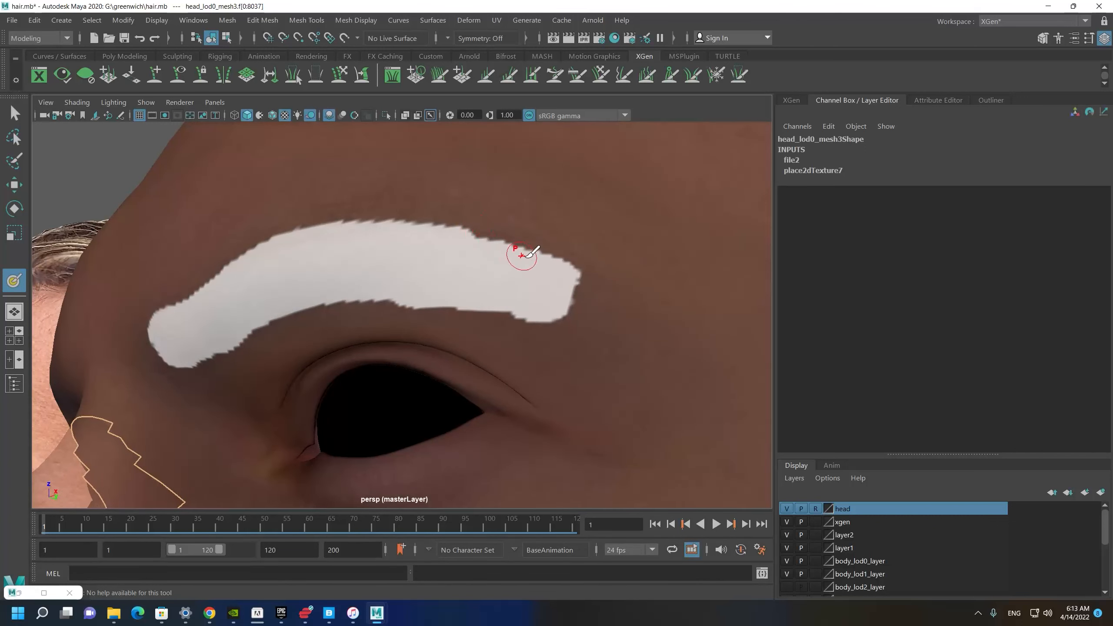
pyautogui.keyDown('alt'); pyautogui.moveTo(524, 259); pyautogui.dragTo(534, 287); pyautogui.keyUp('alt')
pyautogui.moveTo(461, 240); pyautogui.dragTo(378, 231)
pyautogui.keyDown('alt'); pyautogui.moveTo(391, 272); pyautogui.dragTo(497, 275); pyautogui.keyUp('alt')
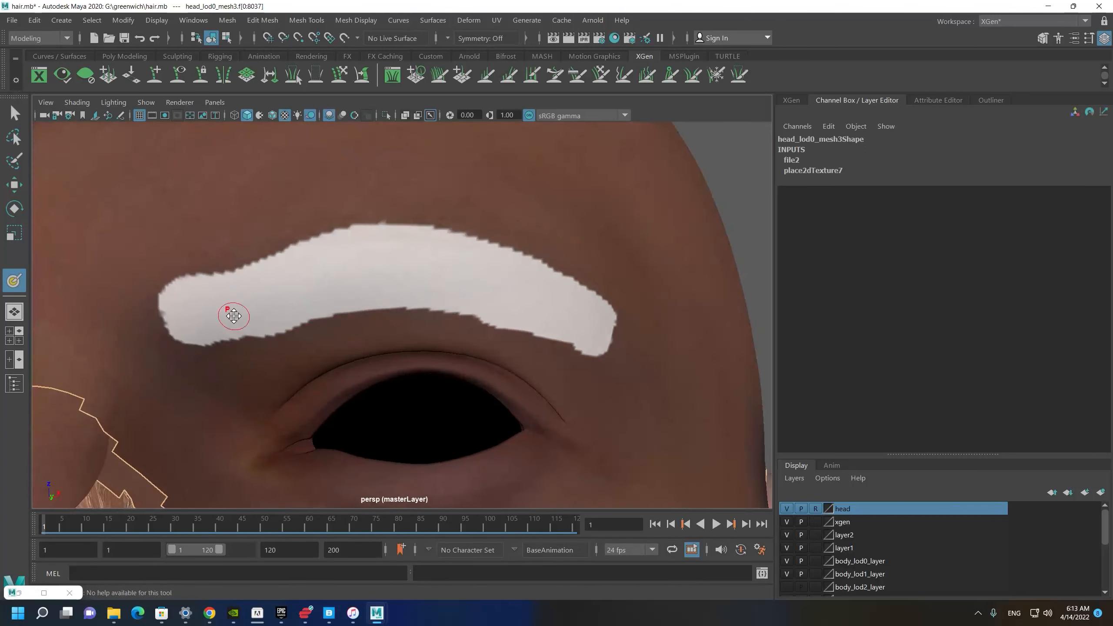
# Taper the mask's outer tail to a narrow tip and reshape its lower edge and inner end to match the brow.
pyautogui.moveTo(234, 317)
pyautogui.keyDown('alt'); pyautogui.mouseDown()
pyautogui.moveTo(267, 298)
pyautogui.moveTo(206, 269)
pyautogui.mouseUp(); pyautogui.keyUp('alt')
pyautogui.moveTo(215, 332)
pyautogui.keyDown('alt'); pyautogui.mouseDown()
pyautogui.moveTo(311, 278)
pyautogui.moveTo(412, 261)
pyautogui.moveTo(554, 279)
pyautogui.moveTo(493, 296)
pyautogui.moveTo(432, 253)
pyautogui.moveTo(326, 260)
pyautogui.mouseUp(); pyautogui.keyUp('alt')
pyautogui.moveTo(503, 301)
pyautogui.keyDown('ctrl'); pyautogui.mouseDown()
pyautogui.moveTo(546, 297)
pyautogui.moveTo(648, 331)
pyautogui.moveTo(607, 336)
pyautogui.mouseUp(); pyautogui.keyUp('ctrl')
pyautogui.moveTo(636, 298)
pyautogui.keyDown('ctrl'); pyautogui.mouseDown()
pyautogui.moveTo(396, 241)
pyautogui.moveTo(561, 279)
pyautogui.moveTo(609, 302)
pyautogui.mouseUp(); pyautogui.keyUp('ctrl')
pyautogui.keyDown('ctrl'); pyautogui.moveTo(385, 229); pyautogui.dragTo(280, 234); pyautogui.keyUp('ctrl')
pyautogui.keyDown('alt'); pyautogui.moveTo(481, 264); pyautogui.dragTo(455, 266); pyautogui.keyUp('alt')
pyautogui.moveTo(600, 295)
pyautogui.keyDown('alt'); pyautogui.mouseDown()
pyautogui.moveTo(528, 297)
pyautogui.moveTo(557, 301)
pyautogui.mouseUp(); pyautogui.keyUp('alt')
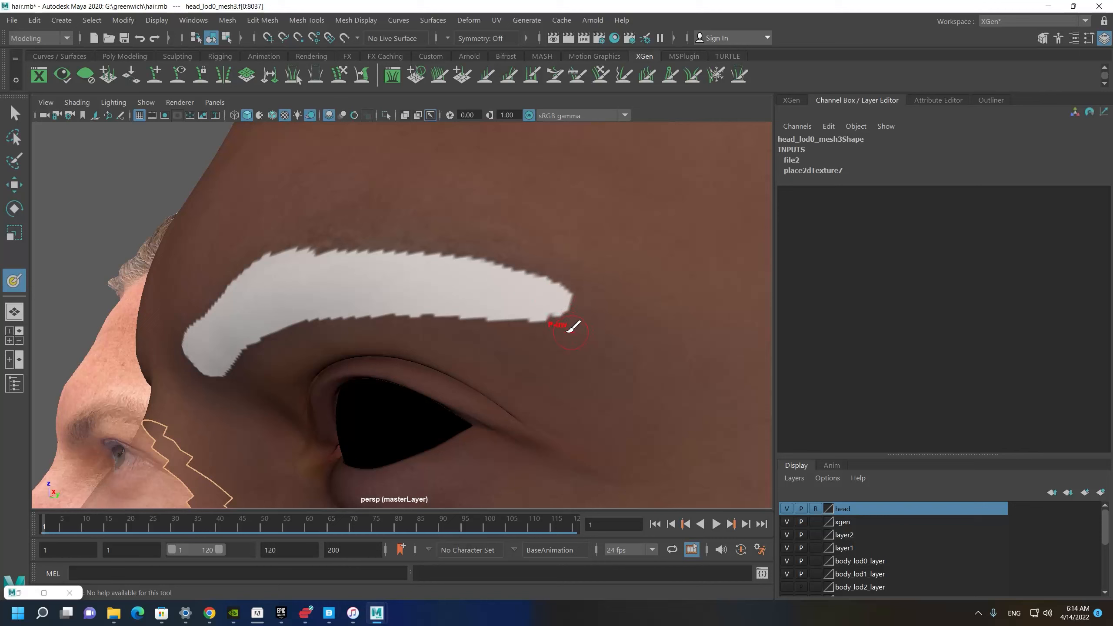
pyautogui.keyDown('alt'); pyautogui.moveTo(507, 326); pyautogui.dragTo(497, 318); pyautogui.keyUp('alt')
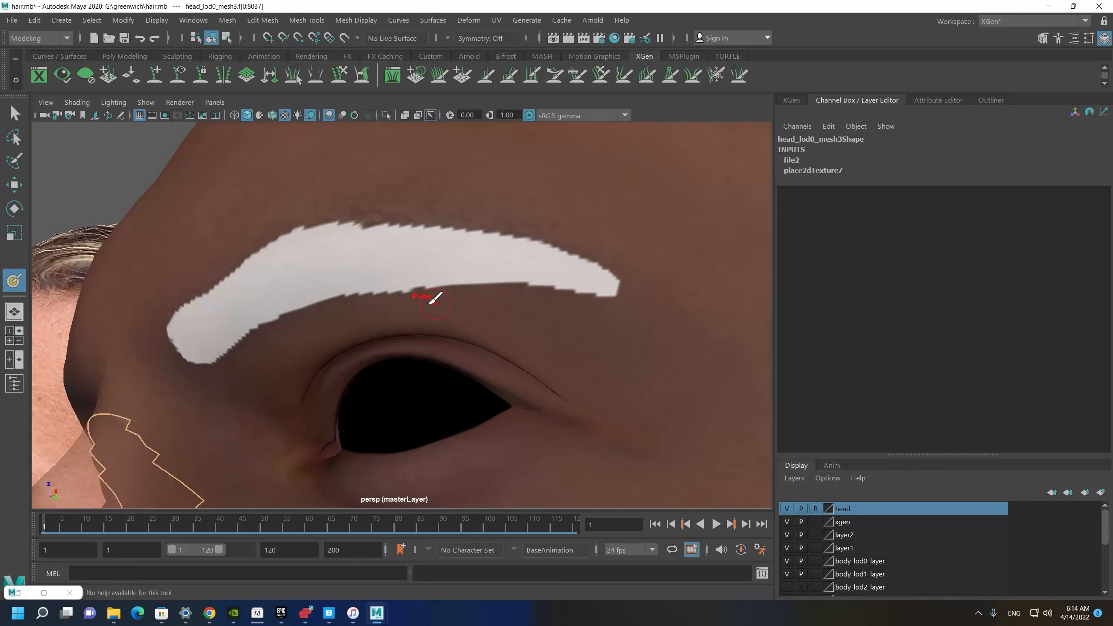
pyautogui.moveTo(328, 309)
pyautogui.keyDown('alt'); pyautogui.mouseDown()
pyautogui.moveTo(308, 341)
pyautogui.moveTo(236, 237)
pyautogui.mouseUp(); pyautogui.keyUp('alt')
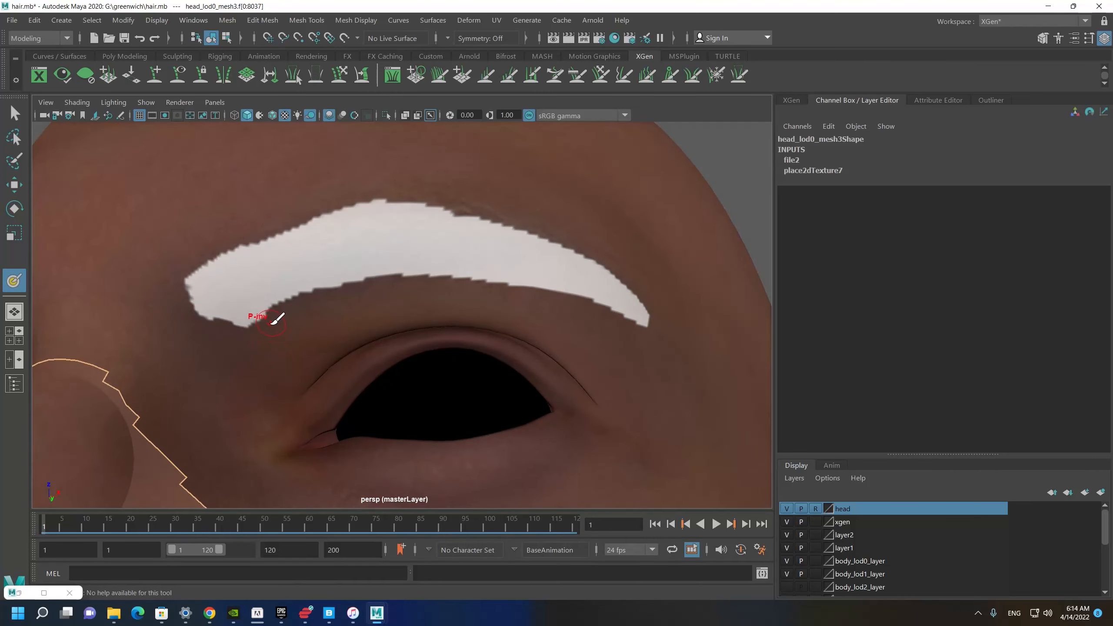
# Fill out the upper edge of the white brow mask along the outer side of its arch.
pyautogui.keyDown('alt'); pyautogui.moveTo(285, 347); pyautogui.dragTo(247, 311, button='right'); pyautogui.keyUp('alt')
pyautogui.moveTo(247, 311)
pyautogui.keyDown('alt'); pyautogui.mouseDown()
pyautogui.moveTo(216, 285)
pyautogui.moveTo(171, 281)
pyautogui.mouseUp(); pyautogui.keyUp('alt')
pyautogui.keyDown('alt'); pyautogui.moveTo(348, 242); pyautogui.dragTo(404, 289, button='right'); pyautogui.keyUp('alt')
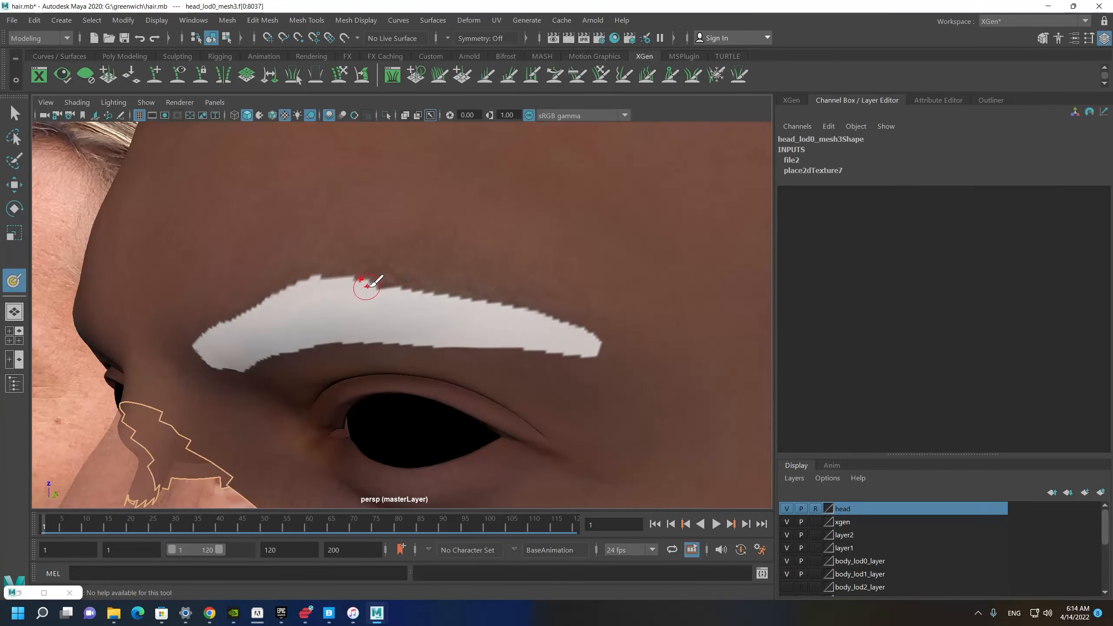
pyautogui.moveTo(368, 289); pyautogui.dragTo(536, 320)
pyautogui.keyDown('alt'); pyautogui.moveTo(513, 269); pyautogui.dragTo(539, 270); pyautogui.keyUp('alt')
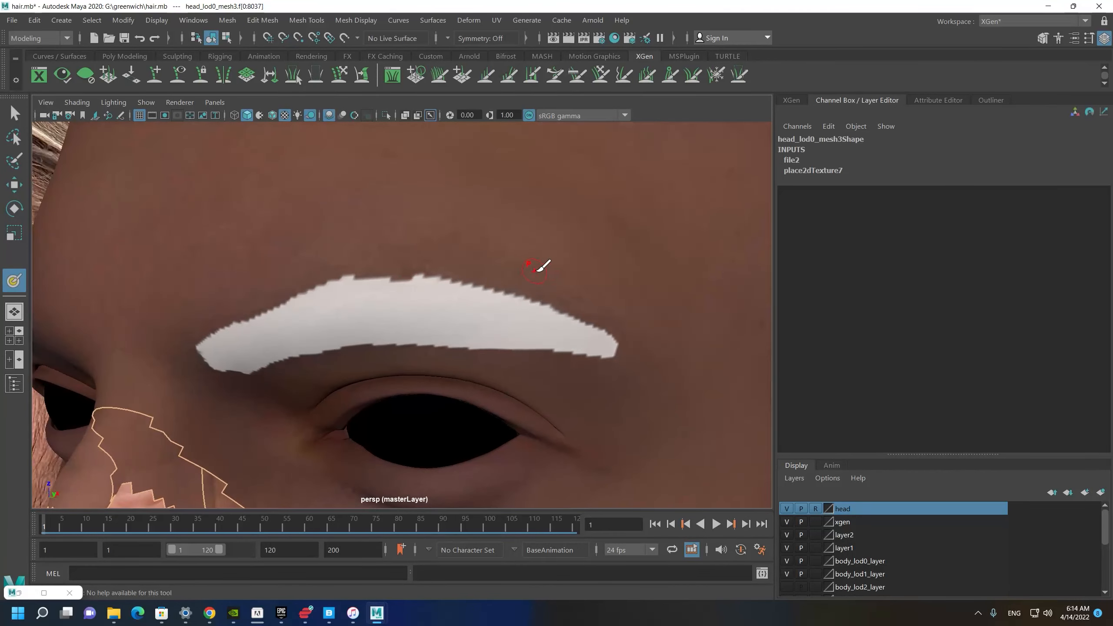
pyautogui.keyDown('alt'); pyautogui.moveTo(555, 295); pyautogui.dragTo(528, 274, button='right'); pyautogui.keyUp('alt')
# Show the XGen settings of the eyebrows collection and display its guides over the painted mask.
pyautogui.click(793, 100)
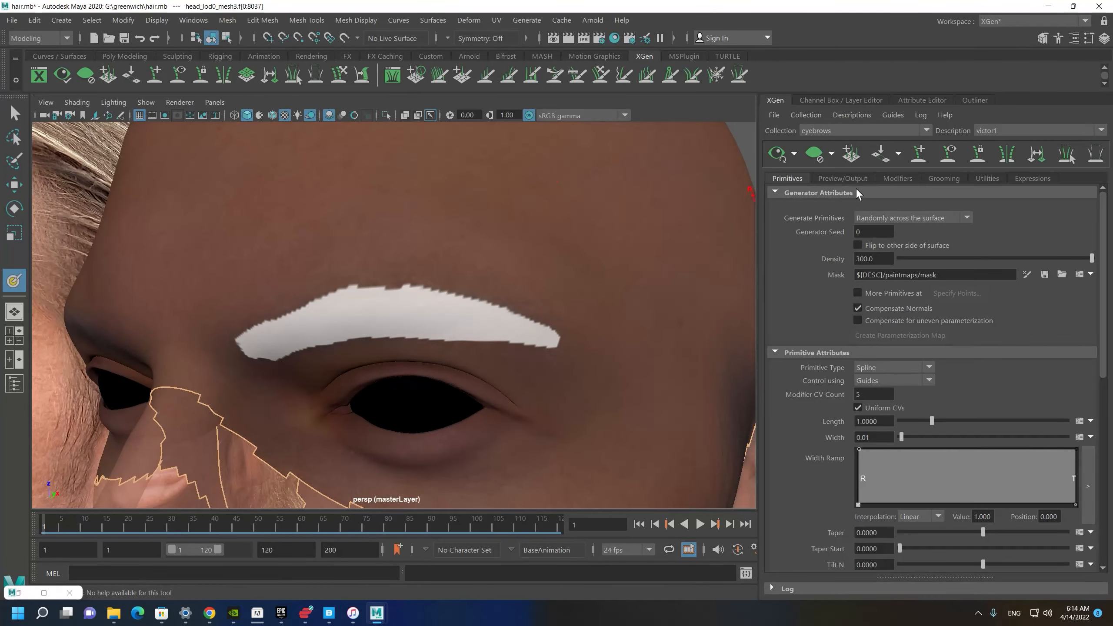
pyautogui.keyDown('alt'); pyautogui.moveTo(725, 213); pyautogui.dragTo(756, 206); pyautogui.keyUp('alt')
pyautogui.click(944, 157)
pyautogui.keyDown('alt'); pyautogui.moveTo(397, 256); pyautogui.dragTo(492, 311, button='right'); pyautogui.keyUp('alt')
pyautogui.moveTo(492, 311)
pyautogui.keyDown('alt'); pyautogui.mouseDown()
pyautogui.moveTo(430, 301)
pyautogui.moveTo(446, 294)
pyautogui.moveTo(496, 313)
pyautogui.mouseUp(); pyautogui.keyUp('alt')
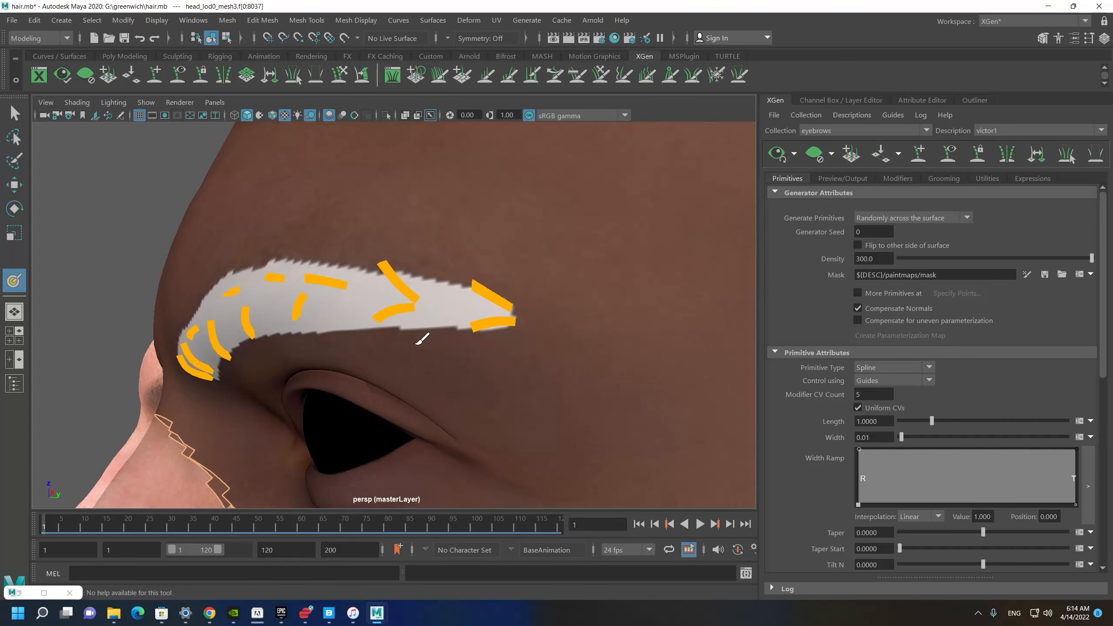
# Compare the guide directions and mask shape with the eyebrow on the reference head from several angles.
pyautogui.keyDown('alt'); pyautogui.moveTo(309, 354); pyautogui.dragTo(389, 327); pyautogui.keyUp('alt')
pyautogui.keyDown('alt'); pyautogui.moveTo(435, 328); pyautogui.dragTo(232, 283, button='right'); pyautogui.keyUp('alt')
pyautogui.keyDown('alt'); pyautogui.moveTo(232, 283); pyautogui.dragTo(306, 306, button='middle'); pyautogui.keyUp('alt')
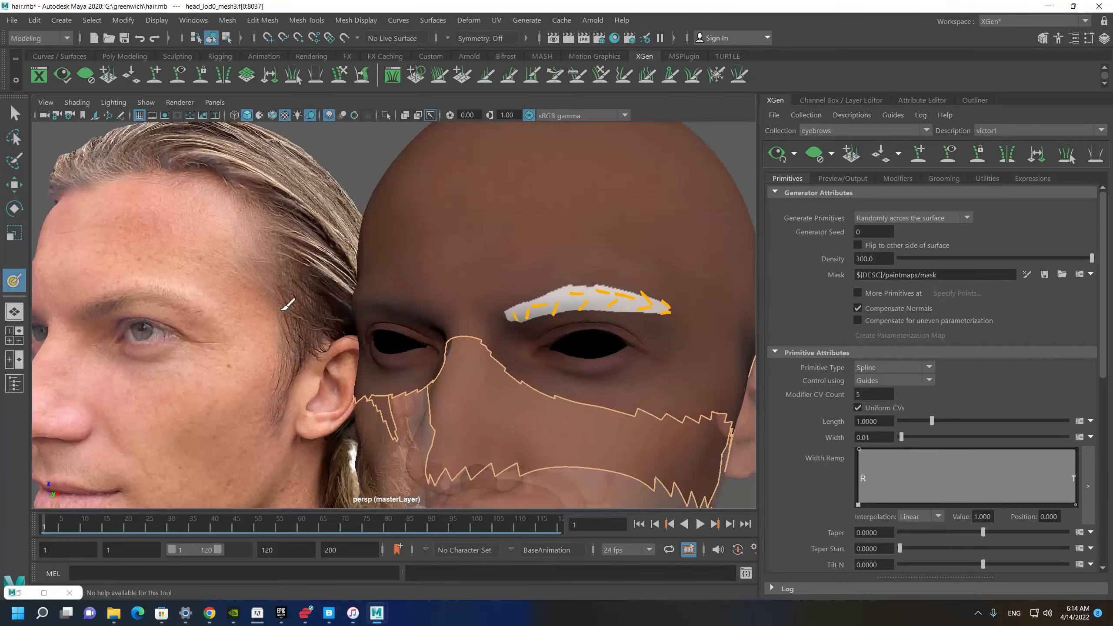
pyautogui.keyDown('alt'); pyautogui.moveTo(287, 306); pyautogui.dragTo(156, 307); pyautogui.keyUp('alt')
pyautogui.keyDown('alt'); pyautogui.moveTo(162, 302); pyautogui.dragTo(337, 303, button='middle'); pyautogui.keyUp('alt')
pyautogui.keyDown('alt'); pyautogui.moveTo(338, 303); pyautogui.dragTo(219, 291, button='right'); pyautogui.keyUp('alt')
pyautogui.keyDown('alt'); pyautogui.moveTo(326, 278); pyautogui.dragTo(219, 261, button='right'); pyautogui.keyUp('alt')
pyautogui.keyDown('alt'); pyautogui.moveTo(395, 263); pyautogui.dragTo(241, 268, button='middle'); pyautogui.keyUp('alt')
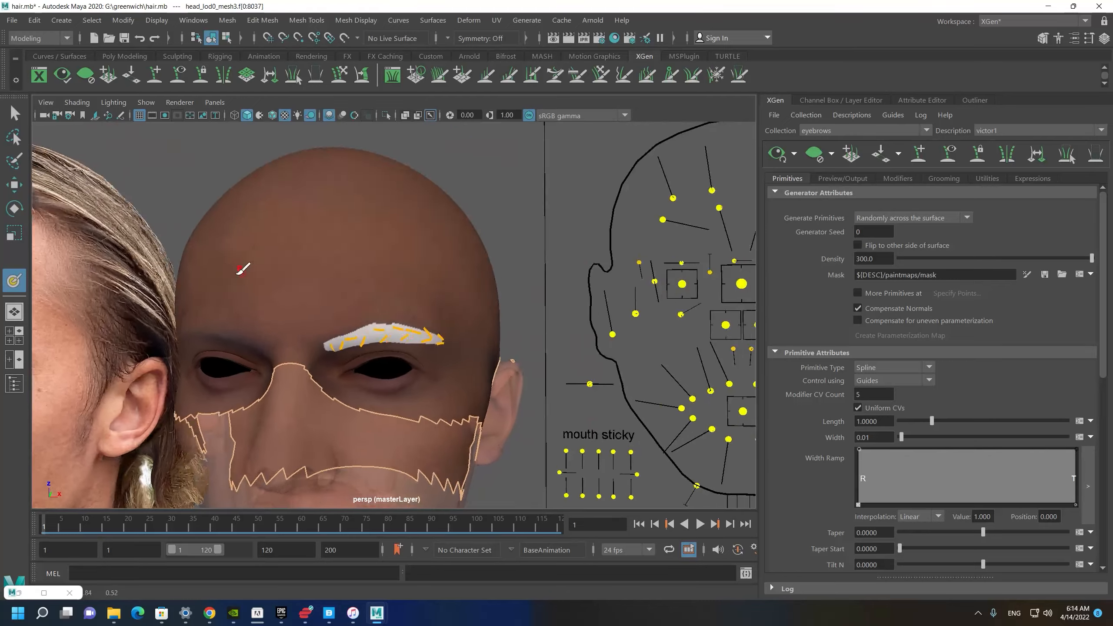
pyautogui.keyDown('alt'); pyautogui.moveTo(241, 268); pyautogui.dragTo(413, 388, button='right'); pyautogui.keyUp('alt')
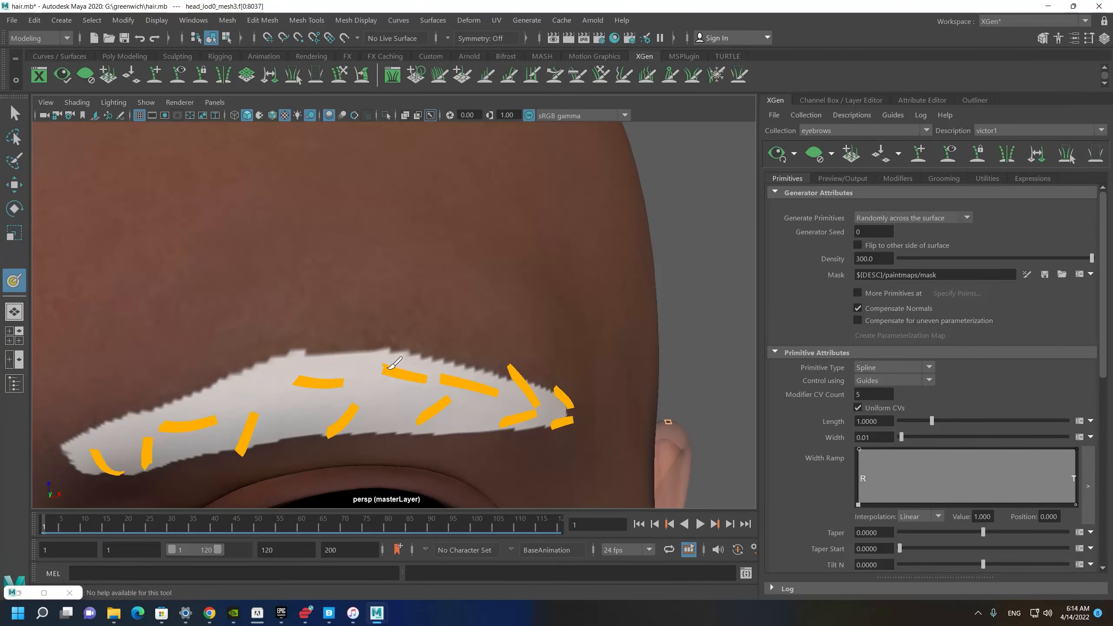
pyautogui.keyDown('alt'); pyautogui.moveTo(373, 366); pyautogui.dragTo(286, 336, button='right'); pyautogui.keyUp('alt')
pyautogui.keyDown('alt'); pyautogui.moveTo(286, 335); pyautogui.dragTo(587, 280, button='middle'); pyautogui.keyUp('alt')
pyautogui.keyDown('alt'); pyautogui.moveTo(588, 281); pyautogui.dragTo(123, 259, button='right'); pyautogui.keyUp('alt')
pyautogui.keyDown('alt'); pyautogui.moveTo(123, 259); pyautogui.dragTo(313, 254, button='middle'); pyautogui.keyUp('alt')
pyautogui.keyDown('alt'); pyautogui.moveTo(243, 313); pyautogui.dragTo(285, 307, button='right'); pyautogui.keyUp('alt')
pyautogui.keyDown('alt'); pyautogui.moveTo(140, 280); pyautogui.dragTo(167, 280); pyautogui.keyUp('alt')
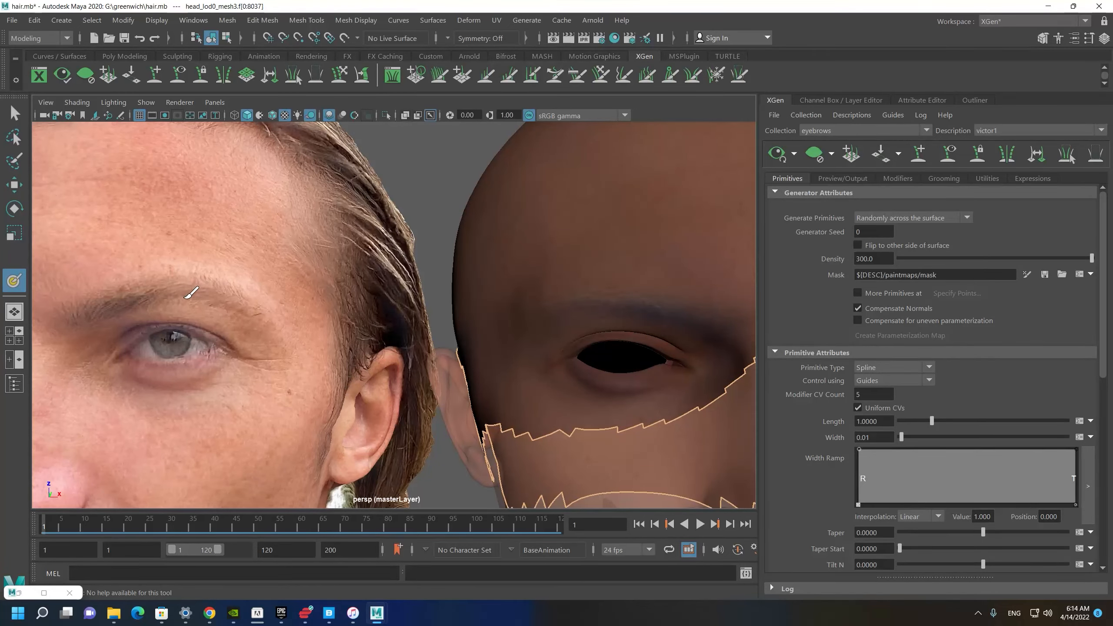
pyautogui.keyDown('alt'); pyautogui.moveTo(329, 240); pyautogui.dragTo(252, 278); pyautogui.keyUp('alt')
pyautogui.keyDown('alt'); pyautogui.moveTo(447, 264); pyautogui.dragTo(329, 248); pyautogui.keyUp('alt')
pyautogui.keyDown('alt'); pyautogui.moveTo(329, 248); pyautogui.dragTo(277, 295, button='middle'); pyautogui.keyUp('alt')
pyautogui.keyDown('alt'); pyautogui.moveTo(277, 295); pyautogui.dragTo(460, 343); pyautogui.keyUp('alt')
pyautogui.moveTo(460, 342)
pyautogui.keyDown('alt'); pyautogui.mouseDown(button='right')
pyautogui.moveTo(483, 365)
pyautogui.moveTo(563, 340)
pyautogui.mouseUp(button='right'); pyautogui.keyUp('alt')
pyautogui.keyDown('alt'); pyautogui.moveTo(563, 341); pyautogui.dragTo(430, 315, button='middle'); pyautogui.keyUp('alt')
pyautogui.keyDown('alt'); pyautogui.moveTo(430, 315); pyautogui.dragTo(410, 320); pyautogui.keyUp('alt')
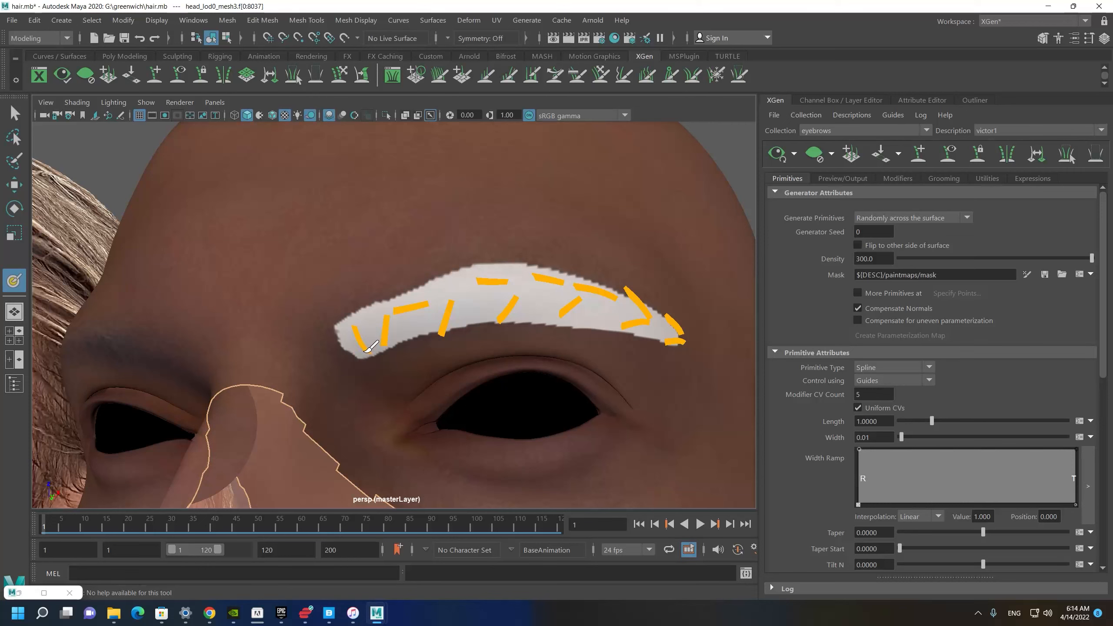
# Set the 3D Paint colour to mid-grey and try a stroke along the lower edge of the mask's outer tail.
pyautogui.doubleClick(13, 280)
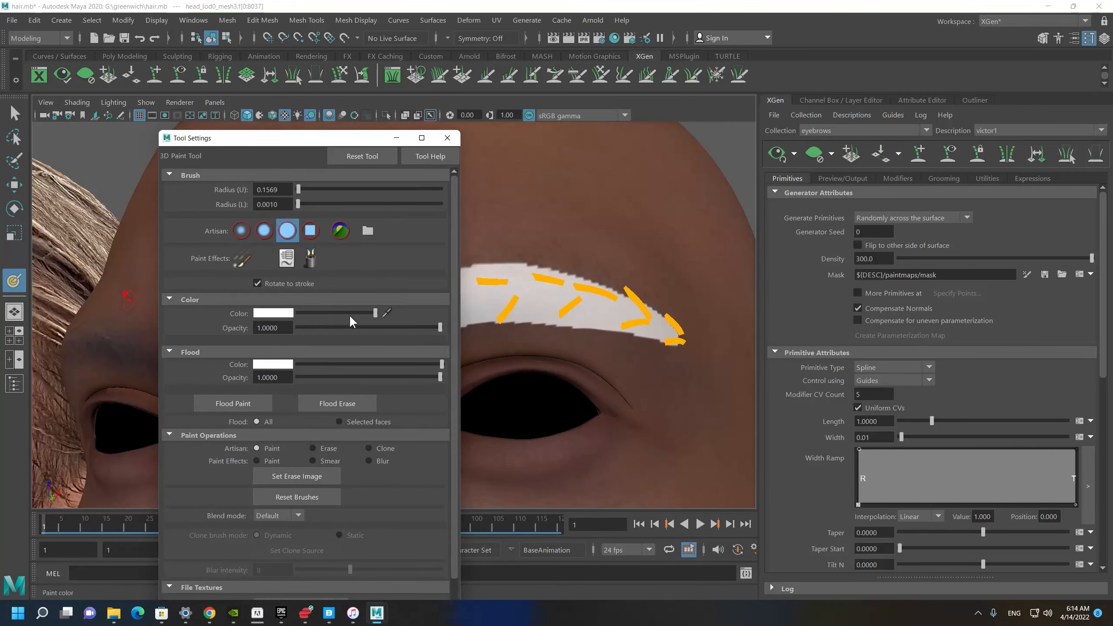
pyautogui.moveTo(358, 316); pyautogui.dragTo(334, 314)
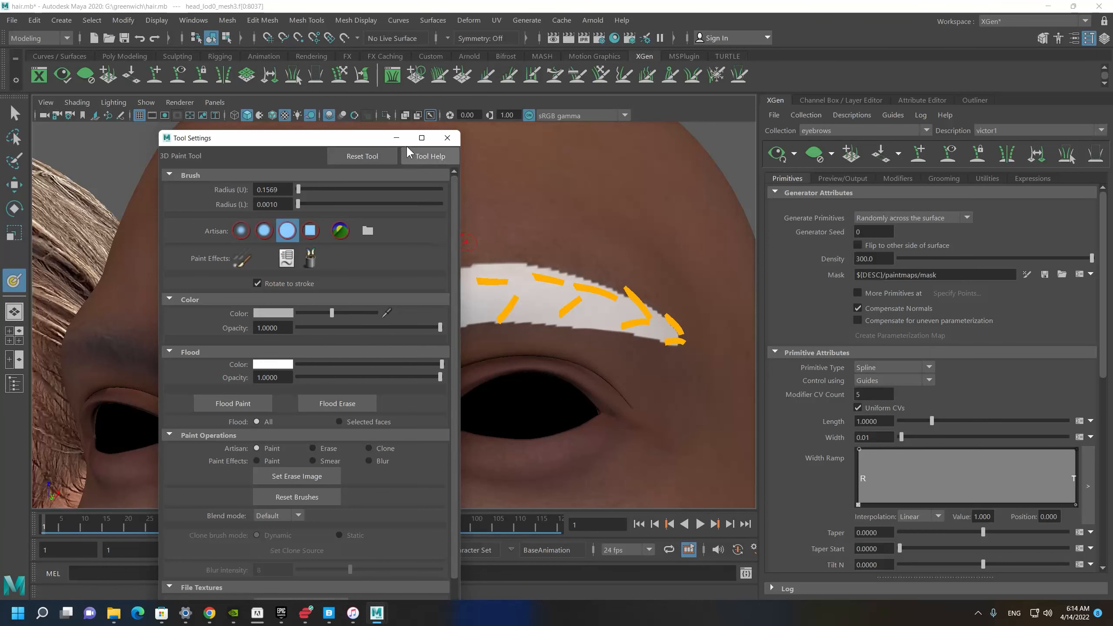
pyautogui.click(397, 138)
pyautogui.scroll(4, 427, 281)
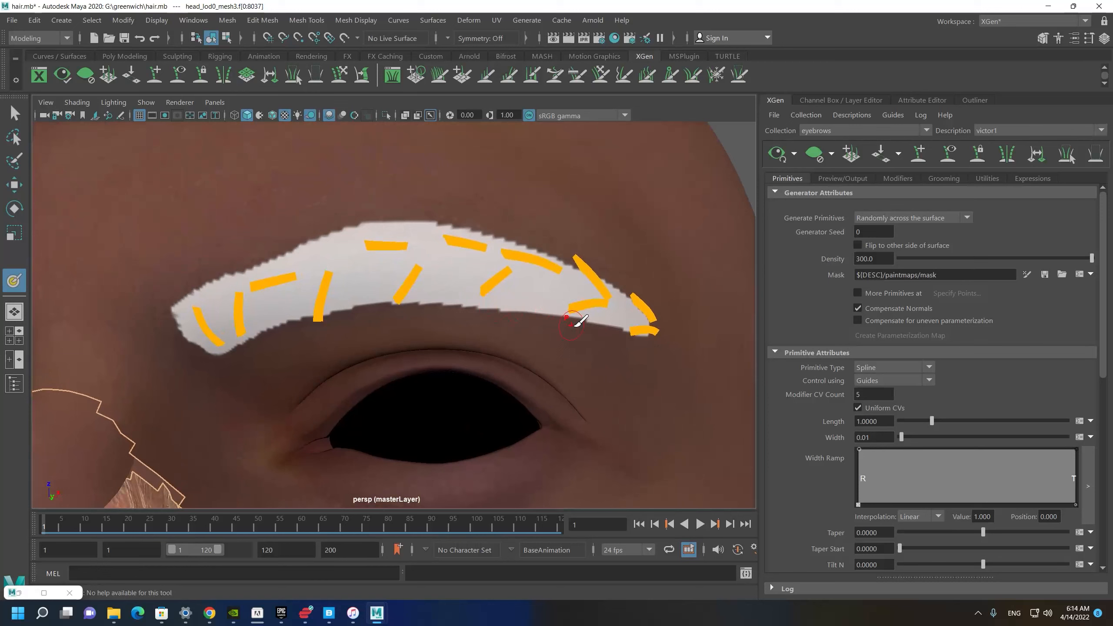
pyautogui.moveTo(630, 330); pyautogui.dragTo(567, 332)
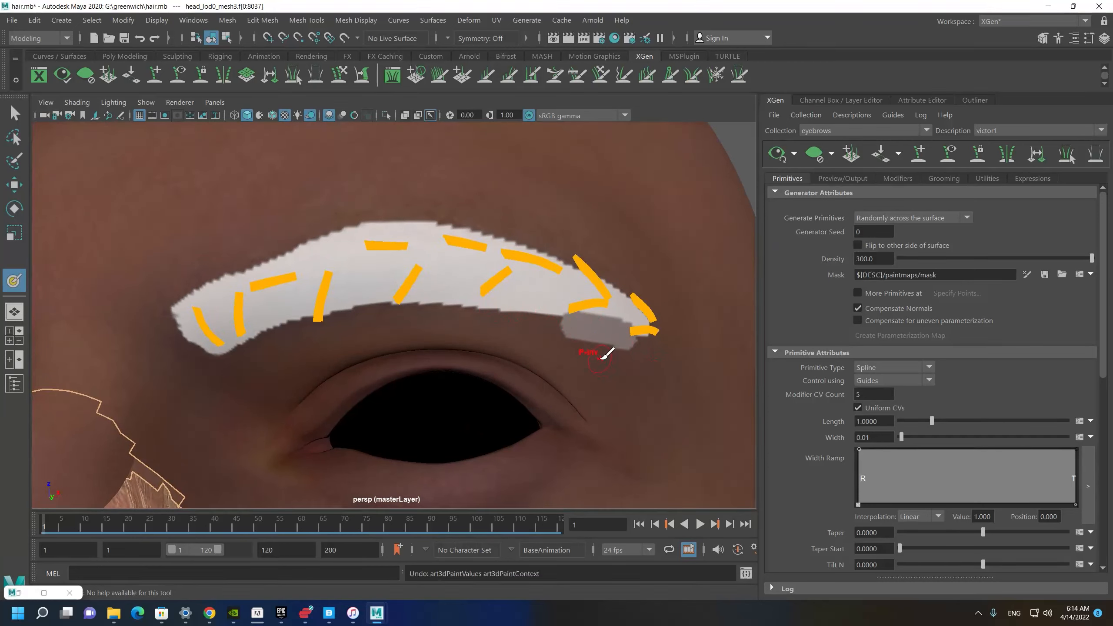
# Restore the paint colour to white and remove the grey stroke below the mask's outer tail.
pyautogui.doubleClick(14, 280)
pyautogui.moveTo(329, 309); pyautogui.dragTo(479, 321)
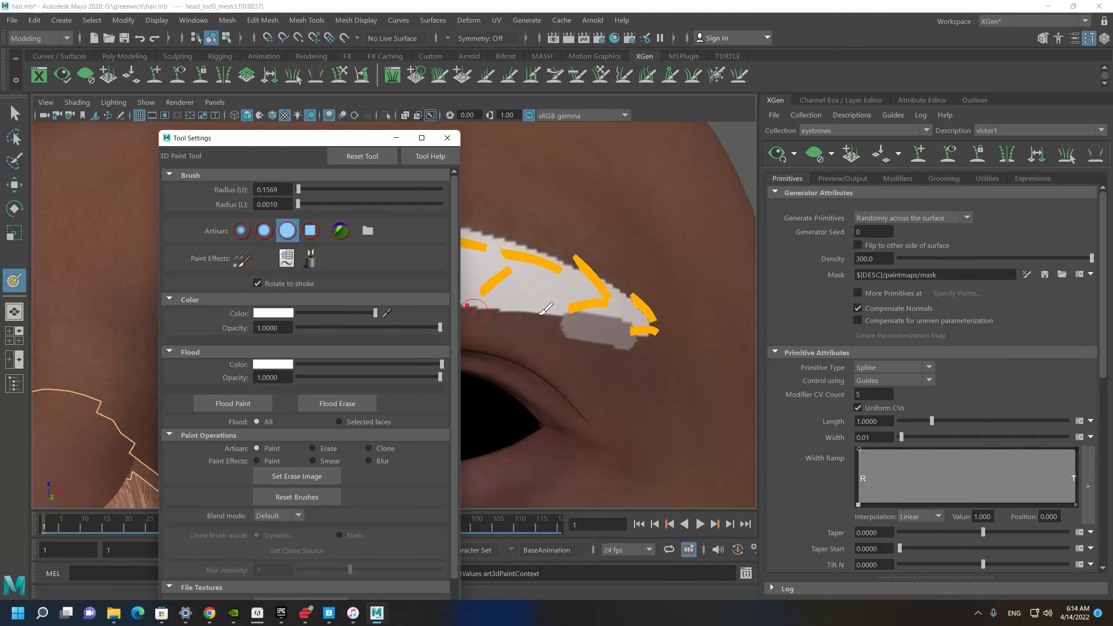
pyautogui.moveTo(638, 344)
pyautogui.mouseDown()
pyautogui.moveTo(570, 334)
pyautogui.moveTo(613, 333)
pyautogui.mouseUp()
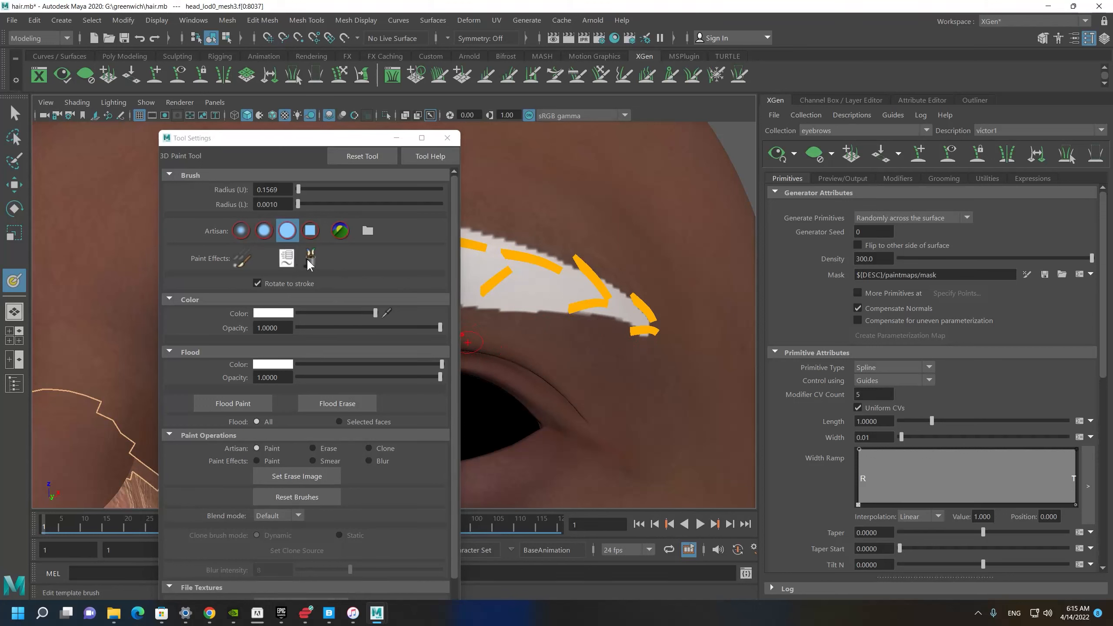
# Minimize the paint settings, try fading the mask's outer tail with a large soft stroke, and undo it.
pyautogui.click(396, 138)
pyautogui.keyDown('alt'); pyautogui.moveTo(603, 338); pyautogui.dragTo(616, 335, button='right'); pyautogui.keyUp('alt')
pyautogui.moveTo(642, 328); pyautogui.dragTo(590, 316)
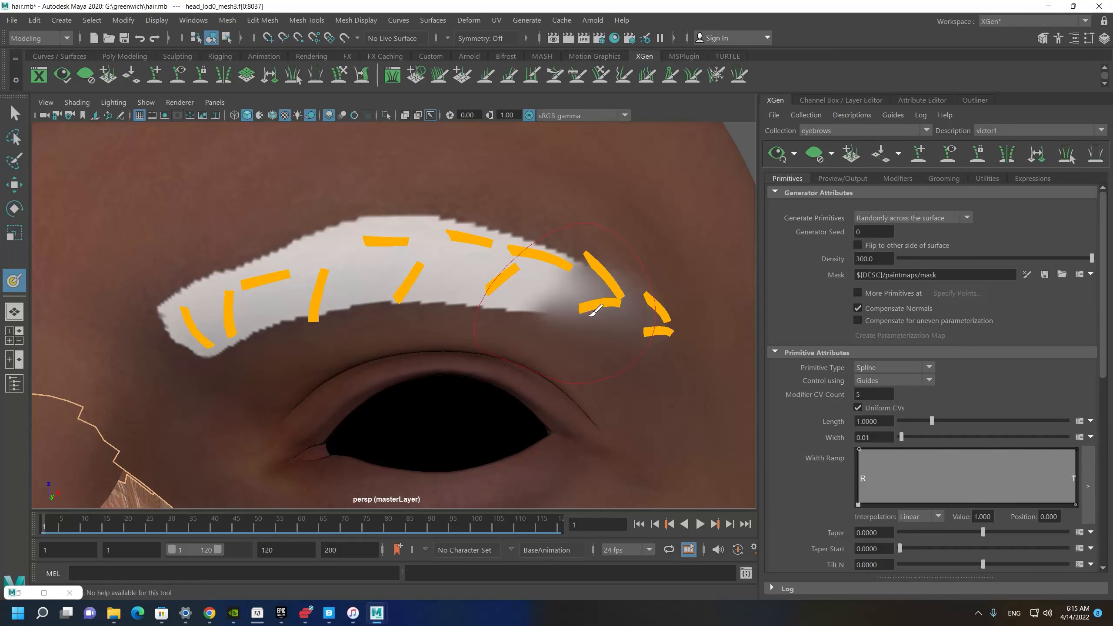
pyautogui.hotkey('ctrl', 'z')
pyautogui.hotkey('ctrl', 'z')
pyautogui.keyDown('alt'); pyautogui.moveTo(599, 336); pyautogui.dragTo(575, 331, button='right'); pyautogui.keyUp('alt')
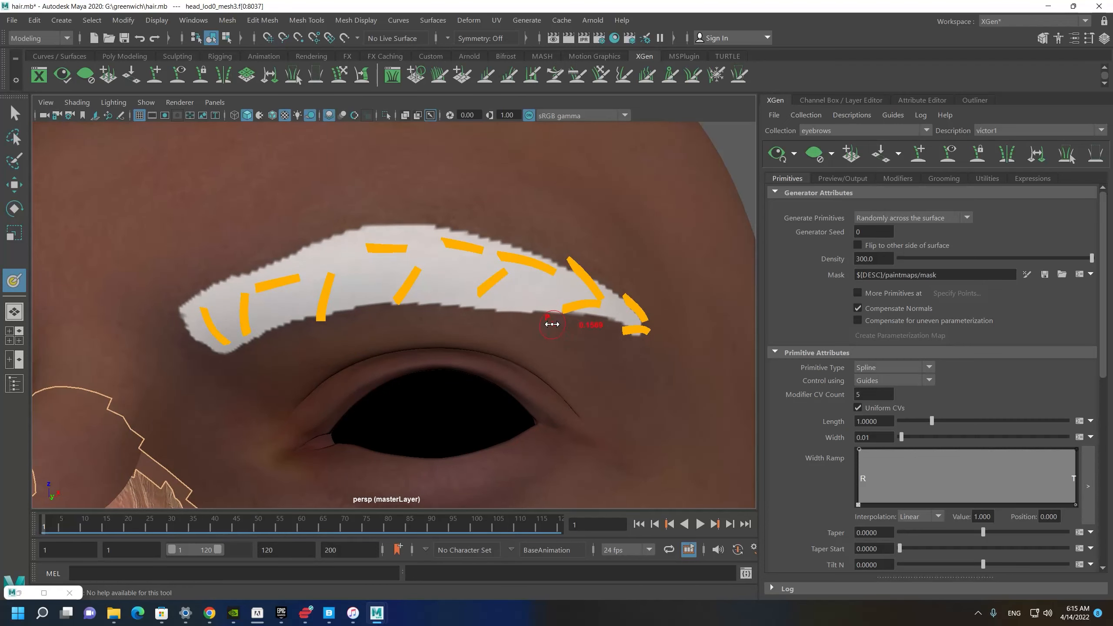
# Reduce the paint brush radius to 0.0757 and switch to the softest Artisan brush profile.
pyautogui.moveTo(550, 323); pyautogui.dragTo(533, 314)
pyautogui.hotkey('ctrl', 'z')
pyautogui.hotkey('ctrl', 'z')
pyautogui.keyDown('alt'); pyautogui.moveTo(558, 334); pyautogui.dragTo(547, 336); pyautogui.keyUp('alt')
pyautogui.hotkey('ctrl', 'z')
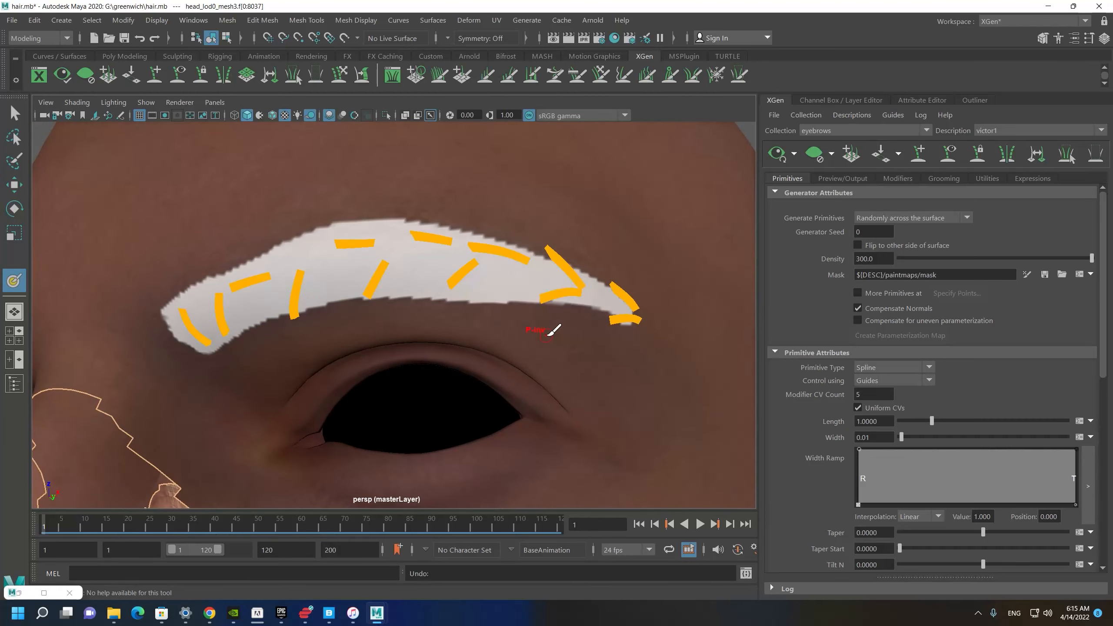
pyautogui.doubleClick(13, 281)
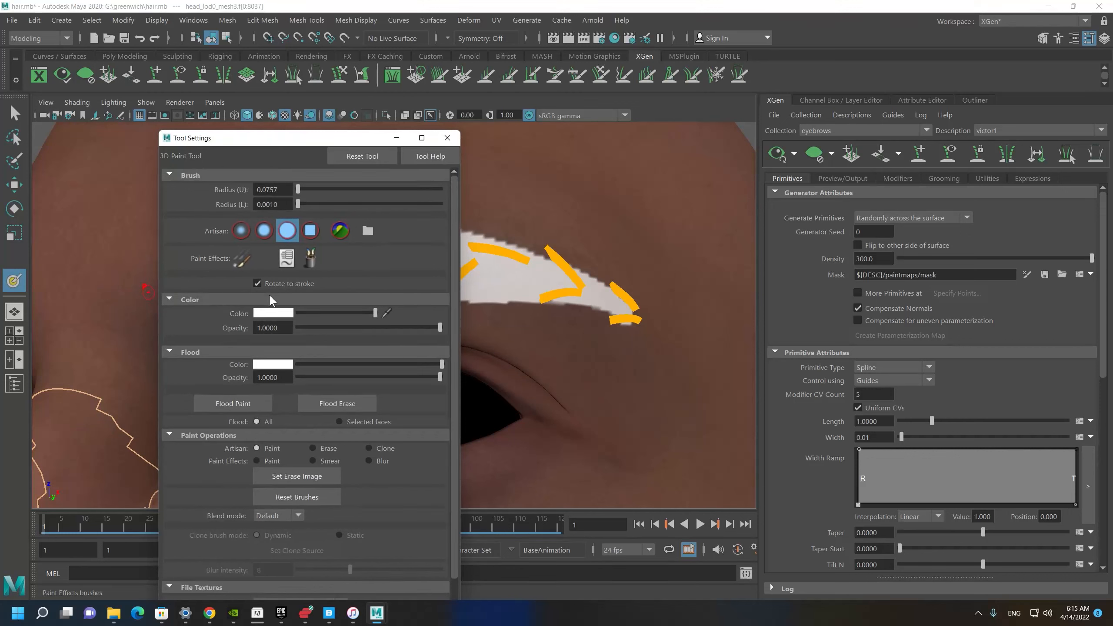
pyautogui.click(241, 230)
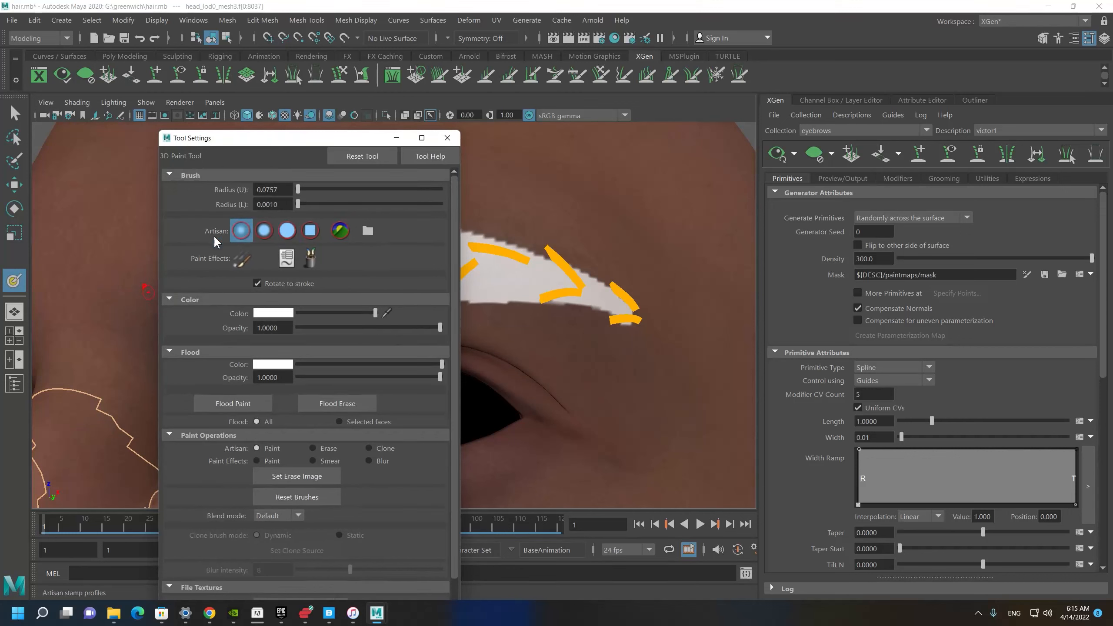
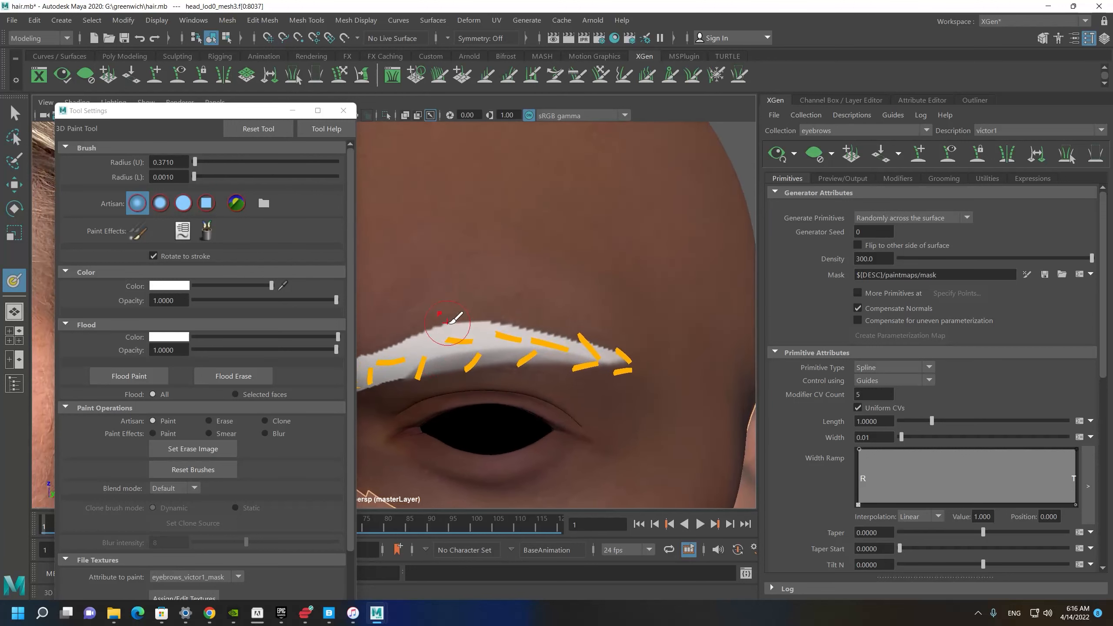
# Inspect the previewed eyebrow hair and clear the stray hairs beneath the outer tail using the solid round brush.
pyautogui.scroll(4, 639, 302)
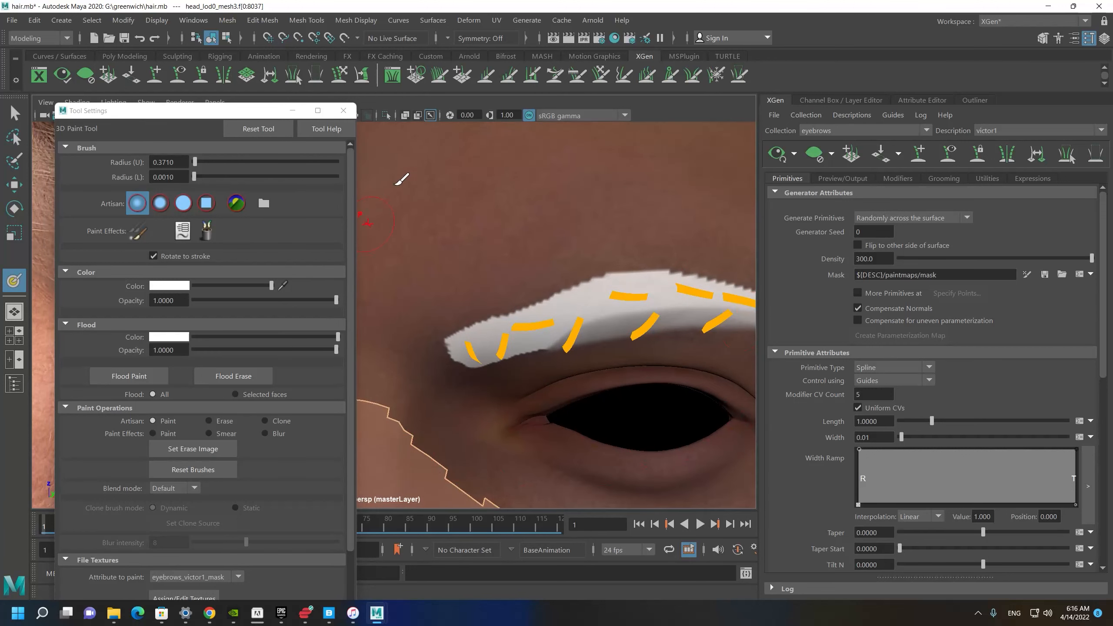
pyautogui.moveTo(596, 293)
pyautogui.keyDown('alt'); pyautogui.mouseDown()
pyautogui.moveTo(469, 241)
pyautogui.moveTo(462, 259)
pyautogui.moveTo(512, 239)
pyautogui.mouseUp(); pyautogui.keyUp('alt')
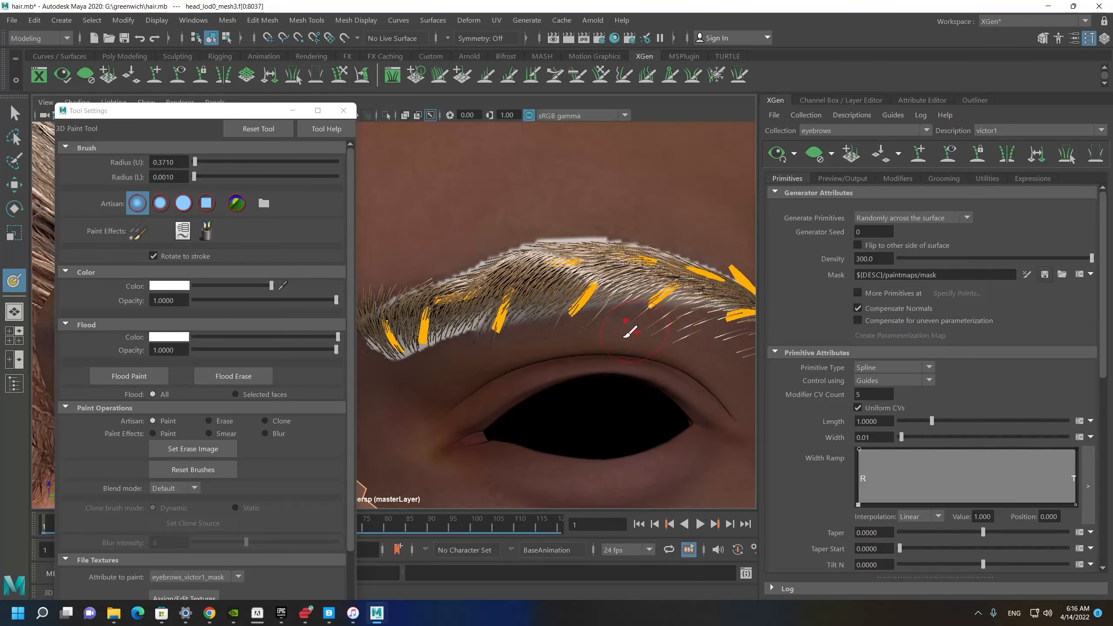
pyautogui.keyDown('alt'); pyautogui.moveTo(542, 316); pyautogui.dragTo(504, 315); pyautogui.keyUp('alt')
pyautogui.keyDown('alt'); pyautogui.moveTo(581, 312); pyautogui.dragTo(600, 294); pyautogui.keyUp('alt')
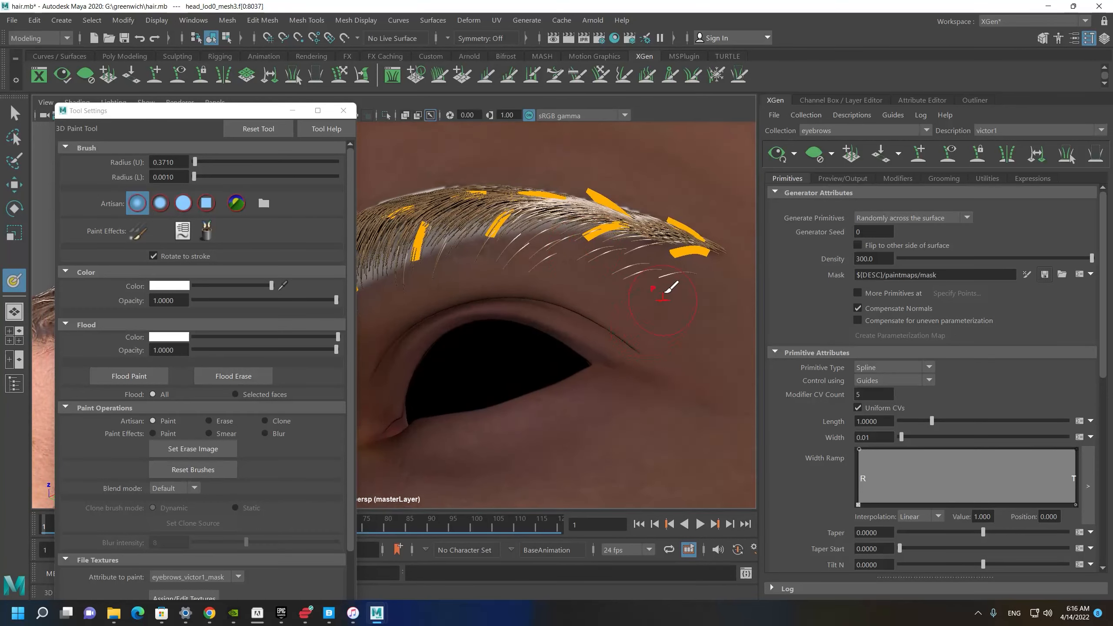
pyautogui.click(183, 204)
pyautogui.click(685, 292)
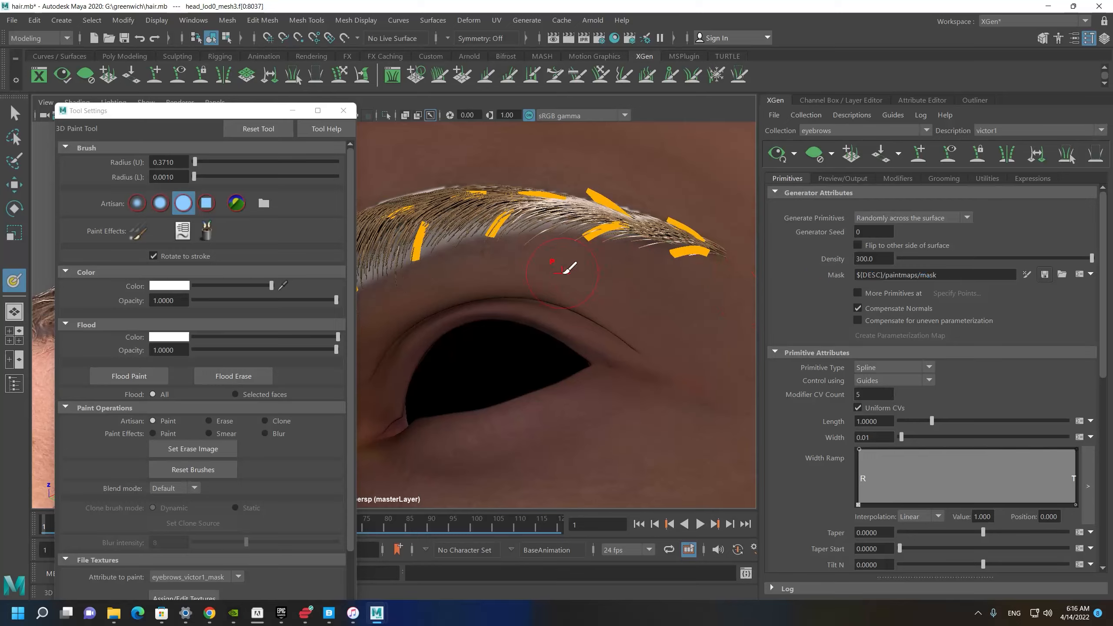
# Minimize the paint settings and compare the generated eyebrow hair with the reference head's brow.
pyautogui.scroll(-5, 613, 336)
pyautogui.keyDown('alt'); pyautogui.moveTo(578, 333); pyautogui.dragTo(467, 331); pyautogui.keyUp('alt')
pyautogui.keyDown('alt'); pyautogui.moveTo(466, 331); pyautogui.dragTo(474, 356, button='right'); pyautogui.keyUp('alt')
pyautogui.click(292, 111)
pyautogui.scroll(-10, 497, 423)
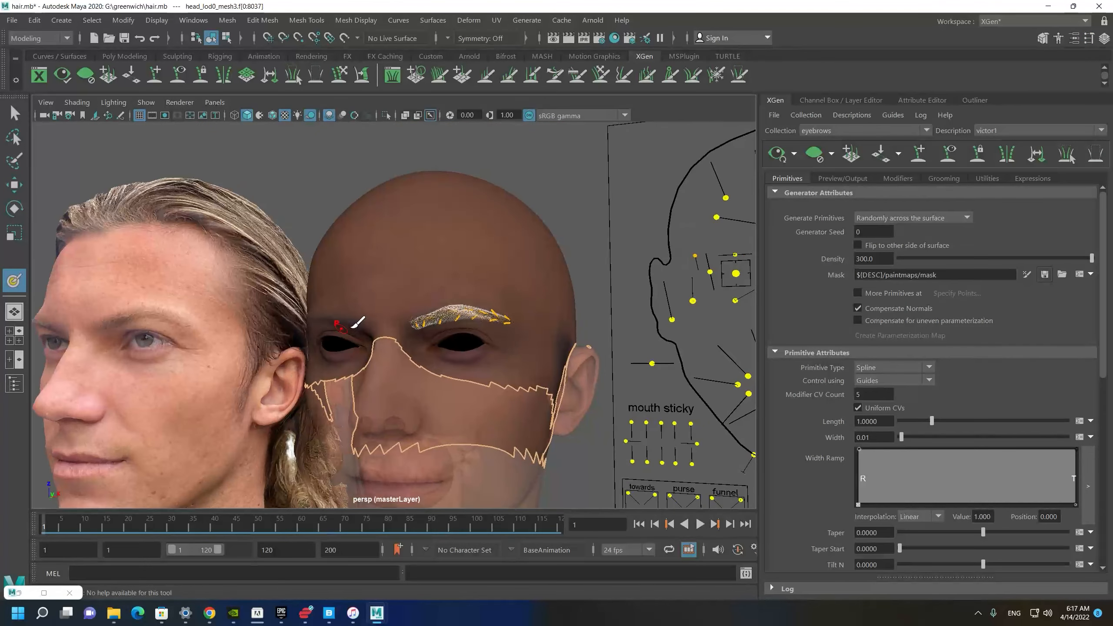
pyautogui.scroll(3, 592, 224)
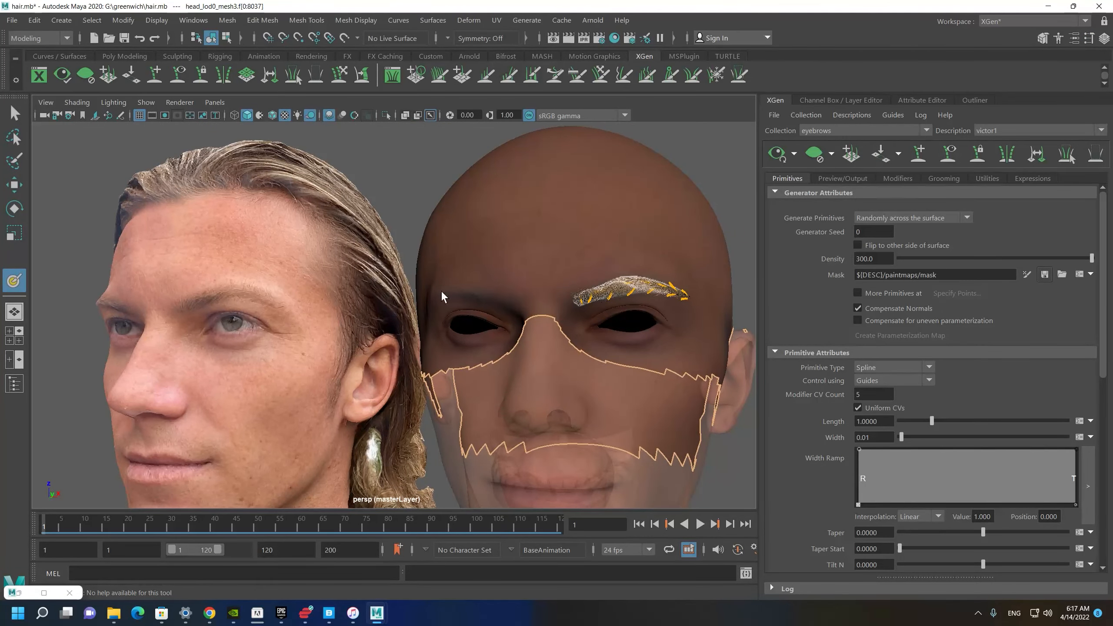
pyautogui.scroll(4, 443, 298)
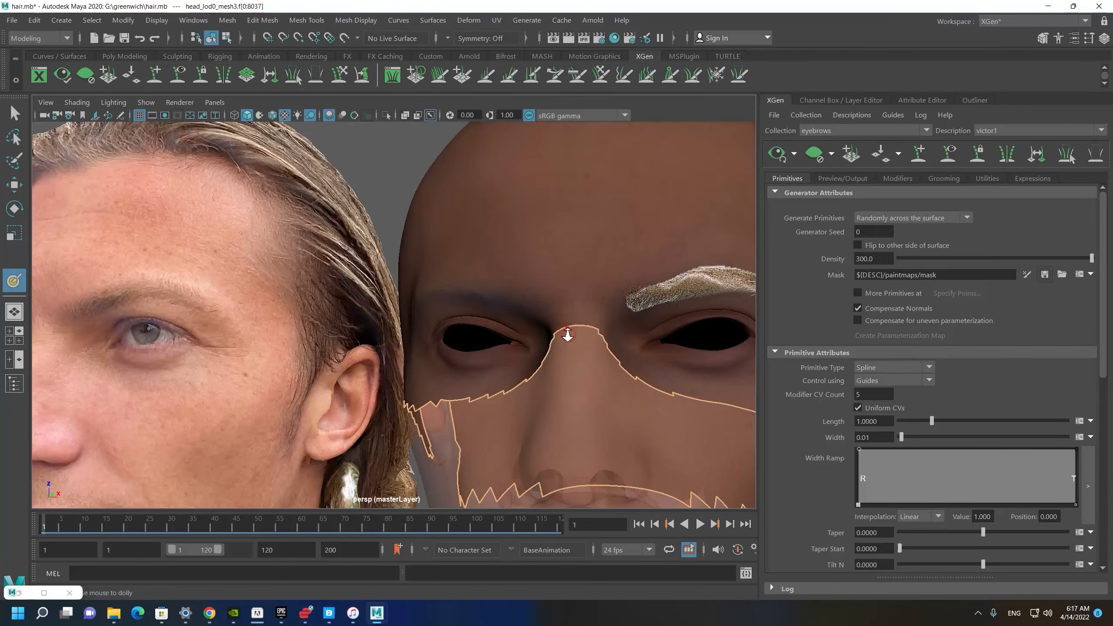
# Compare the eyebrow with the reference face and examine its hairs close up from several angles.
pyautogui.keyDown('alt'); pyautogui.moveTo(567, 334); pyautogui.dragTo(420, 296); pyautogui.keyUp('alt')
pyautogui.scroll(-3, 407, 290)
pyautogui.keyDown('alt'); pyautogui.moveTo(385, 274); pyautogui.dragTo(622, 269, button='middle'); pyautogui.keyUp('alt')
pyautogui.scroll(-3, 526, 288)
pyautogui.keyDown('alt'); pyautogui.moveTo(438, 265); pyautogui.dragTo(275, 260); pyautogui.keyUp('alt')
pyautogui.scroll(6, 420, 313)
pyautogui.scroll(1, 275, 261)
pyautogui.keyDown('alt'); pyautogui.moveTo(275, 260); pyautogui.dragTo(311, 296, button='right'); pyautogui.keyUp('alt')
pyautogui.moveTo(311, 296)
pyautogui.keyDown('alt'); pyautogui.mouseDown()
pyautogui.moveTo(296, 284)
pyautogui.moveTo(324, 289)
pyautogui.mouseUp(); pyautogui.keyUp('alt')
pyautogui.keyDown('alt'); pyautogui.moveTo(418, 316); pyautogui.dragTo(302, 280, button='right'); pyautogui.keyUp('alt')
pyautogui.keyDown('alt'); pyautogui.moveTo(302, 280); pyautogui.dragTo(281, 269); pyautogui.keyUp('alt')
pyautogui.keyDown('alt'); pyautogui.moveTo(281, 269); pyautogui.dragTo(373, 324, button='right'); pyautogui.keyUp('alt')
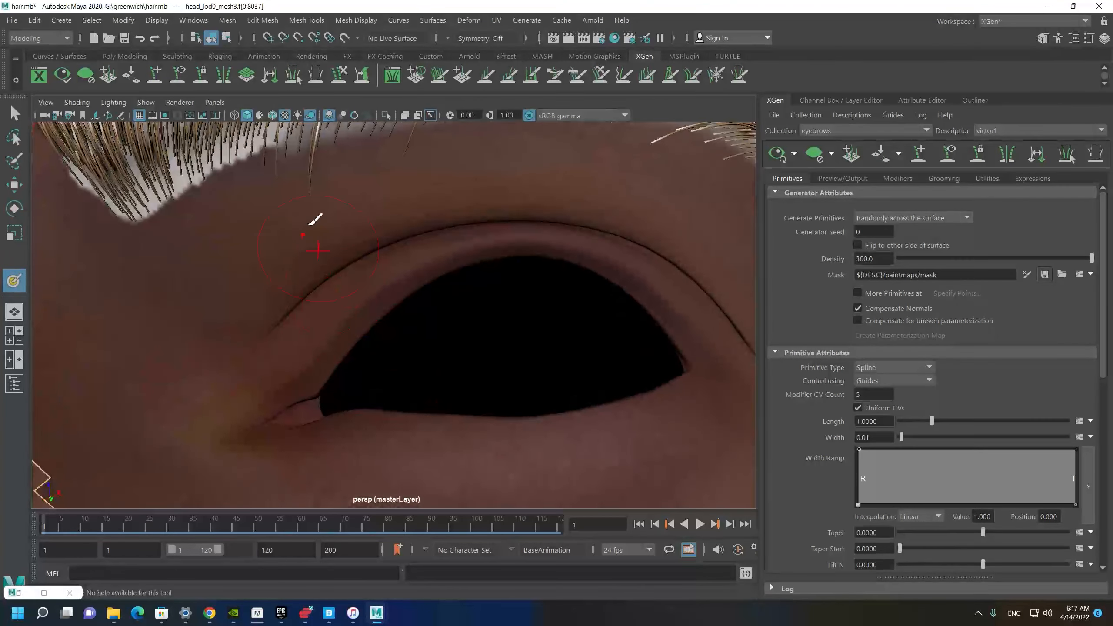
pyautogui.keyDown('alt'); pyautogui.moveTo(414, 205); pyautogui.dragTo(392, 254, button='middle'); pyautogui.keyUp('alt')
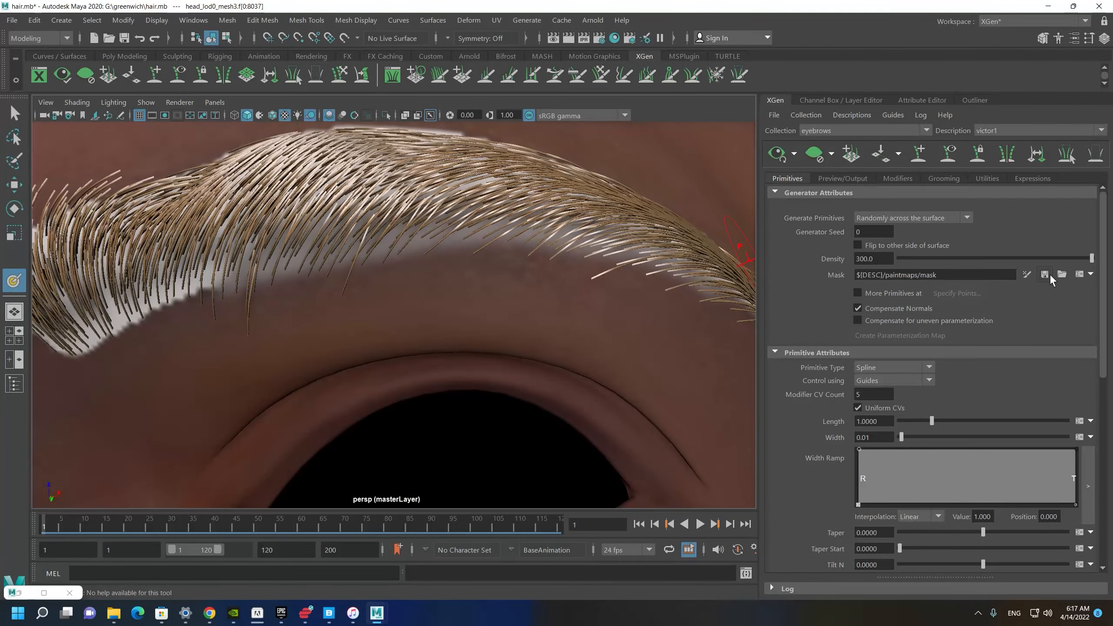
# Save the painted eyebrow density mask and update the XGen hair preview to include the brow's inner end.
pyautogui.click(1025, 276)
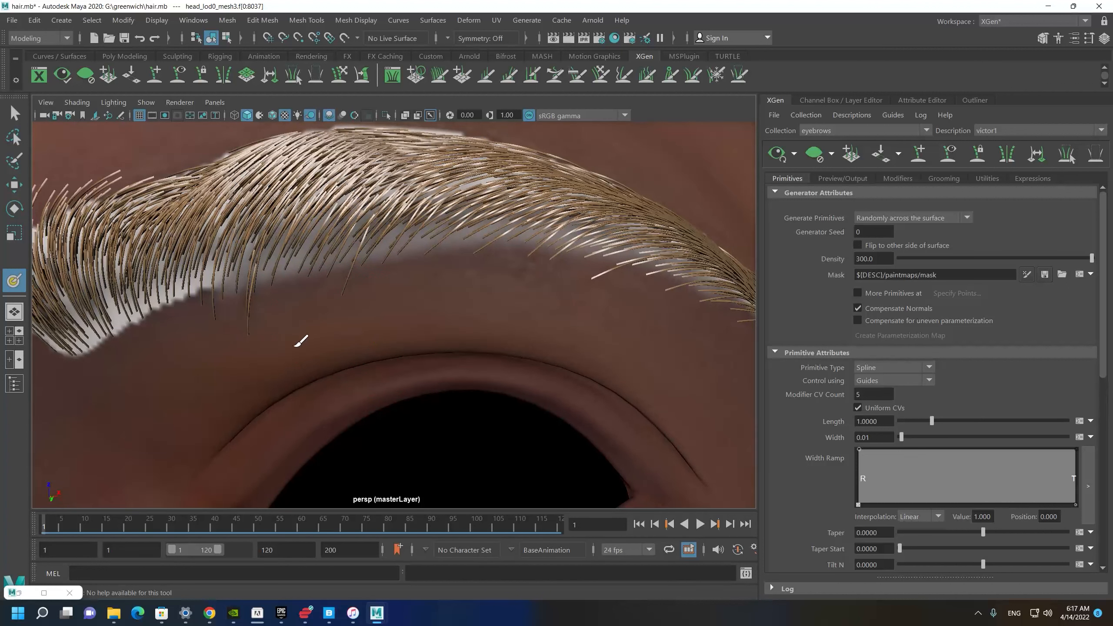
pyautogui.click(1040, 276)
pyautogui.keyDown('alt'); pyautogui.moveTo(616, 285); pyautogui.dragTo(461, 284, button='middle'); pyautogui.keyUp('alt')
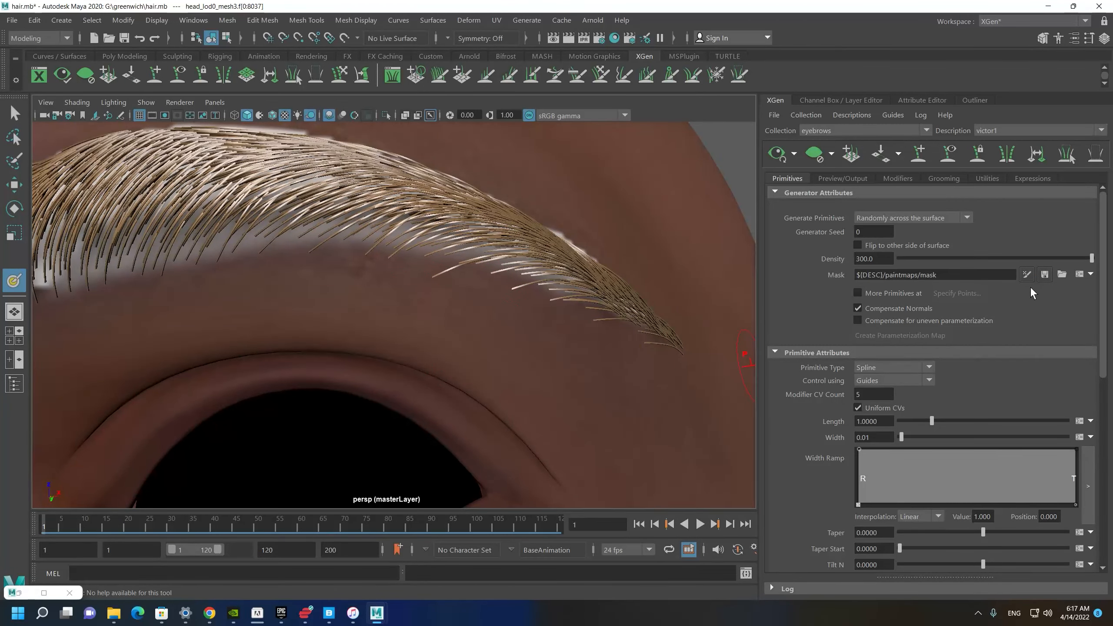
pyautogui.click(1041, 277)
pyautogui.scroll(-5, 574, 341)
pyautogui.keyDown('alt'); pyautogui.moveTo(570, 337); pyautogui.dragTo(430, 294); pyautogui.keyUp('alt')
pyautogui.keyDown('alt'); pyautogui.moveTo(430, 294); pyautogui.dragTo(458, 344, button='right'); pyautogui.keyUp('alt')
pyautogui.keyDown('alt'); pyautogui.moveTo(428, 330); pyautogui.dragTo(489, 302); pyautogui.keyUp('alt')
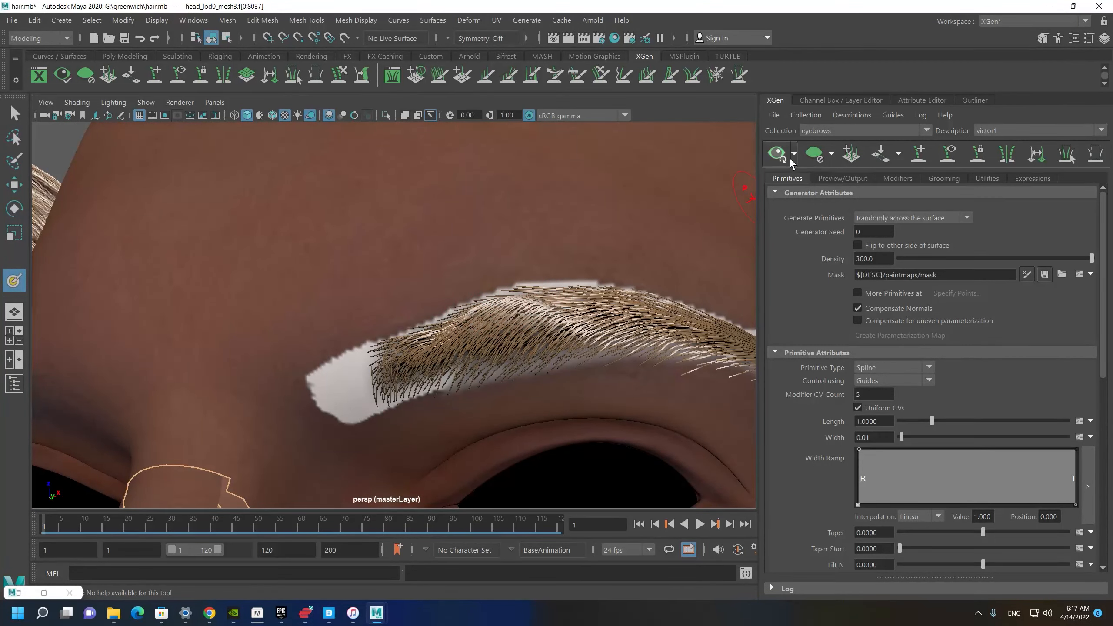
pyautogui.keyDown('alt'); pyautogui.moveTo(467, 387); pyautogui.dragTo(427, 380, button='right'); pyautogui.keyUp('alt')
pyautogui.keyDown('alt'); pyautogui.moveTo(357, 358); pyautogui.dragTo(393, 329); pyautogui.keyUp('alt')
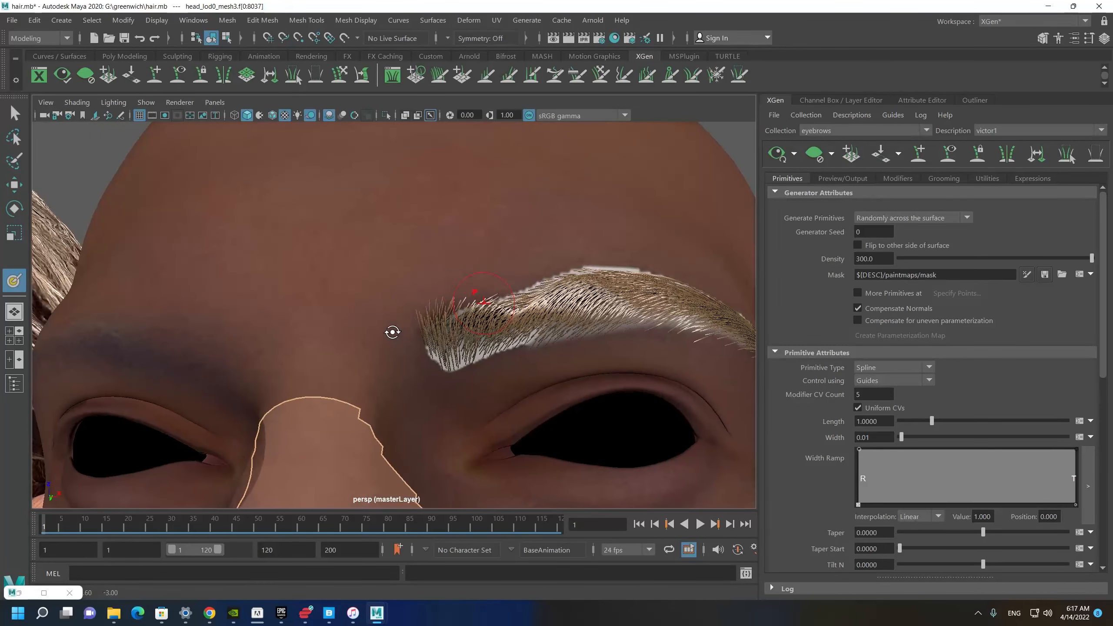
# Compare the regenerated eyebrow with the reference face and examine its lower edge and outer tail.
pyautogui.keyDown('alt'); pyautogui.moveTo(103, 242); pyautogui.dragTo(581, 234, button='middle'); pyautogui.keyUp('alt')
pyautogui.keyDown('alt'); pyautogui.moveTo(157, 260); pyautogui.dragTo(127, 248, button='middle'); pyautogui.keyUp('alt')
pyautogui.keyDown('alt'); pyautogui.moveTo(537, 244); pyautogui.dragTo(381, 201, button='middle'); pyautogui.keyUp('alt')
pyautogui.keyDown('alt'); pyautogui.moveTo(434, 282); pyautogui.dragTo(206, 266, button='right'); pyautogui.keyUp('alt')
pyautogui.keyDown('alt'); pyautogui.moveTo(206, 266); pyautogui.dragTo(554, 237, button='middle'); pyautogui.keyUp('alt')
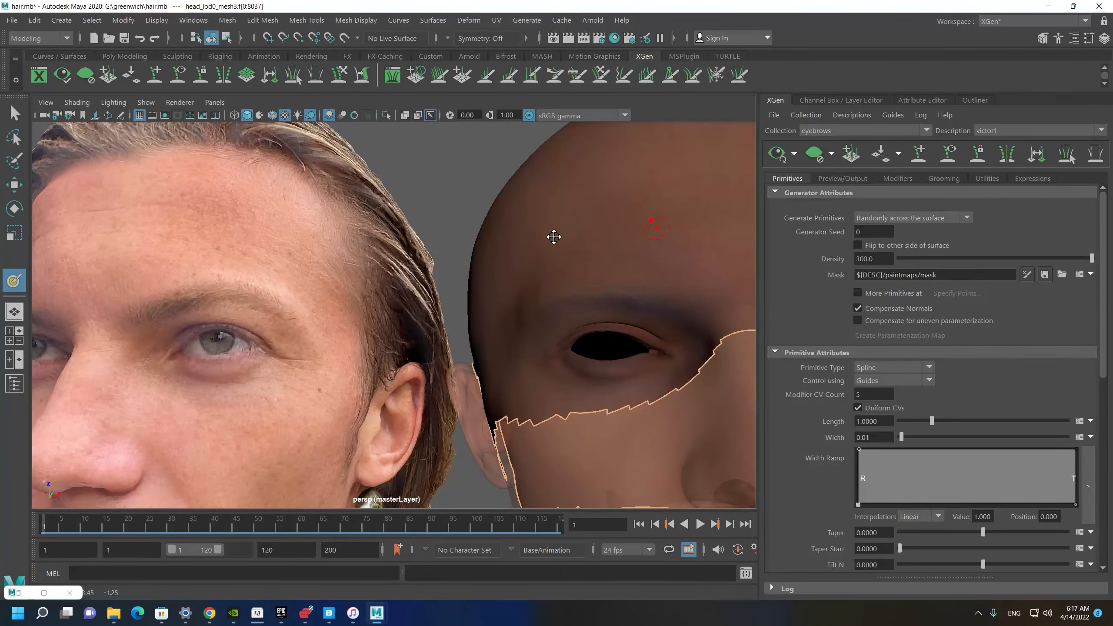
pyautogui.keyDown('alt'); pyautogui.moveTo(554, 237); pyautogui.dragTo(145, 232, button='middle'); pyautogui.keyUp('alt')
pyautogui.keyDown('alt'); pyautogui.moveTo(338, 225); pyautogui.dragTo(450, 309, button='right'); pyautogui.keyUp('alt')
pyautogui.keyDown('alt'); pyautogui.moveTo(466, 303); pyautogui.dragTo(334, 351); pyautogui.keyUp('alt')
pyautogui.keyDown('alt'); pyautogui.moveTo(317, 345); pyautogui.dragTo(446, 360, button='middle'); pyautogui.keyUp('alt')
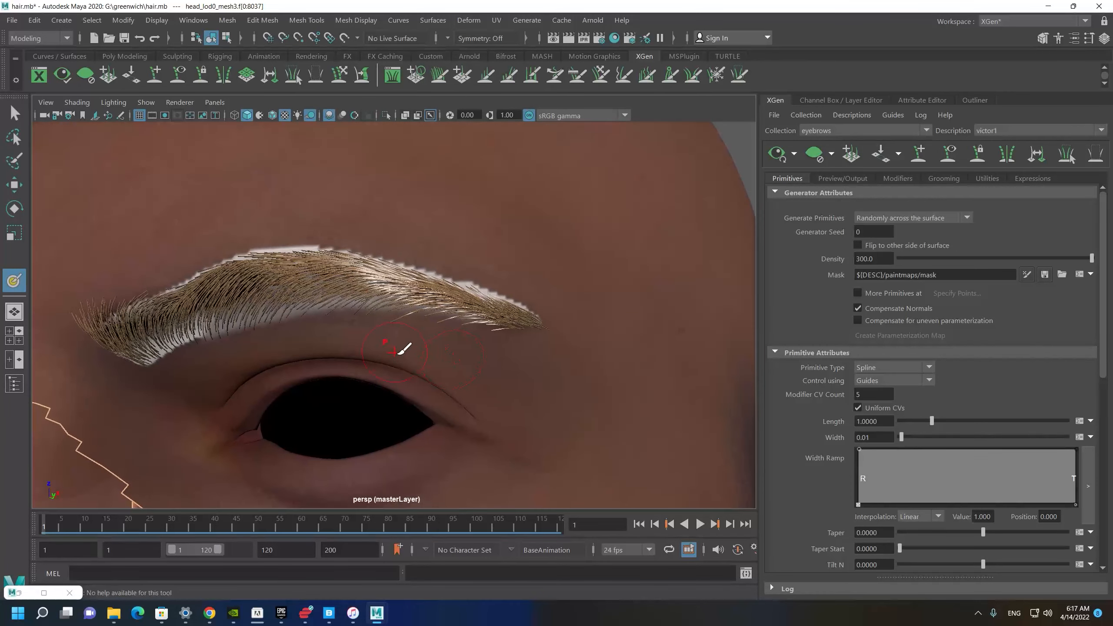
pyautogui.keyDown('alt'); pyautogui.moveTo(373, 339); pyautogui.dragTo(390, 360, button='right'); pyautogui.keyUp('alt')
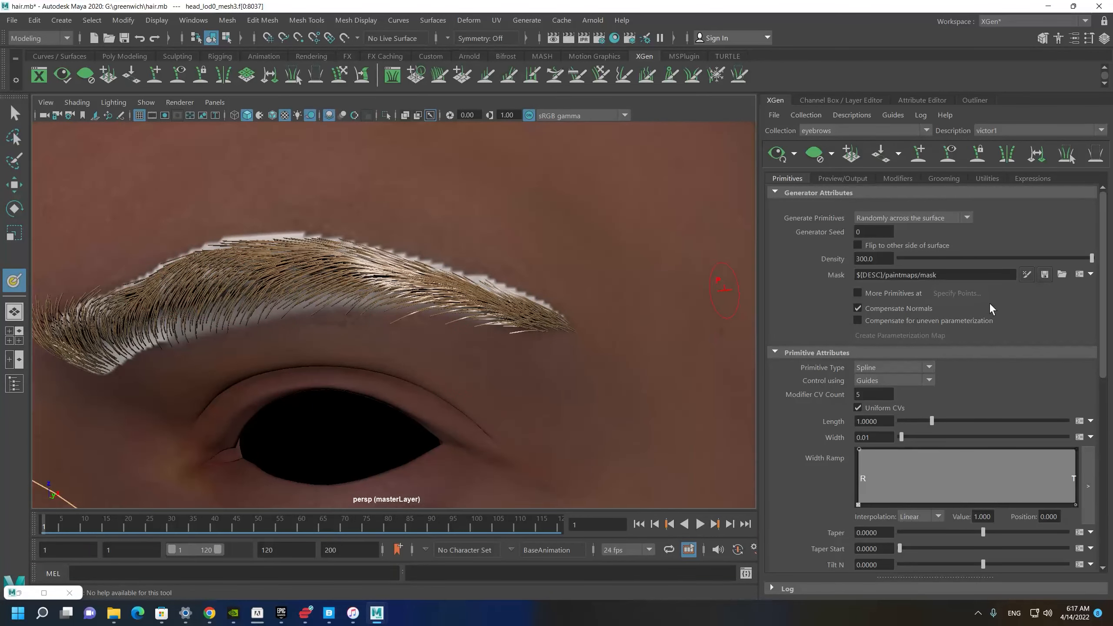
pyautogui.keyDown('alt'); pyautogui.moveTo(294, 262); pyautogui.dragTo(460, 293, button='middle'); pyautogui.keyUp('alt')
pyautogui.keyDown('alt'); pyautogui.moveTo(583, 329); pyautogui.dragTo(578, 298, button='right'); pyautogui.keyUp('alt')
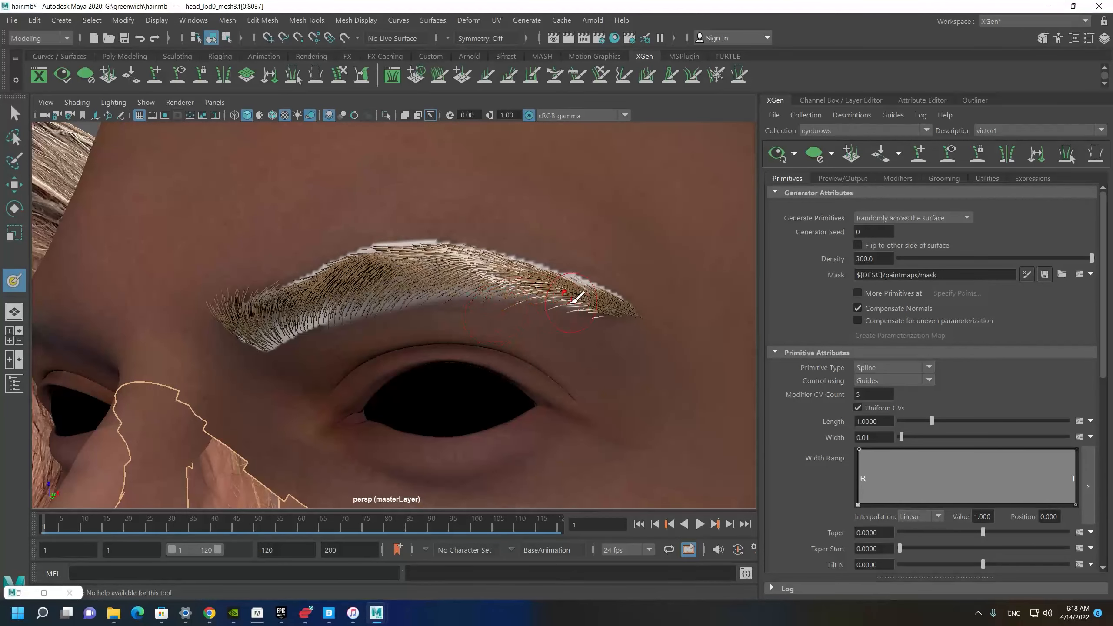
pyautogui.keyDown('alt'); pyautogui.moveTo(504, 307); pyautogui.dragTo(580, 329, button='right'); pyautogui.keyUp('alt')
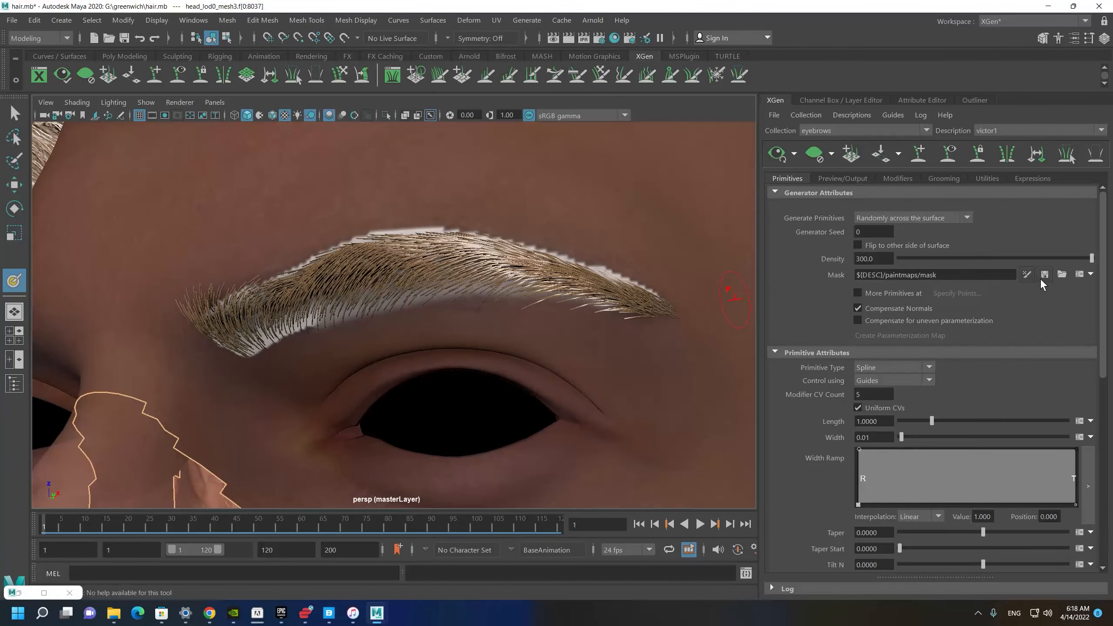
# Show the eyebrow description's guides over the hair to check their placement along the brow.
pyautogui.click(1026, 276)
pyautogui.keyDown('alt'); pyautogui.moveTo(511, 289); pyautogui.dragTo(478, 302, button='middle'); pyautogui.keyUp('alt')
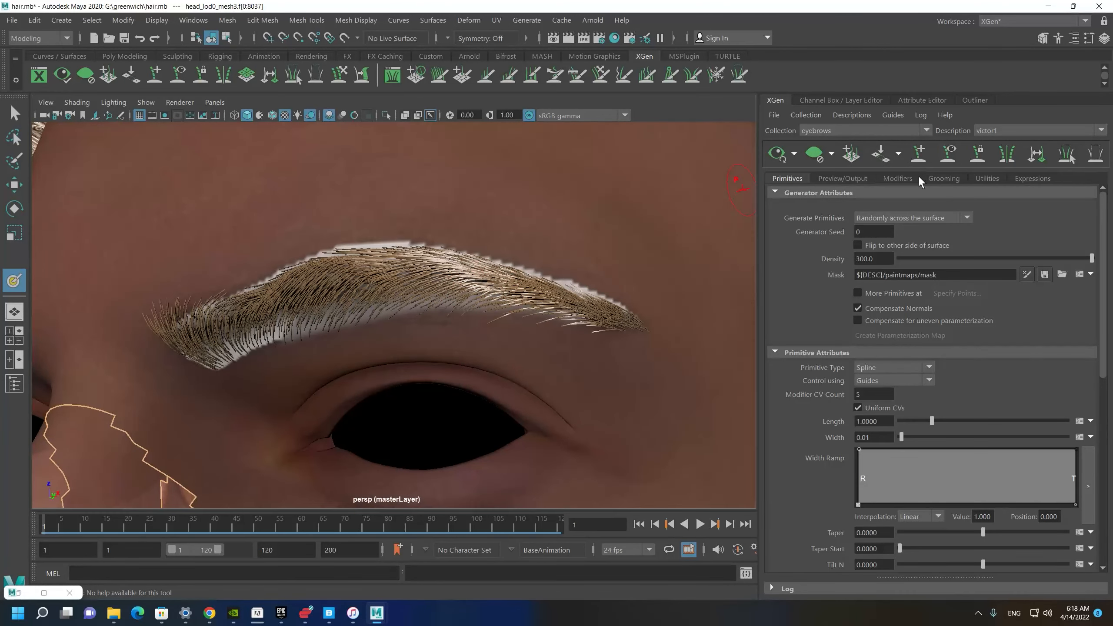
pyautogui.click(950, 161)
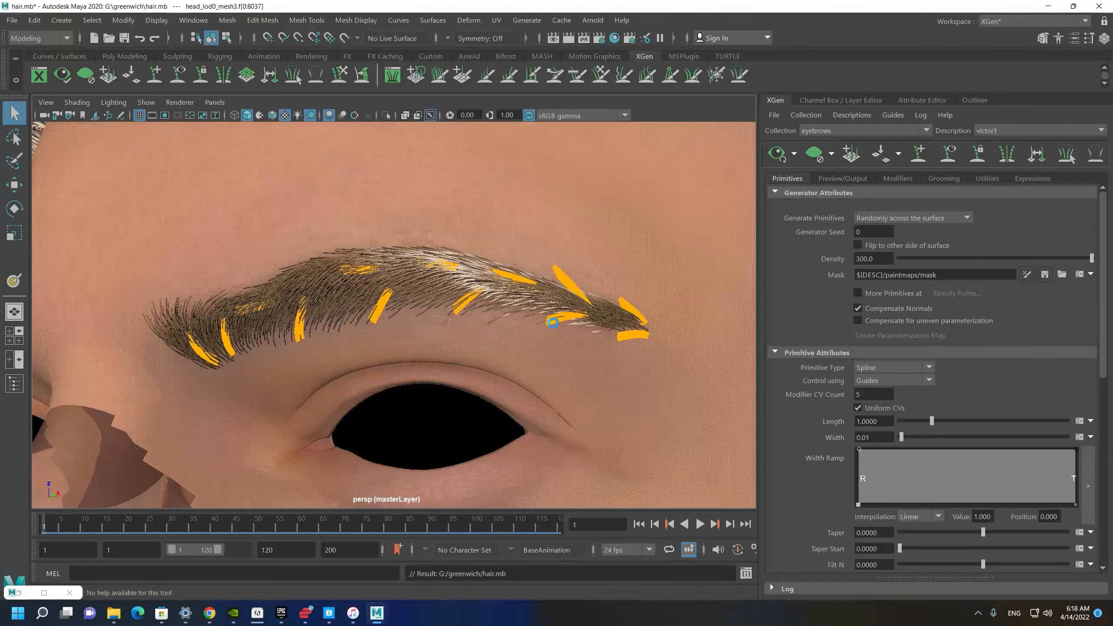
pyautogui.scroll(-3, 508, 303)
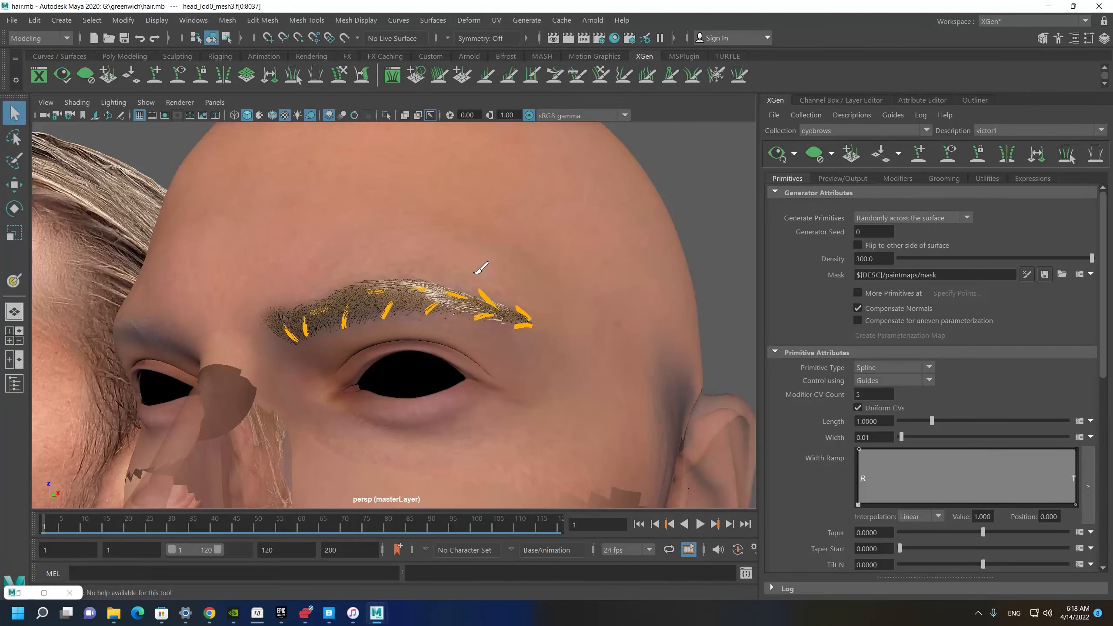
pyautogui.scroll(1, 475, 274)
pyautogui.keyDown('alt'); pyautogui.moveTo(475, 274); pyautogui.dragTo(490, 276); pyautogui.keyUp('alt')
pyautogui.scroll(5, 559, 347)
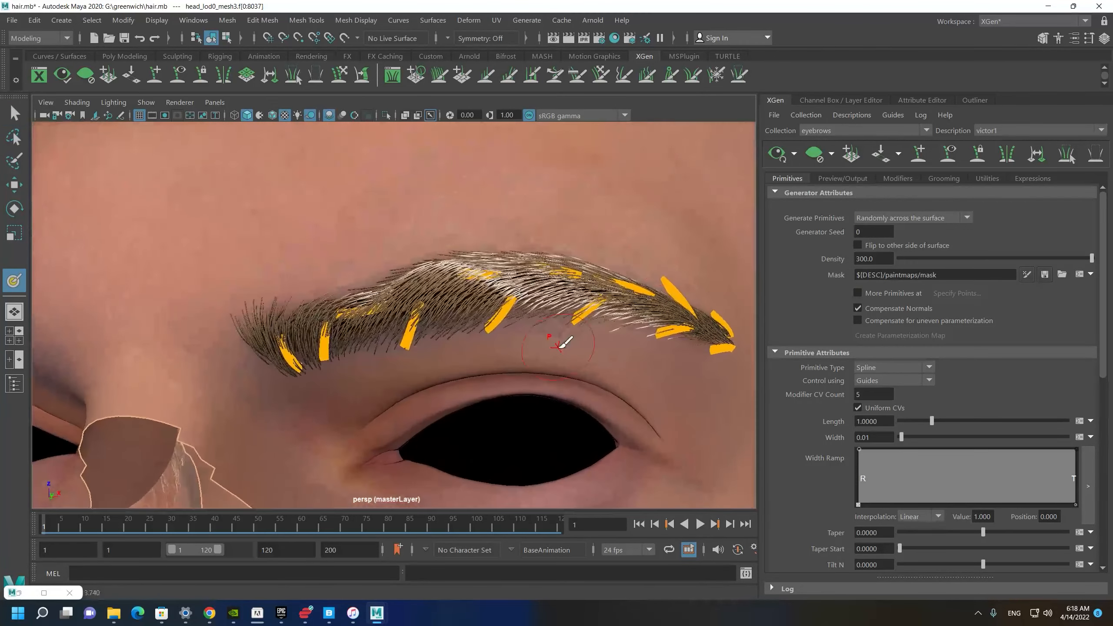
# Select the head mesh and load the eyebrow density mask for 3D painting.
pyautogui.click(1026, 275)
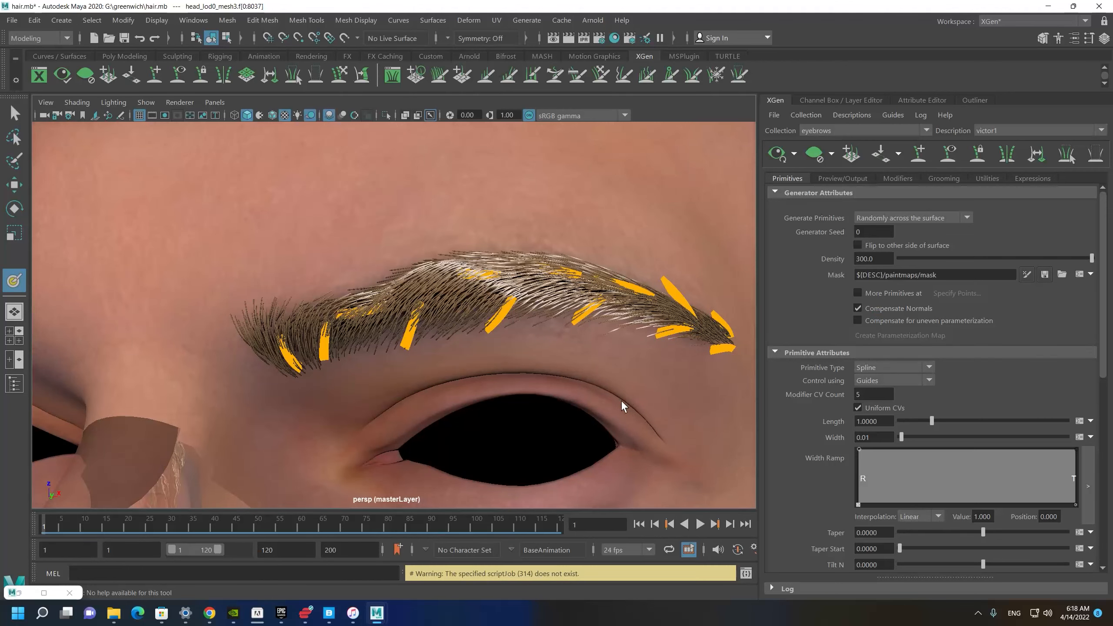
pyautogui.press('w')
pyautogui.press('q')
pyautogui.moveTo(636, 387)
pyautogui.mouseDown()
pyautogui.moveTo(612, 399)
pyautogui.moveTo(624, 385)
pyautogui.mouseUp()
pyautogui.hotkey('ctrl', 'z')
pyautogui.click(659, 386)
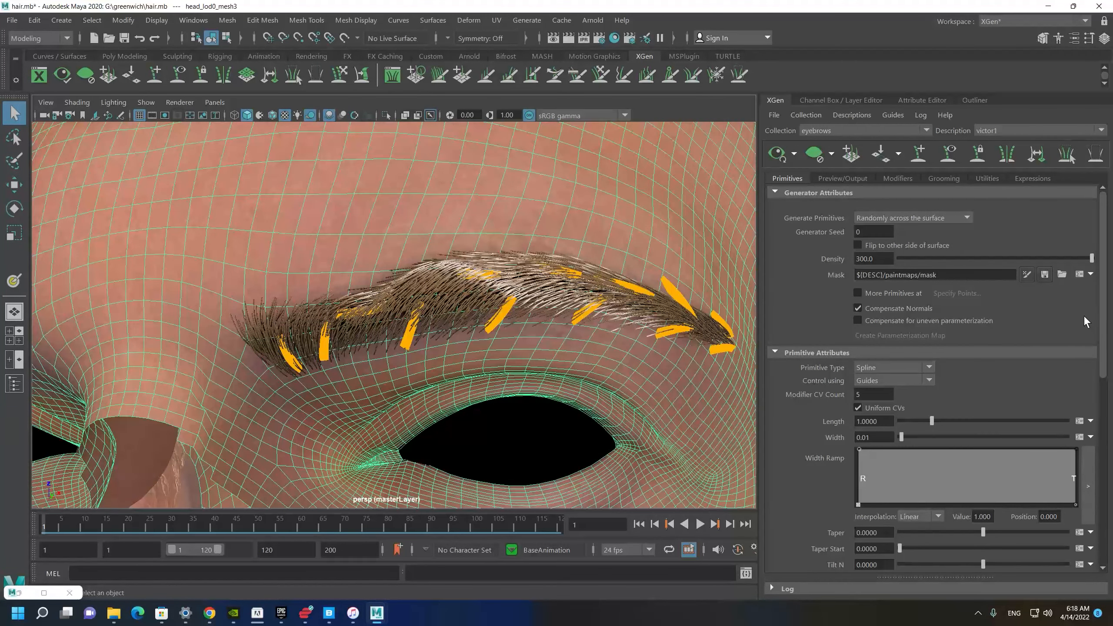
pyautogui.click(1026, 275)
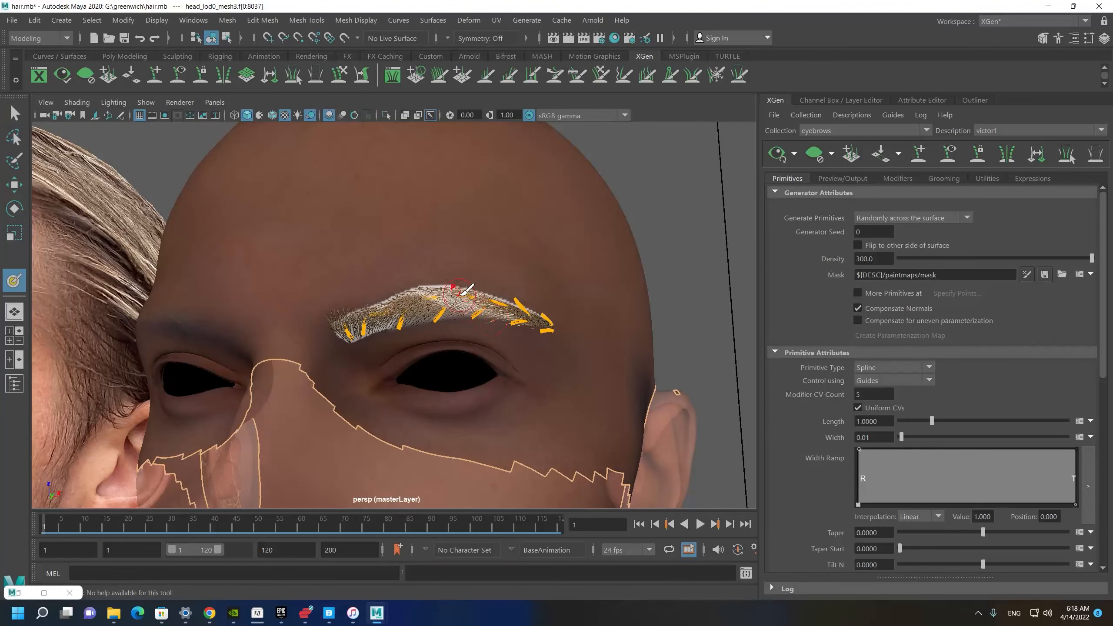
# Hide the guides and clear the hair preview so only the painted eyebrow mask is shown.
pyautogui.keyDown('alt'); pyautogui.moveTo(402, 341); pyautogui.dragTo(377, 326); pyautogui.keyUp('alt')
pyautogui.keyDown('alt'); pyautogui.moveTo(377, 327); pyautogui.dragTo(509, 334, button='right'); pyautogui.keyUp('alt')
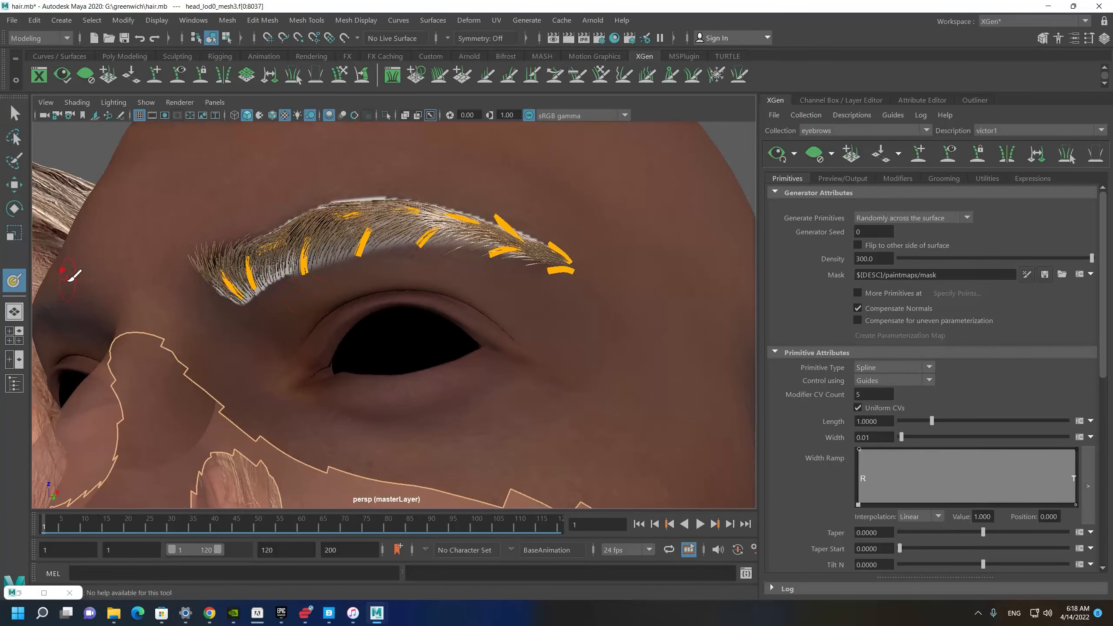
pyautogui.click(945, 162)
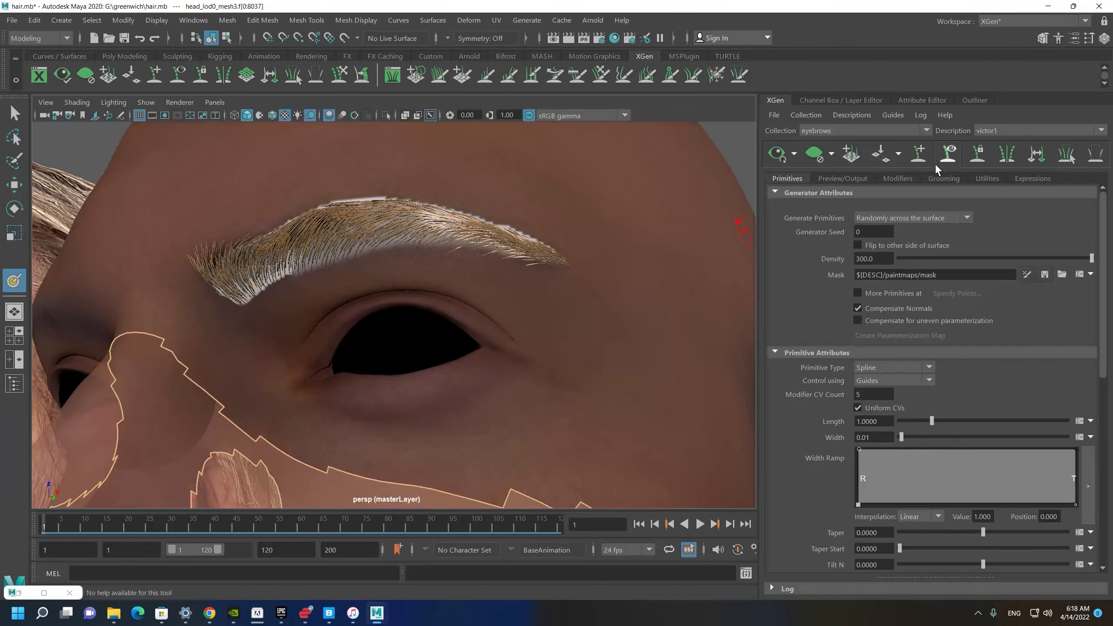
pyautogui.click(810, 159)
# Try a hard-edged stroke along the lower edge of the mask's outer half, and undo it.
pyautogui.keyDown('alt'); pyautogui.moveTo(451, 261); pyautogui.dragTo(444, 291, button='middle'); pyautogui.keyUp('alt')
pyautogui.keyDown('alt'); pyautogui.moveTo(444, 290); pyautogui.dragTo(479, 307, button='right'); pyautogui.keyUp('alt')
pyautogui.moveTo(503, 296); pyautogui.dragTo(462, 288)
pyautogui.hotkey('ctrl', 'z')
pyautogui.hotkey('ctrl', 'z')
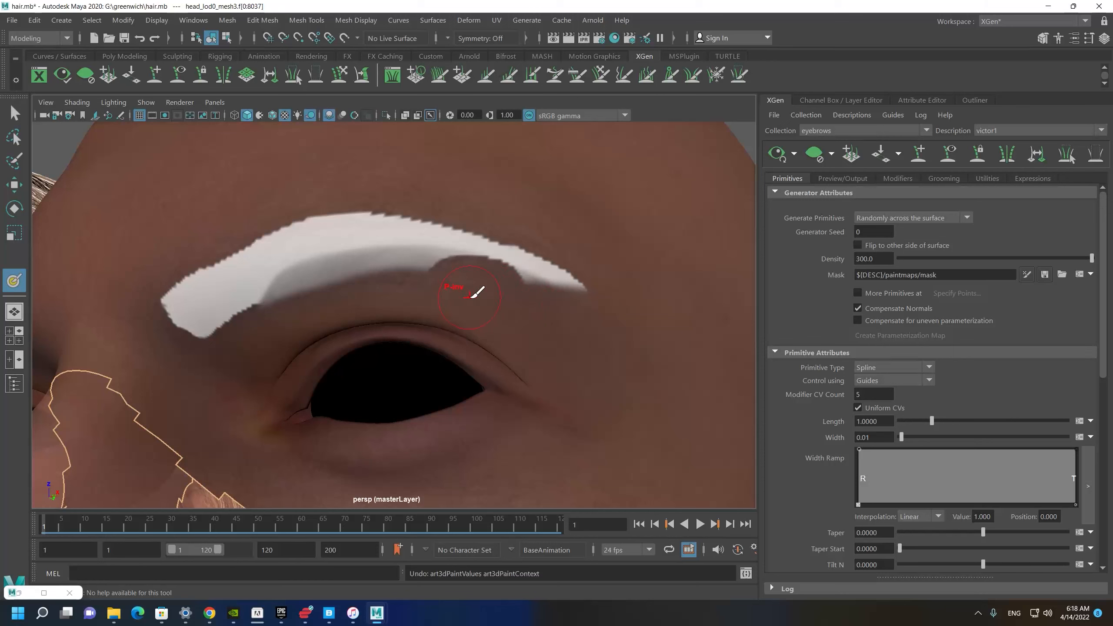
# Switch the 3D Paint Tool to the softest round Artisan brush and fade out the eyebrow mask's lower edge.
pyautogui.doubleClick(21, 281)
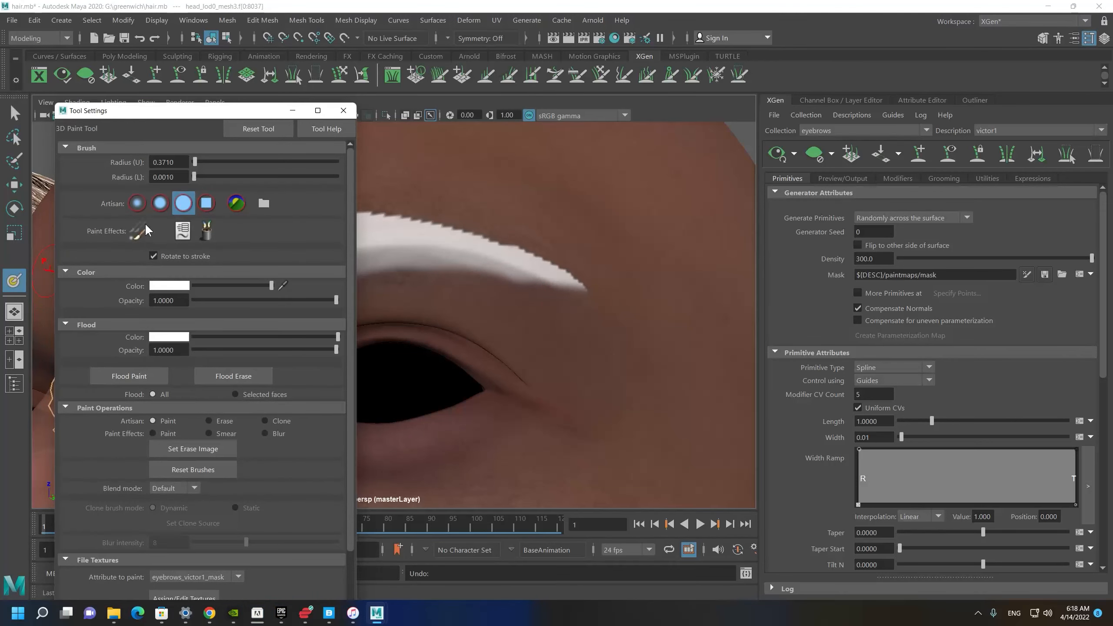
pyautogui.click(137, 204)
pyautogui.click(488, 293)
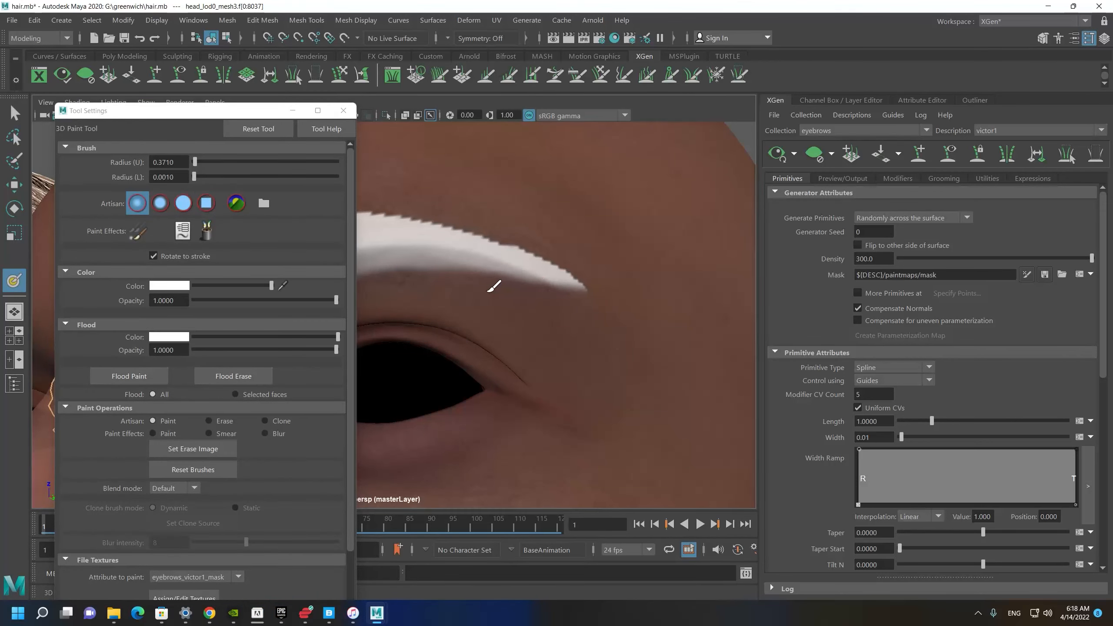
pyautogui.keyDown('alt'); pyautogui.moveTo(516, 299); pyautogui.dragTo(556, 316, button='middle'); pyautogui.keyUp('alt')
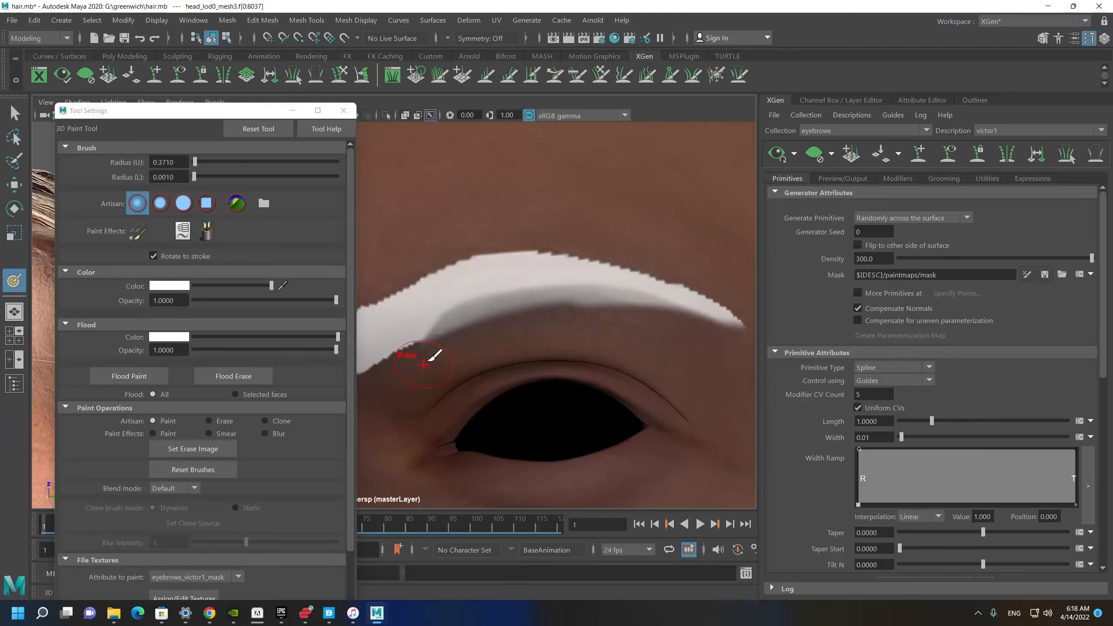
pyautogui.moveTo(462, 341)
pyautogui.mouseDown()
pyautogui.moveTo(477, 341)
pyautogui.moveTo(478, 322)
pyautogui.moveTo(615, 340)
pyautogui.moveTo(510, 334)
pyautogui.mouseUp()
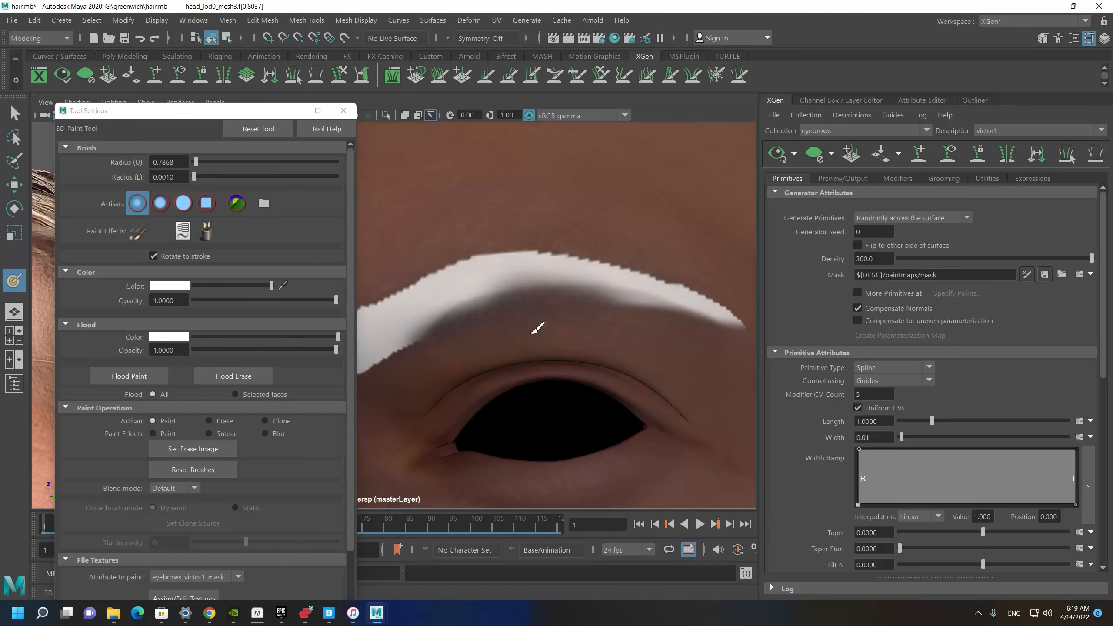
pyautogui.scroll(-3, 666, 267)
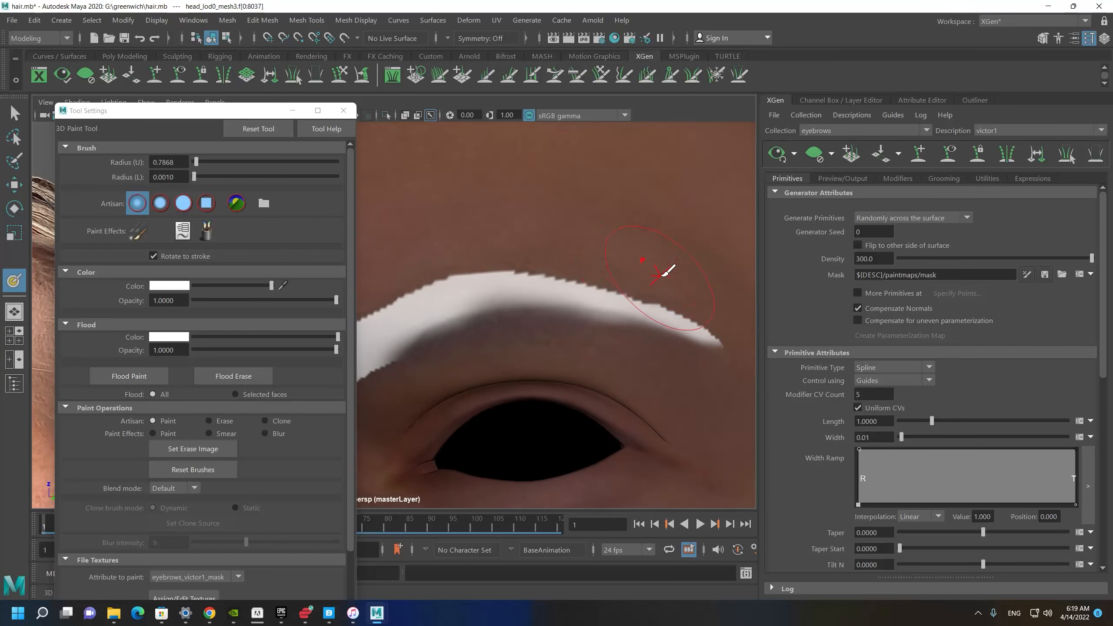
# Taper the mask's outer tail to a thin soft point with a brush radius of about 0.26.
pyautogui.keyDown('alt'); pyautogui.moveTo(666, 266); pyautogui.dragTo(516, 218); pyautogui.keyUp('alt')
pyautogui.keyDown('alt'); pyautogui.moveTo(516, 218); pyautogui.dragTo(545, 267, button='right'); pyautogui.keyUp('alt')
pyautogui.keyDown('alt'); pyautogui.moveTo(544, 266); pyautogui.dragTo(479, 224, button='middle'); pyautogui.keyUp('alt')
pyautogui.keyDown('alt'); pyautogui.moveTo(480, 224); pyautogui.dragTo(598, 267, button='right'); pyautogui.keyUp('alt')
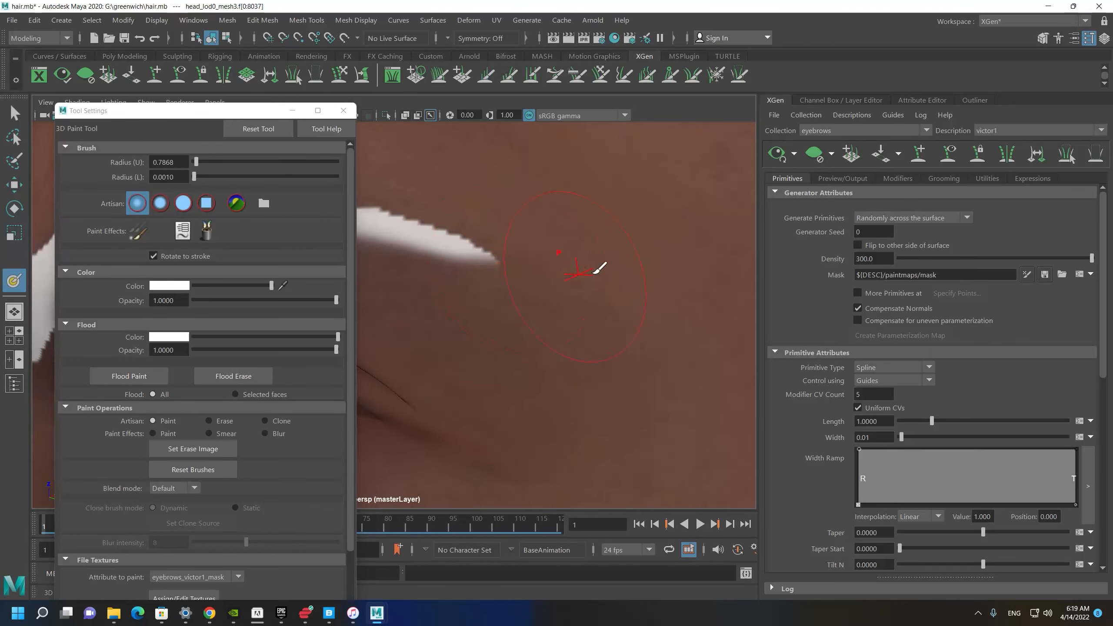
pyautogui.keyDown('alt'); pyautogui.moveTo(574, 254); pyautogui.dragTo(603, 275, button='middle'); pyautogui.keyUp('alt')
pyautogui.moveTo(586, 244); pyautogui.dragTo(552, 246)
pyautogui.keyDown('alt'); pyautogui.moveTo(508, 234); pyautogui.dragTo(633, 284, button='middle'); pyautogui.keyUp('alt')
pyautogui.moveTo(612, 289); pyautogui.dragTo(604, 301)
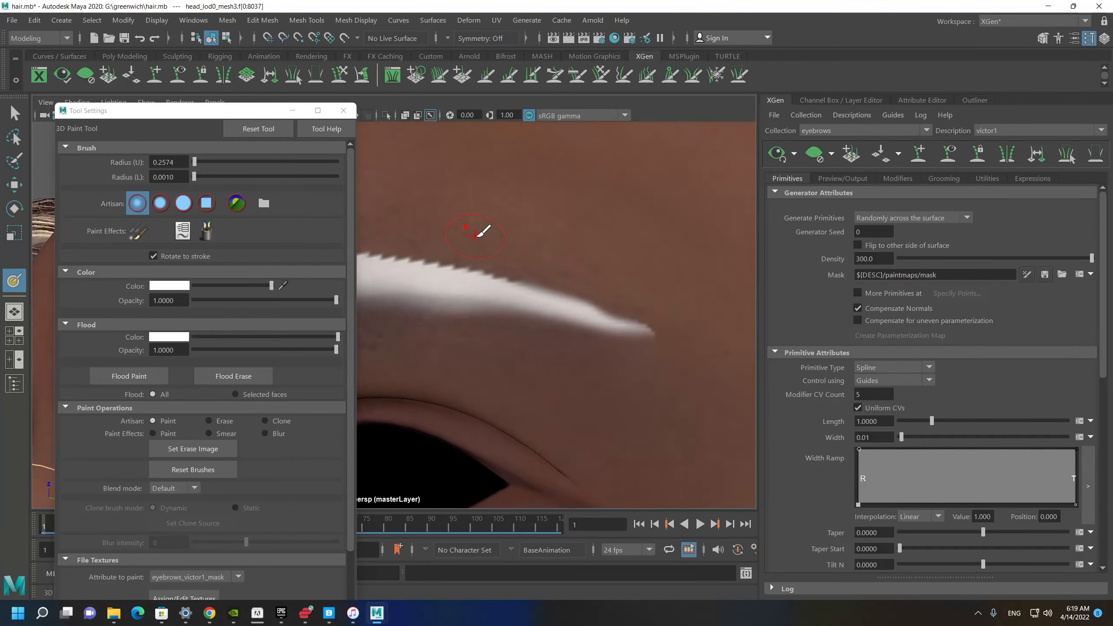
pyautogui.keyDown('alt'); pyautogui.moveTo(476, 237); pyautogui.dragTo(500, 244, button='middle'); pyautogui.keyUp('alt')
pyautogui.keyDown('ctrl'); pyautogui.moveTo(637, 310); pyautogui.dragTo(689, 329); pyautogui.keyUp('ctrl')
# Save the reshaped eyebrow mask and update the XGen hair preview.
pyautogui.scroll(-5, 689, 330)
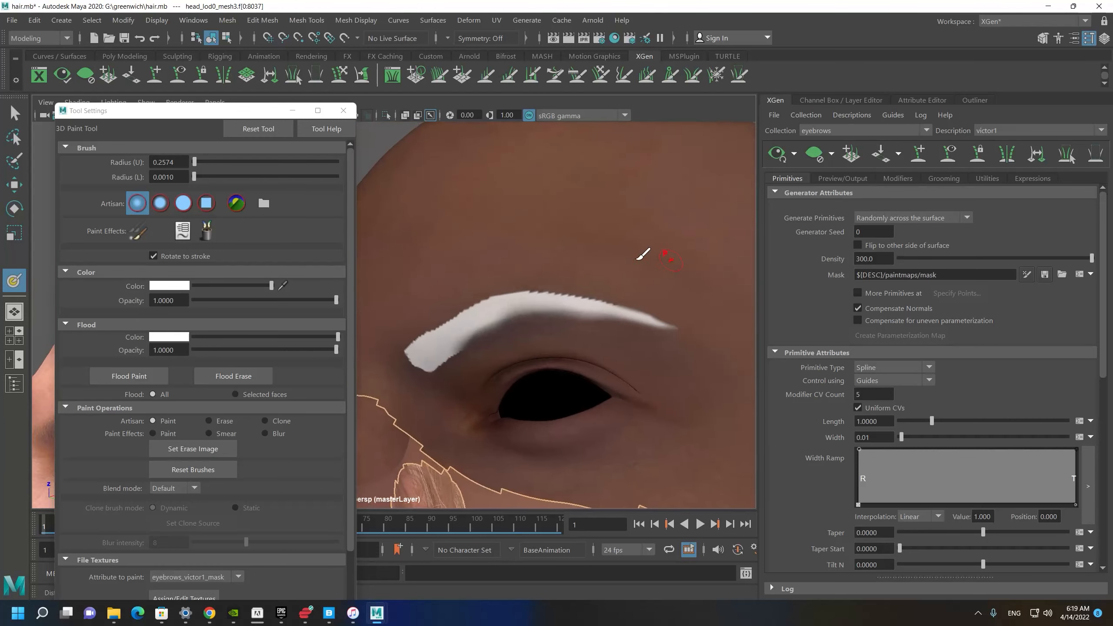
pyautogui.keyDown('alt'); pyautogui.moveTo(639, 259); pyautogui.dragTo(662, 274); pyautogui.keyUp('alt')
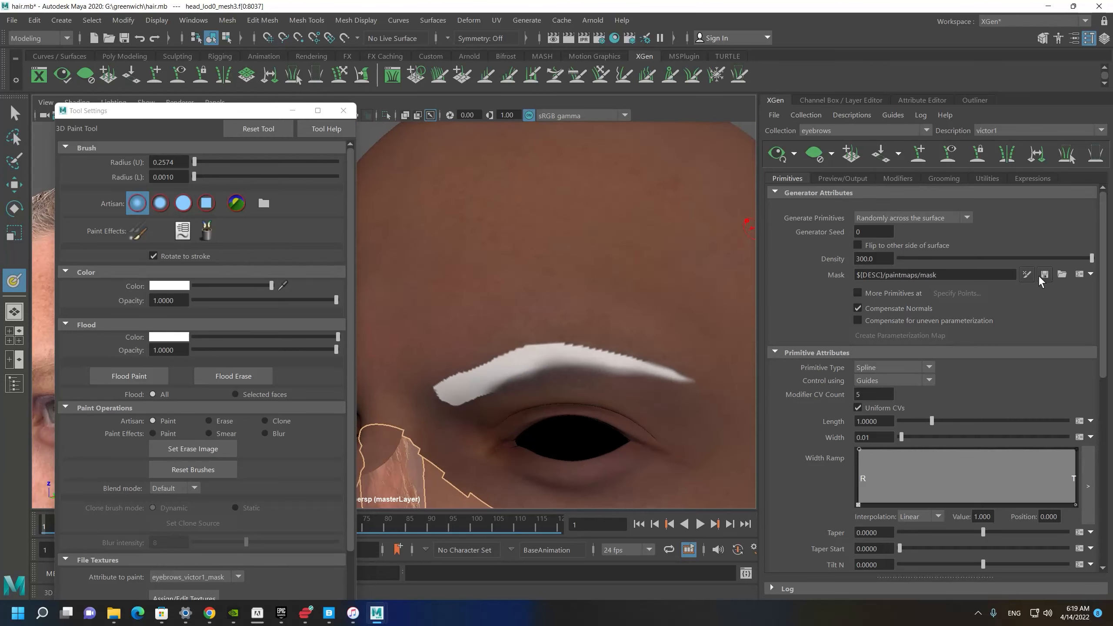
pyautogui.keyDown('alt'); pyautogui.moveTo(578, 303); pyautogui.dragTo(551, 264, button='middle'); pyautogui.keyUp('alt')
pyautogui.keyDown('alt'); pyautogui.moveTo(545, 272); pyautogui.dragTo(522, 266); pyautogui.keyUp('alt')
pyautogui.keyDown('alt'); pyautogui.moveTo(522, 266); pyautogui.dragTo(516, 294, button='right'); pyautogui.keyUp('alt')
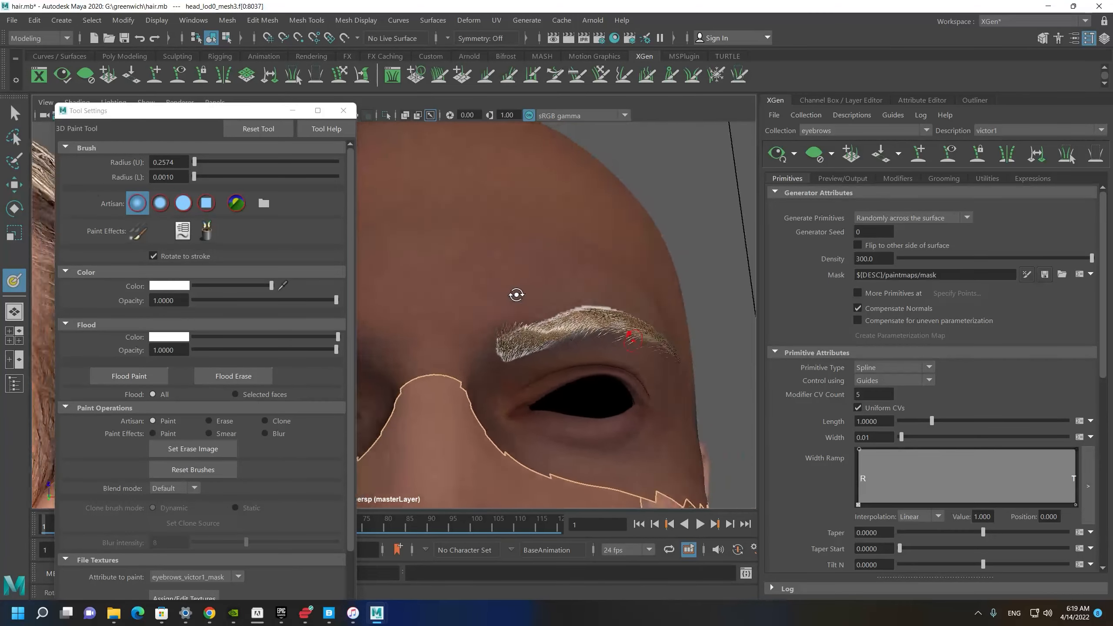
# Compare the updated eyebrow's shape with the reference face from the front and side.
pyautogui.moveTo(517, 293)
pyautogui.keyDown('alt'); pyautogui.mouseDown()
pyautogui.moveTo(425, 259)
pyautogui.moveTo(425, 219)
pyautogui.moveTo(465, 254)
pyautogui.moveTo(400, 259)
pyautogui.mouseUp(); pyautogui.keyUp('alt')
pyautogui.keyDown('alt'); pyautogui.moveTo(451, 279); pyautogui.dragTo(522, 320, button='right'); pyautogui.keyUp('alt')
pyautogui.keyDown('alt'); pyautogui.moveTo(490, 293); pyautogui.dragTo(416, 303, button='middle'); pyautogui.keyUp('alt')
pyautogui.scroll(-5, 559, 206)
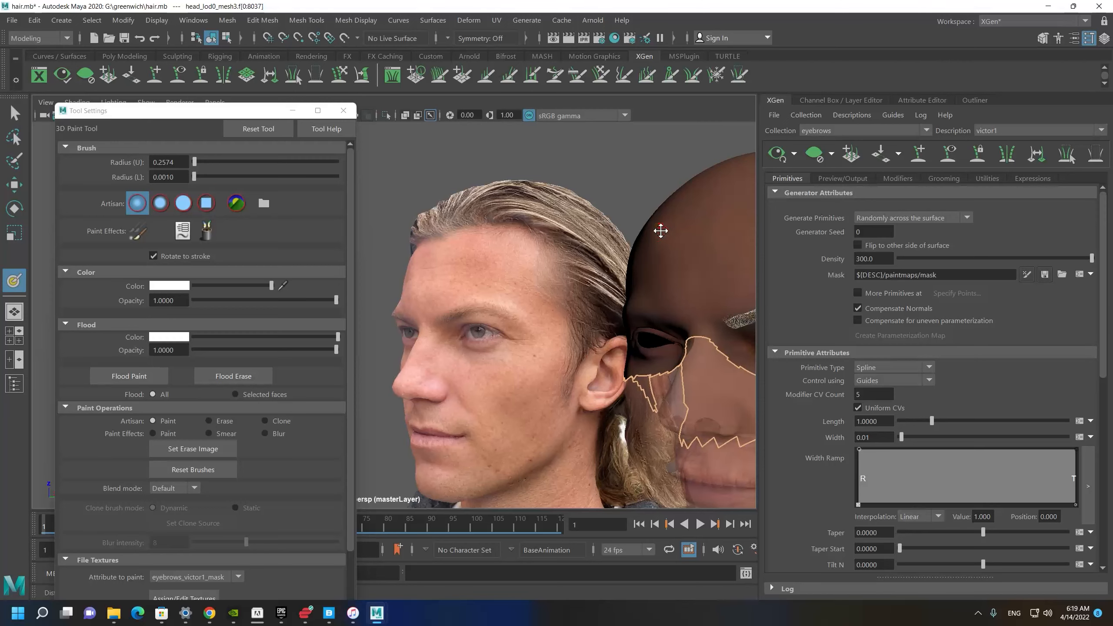
pyautogui.scroll(6, 626, 291)
pyautogui.moveTo(597, 286)
pyautogui.keyDown('alt'); pyautogui.mouseDown()
pyautogui.moveTo(537, 256)
pyautogui.moveTo(497, 180)
pyautogui.mouseUp(); pyautogui.keyUp('alt')
pyautogui.keyDown('alt'); pyautogui.moveTo(527, 246); pyautogui.dragTo(513, 260, button='middle'); pyautogui.keyUp('alt')
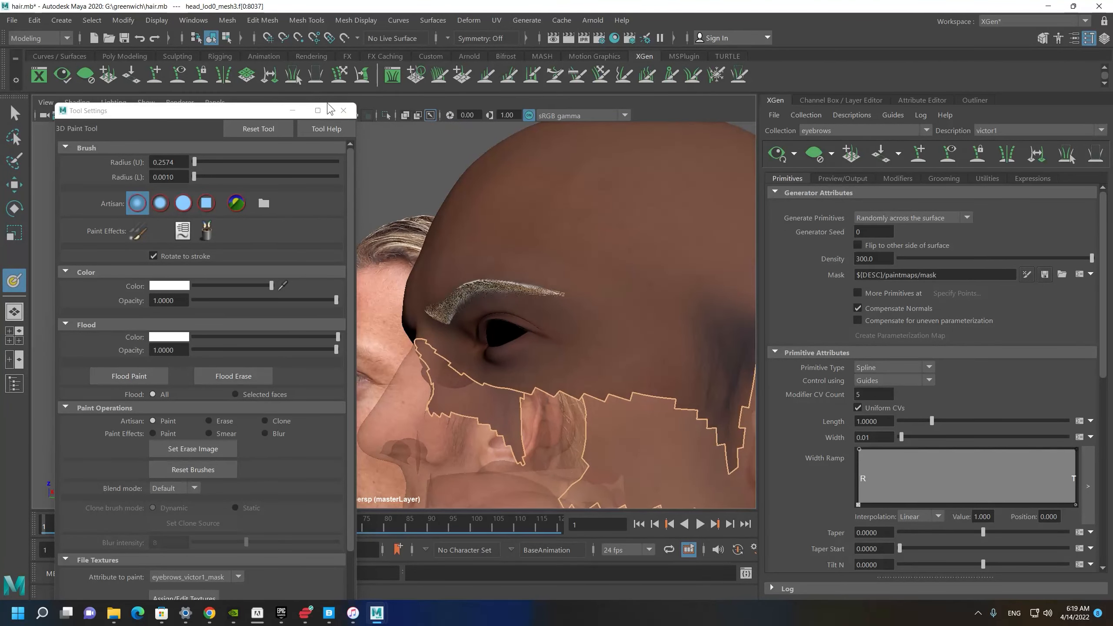
# Close the 3D Paint Tool settings and examine the updated eyebrow hairs close up from inner end to tail.
pyautogui.click(343, 111)
pyautogui.keyDown('alt'); pyautogui.moveTo(368, 206); pyautogui.dragTo(481, 279); pyautogui.keyUp('alt')
pyautogui.scroll(3, 478, 279)
pyautogui.keyDown('alt'); pyautogui.moveTo(466, 278); pyautogui.dragTo(280, 263, button='middle'); pyautogui.keyUp('alt')
pyautogui.scroll(5, 395, 307)
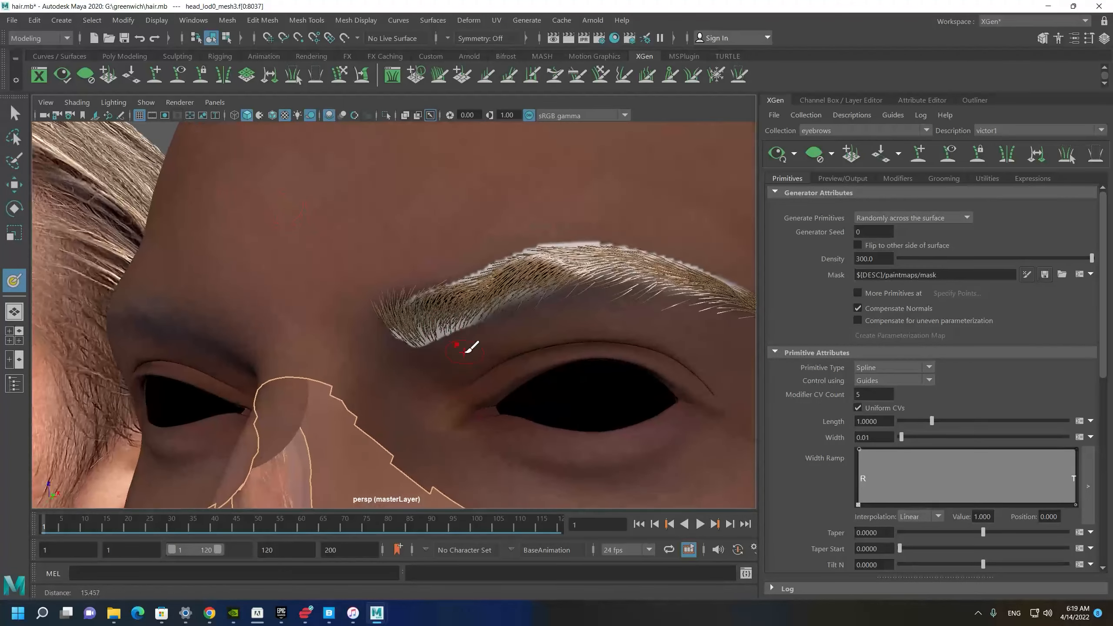
pyautogui.keyDown('alt'); pyautogui.moveTo(474, 338); pyautogui.dragTo(447, 354); pyautogui.keyUp('alt')
pyautogui.keyDown('alt'); pyautogui.moveTo(522, 345); pyautogui.dragTo(448, 321, button='middle'); pyautogui.keyUp('alt')
pyautogui.scroll(2, 518, 322)
pyautogui.keyDown('alt'); pyautogui.moveTo(646, 314); pyautogui.dragTo(522, 324, button='middle'); pyautogui.keyUp('alt')
pyautogui.scroll(-2, 492, 340)
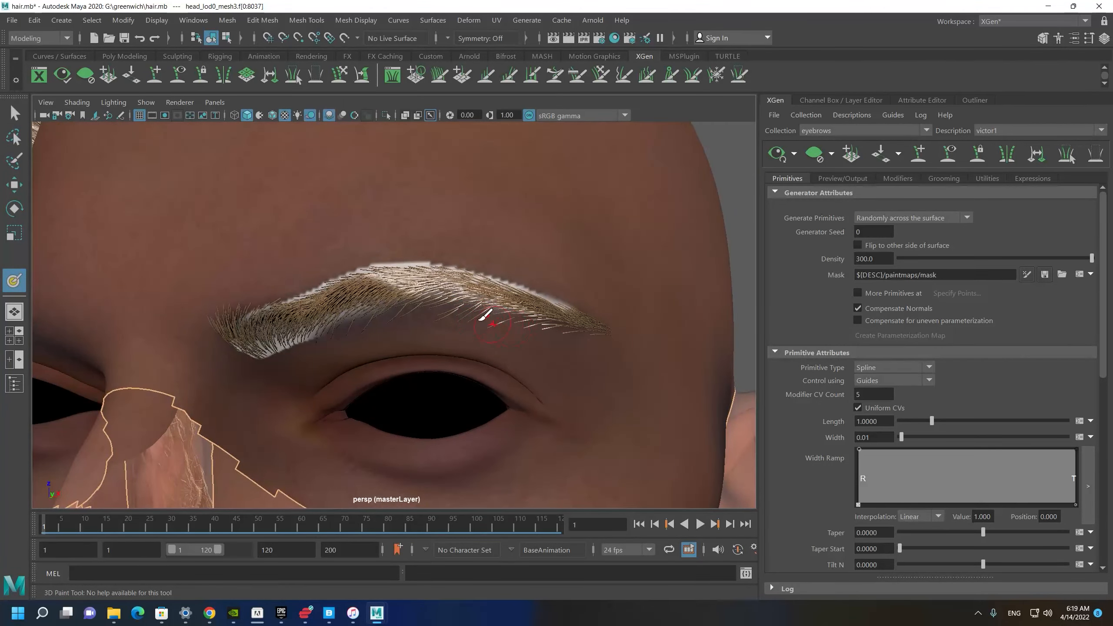
# Examine the eyebrow hairs' direction and coverage against the painted mask from the front, the tail and the nose side.
pyautogui.keyDown('alt'); pyautogui.moveTo(481, 320); pyautogui.dragTo(559, 365, button='right'); pyautogui.keyUp('alt')
pyautogui.moveTo(634, 376)
pyautogui.keyDown('alt'); pyautogui.mouseDown(button='middle')
pyautogui.moveTo(595, 361)
pyautogui.moveTo(585, 375)
pyautogui.mouseUp(button='middle'); pyautogui.keyUp('alt')
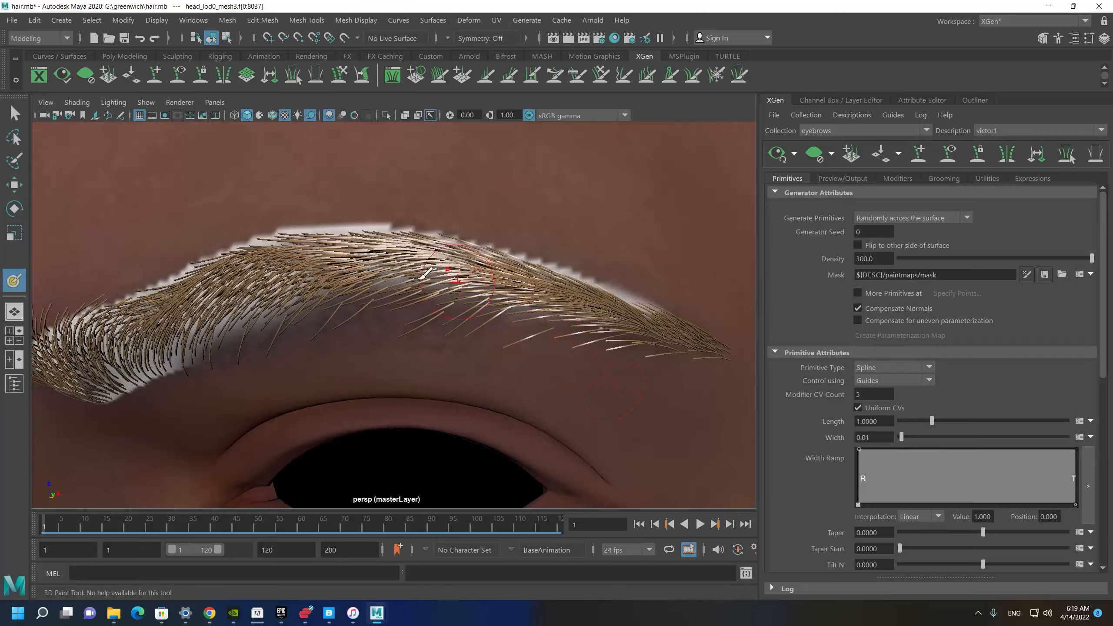
pyautogui.keyDown('alt'); pyautogui.moveTo(497, 387); pyautogui.dragTo(256, 312, button='right'); pyautogui.keyUp('alt')
pyautogui.moveTo(255, 317)
pyautogui.keyDown('alt'); pyautogui.mouseDown(button='middle')
pyautogui.moveTo(514, 330)
pyautogui.moveTo(232, 311)
pyautogui.mouseUp(button='middle'); pyautogui.keyUp('alt')
pyautogui.moveTo(233, 311)
pyautogui.keyDown('alt'); pyautogui.mouseDown(button='right')
pyautogui.moveTo(532, 430)
pyautogui.moveTo(583, 439)
pyautogui.mouseUp(button='right'); pyautogui.keyUp('alt')
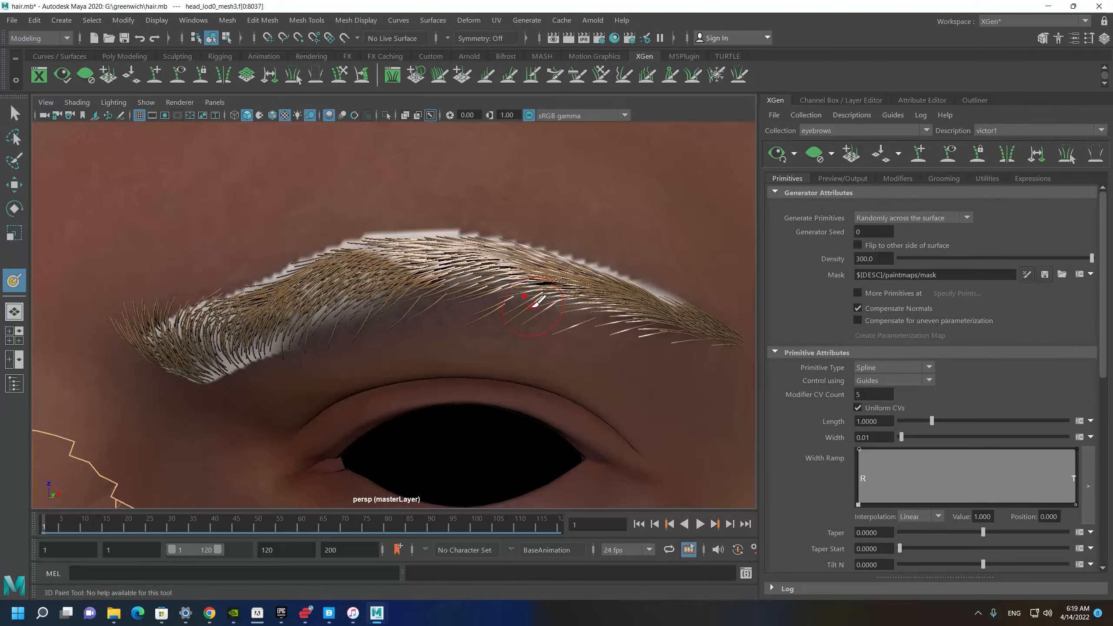
pyautogui.keyDown('alt'); pyautogui.moveTo(560, 305); pyautogui.dragTo(409, 302); pyautogui.keyUp('alt')
pyautogui.keyDown('alt'); pyautogui.moveTo(359, 302); pyautogui.dragTo(419, 298, button='middle'); pyautogui.keyUp('alt')
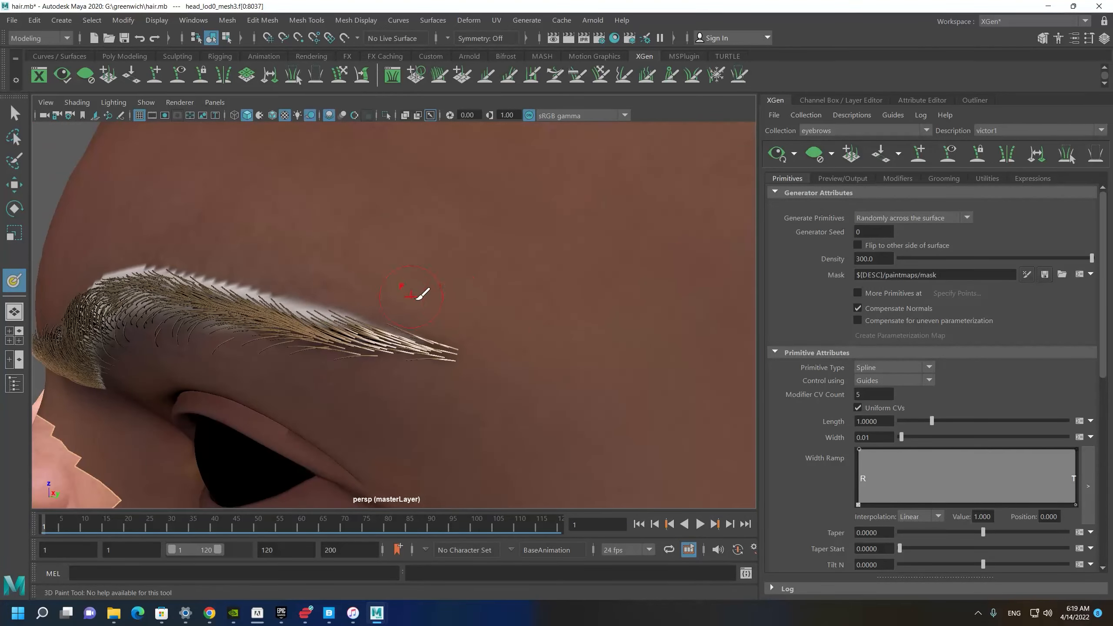
pyautogui.keyDown('alt'); pyautogui.moveTo(418, 298); pyautogui.dragTo(299, 307, button='right'); pyautogui.keyUp('alt')
pyautogui.keyDown('alt'); pyautogui.moveTo(296, 309); pyautogui.dragTo(319, 318); pyautogui.keyUp('alt')
pyautogui.keyDown('alt'); pyautogui.moveTo(319, 319); pyautogui.dragTo(342, 372, button='right'); pyautogui.keyUp('alt')
pyautogui.keyDown('alt'); pyautogui.moveTo(341, 373); pyautogui.dragTo(385, 369); pyautogui.keyUp('alt')
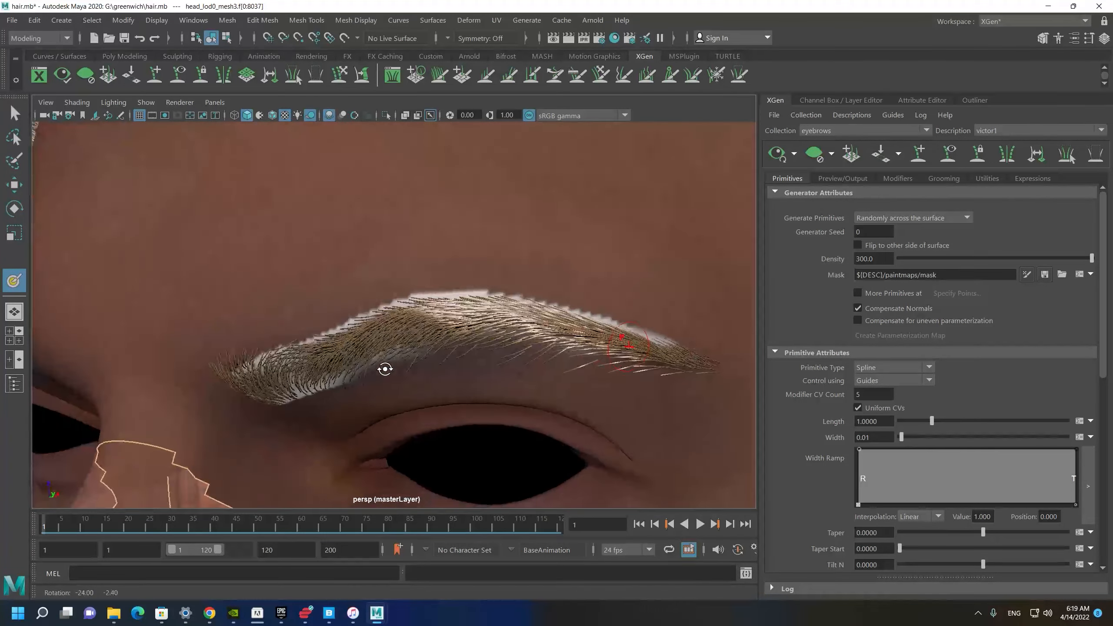
pyautogui.keyDown('alt'); pyautogui.moveTo(444, 331); pyautogui.dragTo(503, 321, button='middle'); pyautogui.keyUp('alt')
pyautogui.keyDown('alt'); pyautogui.moveTo(456, 346); pyautogui.dragTo(410, 325, button='right'); pyautogui.keyUp('alt')
pyautogui.keyDown('alt'); pyautogui.moveTo(410, 326); pyautogui.dragTo(429, 320); pyautogui.keyUp('alt')
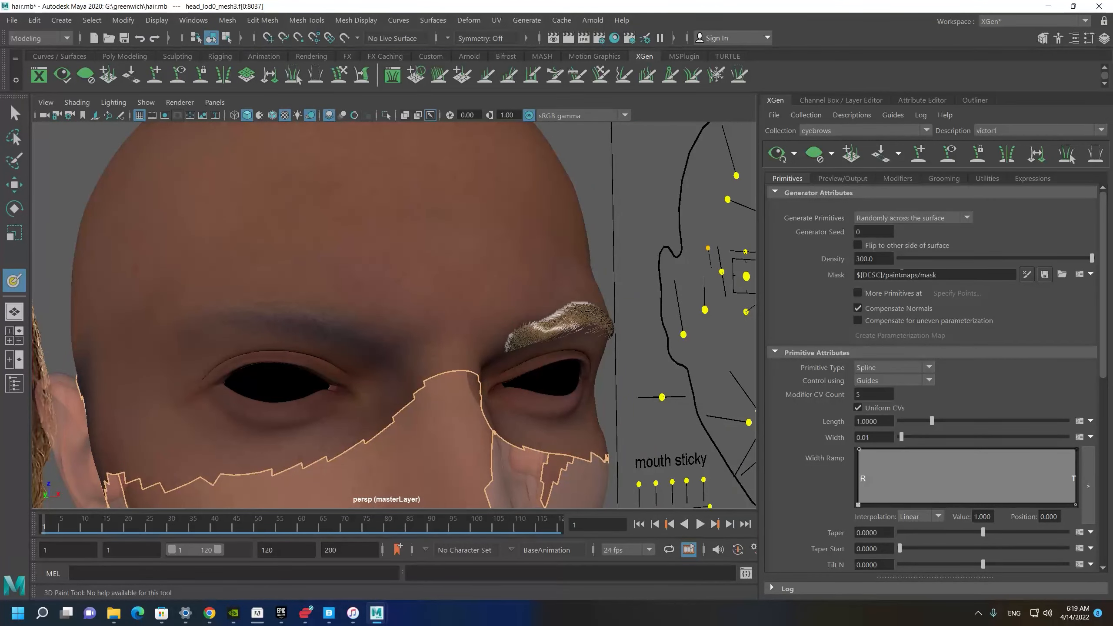
pyautogui.scroll(3, 483, 315)
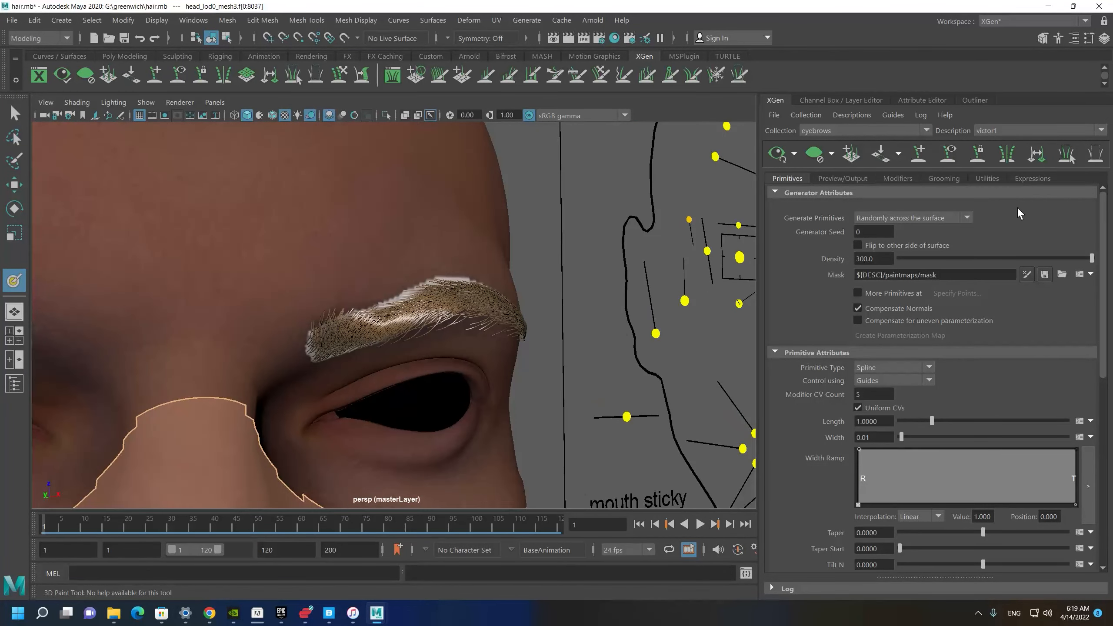
# Add a Clumping modifier to the eyebrow description.
pyautogui.click(900, 180)
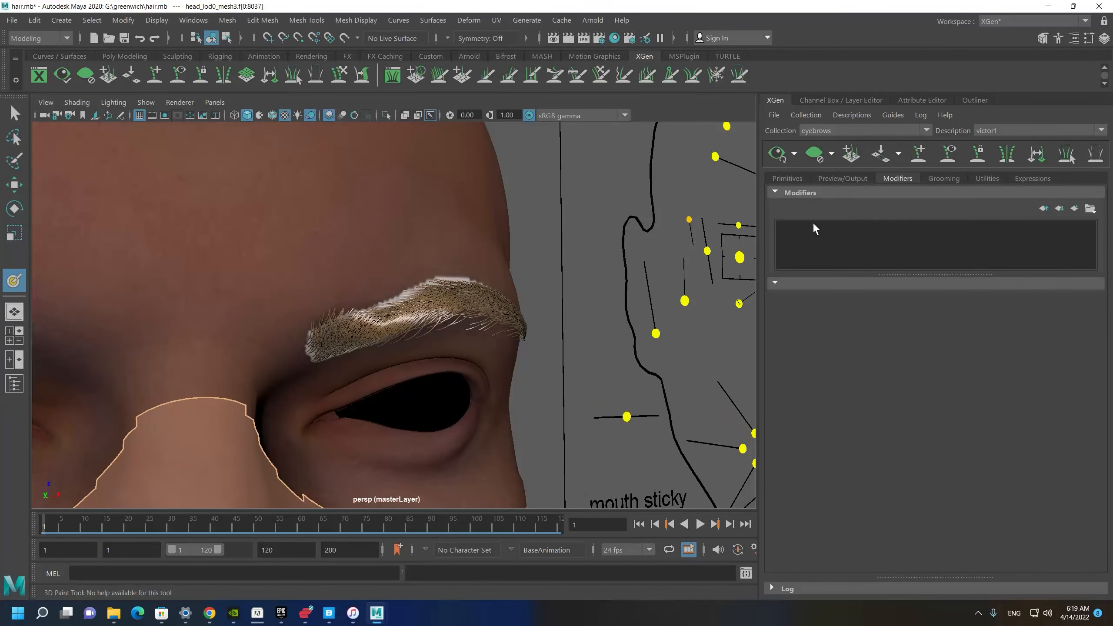
pyautogui.click(1074, 210)
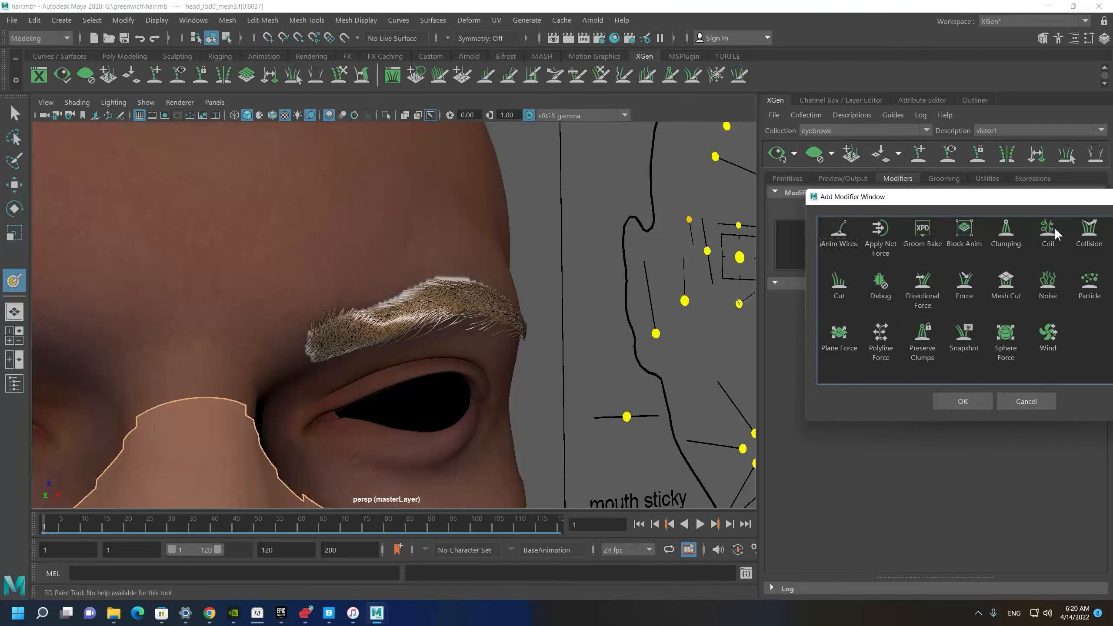
pyautogui.click(1007, 237)
pyautogui.click(962, 401)
pyautogui.press('6')
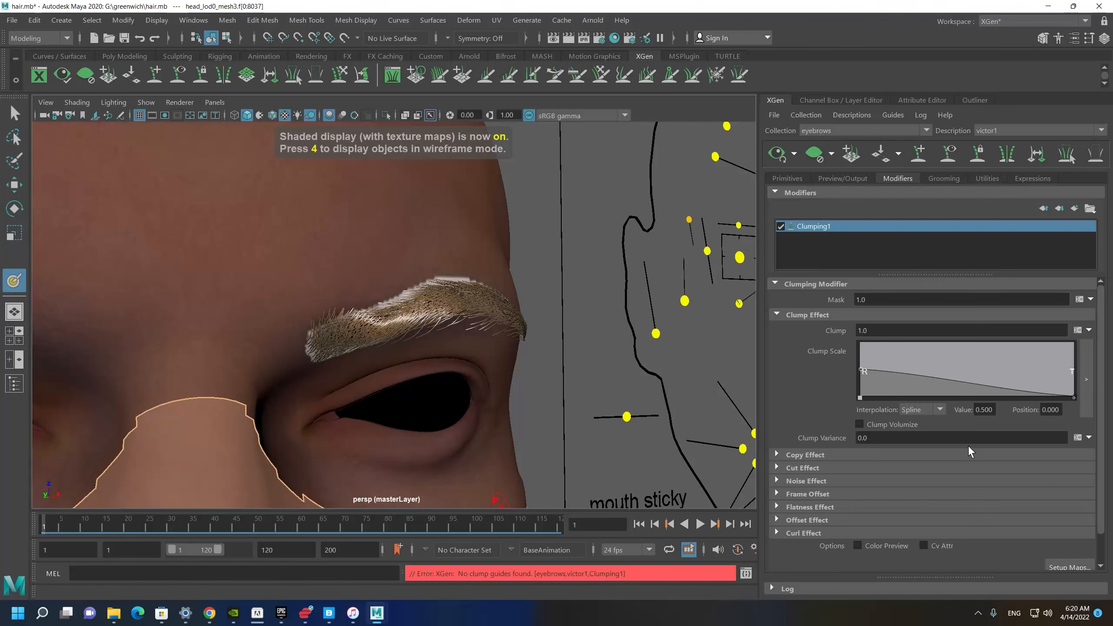
# Open the Clumping modifier's map setup and generate clump points over the head at a density of 10.
pyautogui.scroll(-2, 962, 474)
pyautogui.click(1061, 535)
pyautogui.moveTo(562, 160); pyautogui.dragTo(800, 195)
pyautogui.click(771, 242)
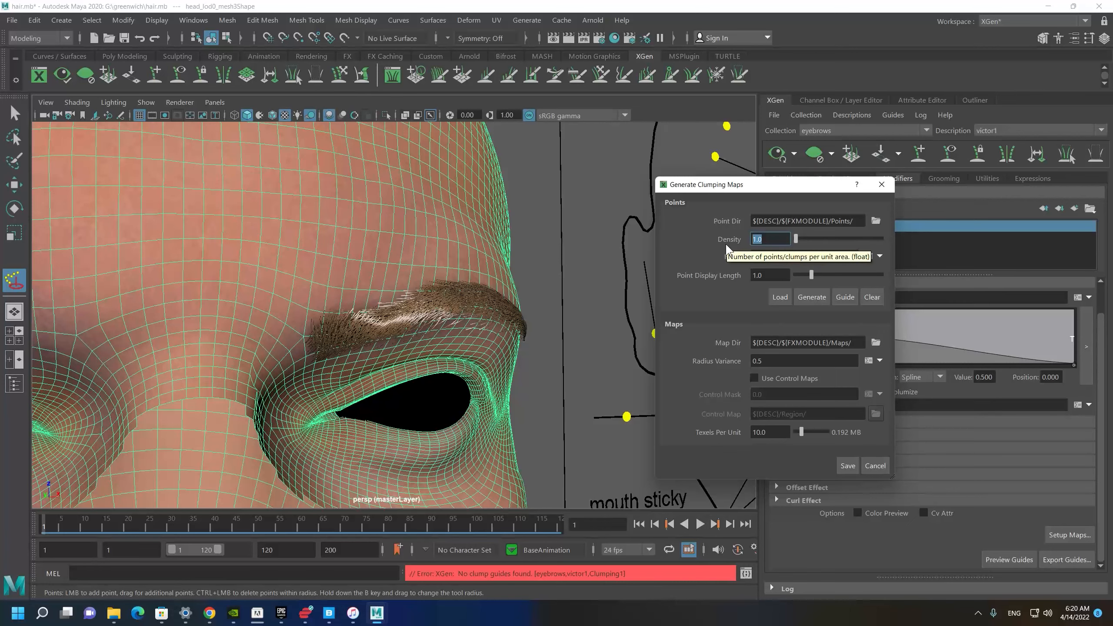
pyautogui.write('10')
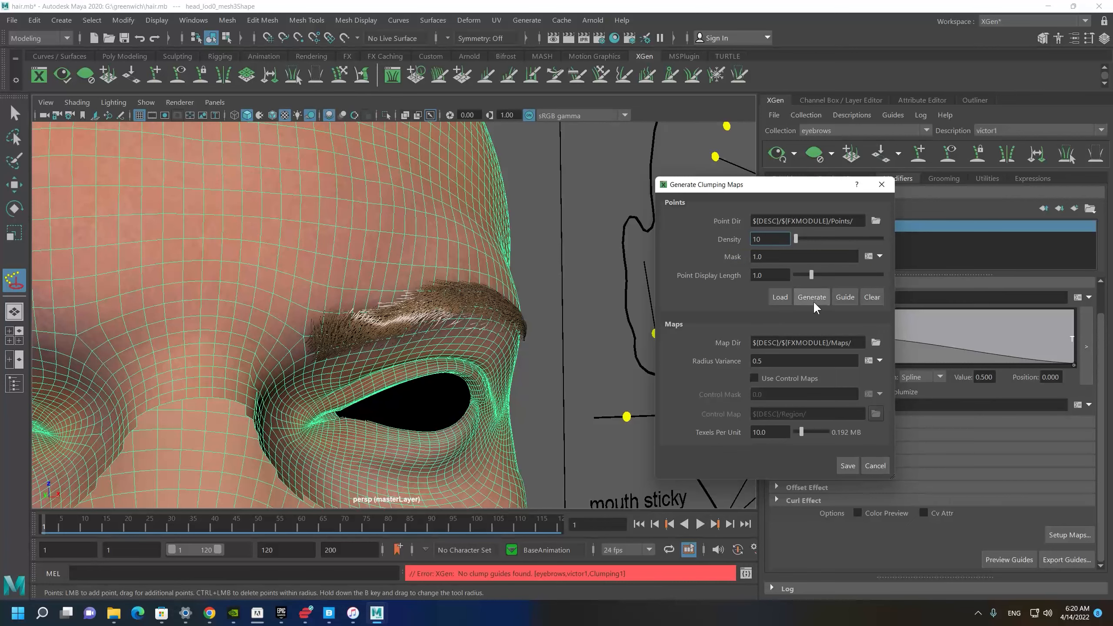
pyautogui.click(812, 297)
pyautogui.keyDown('alt'); pyautogui.moveTo(398, 318); pyautogui.dragTo(747, 287); pyautogui.keyUp('alt')
# Regenerate the clump points at a density of 30 and again at 50, checking their coverage over the brow.
pyautogui.moveTo(782, 239); pyautogui.dragTo(643, 233)
pyautogui.write('30')
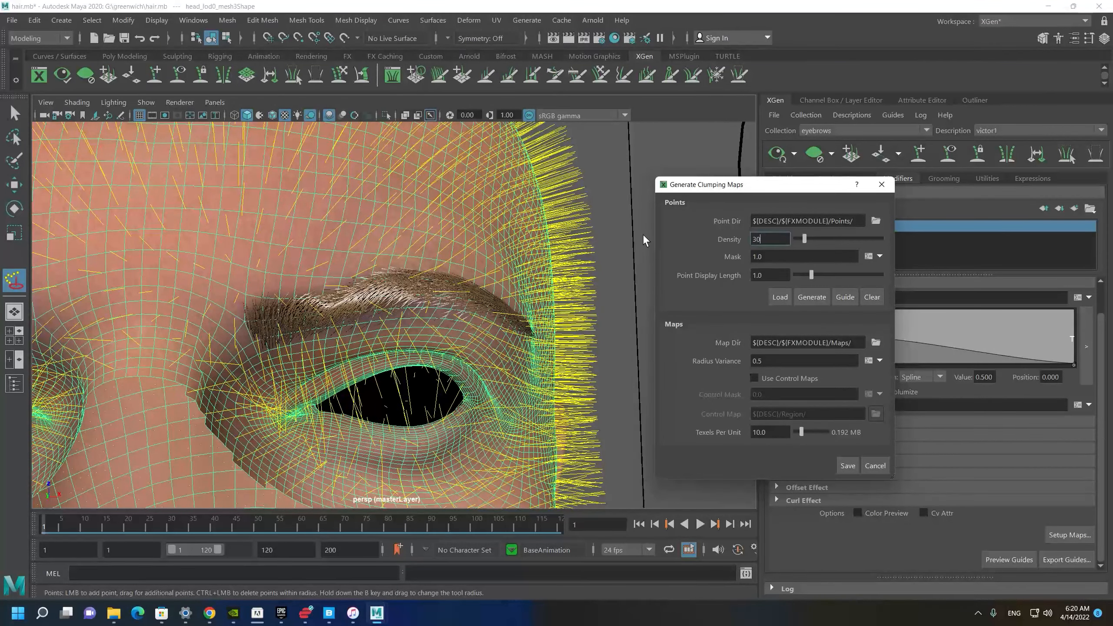
pyautogui.click(806, 300)
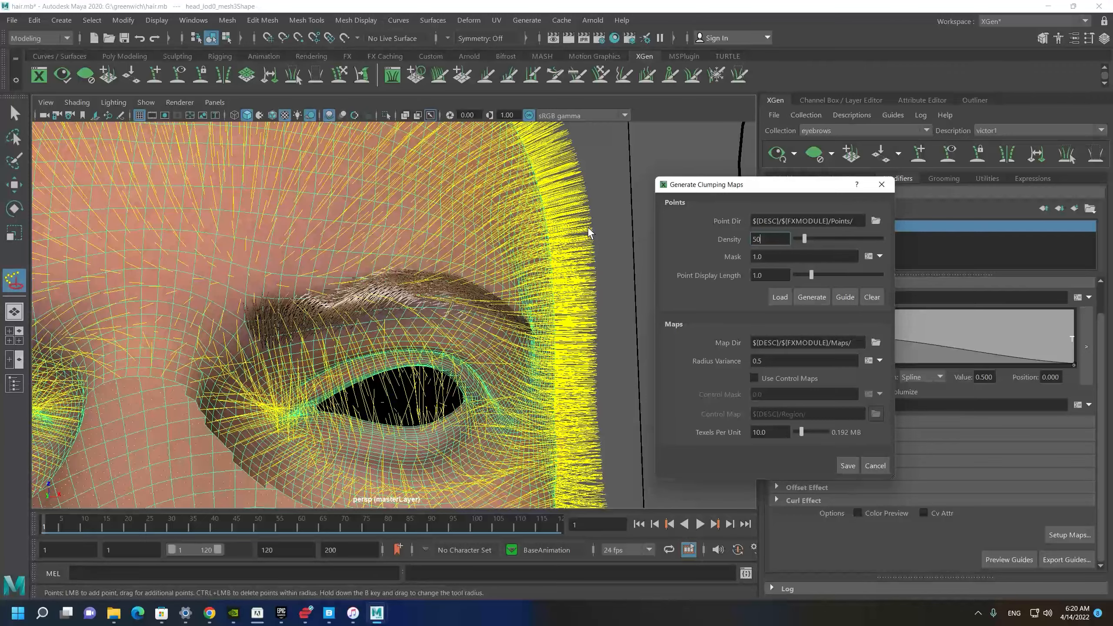
pyautogui.click(810, 294)
pyautogui.keyDown('alt'); pyautogui.moveTo(435, 311); pyautogui.dragTo(363, 256); pyautogui.keyUp('alt')
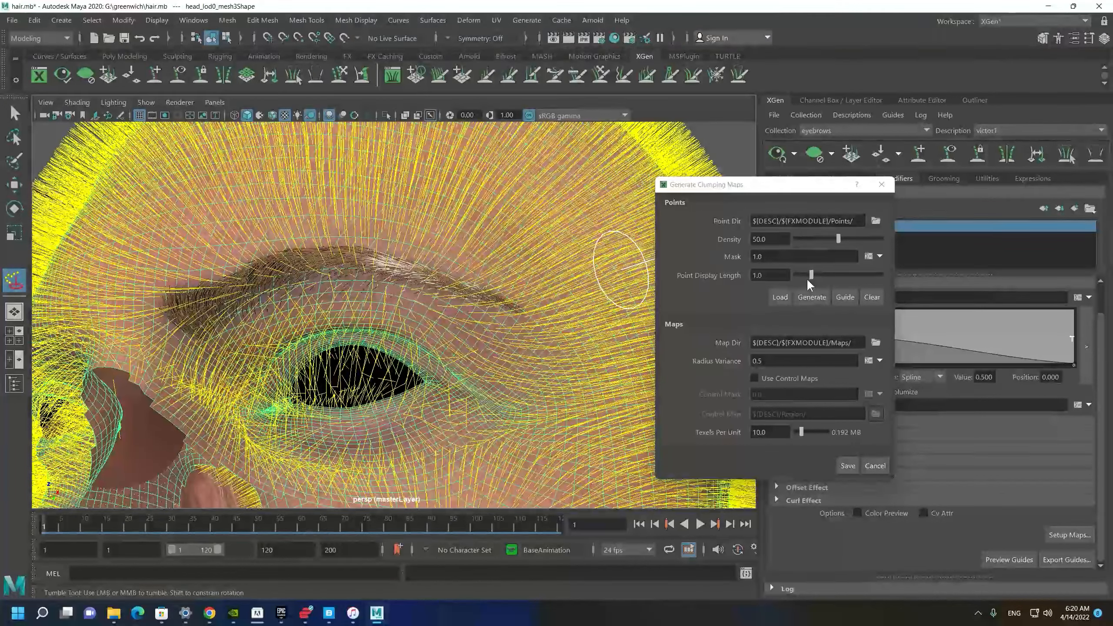
# Set the clump point density to 60 and save the clumping maps for the eyebrow.
pyautogui.write('60')
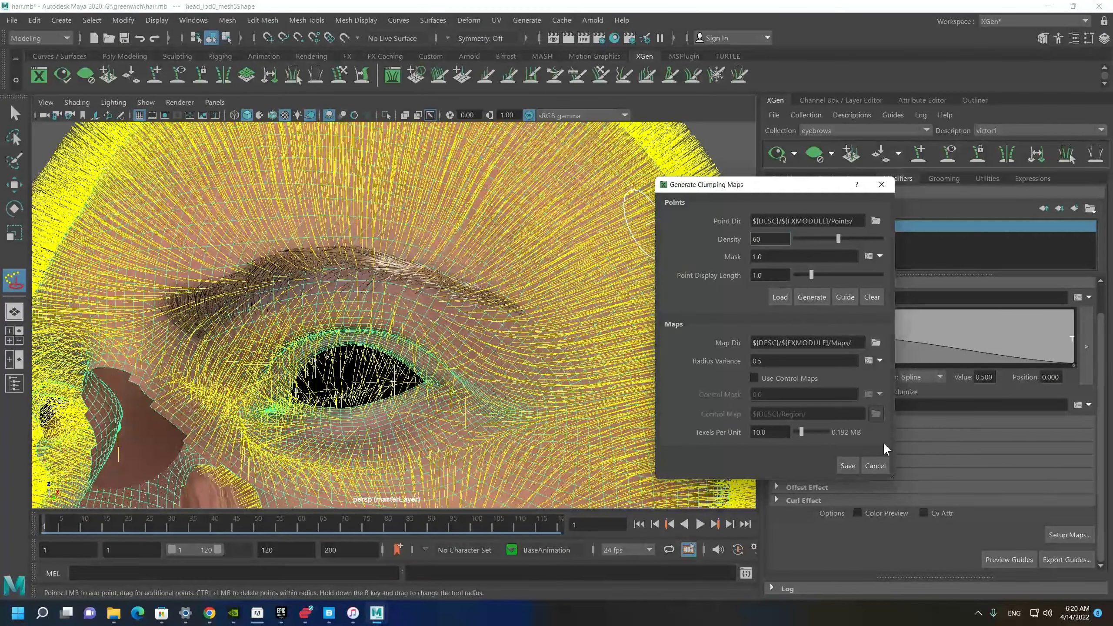
pyautogui.click(848, 466)
pyautogui.keyDown('alt'); pyautogui.moveTo(281, 351); pyautogui.dragTo(271, 285); pyautogui.keyUp('alt')
pyautogui.keyDown('alt'); pyautogui.moveTo(298, 233); pyautogui.dragTo(486, 368, button='right'); pyautogui.keyUp('alt')
pyautogui.keyDown('alt'); pyautogui.moveTo(487, 372); pyautogui.dragTo(442, 382); pyautogui.keyUp('alt')
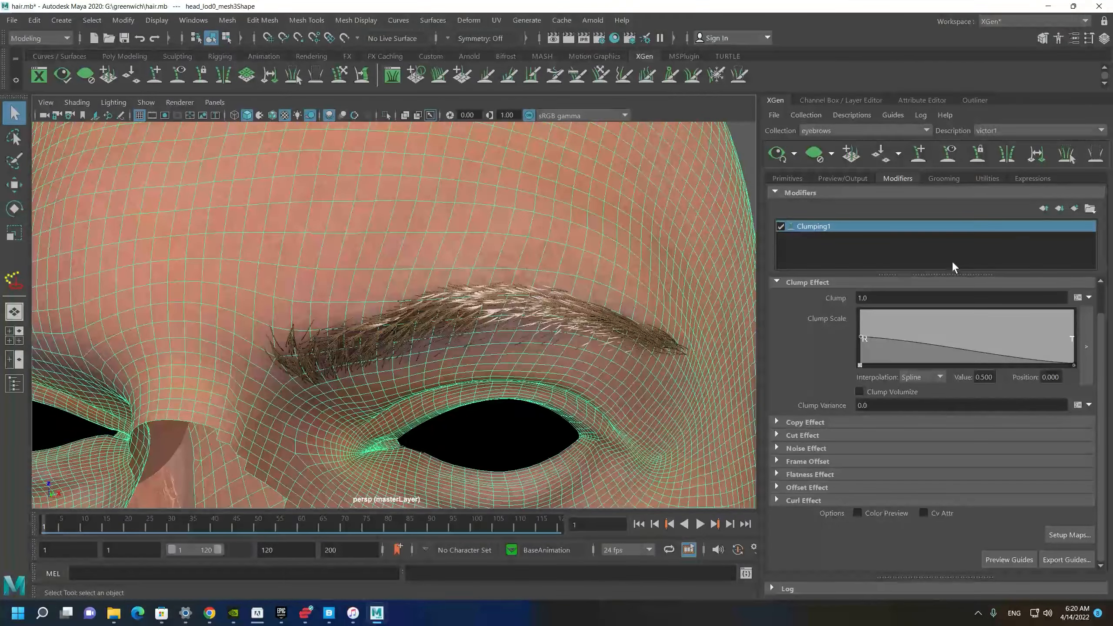
# Add a Noise modifier above the clumping, with frequency and magnitude both set to 0.1.
pyautogui.click(1074, 209)
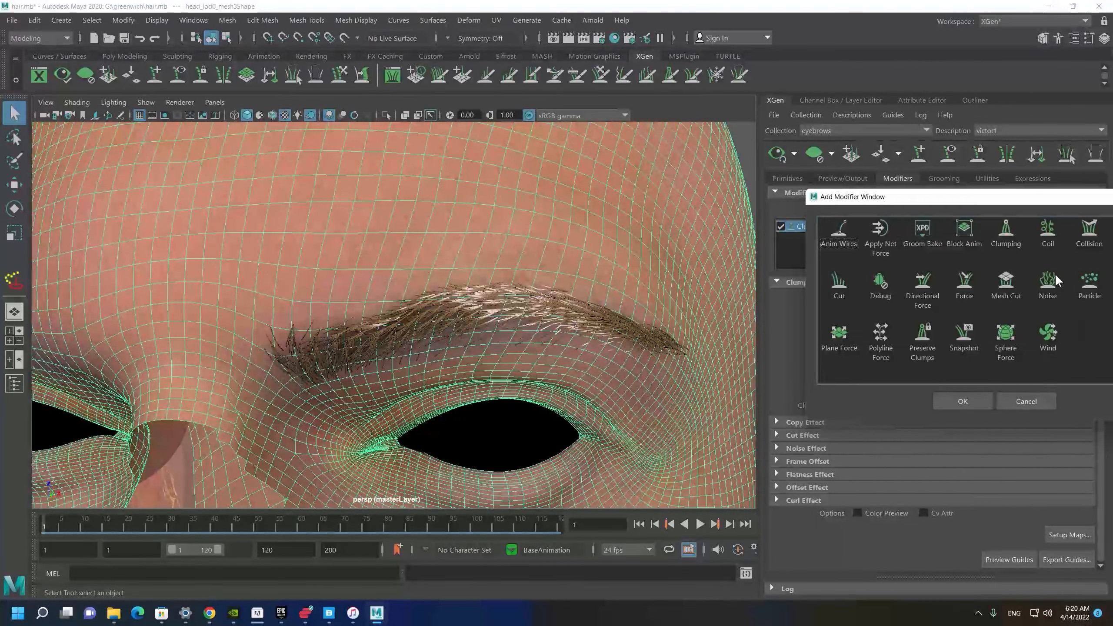
pyautogui.click(970, 400)
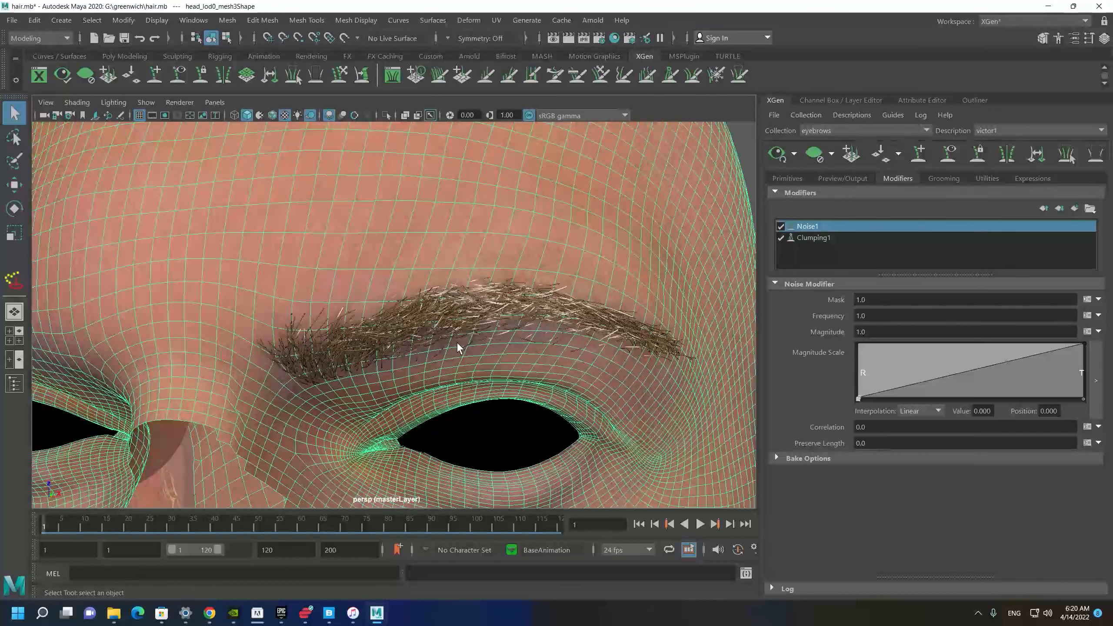
pyautogui.doubleClick(861, 316)
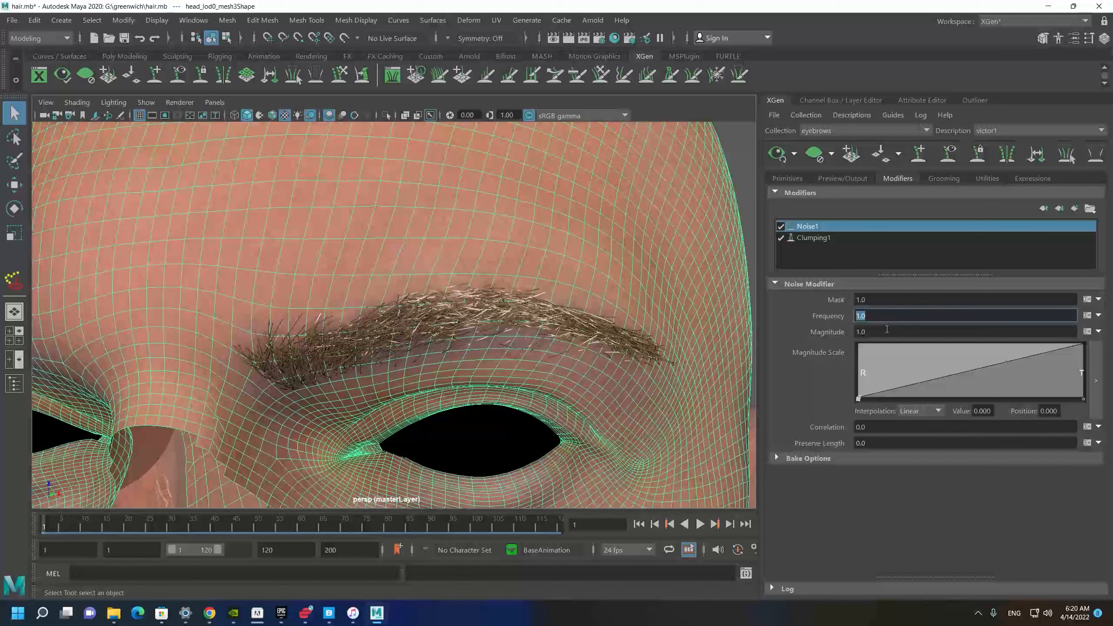
pyautogui.write('.1')
pyautogui.press('Return')
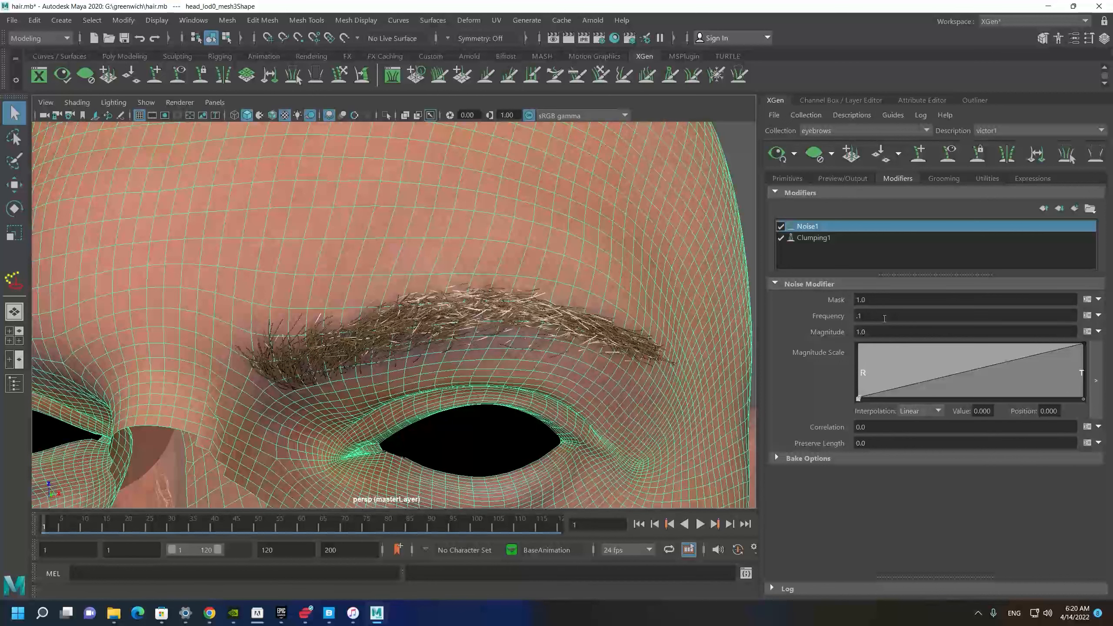
pyautogui.doubleClick(879, 332)
pyautogui.write('.1')
pyautogui.press('Return')
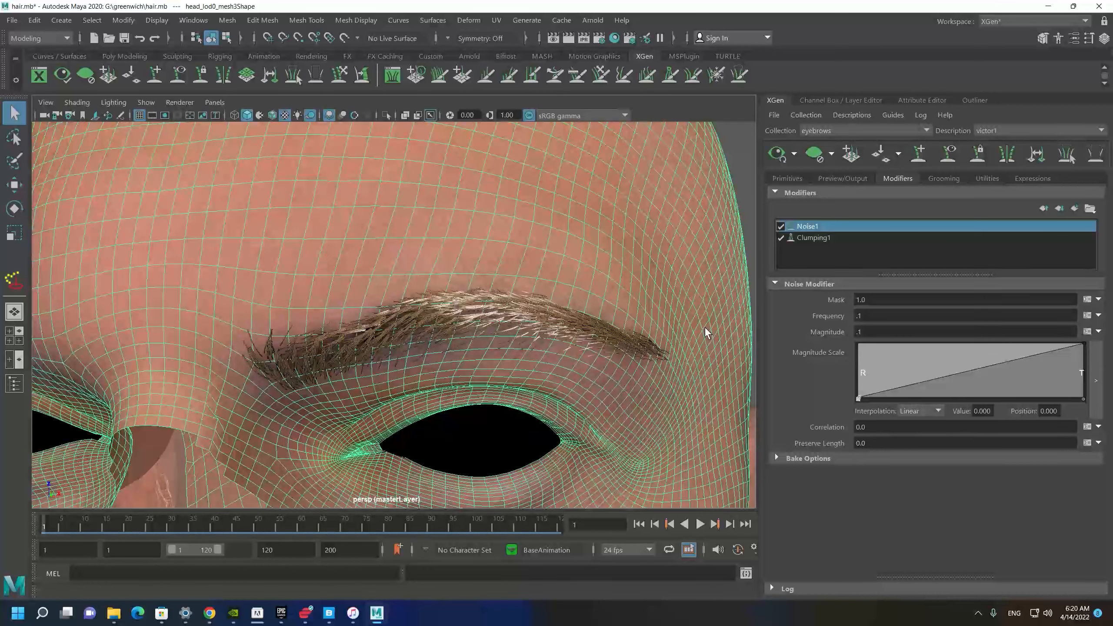
pyautogui.moveTo(487, 423)
pyautogui.keyDown('alt'); pyautogui.mouseDown(button='right')
pyautogui.moveTo(461, 376)
pyautogui.moveTo(493, 427)
pyautogui.mouseUp(button='right'); pyautogui.keyUp('alt')
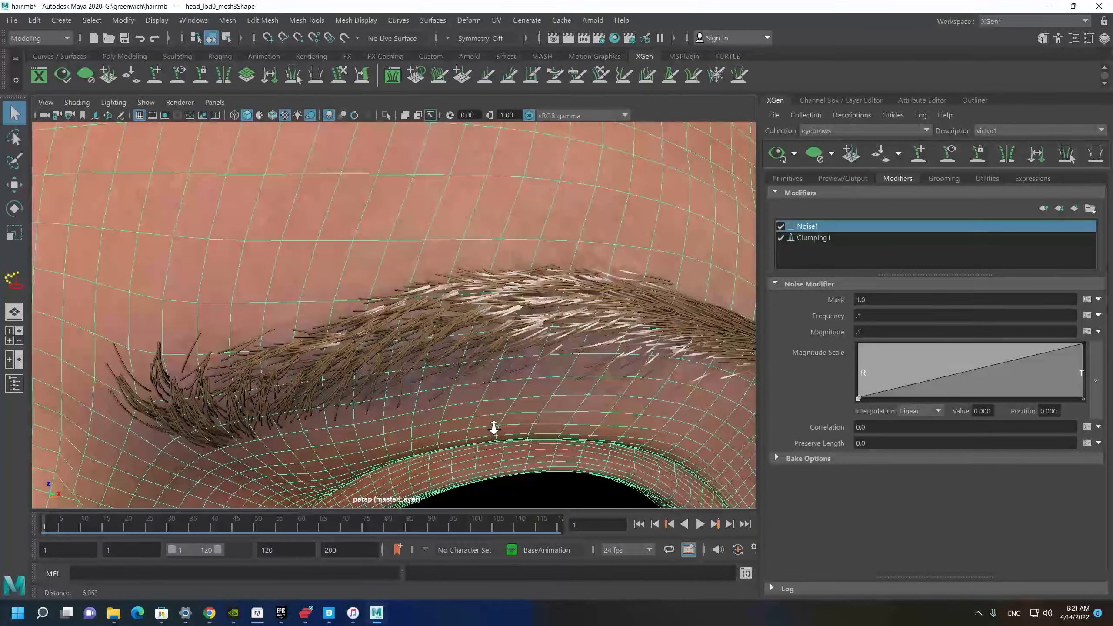
pyautogui.keyDown('alt'); pyautogui.moveTo(609, 358); pyautogui.dragTo(689, 351); pyautogui.keyUp('alt')
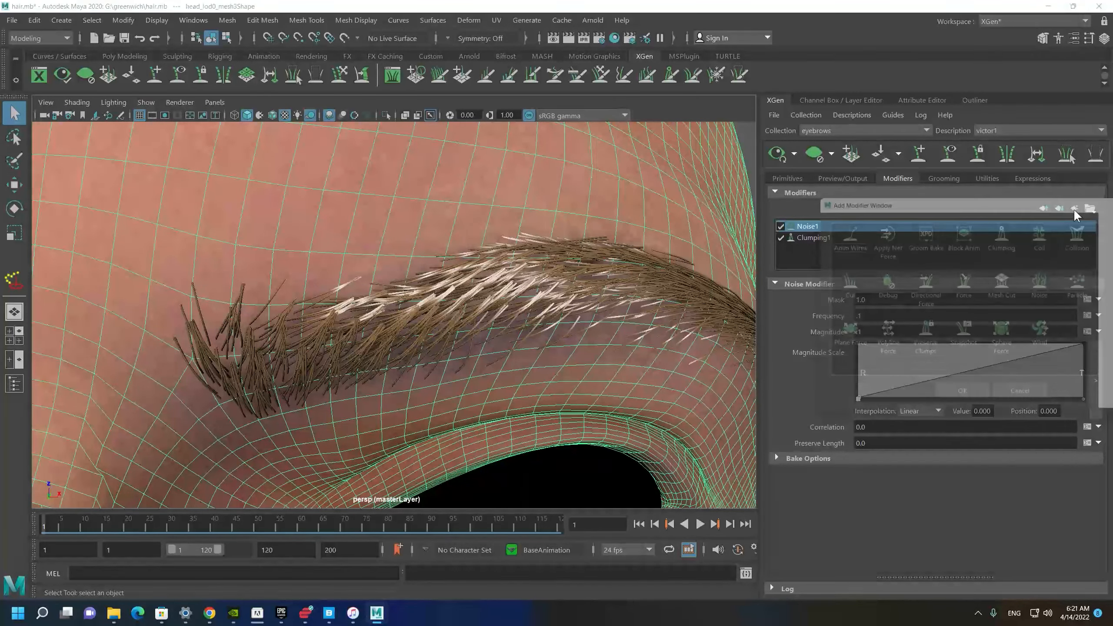
# Add a Cut modifier with the amount rand(0.0,0.2) to vary the eyebrow hairs' lengths.
pyautogui.click(1074, 209)
pyautogui.click(956, 400)
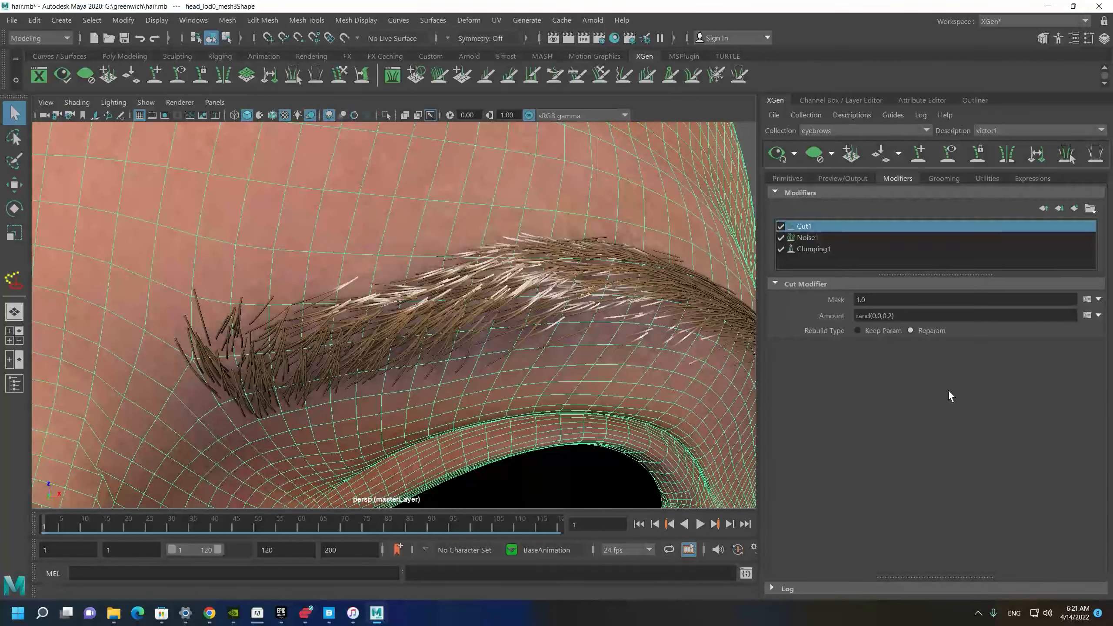
pyautogui.keyDown('alt'); pyautogui.moveTo(569, 294); pyautogui.dragTo(433, 266); pyautogui.keyUp('alt')
pyautogui.keyDown('alt'); pyautogui.moveTo(432, 267); pyautogui.dragTo(119, 189, button='right'); pyautogui.keyUp('alt')
# Compare the clumped and trimmed eyebrow with the reference head from the front and side.
pyautogui.keyDown('alt'); pyautogui.moveTo(360, 307); pyautogui.dragTo(467, 324); pyautogui.keyUp('alt')
pyautogui.keyDown('alt'); pyautogui.moveTo(466, 324); pyautogui.dragTo(263, 279, button='right'); pyautogui.keyUp('alt')
pyautogui.keyDown('alt'); pyautogui.moveTo(263, 279); pyautogui.dragTo(531, 300, button='middle'); pyautogui.keyUp('alt')
pyautogui.keyDown('alt'); pyautogui.moveTo(472, 321); pyautogui.dragTo(445, 323); pyautogui.keyUp('alt')
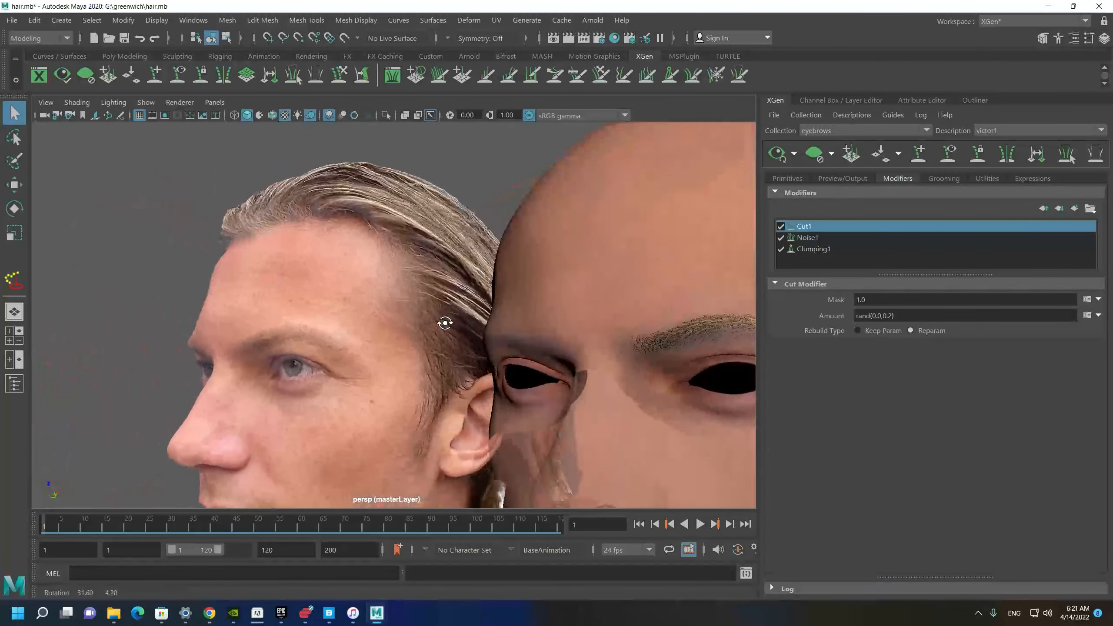
pyautogui.keyDown('alt'); pyautogui.moveTo(445, 324); pyautogui.dragTo(189, 317, button='right'); pyautogui.keyUp('alt')
pyautogui.keyDown('alt'); pyautogui.moveTo(188, 317); pyautogui.dragTo(336, 329); pyautogui.keyUp('alt')
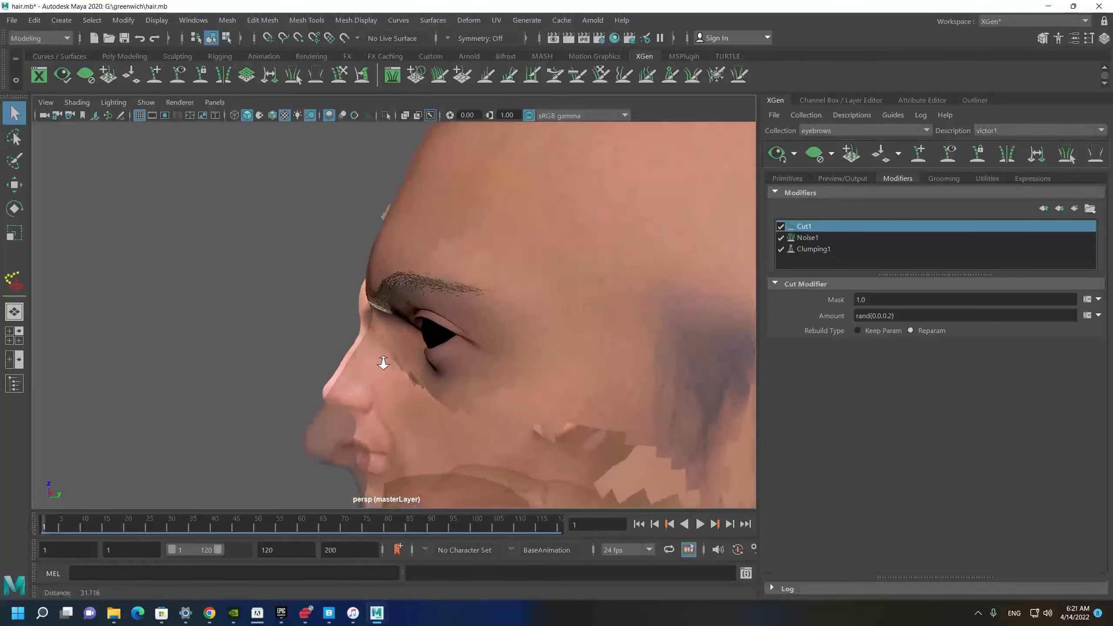
pyautogui.keyDown('alt'); pyautogui.moveTo(380, 356); pyautogui.dragTo(416, 351, button='right'); pyautogui.keyUp('alt')
pyautogui.keyDown('alt'); pyautogui.moveTo(333, 290); pyautogui.dragTo(365, 258); pyautogui.keyUp('alt')
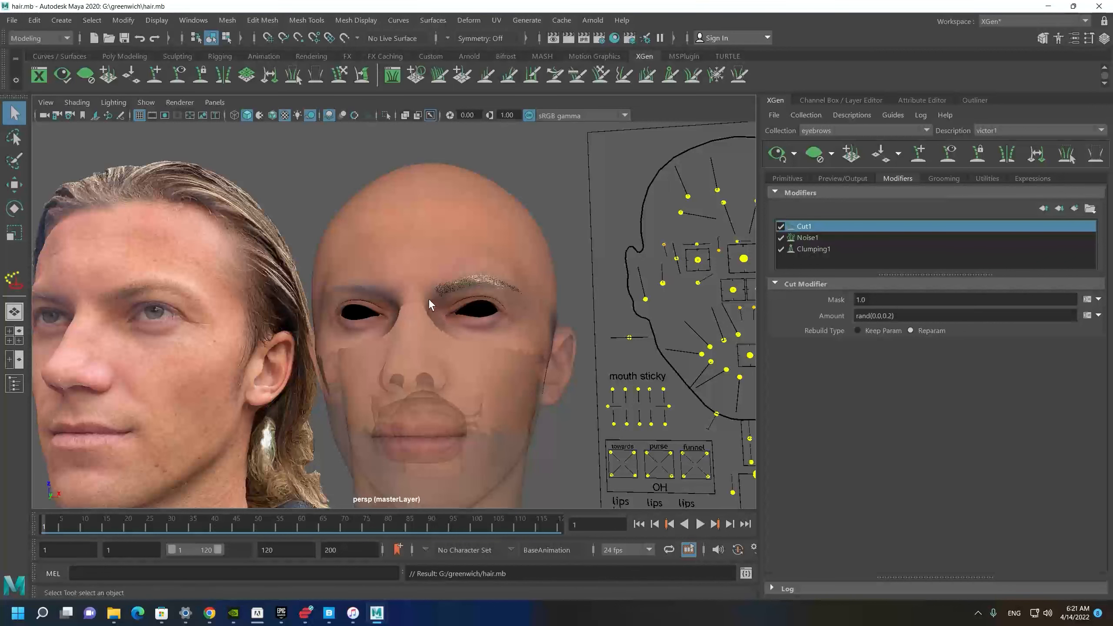
pyautogui.scroll(5, 497, 363)
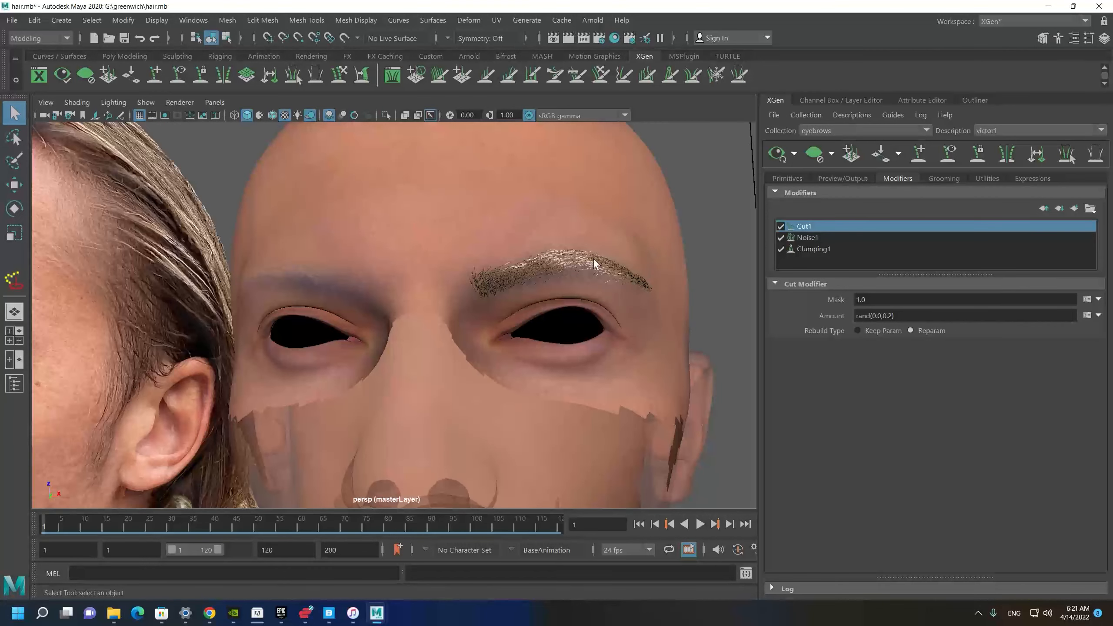
pyautogui.keyDown('alt'); pyautogui.moveTo(593, 257); pyautogui.dragTo(565, 277); pyautogui.keyUp('alt')
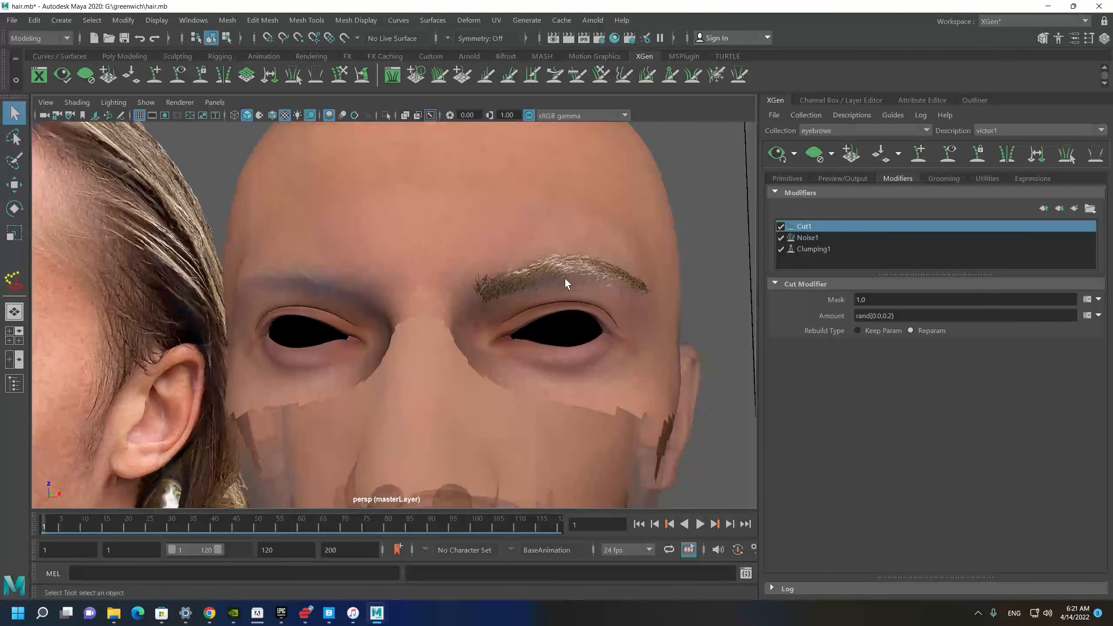
# Display the eyebrow's XGen guides and select all of them with the Select tool.
pyautogui.click(920, 157)
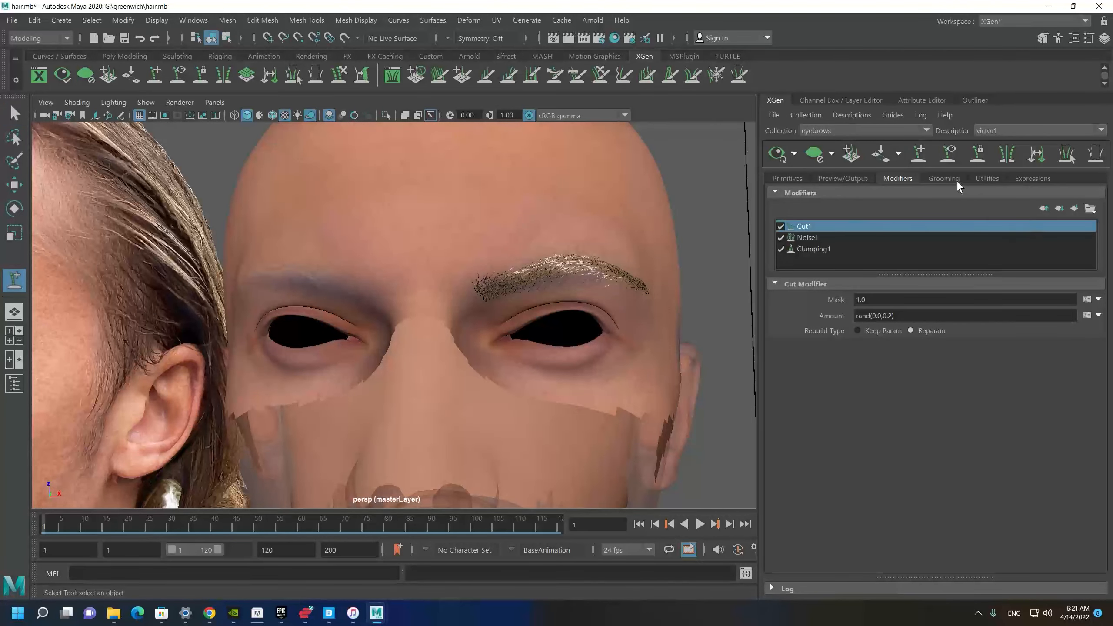
pyautogui.click(953, 151)
pyautogui.keyDown('alt'); pyautogui.moveTo(563, 289); pyautogui.dragTo(586, 289); pyautogui.keyUp('alt')
pyautogui.press('q')
pyautogui.keyDown('alt'); pyautogui.moveTo(689, 298); pyautogui.dragTo(451, 307); pyautogui.keyUp('alt')
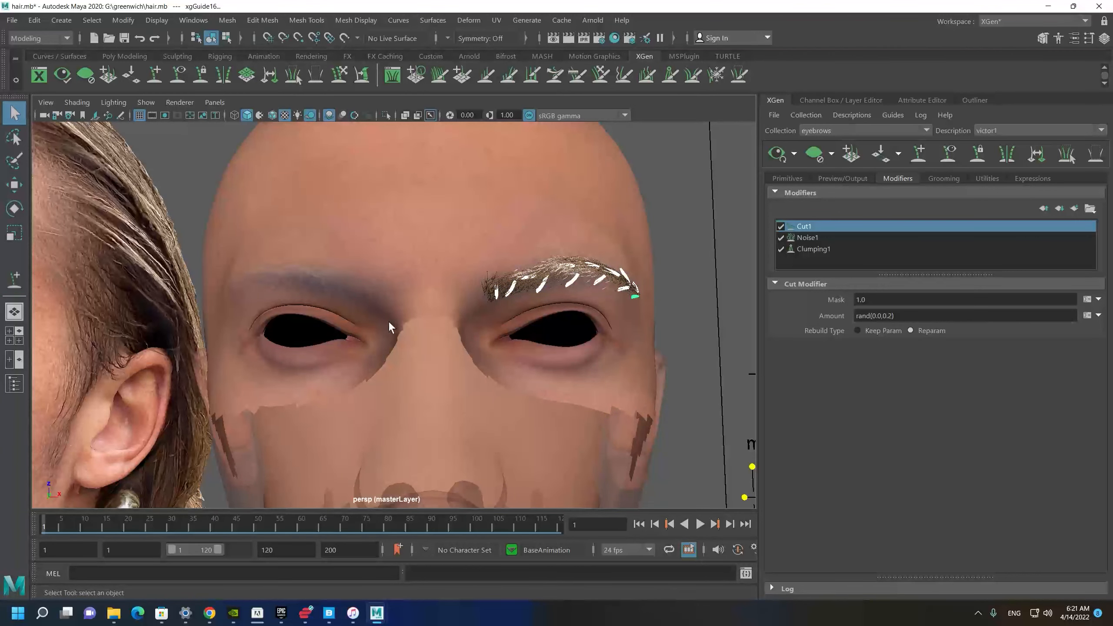
# Examine the selected guides' placement along the brow beside the reference face from the front and side.
pyautogui.keyDown('alt'); pyautogui.moveTo(353, 264); pyautogui.dragTo(403, 300, button='middle'); pyautogui.keyUp('alt')
pyautogui.keyDown('alt'); pyautogui.moveTo(403, 300); pyautogui.dragTo(470, 331, button='right'); pyautogui.keyUp('alt')
pyautogui.keyDown('alt'); pyautogui.moveTo(280, 317); pyautogui.dragTo(386, 321); pyautogui.keyUp('alt')
pyautogui.keyDown('alt'); pyautogui.moveTo(519, 326); pyautogui.dragTo(501, 313, button='right'); pyautogui.keyUp('alt')
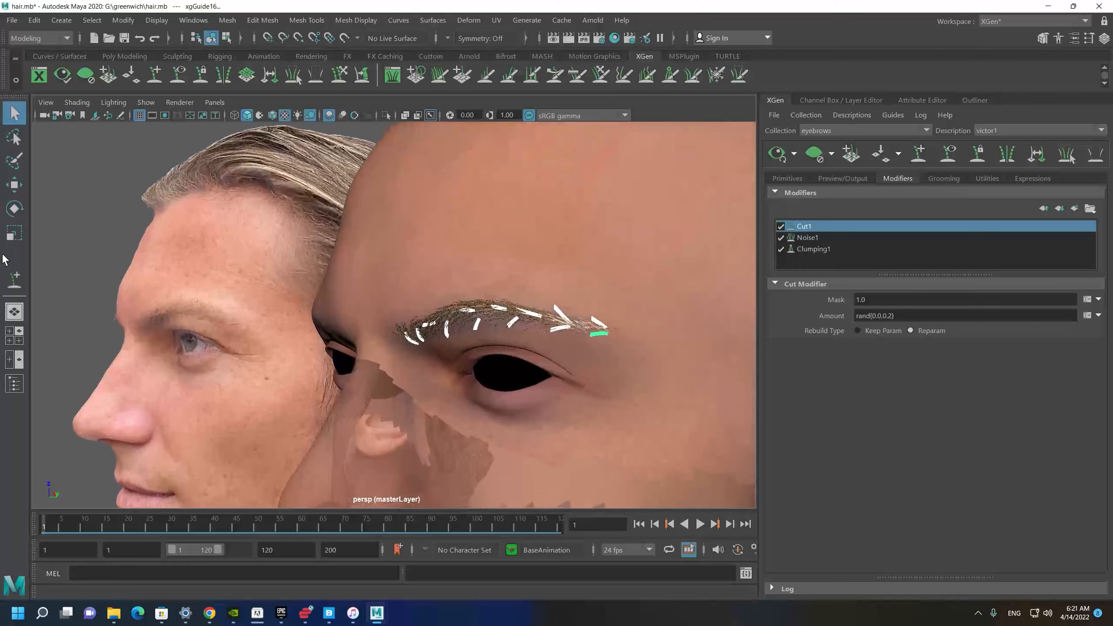
pyautogui.keyDown('alt'); pyautogui.moveTo(331, 282); pyautogui.dragTo(366, 314); pyautogui.keyUp('alt')
pyautogui.keyDown('alt'); pyautogui.moveTo(451, 239); pyautogui.dragTo(478, 252); pyautogui.keyUp('alt')
pyautogui.keyDown('alt'); pyautogui.moveTo(368, 305); pyautogui.dragTo(399, 344); pyautogui.keyUp('alt')
pyautogui.keyDown('alt'); pyautogui.moveTo(585, 284); pyautogui.dragTo(508, 291); pyautogui.keyUp('alt')
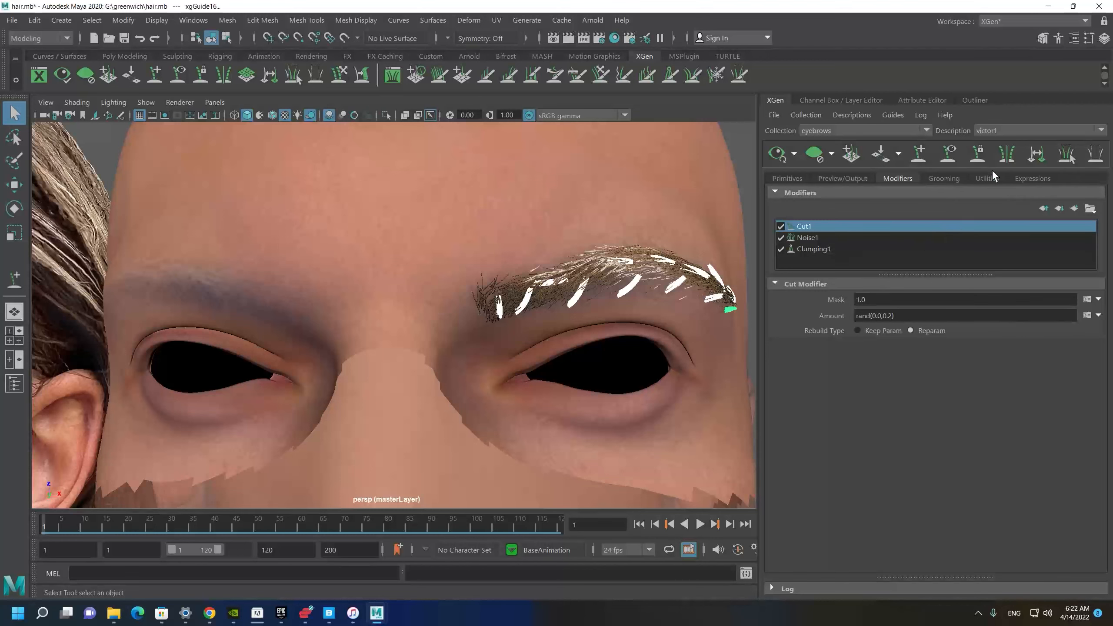
# Mirror the selected guides onto the opposite brow and select the head mesh.
pyautogui.click(1005, 156)
pyautogui.keyDown('alt'); pyautogui.moveTo(365, 360); pyautogui.dragTo(565, 252); pyautogui.keyUp('alt')
pyautogui.click(546, 248)
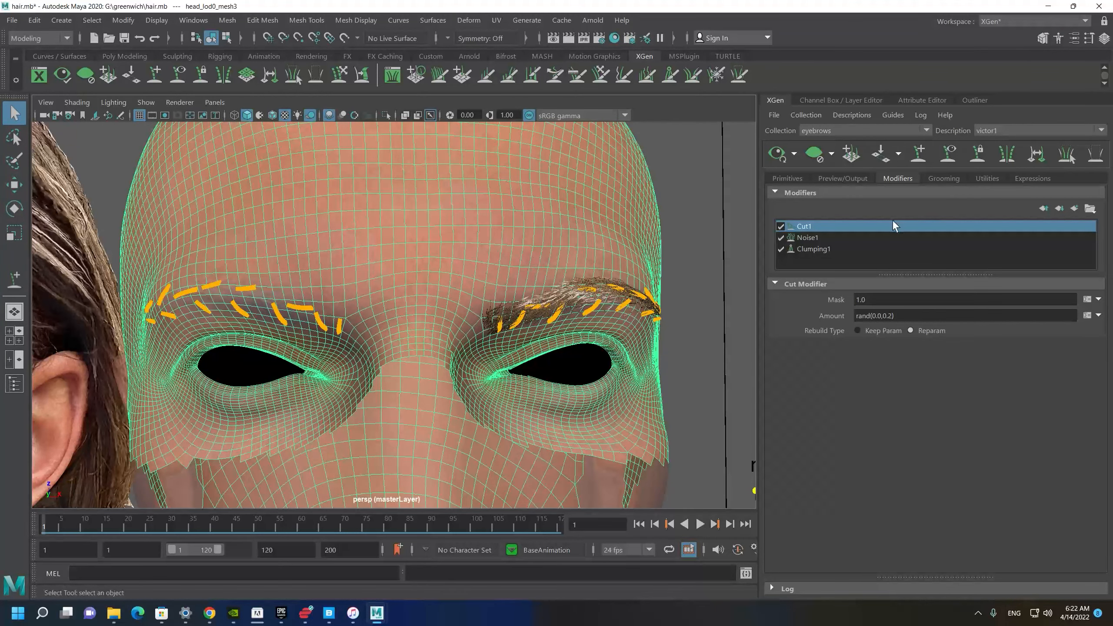
pyautogui.click(857, 100)
pyautogui.click(782, 100)
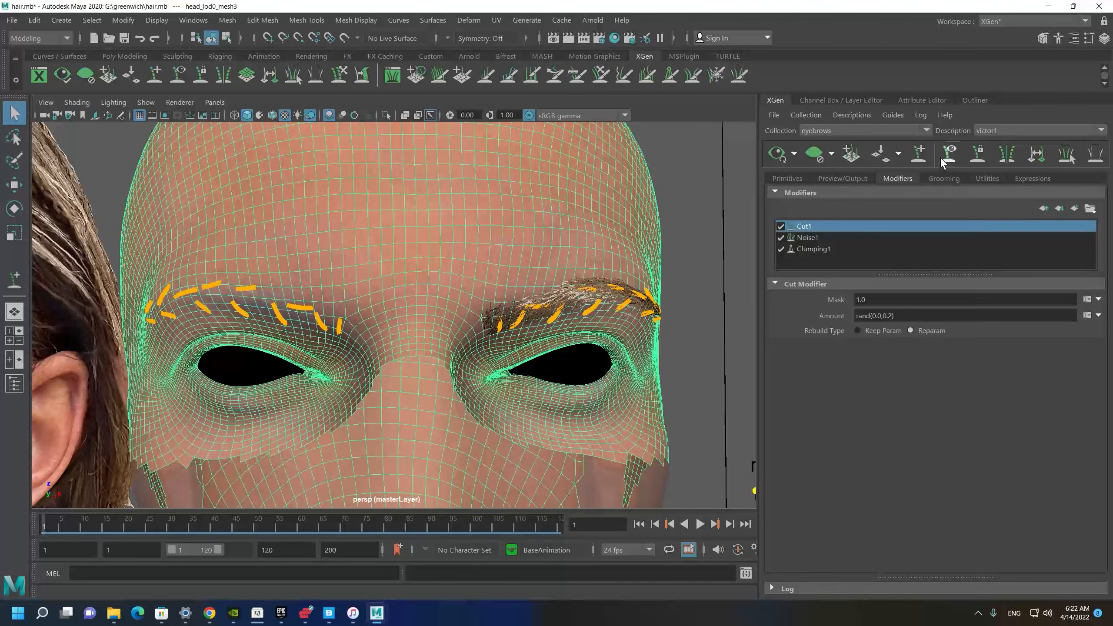
# Start painting the eyebrow description's density mask on the head mesh with the 3D Paint Tool.
pyautogui.click(788, 178)
pyautogui.click(1027, 274)
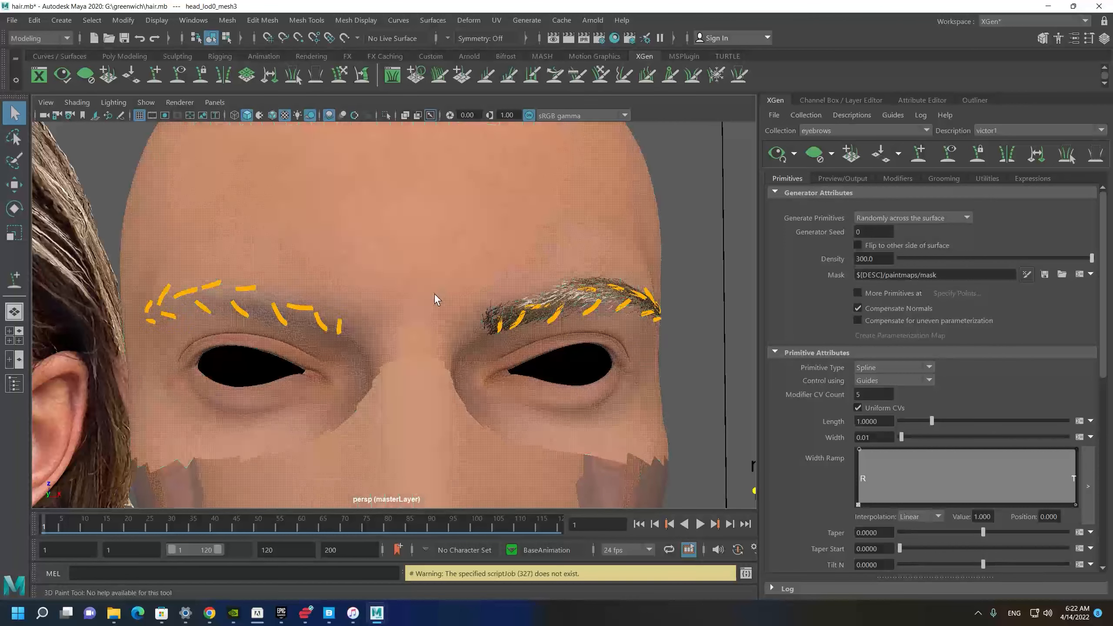
pyautogui.keyDown('alt'); pyautogui.moveTo(430, 289); pyautogui.dragTo(401, 270); pyautogui.keyUp('alt')
pyautogui.scroll(3, 388, 303)
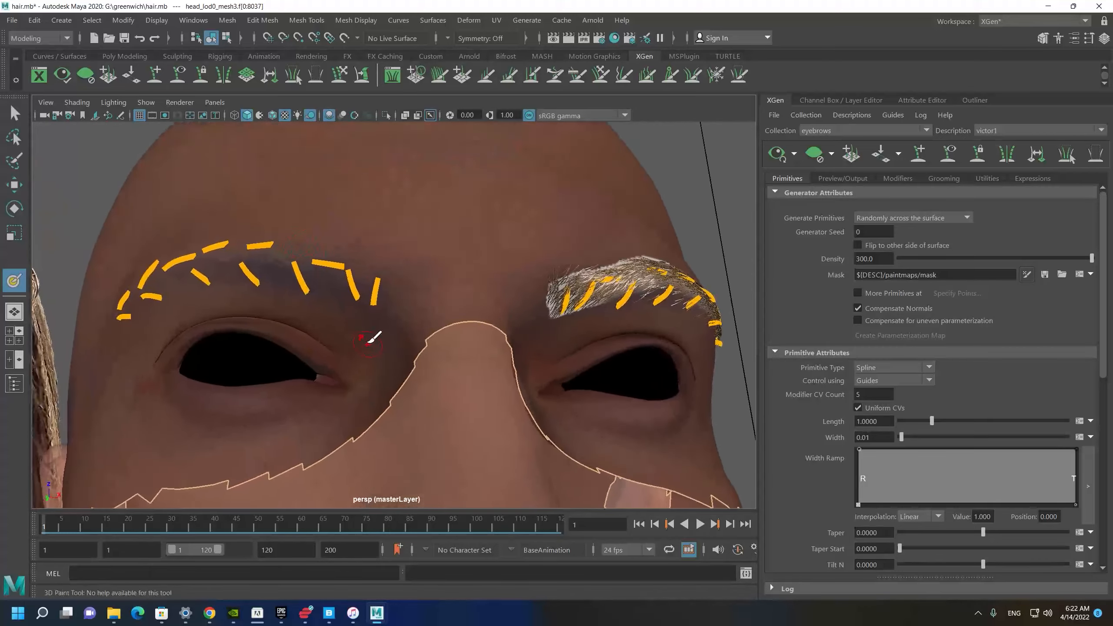
# Examine the painted mask under the groomed eyebrow and the mirrored guides on the opposite, unpainted brow.
pyautogui.keyDown('alt'); pyautogui.moveTo(340, 301); pyautogui.dragTo(363, 319, button='middle'); pyautogui.keyUp('alt')
pyautogui.keyDown('alt'); pyautogui.moveTo(409, 327); pyautogui.dragTo(378, 333); pyautogui.keyUp('alt')
pyautogui.keyDown('alt'); pyautogui.moveTo(564, 339); pyautogui.dragTo(510, 339, button='middle'); pyautogui.keyUp('alt')
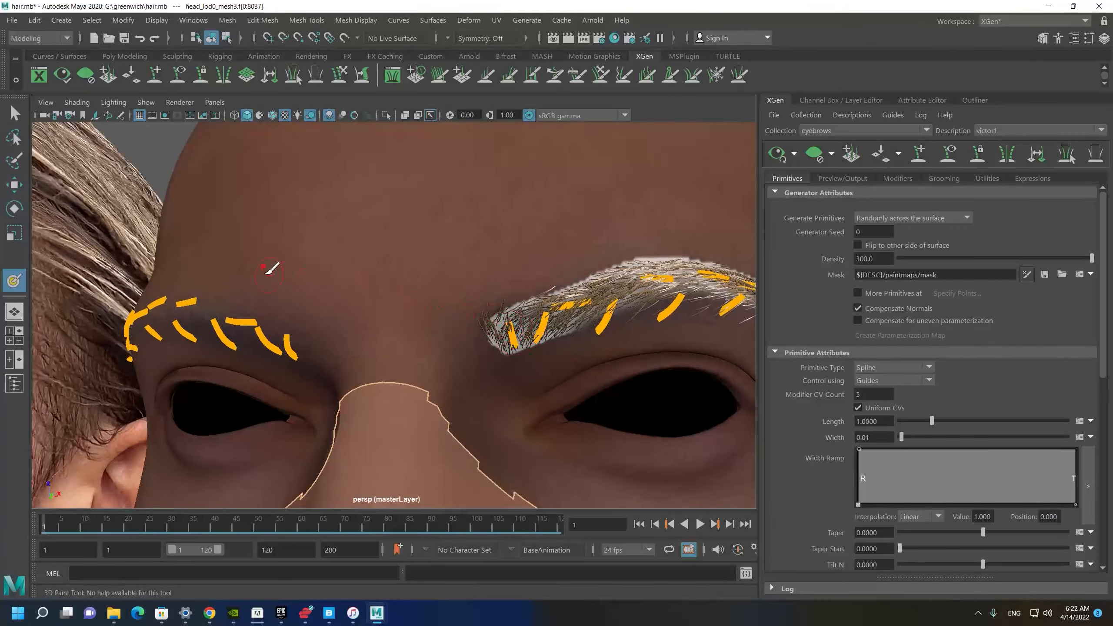
pyautogui.scroll(-3, 287, 264)
pyautogui.keyDown('alt'); pyautogui.moveTo(286, 264); pyautogui.dragTo(293, 254); pyautogui.keyUp('alt')
pyautogui.keyDown('alt'); pyautogui.moveTo(293, 255); pyautogui.dragTo(258, 270, button='middle'); pyautogui.keyUp('alt')
pyautogui.scroll(5, 435, 307)
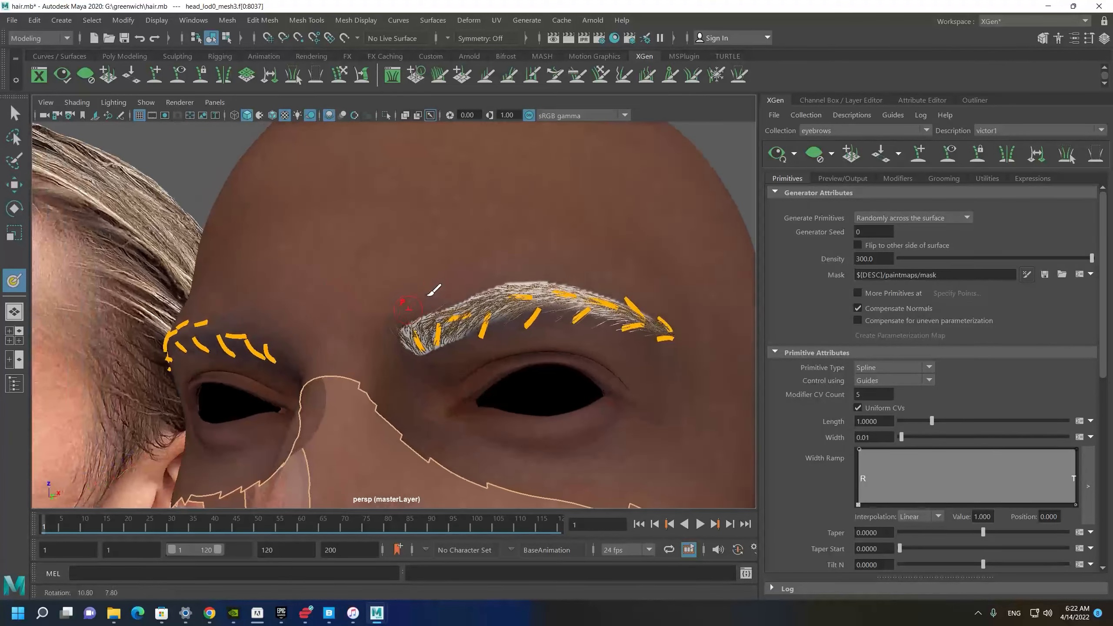
pyautogui.keyDown('alt'); pyautogui.moveTo(471, 363); pyautogui.dragTo(360, 363, button='right'); pyautogui.keyUp('alt')
pyautogui.keyDown('alt'); pyautogui.moveTo(475, 291); pyautogui.dragTo(464, 292, button='middle'); pyautogui.keyUp('alt')
pyautogui.scroll(2, 408, 314)
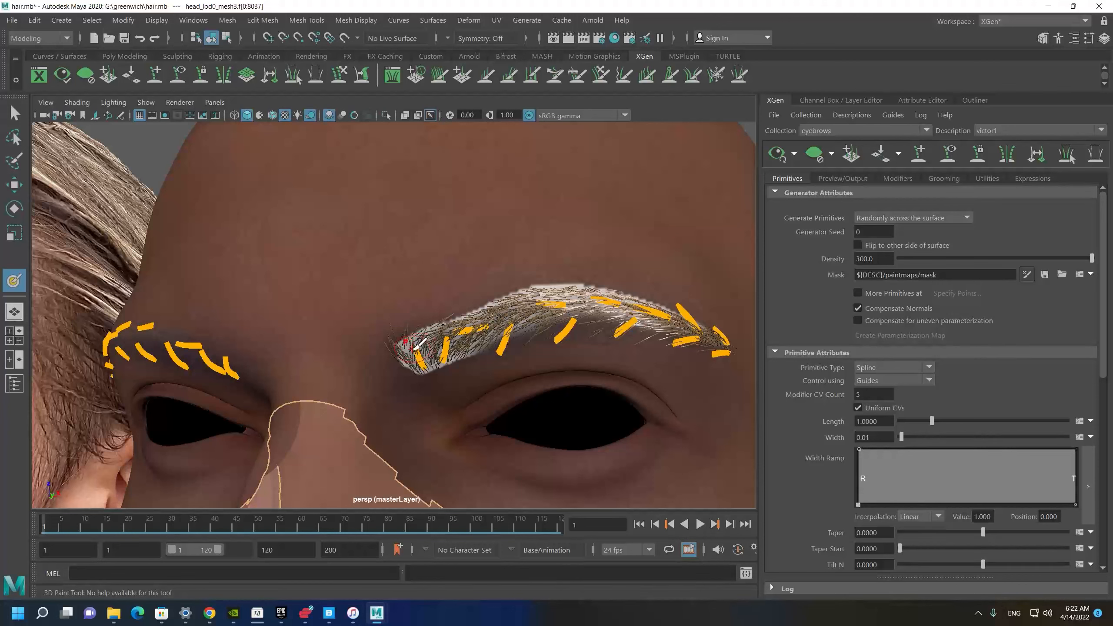
# Enable stroke Reflection across the X axis for the 3D Paint Tool.
pyautogui.doubleClick(21, 285)
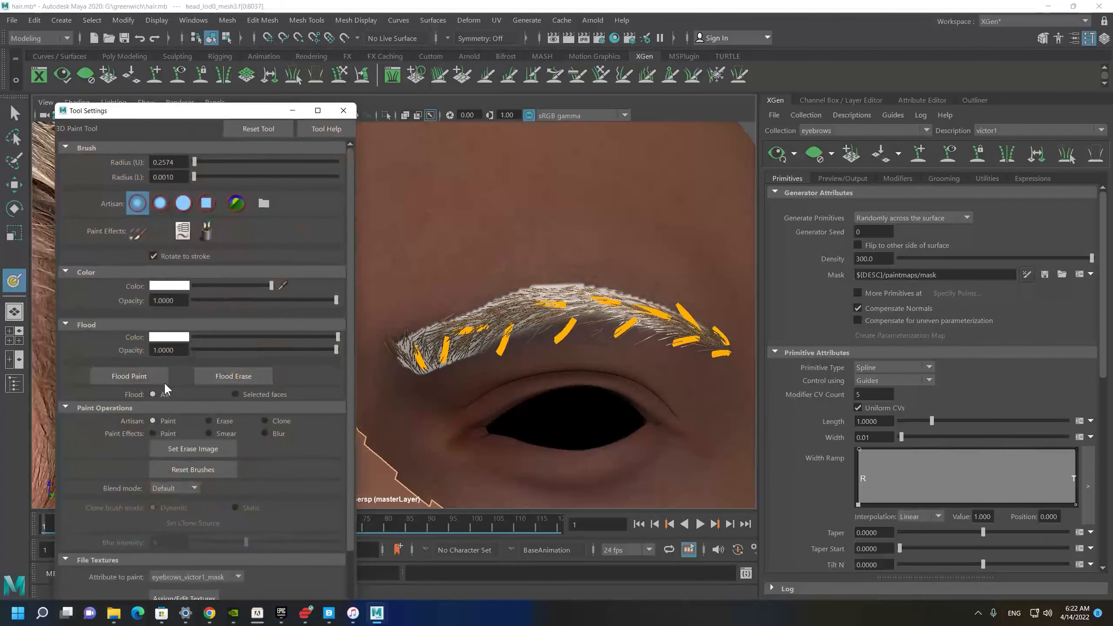
pyautogui.scroll(-5, 215, 432)
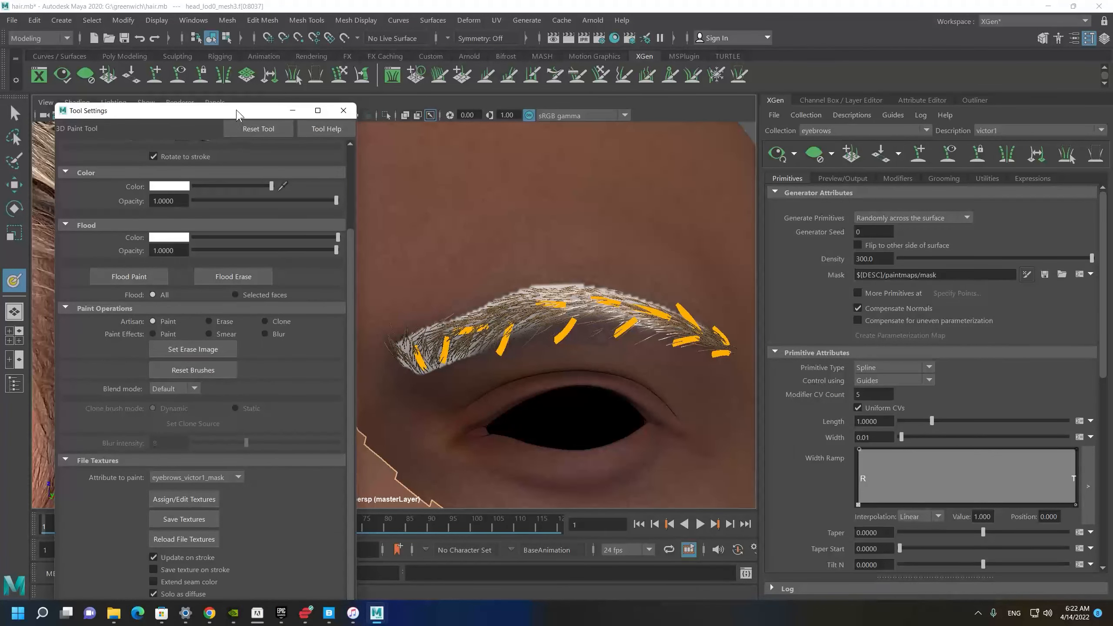
pyautogui.moveTo(237, 114); pyautogui.dragTo(242, 50)
pyautogui.click(110, 542)
pyautogui.scroll(-3, 163, 523)
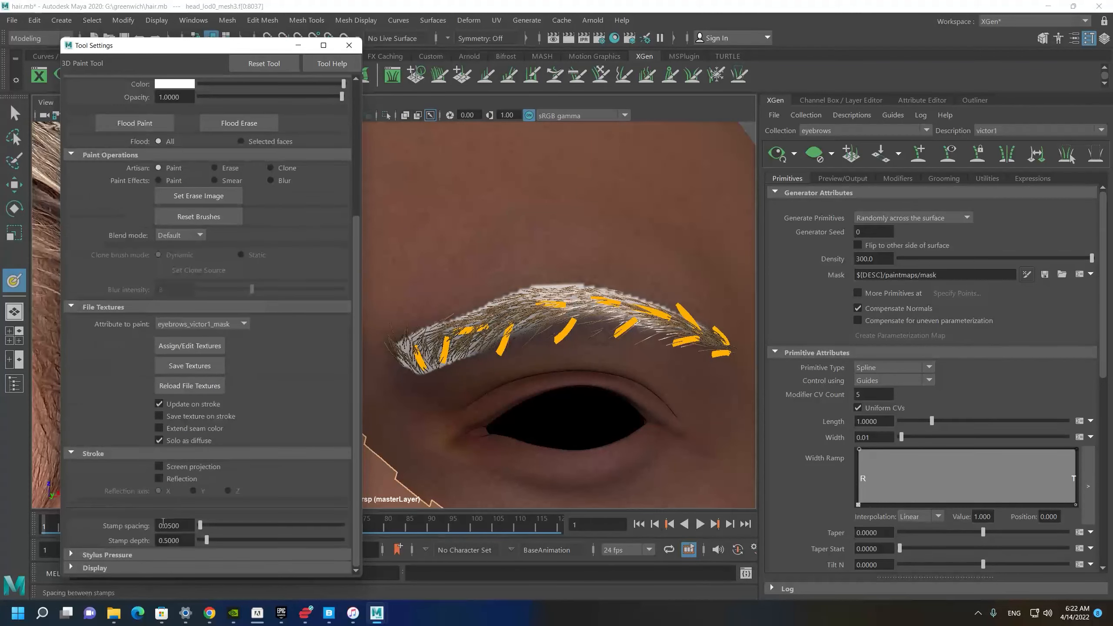
pyautogui.click(157, 480)
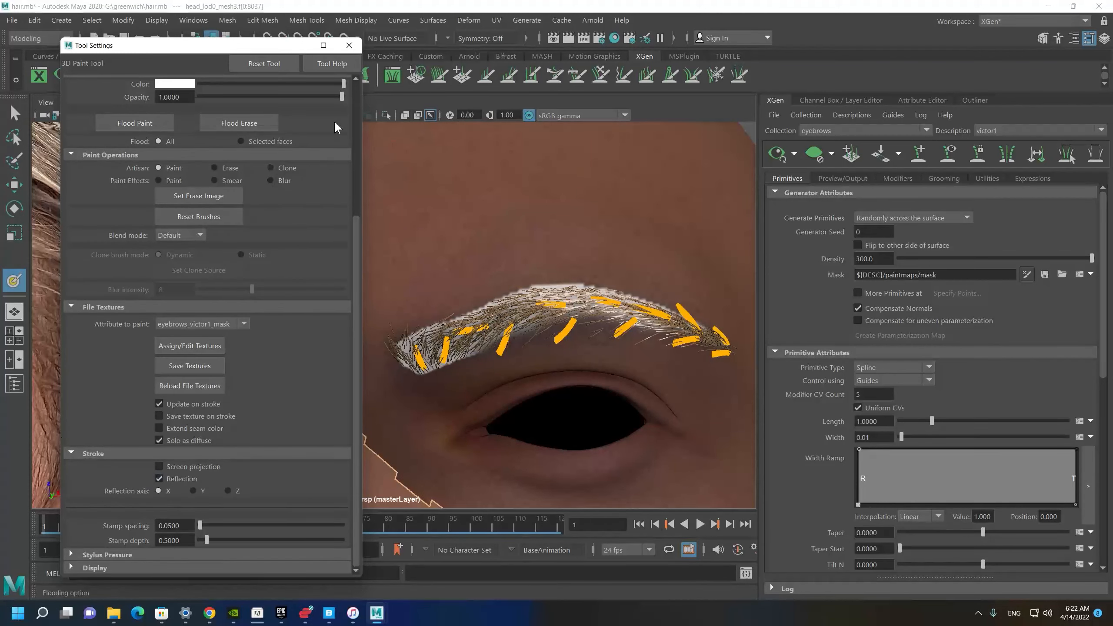
pyautogui.click(349, 46)
# Trace the groomed brow's mask outline from the inner end to the tail in white, reflecting the strokes onto the opposite brow.
pyautogui.scroll(3, 440, 308)
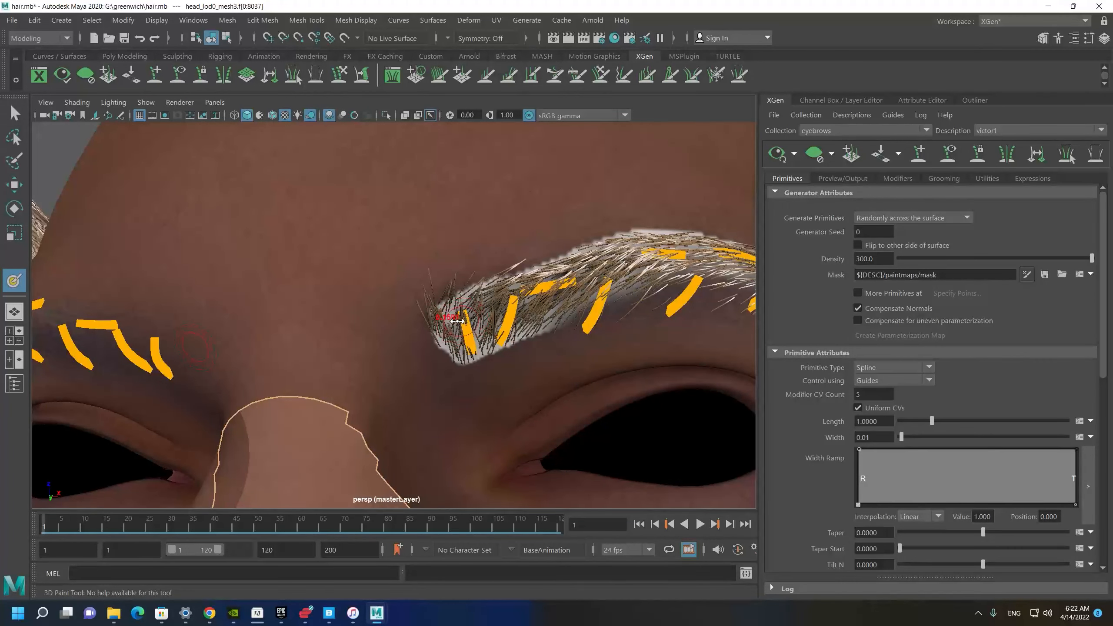
pyautogui.keyDown('alt'); pyautogui.moveTo(458, 320); pyautogui.dragTo(441, 312); pyautogui.keyUp('alt')
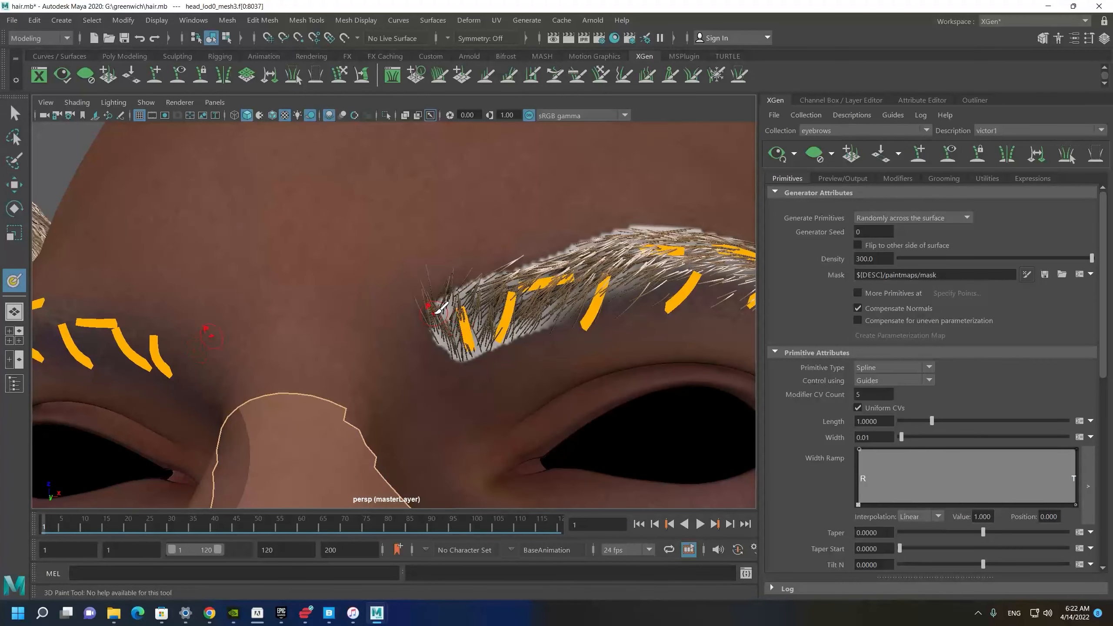
pyautogui.moveTo(441, 308)
pyautogui.mouseDown()
pyautogui.moveTo(462, 340)
pyautogui.moveTo(499, 337)
pyautogui.moveTo(473, 349)
pyautogui.mouseUp()
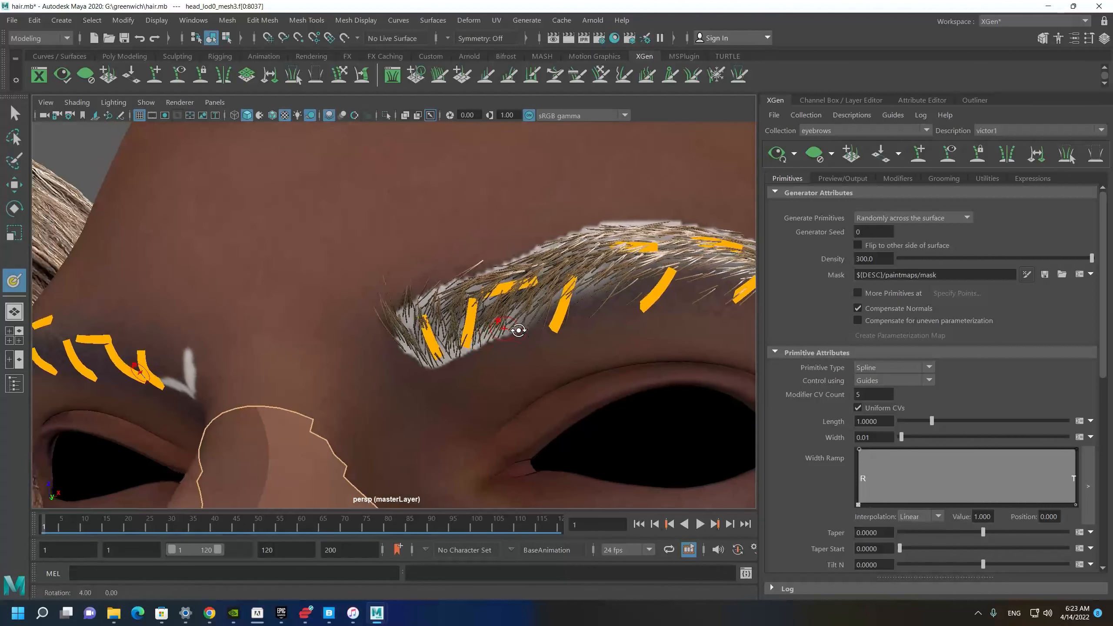
pyautogui.moveTo(505, 336)
pyautogui.keyDown('alt'); pyautogui.mouseDown()
pyautogui.moveTo(482, 312)
pyautogui.moveTo(594, 253)
pyautogui.moveTo(419, 323)
pyautogui.mouseUp(); pyautogui.keyUp('alt')
pyautogui.keyDown('alt'); pyautogui.moveTo(555, 302); pyautogui.dragTo(530, 285); pyautogui.keyUp('alt')
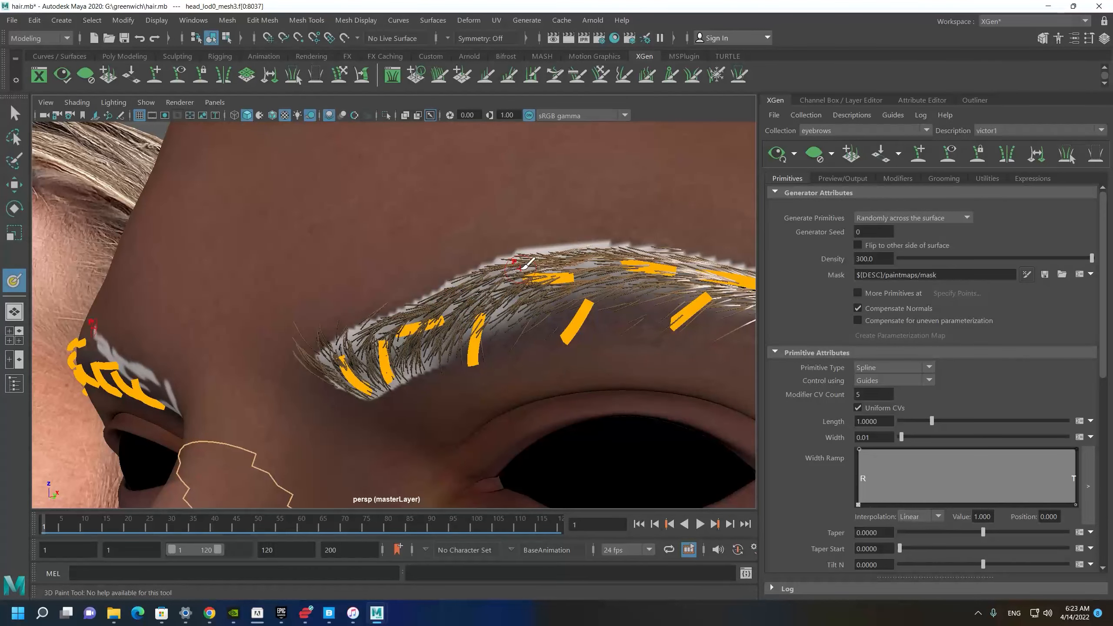
pyautogui.keyDown('alt'); pyautogui.moveTo(579, 260); pyautogui.dragTo(553, 255); pyautogui.keyUp('alt')
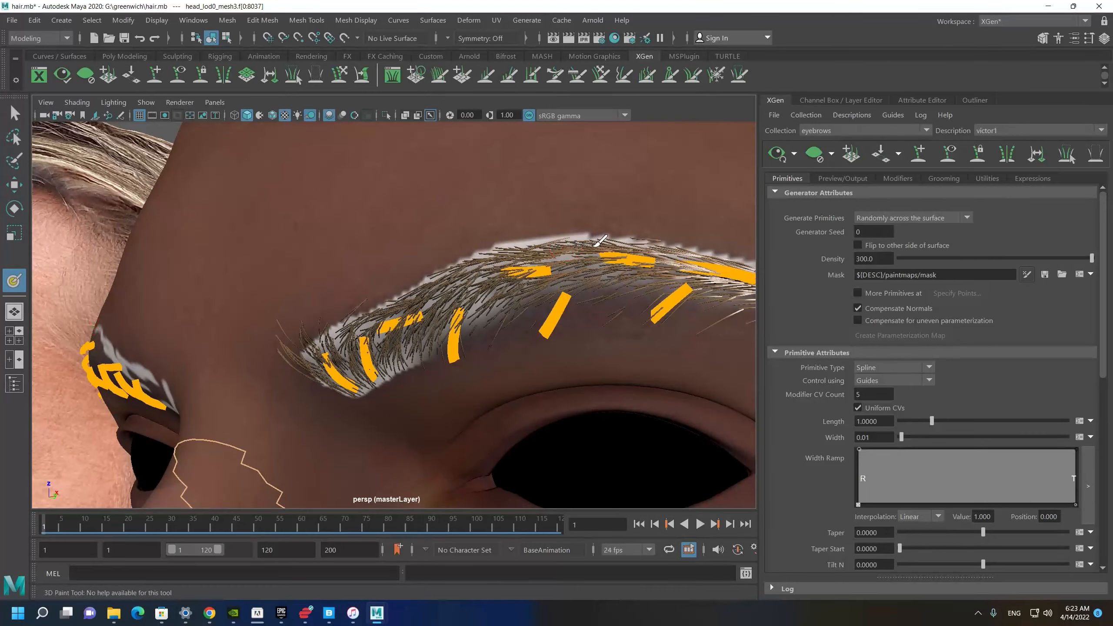
pyautogui.keyDown('alt'); pyautogui.moveTo(635, 253); pyautogui.dragTo(440, 224); pyautogui.keyUp('alt')
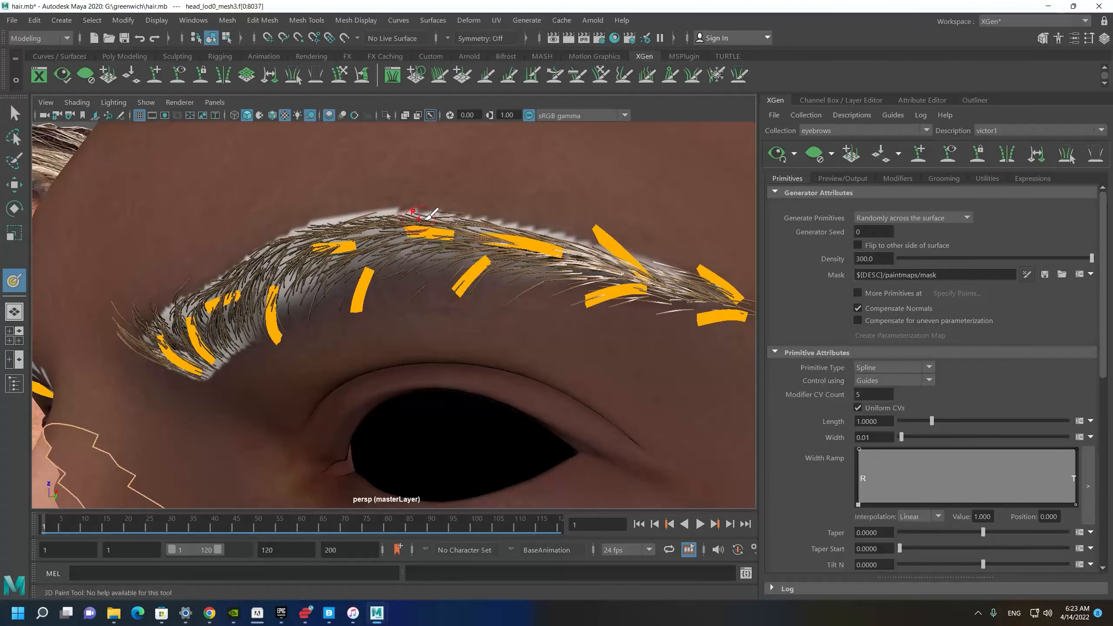
pyautogui.moveTo(649, 269)
pyautogui.mouseDown()
pyautogui.moveTo(676, 281)
pyautogui.moveTo(660, 282)
pyautogui.mouseUp()
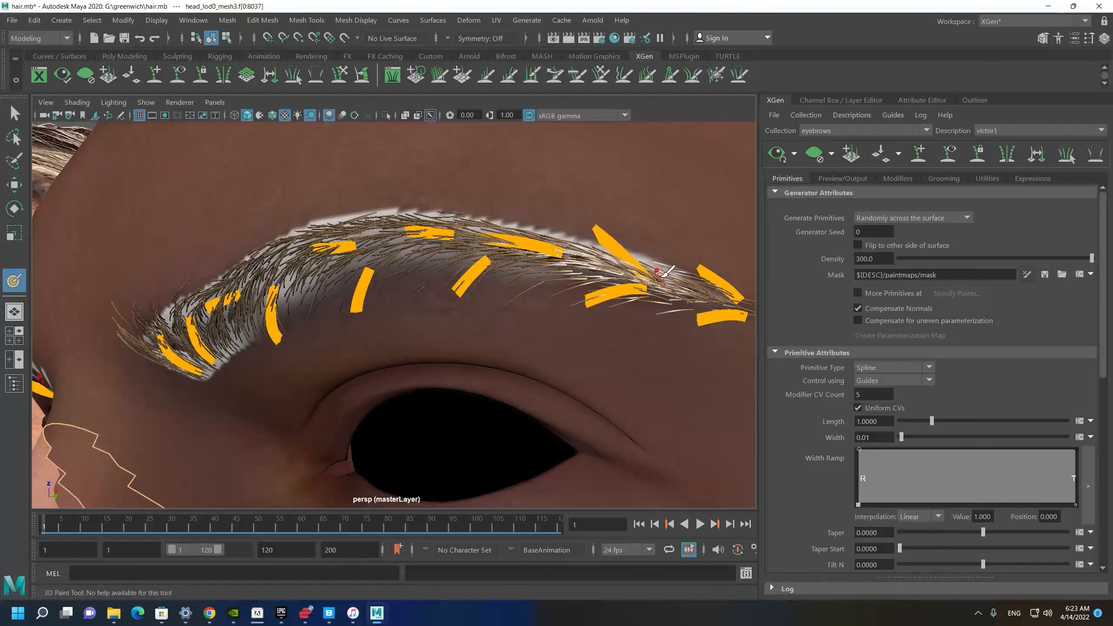
pyautogui.moveTo(418, 224)
pyautogui.keyDown('alt'); pyautogui.mouseDown()
pyautogui.moveTo(342, 241)
pyautogui.moveTo(421, 239)
pyautogui.moveTo(371, 286)
pyautogui.moveTo(395, 302)
pyautogui.mouseUp(); pyautogui.keyUp('alt')
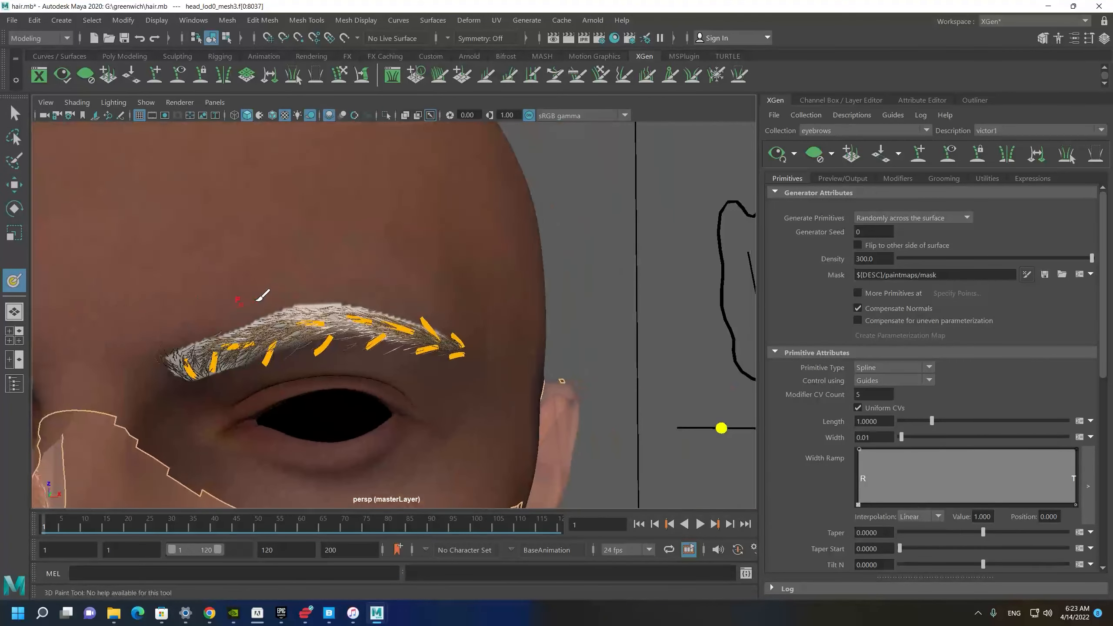
pyautogui.scroll(5, 405, 313)
pyautogui.scroll(2, 405, 313)
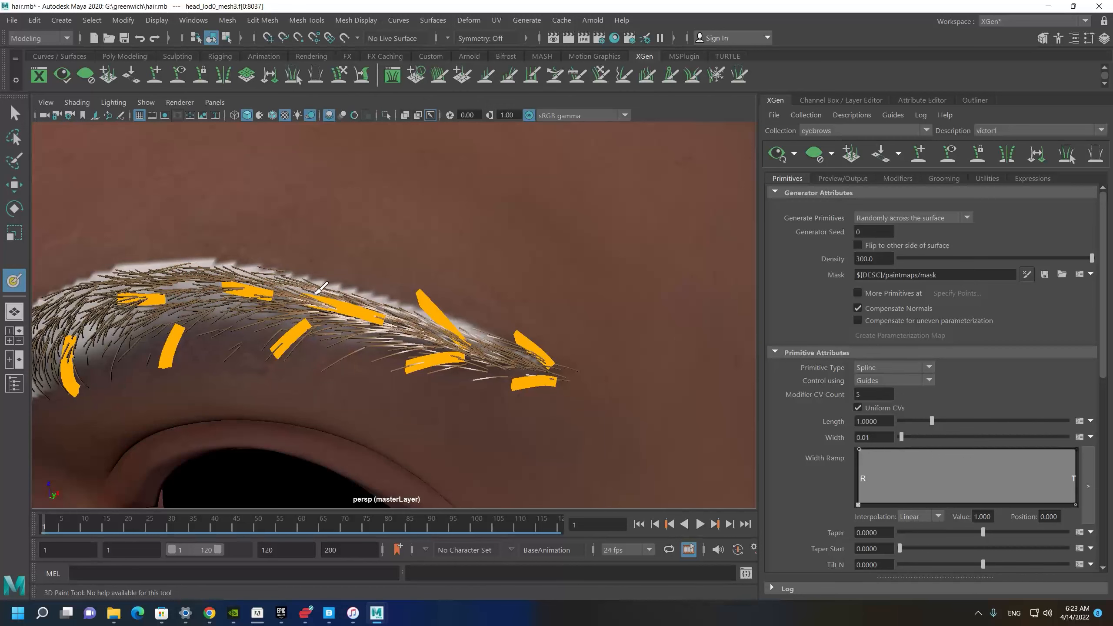
# Fill the gaps inside the reflected mask outline on the opposite brow with white strokes.
pyautogui.scroll(-7, 470, 338)
pyautogui.keyDown('alt'); pyautogui.moveTo(244, 249); pyautogui.dragTo(303, 256); pyautogui.keyUp('alt')
pyautogui.scroll(2, 321, 275)
pyautogui.keyDown('alt'); pyautogui.moveTo(322, 274); pyautogui.dragTo(428, 302, button='middle'); pyautogui.keyUp('alt')
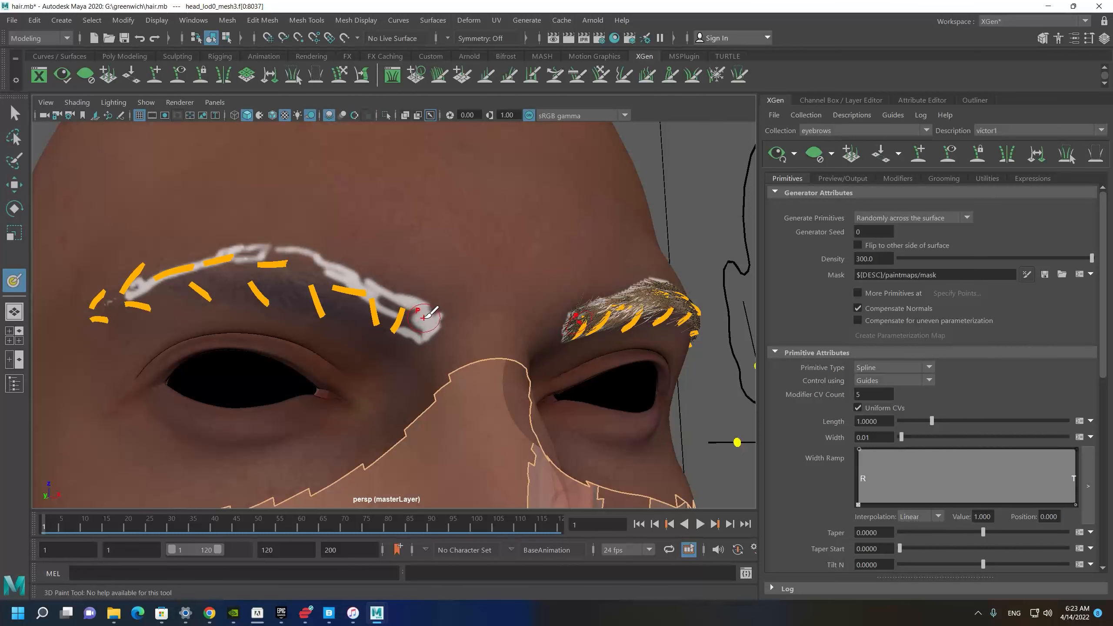
pyautogui.moveTo(419, 306)
pyautogui.mouseDown()
pyautogui.moveTo(403, 313)
pyautogui.moveTo(421, 324)
pyautogui.moveTo(359, 275)
pyautogui.mouseUp()
pyautogui.keyDown('alt'); pyautogui.moveTo(358, 275); pyautogui.dragTo(398, 302, button='middle'); pyautogui.keyUp('alt')
pyautogui.moveTo(398, 303)
pyautogui.mouseDown()
pyautogui.moveTo(322, 280)
pyautogui.moveTo(254, 283)
pyautogui.moveTo(329, 290)
pyautogui.mouseUp()
pyautogui.keyDown('alt'); pyautogui.moveTo(328, 291); pyautogui.dragTo(332, 286, button='right'); pyautogui.keyUp('alt')
pyautogui.moveTo(331, 281)
pyautogui.mouseDown()
pyautogui.moveTo(158, 326)
pyautogui.moveTo(289, 280)
pyautogui.moveTo(394, 325)
pyautogui.moveTo(348, 331)
pyautogui.mouseUp()
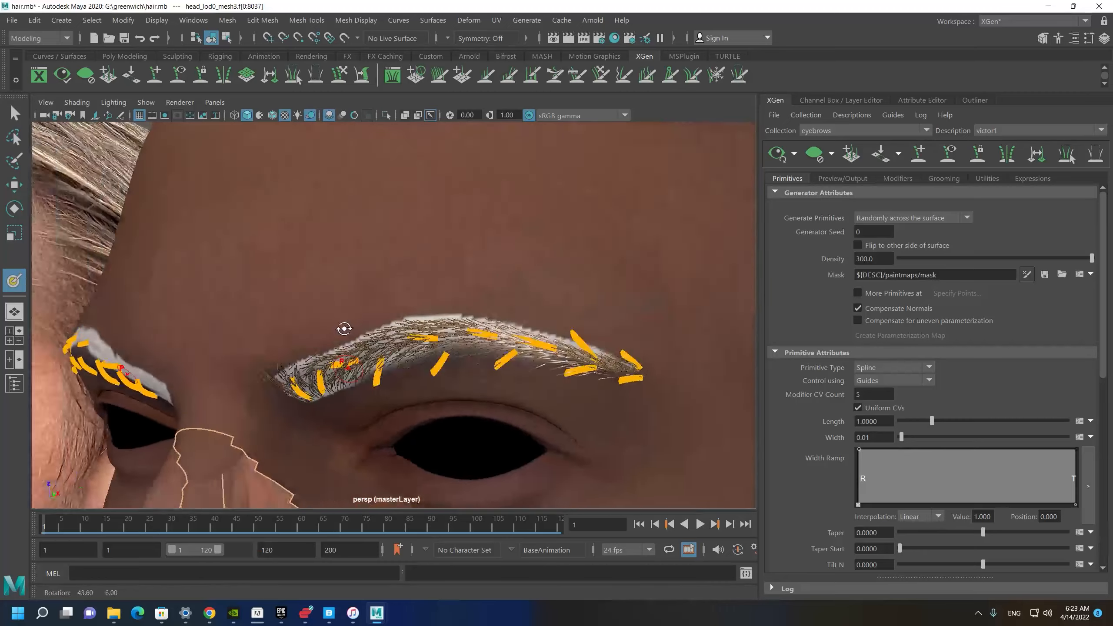
# Turn off stroke Reflection for the 3D Paint Tool.
pyautogui.doubleClick(14, 281)
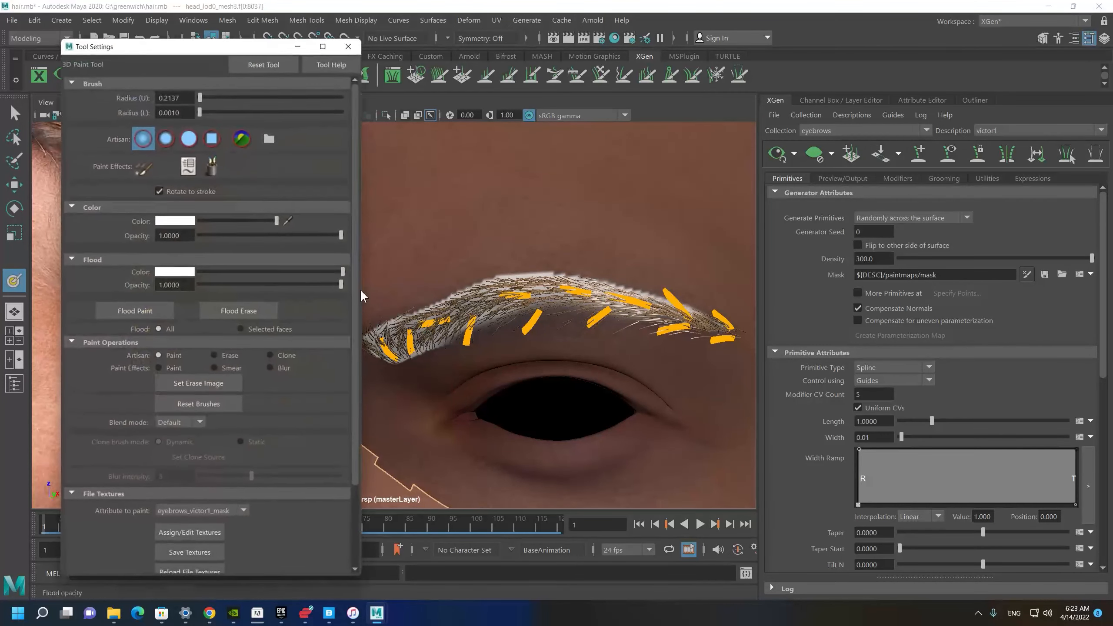
pyautogui.scroll(-3, 212, 478)
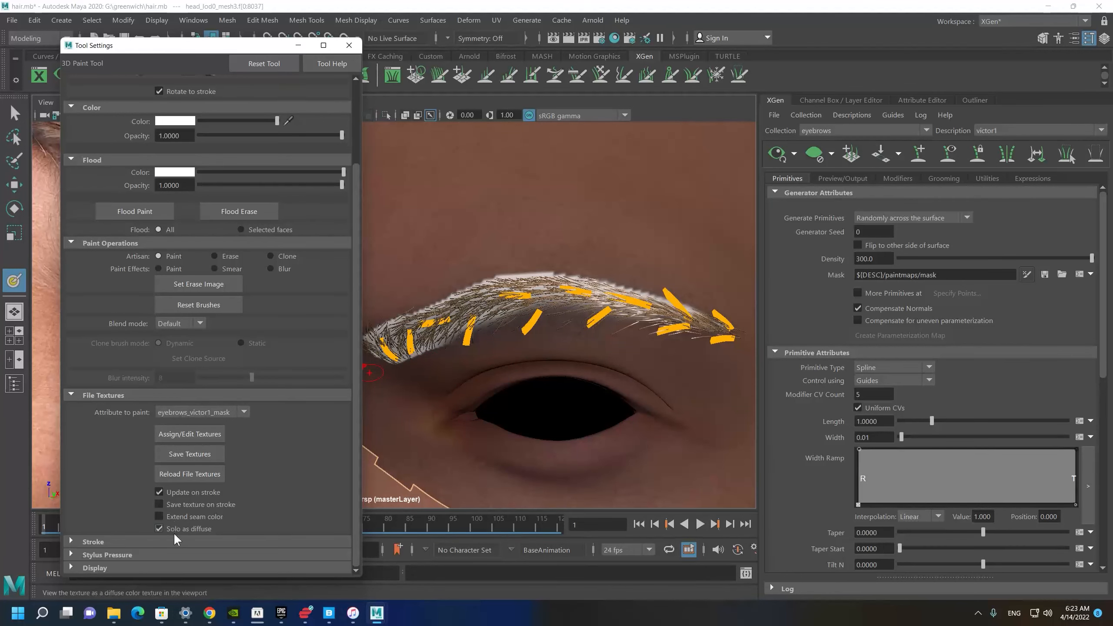
pyautogui.click(117, 540)
pyautogui.click(159, 566)
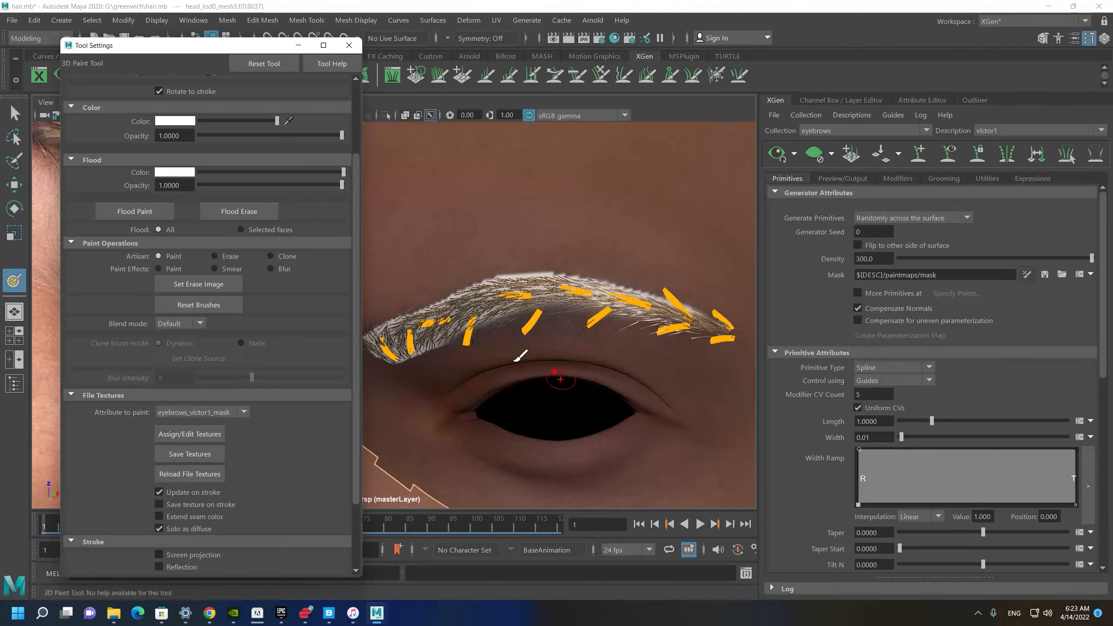
pyautogui.click(348, 45)
# Even out the white mask on the opposite brow along the upper guides and inner end.
pyautogui.scroll(3, 348, 323)
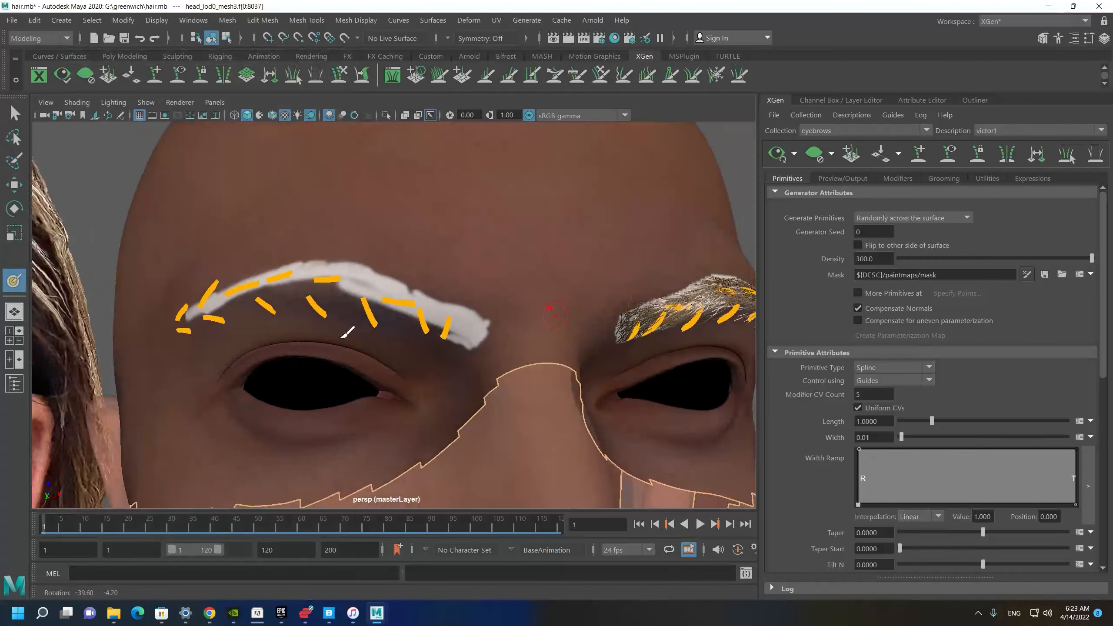
pyautogui.scroll(-5, 499, 326)
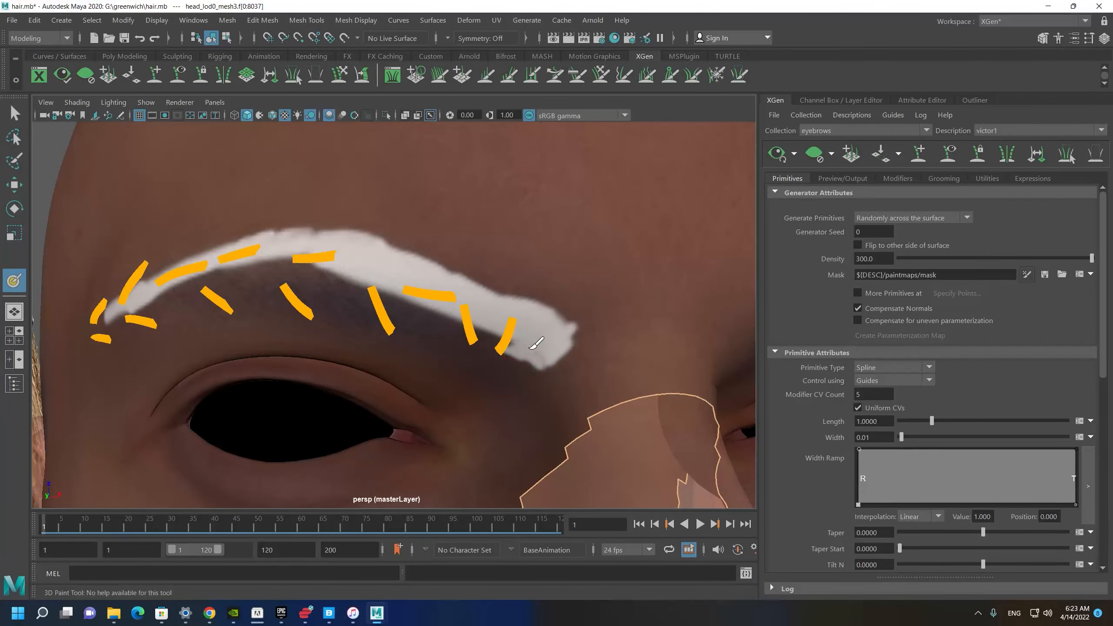
pyautogui.keyDown('alt'); pyautogui.moveTo(263, 258); pyautogui.dragTo(368, 259); pyautogui.keyUp('alt')
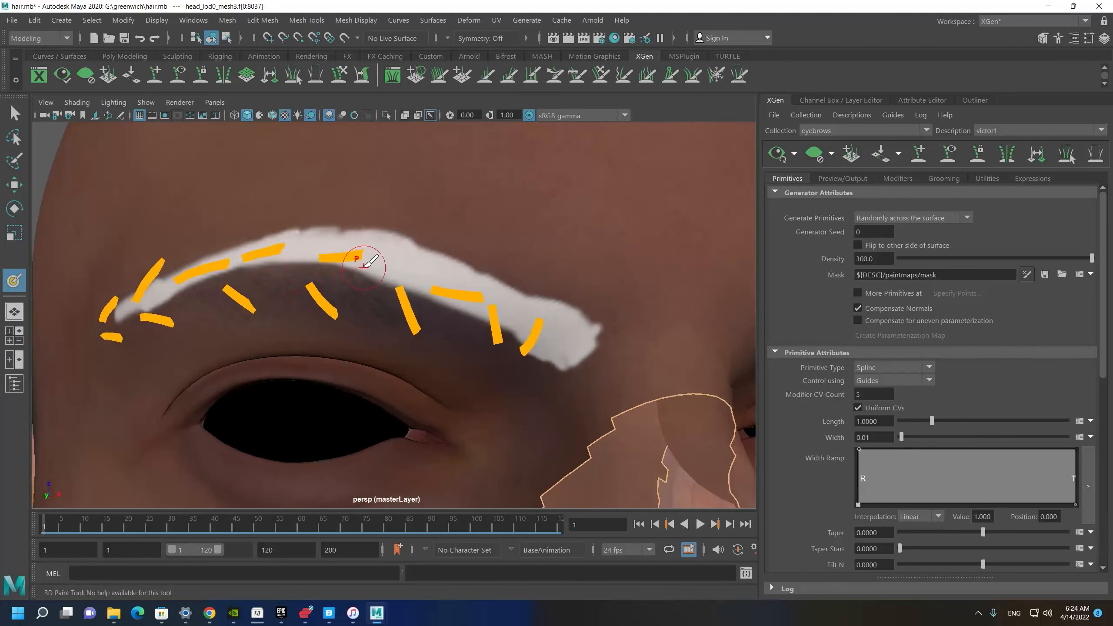
pyautogui.keyDown('alt'); pyautogui.moveTo(223, 273); pyautogui.dragTo(292, 282); pyautogui.keyUp('alt')
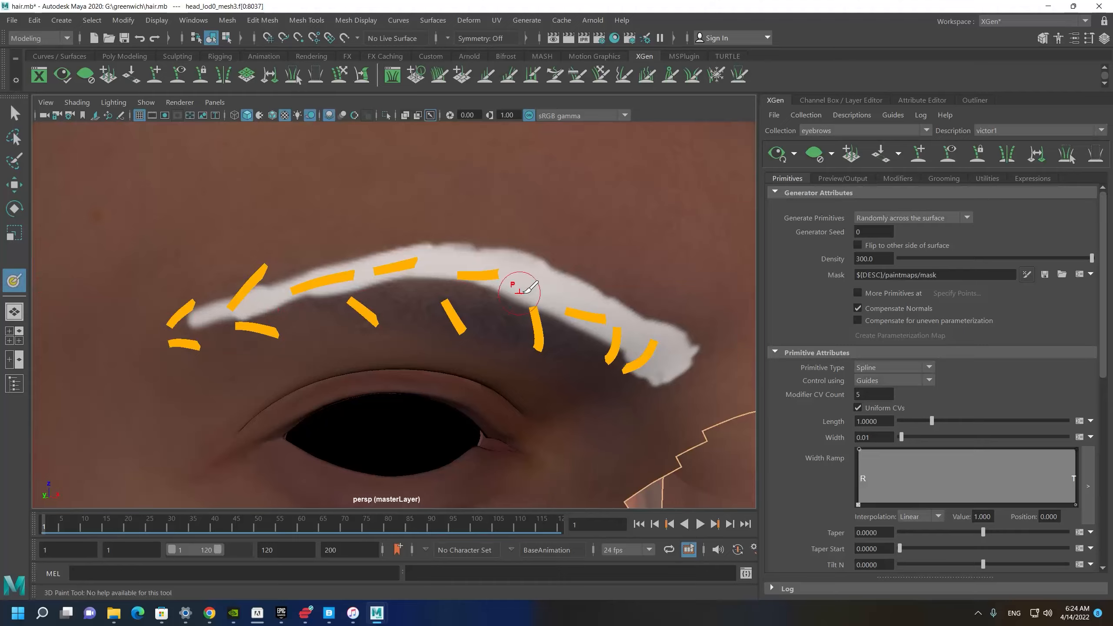
pyautogui.keyDown('alt'); pyautogui.moveTo(591, 340); pyautogui.dragTo(416, 305); pyautogui.keyUp('alt')
pyautogui.keyDown('alt'); pyautogui.moveTo(262, 251); pyautogui.dragTo(404, 321); pyautogui.keyUp('alt')
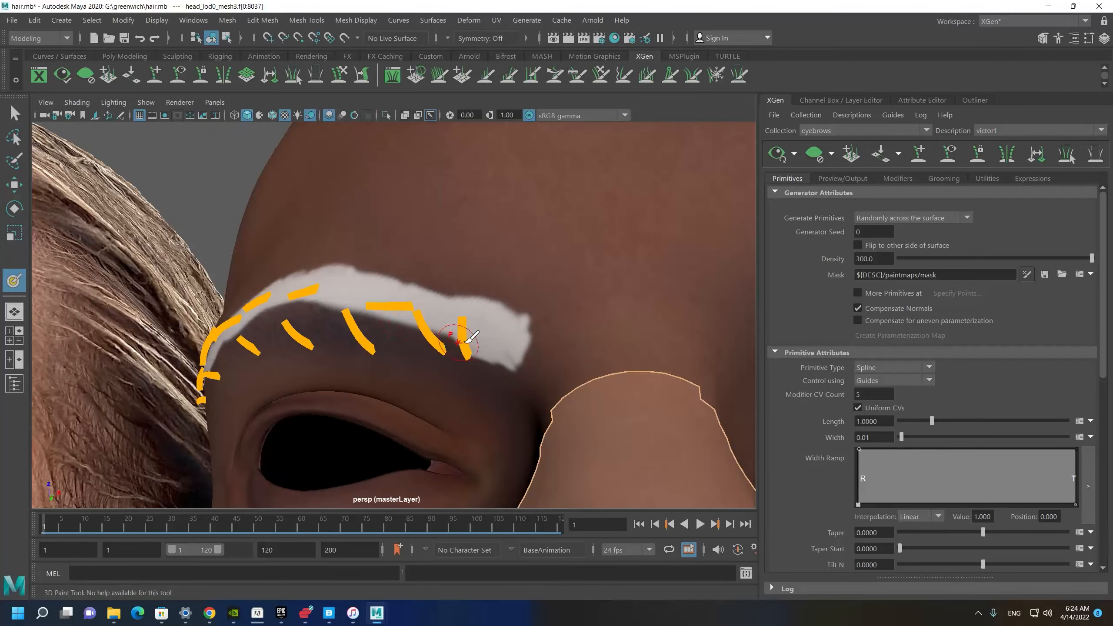
# Try to widen the opposite brow's mask downward over the lower guides and resize the paint brush.
pyautogui.keyDown('alt'); pyautogui.moveTo(482, 345); pyautogui.dragTo(495, 331); pyautogui.keyUp('alt')
pyautogui.keyDown('alt'); pyautogui.moveTo(494, 331); pyautogui.dragTo(301, 294, button='right'); pyautogui.keyUp('alt')
pyautogui.keyDown('alt'); pyautogui.moveTo(300, 293); pyautogui.dragTo(355, 330); pyautogui.keyUp('alt')
pyautogui.keyDown('alt'); pyautogui.moveTo(355, 330); pyautogui.dragTo(522, 357, button='right'); pyautogui.keyUp('alt')
pyautogui.moveTo(574, 351)
pyautogui.mouseDown()
pyautogui.moveTo(394, 303)
pyautogui.moveTo(420, 290)
pyautogui.moveTo(373, 285)
pyautogui.moveTo(526, 329)
pyautogui.moveTo(381, 320)
pyautogui.moveTo(258, 331)
pyautogui.moveTo(300, 334)
pyautogui.mouseUp()
pyautogui.press('b')
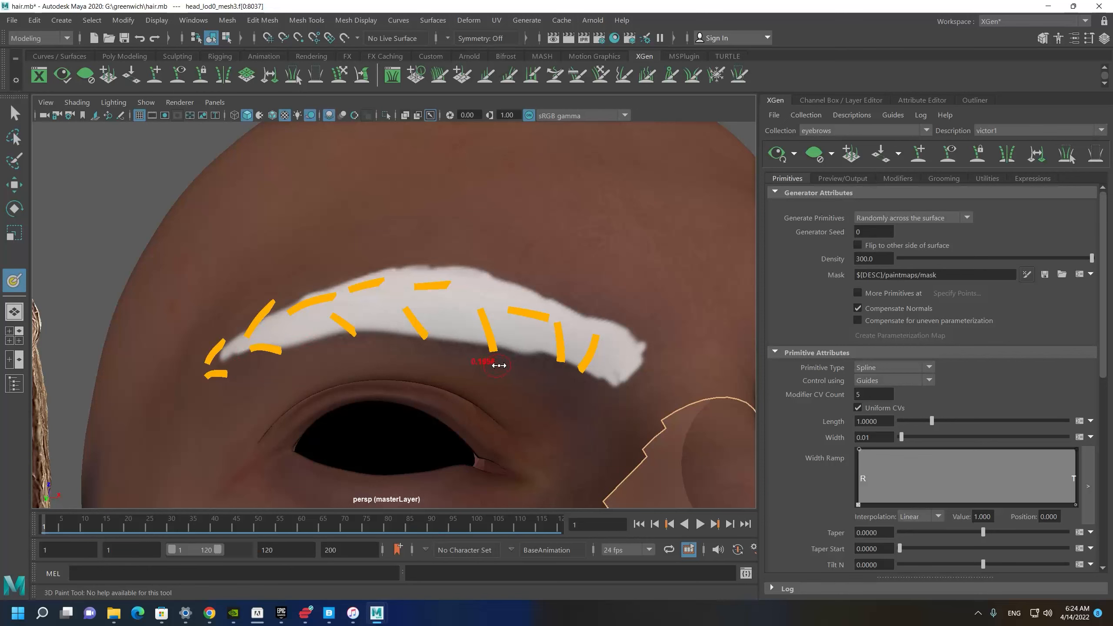
pyautogui.moveTo(520, 369); pyautogui.dragTo(423, 351)
pyautogui.moveTo(541, 364)
pyautogui.mouseDown()
pyautogui.moveTo(456, 348)
pyautogui.moveTo(518, 363)
pyautogui.moveTo(477, 397)
pyautogui.moveTo(420, 366)
pyautogui.moveTo(303, 393)
pyautogui.moveTo(370, 383)
pyautogui.mouseUp()
pyautogui.press('b')
# Switch the 3D Paint Tool to the solid round Artisan brush profile with an upper radius of about 0.46.
pyautogui.doubleClick(12, 280)
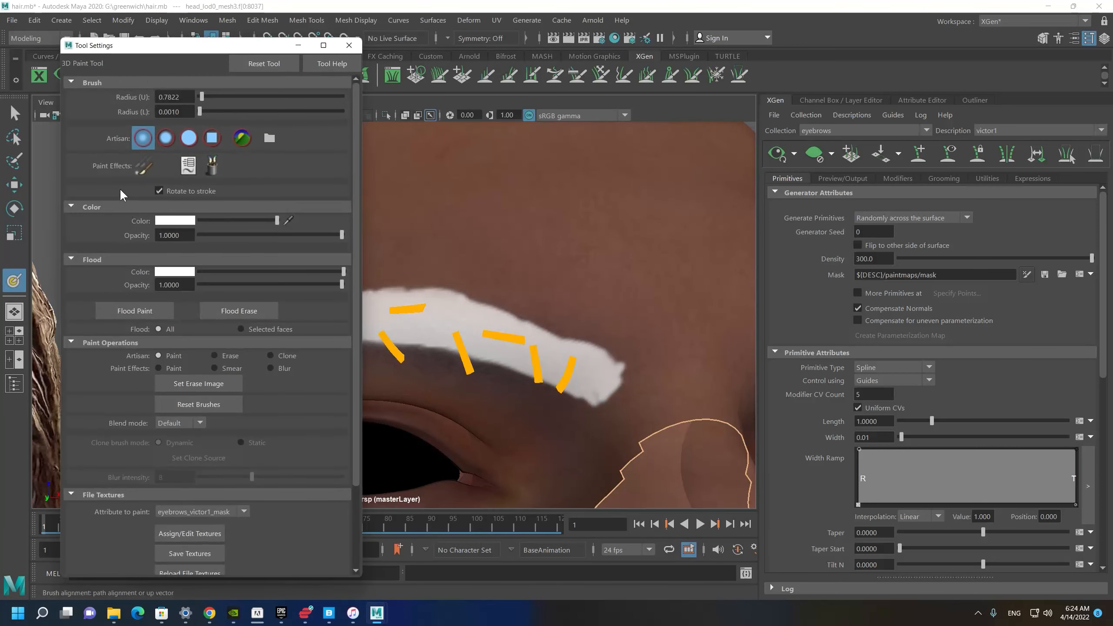
pyautogui.click(298, 45)
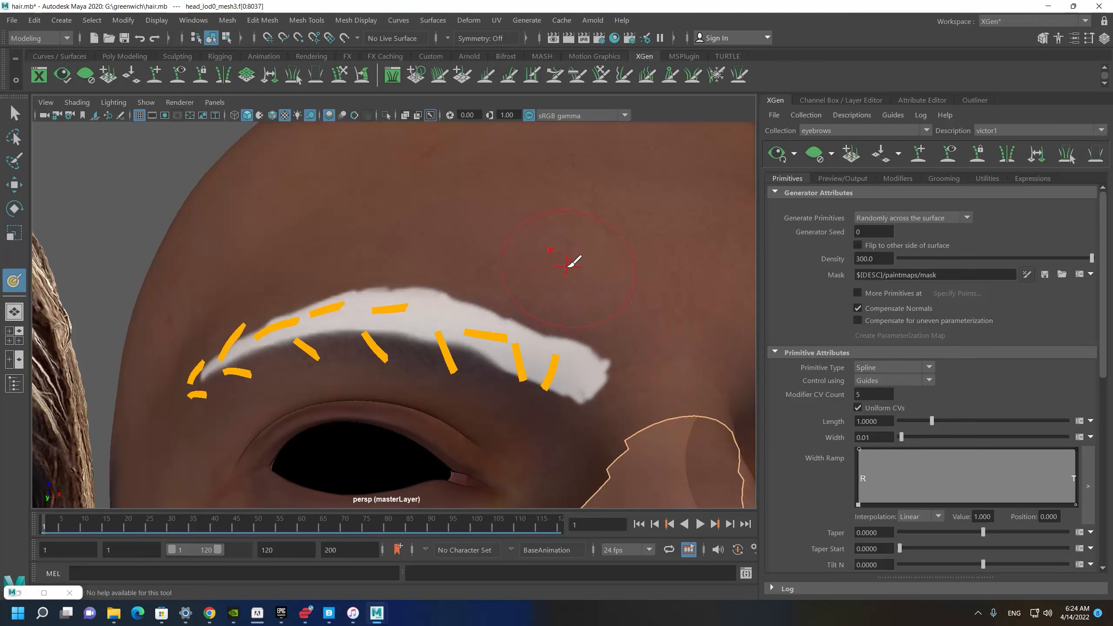
pyautogui.moveTo(571, 256)
pyautogui.keyDown('alt'); pyautogui.mouseDown()
pyautogui.moveTo(433, 285)
pyautogui.moveTo(398, 247)
pyautogui.moveTo(366, 302)
pyautogui.mouseUp(); pyautogui.keyUp('alt')
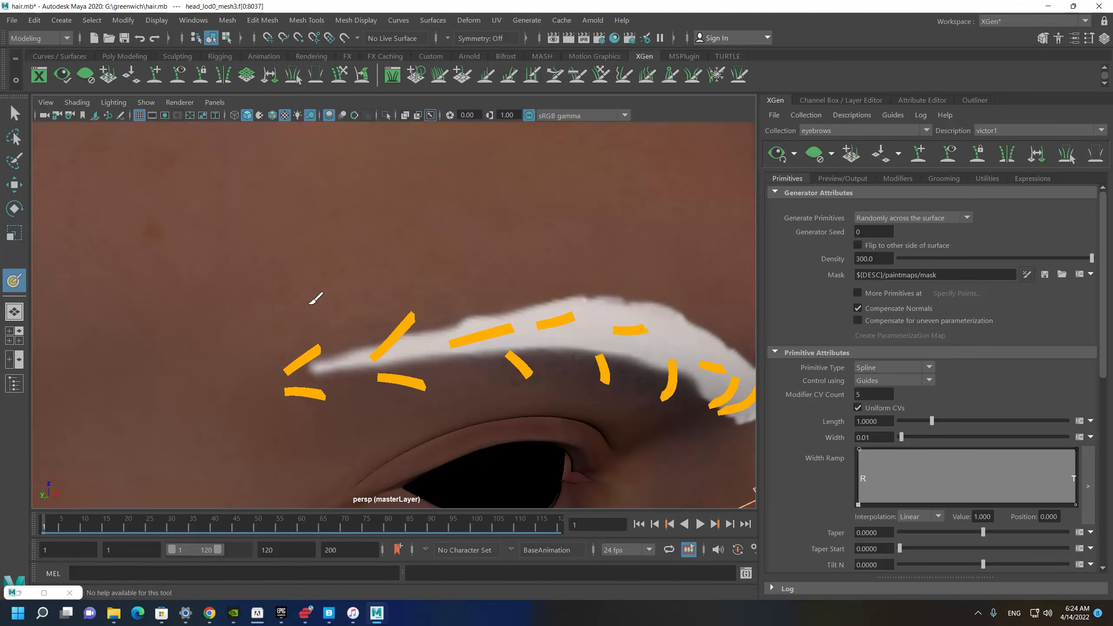
pyautogui.keyDown('alt'); pyautogui.moveTo(455, 294); pyautogui.dragTo(378, 275, button='right'); pyautogui.keyUp('alt')
pyautogui.keyDown('alt'); pyautogui.moveTo(378, 275); pyautogui.dragTo(329, 278); pyautogui.keyUp('alt')
pyautogui.doubleClick(13, 282)
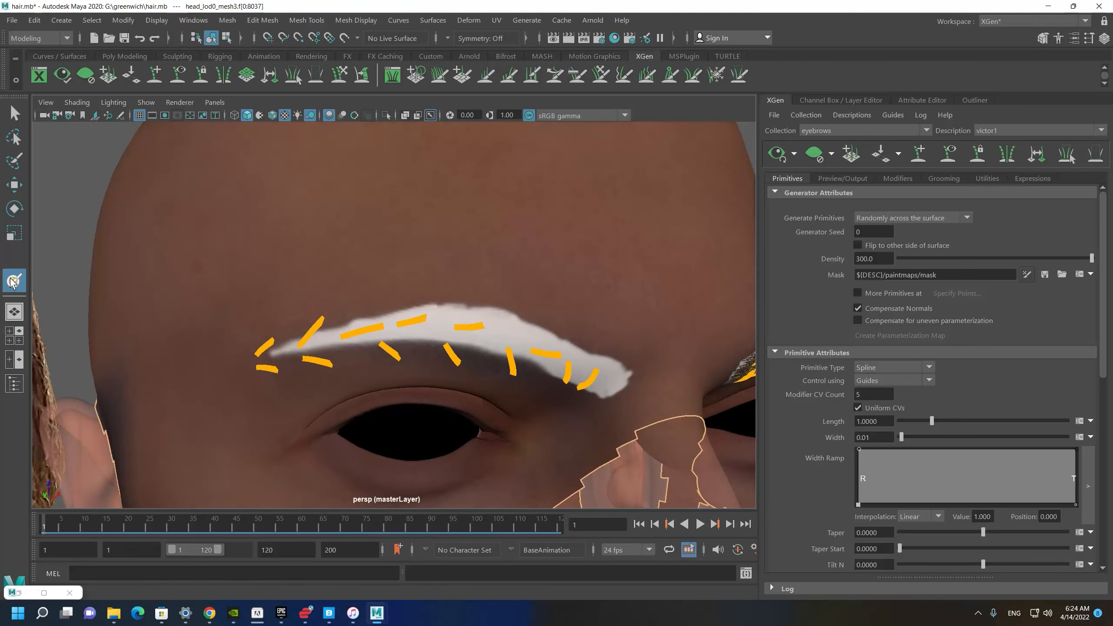
pyautogui.click(212, 143)
pyautogui.click(188, 146)
pyautogui.moveTo(607, 292)
pyautogui.keyDown('alt'); pyautogui.mouseDown()
pyautogui.moveTo(601, 328)
pyautogui.moveTo(490, 285)
pyautogui.mouseUp(); pyautogui.keyUp('alt')
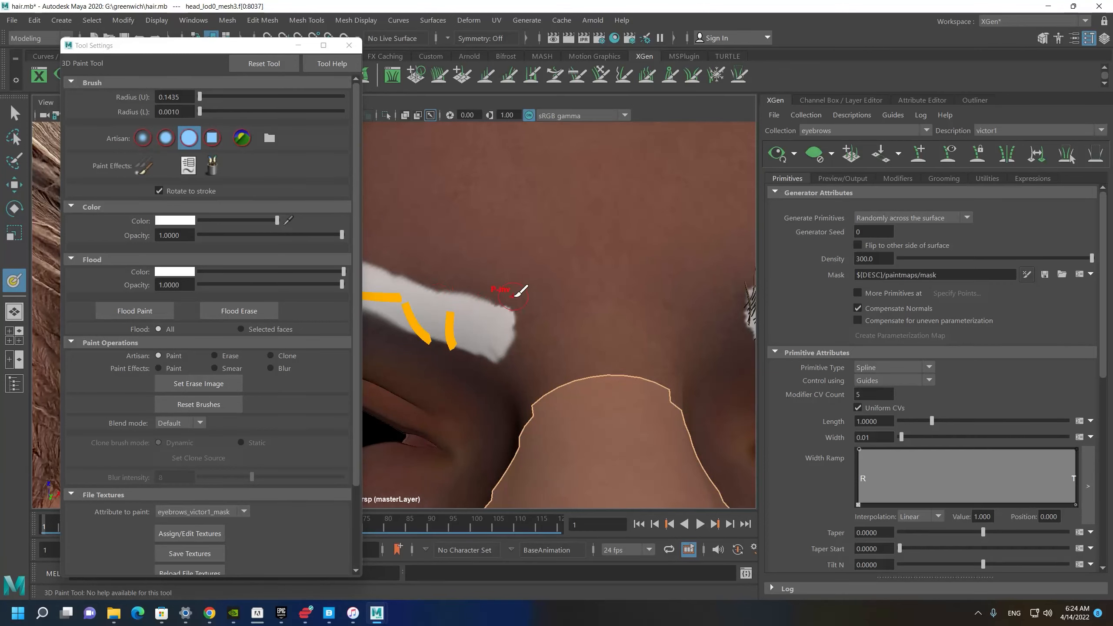
pyautogui.keyDown('alt'); pyautogui.moveTo(494, 331); pyautogui.dragTo(612, 337); pyautogui.keyUp('alt')
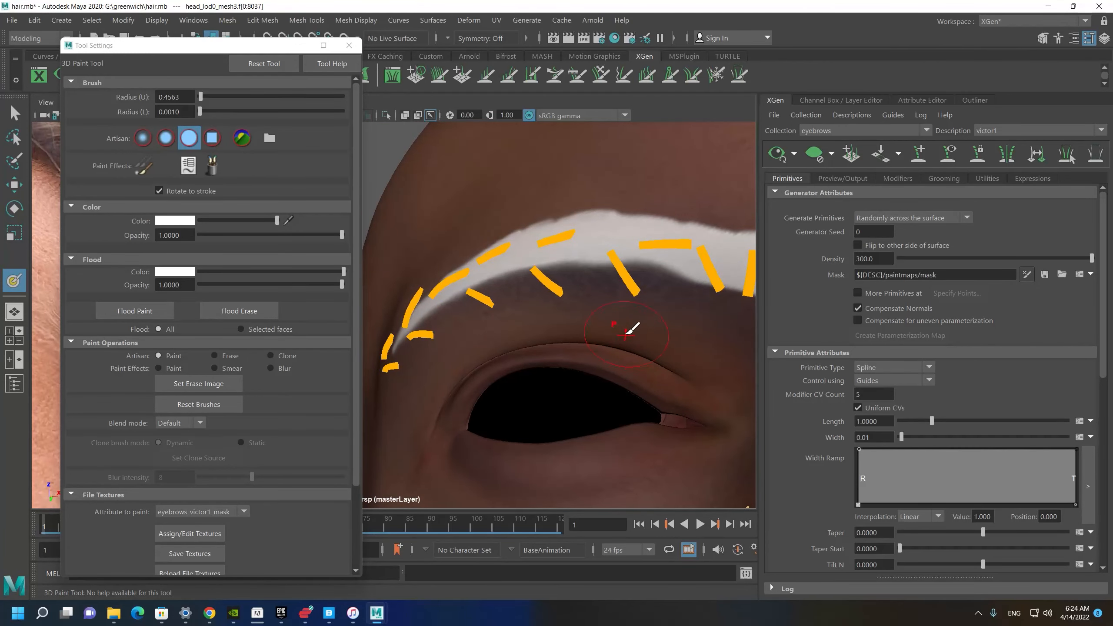
# Save the painted mask for the eyebrows description and regenerate the hair preview on both brows.
pyautogui.scroll(-3, 594, 323)
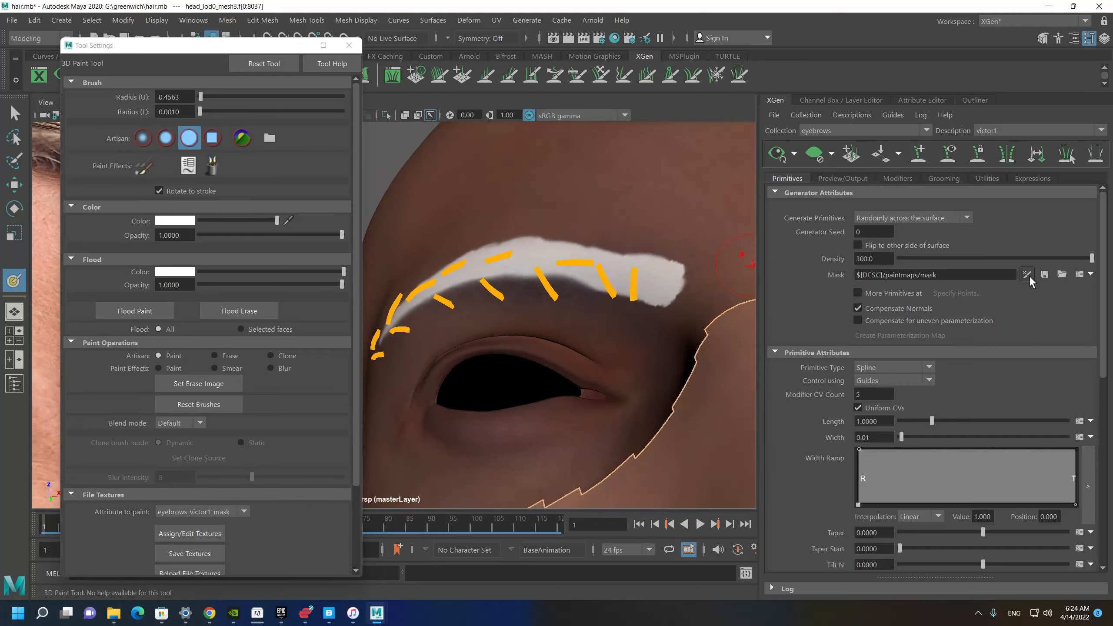
pyautogui.click(1045, 276)
pyautogui.keyDown('alt'); pyautogui.moveTo(602, 291); pyautogui.dragTo(609, 321); pyautogui.keyUp('alt')
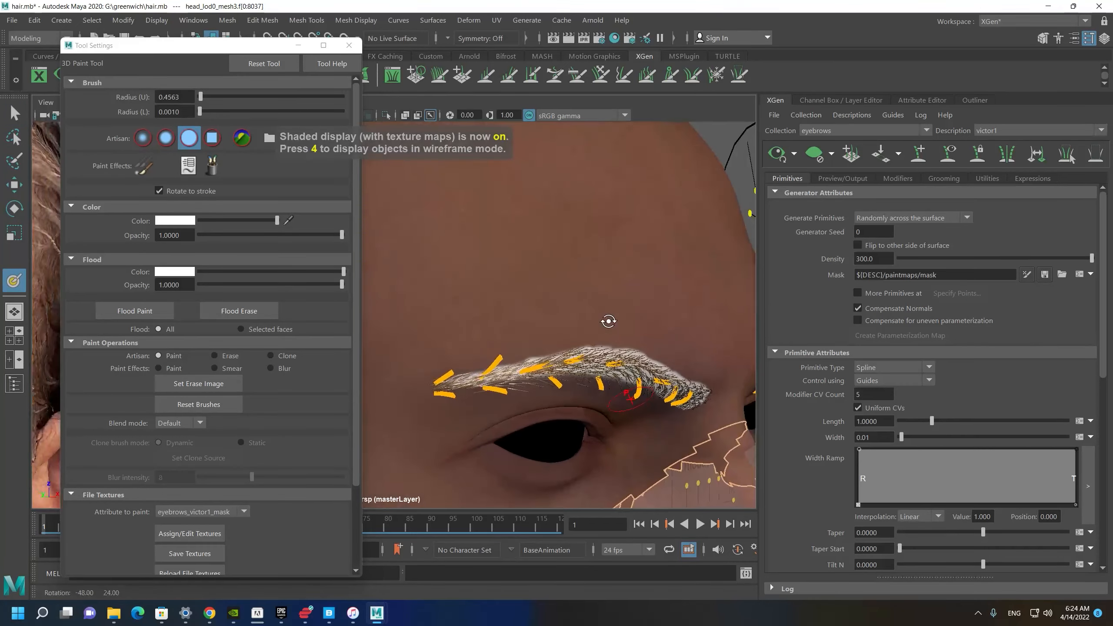
pyautogui.keyDown('alt'); pyautogui.moveTo(610, 321); pyautogui.dragTo(599, 272, button='middle'); pyautogui.keyUp('alt')
pyautogui.keyDown('alt'); pyautogui.moveTo(553, 254); pyautogui.dragTo(607, 316); pyautogui.keyUp('alt')
pyautogui.keyDown('alt'); pyautogui.moveTo(592, 298); pyautogui.dragTo(397, 314, button='middle'); pyautogui.keyUp('alt')
pyautogui.scroll(-5, 567, 246)
pyautogui.click(784, 162)
pyautogui.keyDown('alt'); pyautogui.moveTo(491, 318); pyautogui.dragTo(658, 286, button='middle'); pyautogui.keyUp('alt')
pyautogui.keyDown('alt'); pyautogui.moveTo(658, 286); pyautogui.dragTo(631, 274); pyautogui.keyUp('alt')
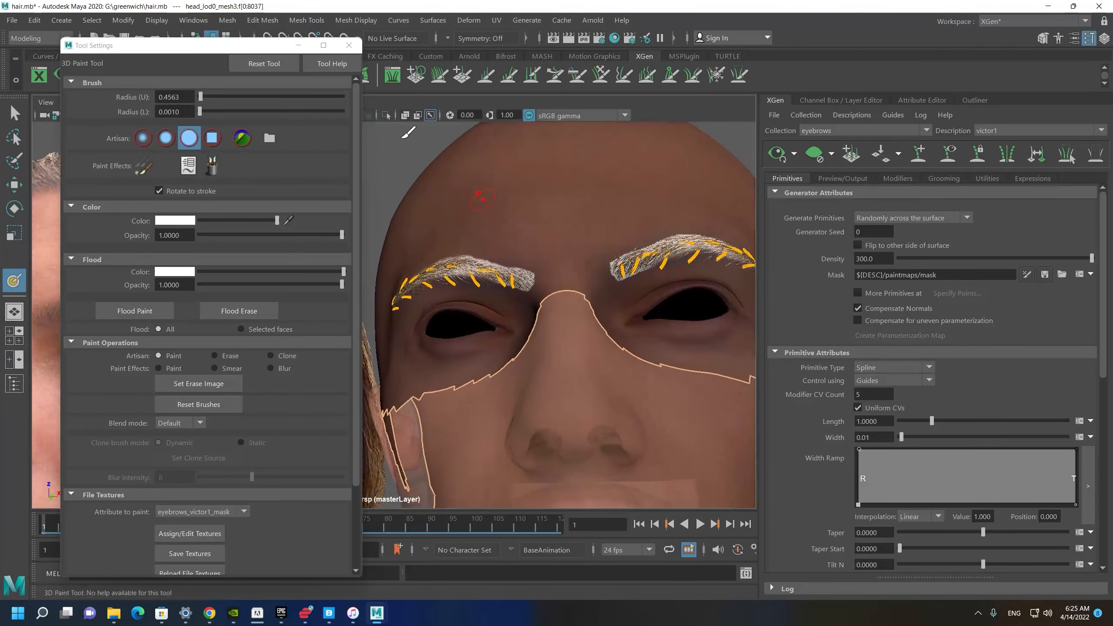
# Close the paint tool settings and examine the opposite brow's hairs against the painted mask from several angles.
pyautogui.click(349, 46)
pyautogui.keyDown('alt'); pyautogui.moveTo(390, 228); pyautogui.dragTo(427, 246); pyautogui.keyUp('alt')
pyautogui.scroll(5, 428, 246)
pyautogui.keyDown('alt'); pyautogui.moveTo(442, 300); pyautogui.dragTo(476, 338); pyautogui.keyUp('alt')
pyautogui.scroll(-3, 748, 201)
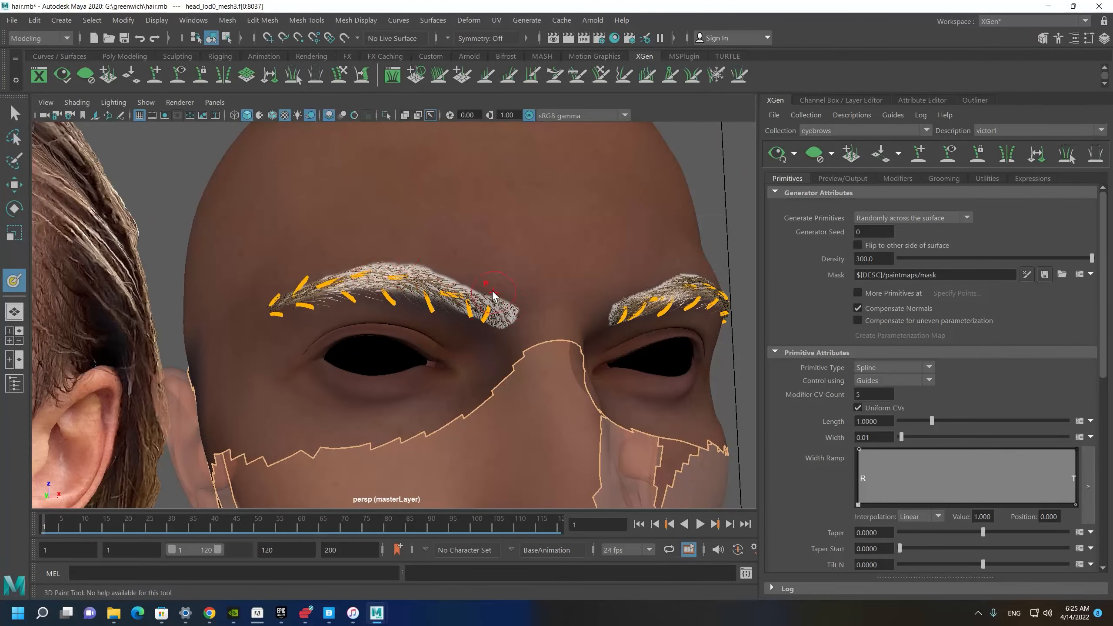
pyautogui.keyDown('alt'); pyautogui.moveTo(526, 310); pyautogui.dragTo(479, 311, button='middle'); pyautogui.keyUp('alt')
pyautogui.scroll(4, 487, 334)
pyautogui.keyDown('alt'); pyautogui.moveTo(497, 373); pyautogui.dragTo(453, 367); pyautogui.keyUp('alt')
pyautogui.moveTo(523, 324)
pyautogui.keyDown('alt'); pyautogui.mouseDown(button='middle')
pyautogui.moveTo(313, 382)
pyautogui.moveTo(355, 364)
pyautogui.mouseUp(button='middle'); pyautogui.keyUp('alt')
pyautogui.keyDown('alt'); pyautogui.moveTo(362, 323); pyautogui.dragTo(385, 320); pyautogui.keyUp('alt')
pyautogui.keyDown('alt'); pyautogui.moveTo(243, 350); pyautogui.dragTo(563, 360, button='middle'); pyautogui.keyUp('alt')
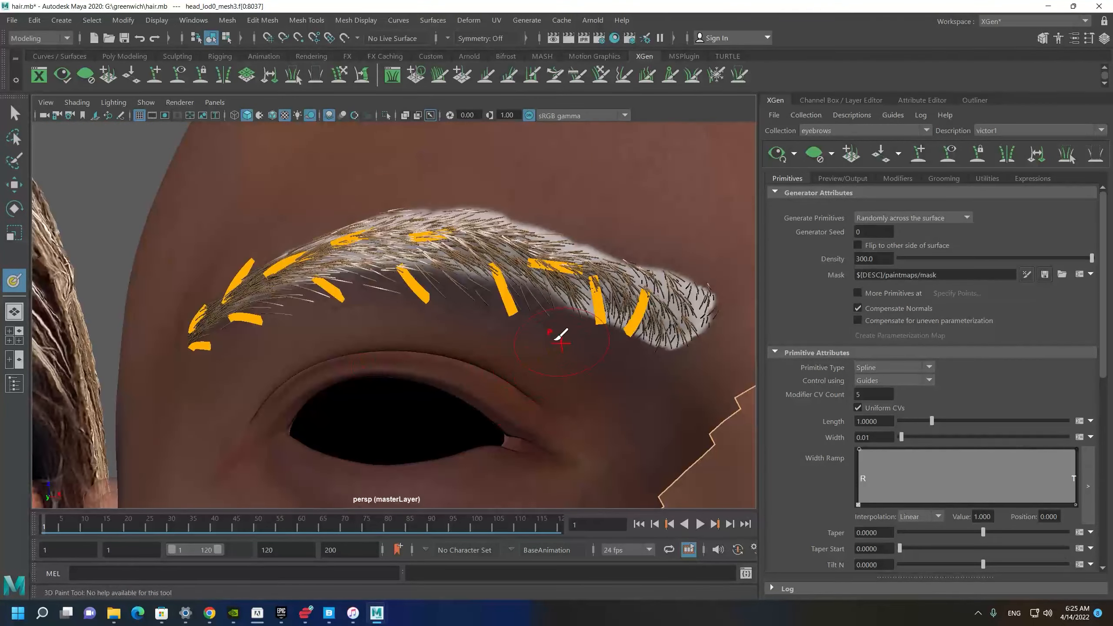
pyautogui.keyDown('alt'); pyautogui.moveTo(421, 299); pyautogui.dragTo(443, 304); pyautogui.keyUp('alt')
pyautogui.keyDown('alt'); pyautogui.moveTo(368, 300); pyautogui.dragTo(400, 279, button='middle'); pyautogui.keyUp('alt')
pyautogui.keyDown('alt'); pyautogui.moveTo(400, 279); pyautogui.dragTo(478, 360); pyautogui.keyUp('alt')
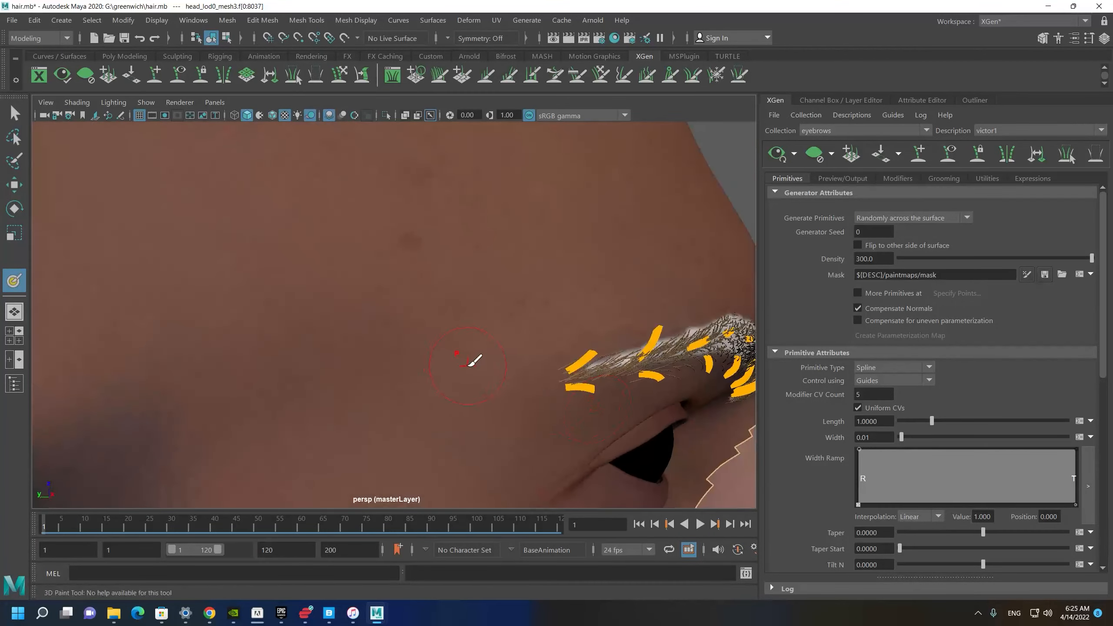
pyautogui.keyDown('alt'); pyautogui.moveTo(478, 360); pyautogui.dragTo(208, 331, button='right'); pyautogui.keyUp('alt')
pyautogui.keyDown('alt'); pyautogui.moveTo(208, 331); pyautogui.dragTo(158, 326); pyautogui.keyUp('alt')
pyautogui.keyDown('alt'); pyautogui.moveTo(236, 326); pyautogui.dragTo(368, 378, button='right'); pyautogui.keyUp('alt')
pyautogui.keyDown('alt'); pyautogui.moveTo(368, 378); pyautogui.dragTo(239, 357, button='middle'); pyautogui.keyUp('alt')
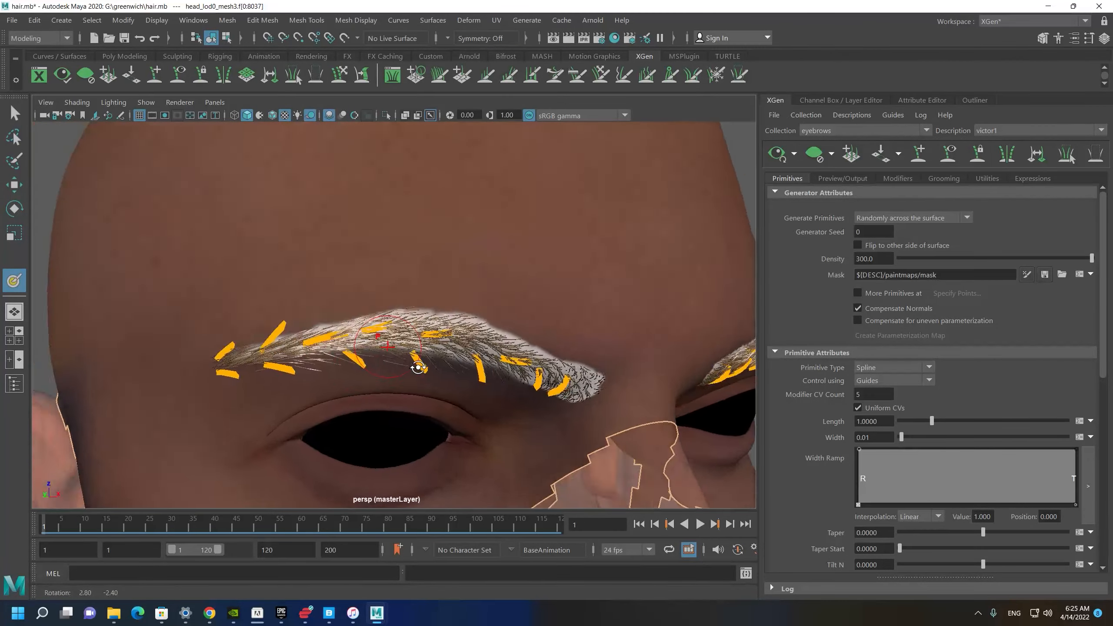
pyautogui.keyDown('alt'); pyautogui.moveTo(426, 368); pyautogui.dragTo(377, 351); pyautogui.keyUp('alt')
pyautogui.keyDown('alt'); pyautogui.moveTo(377, 351); pyautogui.dragTo(298, 315, button='right'); pyautogui.keyUp('alt')
pyautogui.keyDown('alt'); pyautogui.moveTo(298, 316); pyautogui.dragTo(412, 304); pyautogui.keyUp('alt')
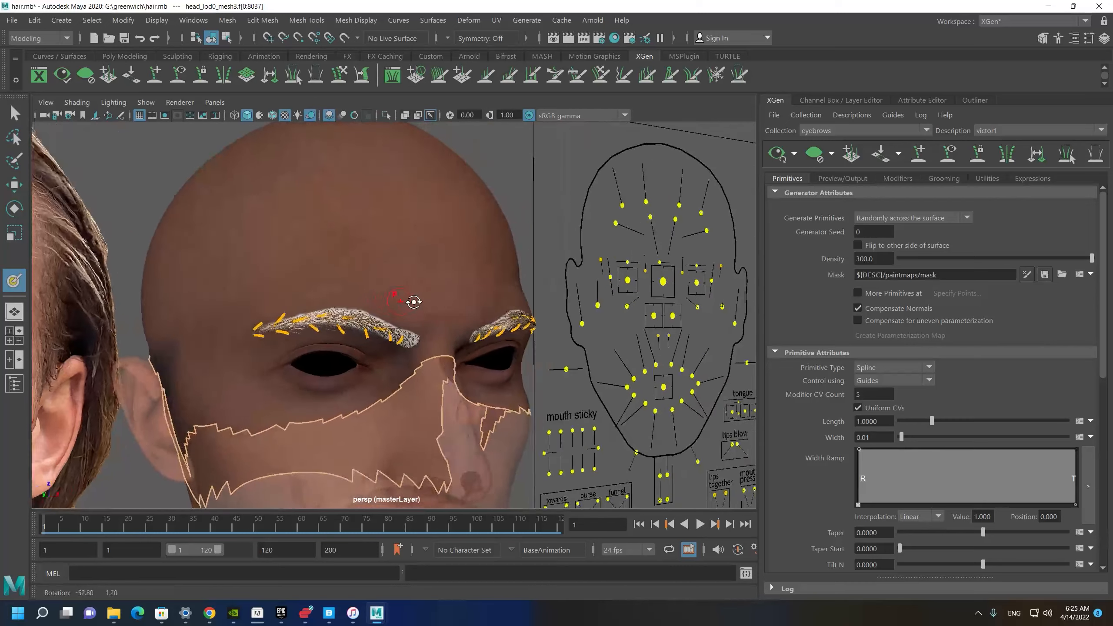
pyautogui.keyDown('alt'); pyautogui.moveTo(412, 303); pyautogui.dragTo(420, 385, button='right'); pyautogui.keyUp('alt')
pyautogui.keyDown('alt'); pyautogui.moveTo(315, 292); pyautogui.dragTo(424, 316); pyautogui.keyUp('alt')
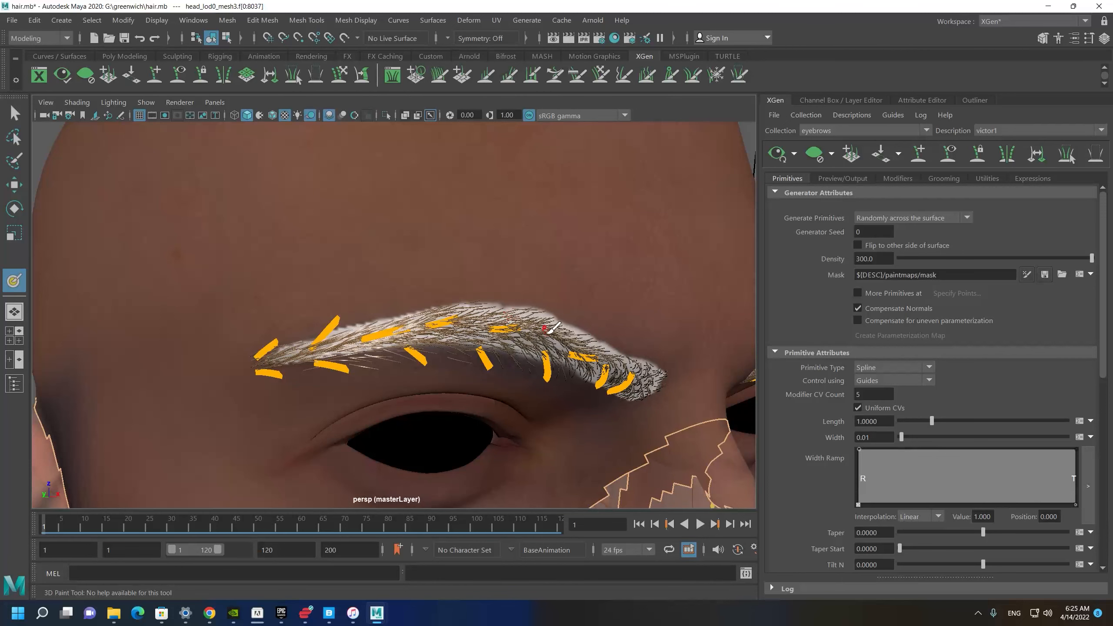
pyautogui.moveTo(635, 369)
pyautogui.keyDown('alt'); pyautogui.mouseDown()
pyautogui.moveTo(600, 346)
pyautogui.moveTo(597, 316)
pyautogui.moveTo(576, 298)
pyautogui.moveTo(522, 298)
pyautogui.mouseUp(); pyautogui.keyUp('alt')
pyautogui.keyDown('alt'); pyautogui.moveTo(314, 322); pyautogui.dragTo(484, 283); pyautogui.keyUp('alt')
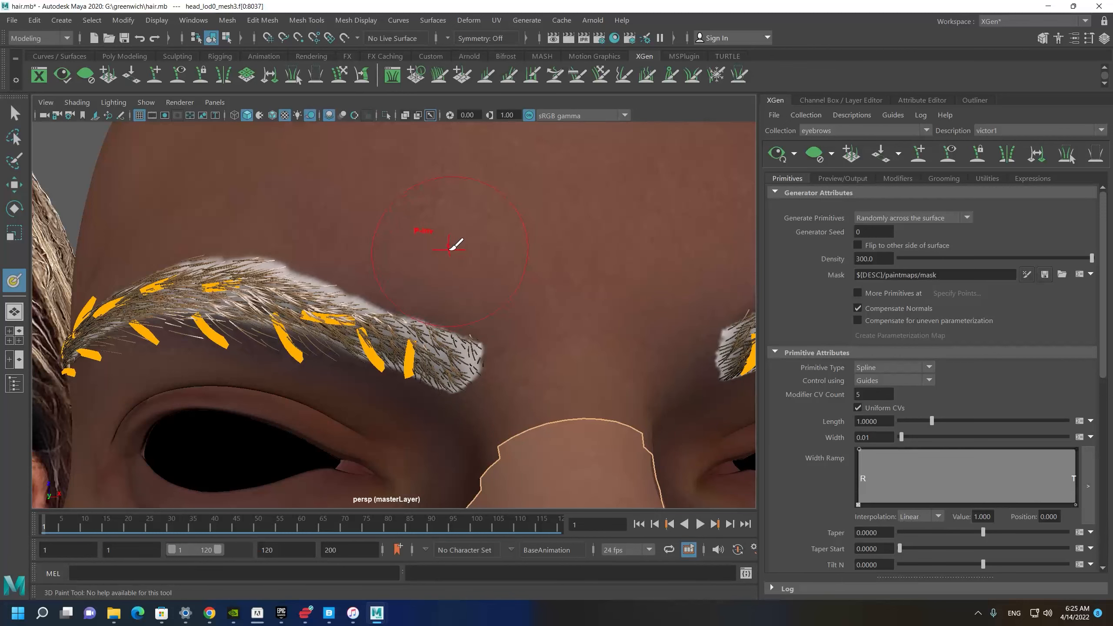
pyautogui.keyDown('alt'); pyautogui.moveTo(454, 246); pyautogui.dragTo(504, 247); pyautogui.keyUp('alt')
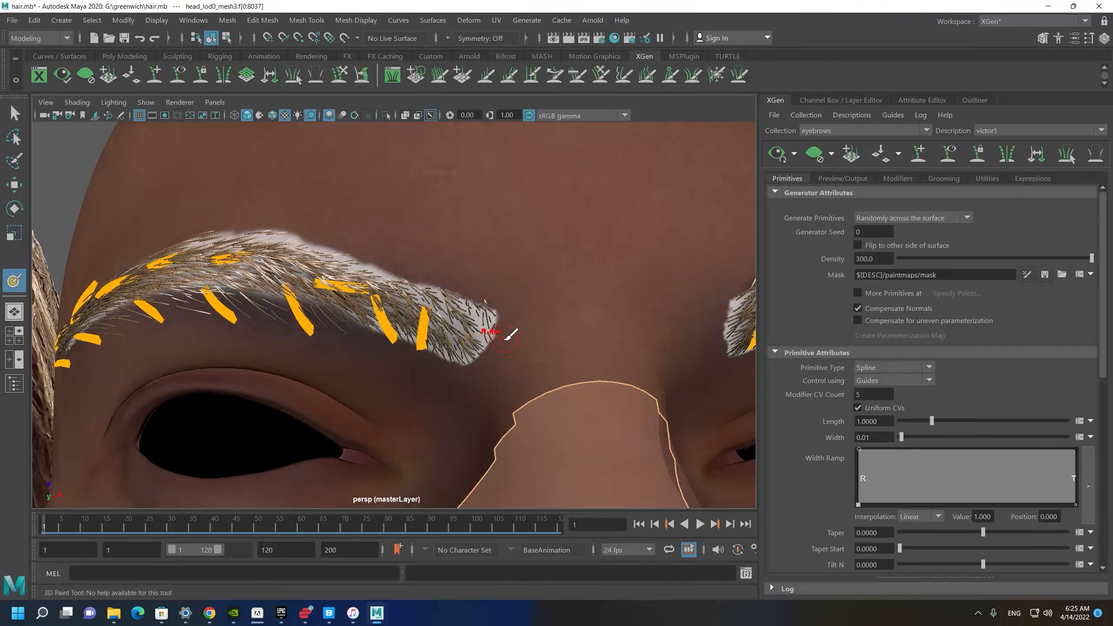
pyautogui.keyDown('alt'); pyautogui.moveTo(504, 351); pyautogui.dragTo(512, 394); pyautogui.keyUp('alt')
pyautogui.scroll(-1, 565, 311)
pyautogui.keyDown('alt'); pyautogui.moveTo(437, 234); pyautogui.dragTo(456, 258, button='middle'); pyautogui.keyUp('alt')
pyautogui.scroll(-2, 467, 218)
pyautogui.keyDown('alt'); pyautogui.moveTo(493, 254); pyautogui.dragTo(506, 267); pyautogui.keyUp('alt')
pyautogui.scroll(2, 388, 284)
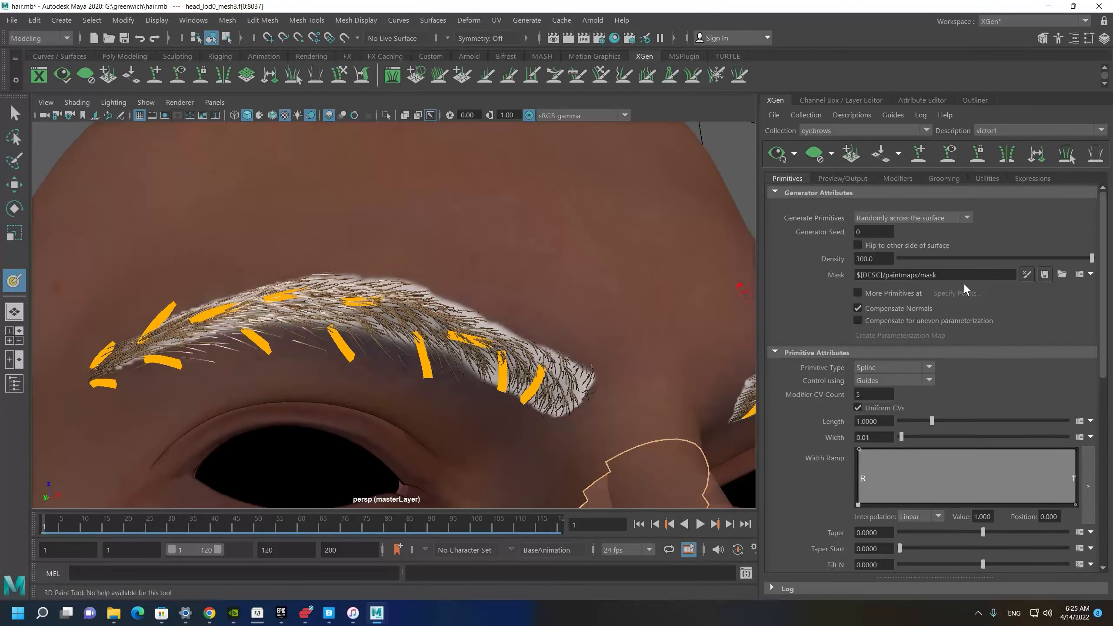
# Save the eyebrow density mask again and check the hairs on both brows.
pyautogui.click(1047, 274)
pyautogui.keyDown('alt'); pyautogui.moveTo(434, 326); pyautogui.dragTo(460, 337); pyautogui.keyUp('alt')
pyautogui.keyDown('alt'); pyautogui.moveTo(317, 361); pyautogui.dragTo(518, 273, button='middle'); pyautogui.keyUp('alt')
pyautogui.scroll(2, 483, 271)
pyautogui.keyDown('alt'); pyautogui.moveTo(275, 257); pyautogui.dragTo(331, 237); pyautogui.keyUp('alt')
pyautogui.scroll(1, 480, 250)
pyautogui.scroll(-4, 480, 250)
pyautogui.moveTo(480, 249)
pyautogui.keyDown('alt'); pyautogui.mouseDown()
pyautogui.moveTo(341, 308)
pyautogui.moveTo(302, 312)
pyautogui.mouseUp(); pyautogui.keyUp('alt')
pyautogui.scroll(-4, 417, 318)
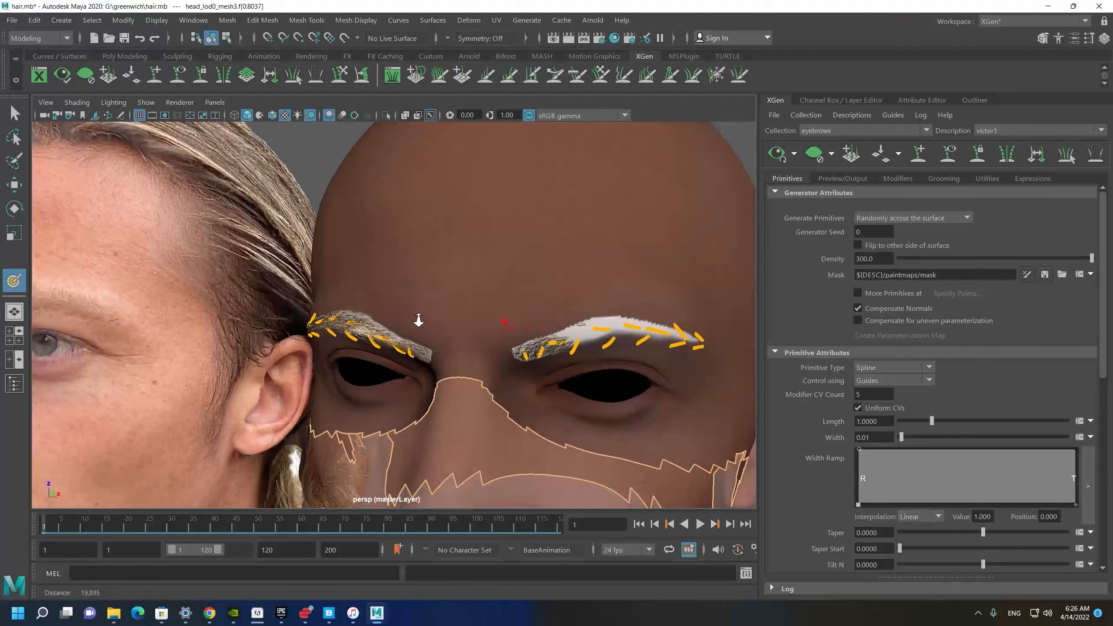
pyautogui.keyDown('alt'); pyautogui.moveTo(417, 318); pyautogui.dragTo(328, 278); pyautogui.keyUp('alt')
pyautogui.scroll(2, 467, 312)
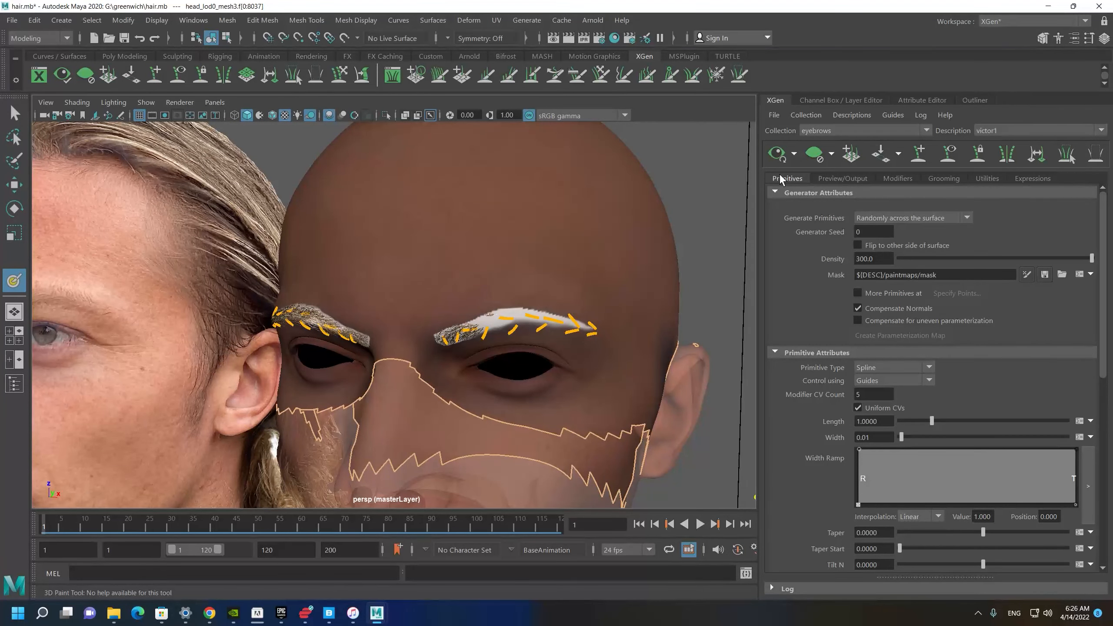
pyautogui.keyDown('alt'); pyautogui.moveTo(490, 274); pyautogui.dragTo(524, 264); pyautogui.keyUp('alt')
# Hide the eyebrow guides and leave mask painting for the Move tool with the head deselected.
pyautogui.click(946, 158)
pyautogui.scroll(-3, 524, 264)
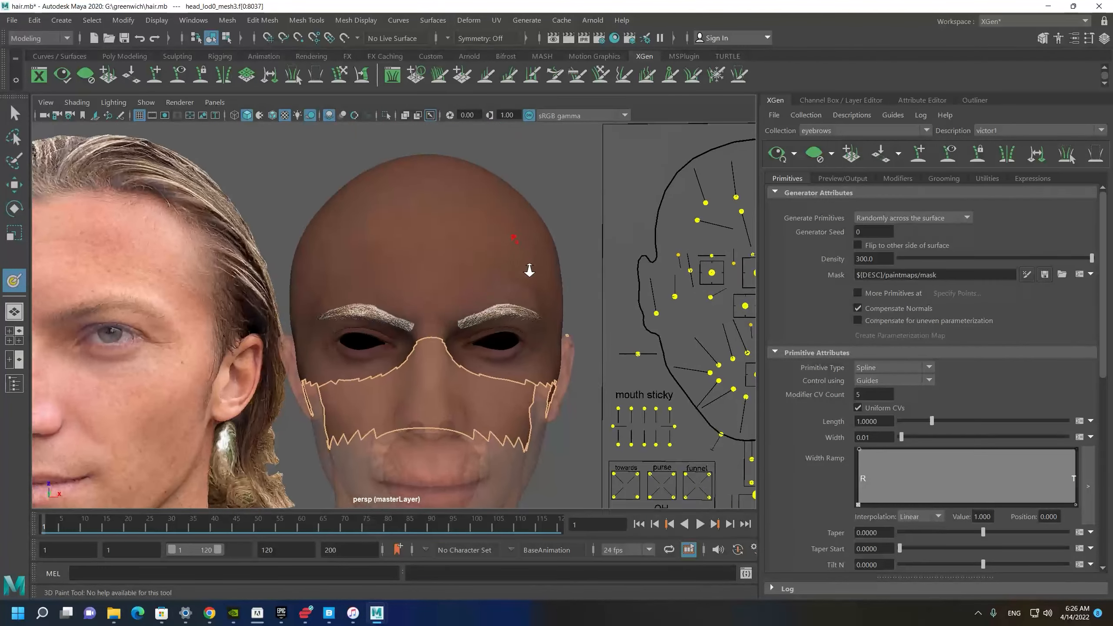
pyautogui.scroll(1, 524, 264)
pyautogui.press('w')
pyautogui.click(605, 382)
# Examine the thickness and shape of both eyebrows on the textured head, up close and from a distance.
pyautogui.keyDown('alt'); pyautogui.moveTo(605, 383); pyautogui.dragTo(603, 377); pyautogui.keyUp('alt')
pyautogui.scroll(-5, 271, 320)
pyautogui.keyDown('alt'); pyautogui.moveTo(271, 320); pyautogui.dragTo(280, 321); pyautogui.keyUp('alt')
pyautogui.keyDown('alt'); pyautogui.moveTo(280, 321); pyautogui.dragTo(547, 397, button='right'); pyautogui.keyUp('alt')
pyautogui.keyDown('alt'); pyautogui.moveTo(547, 397); pyautogui.dragTo(570, 379); pyautogui.keyUp('alt')
pyautogui.keyDown('alt'); pyautogui.moveTo(526, 368); pyautogui.dragTo(443, 345, button='right'); pyautogui.keyUp('alt')
pyautogui.moveTo(442, 347)
pyautogui.keyDown('alt'); pyautogui.mouseDown()
pyautogui.moveTo(452, 350)
pyautogui.moveTo(427, 349)
pyautogui.moveTo(432, 358)
pyautogui.mouseUp(); pyautogui.keyUp('alt')
pyautogui.scroll(5, 432, 358)
pyautogui.keyDown('alt'); pyautogui.moveTo(430, 301); pyautogui.dragTo(430, 300); pyautogui.keyUp('alt')
pyautogui.keyDown('alt'); pyautogui.moveTo(430, 300); pyautogui.dragTo(426, 332, button='right'); pyautogui.keyUp('alt')
pyautogui.keyDown('alt'); pyautogui.moveTo(426, 332); pyautogui.dragTo(382, 323); pyautogui.keyUp('alt')
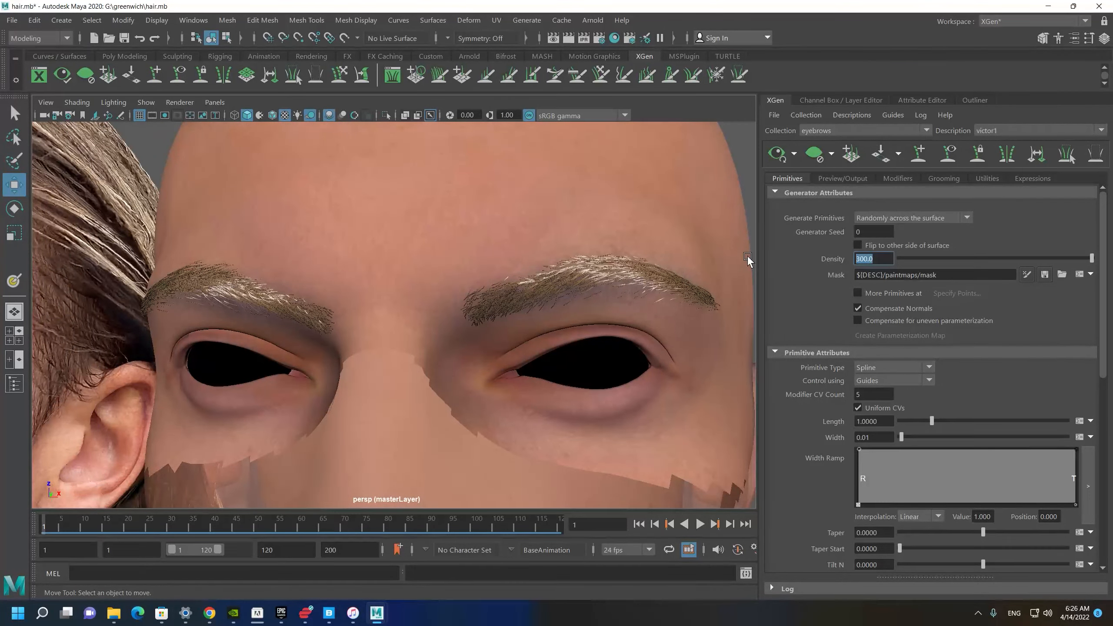
# Set the eyebrow hair density to 100 and view the brows up close.
pyautogui.write('100')
pyautogui.press('Return')
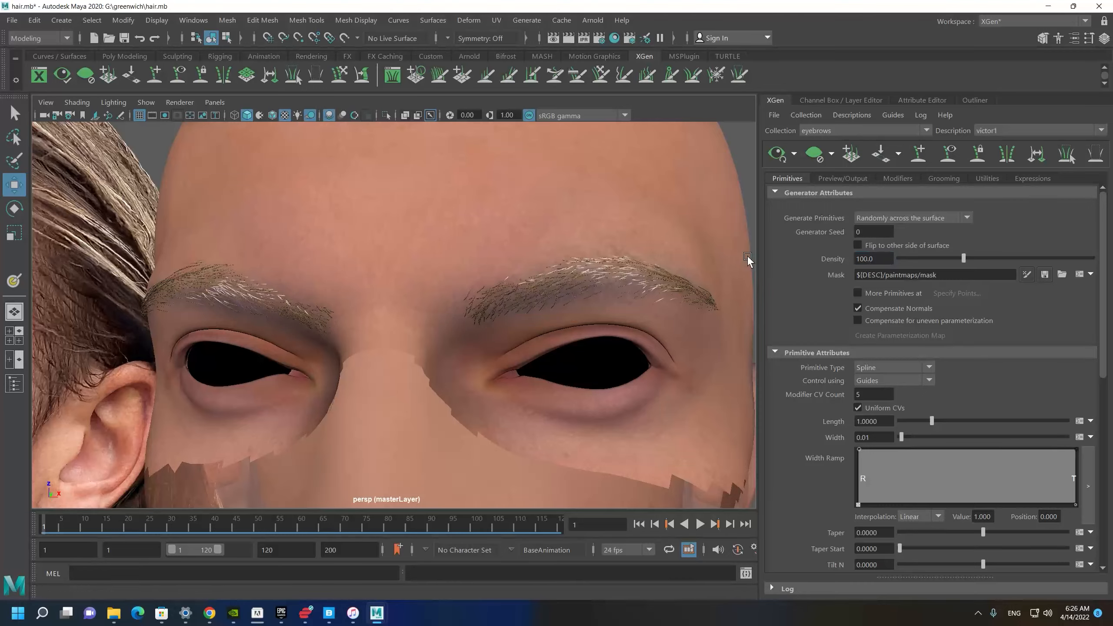
pyautogui.keyDown('alt'); pyautogui.moveTo(747, 255); pyautogui.dragTo(351, 162, button='right'); pyautogui.keyUp('alt')
pyautogui.keyDown('alt'); pyautogui.moveTo(389, 113); pyautogui.dragTo(618, 340, button='right'); pyautogui.keyUp('alt')
pyautogui.keyDown('alt'); pyautogui.moveTo(614, 336); pyautogui.dragTo(531, 322); pyautogui.keyUp('alt')
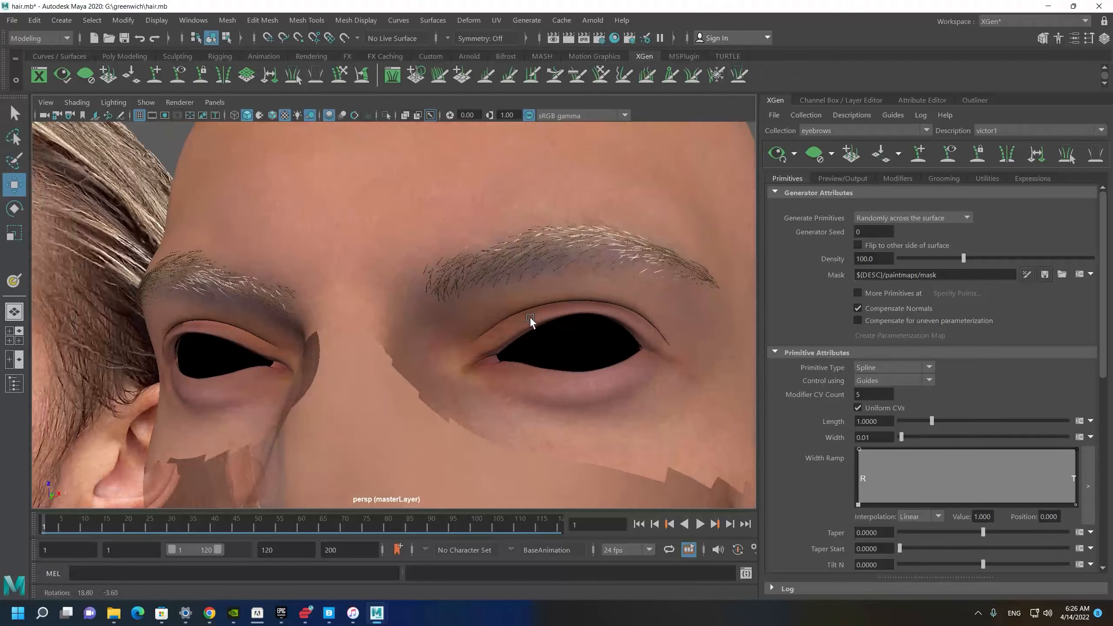
# Set the eyebrow hair density to 200.
pyautogui.write('200')
pyautogui.press('Return')
pyautogui.keyDown('alt'); pyautogui.moveTo(693, 245); pyautogui.dragTo(350, 230, button='right'); pyautogui.keyUp('alt')
pyautogui.keyDown('alt'); pyautogui.moveTo(357, 231); pyautogui.dragTo(413, 213, button='middle'); pyautogui.keyUp('alt')
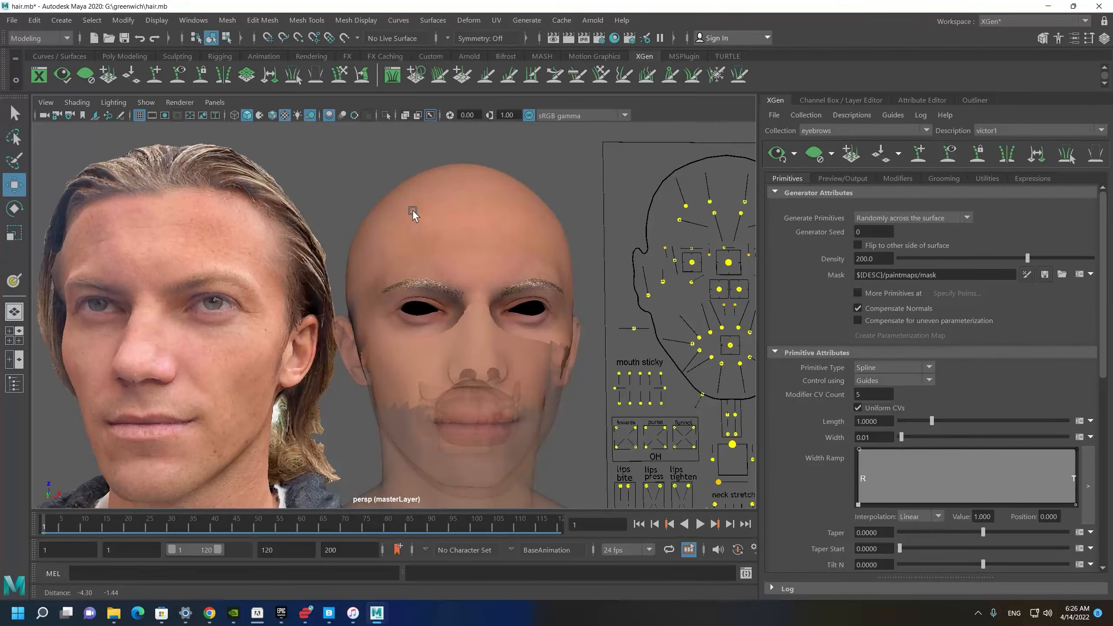
# Compare the eyebrows with the reference face and check the hairs at the inner brow ends up close.
pyautogui.keyDown('alt'); pyautogui.moveTo(413, 209); pyautogui.dragTo(295, 259); pyautogui.keyUp('alt')
pyautogui.scroll(8, 358, 313)
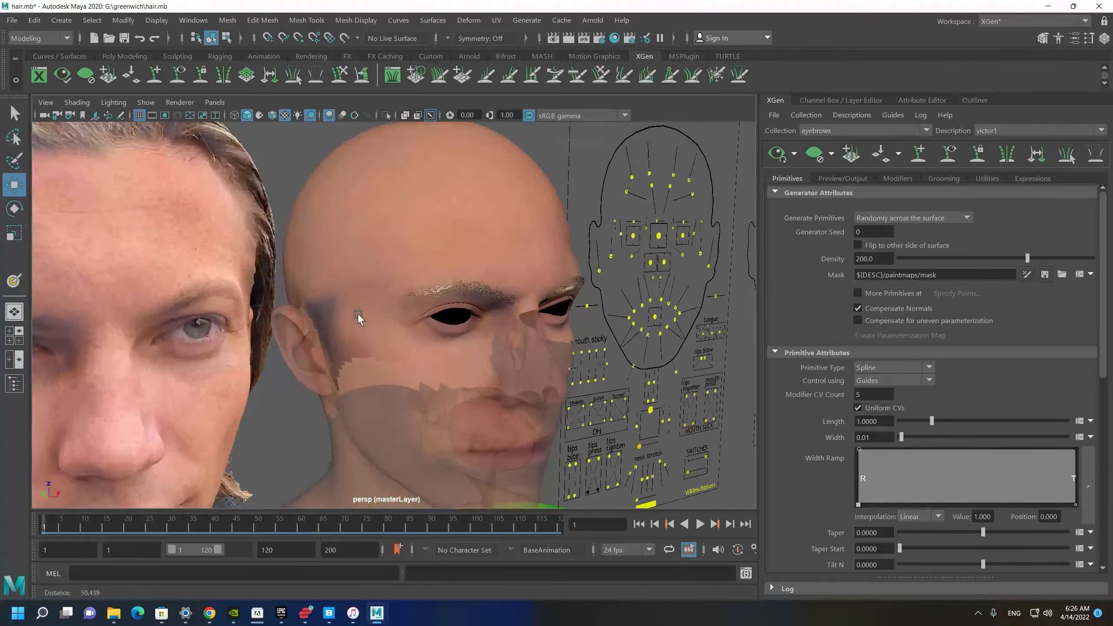
pyautogui.scroll(-2, 346, 275)
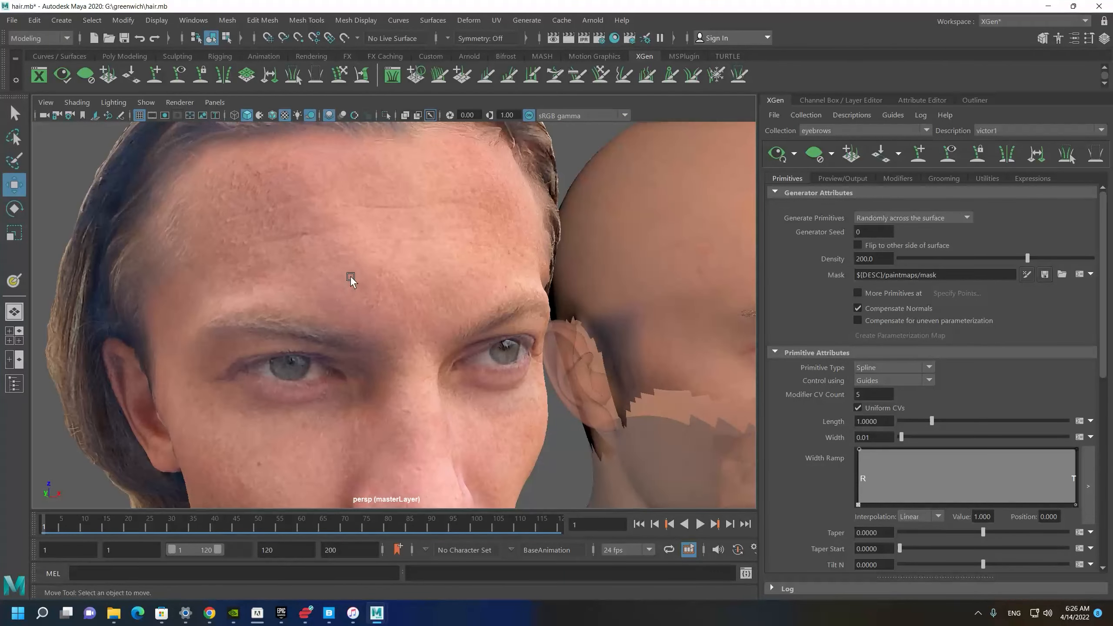
pyautogui.keyDown('alt'); pyautogui.moveTo(343, 279); pyautogui.dragTo(194, 239, button='middle'); pyautogui.keyUp('alt')
pyautogui.scroll(5, 377, 303)
pyautogui.moveTo(394, 310)
pyautogui.keyDown('alt'); pyautogui.mouseDown()
pyautogui.moveTo(431, 316)
pyautogui.moveTo(395, 307)
pyautogui.mouseUp(); pyautogui.keyUp('alt')
pyautogui.scroll(-8, 395, 307)
pyautogui.moveTo(245, 272)
pyautogui.keyDown('alt'); pyautogui.mouseDown()
pyautogui.moveTo(194, 263)
pyautogui.moveTo(237, 268)
pyautogui.mouseUp(); pyautogui.keyUp('alt')
pyautogui.keyDown('alt'); pyautogui.moveTo(284, 325); pyautogui.dragTo(228, 295); pyautogui.keyUp('alt')
pyautogui.scroll(7, 503, 451)
pyautogui.keyDown('alt'); pyautogui.moveTo(503, 451); pyautogui.dragTo(414, 340); pyautogui.keyUp('alt')
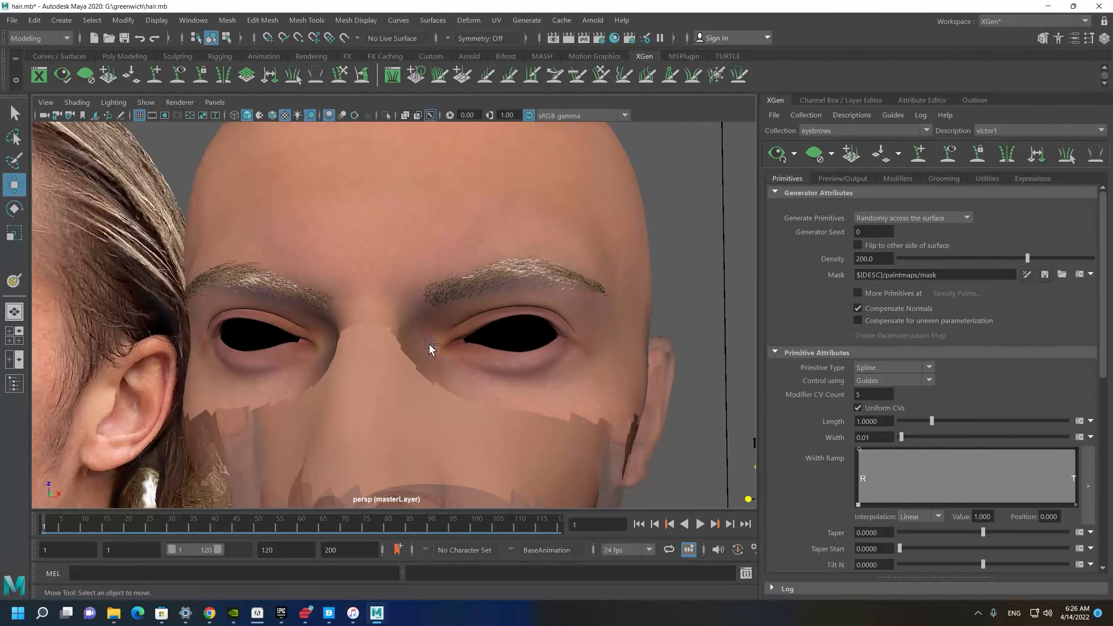
pyautogui.keyDown('alt'); pyautogui.moveTo(199, 280); pyautogui.dragTo(401, 318); pyautogui.keyUp('alt')
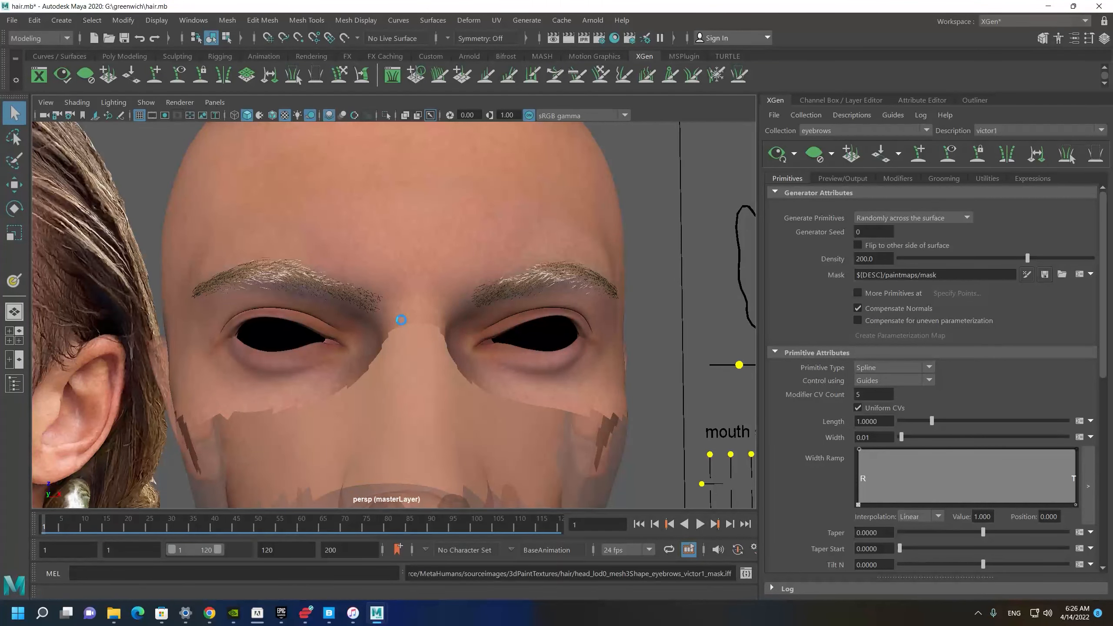
pyautogui.press('w')
pyautogui.keyDown('alt'); pyautogui.moveTo(400, 318); pyautogui.dragTo(371, 200); pyautogui.keyUp('alt')
pyautogui.keyDown('alt'); pyautogui.moveTo(371, 200); pyautogui.dragTo(425, 282, button='middle'); pyautogui.keyUp('alt')
pyautogui.keyDown('alt'); pyautogui.moveTo(425, 281); pyautogui.dragTo(496, 380, button='right'); pyautogui.keyUp('alt')
pyautogui.keyDown('alt'); pyautogui.moveTo(451, 239); pyautogui.dragTo(318, 229, button='right'); pyautogui.keyUp('alt')
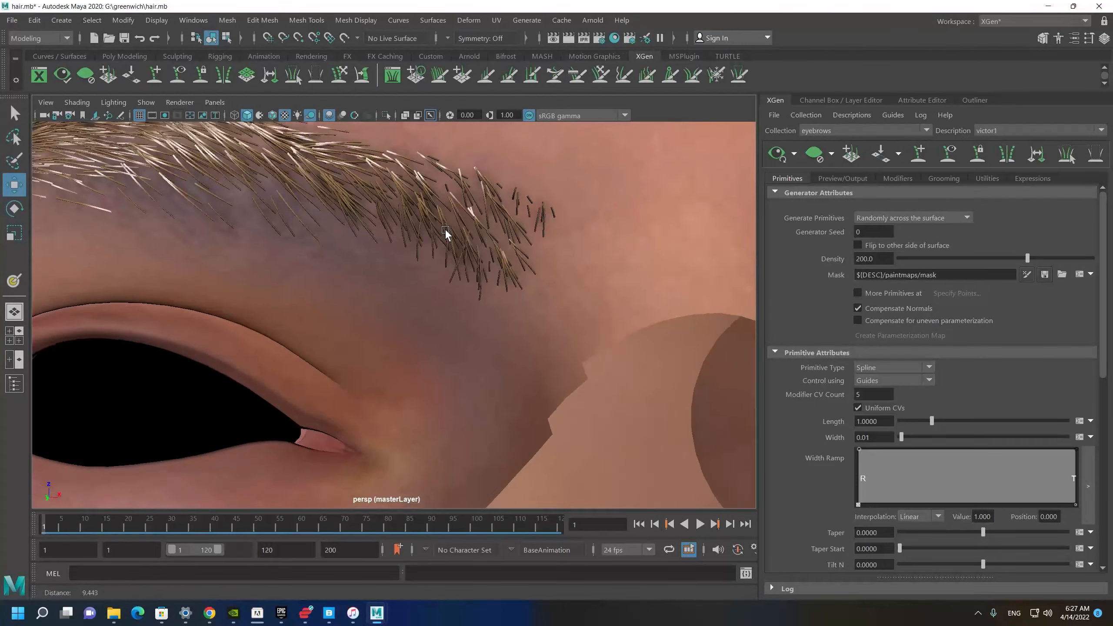
pyautogui.keyDown('alt'); pyautogui.moveTo(319, 229); pyautogui.dragTo(352, 249); pyautogui.keyUp('alt')
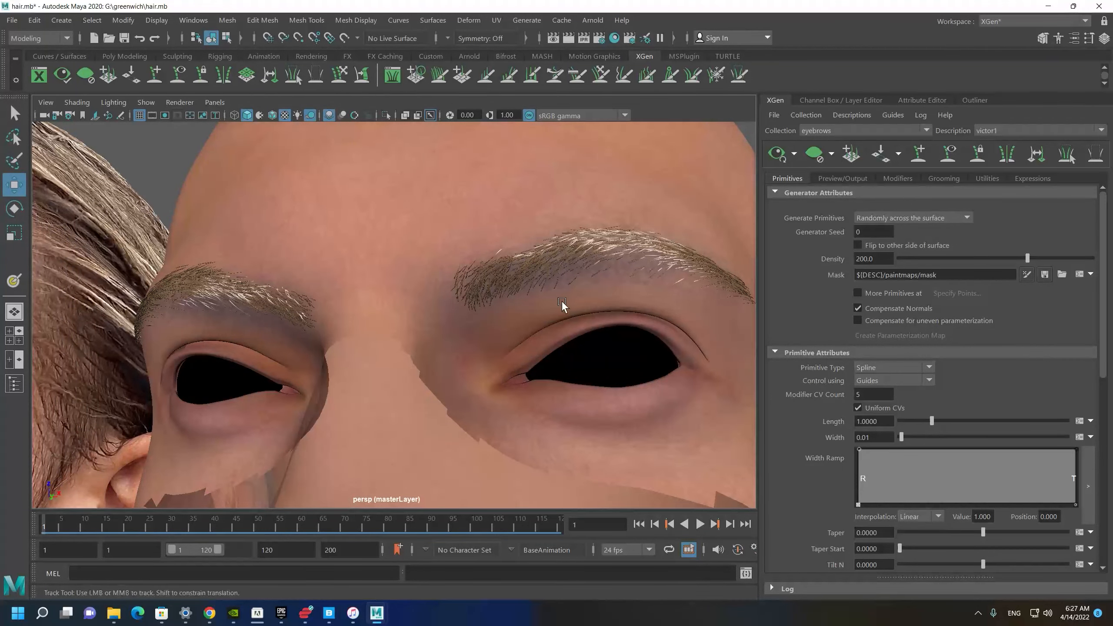
# Show the eyebrow guides and add a new guide at the inner end of the original brow.
pyautogui.click(948, 156)
pyautogui.scroll(3, 477, 303)
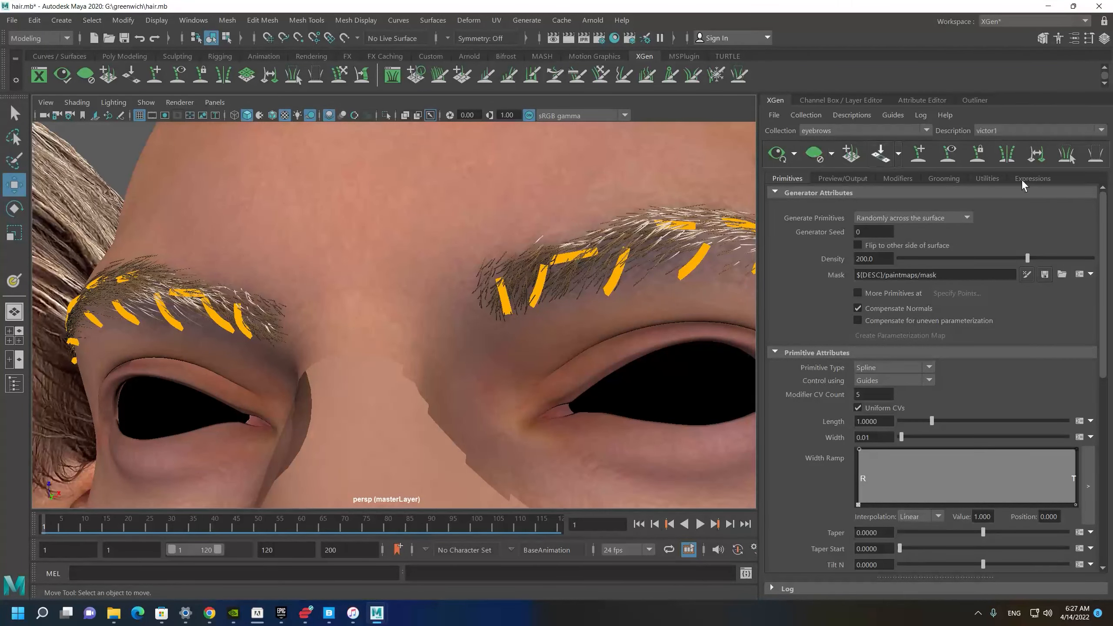
pyautogui.click(920, 155)
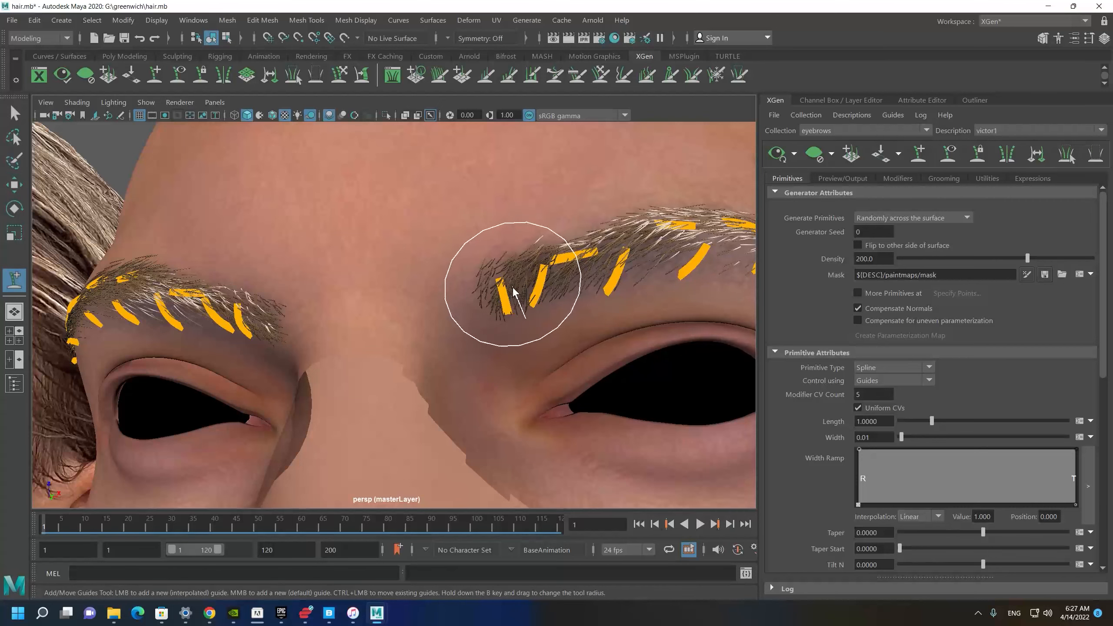
pyautogui.click(481, 304)
# Rotate the new inner guide so it leans upward and slightly toward the middle of the forehead.
pyautogui.press('e')
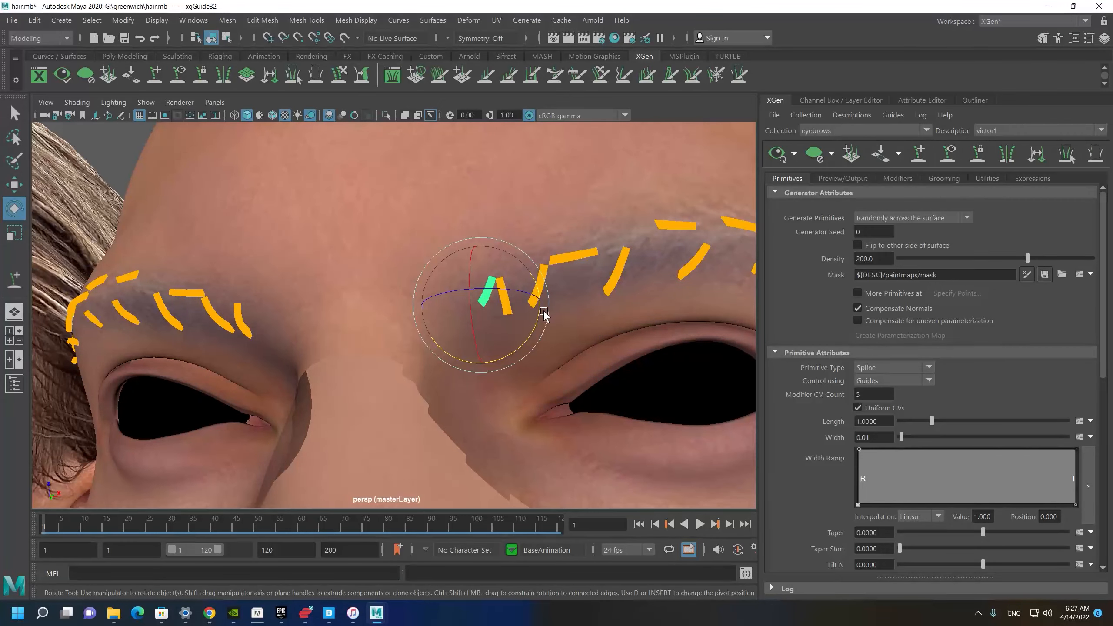
pyautogui.moveTo(541, 309); pyautogui.dragTo(530, 275)
pyautogui.keyDown('alt'); pyautogui.moveTo(497, 330); pyautogui.dragTo(553, 272); pyautogui.keyUp('alt')
pyautogui.press('w')
pyautogui.press('e')
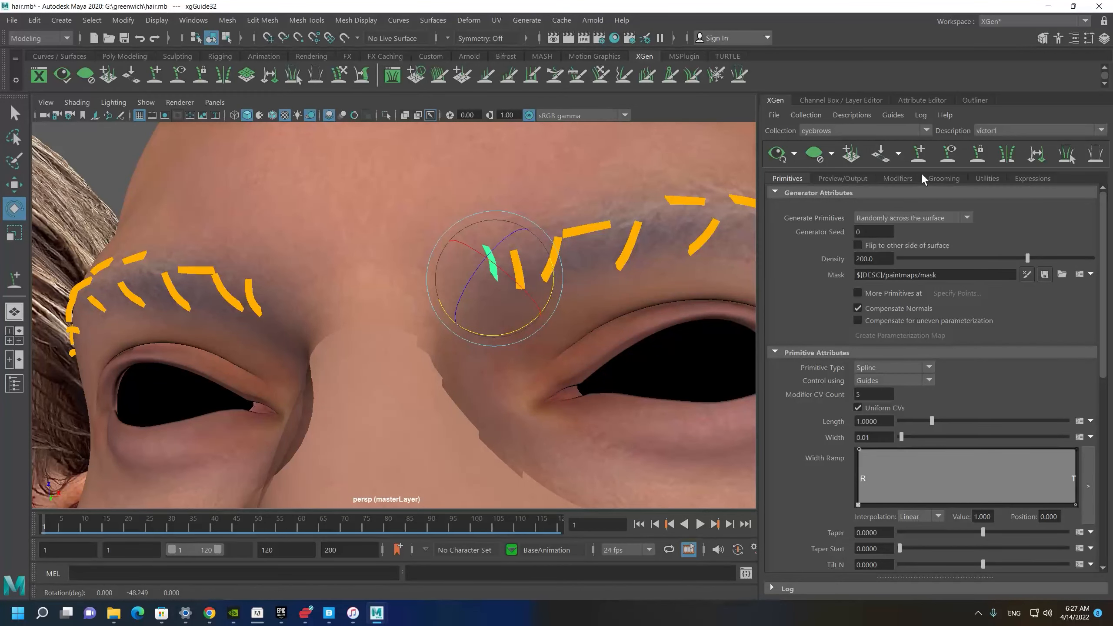
# Mirror the new inner guide onto the opposite brow and refresh the hair preview.
pyautogui.click(1009, 161)
pyautogui.keyDown('alt'); pyautogui.moveTo(359, 264); pyautogui.dragTo(395, 267); pyautogui.keyUp('alt')
pyautogui.click(775, 157)
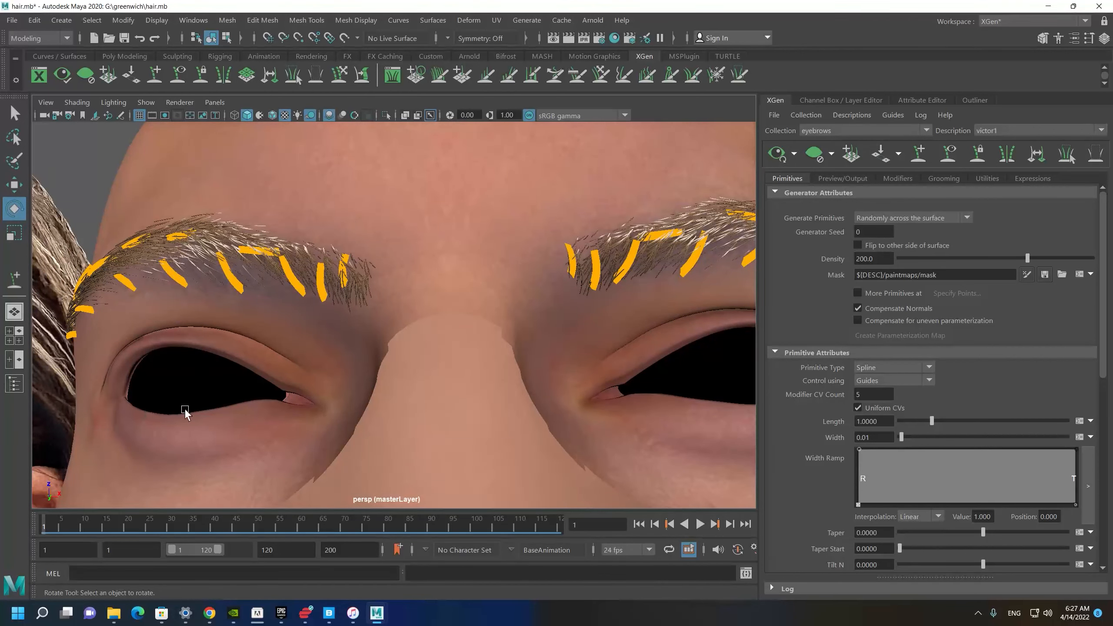
# Scale up the innermost guides of both brows together to about 1.18.
pyautogui.moveTo(434, 311)
pyautogui.keyDown('alt'); pyautogui.mouseDown()
pyautogui.moveTo(412, 316)
pyautogui.moveTo(419, 325)
pyautogui.mouseUp(); pyautogui.keyUp('alt')
pyautogui.press('r')
pyautogui.click(392, 310)
pyautogui.click(177, 316)
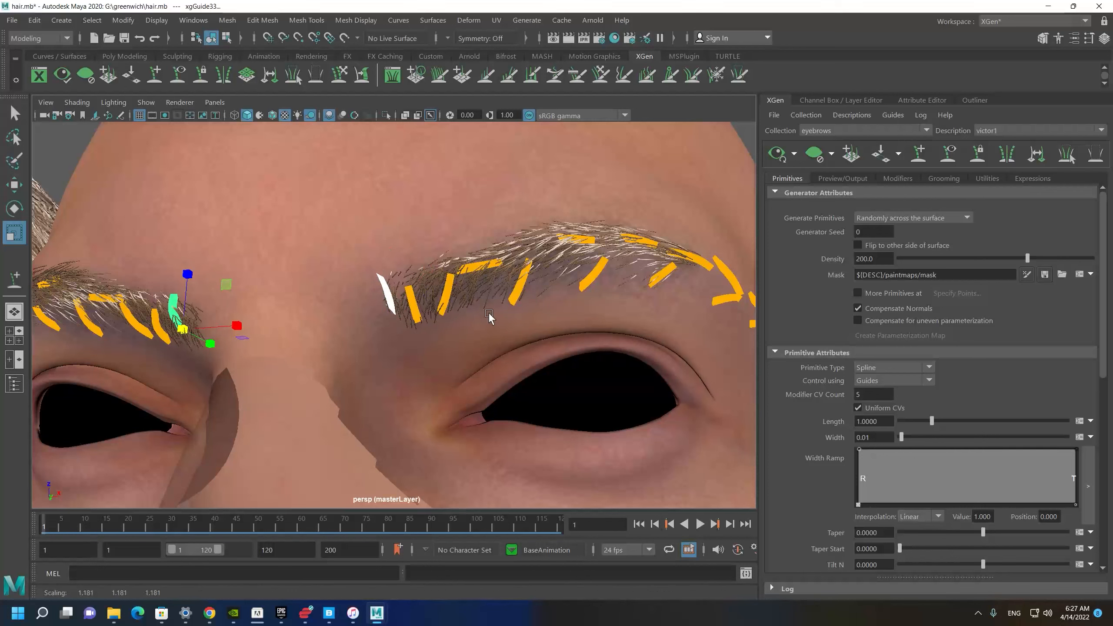
# Scale up the second guides from the inner end on both brows to about 1.27 and refresh the preview.
pyautogui.click(418, 324)
pyautogui.keyDown('shift'); pyautogui.click(161, 334); pyautogui.keyUp('shift')
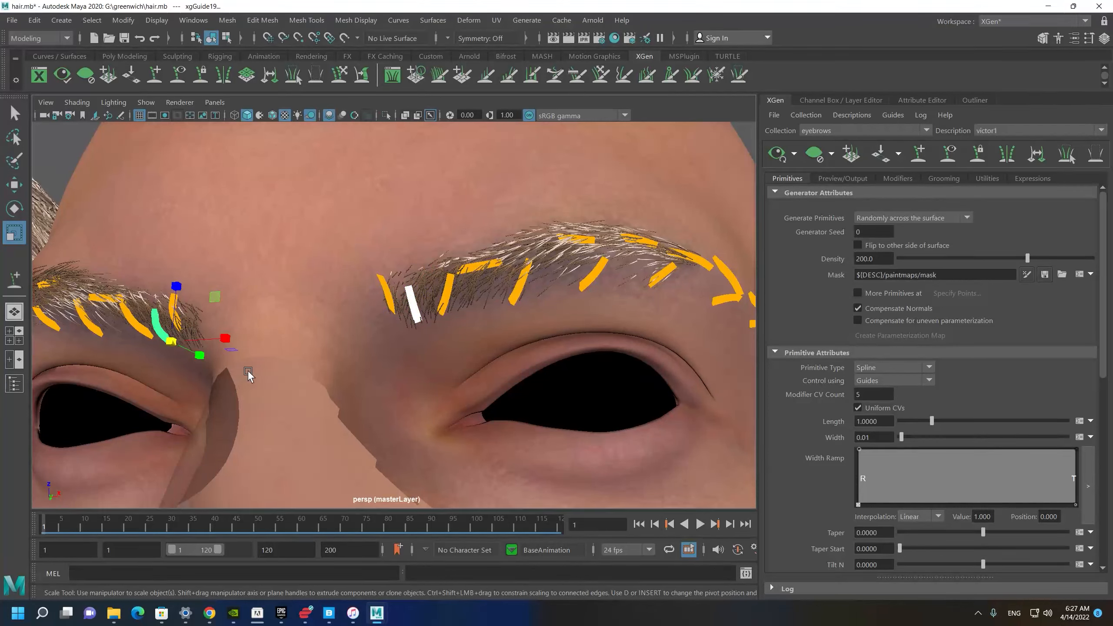
pyautogui.click(772, 153)
pyautogui.keyDown('alt'); pyautogui.moveTo(485, 349); pyautogui.dragTo(487, 332); pyautogui.keyUp('alt')
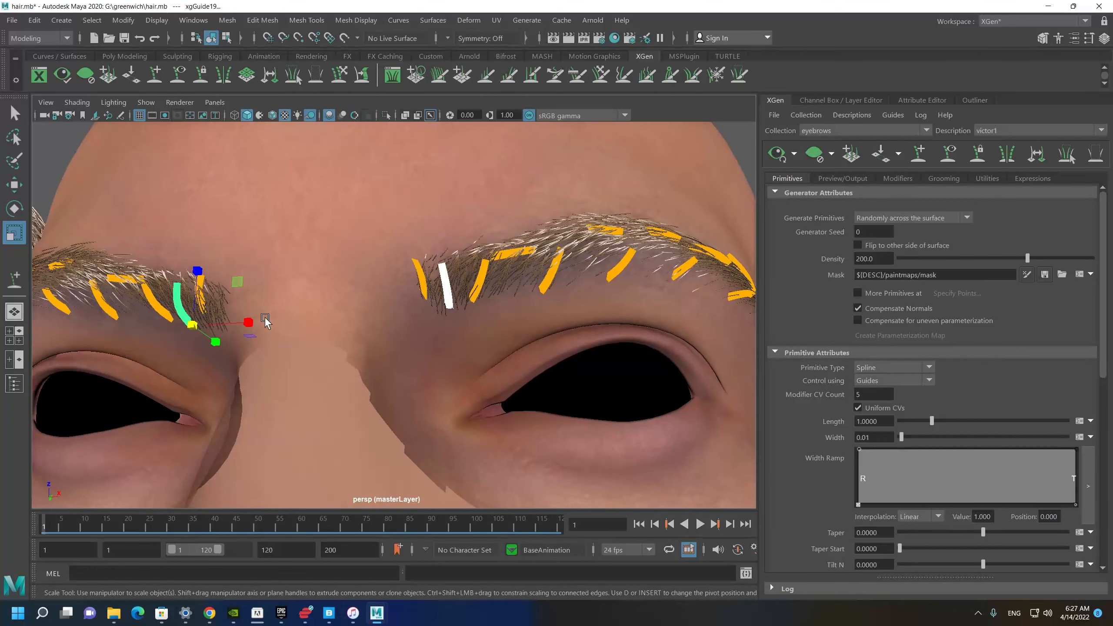
pyautogui.moveTo(454, 348); pyautogui.dragTo(459, 345, button='middle')
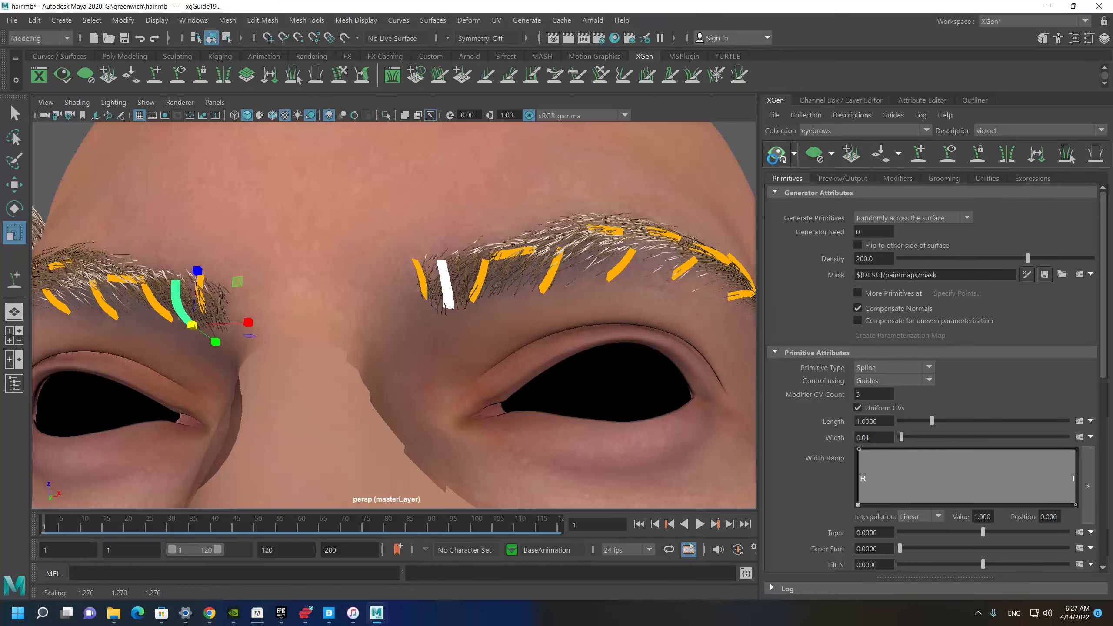
# Select the innermost guide of the brow on the character's left and examine the inner guides and hair from several angles.
pyautogui.scroll(2, 450, 316)
pyautogui.press('q')
pyautogui.click(425, 285)
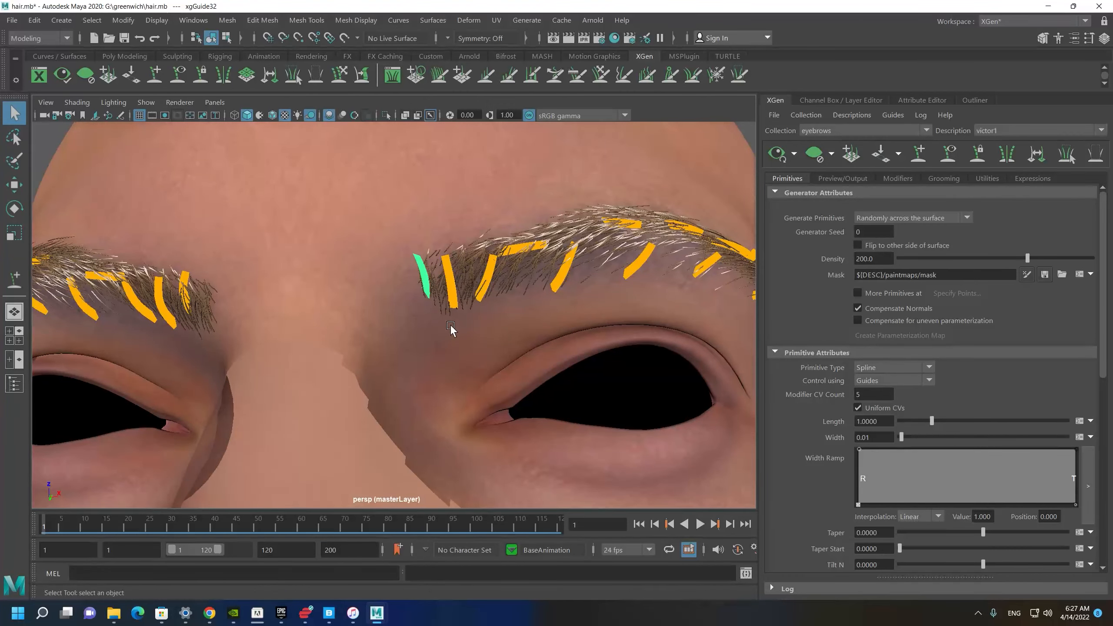
pyautogui.press('r')
pyautogui.scroll(-4, 428, 341)
pyautogui.keyDown('alt'); pyautogui.moveTo(427, 341); pyautogui.dragTo(359, 362); pyautogui.keyUp('alt')
pyautogui.scroll(8, 501, 468)
pyautogui.keyDown('alt'); pyautogui.moveTo(577, 385); pyautogui.dragTo(473, 364, button='right'); pyautogui.keyUp('alt')
pyautogui.keyDown('alt'); pyautogui.moveTo(474, 364); pyautogui.dragTo(335, 330); pyautogui.keyUp('alt')
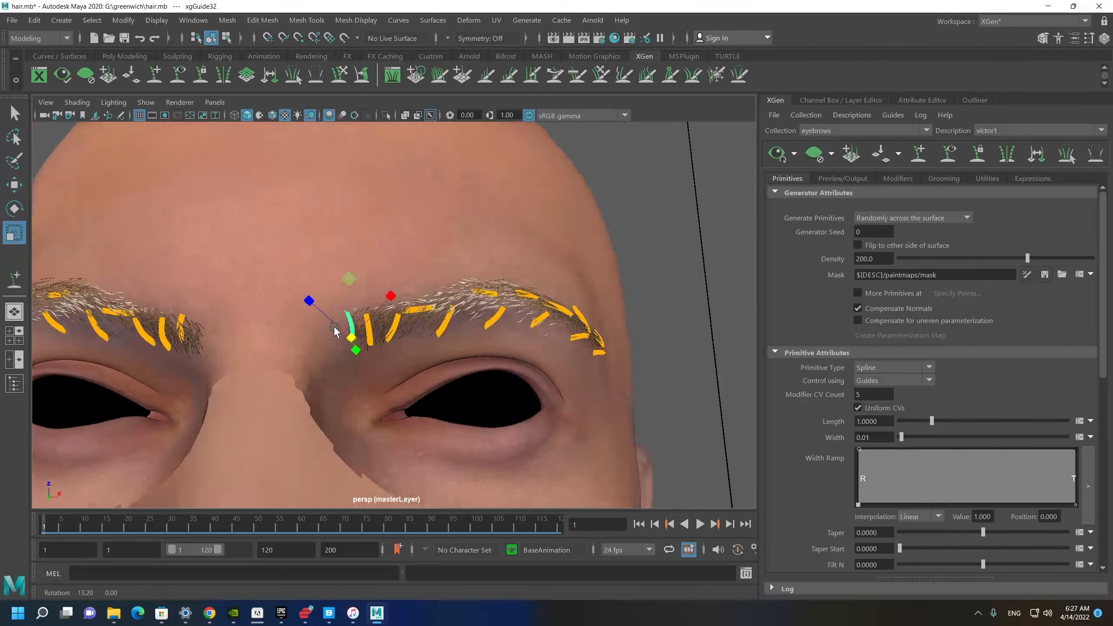
pyautogui.keyDown('alt'); pyautogui.moveTo(336, 331); pyautogui.dragTo(651, 293, button='right'); pyautogui.keyUp('alt')
# Regenerate the Clumping1 modifier's clump points at a density of 100 and save the maps.
pyautogui.click(911, 180)
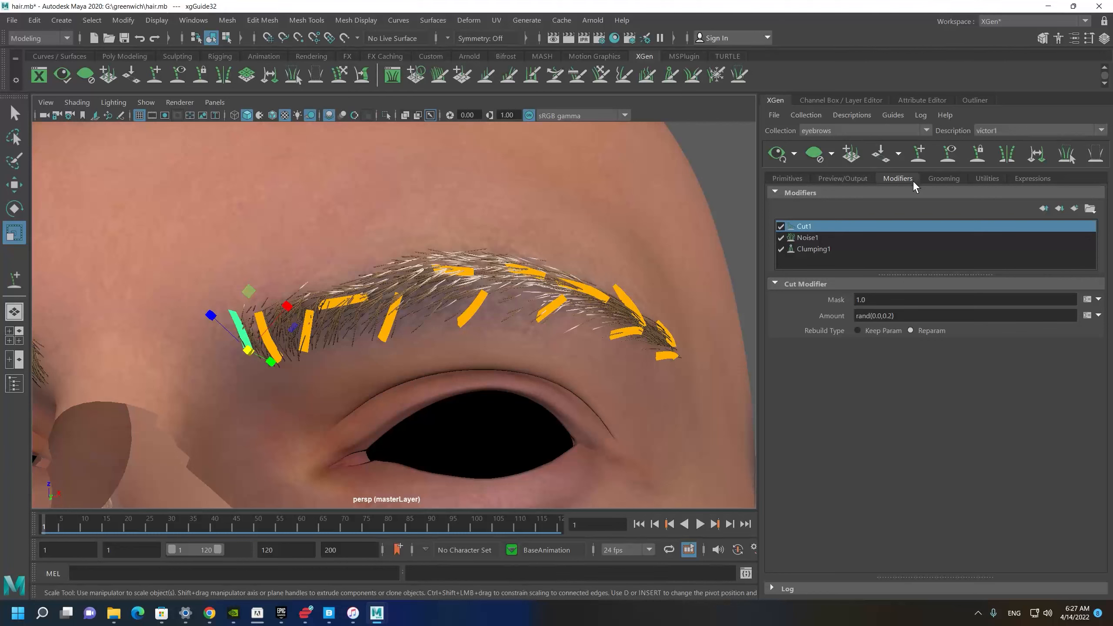
pyautogui.click(819, 239)
pyautogui.click(816, 249)
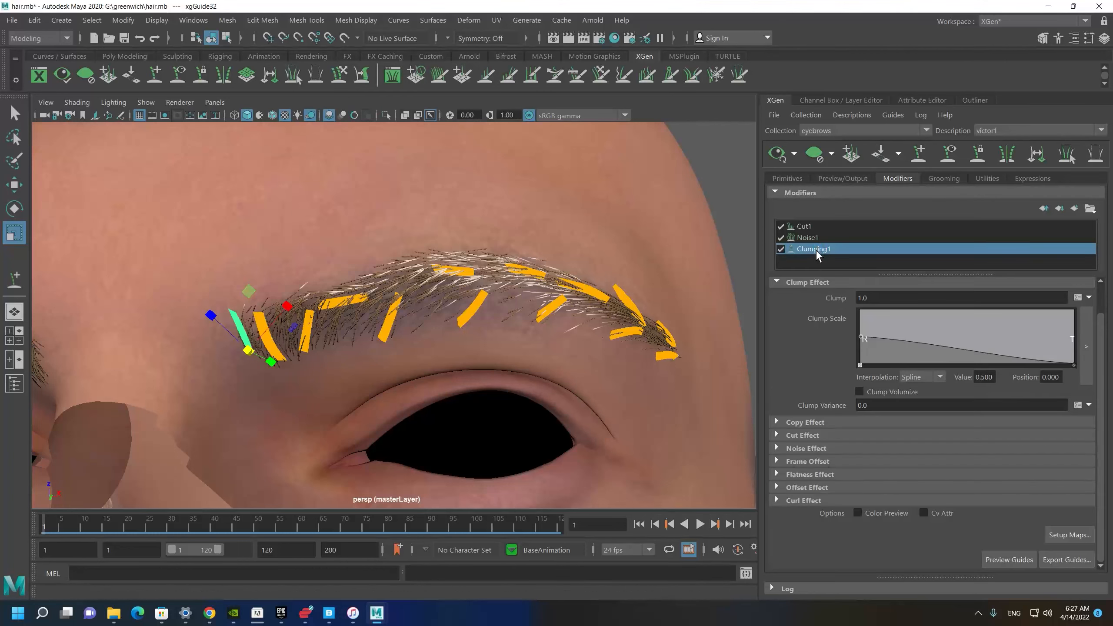
pyautogui.click(1069, 535)
pyautogui.press('Tab')
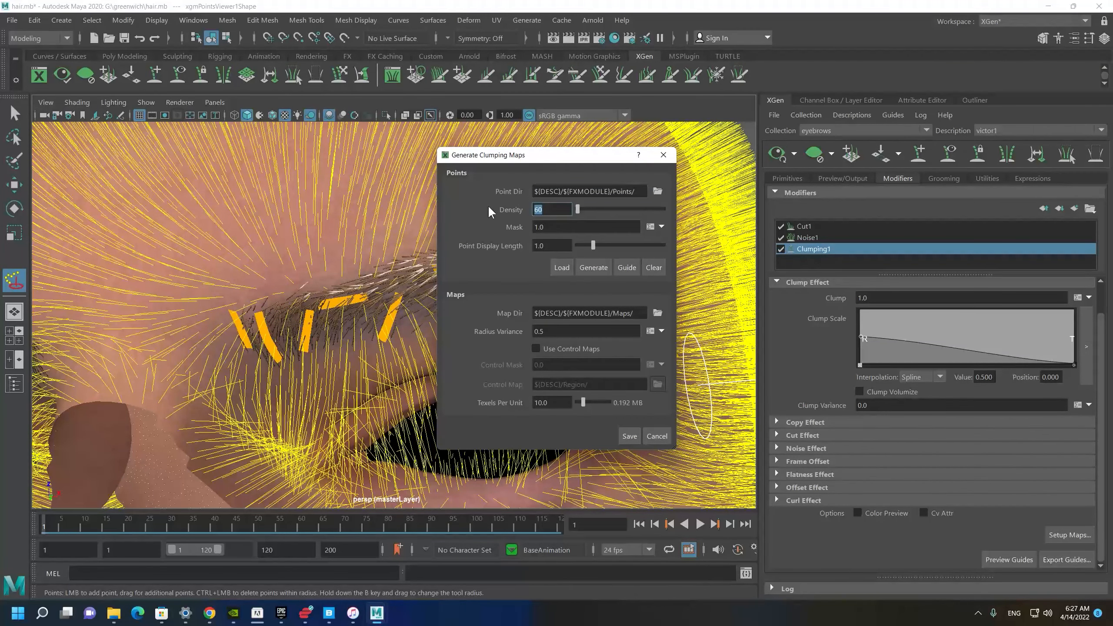
pyautogui.write('100')
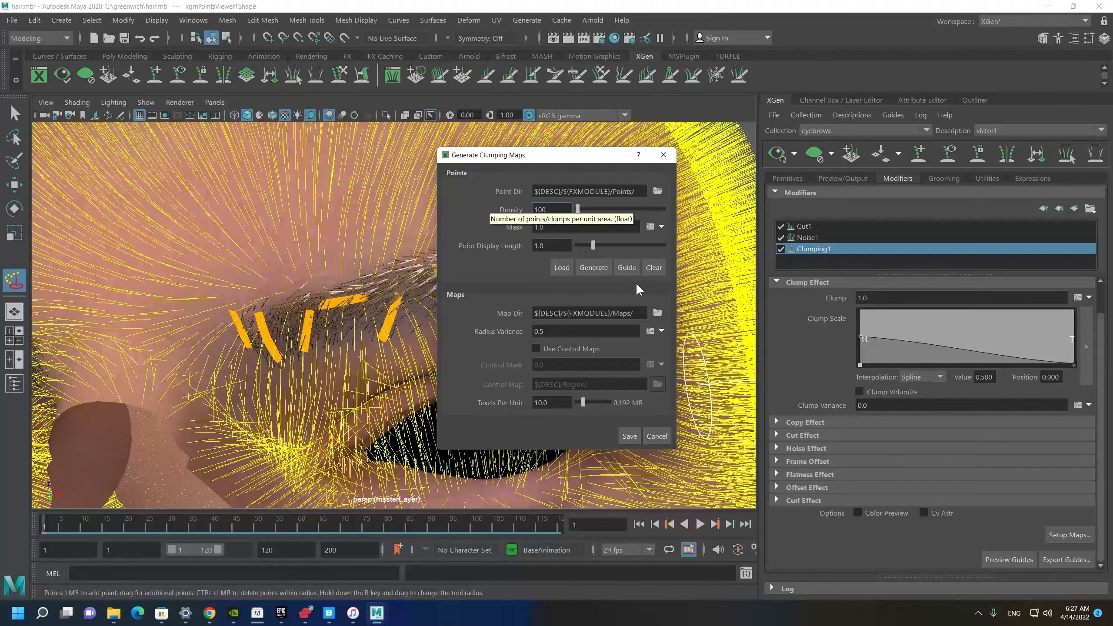
pyautogui.click(592, 269)
pyautogui.click(628, 436)
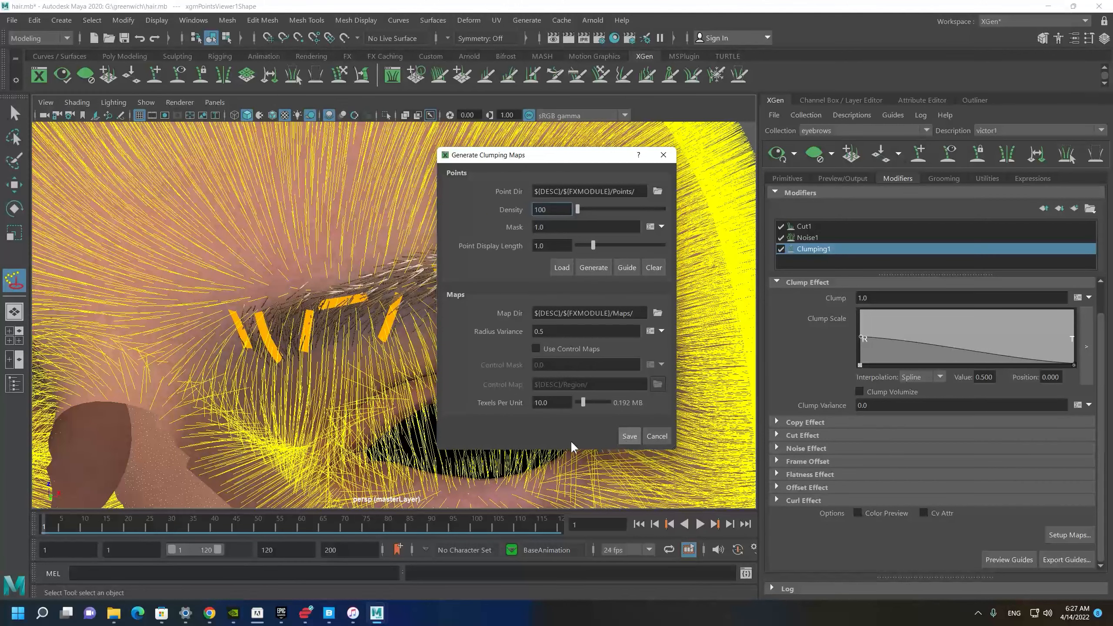
# Hide the guides and examine the clumped hair on both brows from the front and the side.
pyautogui.keyDown('alt'); pyautogui.moveTo(309, 399); pyautogui.dragTo(417, 385, button='right'); pyautogui.keyUp('alt')
pyautogui.keyDown('alt'); pyautogui.moveTo(405, 267); pyautogui.dragTo(449, 286); pyautogui.keyUp('alt')
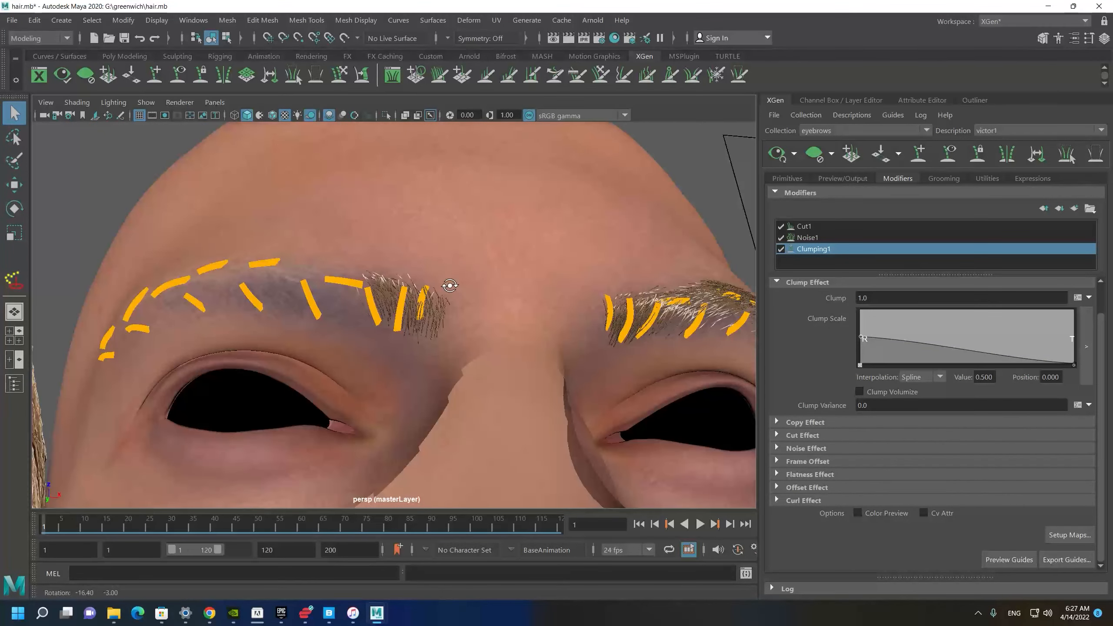
pyautogui.scroll(-2, 450, 285)
pyautogui.keyDown('alt'); pyautogui.moveTo(416, 377); pyautogui.dragTo(257, 243); pyautogui.keyUp('alt')
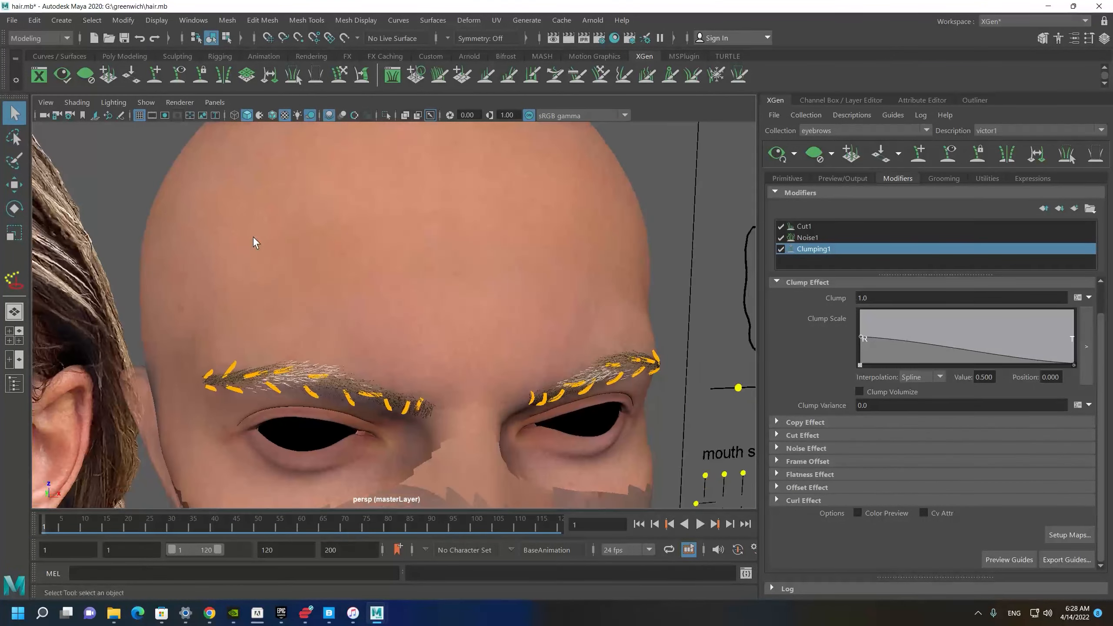
pyautogui.click(950, 162)
pyautogui.moveTo(613, 373)
pyautogui.keyDown('alt'); pyautogui.mouseDown()
pyautogui.moveTo(599, 355)
pyautogui.moveTo(552, 365)
pyautogui.moveTo(636, 367)
pyautogui.moveTo(607, 364)
pyautogui.mouseUp(); pyautogui.keyUp('alt')
pyautogui.keyDown('alt'); pyautogui.moveTo(607, 364); pyautogui.dragTo(219, 308, button='right'); pyautogui.keyUp('alt')
pyautogui.keyDown('alt'); pyautogui.moveTo(218, 308); pyautogui.dragTo(550, 297, button='middle'); pyautogui.keyUp('alt')
pyautogui.keyDown('alt'); pyautogui.moveTo(549, 296); pyautogui.dragTo(601, 392, button='right'); pyautogui.keyUp('alt')
pyautogui.keyDown('alt'); pyautogui.moveTo(599, 390); pyautogui.dragTo(498, 333); pyautogui.keyUp('alt')
pyautogui.keyDown('alt'); pyautogui.moveTo(395, 241); pyautogui.dragTo(480, 273, button='right'); pyautogui.keyUp('alt')
pyautogui.keyDown('alt'); pyautogui.moveTo(480, 273); pyautogui.dragTo(324, 294, button='middle'); pyautogui.keyUp('alt')
pyautogui.keyDown('alt'); pyautogui.moveTo(324, 294); pyautogui.dragTo(407, 376, button='right'); pyautogui.keyUp('alt')
pyautogui.keyDown('alt'); pyautogui.moveTo(377, 317); pyautogui.dragTo(420, 369, button='middle'); pyautogui.keyUp('alt')
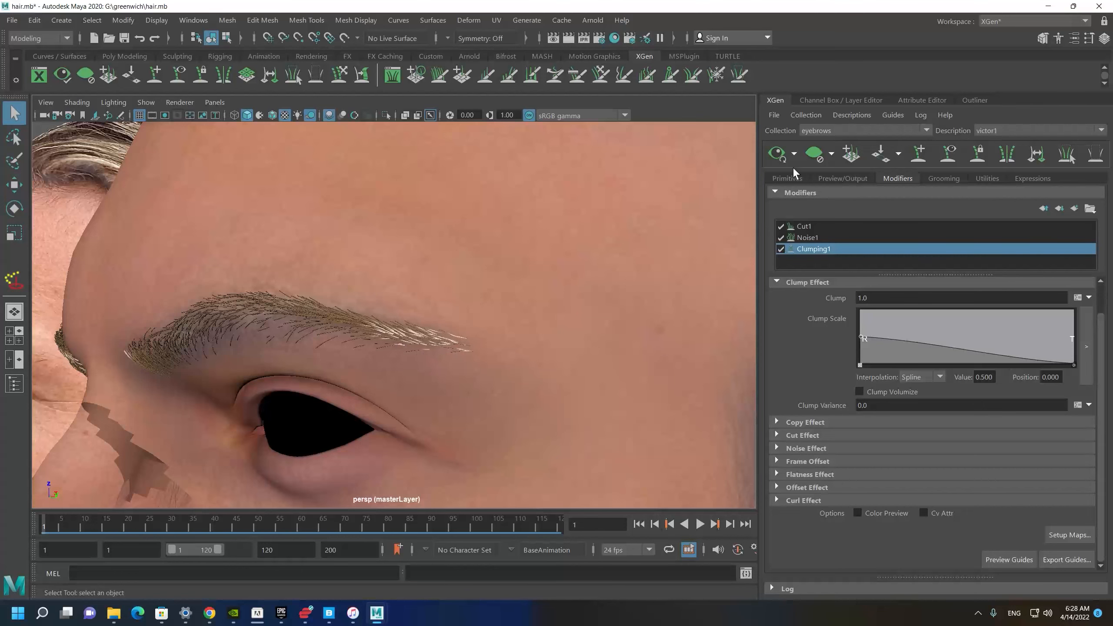
# Show the guides again and select the two guides at the outer tip of the character's left brow.
pyautogui.click(949, 155)
pyautogui.keyDown('alt'); pyautogui.moveTo(479, 283); pyautogui.dragTo(456, 327, button='right'); pyautogui.keyUp('alt')
pyautogui.moveTo(479, 320); pyautogui.dragTo(431, 408)
pyautogui.keyDown('alt'); pyautogui.moveTo(522, 363); pyautogui.dragTo(520, 366); pyautogui.keyUp('alt')
pyautogui.keyDown('alt'); pyautogui.moveTo(520, 367); pyautogui.dragTo(386, 322, button='right'); pyautogui.keyUp('alt')
pyautogui.keyDown('alt'); pyautogui.moveTo(385, 323); pyautogui.dragTo(415, 272, button='middle'); pyautogui.keyUp('alt')
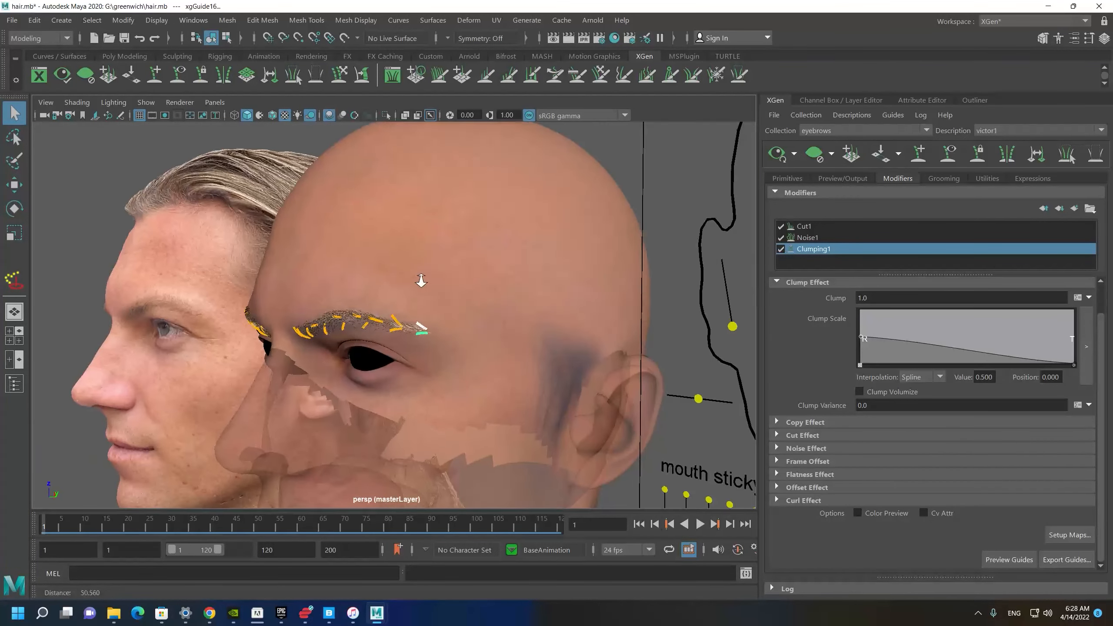
pyautogui.keyDown('alt'); pyautogui.moveTo(415, 271); pyautogui.dragTo(447, 280, button='right'); pyautogui.keyUp('alt')
pyautogui.keyDown('alt'); pyautogui.moveTo(423, 241); pyautogui.dragTo(548, 239); pyautogui.keyUp('alt')
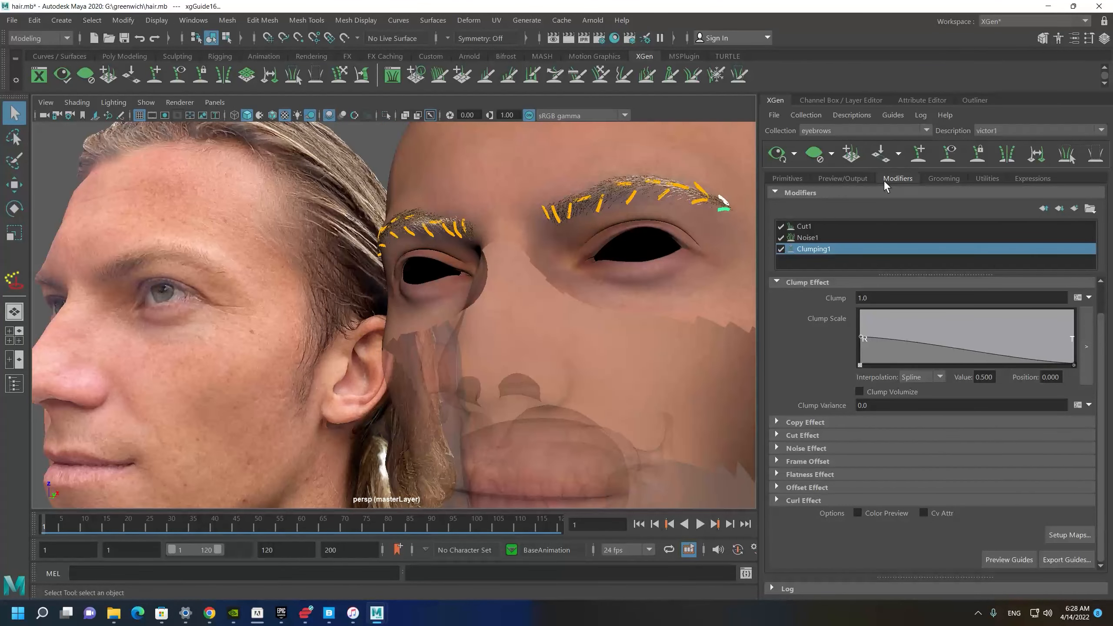
# Open the eyebrow density mask for painting with textured shading and inspect its coverage against the hair and guides.
pyautogui.click(801, 178)
pyautogui.click(835, 178)
pyautogui.click(790, 181)
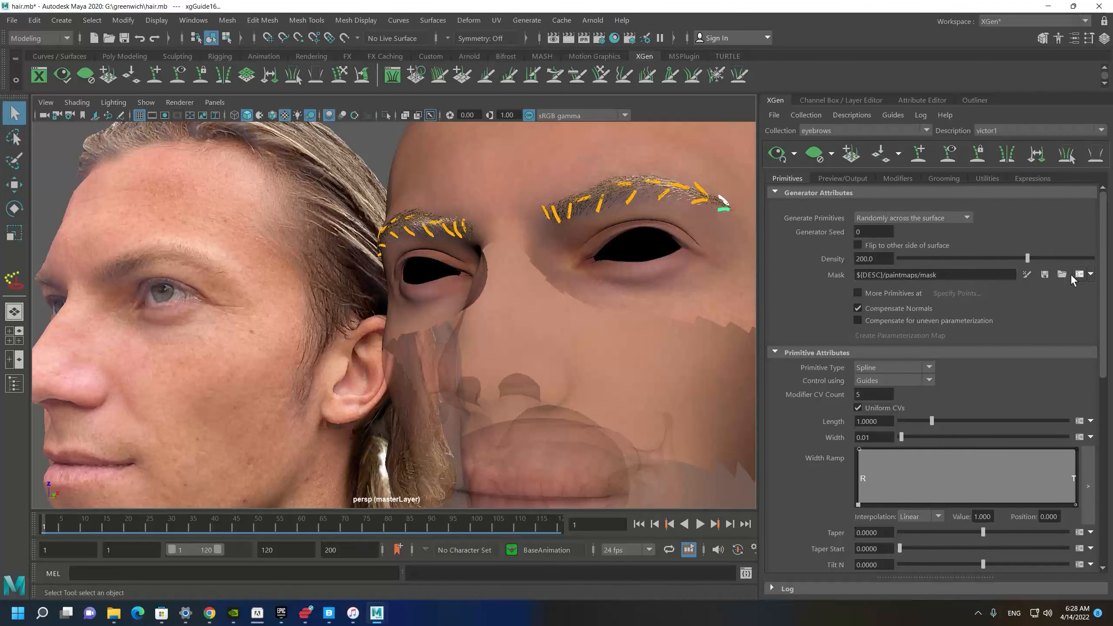
pyautogui.click(1027, 274)
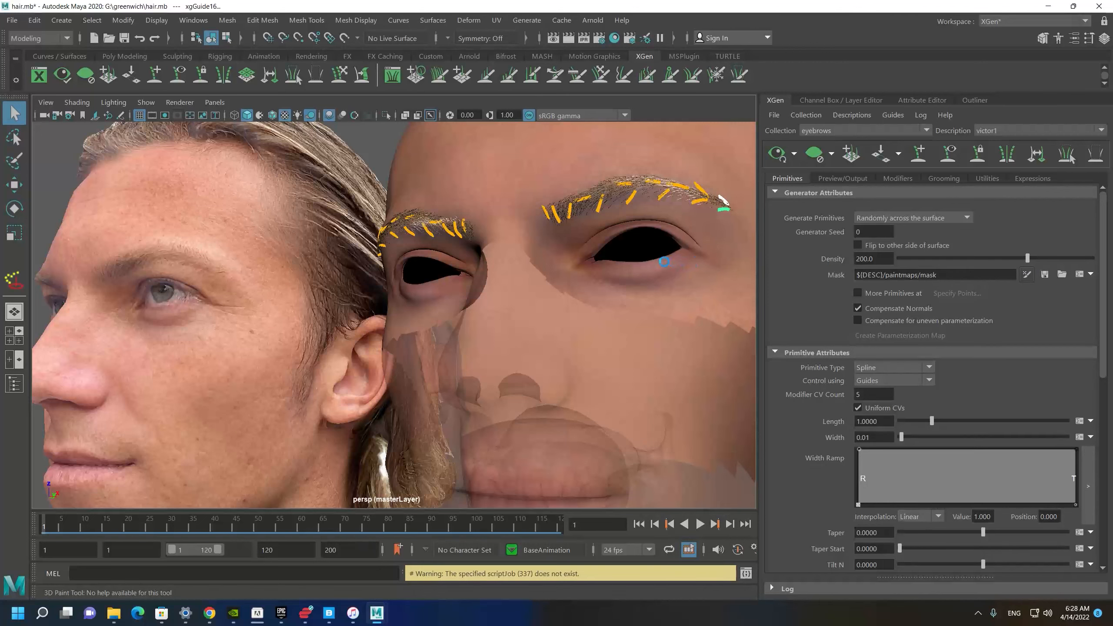
pyautogui.press('6')
pyautogui.scroll(6, 522, 250)
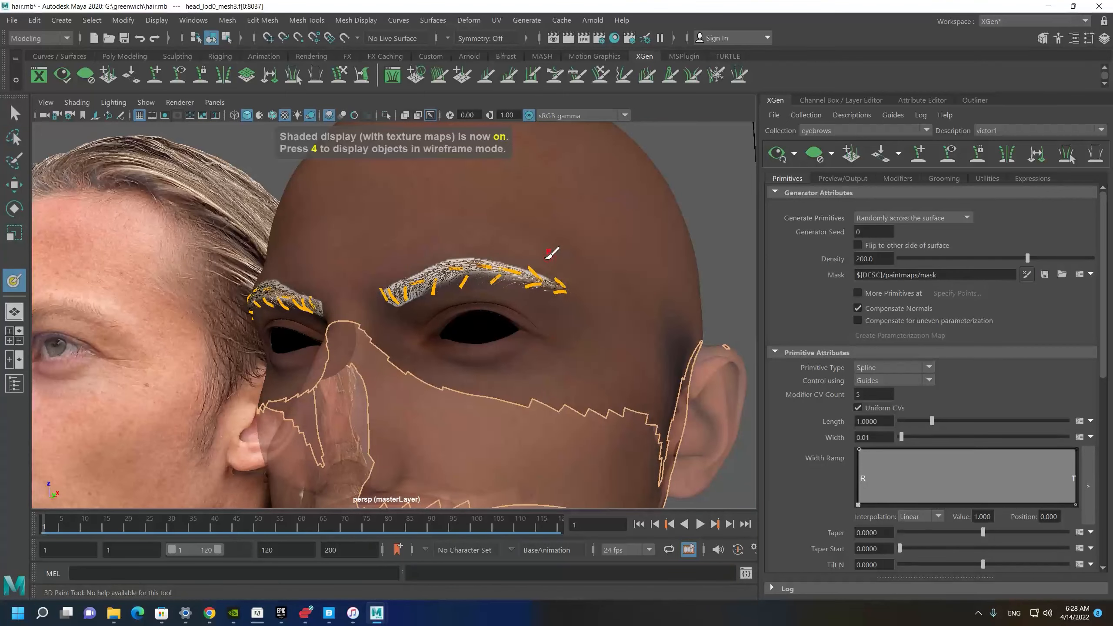
pyautogui.keyDown('alt'); pyautogui.moveTo(535, 286); pyautogui.dragTo(424, 279); pyautogui.keyUp('alt')
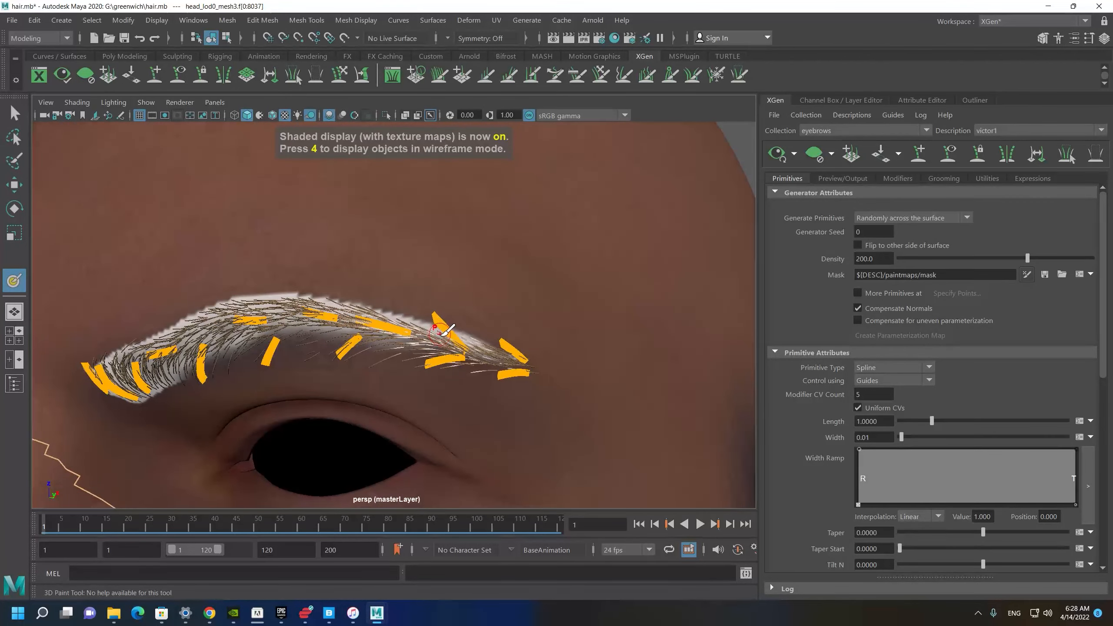
pyautogui.scroll(-8, 487, 318)
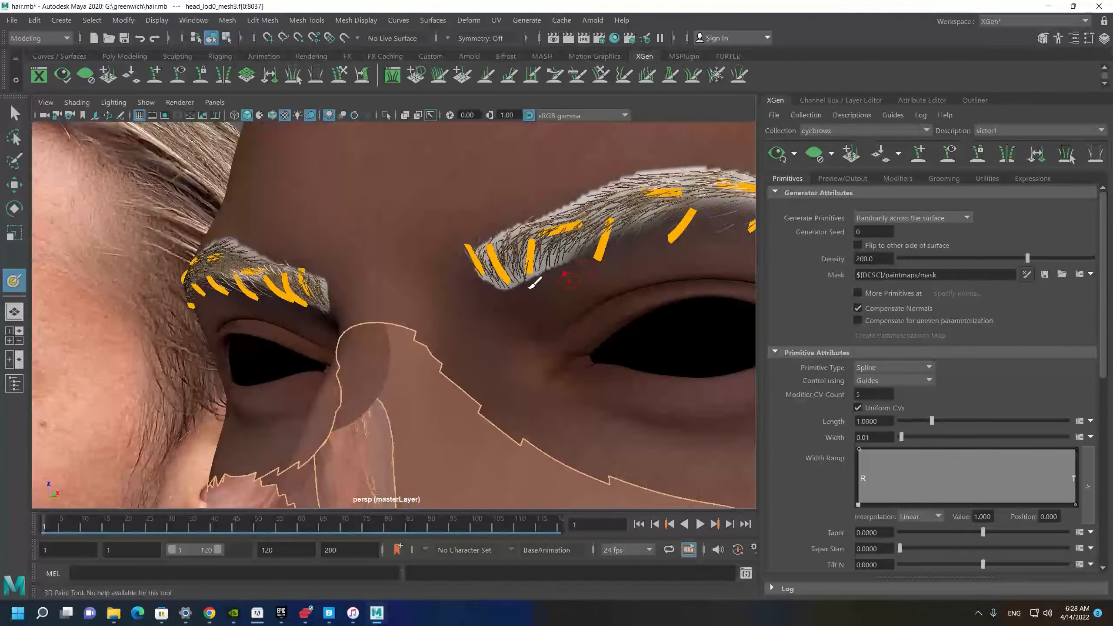
pyautogui.scroll(3, 482, 292)
pyautogui.keyDown('alt'); pyautogui.moveTo(590, 296); pyautogui.dragTo(390, 276, button='middle'); pyautogui.keyUp('alt')
pyautogui.scroll(6, 368, 331)
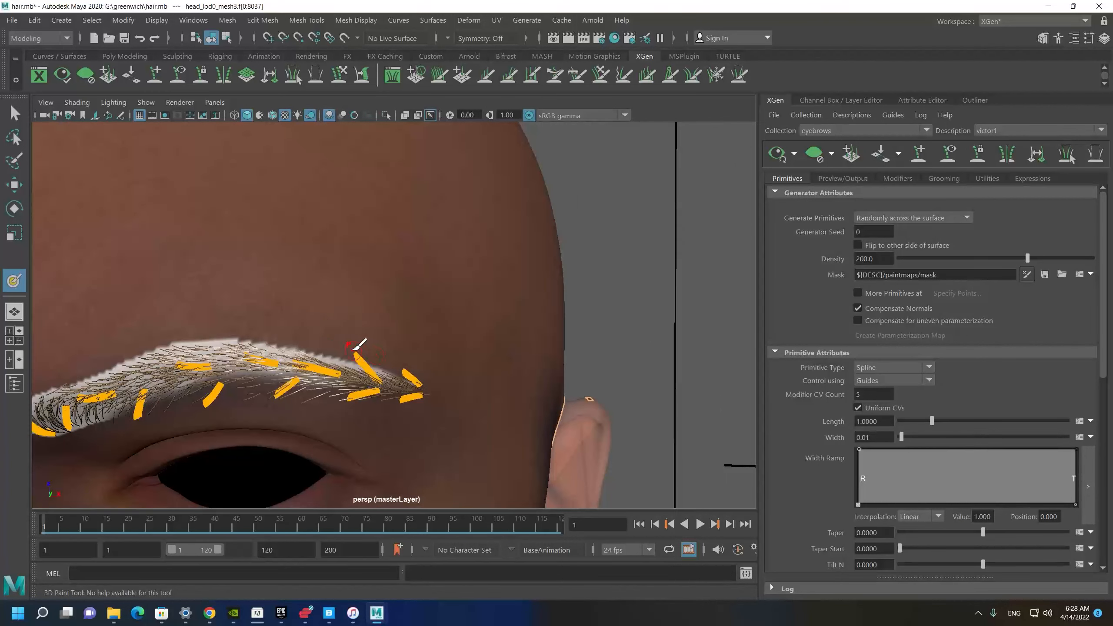
pyautogui.keyDown('alt'); pyautogui.moveTo(281, 385); pyautogui.dragTo(408, 363, button='middle'); pyautogui.keyUp('alt')
# Expand the stroke options in the 3D Paint Tool settings, and hide the guides and hair preview to expose the painted mask.
pyautogui.doubleClick(13, 282)
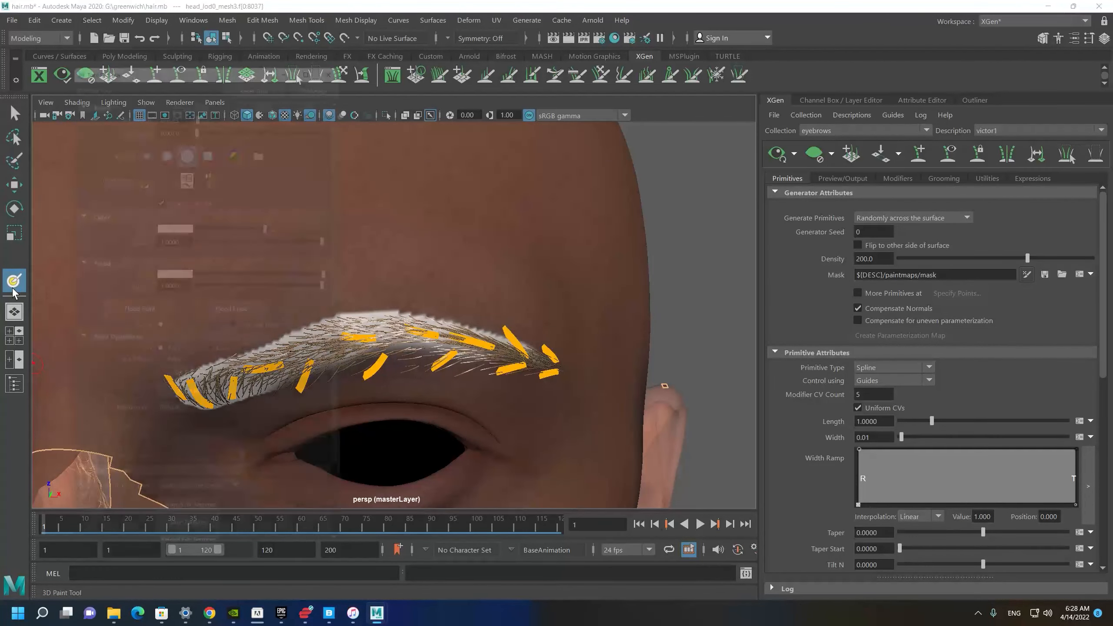
pyautogui.scroll(-3, 244, 480)
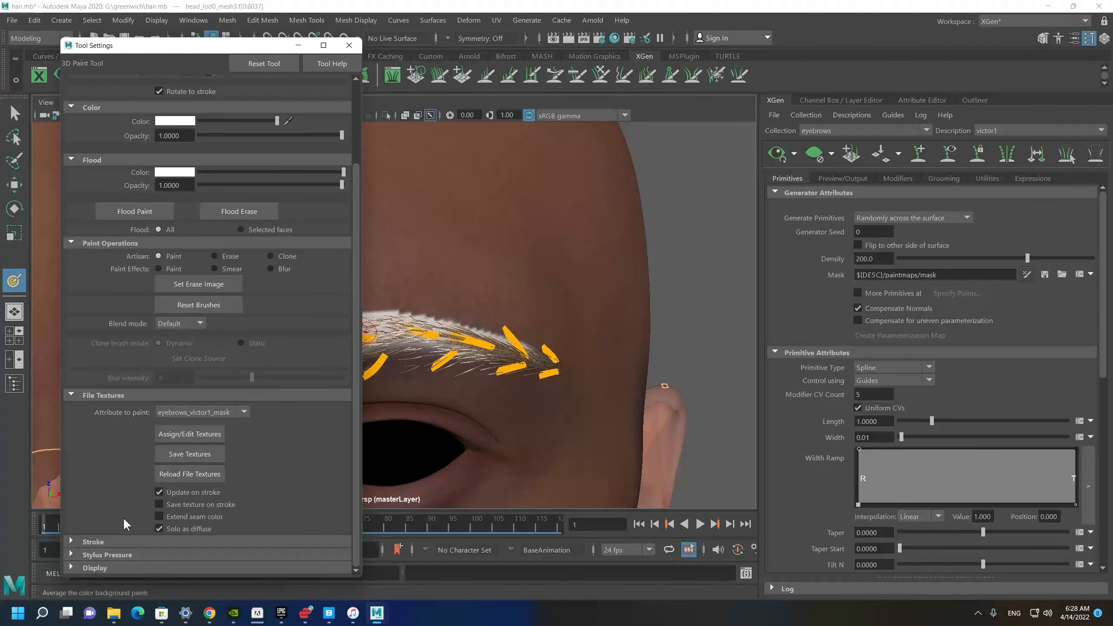
pyautogui.click(89, 542)
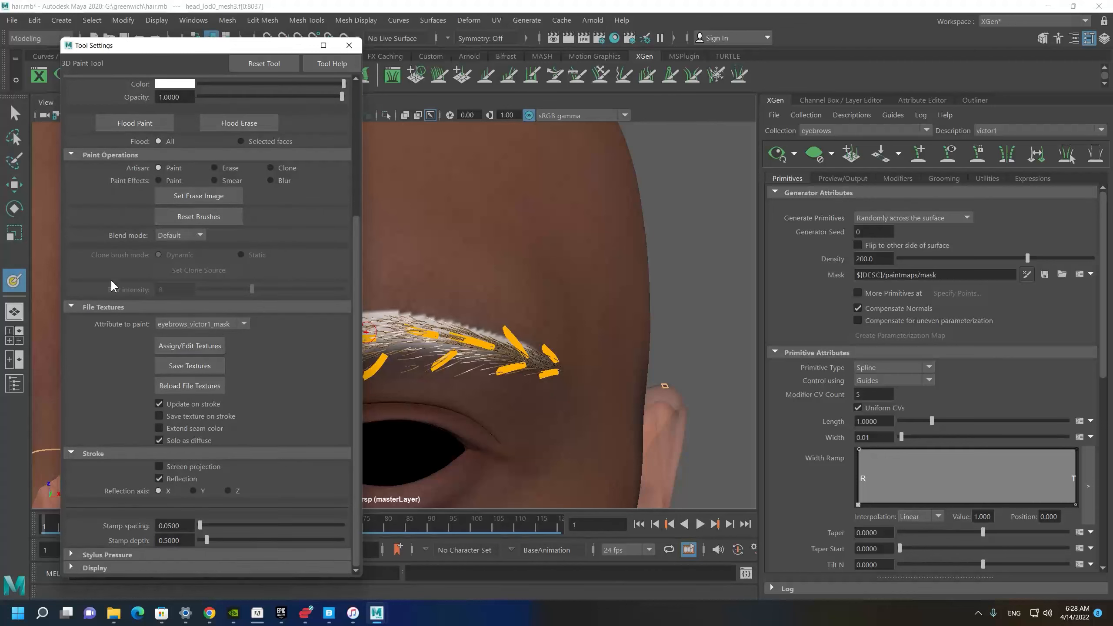
pyautogui.keyDown('alt'); pyautogui.moveTo(528, 341); pyautogui.dragTo(588, 351); pyautogui.keyUp('alt')
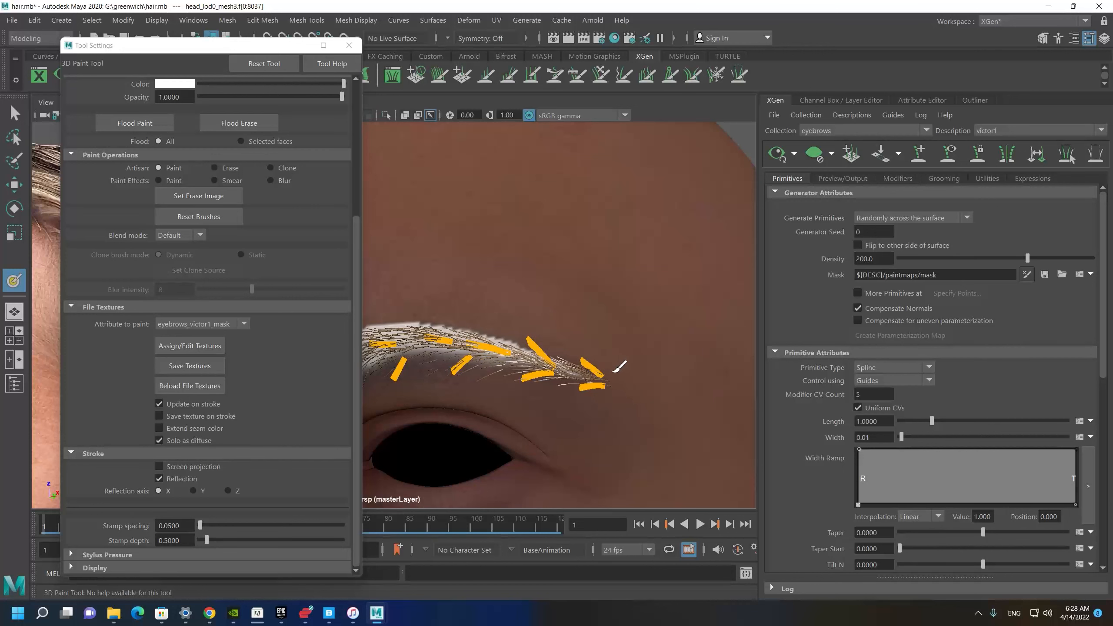
pyautogui.keyDown('alt'); pyautogui.moveTo(563, 354); pyautogui.dragTo(559, 344); pyautogui.keyUp('alt')
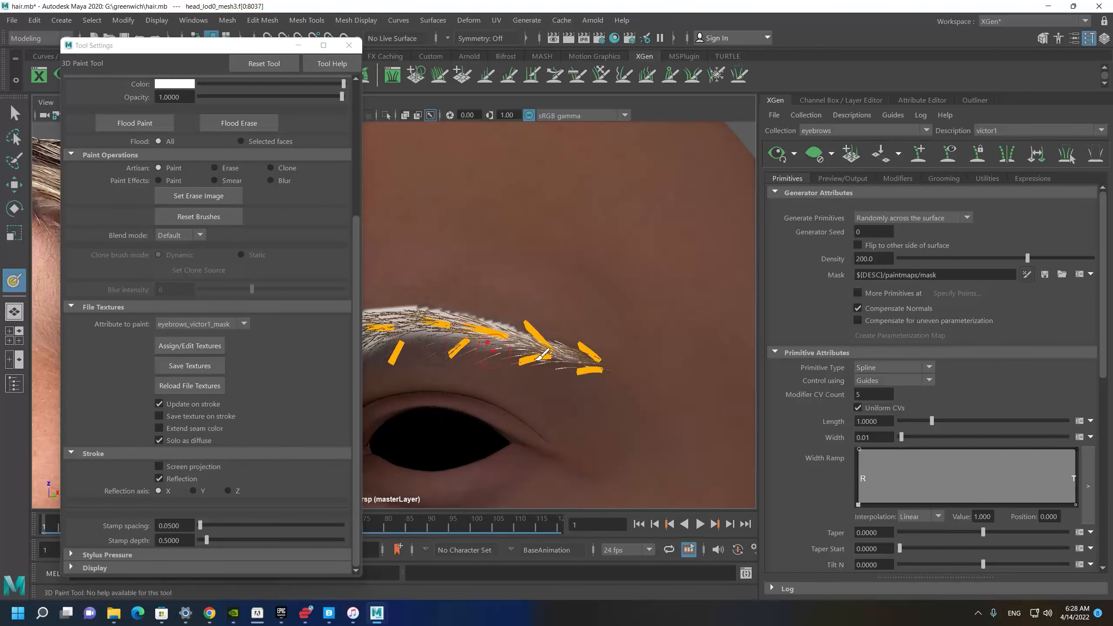
pyautogui.click(950, 157)
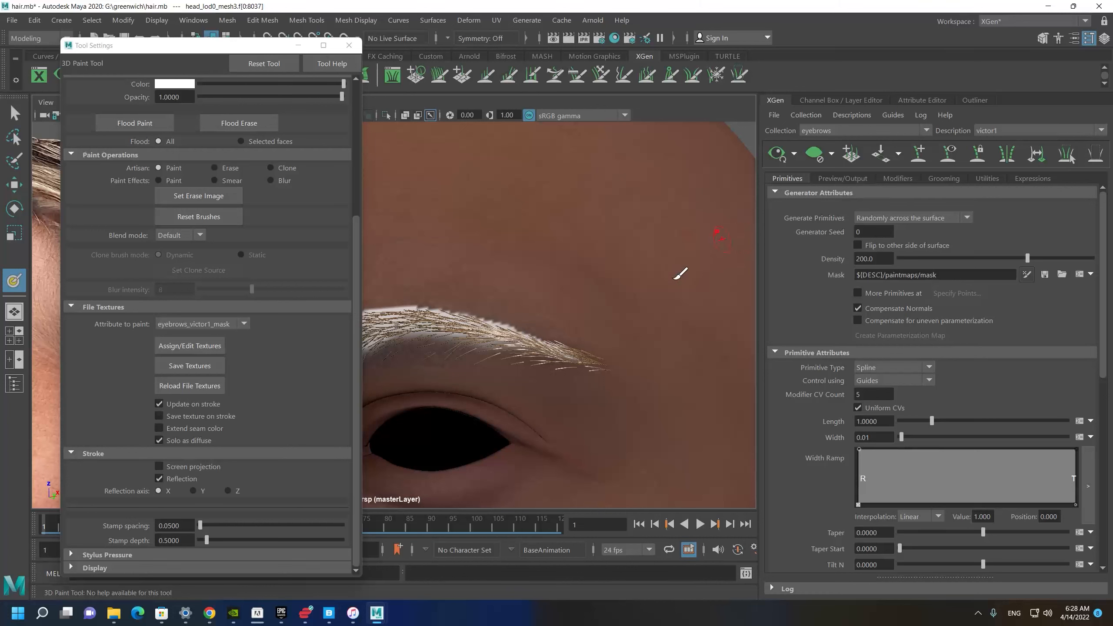
pyautogui.click(821, 161)
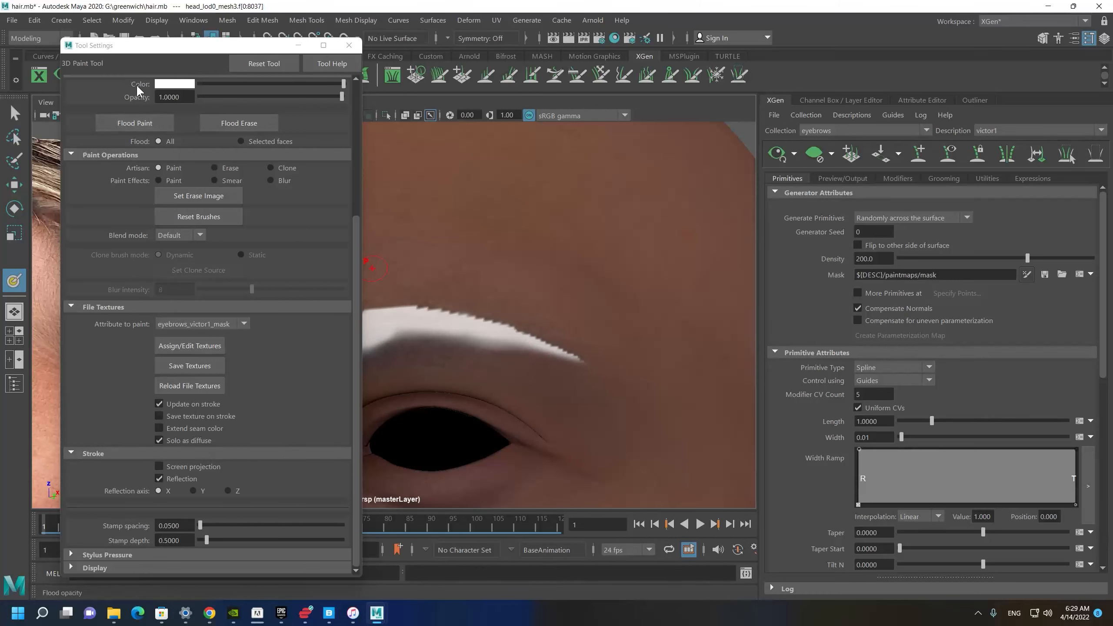
# Extend the white brow mask at its outer tail using the soft Gaussian brush with white paint.
pyautogui.scroll(5, 141, 214)
pyautogui.click(142, 139)
pyautogui.moveTo(497, 316)
pyautogui.mouseDown()
pyautogui.moveTo(552, 356)
pyautogui.moveTo(594, 363)
pyautogui.mouseUp()
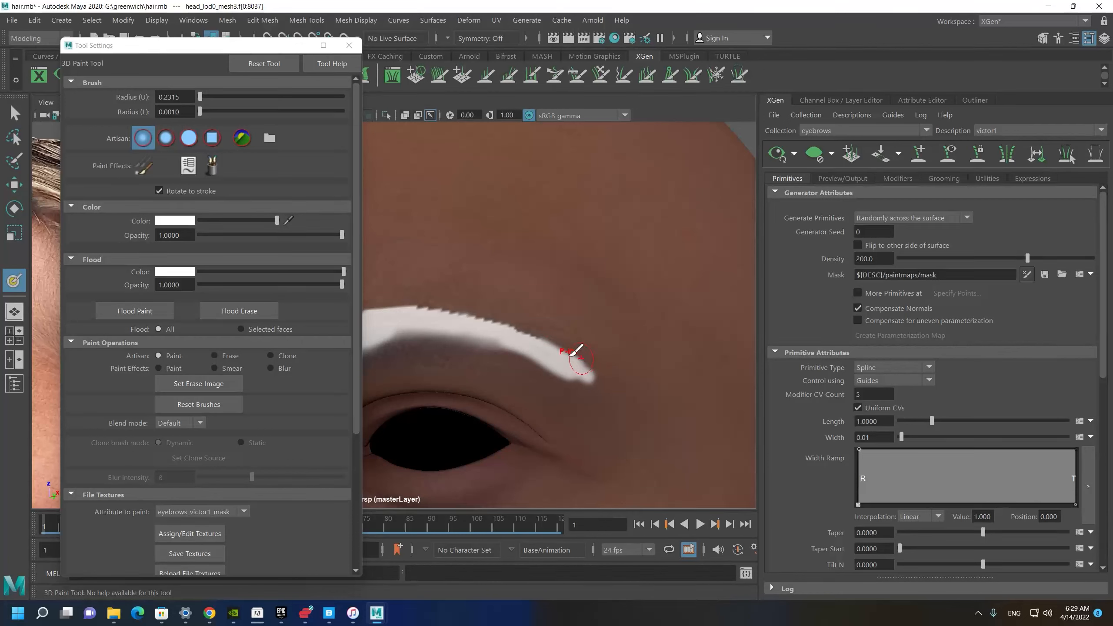
# Erase along the lower edge of the mask's outer tail to narrow it into a soft tapered tip.
pyautogui.moveTo(549, 399)
pyautogui.mouseDown()
pyautogui.moveTo(530, 390)
pyautogui.moveTo(601, 422)
pyautogui.mouseUp()
pyautogui.keyDown('ctrl'); pyautogui.moveTo(526, 381); pyautogui.dragTo(601, 430); pyautogui.keyUp('ctrl')
pyautogui.keyDown('ctrl'); pyautogui.moveTo(556, 394); pyautogui.dragTo(583, 410); pyautogui.keyUp('ctrl')
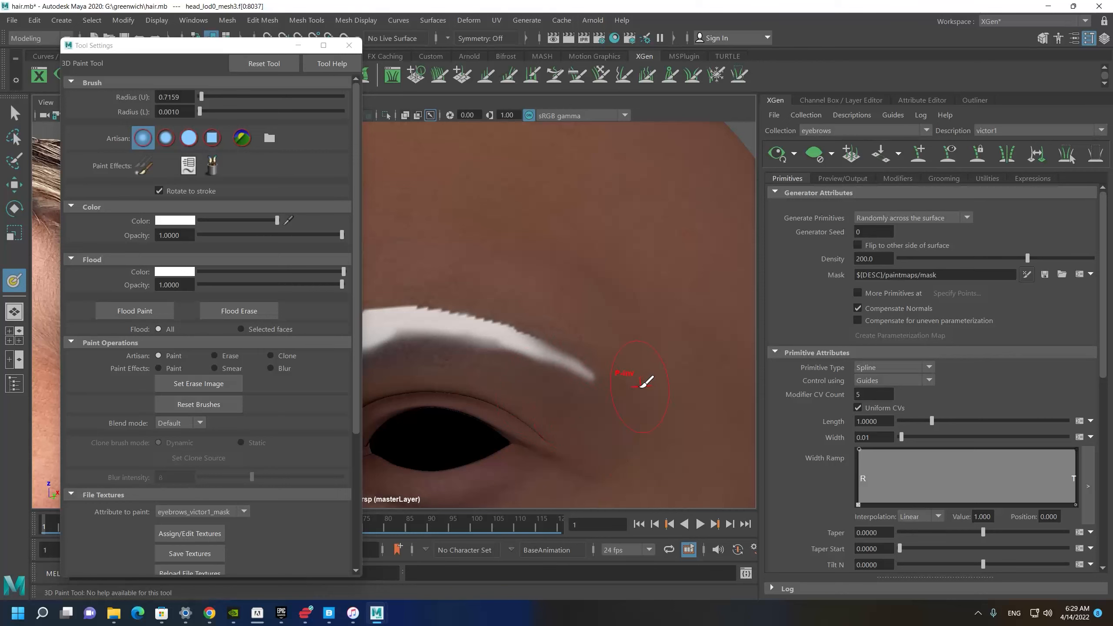
pyautogui.scroll(-5, 644, 383)
pyautogui.scroll(5, 504, 368)
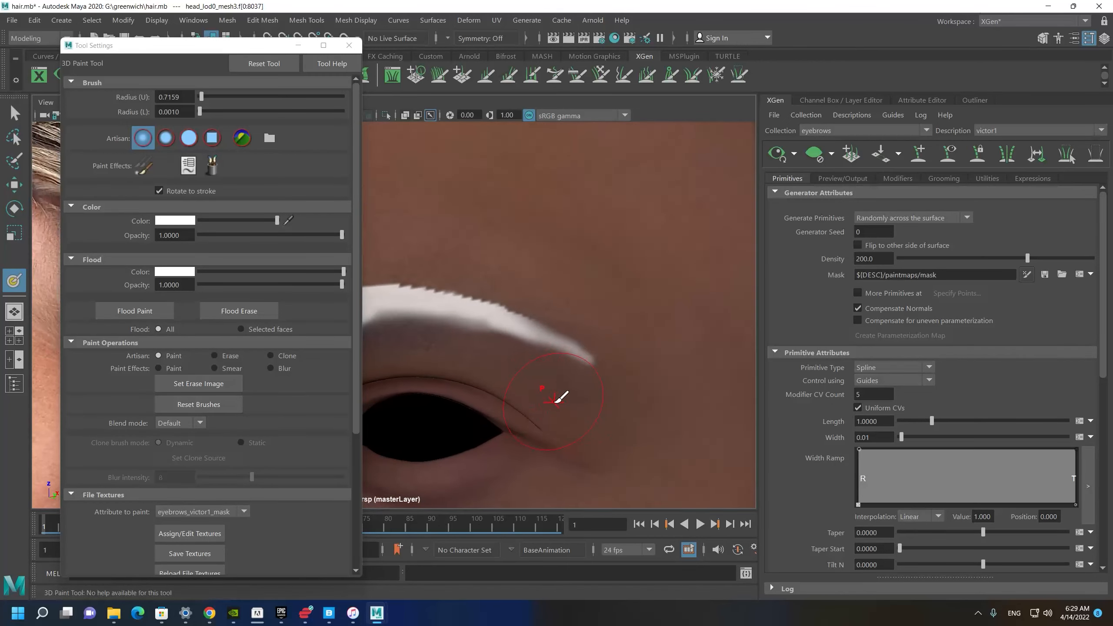
pyautogui.scroll(1, 555, 402)
pyautogui.keyDown('ctrl'); pyautogui.moveTo(519, 380); pyautogui.dragTo(546, 392); pyautogui.keyUp('ctrl')
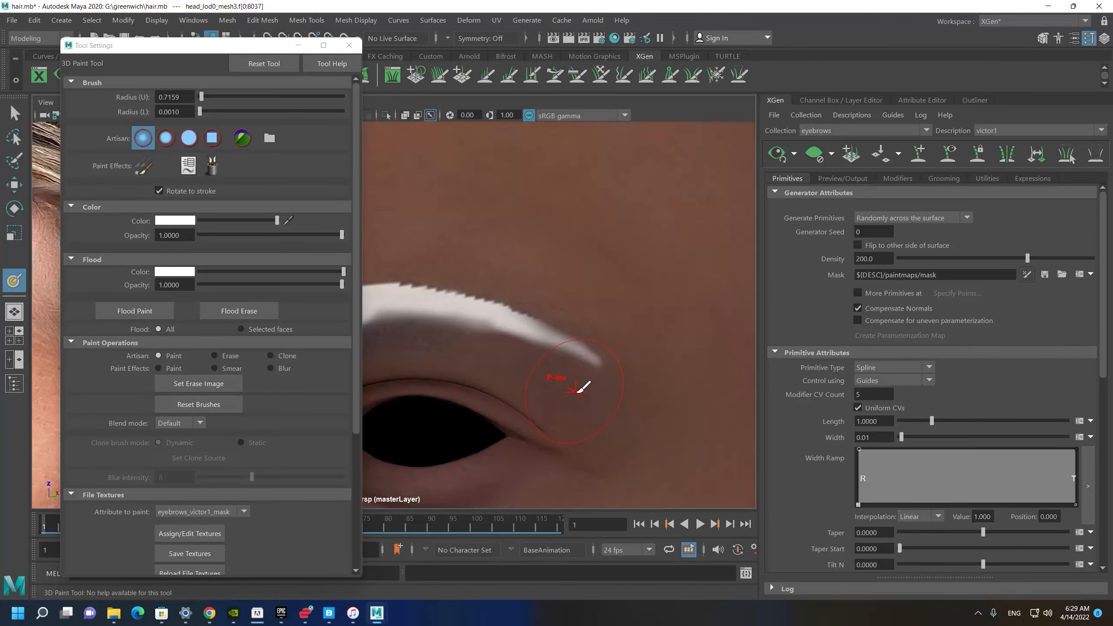
# Turn off reflection for the paint strokes so the opposite brow's mask tail can be painted separately.
pyautogui.scroll(-5, 652, 392)
pyautogui.keyDown('alt'); pyautogui.moveTo(474, 281); pyautogui.dragTo(512, 310); pyautogui.keyUp('alt')
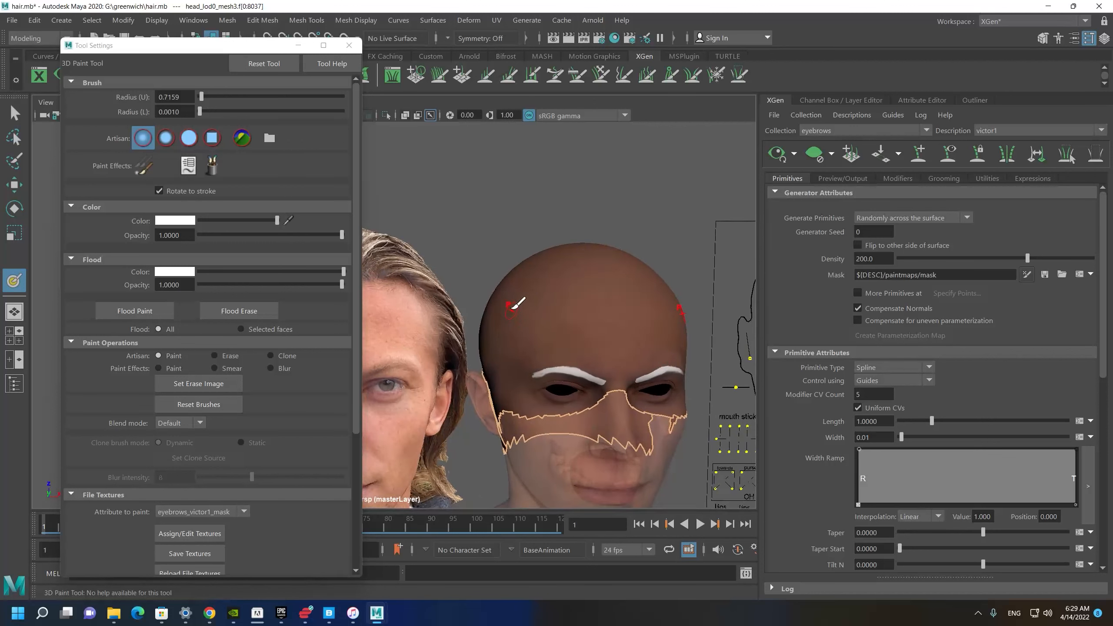
pyautogui.scroll(4, 516, 304)
pyautogui.scroll(-4, 249, 416)
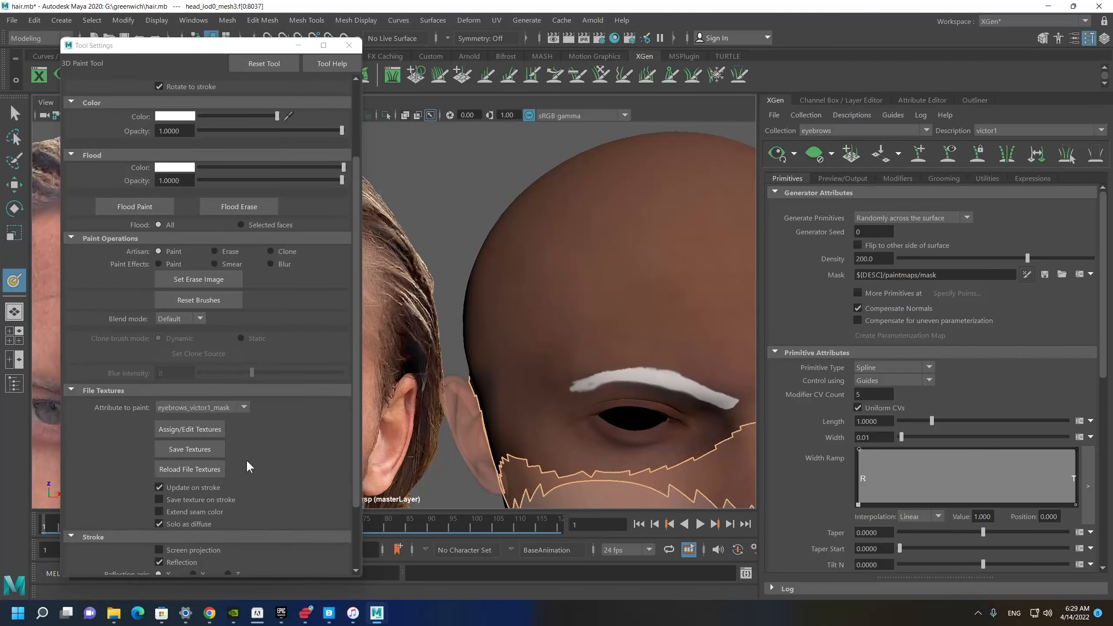
pyautogui.scroll(-3, 247, 464)
pyautogui.click(94, 553)
pyautogui.scroll(-3, 148, 540)
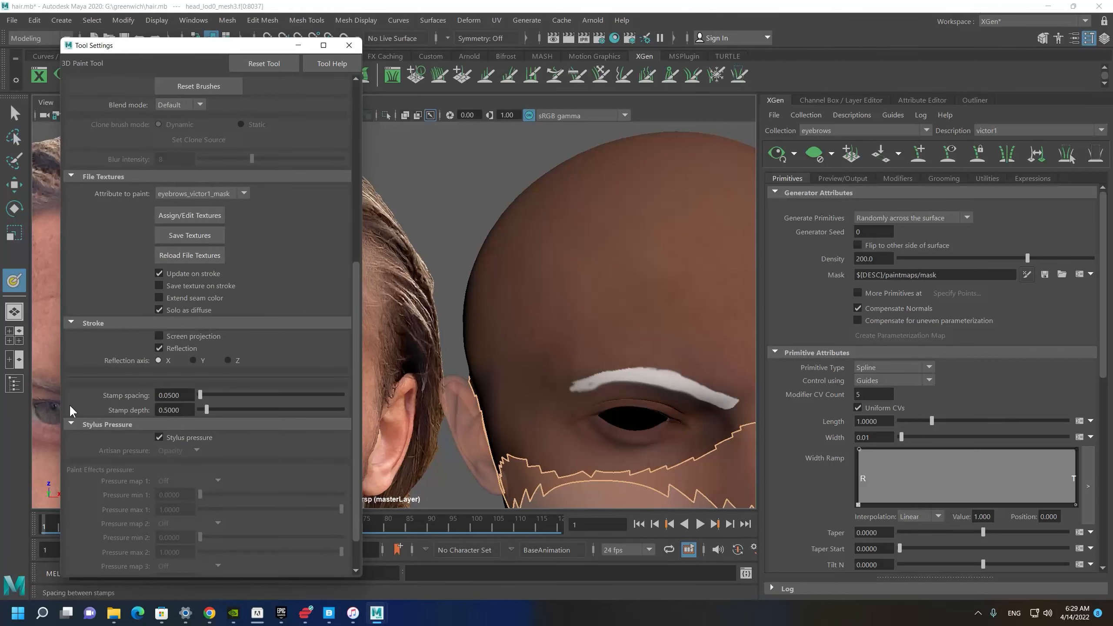
pyautogui.click(78, 423)
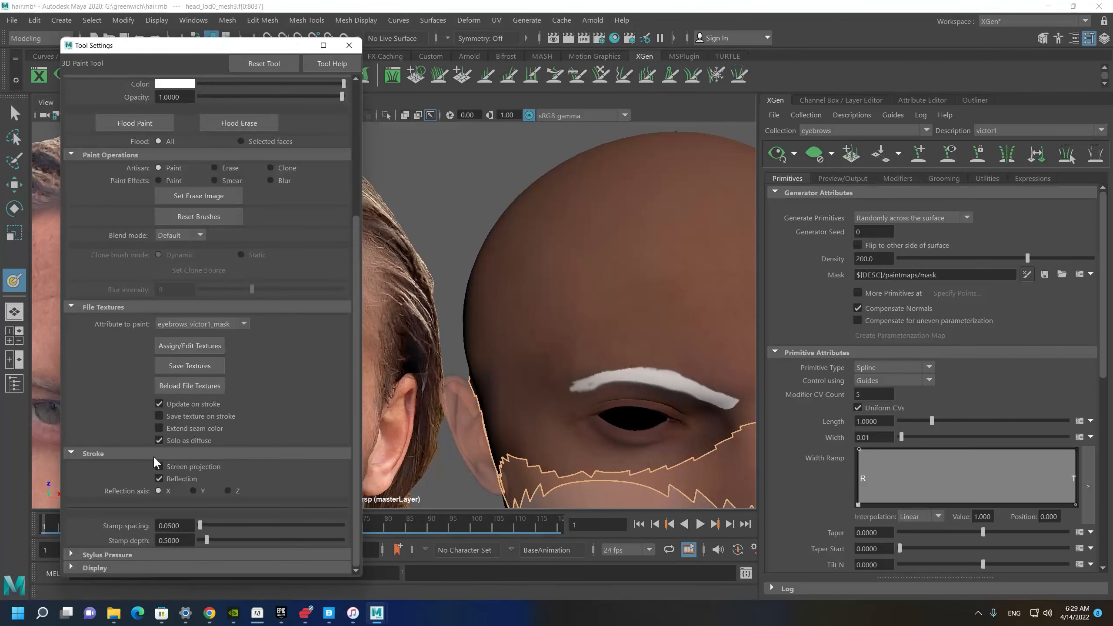
pyautogui.click(164, 478)
pyautogui.scroll(5, 552, 347)
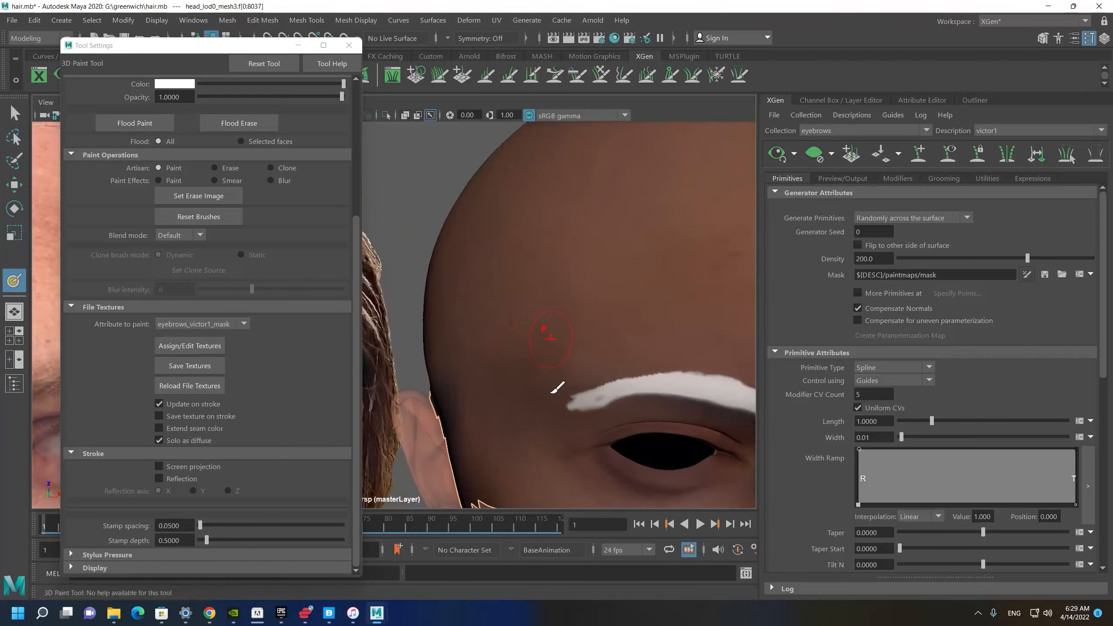
pyautogui.scroll(3, 474, 353)
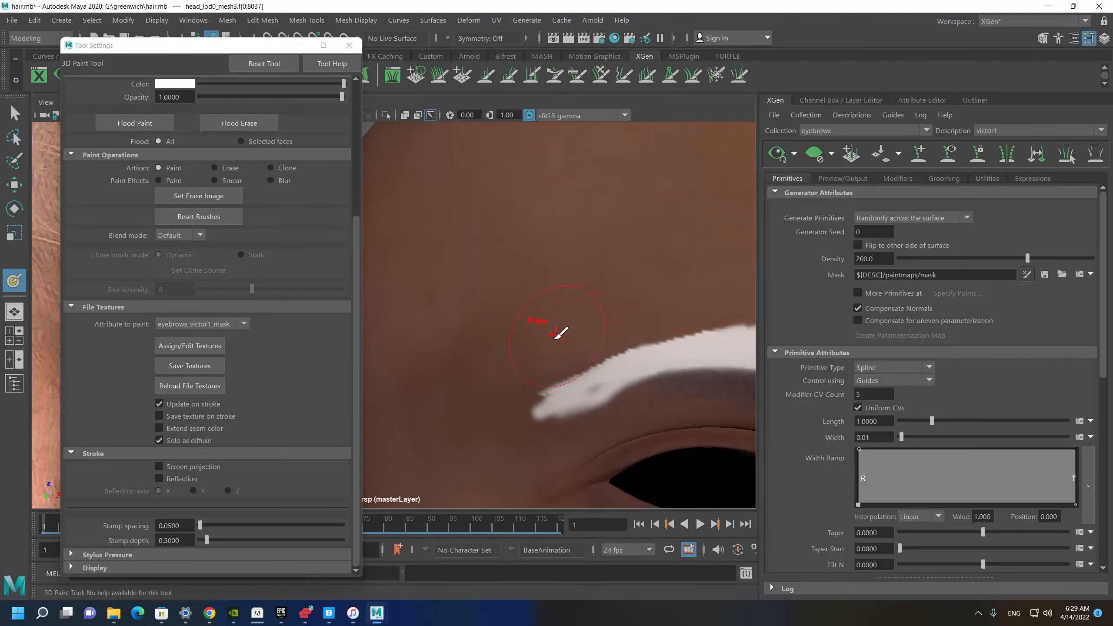
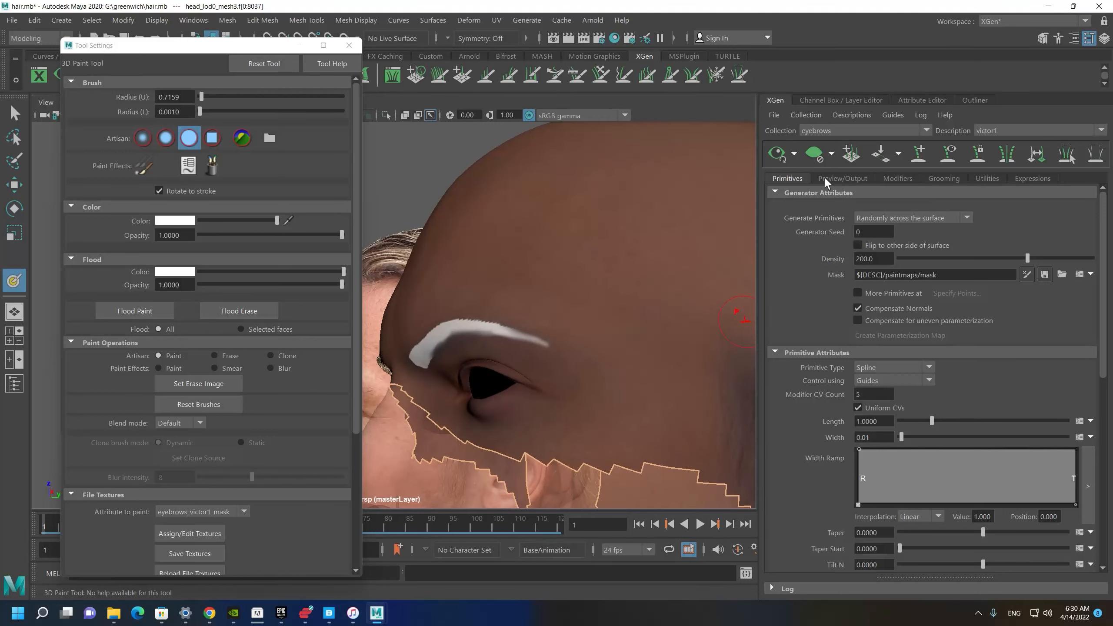
# Refresh the XGen hair preview so the brows follow the repainted mask.
pyautogui.click(778, 154)
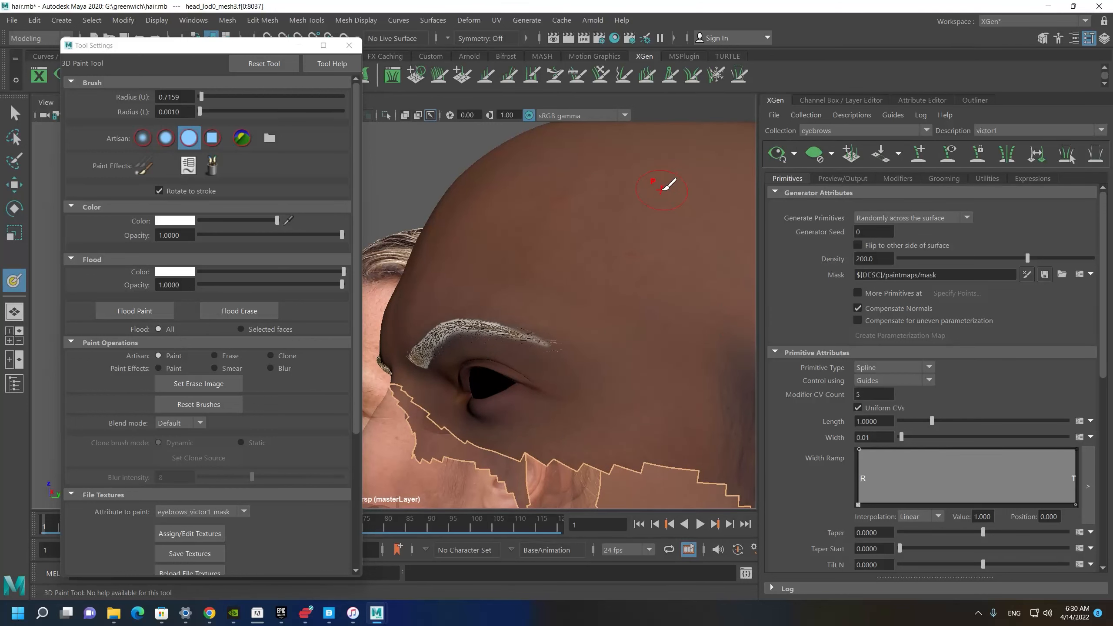
pyautogui.keyDown('alt'); pyautogui.moveTo(562, 248); pyautogui.dragTo(681, 308, button='right'); pyautogui.keyUp('alt')
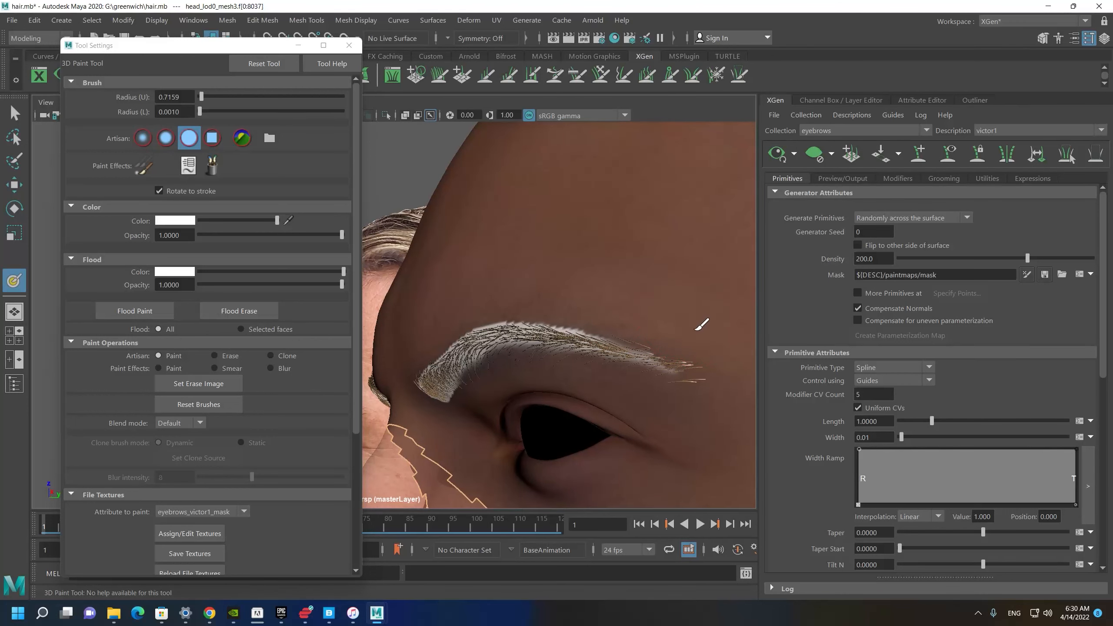
pyautogui.click(679, 313)
pyautogui.hotkey('ctrl', 'z')
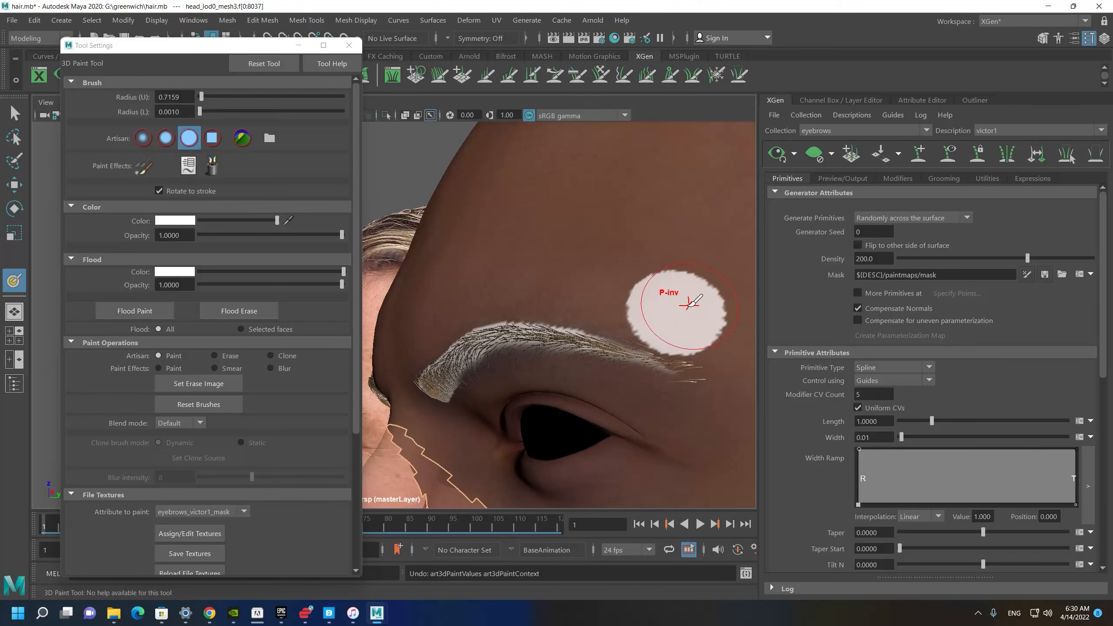
pyautogui.hotkey('ctrl', 'z')
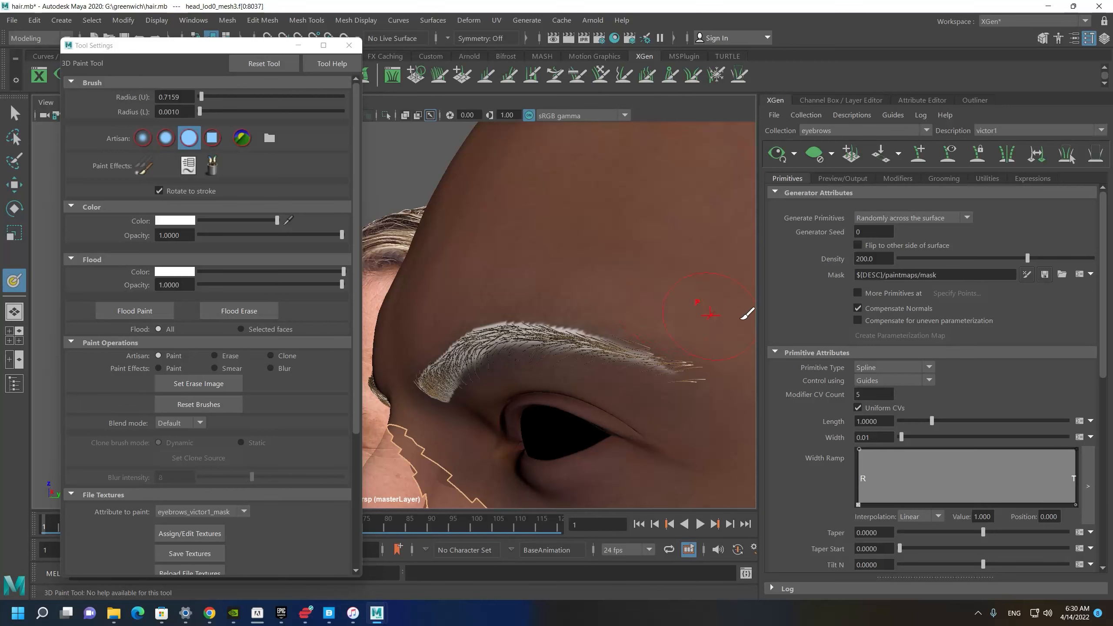
# Show the guides on the brows again and leave the 3D Paint Tool for the Select Tool.
pyautogui.keyDown('alt'); pyautogui.moveTo(604, 385); pyautogui.dragTo(745, 206); pyautogui.keyUp('alt')
pyautogui.click(972, 154)
pyautogui.moveTo(635, 285)
pyautogui.keyDown('alt'); pyautogui.mouseDown()
pyautogui.moveTo(589, 294)
pyautogui.moveTo(648, 300)
pyautogui.mouseUp(); pyautogui.keyUp('alt')
pyautogui.press('q')
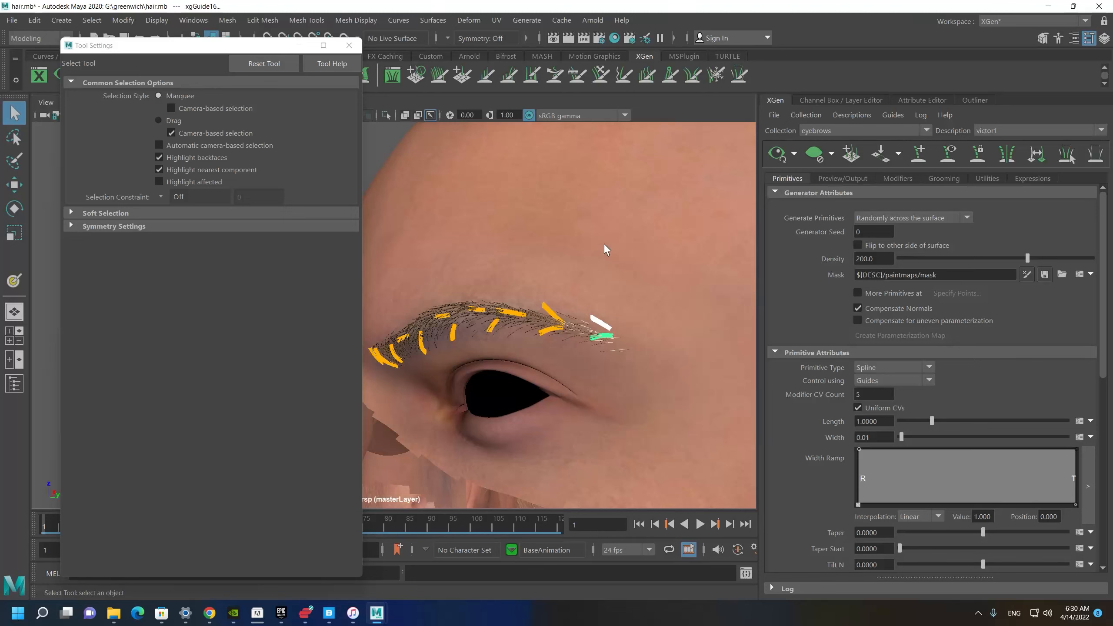
# Move the two outermost guides of the brow's tail down and closer together with the Add/Move Guides tool.
pyautogui.click(919, 158)
pyautogui.keyDown('alt'); pyautogui.moveTo(512, 373); pyautogui.dragTo(663, 275); pyautogui.keyUp('alt')
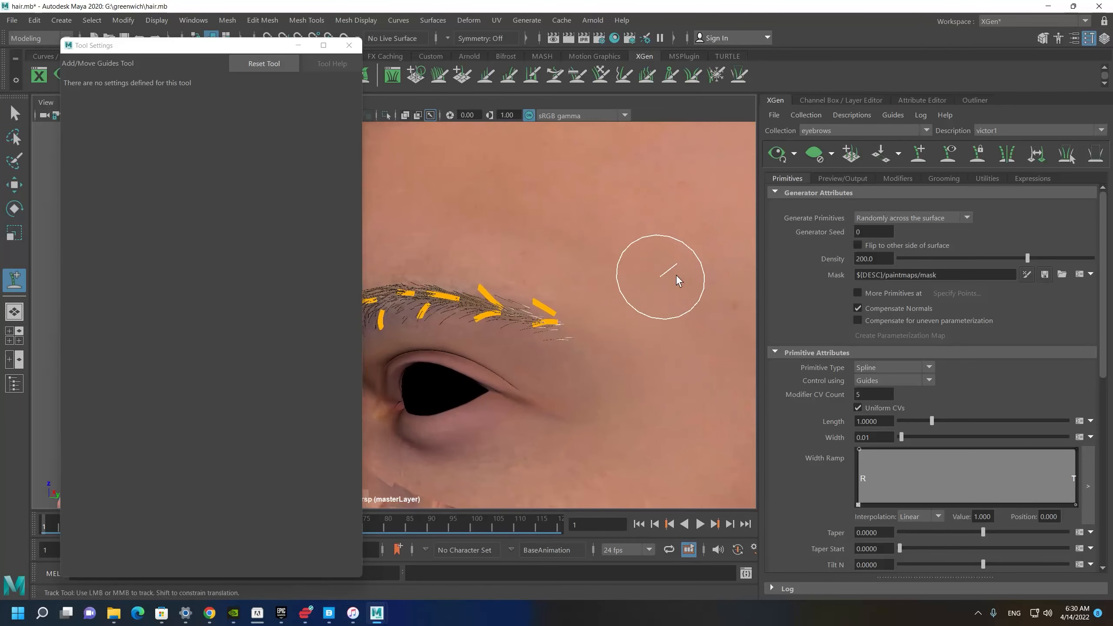
pyautogui.keyDown('alt'); pyautogui.moveTo(565, 292); pyautogui.dragTo(608, 294, button='right'); pyautogui.keyUp('alt')
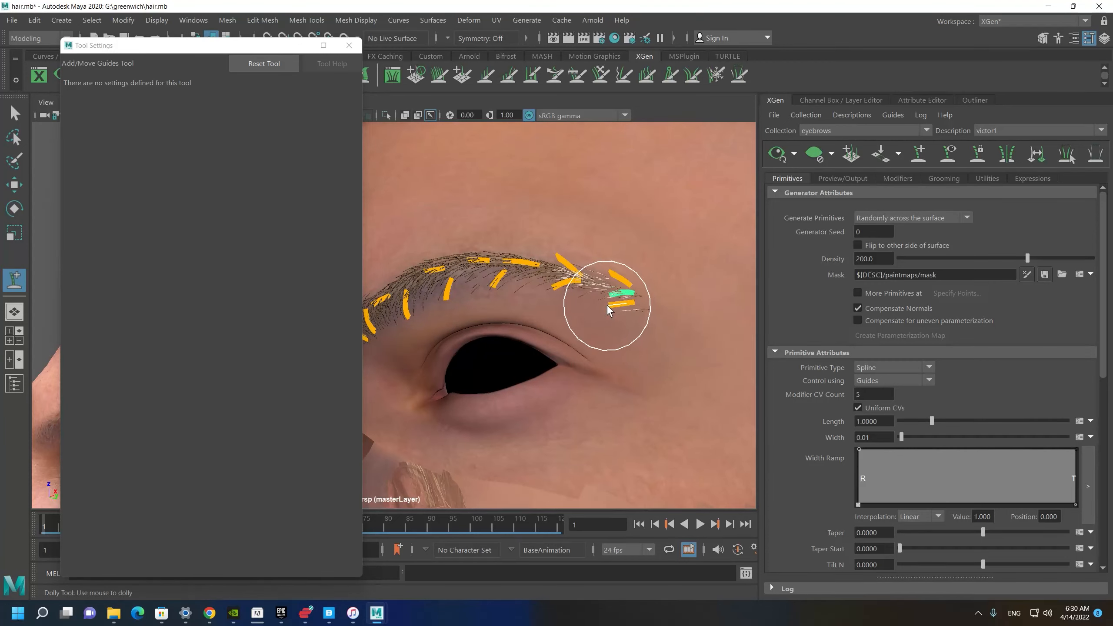
pyautogui.moveTo(606, 305); pyautogui.dragTo(613, 297)
pyautogui.click(613, 279)
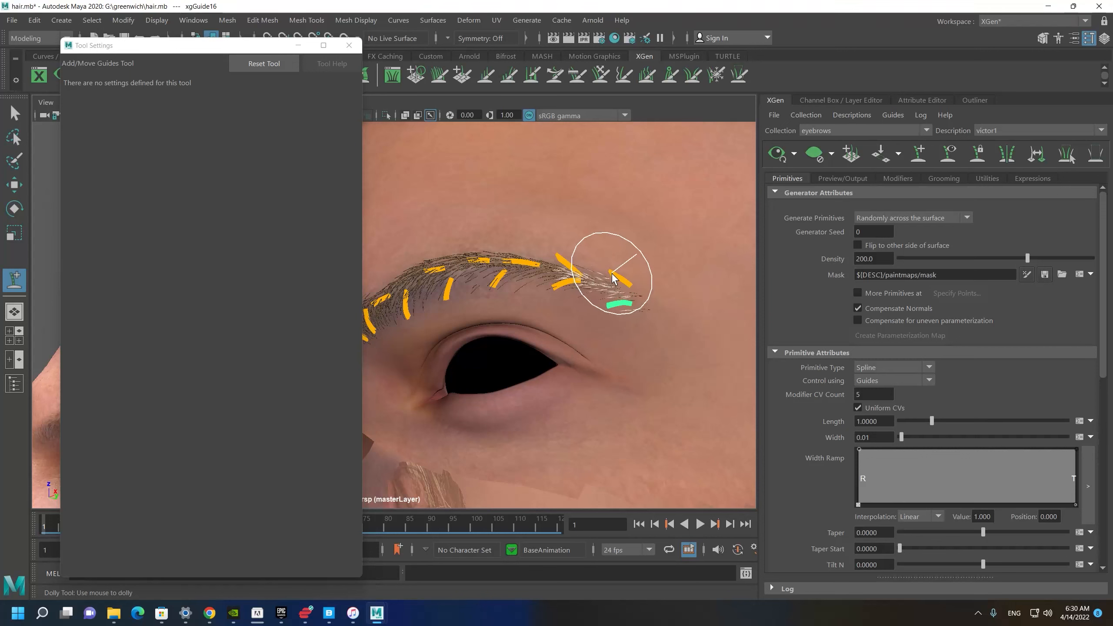
pyautogui.hotkey('ctrl', 'z')
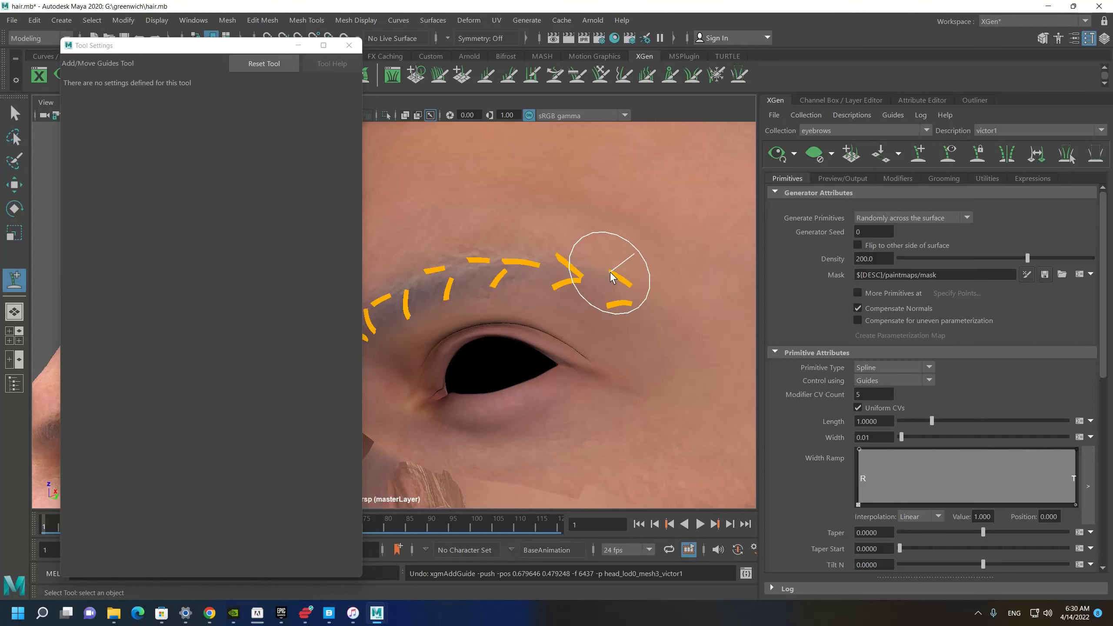
pyautogui.click(613, 277)
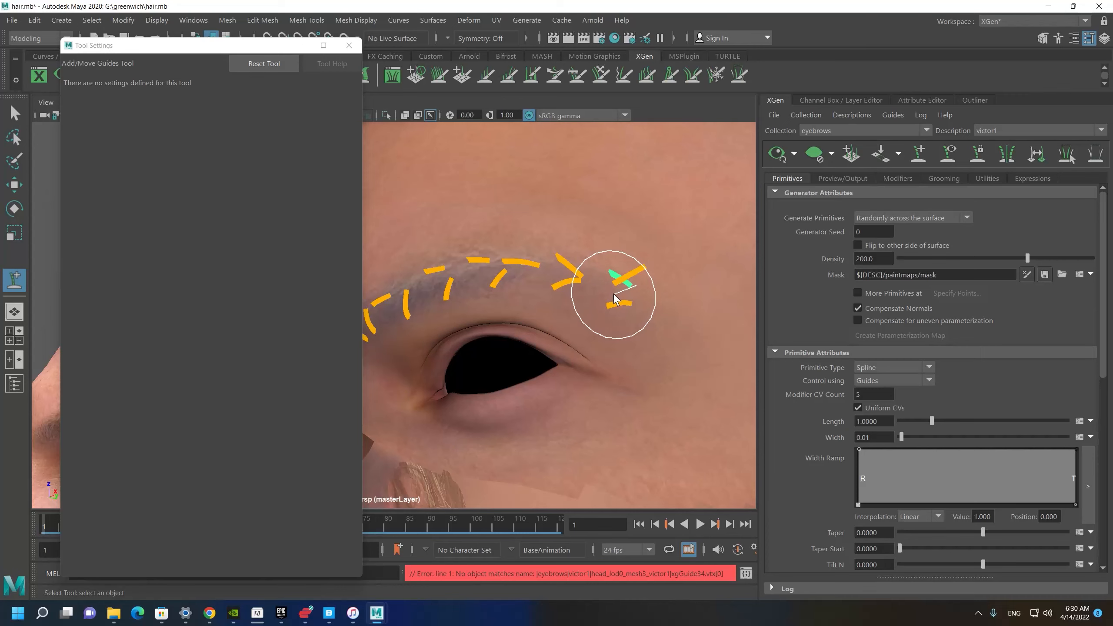
pyautogui.keyDown('alt'); pyautogui.moveTo(640, 317); pyautogui.dragTo(552, 316); pyautogui.keyUp('alt')
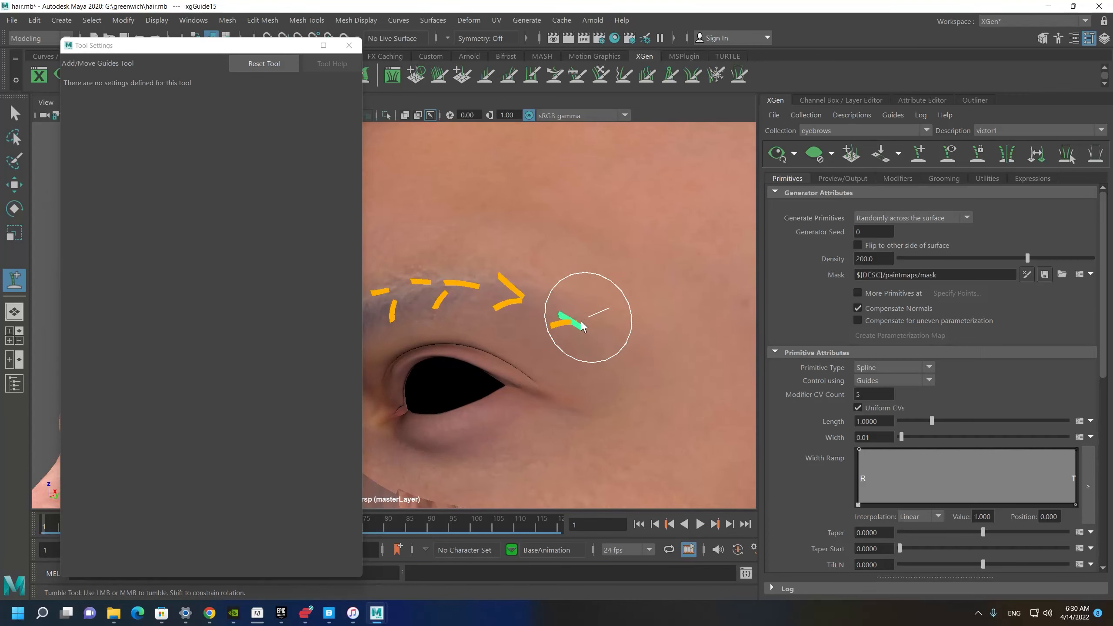
# Move the two outermost tail guides on the opposite brow down and closer together to match.
pyautogui.keyDown('alt'); pyautogui.moveTo(581, 321); pyautogui.dragTo(499, 318, button='right'); pyautogui.keyUp('alt')
pyautogui.keyDown('alt'); pyautogui.moveTo(499, 318); pyautogui.dragTo(603, 323); pyautogui.keyUp('alt')
pyautogui.keyDown('alt'); pyautogui.moveTo(602, 323); pyautogui.dragTo(731, 441, button='right'); pyautogui.keyUp('alt')
pyautogui.keyDown('alt'); pyautogui.moveTo(731, 440); pyautogui.dragTo(628, 412, button='middle'); pyautogui.keyUp('alt')
pyautogui.keyDown('alt'); pyautogui.moveTo(539, 315); pyautogui.dragTo(614, 342, button='right'); pyautogui.keyUp('alt')
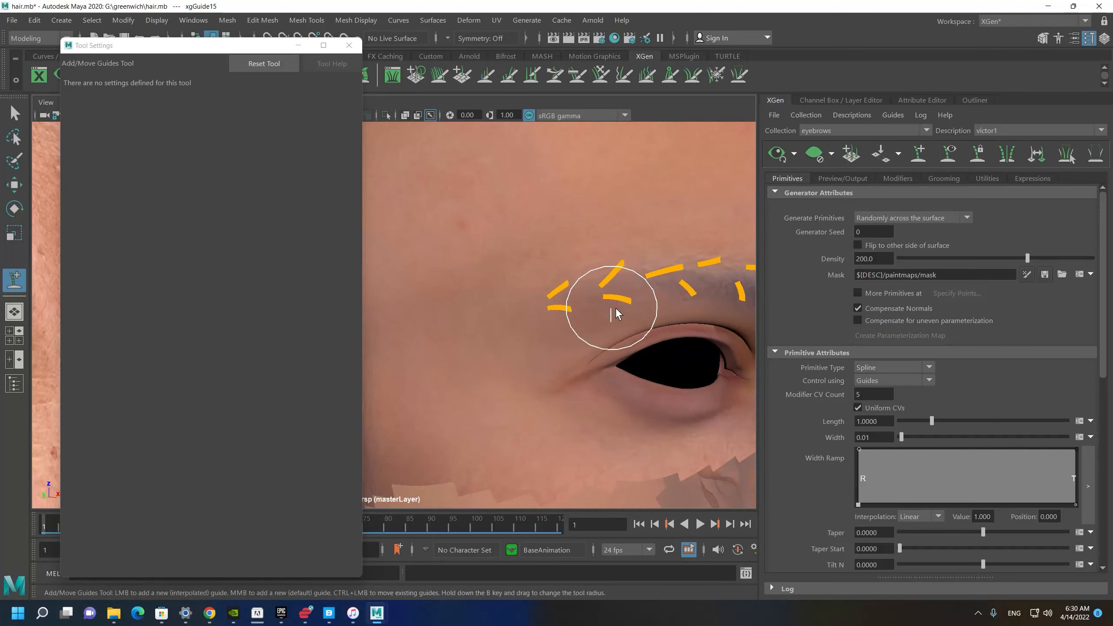
pyautogui.keyDown('ctrl'); pyautogui.moveTo(570, 307); pyautogui.dragTo(574, 317); pyautogui.keyUp('ctrl')
pyautogui.click(566, 294)
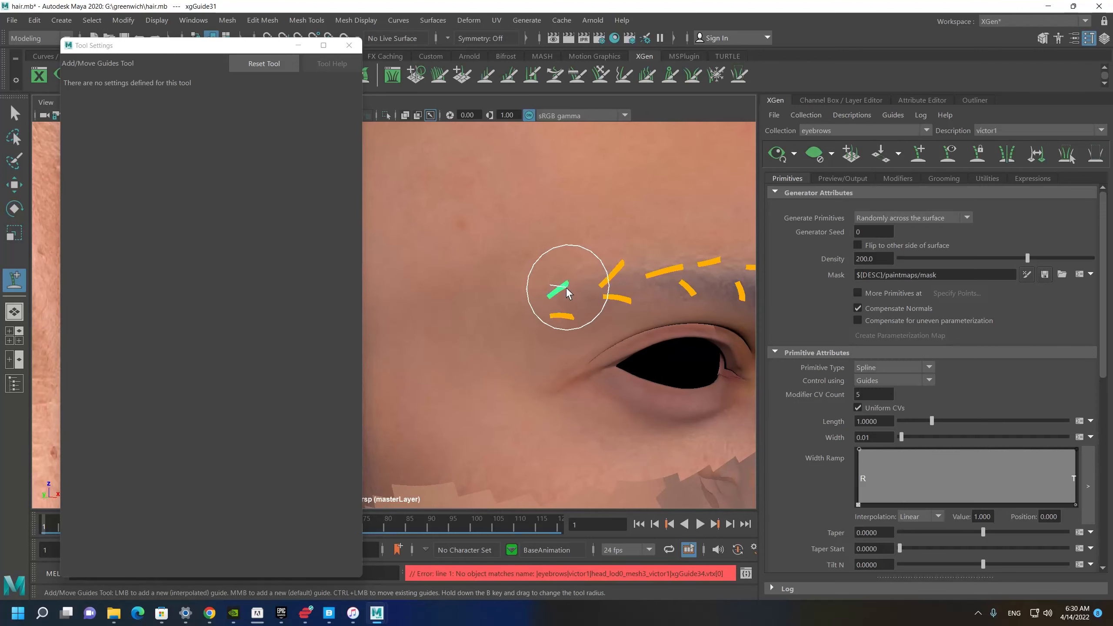
pyautogui.hotkey('ctrl', 'z')
pyautogui.click(567, 301)
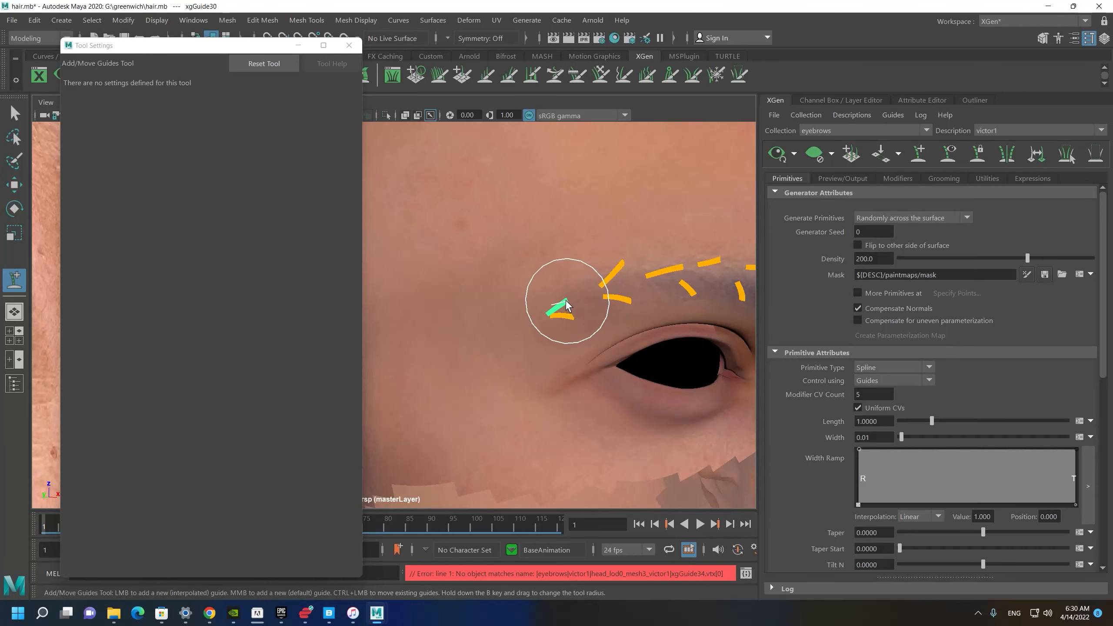
# Examine the regenerated hair along both brow tails from the front and the sides.
pyautogui.scroll(-3, 538, 383)
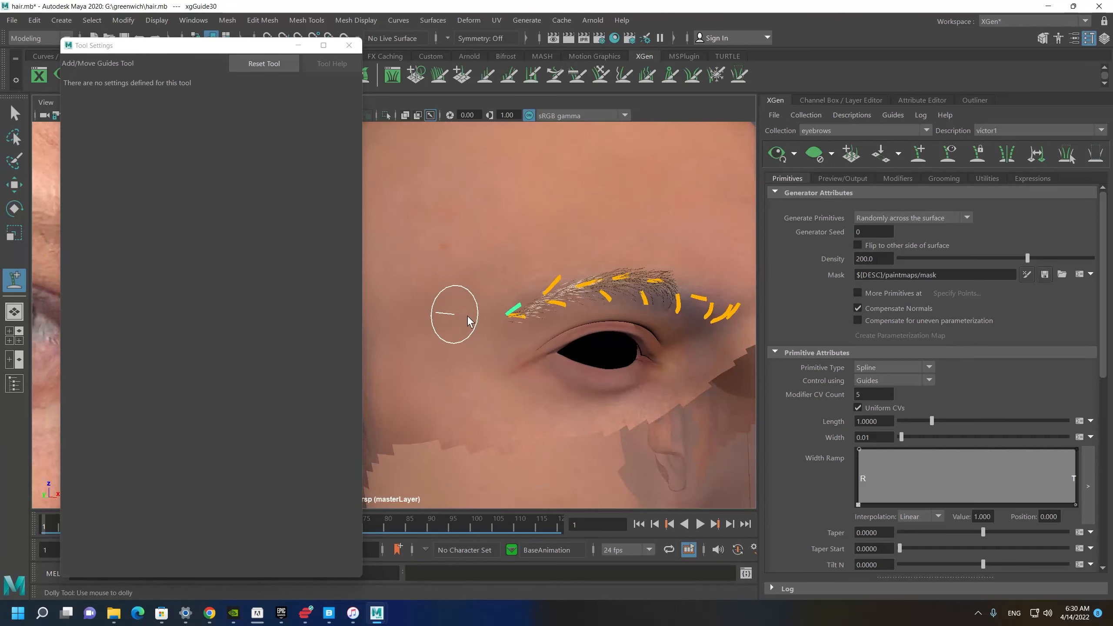
pyautogui.keyDown('alt'); pyautogui.moveTo(467, 323); pyautogui.dragTo(450, 321); pyautogui.keyUp('alt')
pyautogui.keyDown('alt'); pyautogui.moveTo(450, 320); pyautogui.dragTo(280, 327, button='middle'); pyautogui.keyUp('alt')
pyautogui.scroll(-3, 395, 324)
pyautogui.keyDown('alt'); pyautogui.moveTo(465, 341); pyautogui.dragTo(394, 307); pyautogui.keyUp('alt')
pyautogui.scroll(-4, 705, 268)
pyautogui.keyDown('alt'); pyautogui.moveTo(498, 249); pyautogui.dragTo(421, 246); pyautogui.keyUp('alt')
pyautogui.keyDown('alt'); pyautogui.moveTo(589, 247); pyautogui.dragTo(541, 250); pyautogui.keyUp('alt')
pyautogui.scroll(3, 579, 341)
# Add a guide on the upper edge just before the first brow's tail tip, rotate it toward the tip and refresh the preview.
pyautogui.keyDown('alt'); pyautogui.moveTo(604, 312); pyautogui.dragTo(460, 298, button='middle'); pyautogui.keyUp('alt')
pyautogui.scroll(3, 547, 366)
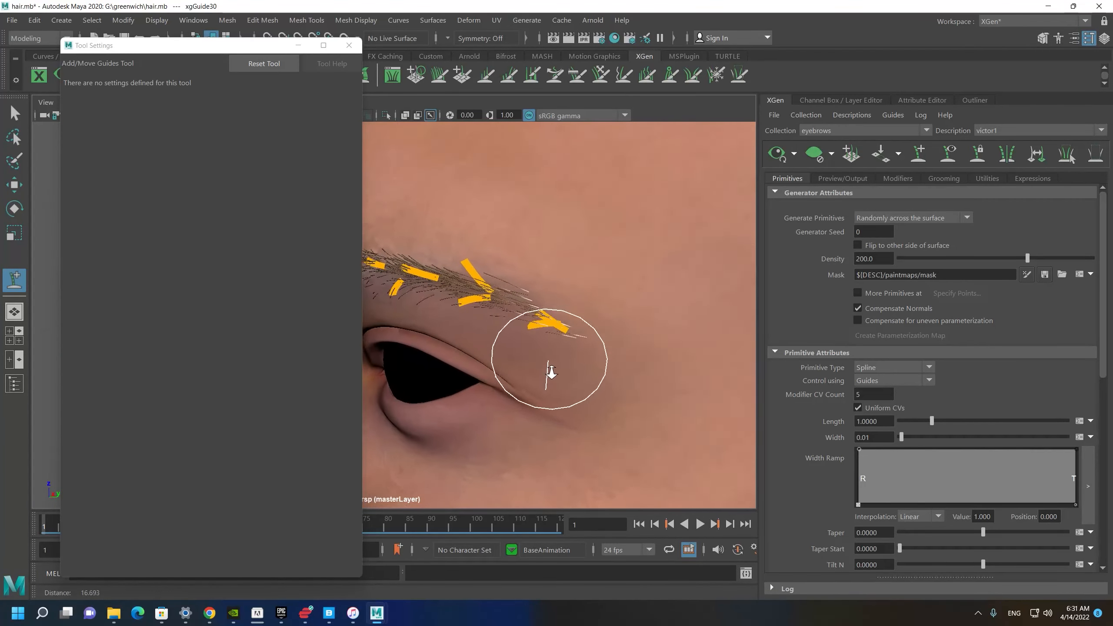
pyautogui.keyDown('alt'); pyautogui.moveTo(564, 358); pyautogui.dragTo(572, 353); pyautogui.keyUp('alt')
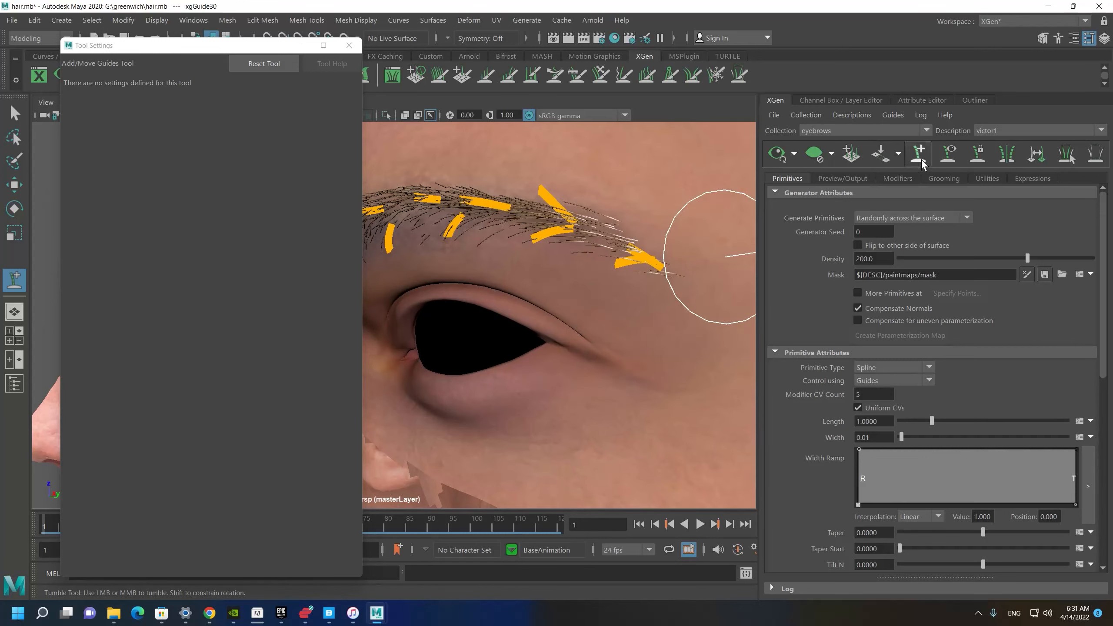
pyautogui.click(602, 216)
pyautogui.press('e')
pyautogui.moveTo(655, 261)
pyautogui.mouseDown()
pyautogui.moveTo(638, 264)
pyautogui.moveTo(666, 265)
pyautogui.mouseUp()
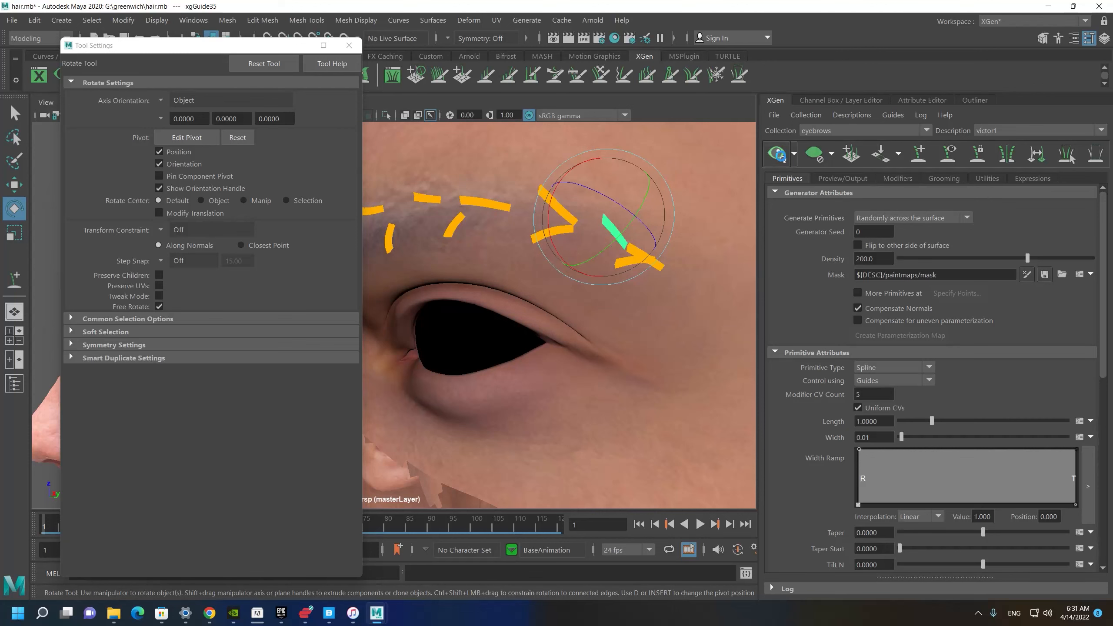
pyautogui.click(778, 154)
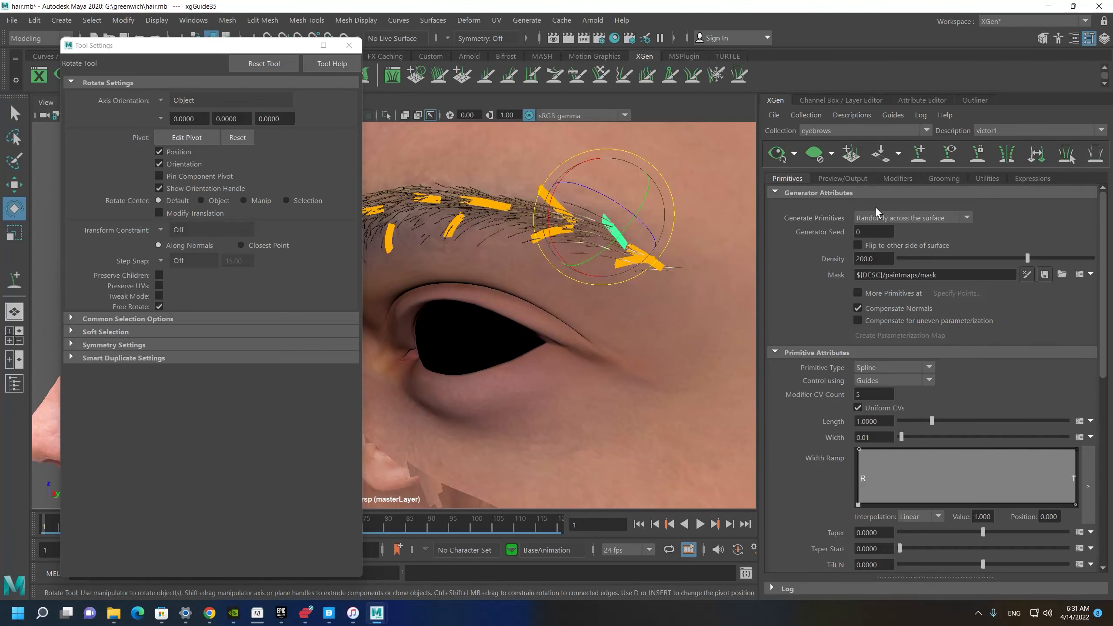
# Add a guide on the lower edge of the same brow tail, rotate it along the hair flow and refresh the preview.
pyautogui.click(920, 155)
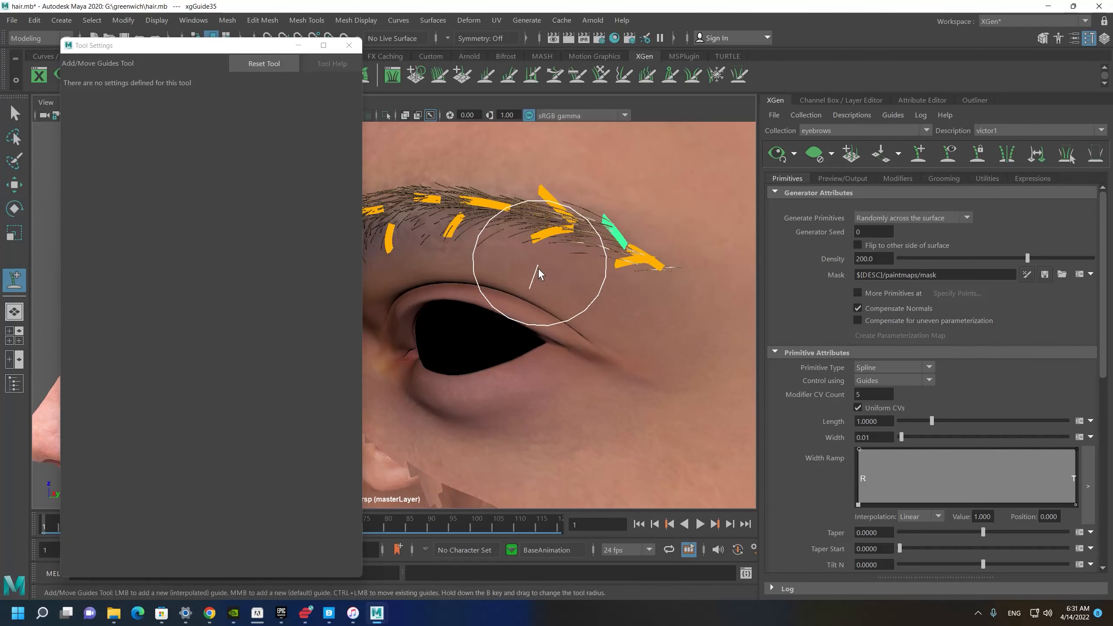
pyautogui.click(570, 249)
pyautogui.press('e')
pyautogui.moveTo(637, 257); pyautogui.dragTo(639, 231)
pyautogui.click(784, 158)
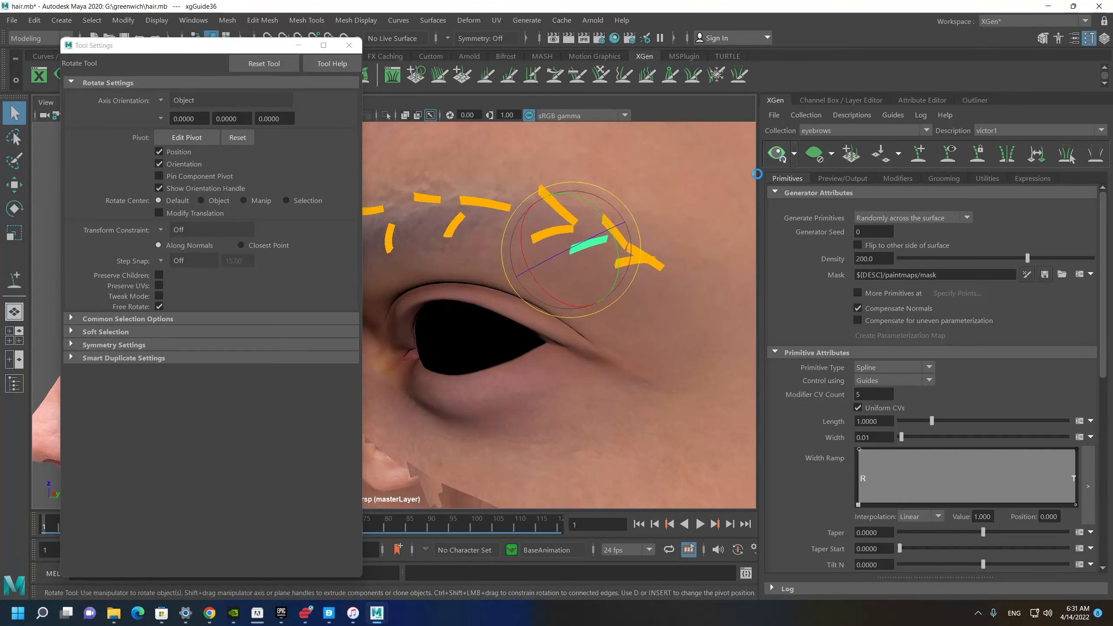
# Add another guide on the tail's upper edge between the two existing upper guides, rotate it slightly and refresh the preview.
pyautogui.press('q')
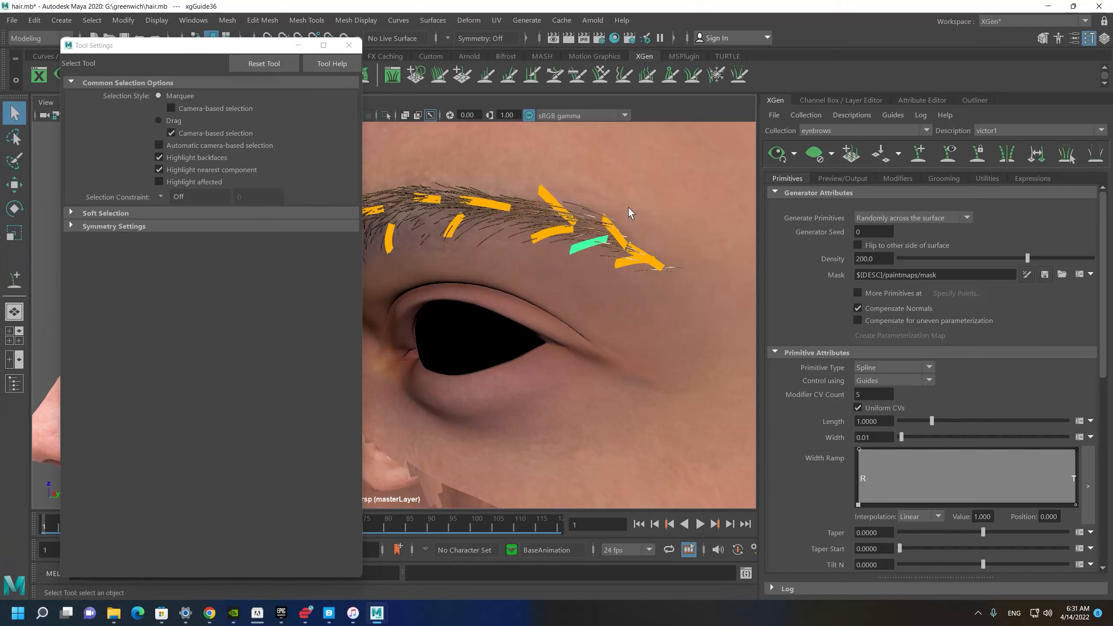
pyautogui.press('e')
pyautogui.click(575, 189)
pyautogui.moveTo(621, 228); pyautogui.dragTo(621, 229)
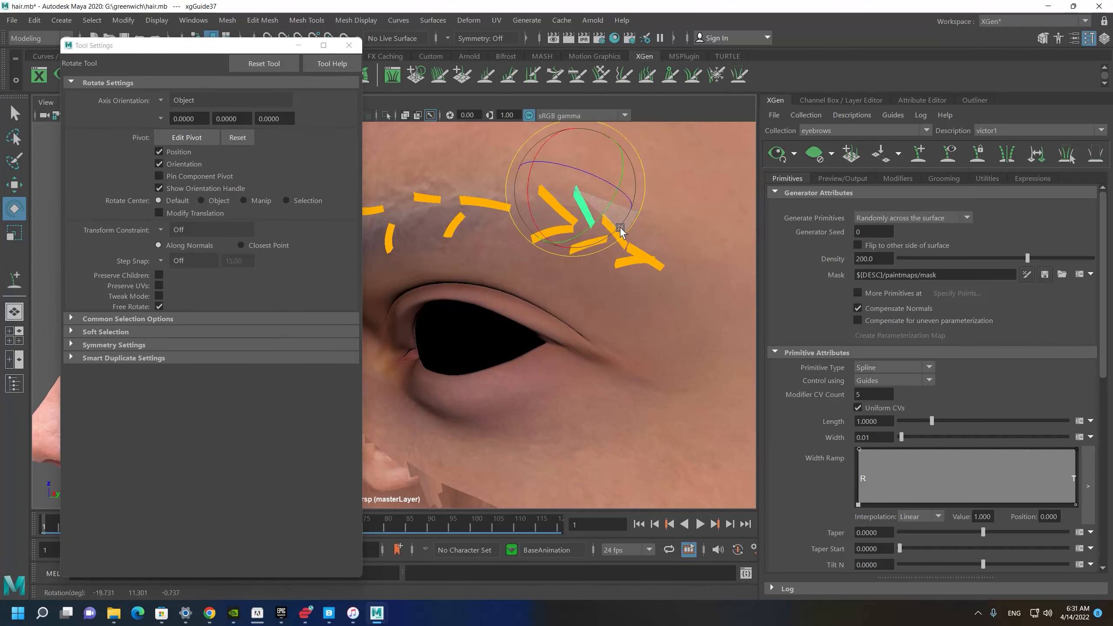
pyautogui.click(765, 155)
# Close the tool settings window, add a guide on the lower edge of the opposite brow's tail and rotate it along the hair flow.
pyautogui.keyDown('alt'); pyautogui.moveTo(585, 324); pyautogui.dragTo(516, 289, button='right'); pyautogui.keyUp('alt')
pyautogui.keyDown('alt'); pyautogui.moveTo(515, 289); pyautogui.dragTo(740, 302); pyautogui.keyUp('alt')
pyautogui.keyDown('alt'); pyautogui.moveTo(740, 302); pyautogui.dragTo(658, 295, button='middle'); pyautogui.keyUp('alt')
pyautogui.keyDown('alt'); pyautogui.moveTo(659, 295); pyautogui.dragTo(704, 397, button='right'); pyautogui.keyUp('alt')
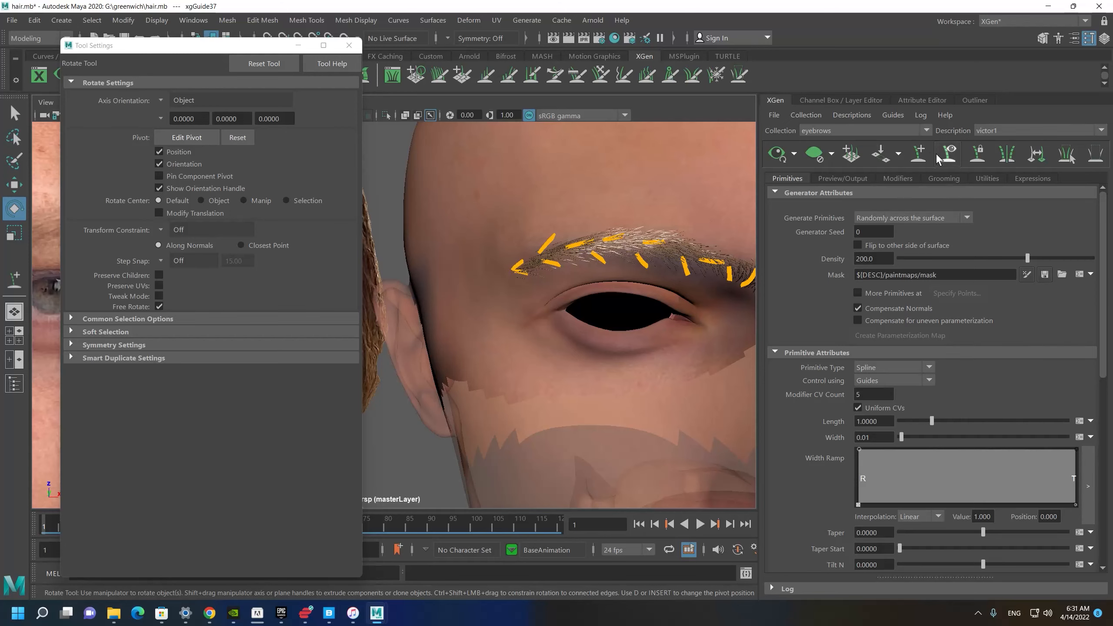
pyautogui.click(920, 155)
pyautogui.keyDown('alt'); pyautogui.moveTo(535, 276); pyautogui.dragTo(616, 249); pyautogui.keyUp('alt')
pyautogui.keyDown('alt'); pyautogui.moveTo(616, 248); pyautogui.dragTo(730, 204, button='middle'); pyautogui.keyUp('alt')
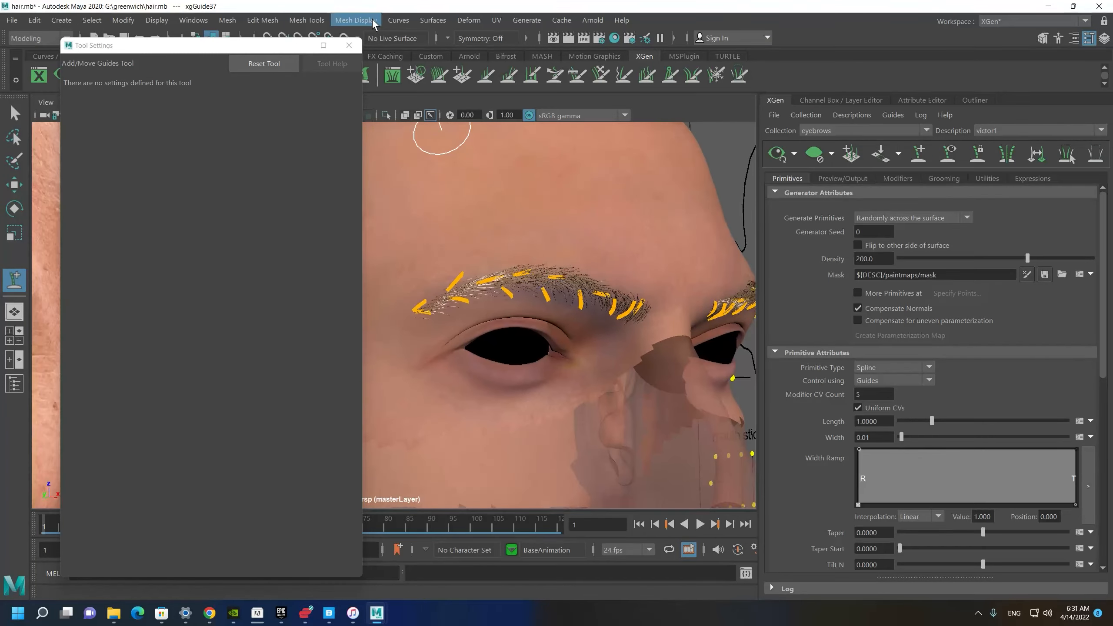
pyautogui.click(348, 45)
pyautogui.moveTo(331, 194)
pyautogui.keyDown('alt'); pyautogui.mouseDown(button='right')
pyautogui.moveTo(366, 227)
pyautogui.moveTo(416, 246)
pyautogui.mouseUp(button='right'); pyautogui.keyUp('alt')
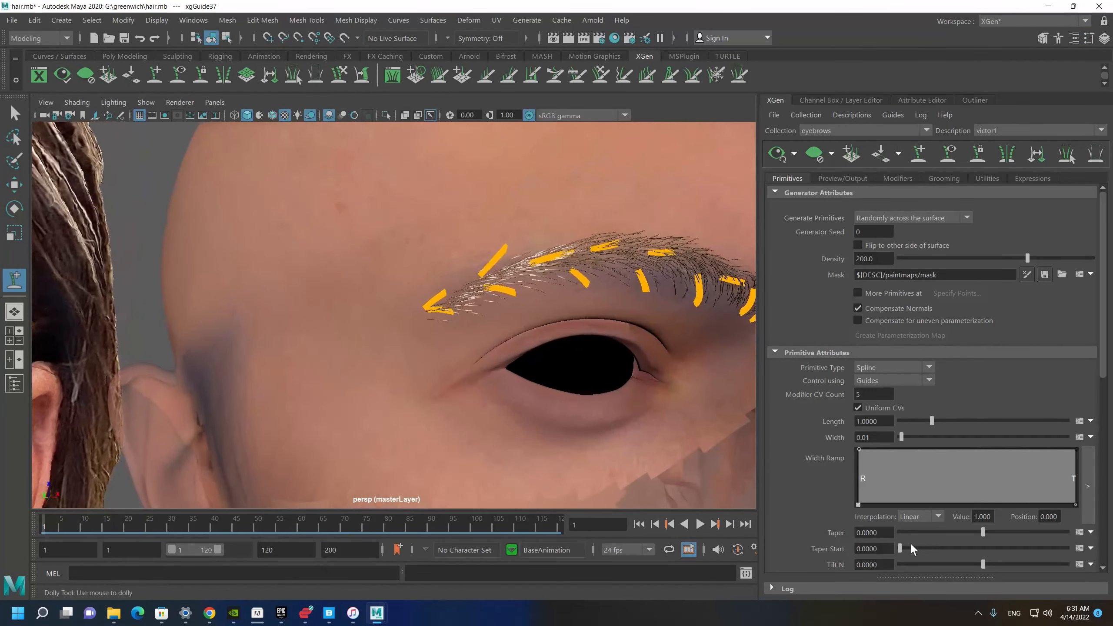
pyautogui.click(478, 311)
pyautogui.press('e')
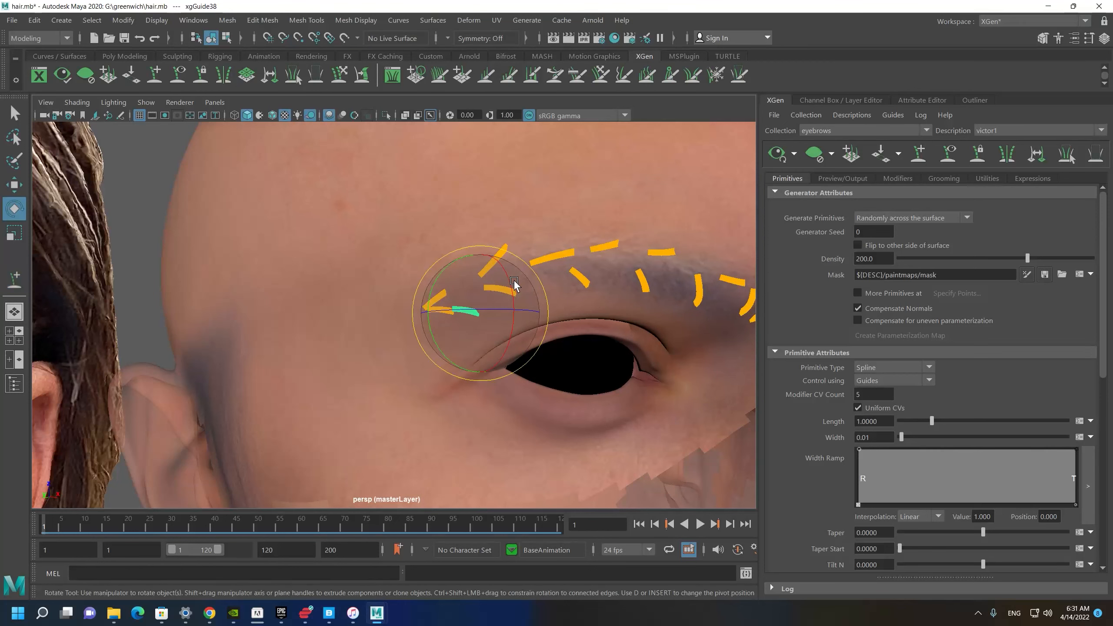
pyautogui.moveTo(517, 280); pyautogui.dragTo(526, 267)
# Add a guide on the upper edge of the opposite brow's tail, rotate it toward the tail tip and refresh the preview.
pyautogui.press('y')
pyautogui.click(462, 273)
pyautogui.press('e')
pyautogui.moveTo(498, 318); pyautogui.dragTo(482, 292)
pyautogui.click(777, 154)
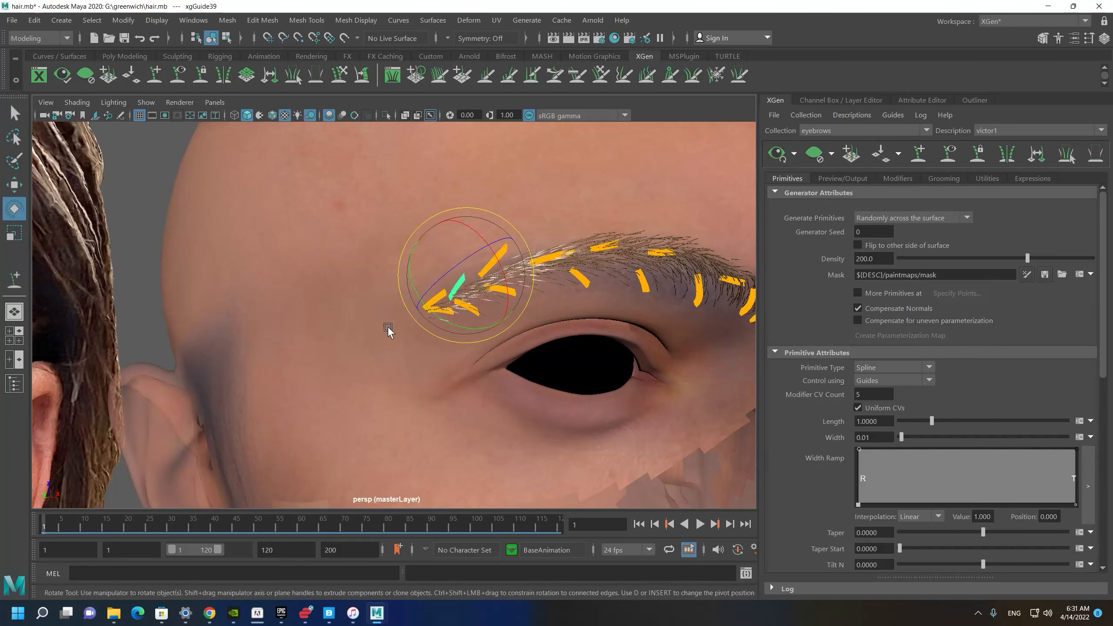
# Hide the guides so only the hair preview is shown on both brows.
pyautogui.keyDown('alt'); pyautogui.moveTo(383, 320); pyautogui.dragTo(310, 305, button='right'); pyautogui.keyUp('alt')
pyautogui.keyDown('alt'); pyautogui.moveTo(310, 305); pyautogui.dragTo(285, 312); pyautogui.keyUp('alt')
pyautogui.keyDown('alt'); pyautogui.moveTo(285, 311); pyautogui.dragTo(196, 324, button='middle'); pyautogui.keyUp('alt')
pyautogui.click(948, 157)
pyautogui.keyDown('alt'); pyautogui.moveTo(491, 323); pyautogui.dragTo(465, 324); pyautogui.keyUp('alt')
pyautogui.keyDown('alt'); pyautogui.moveTo(465, 324); pyautogui.dragTo(397, 341, button='middle'); pyautogui.keyUp('alt')
pyautogui.keyDown('alt'); pyautogui.moveTo(397, 340); pyautogui.dragTo(400, 332); pyautogui.keyUp('alt')
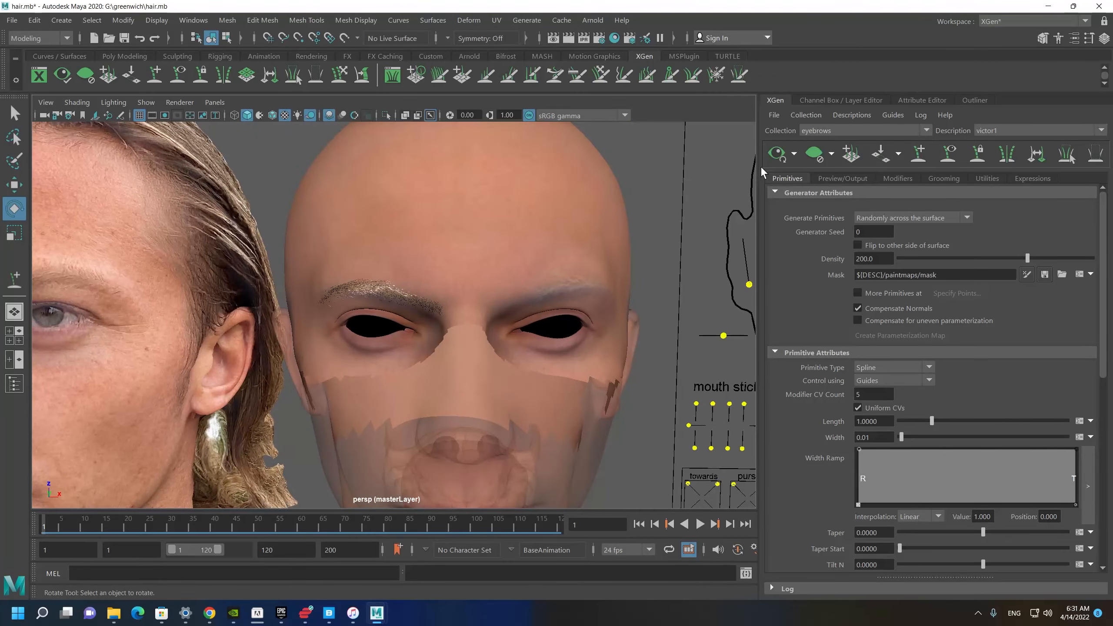
# Examine the shape, density and tapered tails of both eyebrows from the front, sides and close up beside the reference photo.
pyautogui.keyDown('alt'); pyautogui.moveTo(622, 281); pyautogui.dragTo(482, 264); pyautogui.keyUp('alt')
pyautogui.keyDown('alt'); pyautogui.moveTo(482, 264); pyautogui.dragTo(220, 263, button='middle'); pyautogui.keyUp('alt')
pyautogui.keyDown('alt'); pyautogui.moveTo(220, 263); pyautogui.dragTo(302, 216, button='right'); pyautogui.keyUp('alt')
pyautogui.keyDown('alt'); pyautogui.moveTo(303, 216); pyautogui.dragTo(236, 219); pyautogui.keyUp('alt')
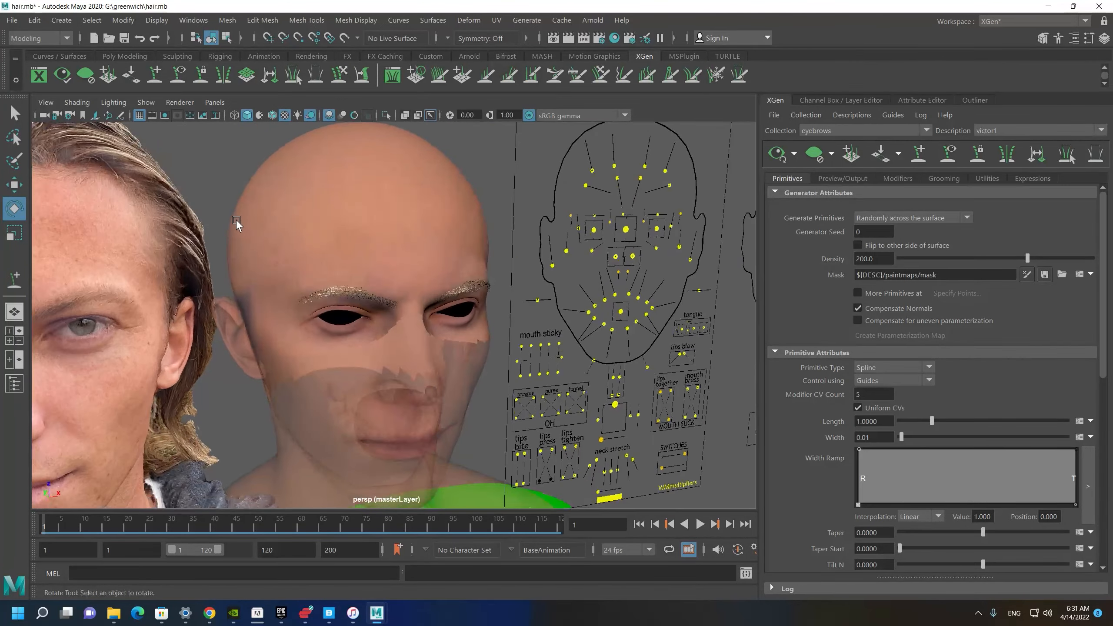
pyautogui.keyDown('alt'); pyautogui.moveTo(235, 219); pyautogui.dragTo(445, 394, button='right'); pyautogui.keyUp('alt')
pyautogui.keyDown('alt'); pyautogui.moveTo(444, 394); pyautogui.dragTo(365, 301); pyautogui.keyUp('alt')
pyautogui.keyDown('alt'); pyautogui.moveTo(366, 303); pyautogui.dragTo(262, 277, button='right'); pyautogui.keyUp('alt')
pyautogui.keyDown('alt'); pyautogui.moveTo(262, 277); pyautogui.dragTo(162, 273); pyautogui.keyUp('alt')
pyautogui.keyDown('alt'); pyautogui.moveTo(162, 273); pyautogui.dragTo(378, 413, button='right'); pyautogui.keyUp('alt')
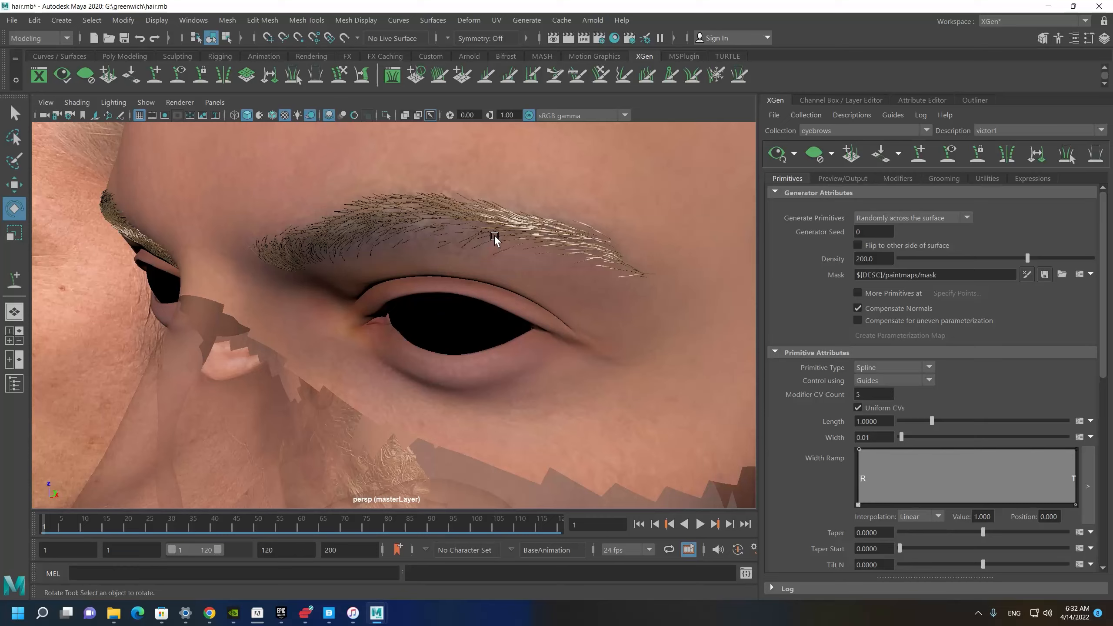
pyautogui.keyDown('alt'); pyautogui.moveTo(689, 215); pyautogui.dragTo(304, 94, button='right'); pyautogui.keyUp('alt')
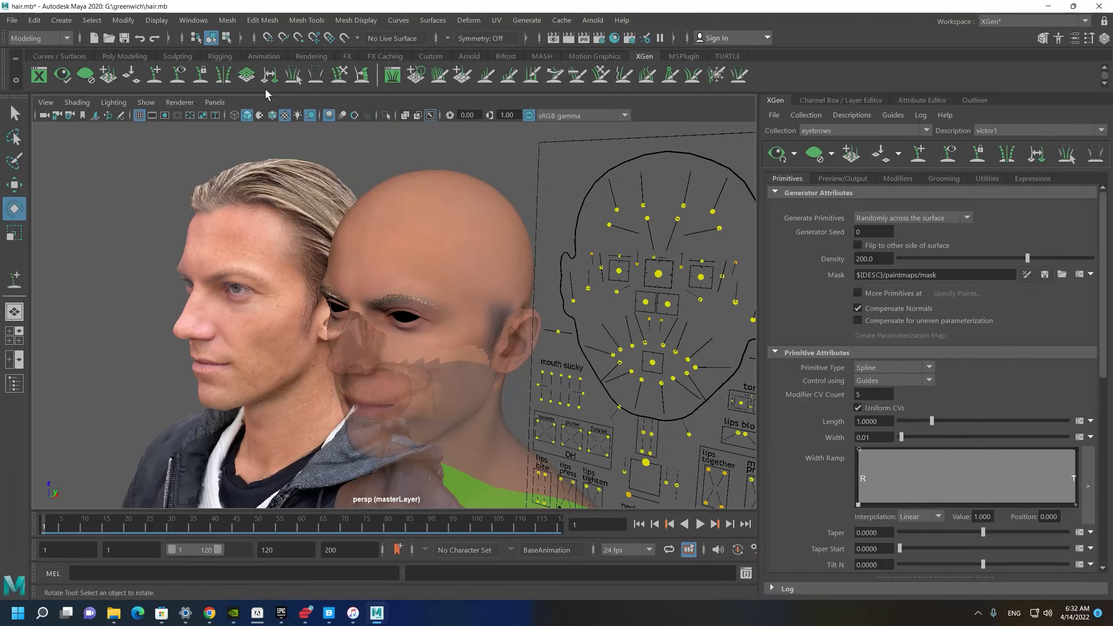
pyautogui.keyDown('alt'); pyautogui.moveTo(332, 173); pyautogui.dragTo(458, 314, button='right'); pyautogui.keyUp('alt')
pyautogui.keyDown('alt'); pyautogui.moveTo(458, 314); pyautogui.dragTo(499, 303); pyautogui.keyUp('alt')
pyautogui.keyDown('alt'); pyautogui.moveTo(499, 303); pyautogui.dragTo(460, 384, button='right'); pyautogui.keyUp('alt')
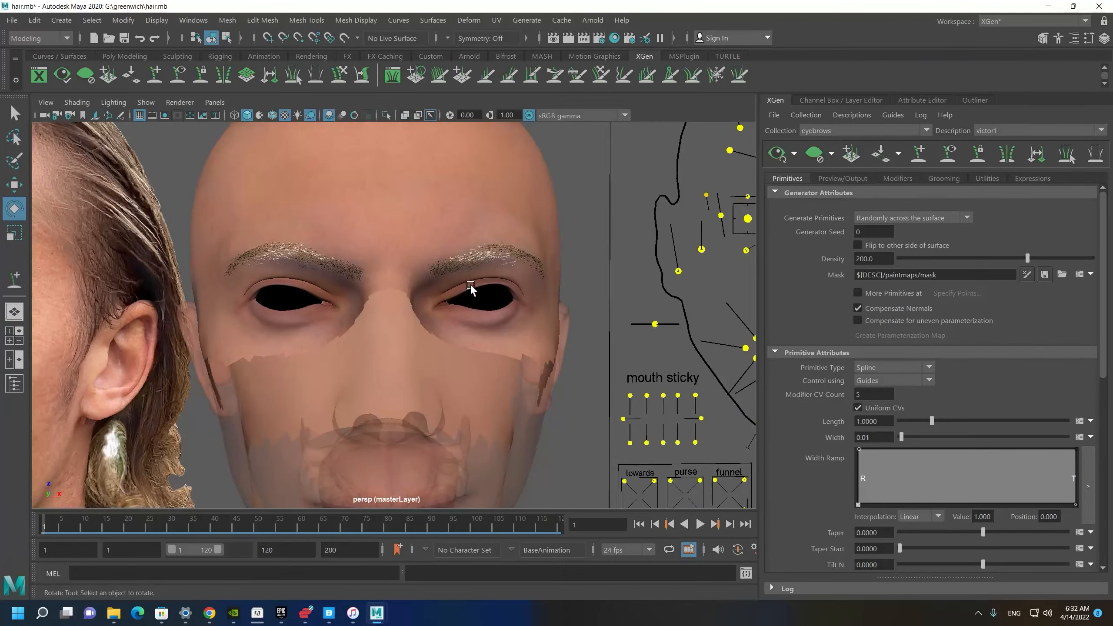
pyautogui.keyDown('alt'); pyautogui.moveTo(475, 269); pyautogui.dragTo(450, 341, button='right'); pyautogui.keyUp('alt')
pyautogui.keyDown('alt'); pyautogui.moveTo(450, 341); pyautogui.dragTo(398, 301); pyautogui.keyUp('alt')
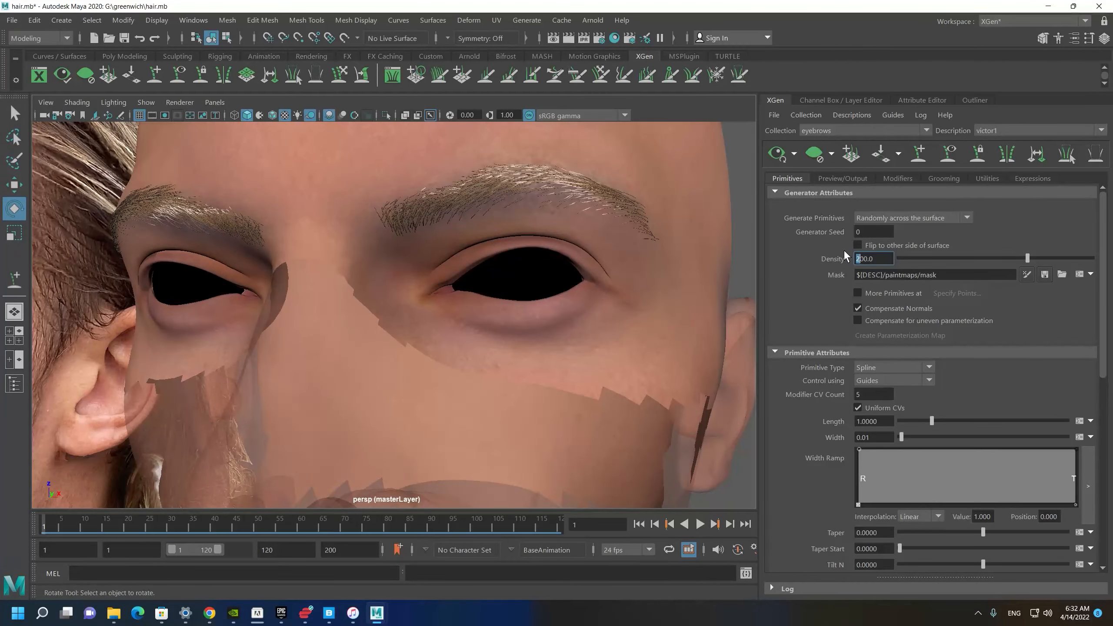
# Set the eyebrow description's hair density to 300 and check the fuller brows from the front.
pyautogui.write('3')
pyautogui.press('Return')
pyautogui.keyDown('alt'); pyautogui.moveTo(443, 175); pyautogui.dragTo(339, 240); pyautogui.keyUp('alt')
pyautogui.keyDown('alt'); pyautogui.moveTo(339, 240); pyautogui.dragTo(332, 363, button='right'); pyautogui.keyUp('alt')
pyautogui.keyDown('alt'); pyautogui.moveTo(332, 362); pyautogui.dragTo(389, 340); pyautogui.keyUp('alt')
pyautogui.keyDown('alt'); pyautogui.moveTo(389, 340); pyautogui.dragTo(352, 289, button='right'); pyautogui.keyUp('alt')
pyautogui.keyDown('alt'); pyautogui.moveTo(351, 288); pyautogui.dragTo(305, 284, button='middle'); pyautogui.keyUp('alt')
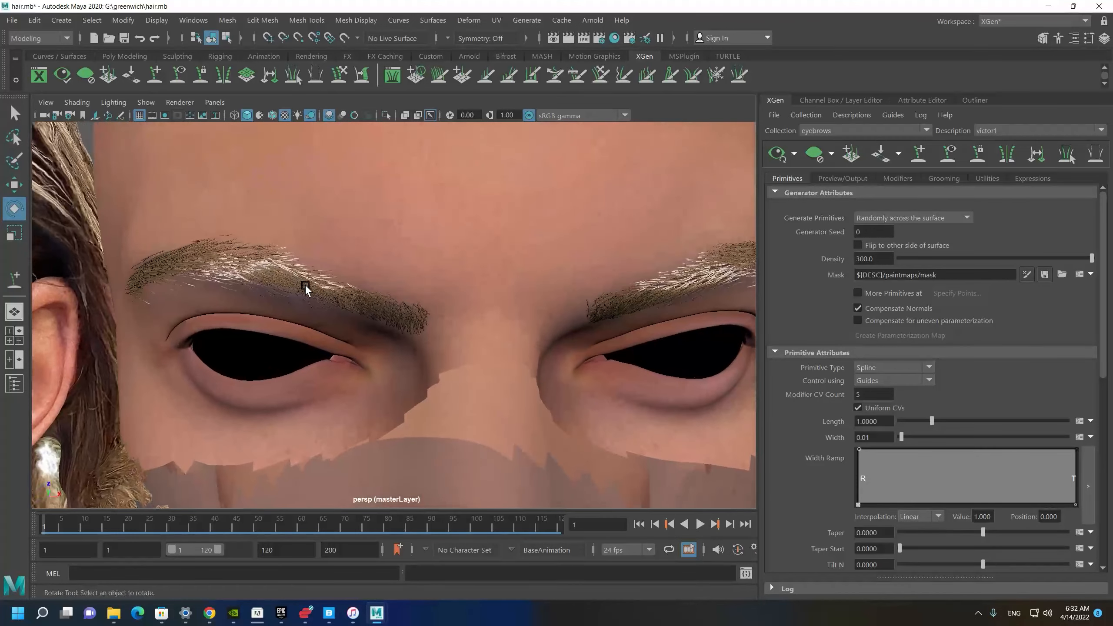
# Examine the density, shape and tapered tails of both eyebrows from the sides, front and close up.
pyautogui.keyDown('alt'); pyautogui.moveTo(304, 284); pyautogui.dragTo(345, 268); pyautogui.keyUp('alt')
pyautogui.keyDown('alt'); pyautogui.moveTo(345, 267); pyautogui.dragTo(273, 222, button='right'); pyautogui.keyUp('alt')
pyautogui.keyDown('alt'); pyautogui.moveTo(273, 223); pyautogui.dragTo(245, 248); pyautogui.keyUp('alt')
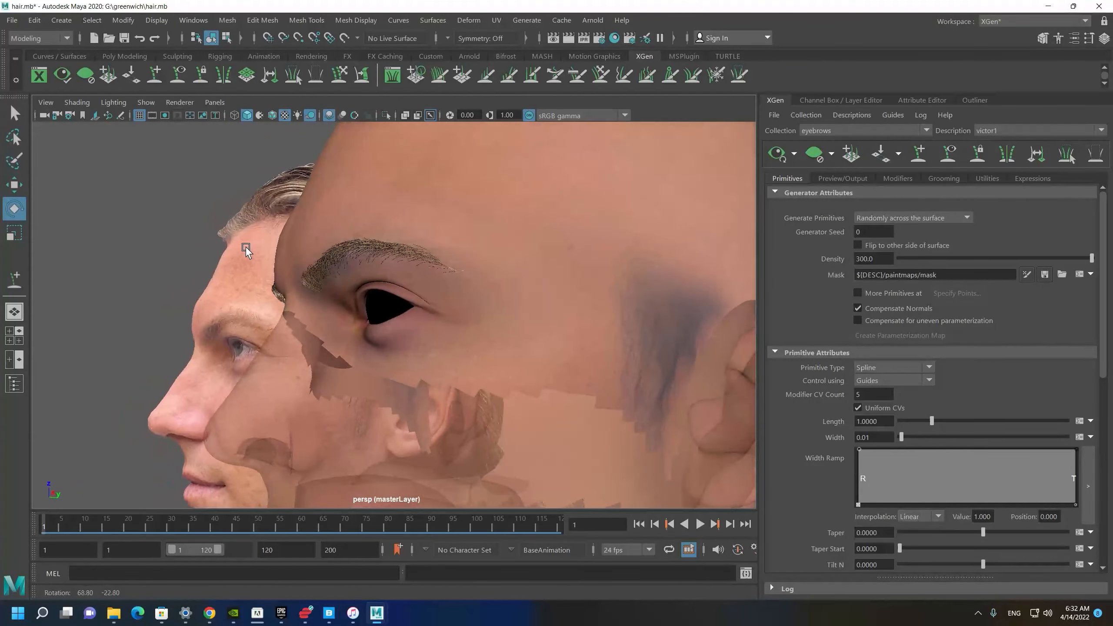
pyautogui.keyDown('alt'); pyautogui.moveTo(246, 248); pyautogui.dragTo(185, 127, button='right'); pyautogui.keyUp('alt')
pyautogui.keyDown('alt'); pyautogui.moveTo(368, 234); pyautogui.dragTo(449, 242); pyautogui.keyUp('alt')
pyautogui.keyDown('alt'); pyautogui.moveTo(449, 243); pyautogui.dragTo(328, 190, button='right'); pyautogui.keyUp('alt')
pyautogui.keyDown('alt'); pyautogui.moveTo(337, 186); pyautogui.dragTo(279, 183); pyautogui.keyUp('alt')
pyautogui.keyDown('alt'); pyautogui.moveTo(278, 183); pyautogui.dragTo(576, 411, button='right'); pyautogui.keyUp('alt')
pyautogui.keyDown('alt'); pyautogui.moveTo(363, 272); pyautogui.dragTo(405, 274); pyautogui.keyUp('alt')
pyautogui.keyDown('alt'); pyautogui.moveTo(405, 274); pyautogui.dragTo(412, 355, button='right'); pyautogui.keyUp('alt')
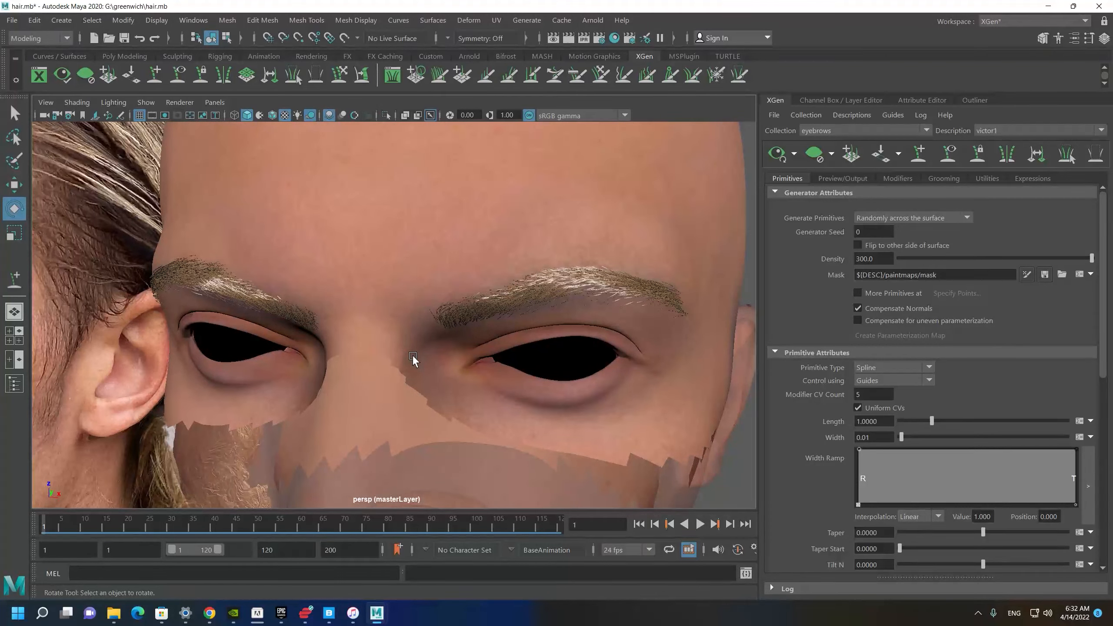
pyautogui.keyDown('alt'); pyautogui.moveTo(412, 355); pyautogui.dragTo(423, 303); pyautogui.keyUp('alt')
pyautogui.keyDown('alt'); pyautogui.moveTo(422, 304); pyautogui.dragTo(383, 242, button='middle'); pyautogui.keyUp('alt')
pyautogui.keyDown('alt'); pyautogui.moveTo(383, 243); pyautogui.dragTo(393, 246, button='right'); pyautogui.keyUp('alt')
pyautogui.keyDown('alt'); pyautogui.moveTo(392, 246); pyautogui.dragTo(463, 244); pyautogui.keyUp('alt')
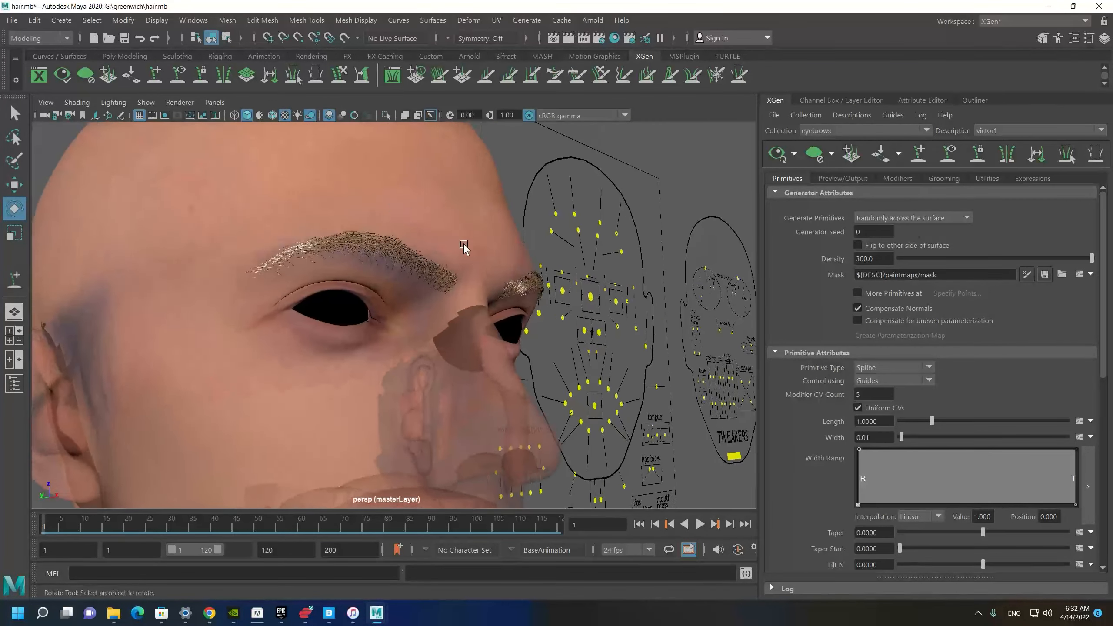
pyautogui.keyDown('alt'); pyautogui.moveTo(463, 243); pyautogui.dragTo(355, 244, button='right'); pyautogui.keyUp('alt')
pyautogui.keyDown('alt'); pyautogui.moveTo(355, 245); pyautogui.dragTo(332, 264); pyautogui.keyUp('alt')
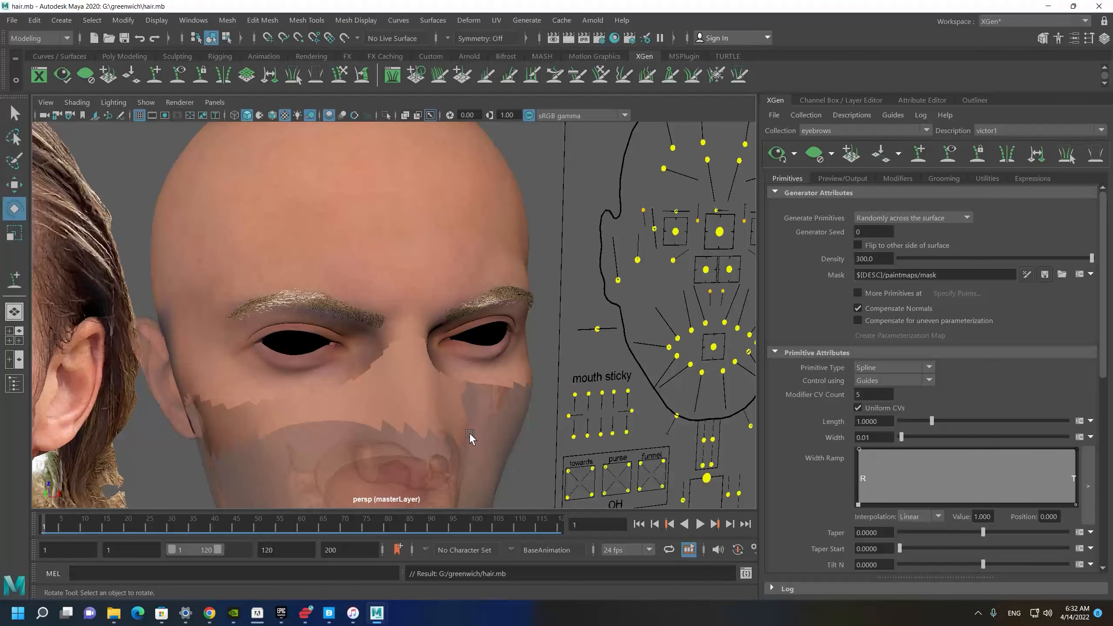
pyautogui.press('e')
pyautogui.keyDown('alt'); pyautogui.moveTo(470, 432); pyautogui.dragTo(461, 375); pyautogui.keyUp('alt')
pyautogui.scroll(4, 465, 368)
pyautogui.moveTo(627, 224)
pyautogui.mouseDown()
pyautogui.moveTo(147, 283)
pyautogui.moveTo(614, 211)
pyautogui.mouseUp()
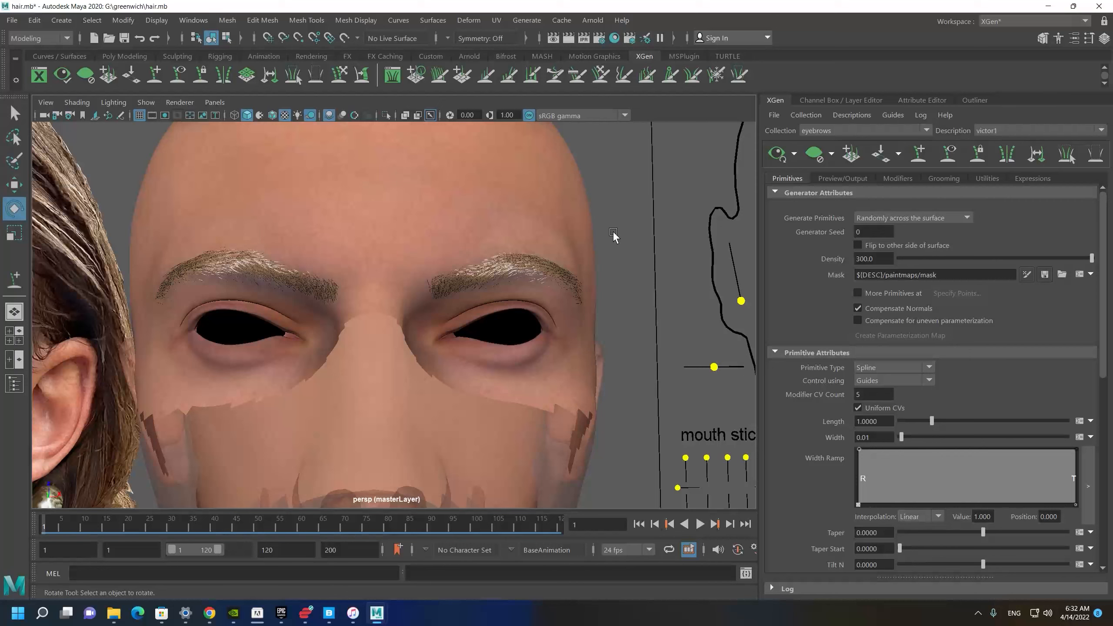
pyautogui.keyDown('alt'); pyautogui.moveTo(572, 236); pyautogui.dragTo(609, 244, button='middle'); pyautogui.keyUp('alt')
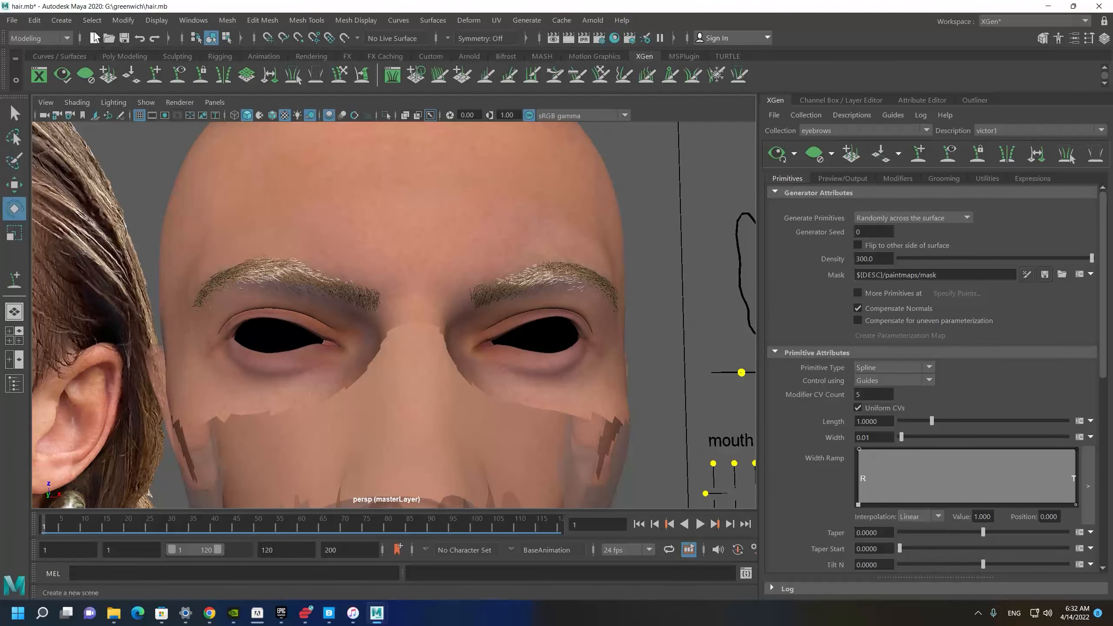
# Try to convert the eyebrow hair to an interactive groom without an output prefix.
pyautogui.click(521, 23)
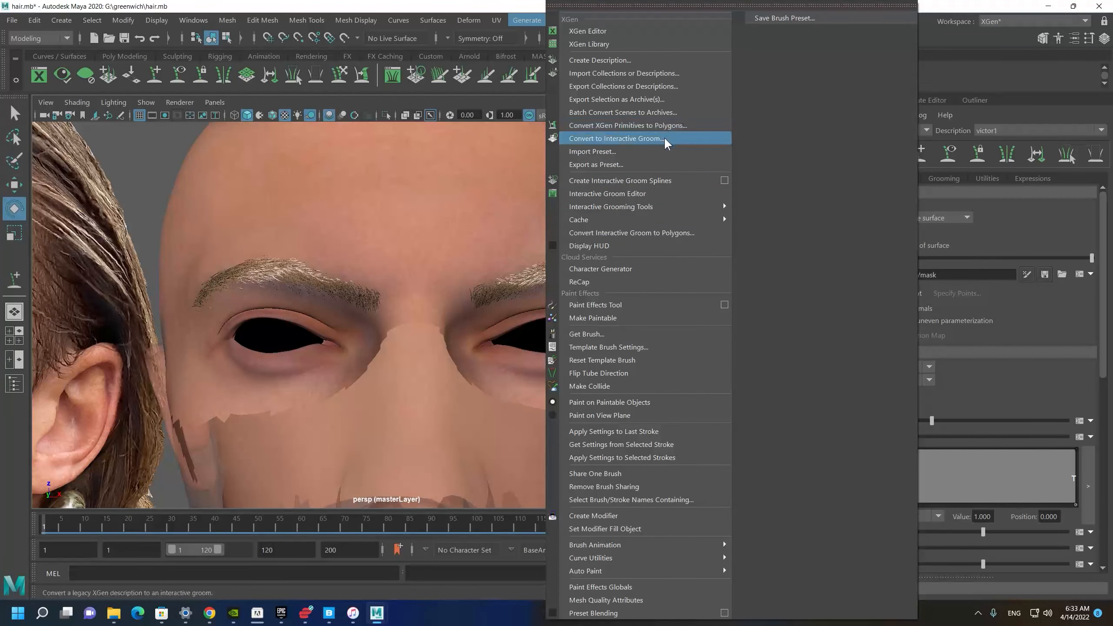
pyautogui.click(630, 140)
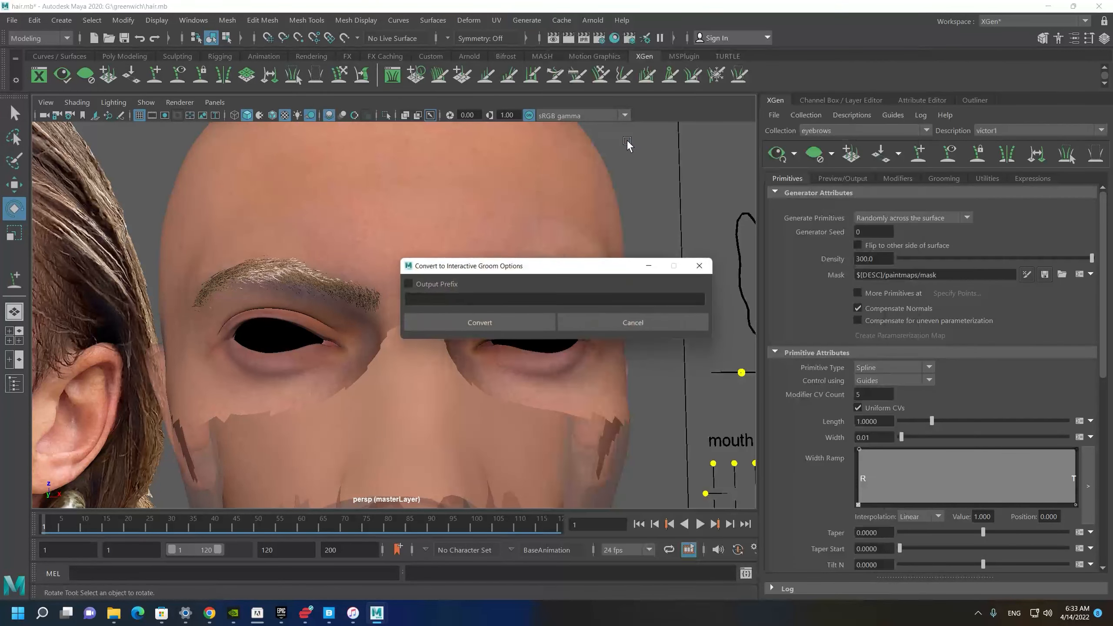
pyautogui.click(496, 323)
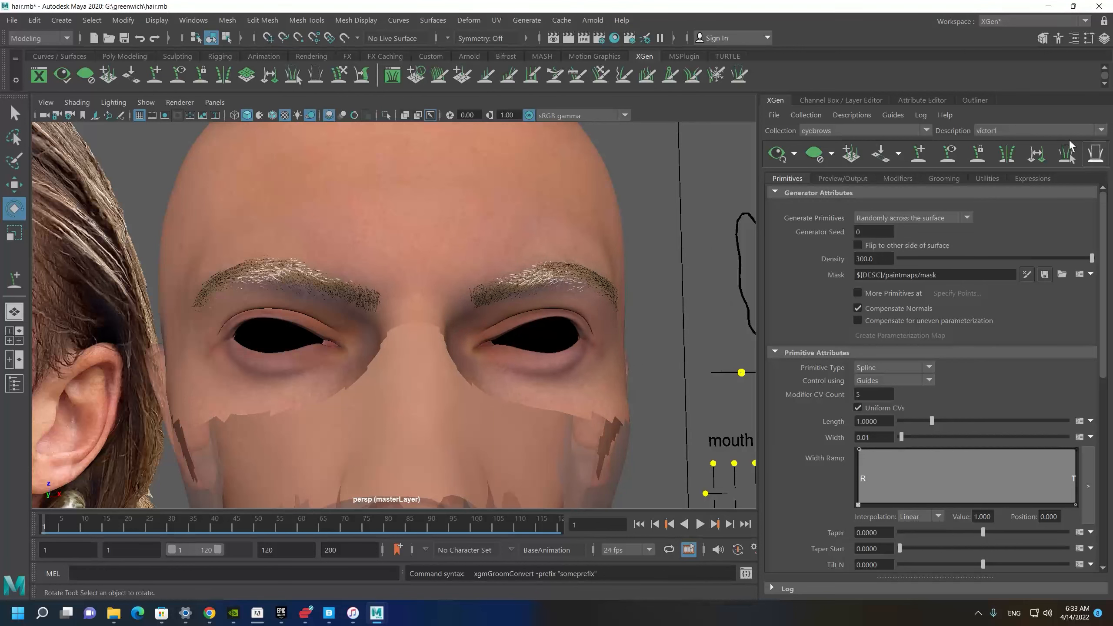
# Select the victor1 description inside the eyebrows collection and convert it to an interactive groom without an output prefix.
pyautogui.click(976, 101)
pyautogui.click(794, 391)
pyautogui.click(802, 404)
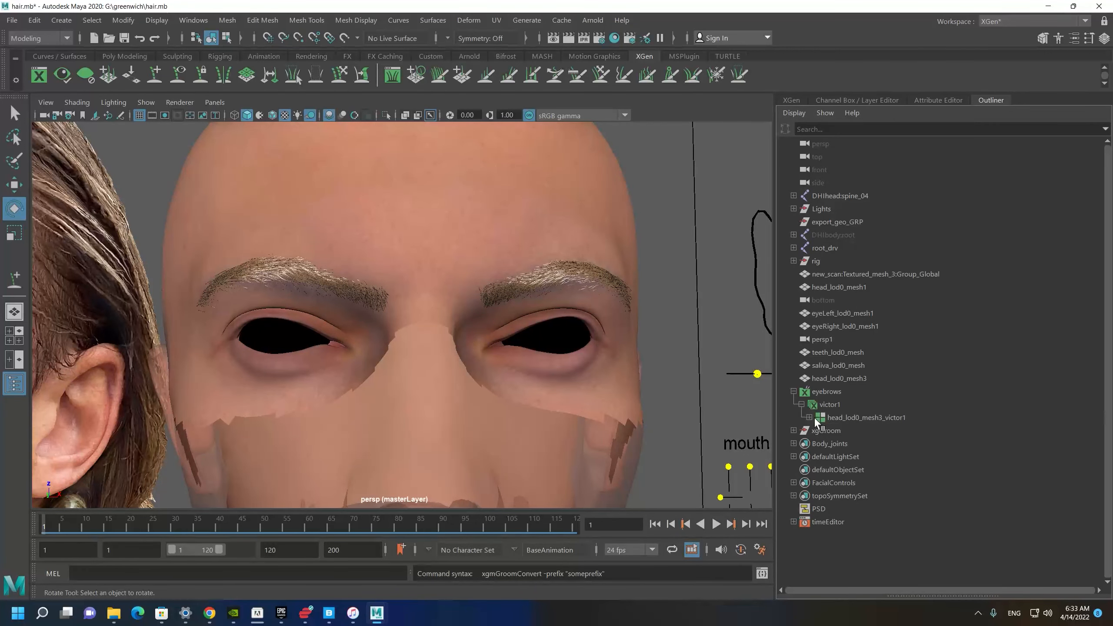
pyautogui.click(816, 417)
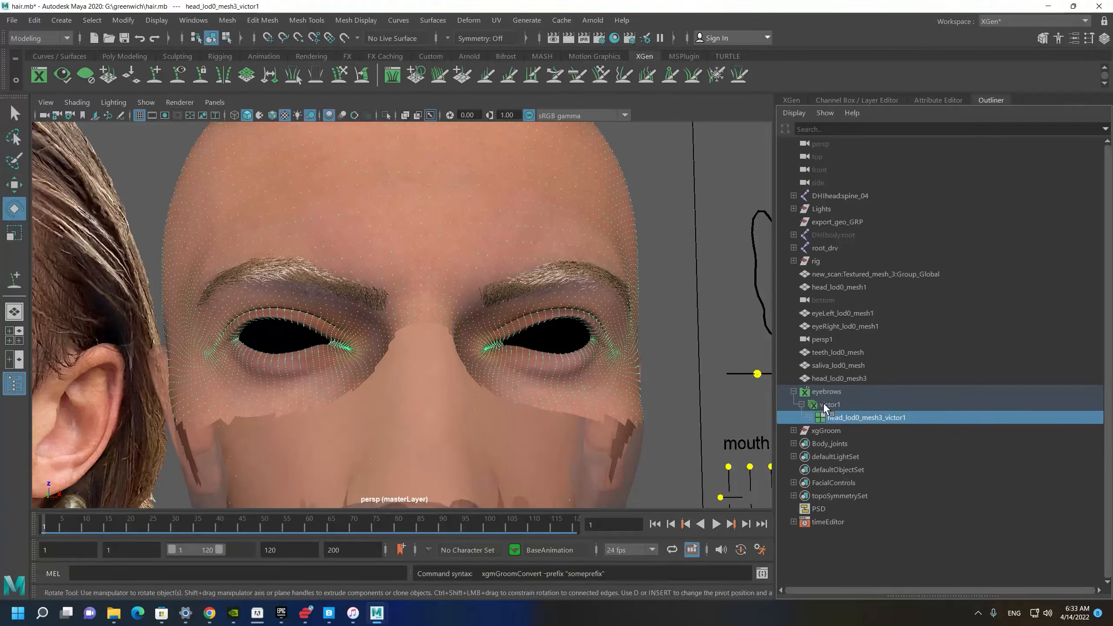
pyautogui.click(810, 417)
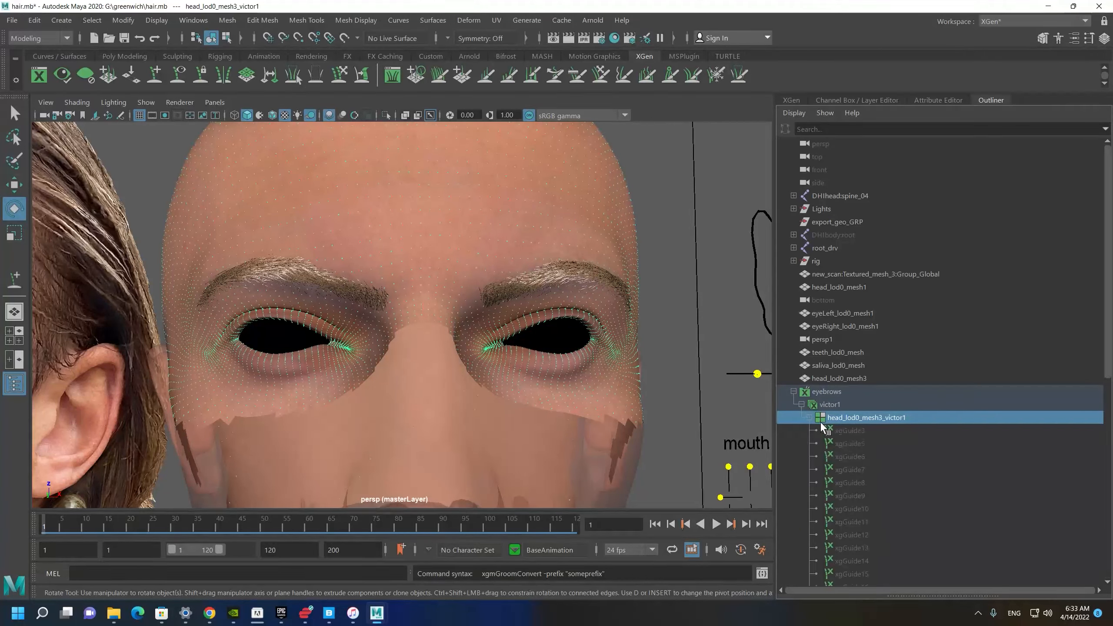
pyautogui.click(810, 417)
pyautogui.click(824, 405)
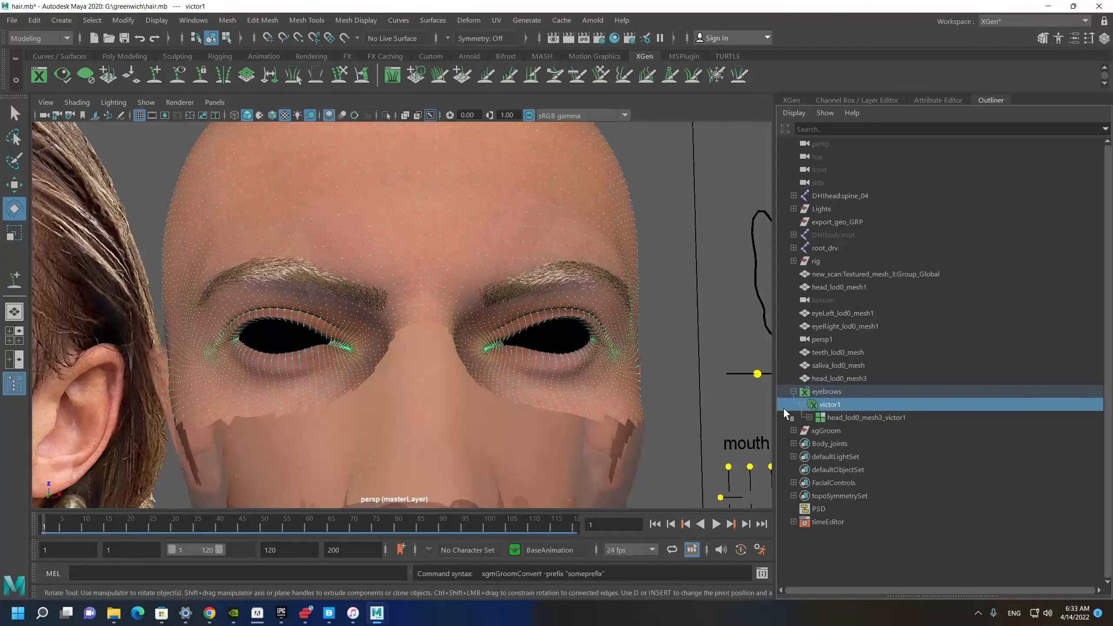
pyautogui.click(528, 20)
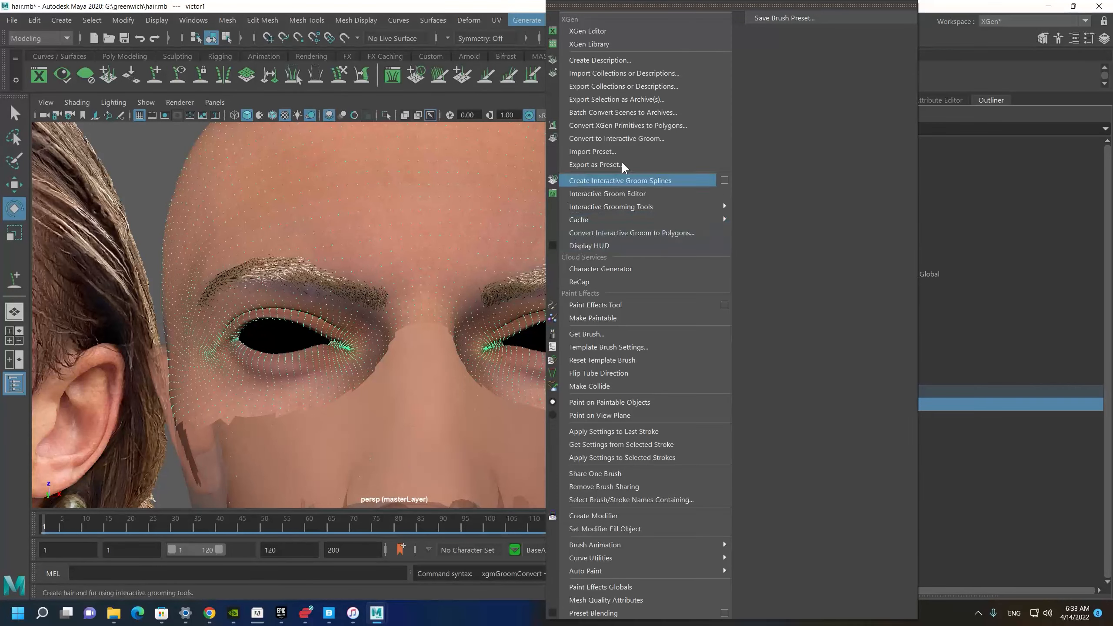
pyautogui.click(626, 140)
pyautogui.click(441, 322)
# Hide the original eyebrows collection and select the converted victor1_splineDescription.
pyautogui.click(829, 444)
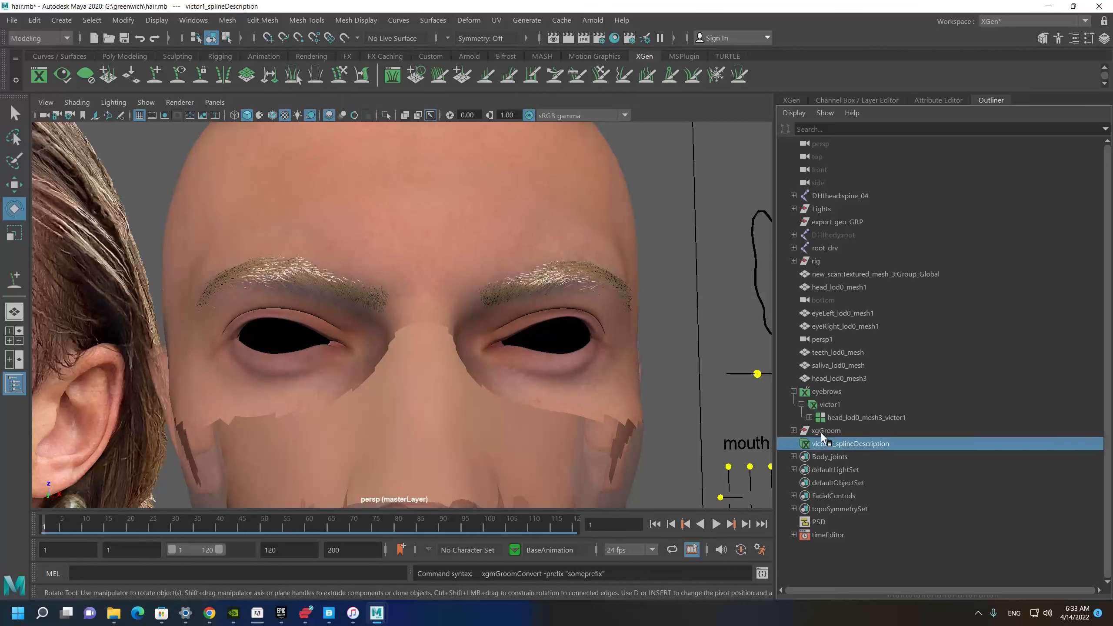
pyautogui.click(833, 392)
pyautogui.keyDown('alt'); pyautogui.moveTo(550, 360); pyautogui.dragTo(489, 352, button='middle'); pyautogui.keyUp('alt')
pyautogui.press('h')
pyautogui.keyDown('alt'); pyautogui.moveTo(575, 349); pyautogui.dragTo(513, 348); pyautogui.keyUp('alt')
pyautogui.click(817, 442)
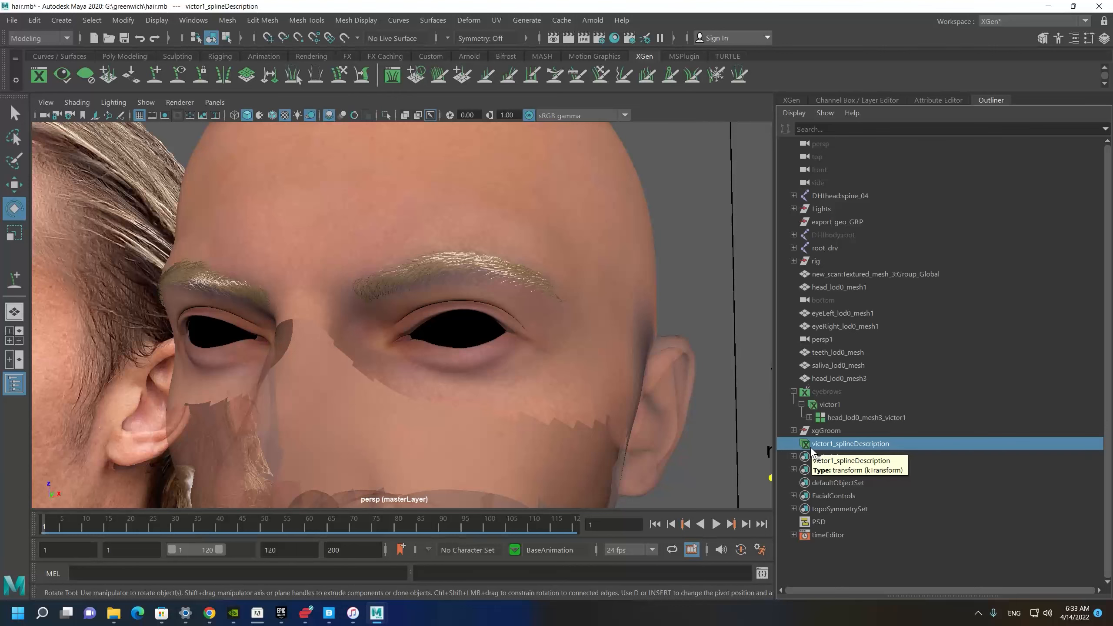
# Switch to the XGen - Interactive Groom workspace and select victor1_splineBase under the spline description.
pyautogui.click(1008, 23)
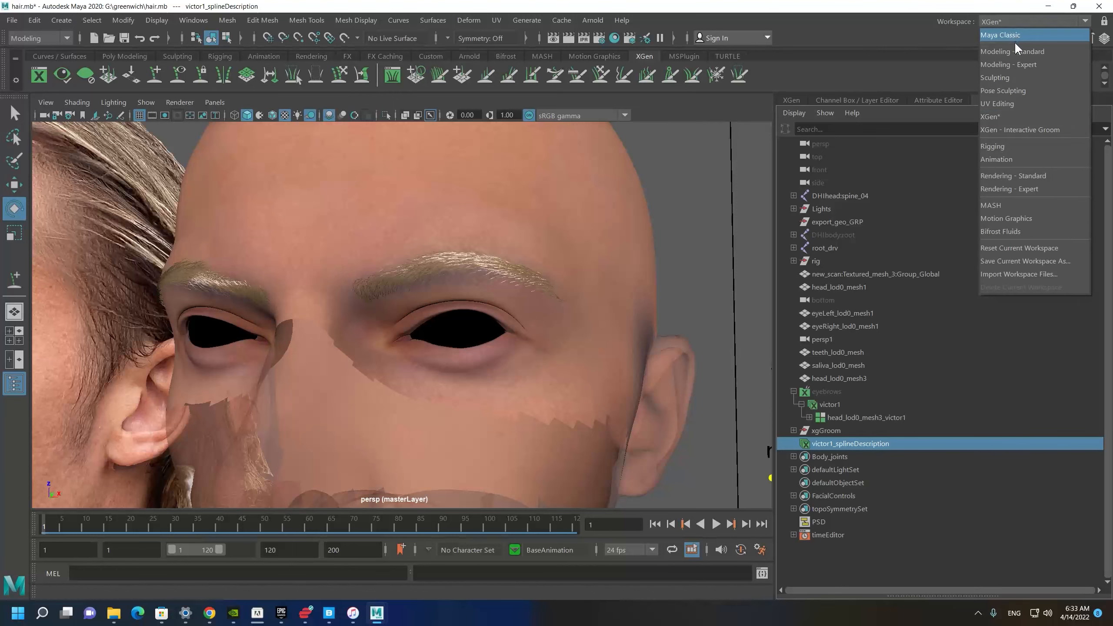
pyautogui.click(1019, 129)
pyautogui.click(849, 168)
pyautogui.click(889, 184)
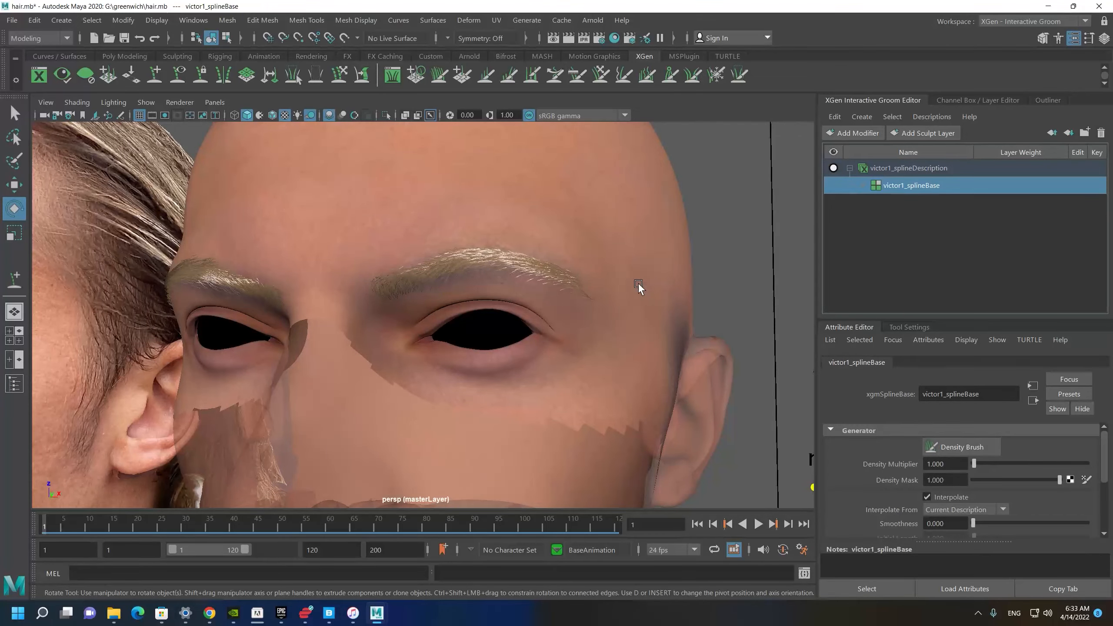
pyautogui.click(551, 274)
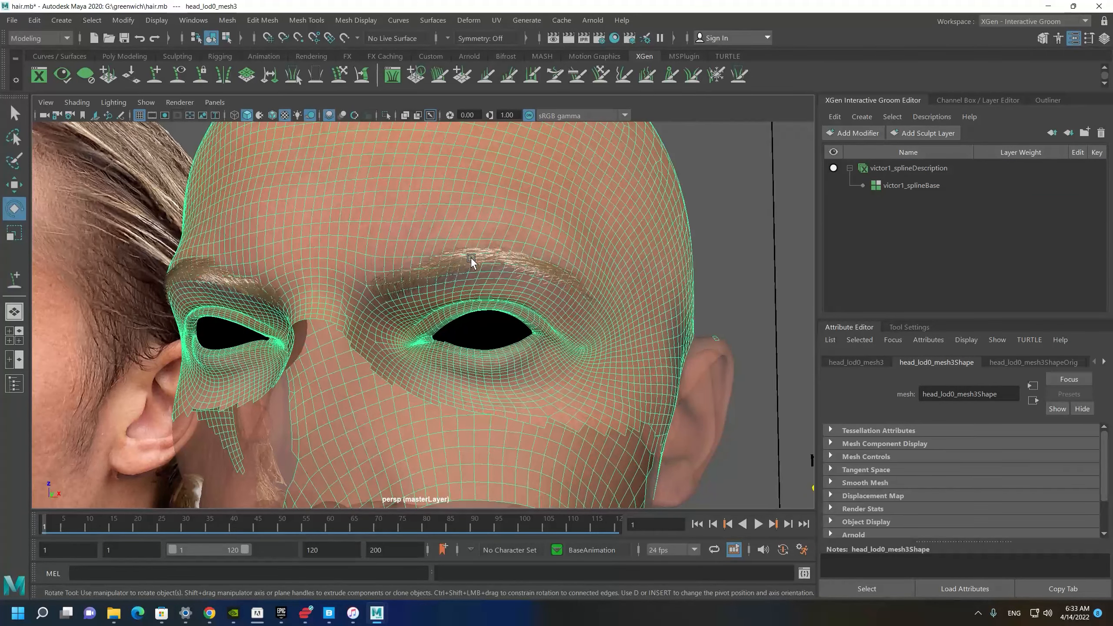
pyautogui.click(899, 185)
# Examine the converted groom's hairs on both eyebrows from the front, the side and close up.
pyautogui.keyDown('alt'); pyautogui.moveTo(459, 316); pyautogui.dragTo(518, 328); pyautogui.keyUp('alt')
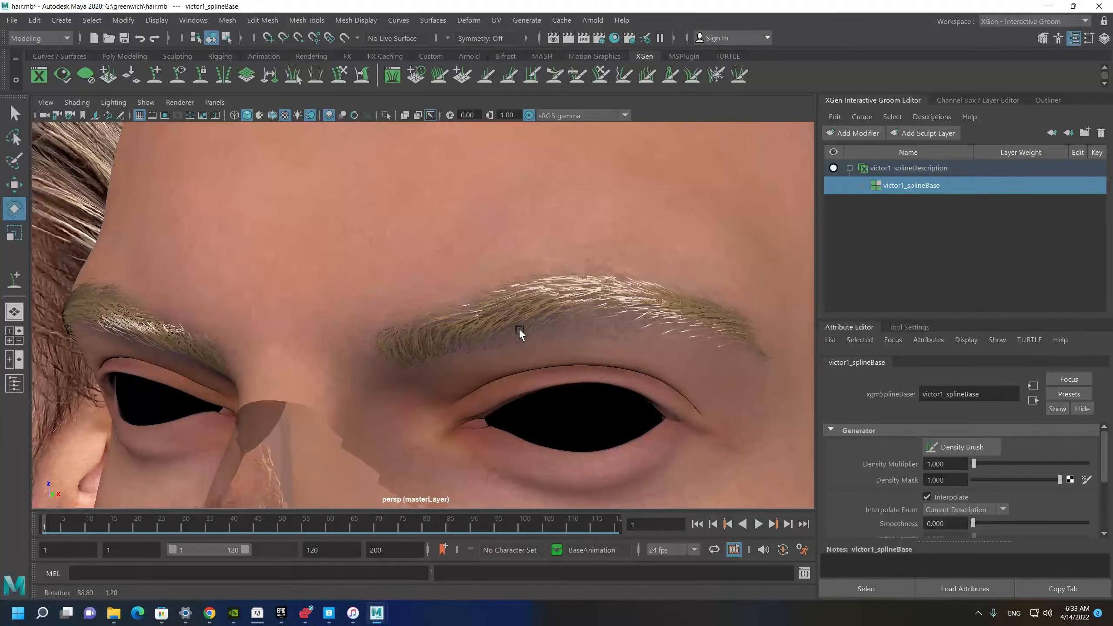
pyautogui.scroll(-6, 518, 328)
pyautogui.keyDown('alt'); pyautogui.moveTo(353, 228); pyautogui.dragTo(389, 222); pyautogui.keyUp('alt')
pyautogui.scroll(5, 523, 335)
pyautogui.keyDown('alt'); pyautogui.moveTo(567, 277); pyautogui.dragTo(397, 255); pyautogui.keyUp('alt')
pyautogui.scroll(4, 475, 290)
pyautogui.scroll(-6, 500, 282)
pyautogui.scroll(3, 490, 326)
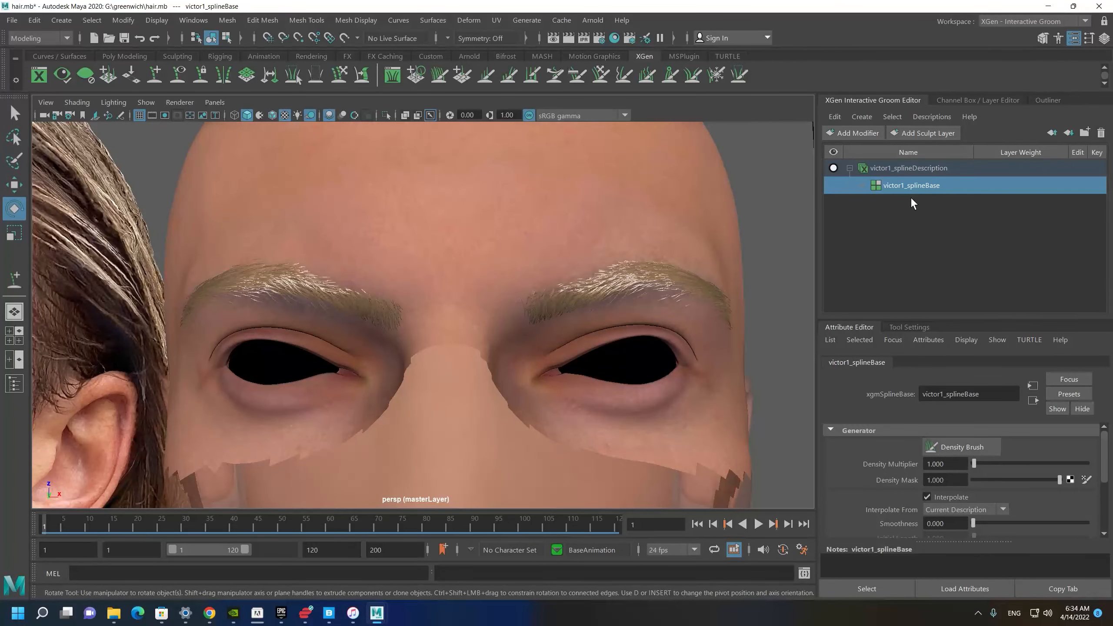
pyautogui.keyDown('alt'); pyautogui.moveTo(412, 349); pyautogui.dragTo(580, 253); pyautogui.keyUp('alt')
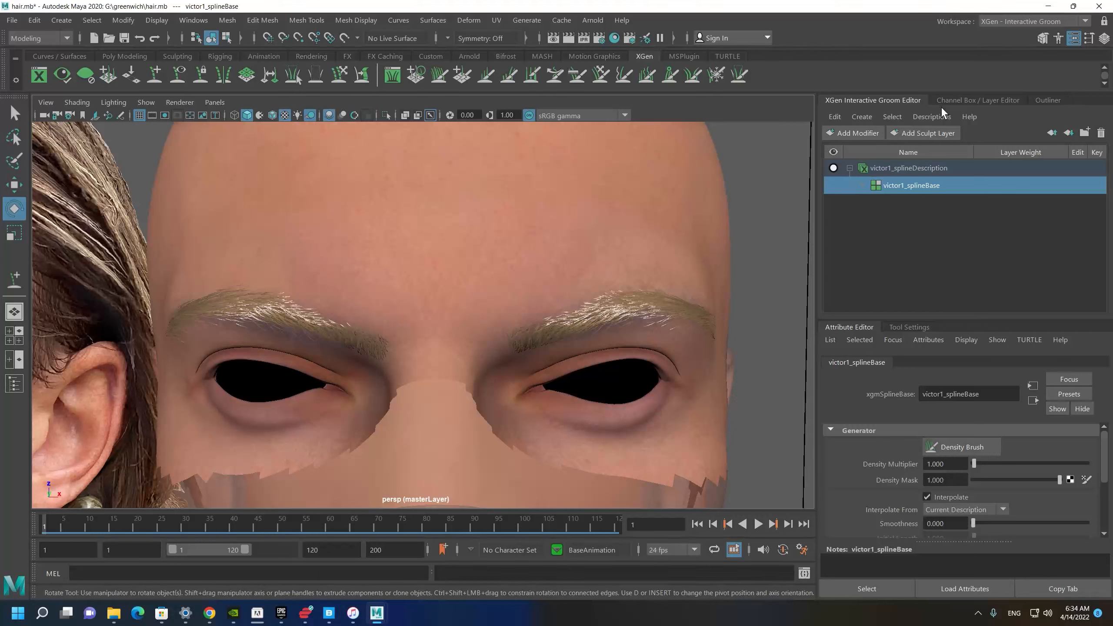
# Open the groom's cache export, enter the file name eyebrow and limit the cache time range to the current frame.
pyautogui.click(911, 117)
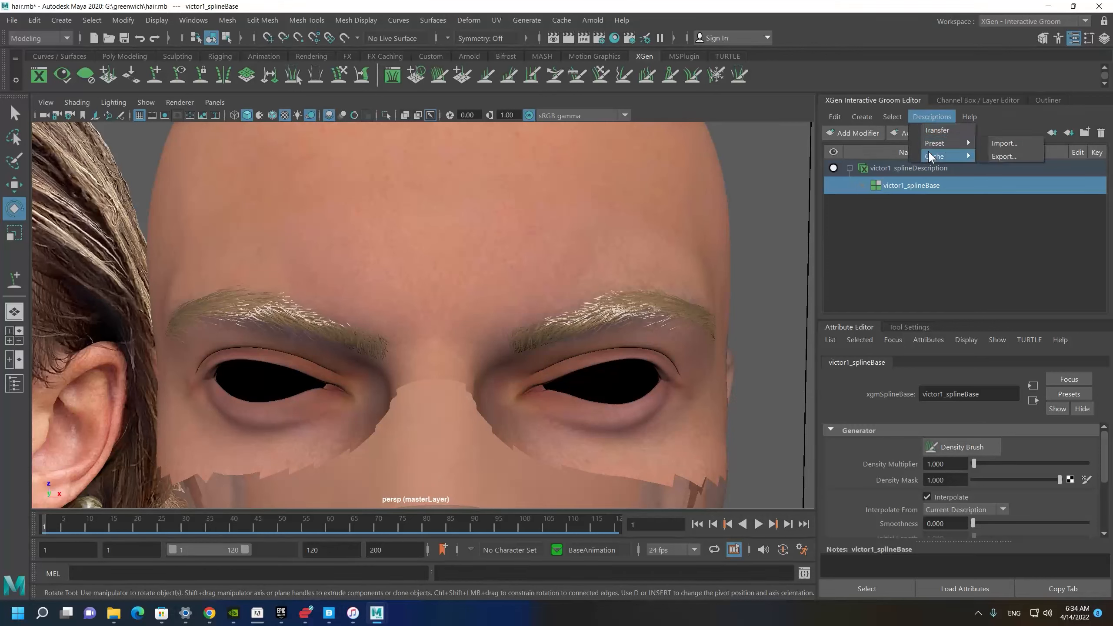
pyautogui.moveTo(963, 156)
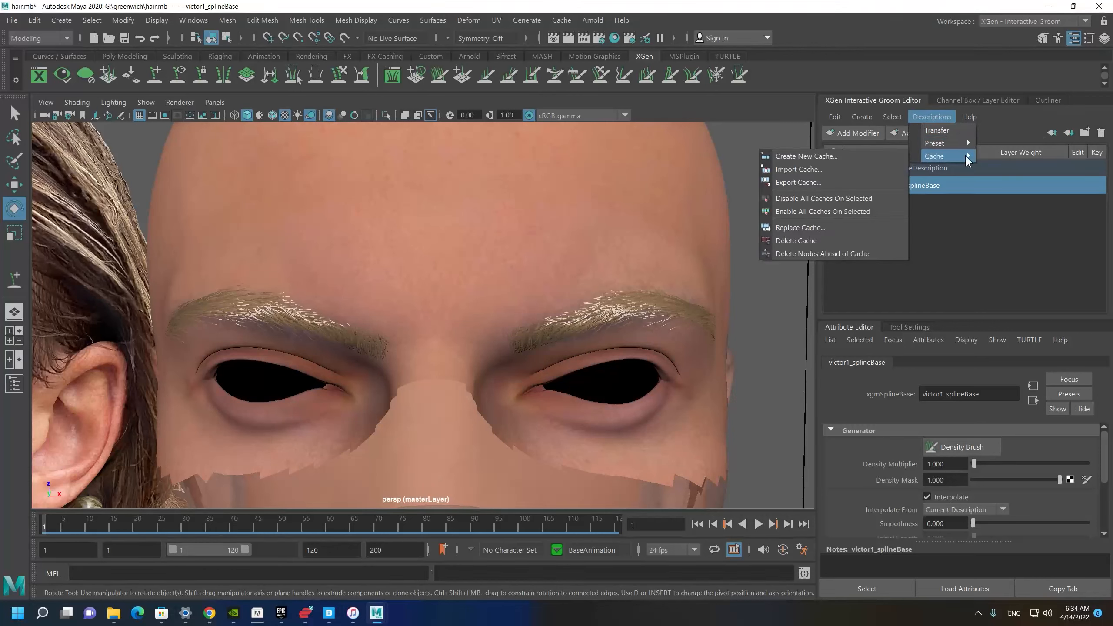
pyautogui.click(827, 184)
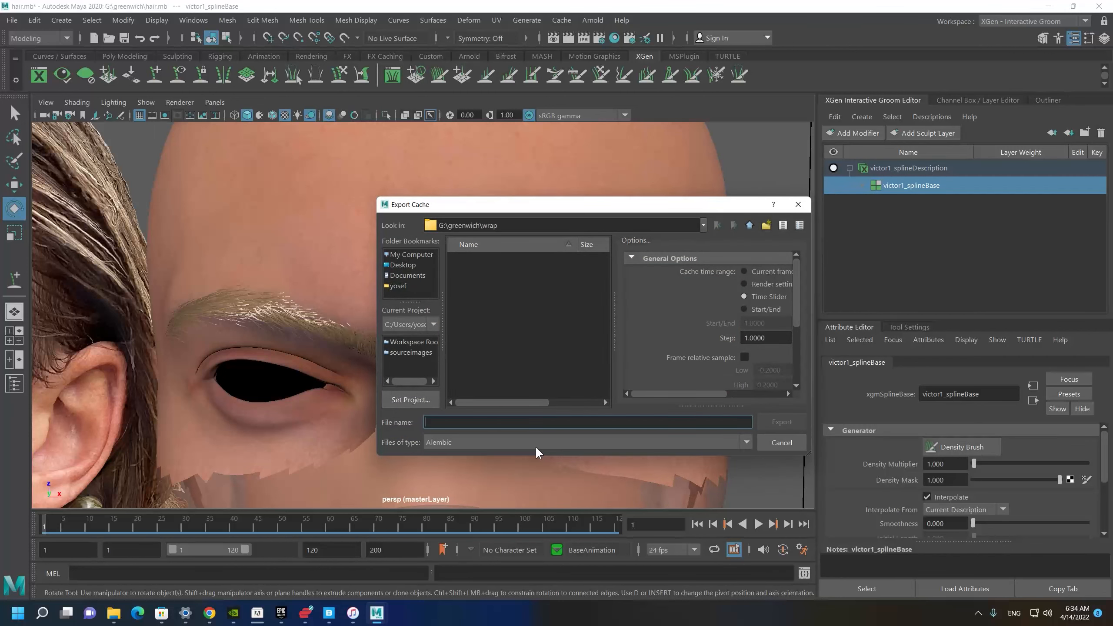
pyautogui.write('eyebrow')
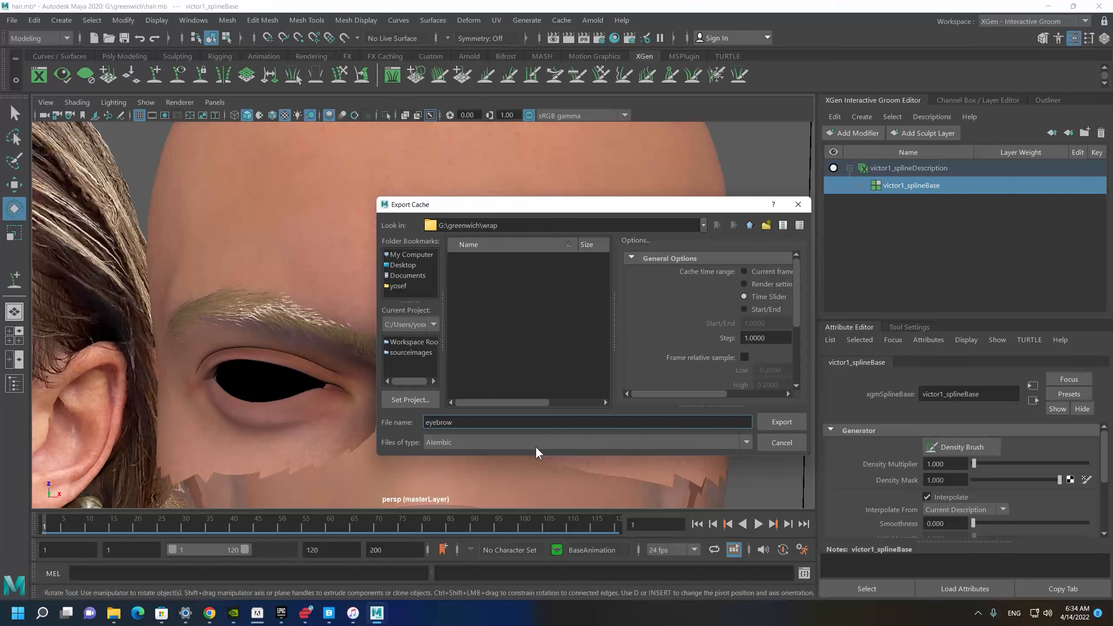
pyautogui.moveTo(811, 347); pyautogui.dragTo(964, 342)
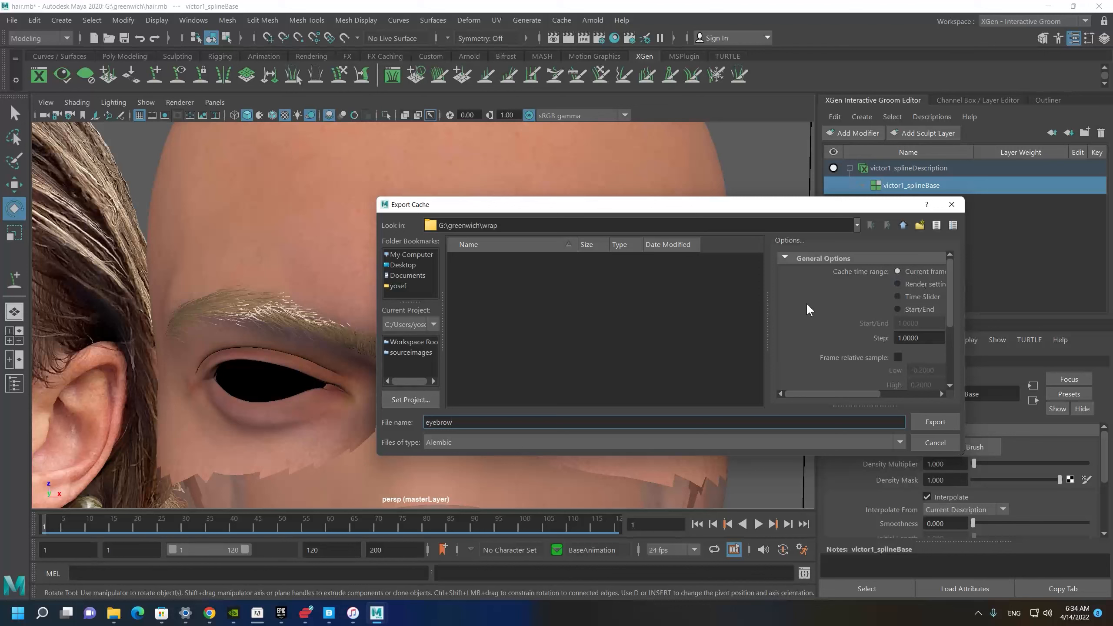
pyautogui.moveTo(769, 306); pyautogui.dragTo(665, 305)
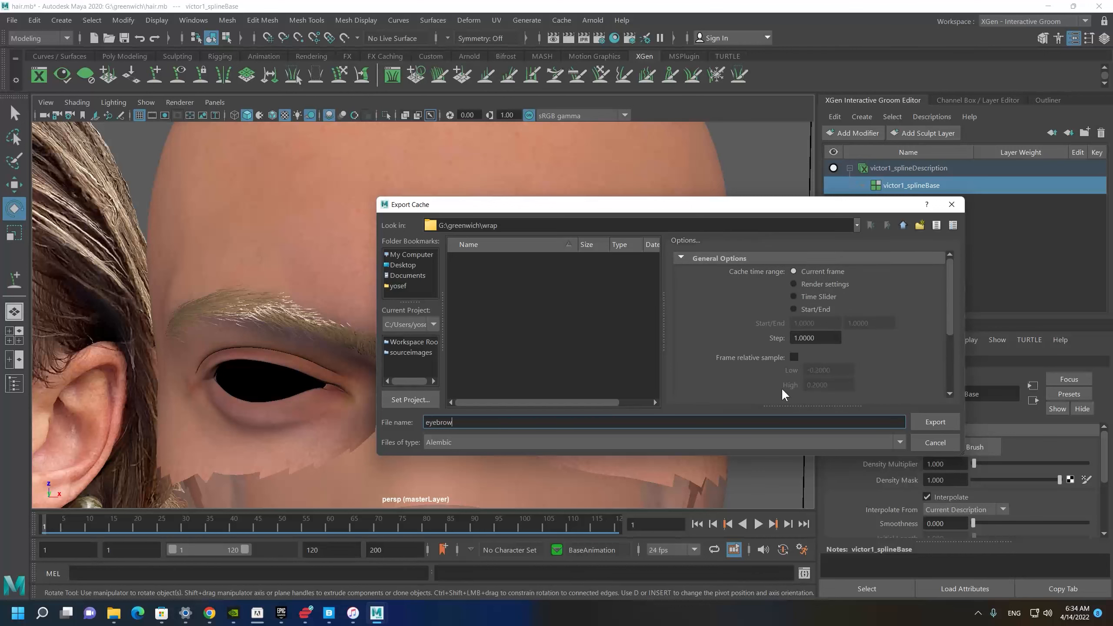
pyautogui.scroll(-2, 789, 350)
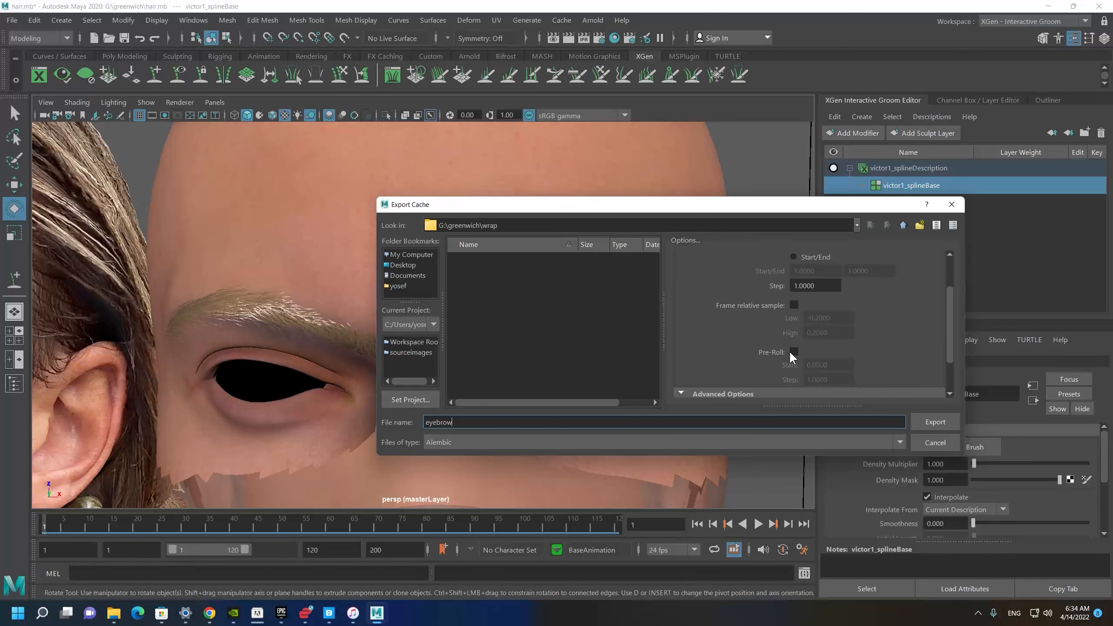
pyautogui.scroll(2, 873, 335)
pyautogui.scroll(-3, 827, 345)
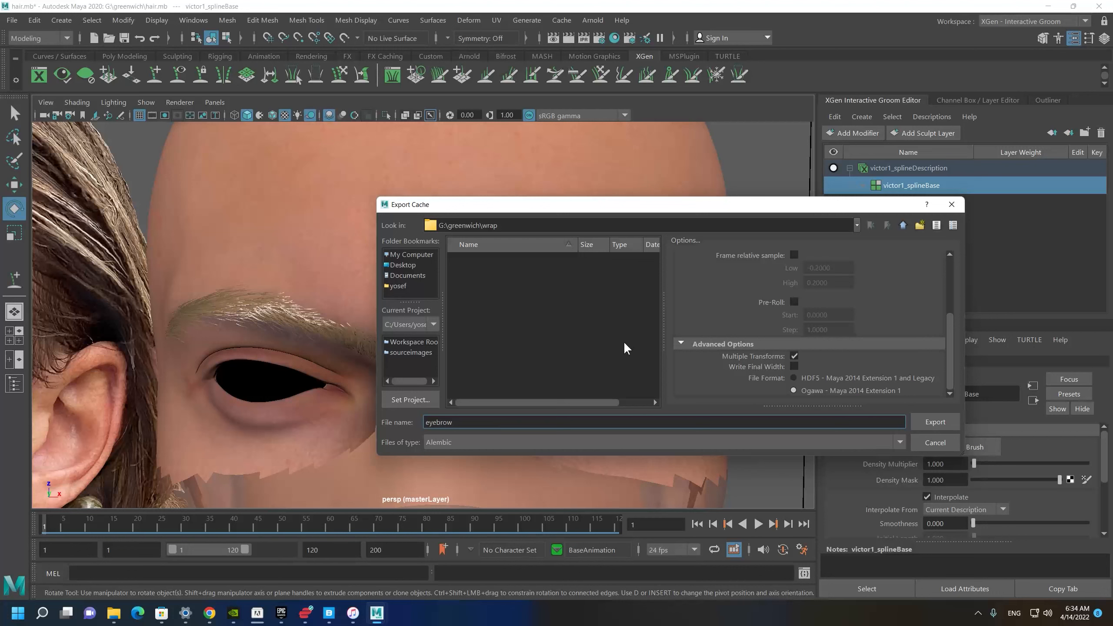
# Create a new folder named hair in G:\greenwich and open it as the export location.
pyautogui.click(903, 225)
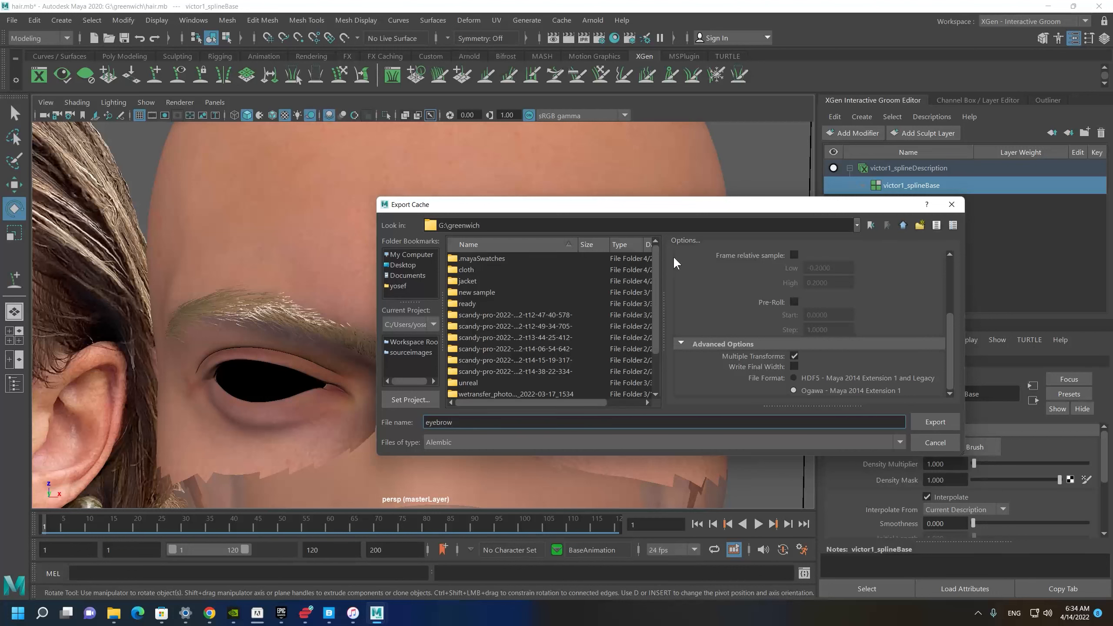
pyautogui.click(920, 225)
pyautogui.write('hair')
pyautogui.press('Return')
pyautogui.press('Return')
# Change the cache file name to eyebrows and export the Alembic file into the hair folder.
pyautogui.doubleClick(498, 423)
pyautogui.write('b')
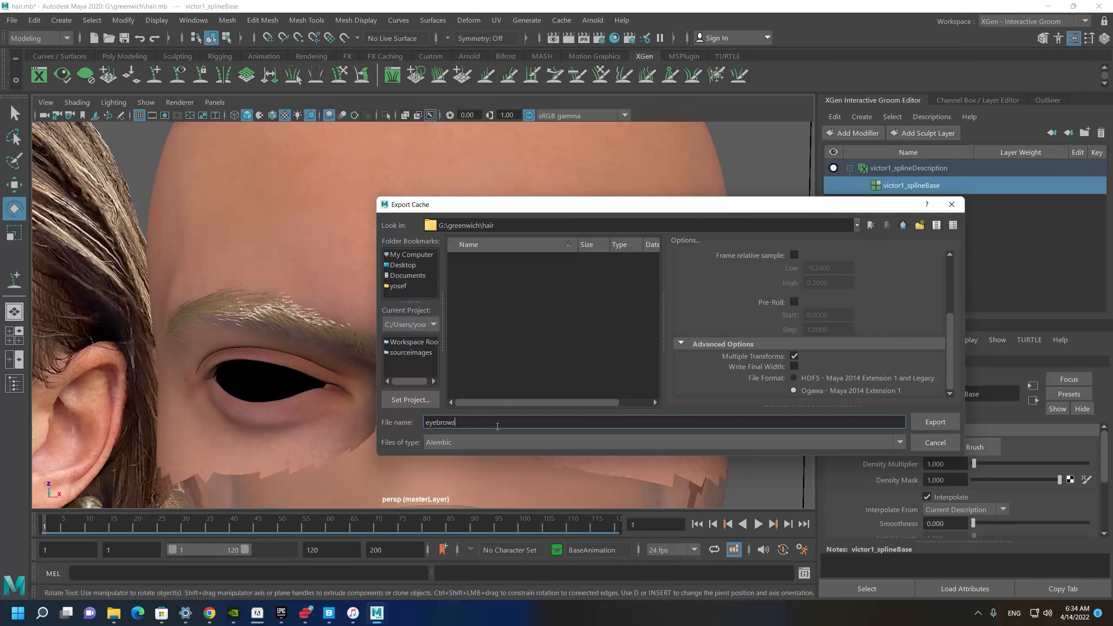
pyautogui.click(936, 422)
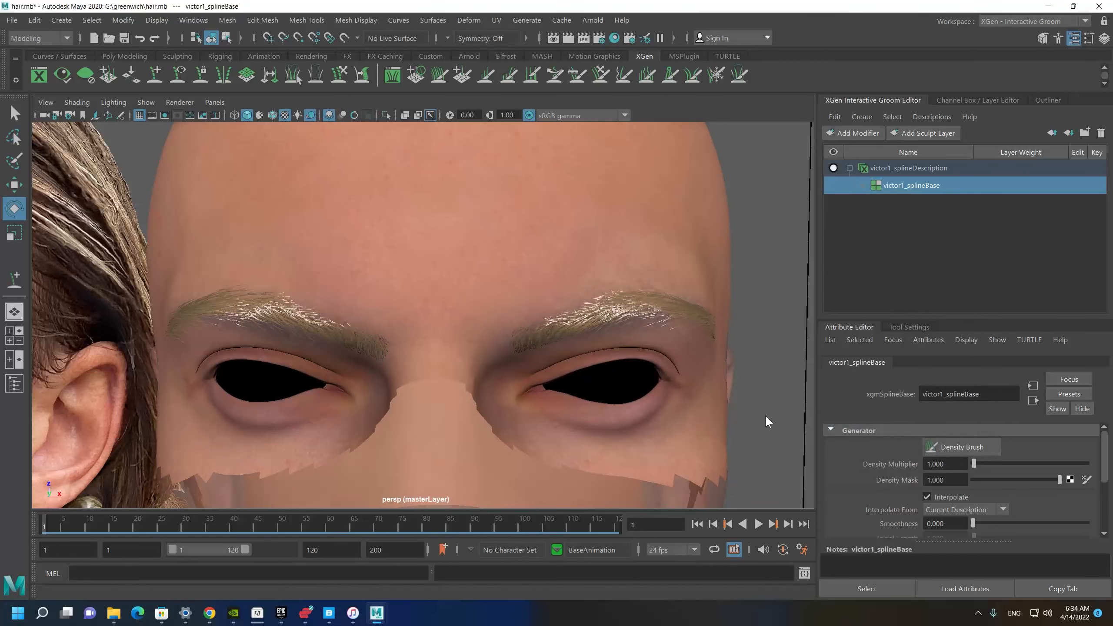
pyautogui.keyDown('alt'); pyautogui.moveTo(766, 415); pyautogui.dragTo(574, 221); pyautogui.keyUp('alt')
pyautogui.keyDown('alt'); pyautogui.moveTo(464, 230); pyautogui.dragTo(347, 291); pyautogui.keyUp('alt')
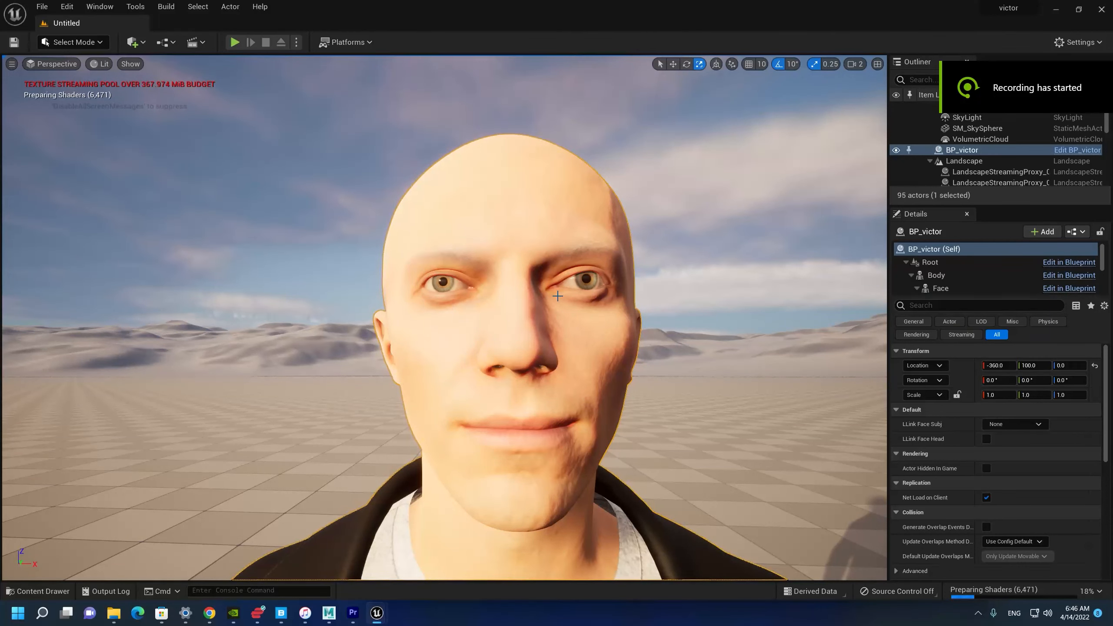
# Reduce the Content Drawer's height and reframe the viewport on the character's head and upper jacket.
pyautogui.hotkey('ctrl', 'space')
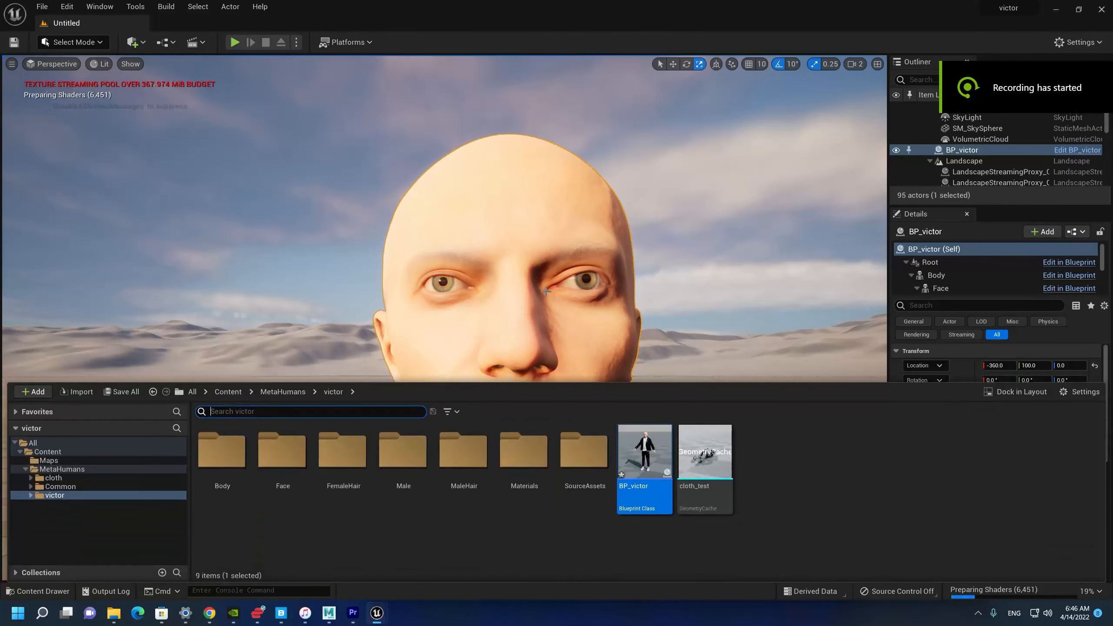
pyautogui.click(558, 535)
pyautogui.hotkey('ctrl', 'shift', 's')
pyautogui.moveTo(547, 385); pyautogui.dragTo(548, 434)
pyautogui.rightClick(624, 314)
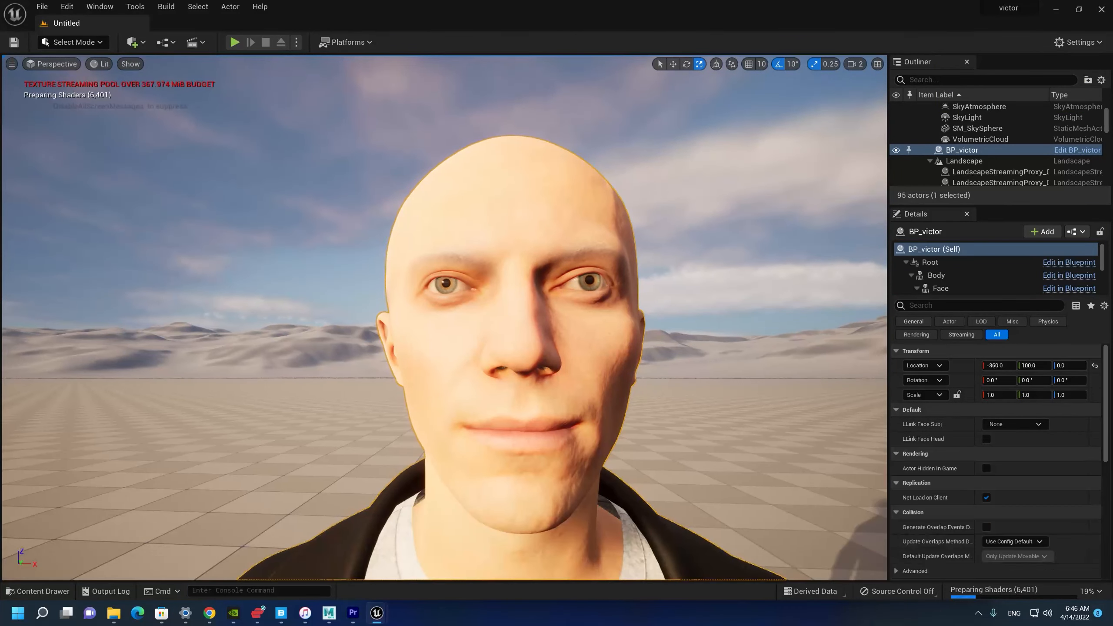
pyautogui.press('s')
pyautogui.moveTo(556, 321); pyautogui.dragTo(573, 344, button='right')
pyautogui.press('w')
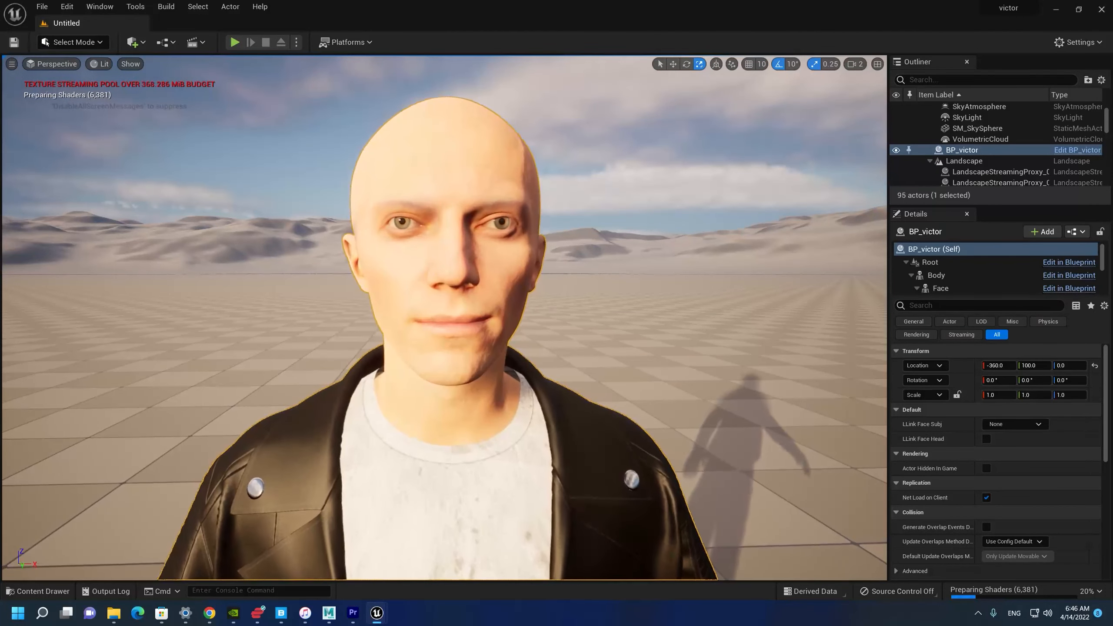
pyautogui.hotkey('ctrl', 'space')
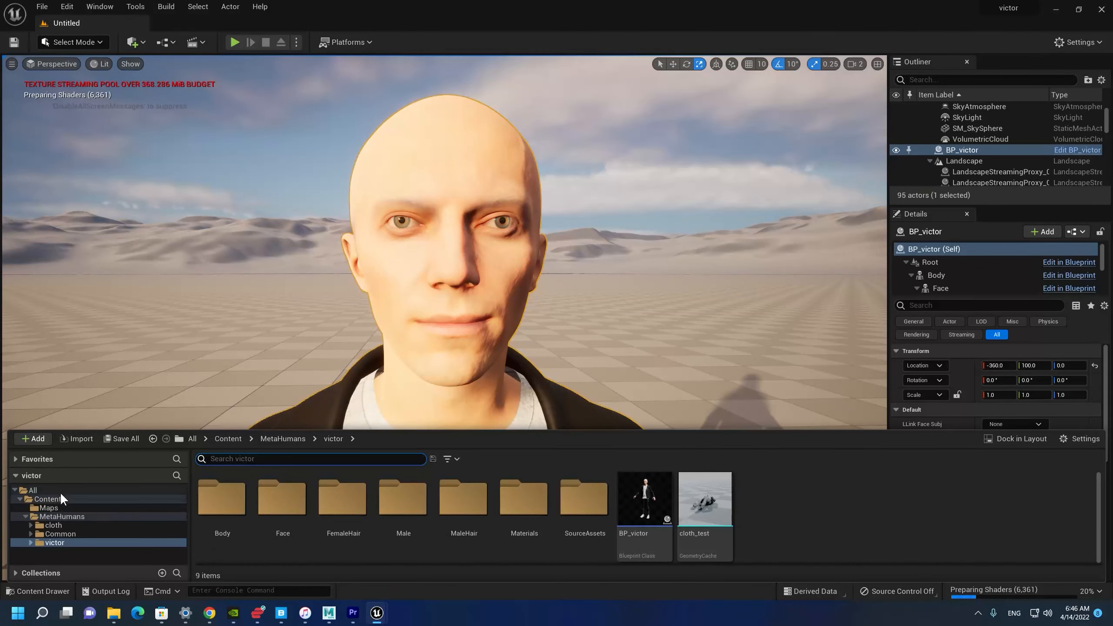
pyautogui.moveTo(511, 304); pyautogui.dragTo(503, 303, button='right')
# Search the project's plugins for groom and enable the Alembic Groom Importer plugin.
pyautogui.click(44, 8)
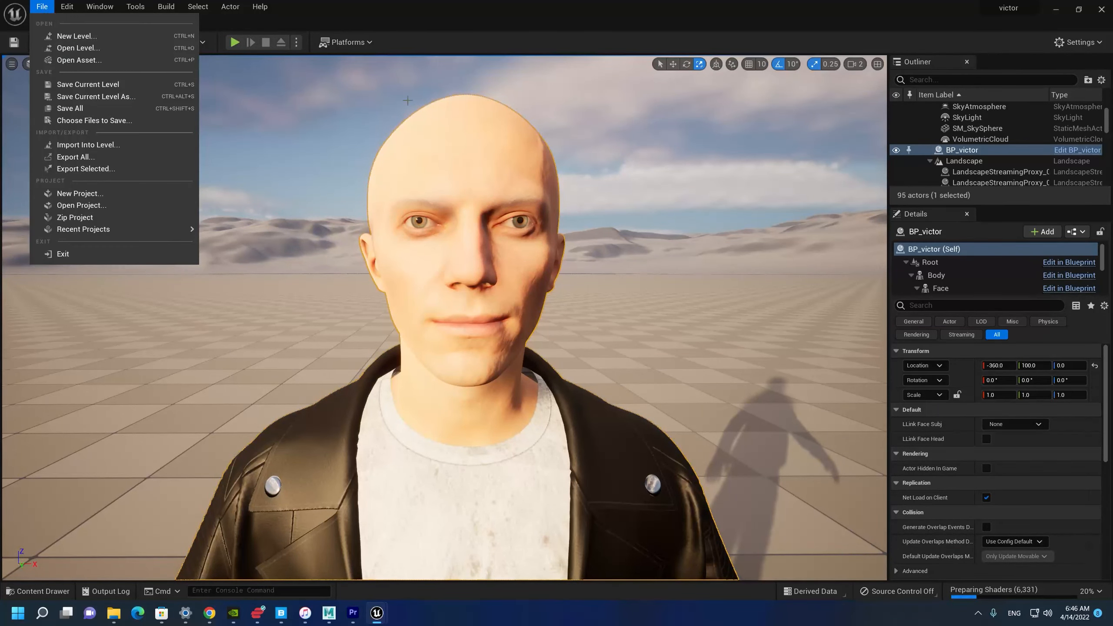
pyautogui.click(1077, 42)
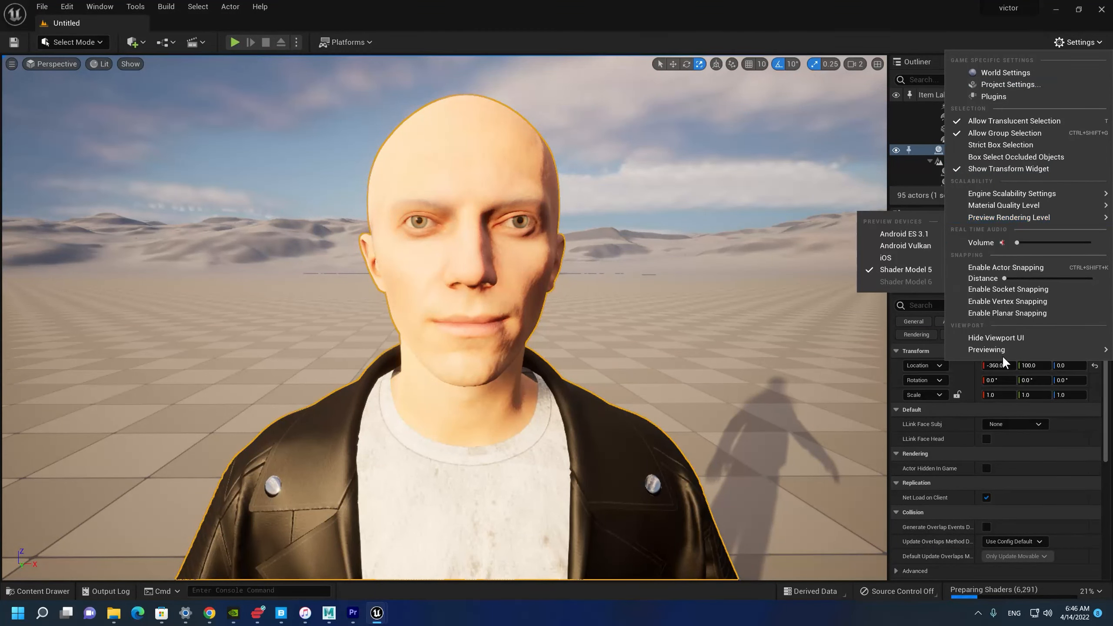
pyautogui.click(1004, 96)
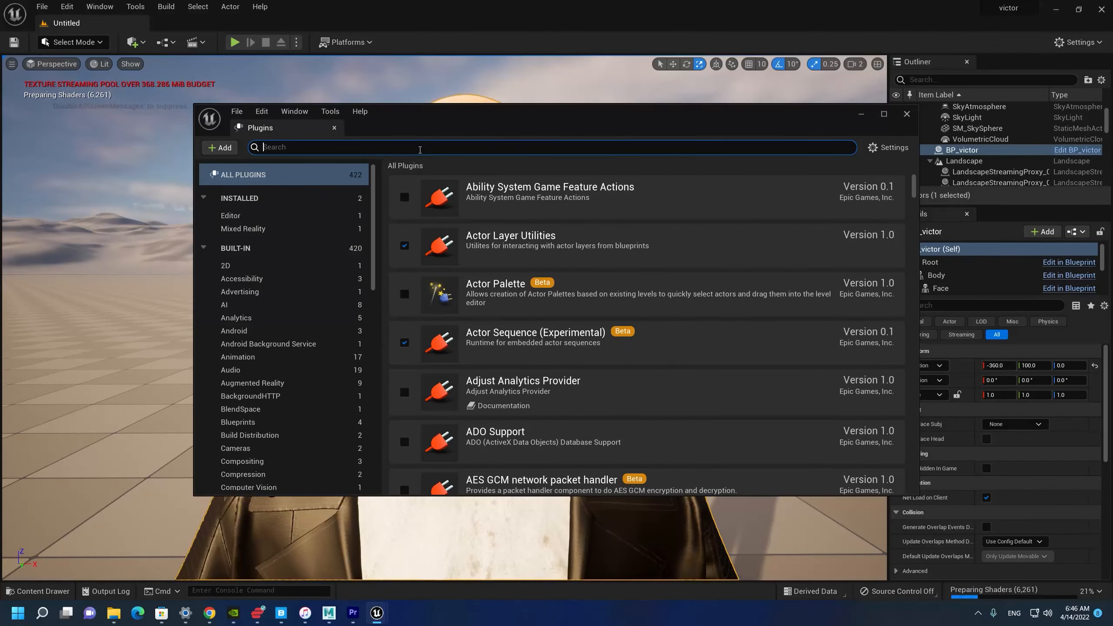
pyautogui.write('groom')
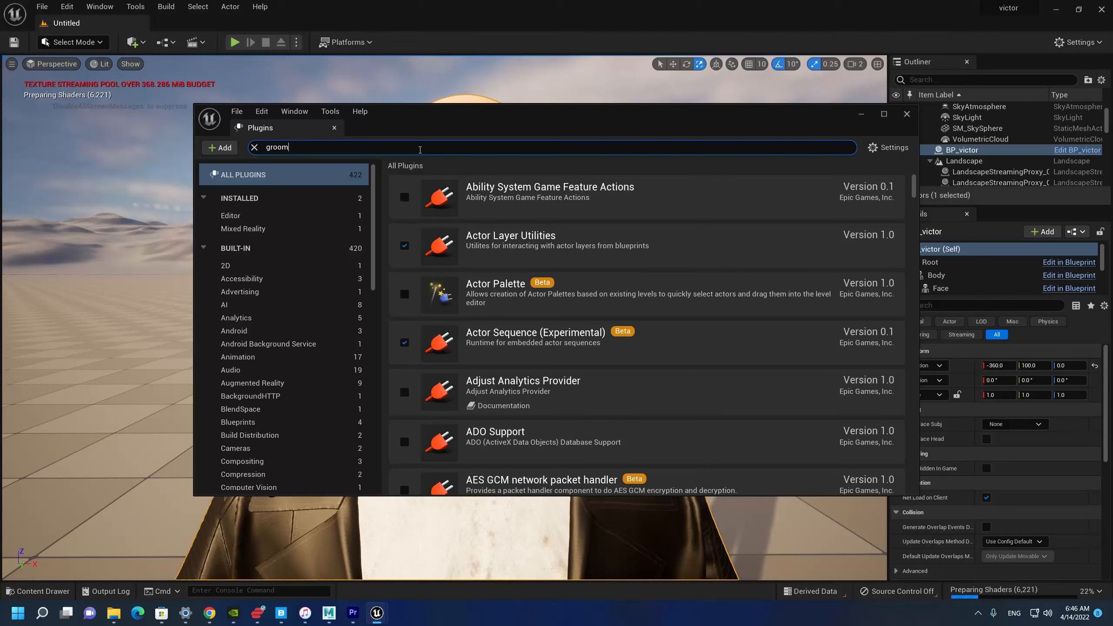
pyautogui.click(403, 197)
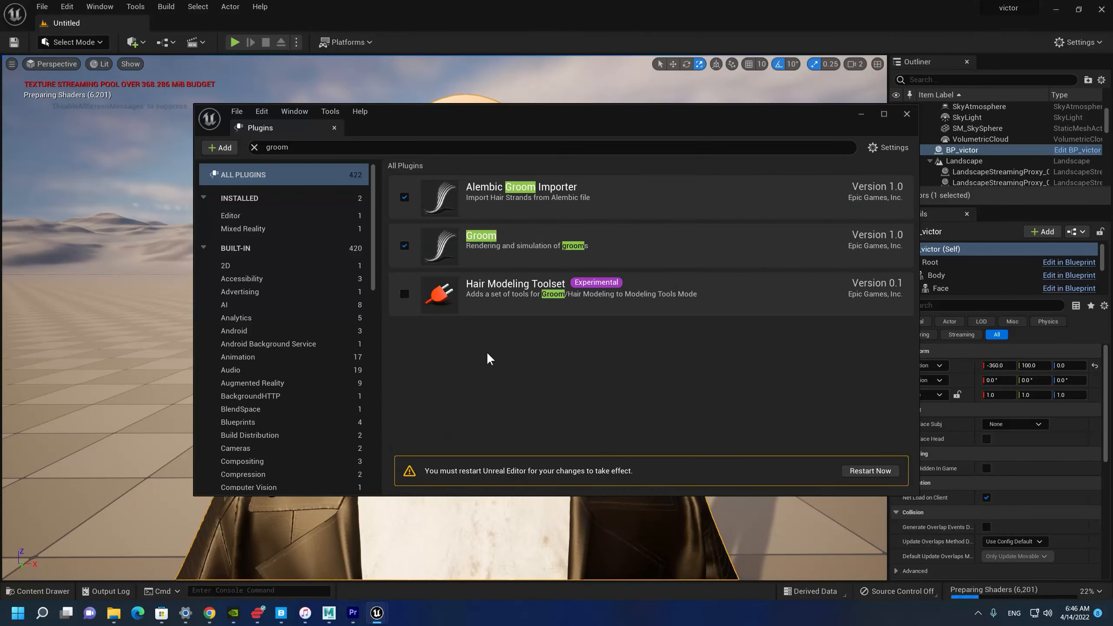
# Restart the editor, saving the selected modified content and replacing the existing Untitled level in the Content folder.
pyautogui.click(870, 471)
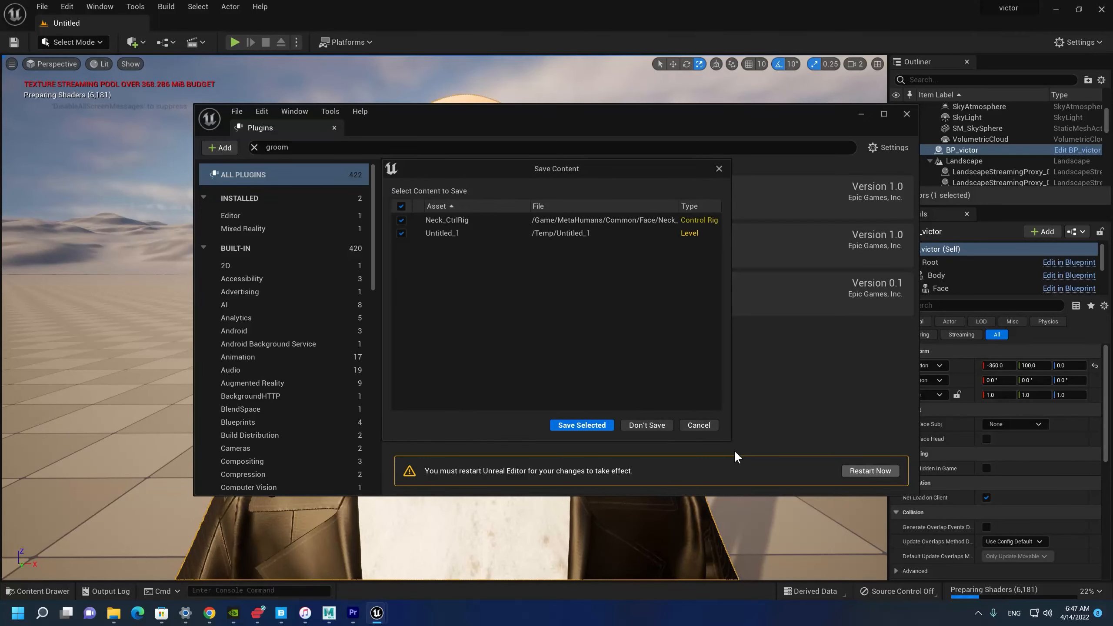
pyautogui.click(607, 422)
pyautogui.click(801, 473)
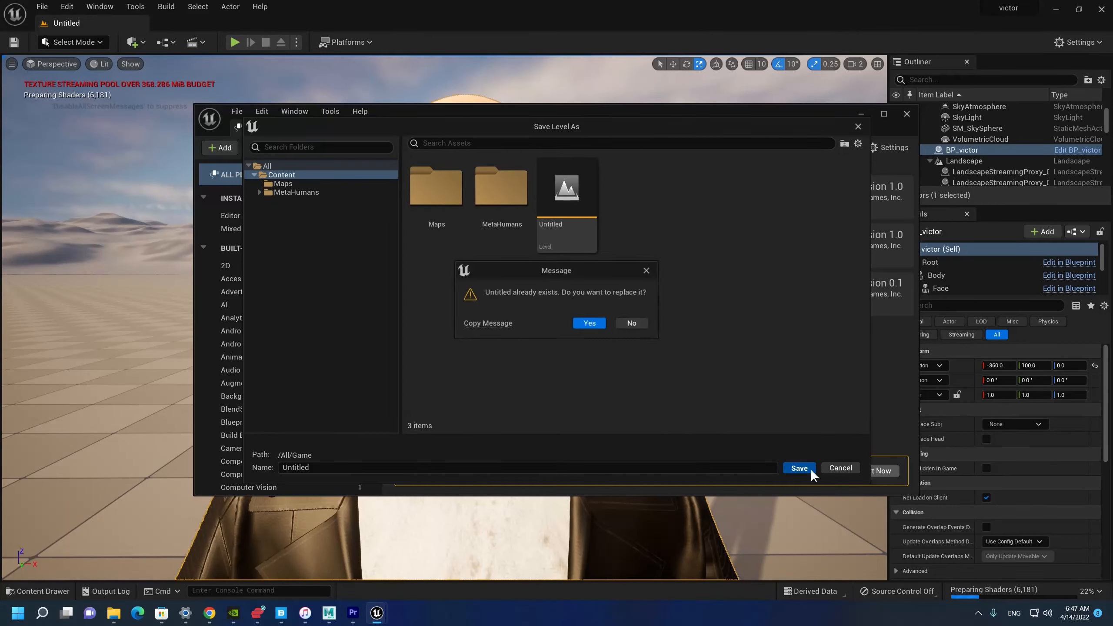
pyautogui.click(592, 328)
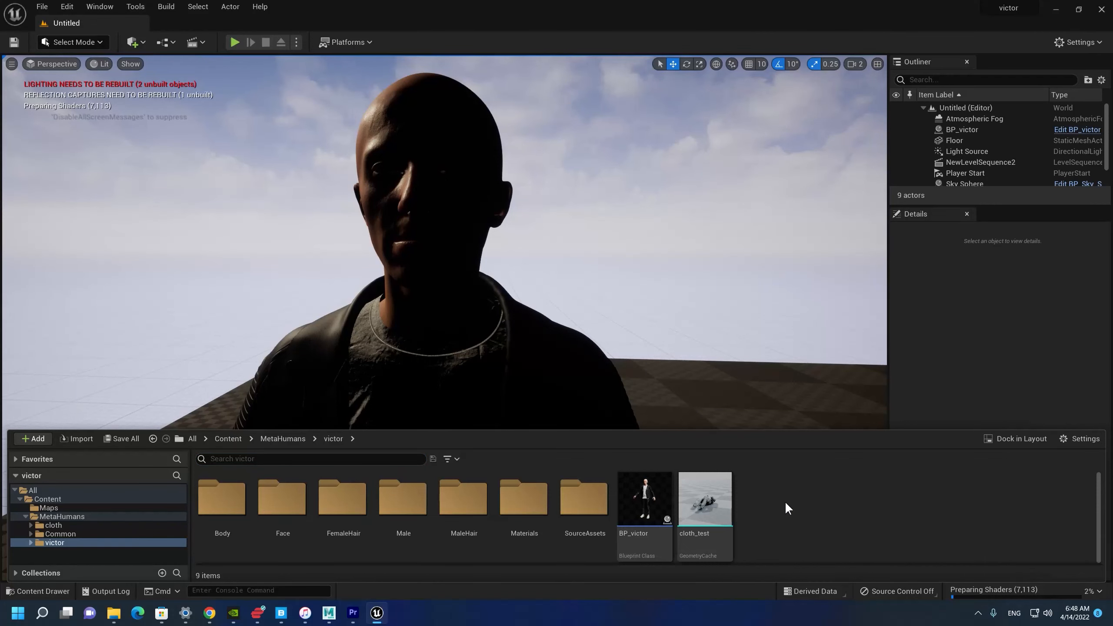
# Create a folder named hair inside the MetaHumans/victor content folder and open it.
pyautogui.hotkey('ctrl', 'n')
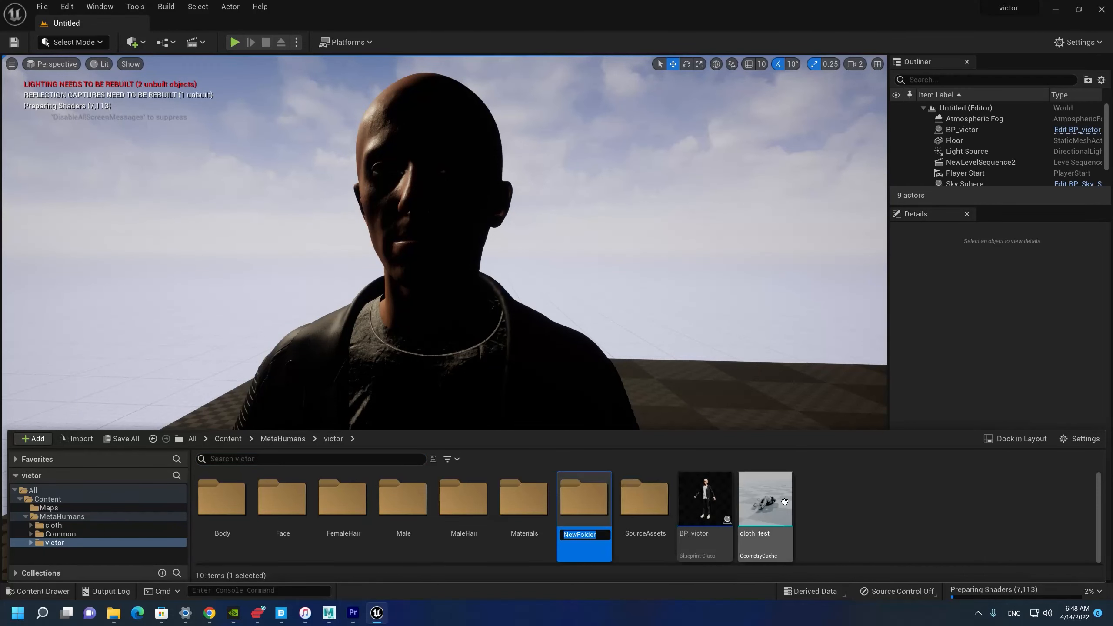
pyautogui.write('hair')
pyautogui.press('Return')
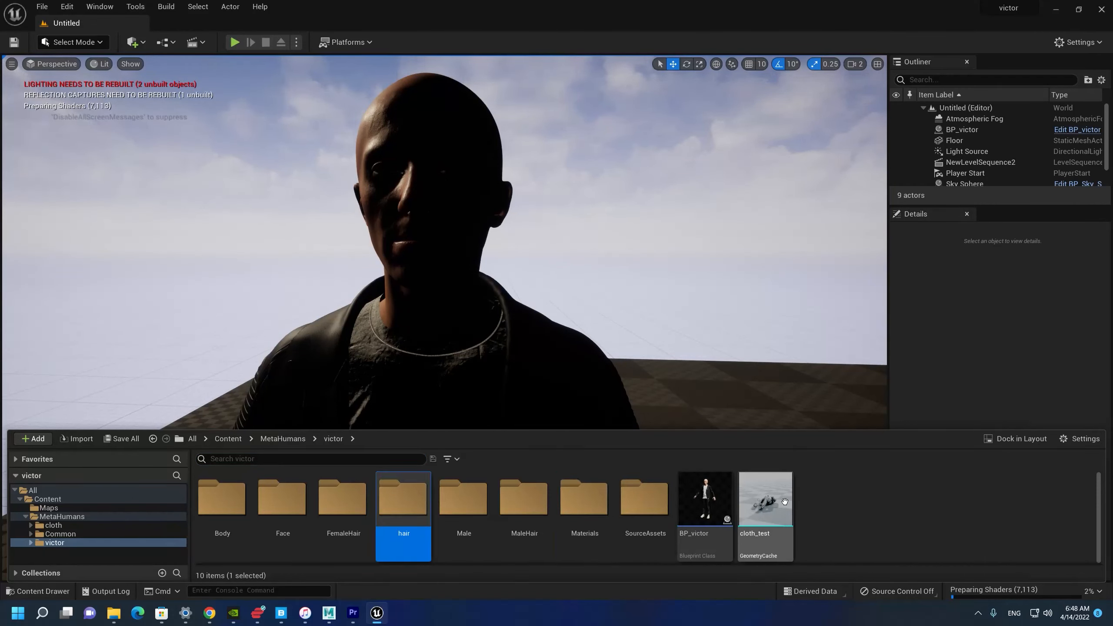
pyautogui.press('Return')
# Start importing the eyebrows Alembic file from G:\greenwich\hair into the new hair content folder.
pyautogui.rightClick(671, 528)
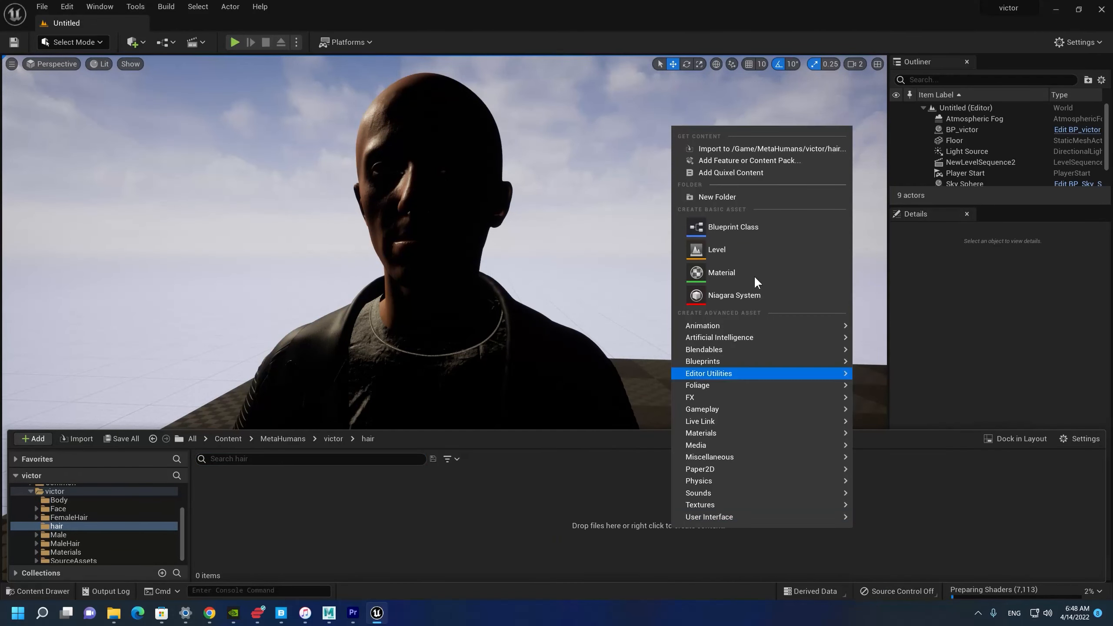
pyautogui.click(758, 155)
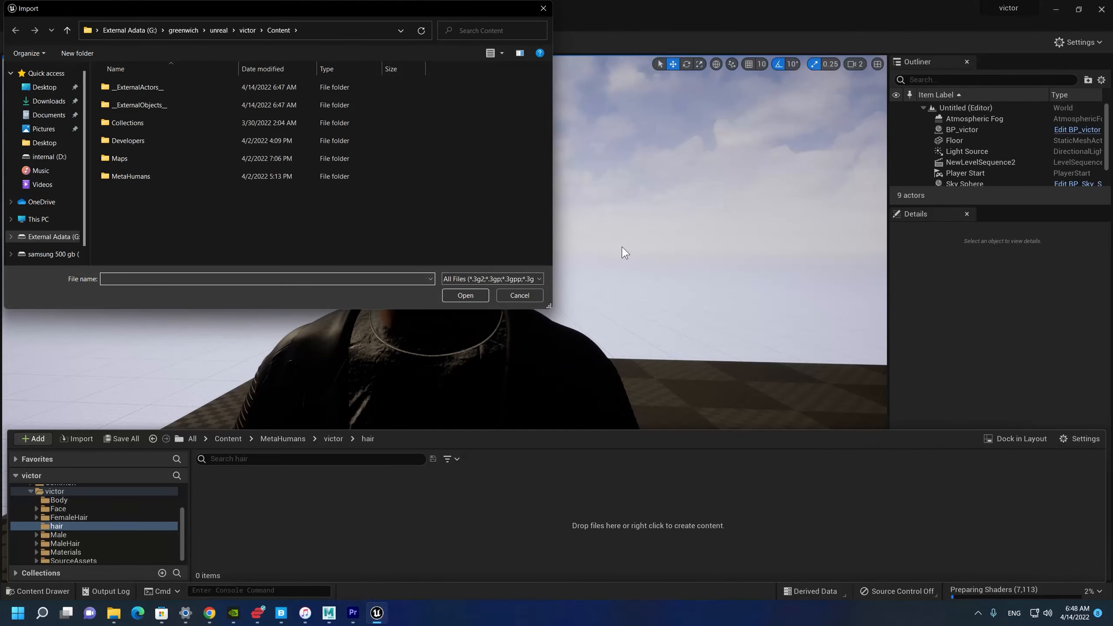
pyautogui.moveTo(387, 15); pyautogui.dragTo(535, 91)
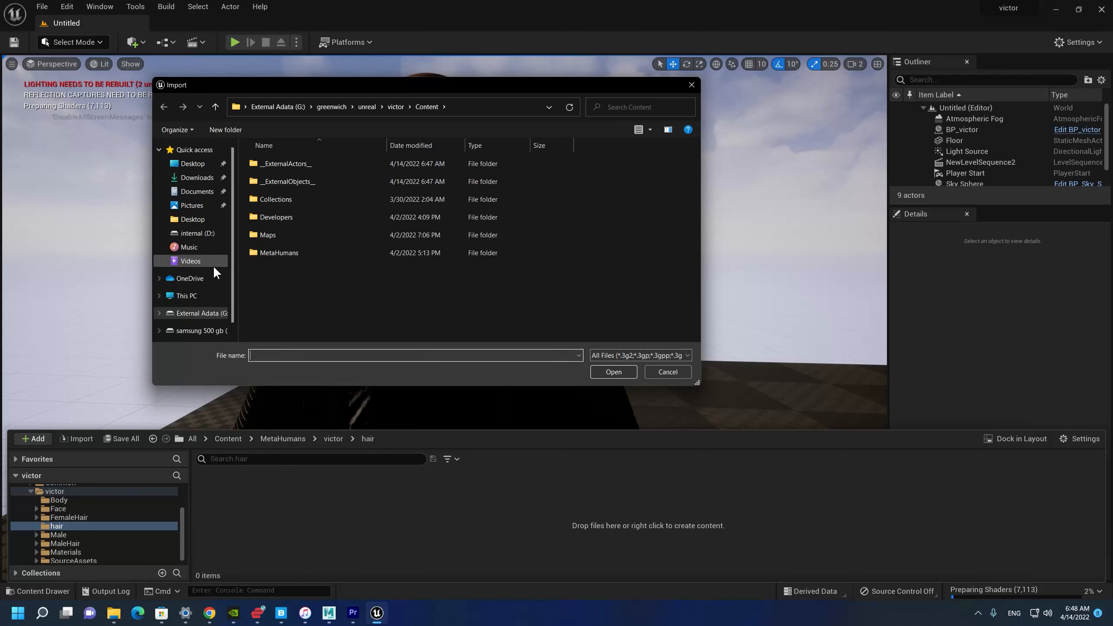
pyautogui.click(198, 295)
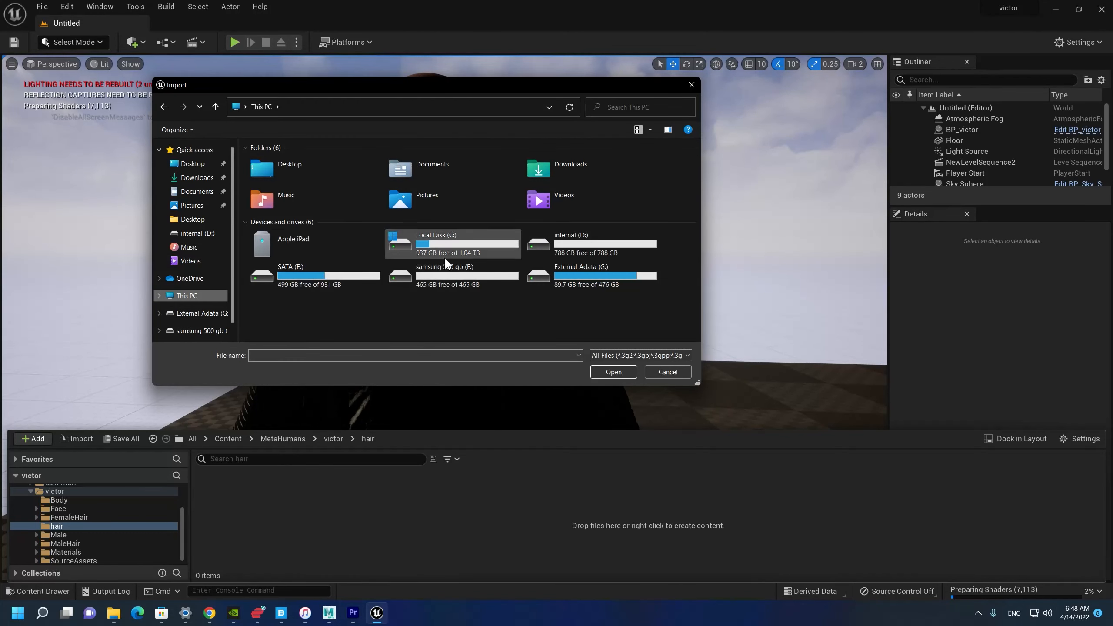
pyautogui.doubleClick(578, 280)
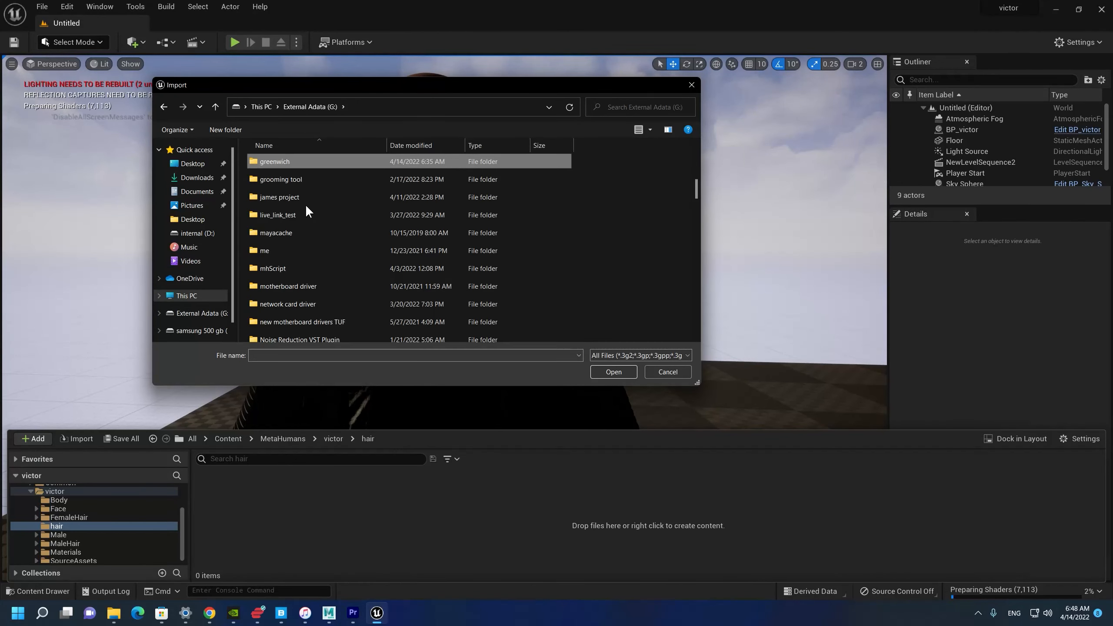
pyautogui.doubleClick(289, 162)
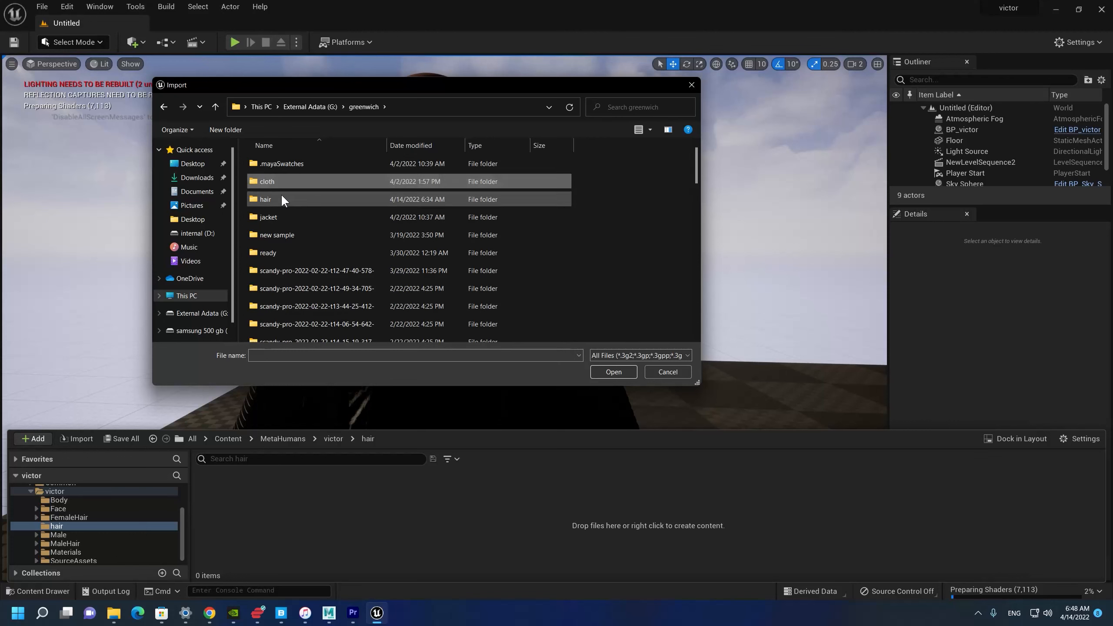
pyautogui.doubleClick(280, 195)
pyautogui.click(272, 165)
pyautogui.click(613, 371)
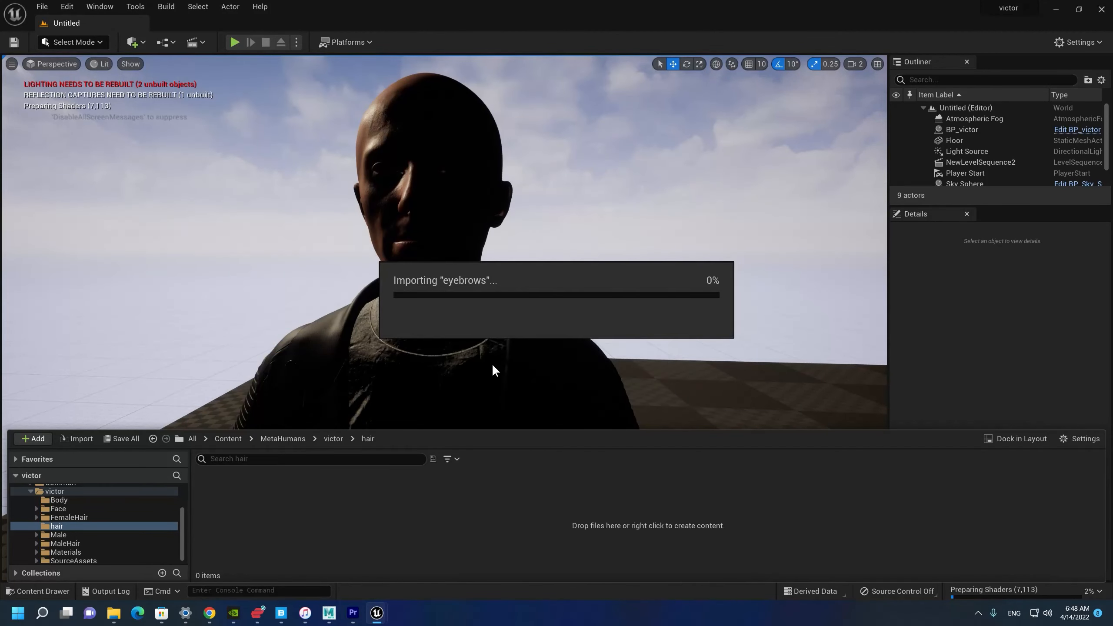
# Set the X scale to -1 in the groom import conversion options.
pyautogui.click(595, 320)
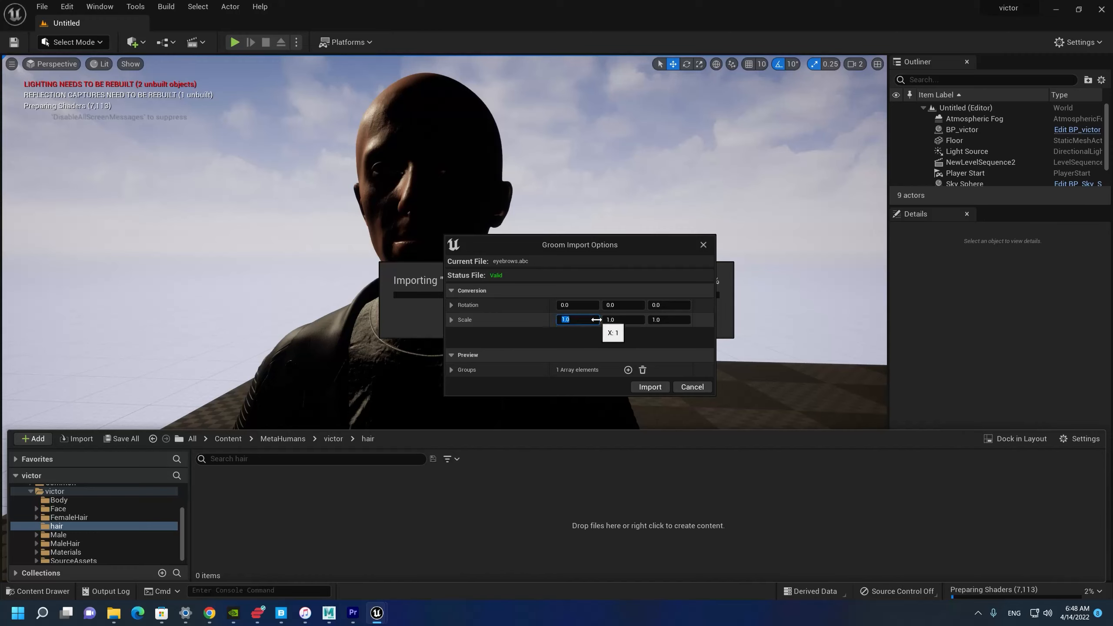
pyautogui.write('-1')
pyautogui.press('Return')
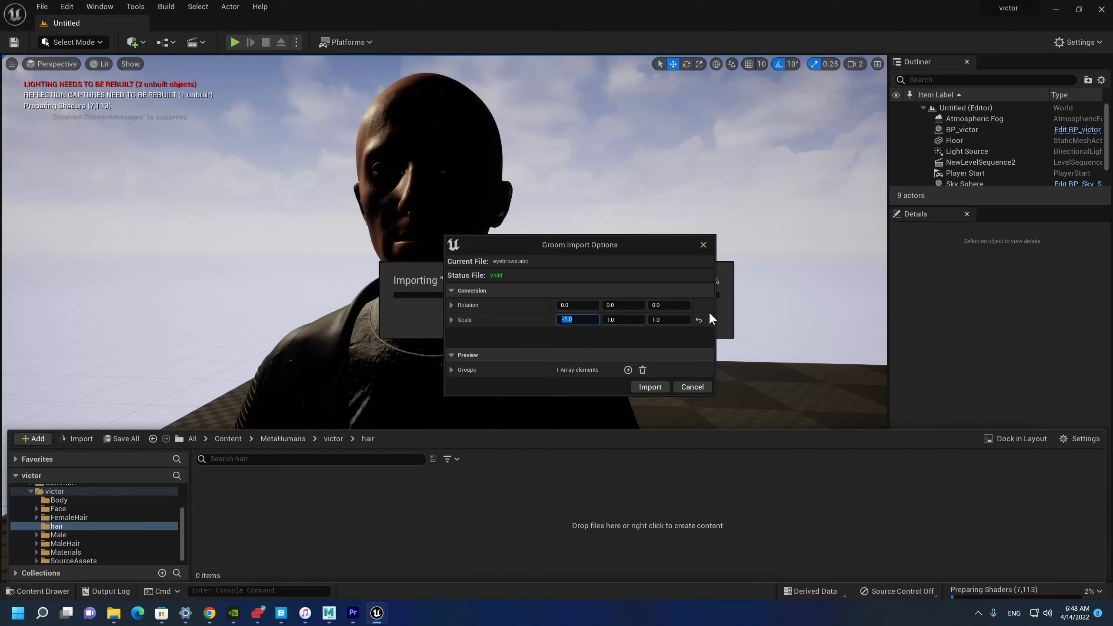